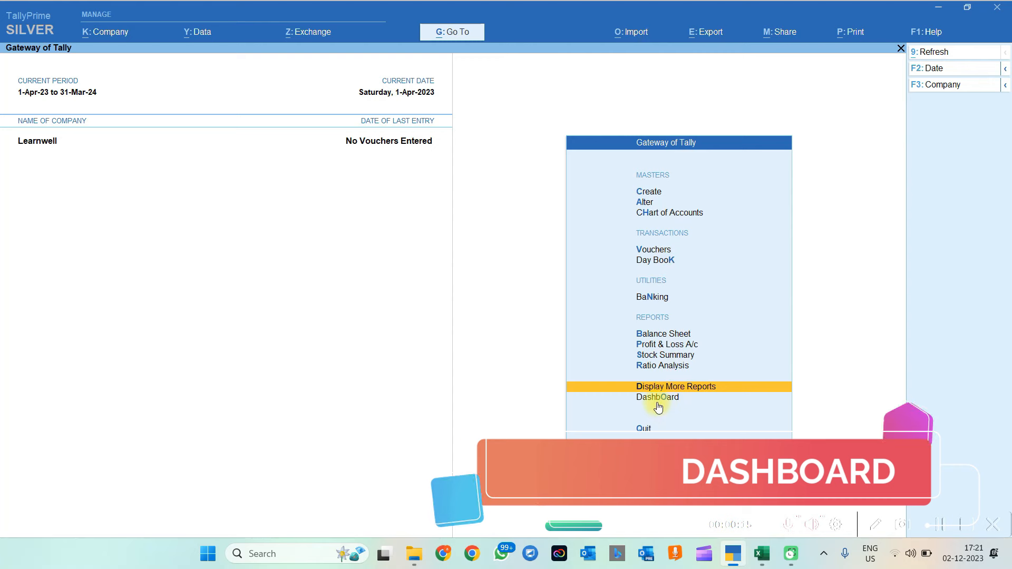
pyautogui.click(780, 32)
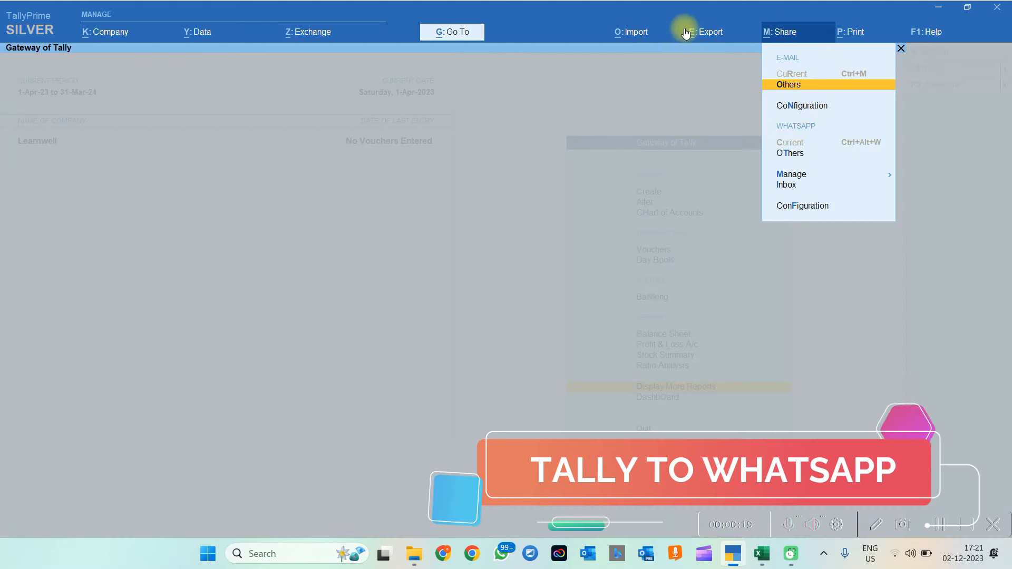
pyautogui.click(643, 33)
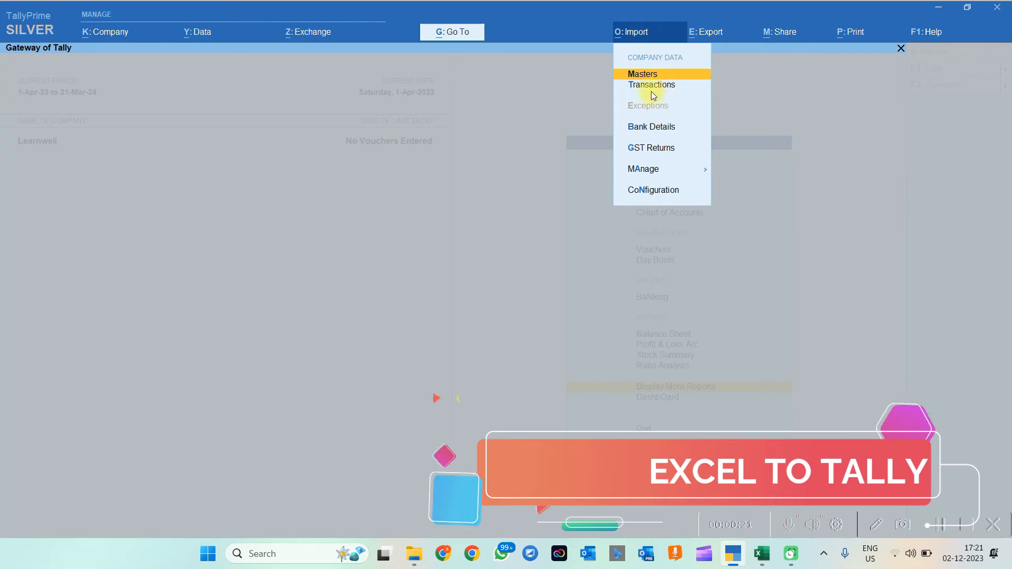
pyautogui.click(453, 275)
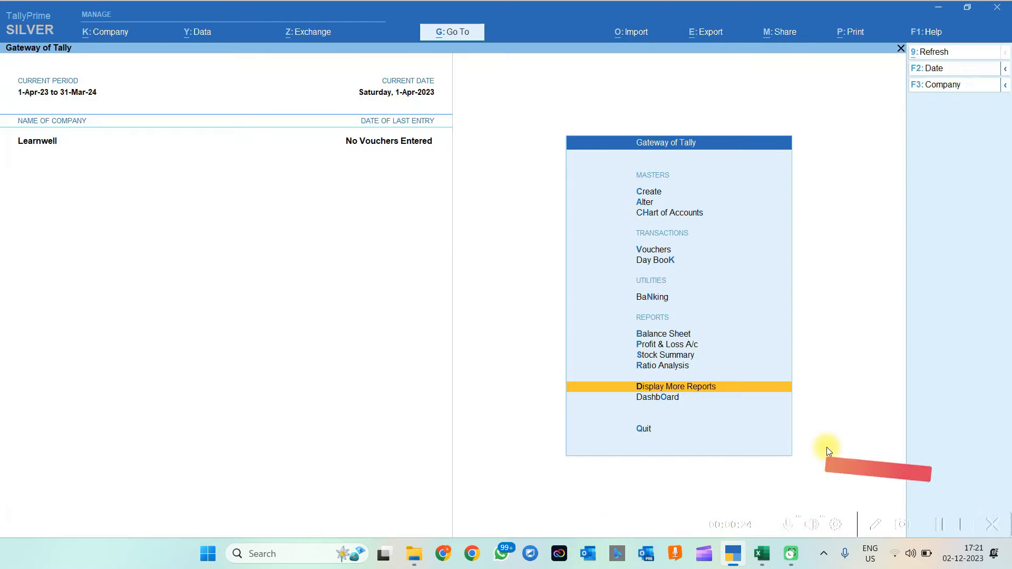
# Switch to the Excel2Tally workbook in Excel and display the LearnWell add-in's commands.
pyautogui.click(761, 549)
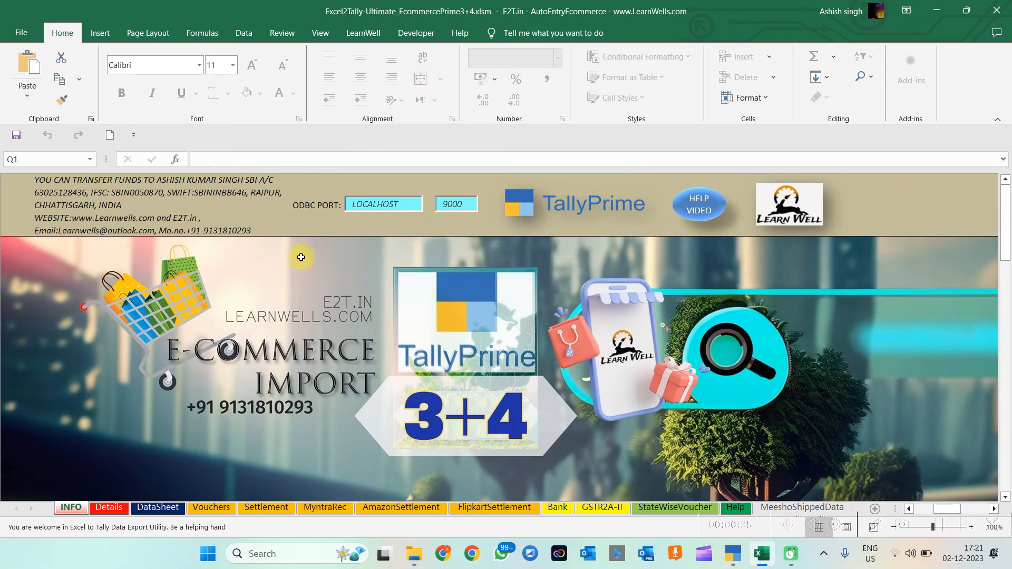
pyautogui.click(364, 33)
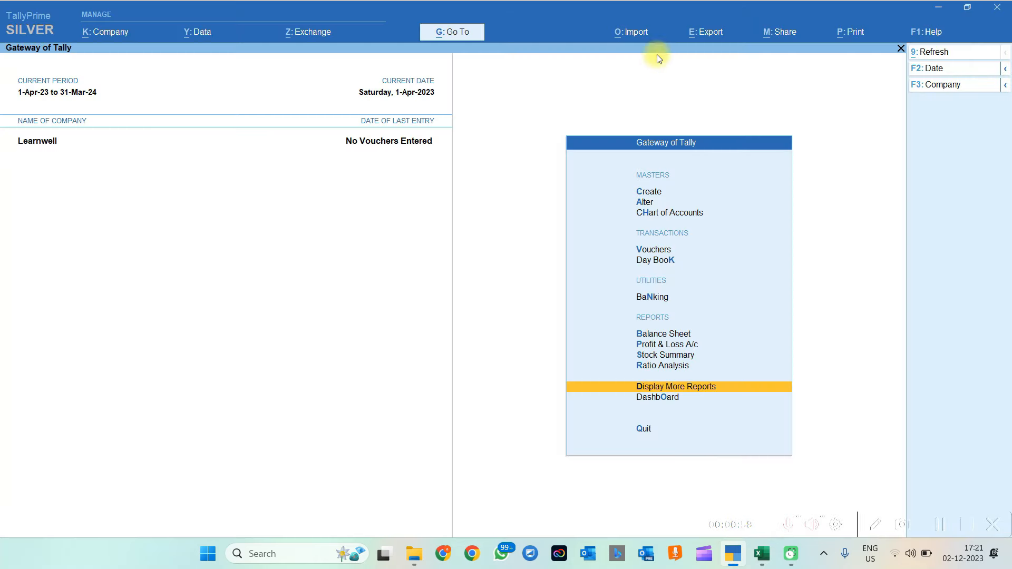
# Start a transactions import in TallyPrime and set its file format to Excel (Spreadsheet).
pyautogui.click(620, 38)
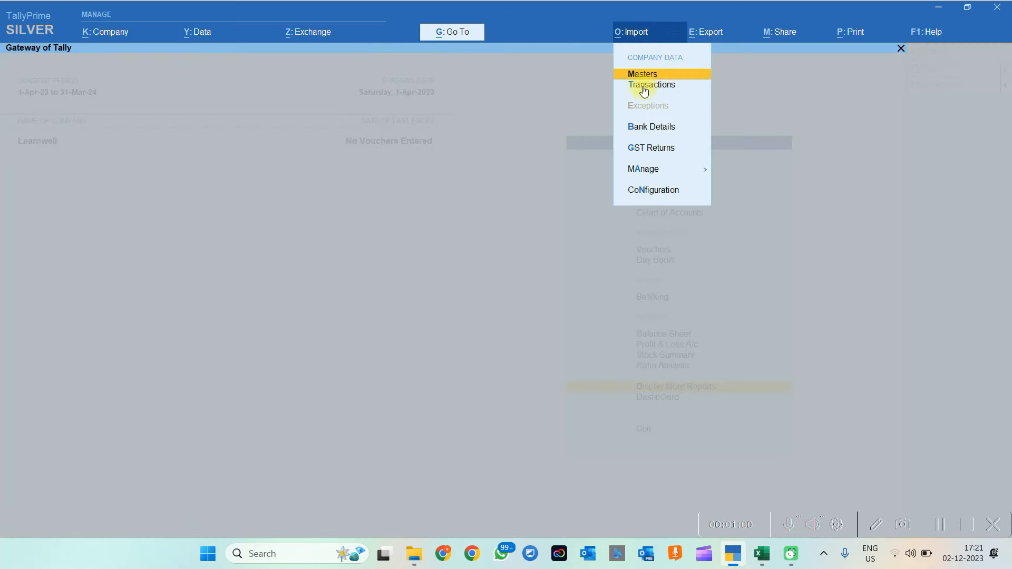
pyautogui.click(644, 89)
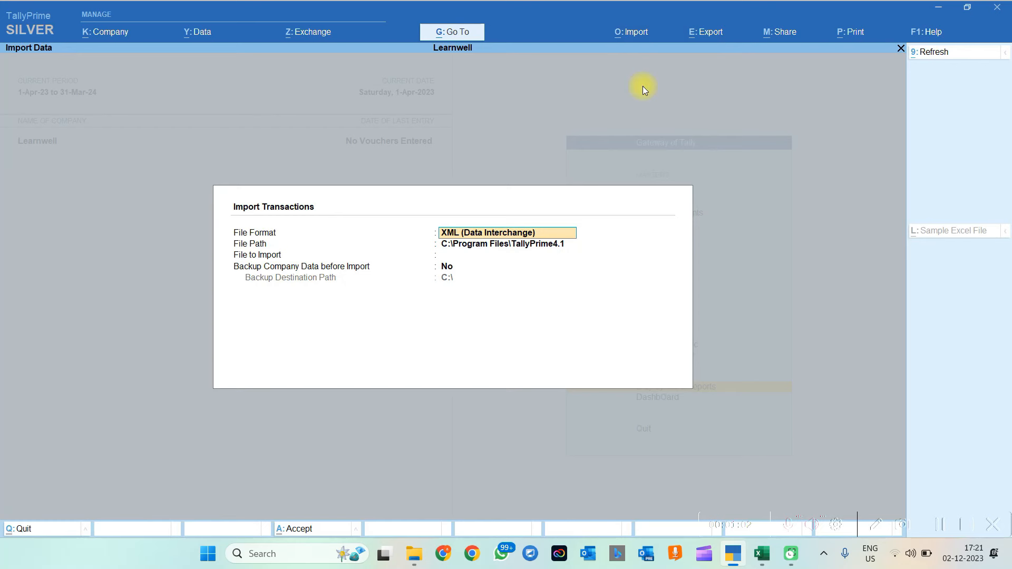
pyautogui.press('BackSpace')
pyautogui.press('Down')
pyautogui.press('Down')
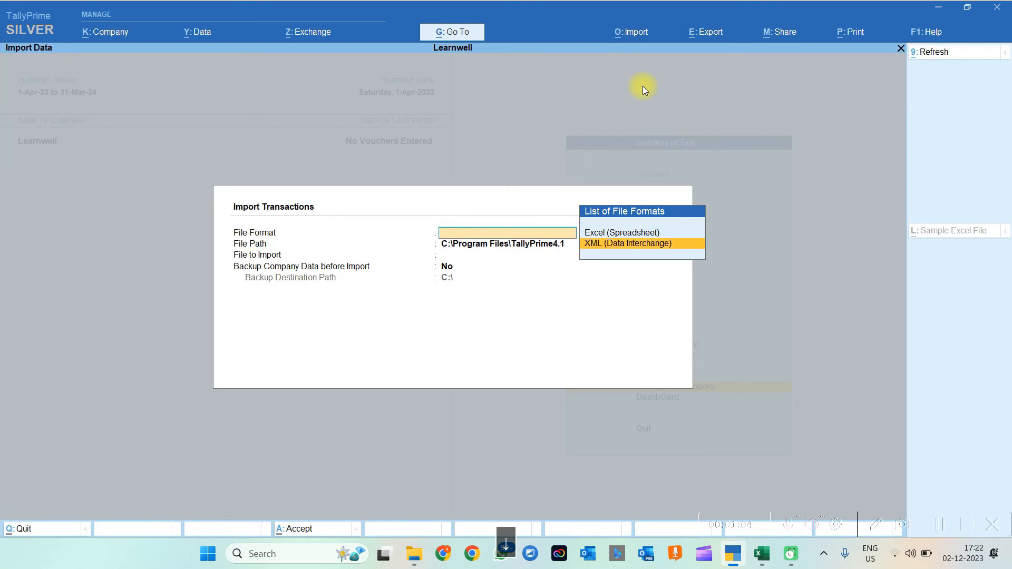
pyautogui.press('Up')
pyautogui.press('Return')
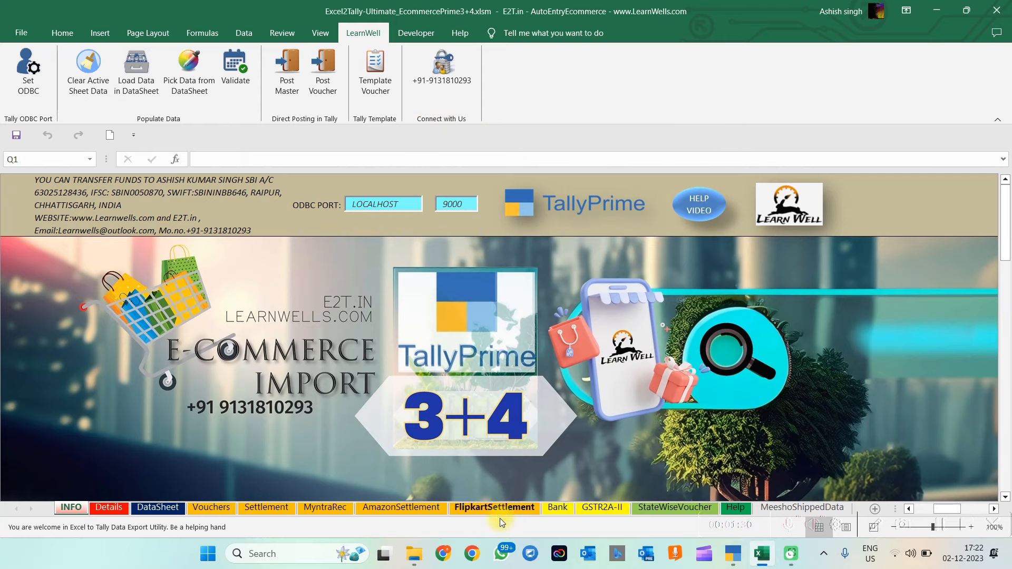
# Locate Ecom Vouchers.tsf in the Ecom folder in File Explorer, and return to TallyPrime to leave the import file list.
pyautogui.click(416, 556)
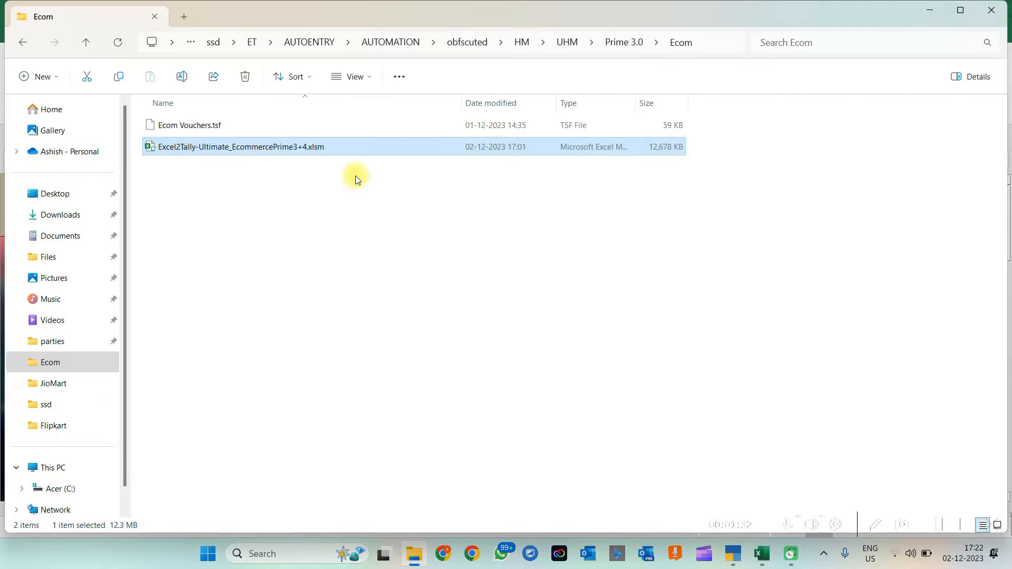
pyautogui.click(222, 126)
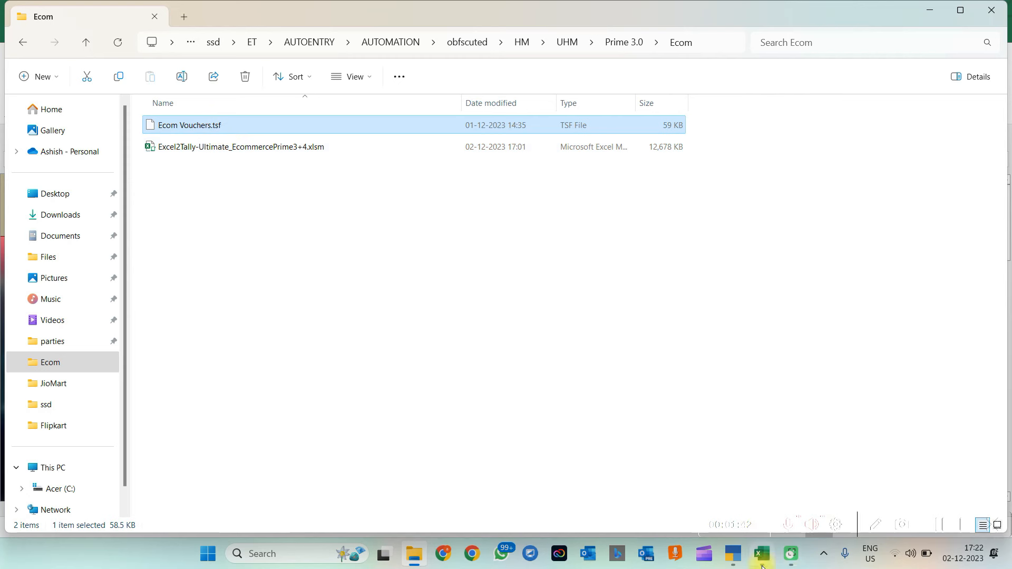
pyautogui.click(734, 555)
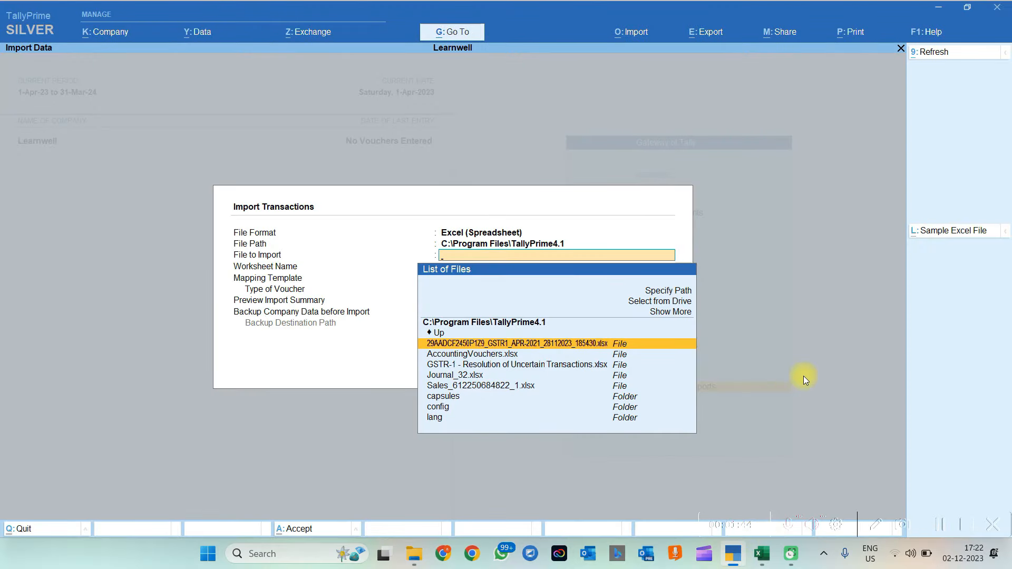
pyautogui.press('Escape')
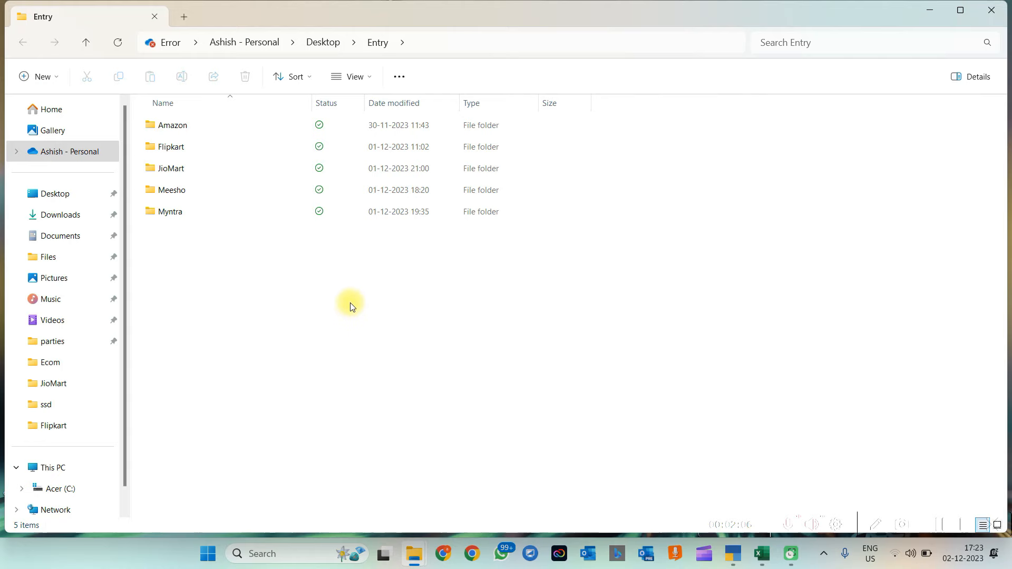
# Switch to Excel and examine the company details and GST registration table on the Details sheet.
pyautogui.click(764, 558)
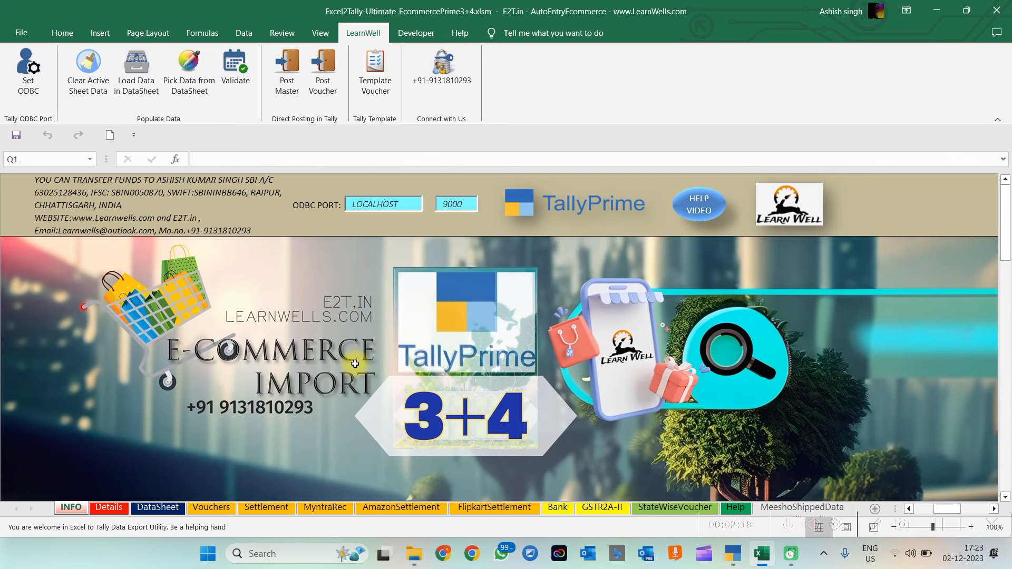
pyautogui.click(105, 509)
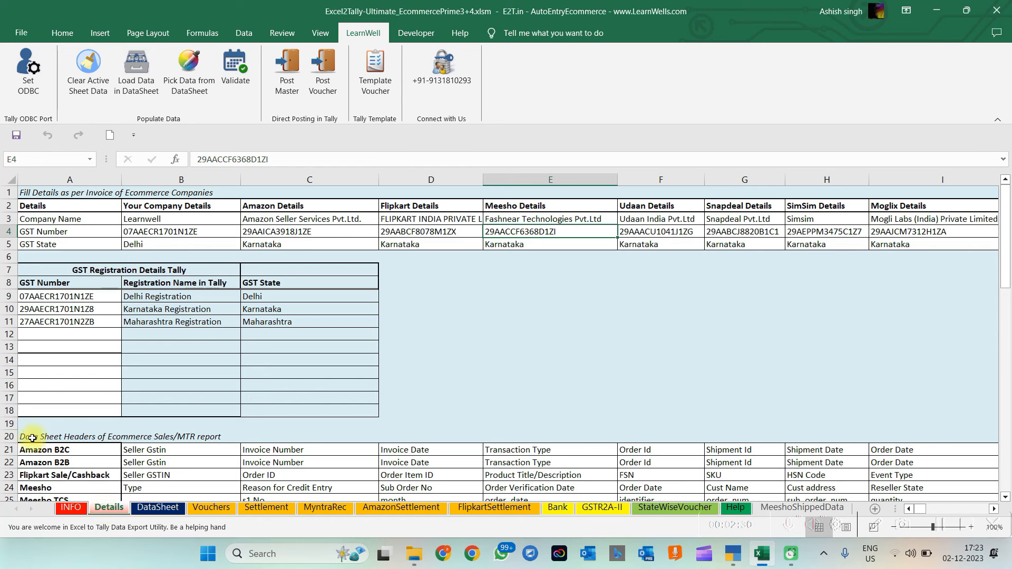
pyautogui.moveTo(79, 296); pyautogui.dragTo(280, 409)
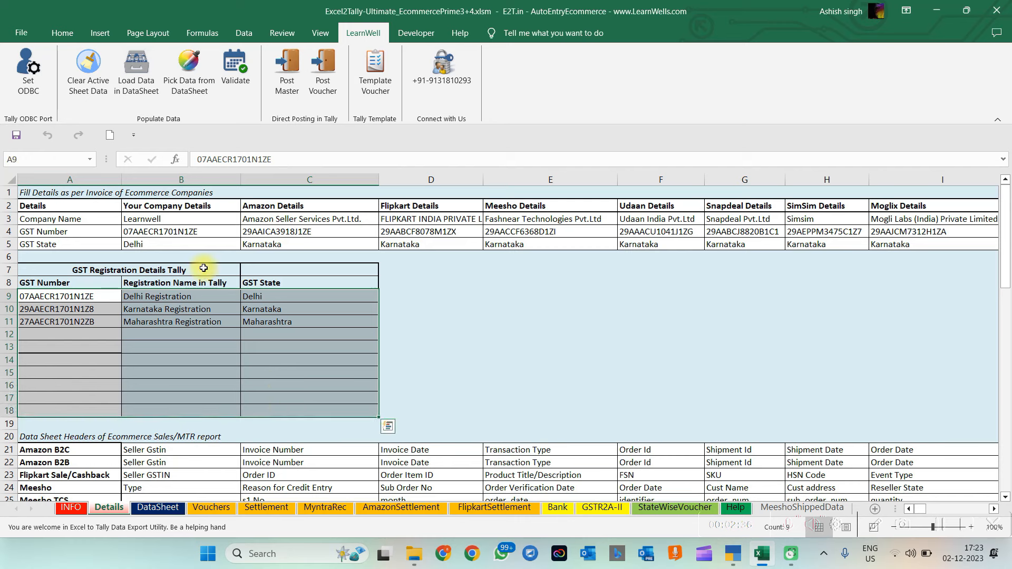
pyautogui.click(161, 220)
pyautogui.moveTo(162, 229); pyautogui.dragTo(162, 244)
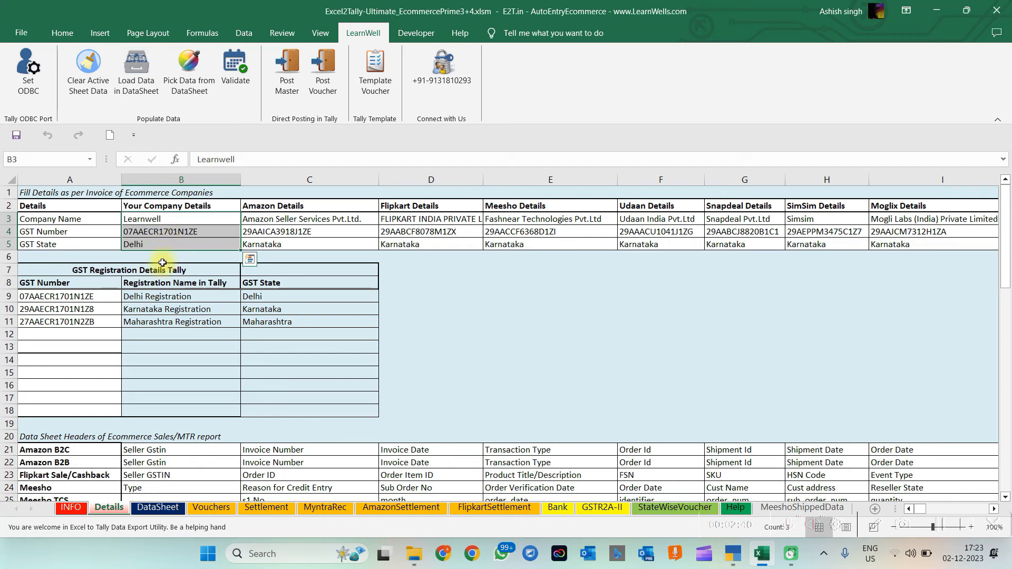
pyautogui.click(95, 295)
pyautogui.moveTo(96, 295); pyautogui.dragTo(264, 291)
pyautogui.moveTo(94, 310); pyautogui.dragTo(285, 376)
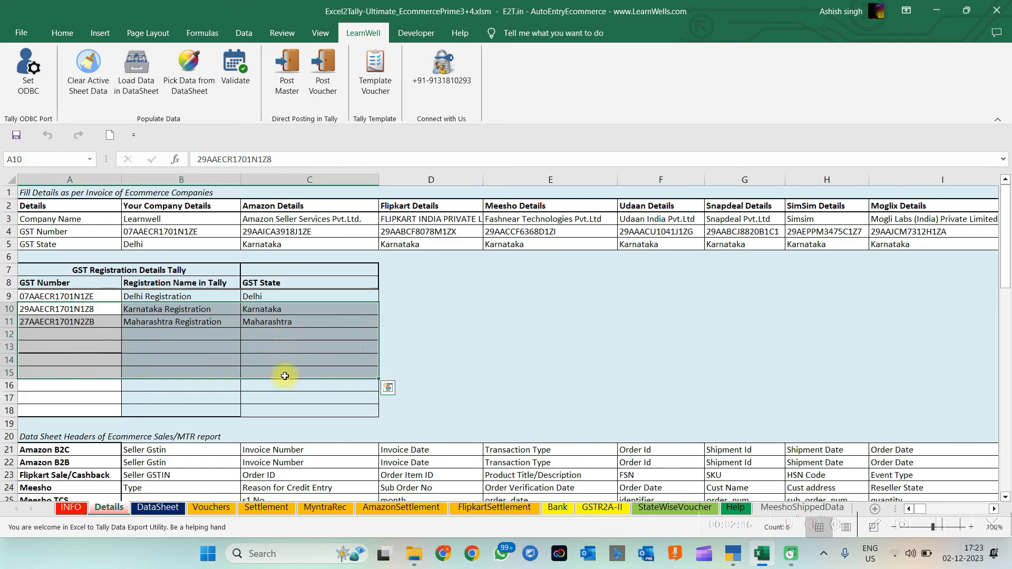
pyautogui.click(285, 347)
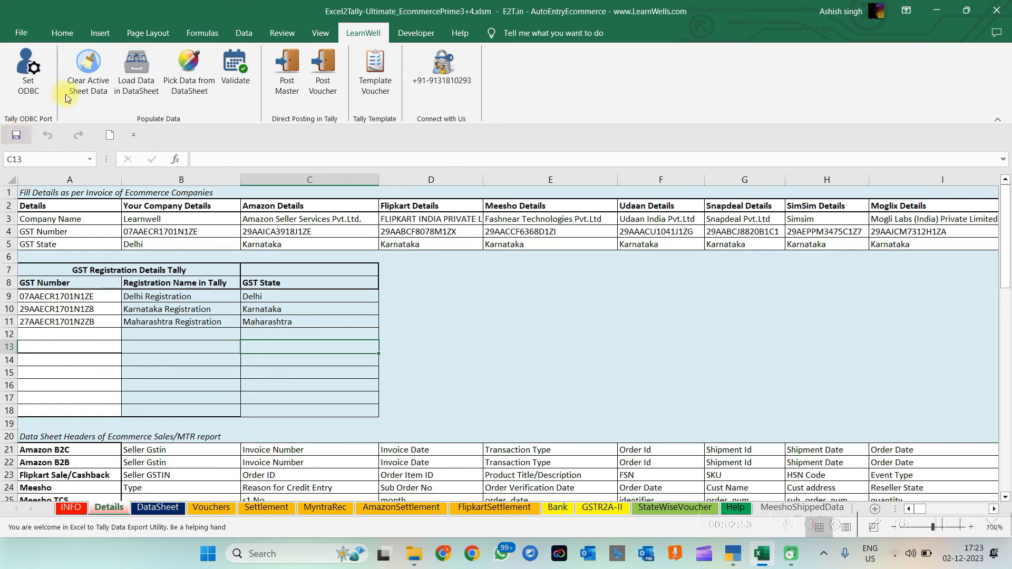
pyautogui.click(301, 32)
pyautogui.click(344, 31)
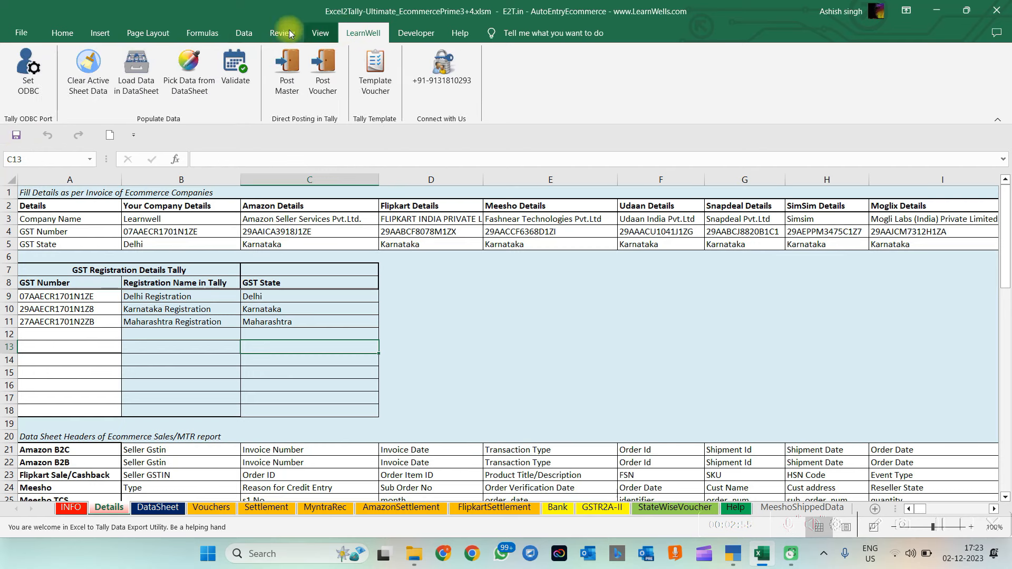
pyautogui.click(244, 32)
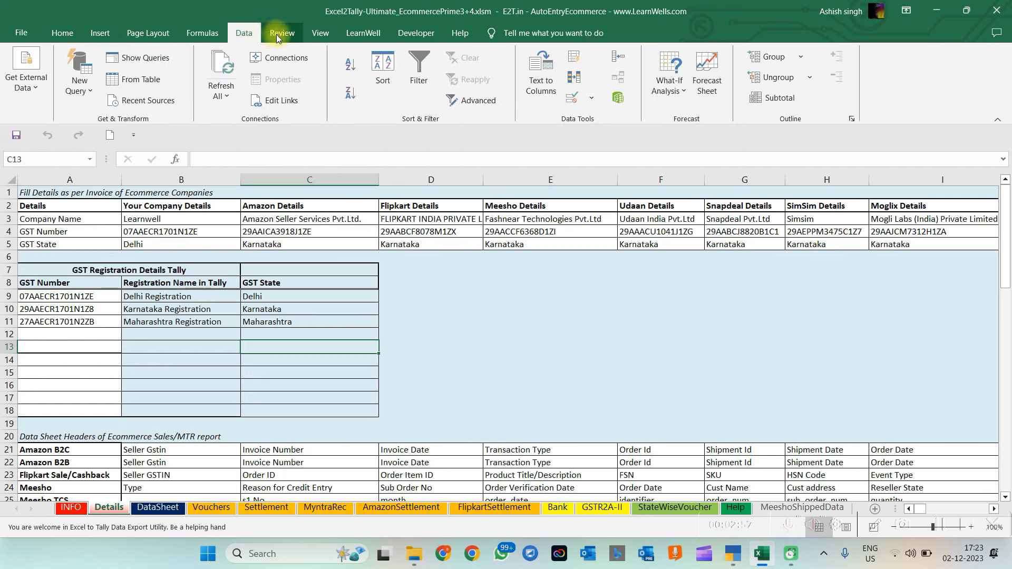
pyautogui.click(280, 34)
pyautogui.click(319, 33)
pyautogui.click(353, 35)
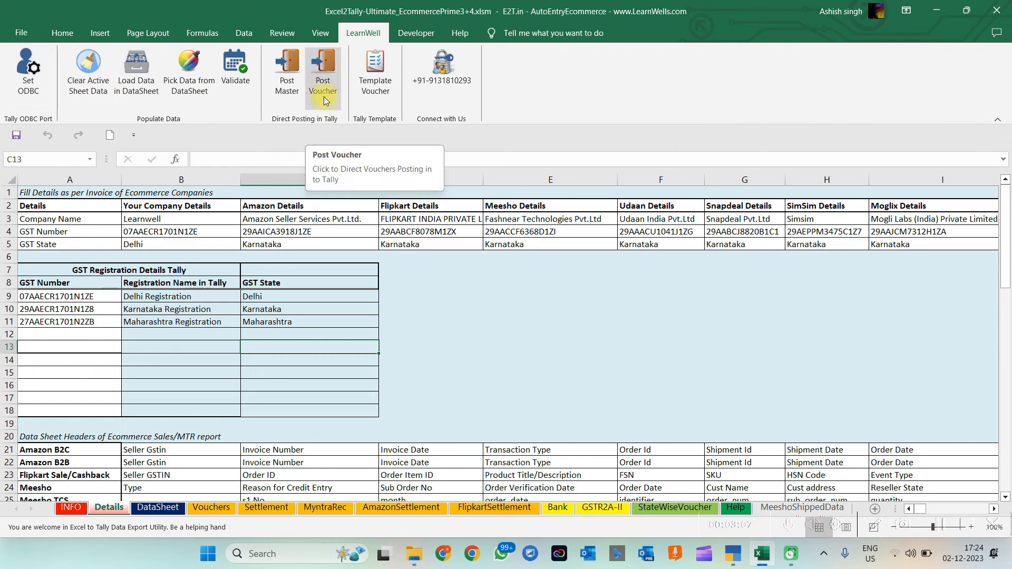
# Look at the DataSheet sheet and review the marketplaces listed under the e-commerce sales report headers on the Details sheet.
pyautogui.click(152, 508)
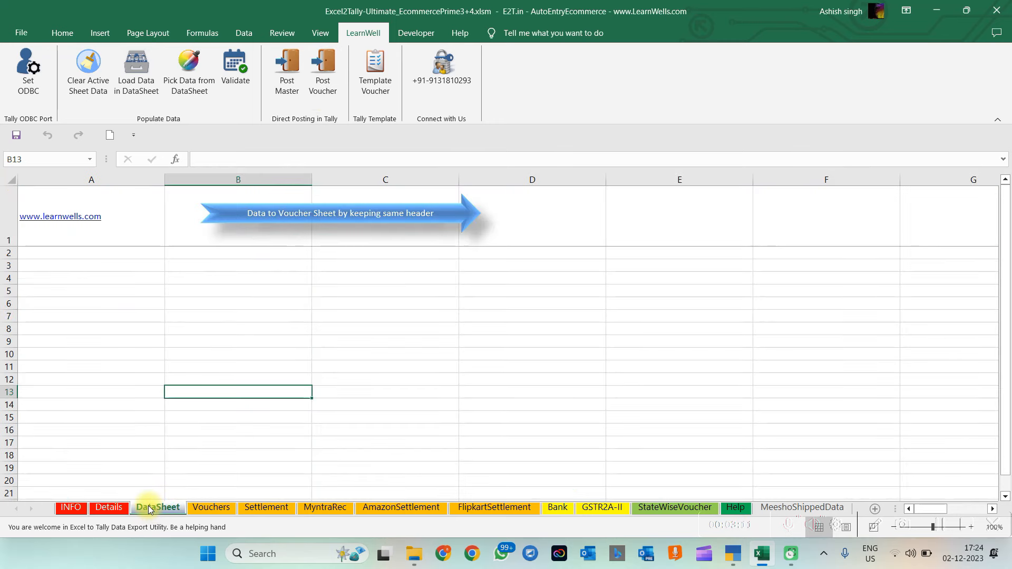
pyautogui.click(242, 348)
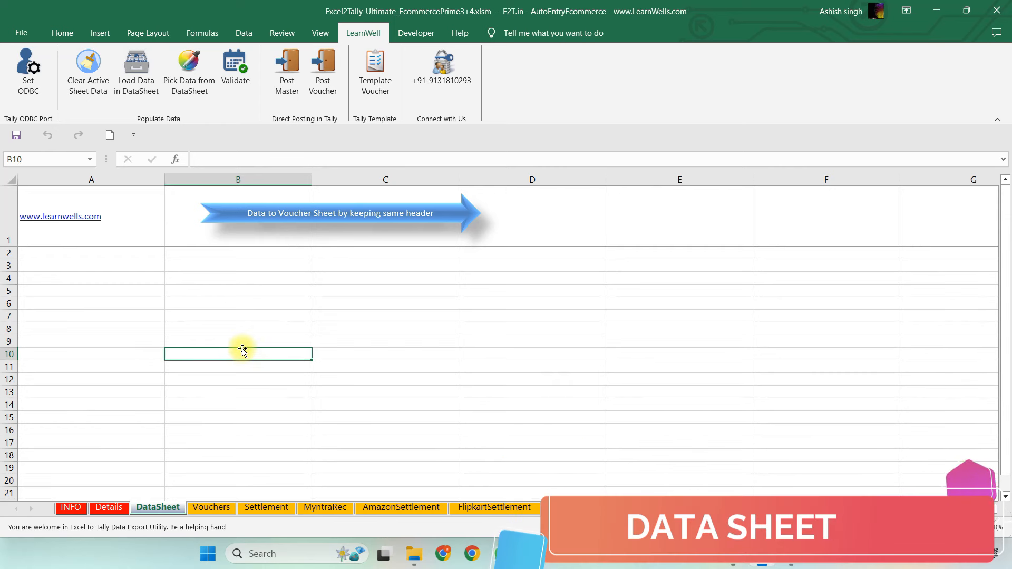
pyautogui.click(109, 507)
pyautogui.click(86, 415)
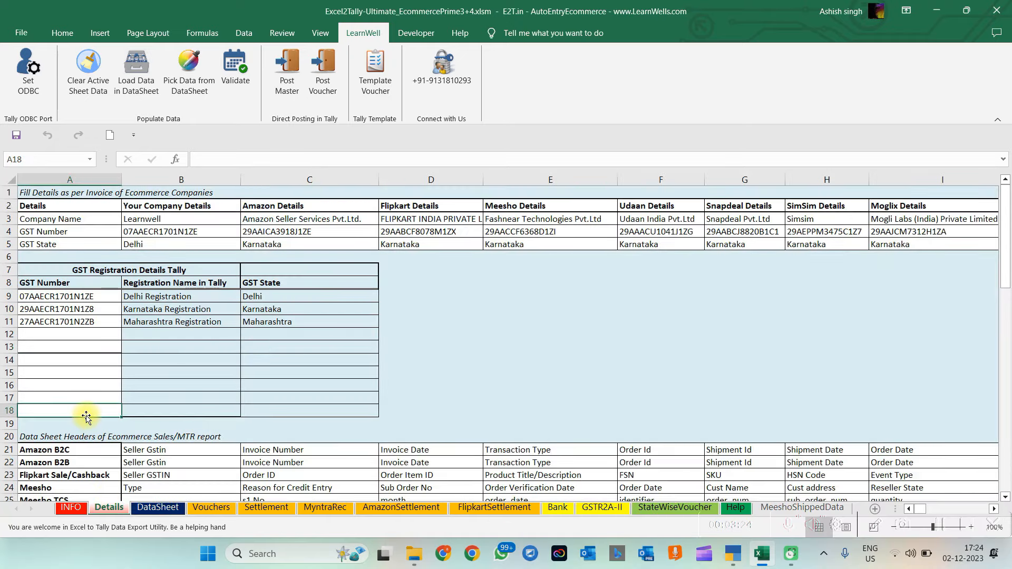
pyautogui.press('Down')
pyautogui.press('Down')
pyautogui.press('Down')
pyautogui.press('Down')
pyautogui.press('Down')
pyautogui.press('Down')
pyautogui.press('Down')
pyautogui.press('Down')
pyautogui.press('Down')
pyautogui.press('Down')
pyautogui.press('Down')
pyautogui.press('Down')
pyautogui.press('Down')
pyautogui.press('Down')
pyautogui.press('Down')
pyautogui.press('Down')
pyautogui.press('Down')
pyautogui.press('Down')
pyautogui.press('Down')
pyautogui.press('Down')
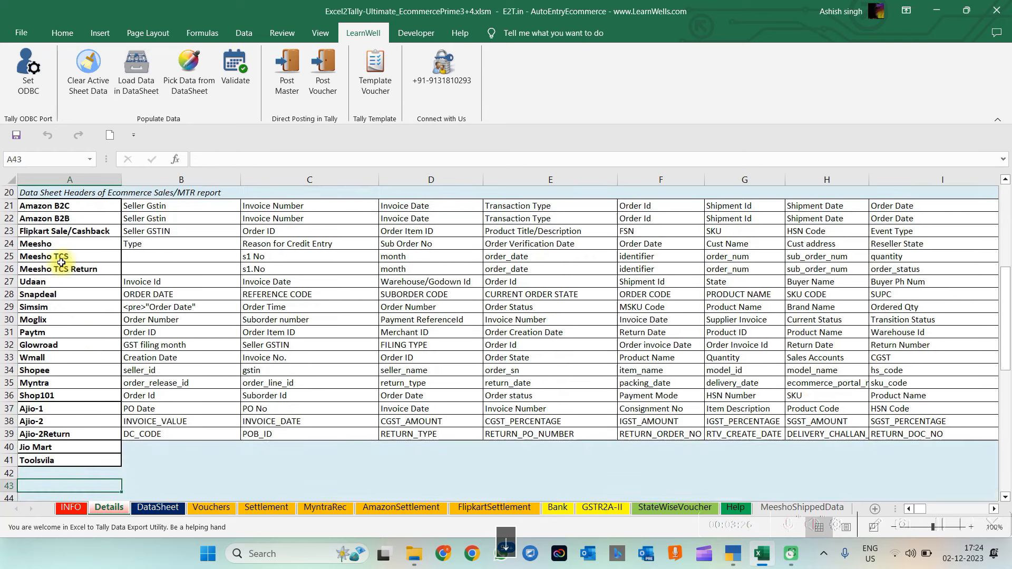
pyautogui.moveTo(58, 206); pyautogui.dragTo(49, 468)
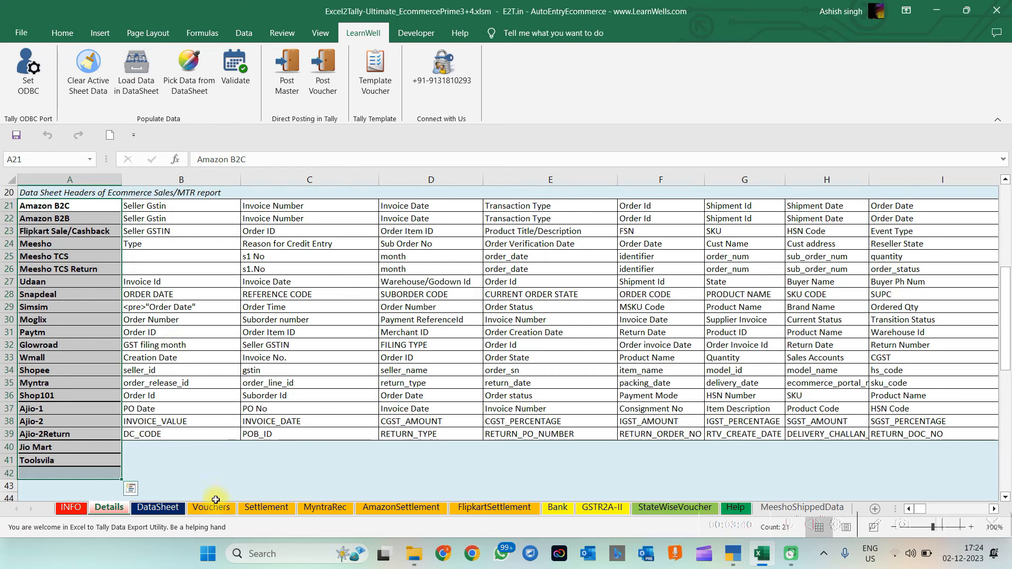
# Review the column headers across the Vouchers sheet, through to the consignee and error report columns.
pyautogui.click(209, 509)
pyautogui.click(250, 340)
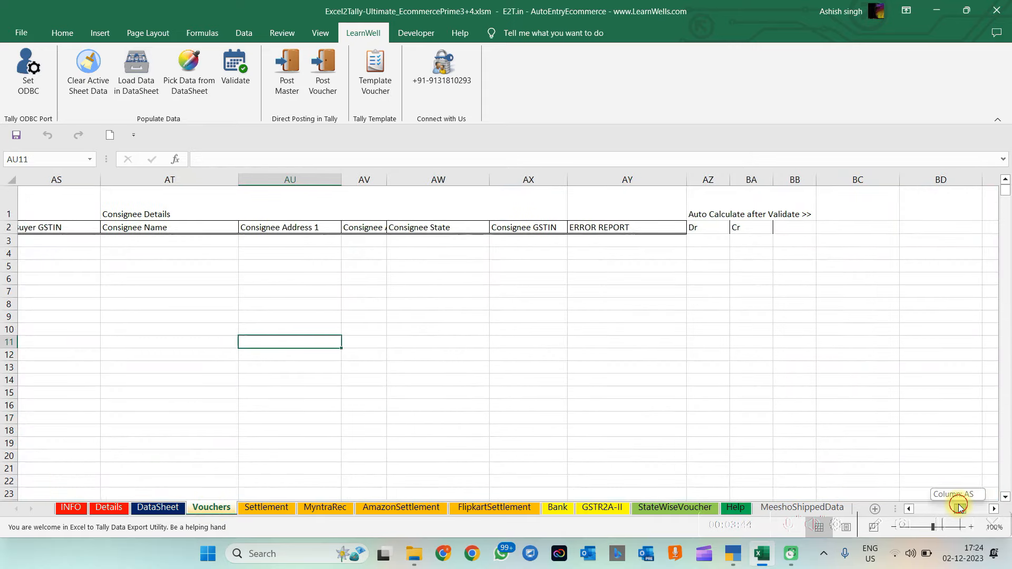
pyautogui.moveTo(957, 507); pyautogui.dragTo(848, 499)
pyautogui.click(323, 402)
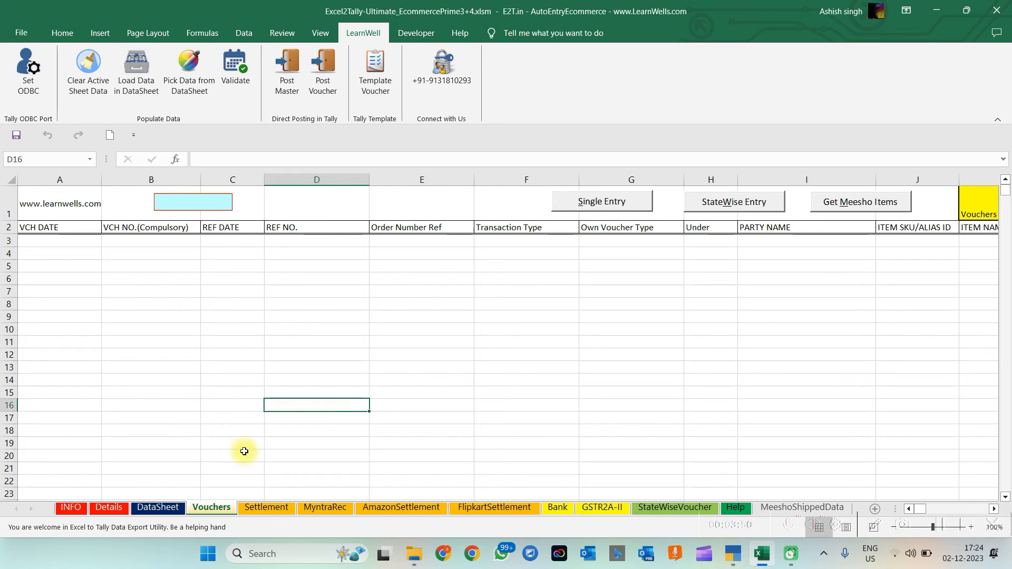
# Clear the active sheet data on the DataSheet sheet.
pyautogui.click(152, 510)
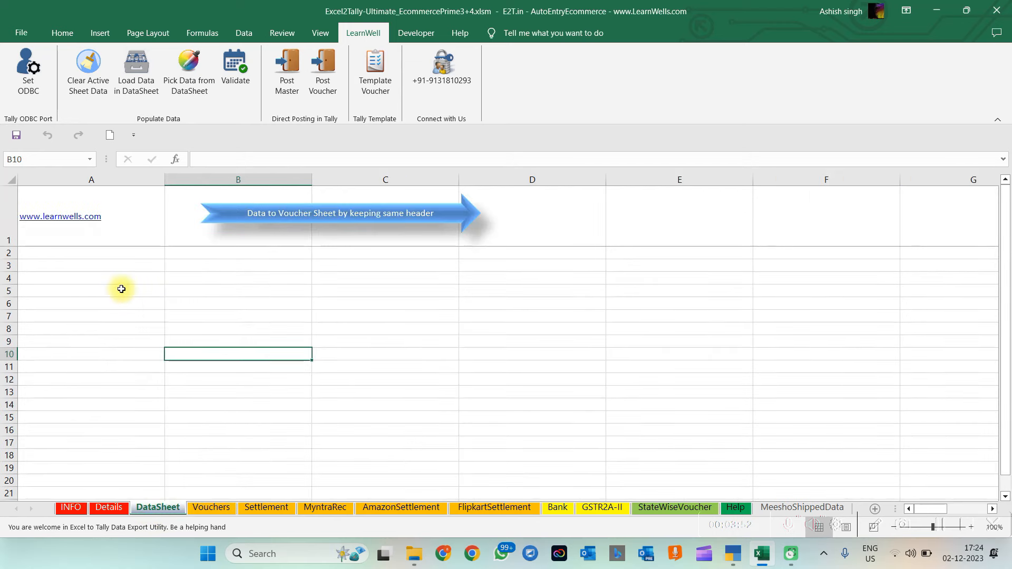
pyautogui.click(120, 290)
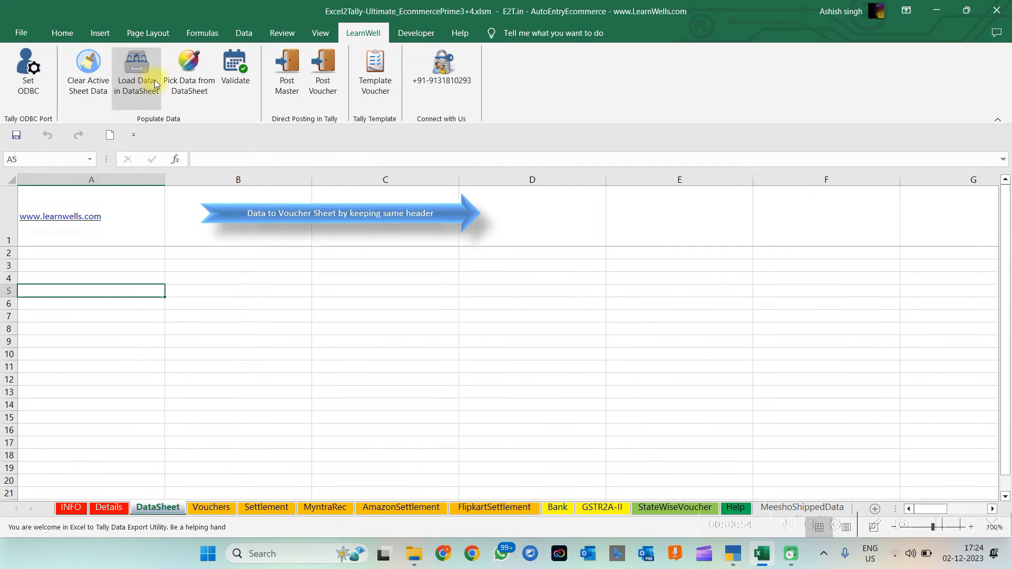
pyautogui.click(85, 82)
pyautogui.moveTo(167, 271); pyautogui.dragTo(510, 425)
pyautogui.click(480, 362)
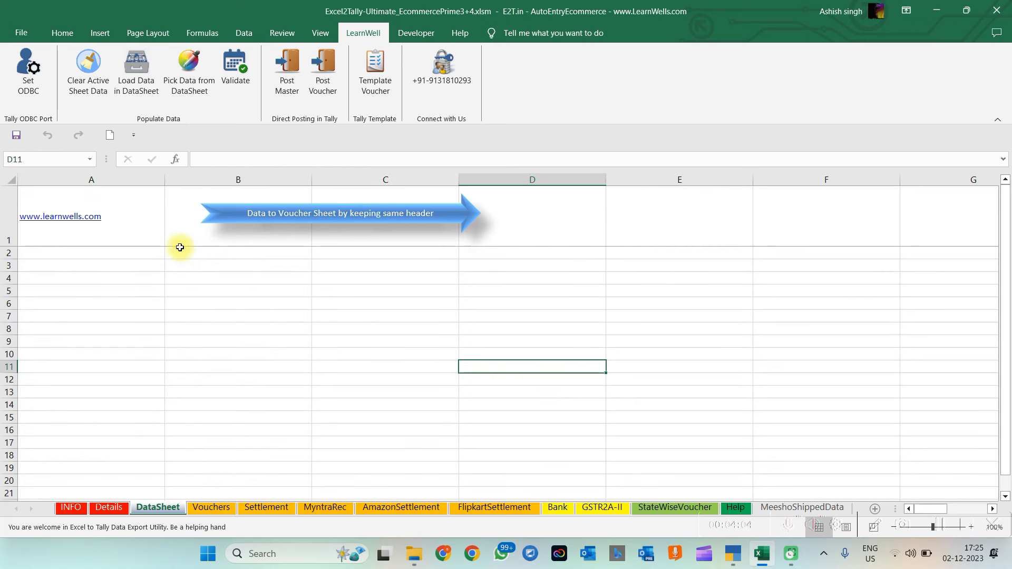
# Load MTR_B2C-OCT-2023N.csv from the Desktop's Entry > Amazon folder into the DataSheet sheet, discarding the large clipboard contents.
pyautogui.click(127, 82)
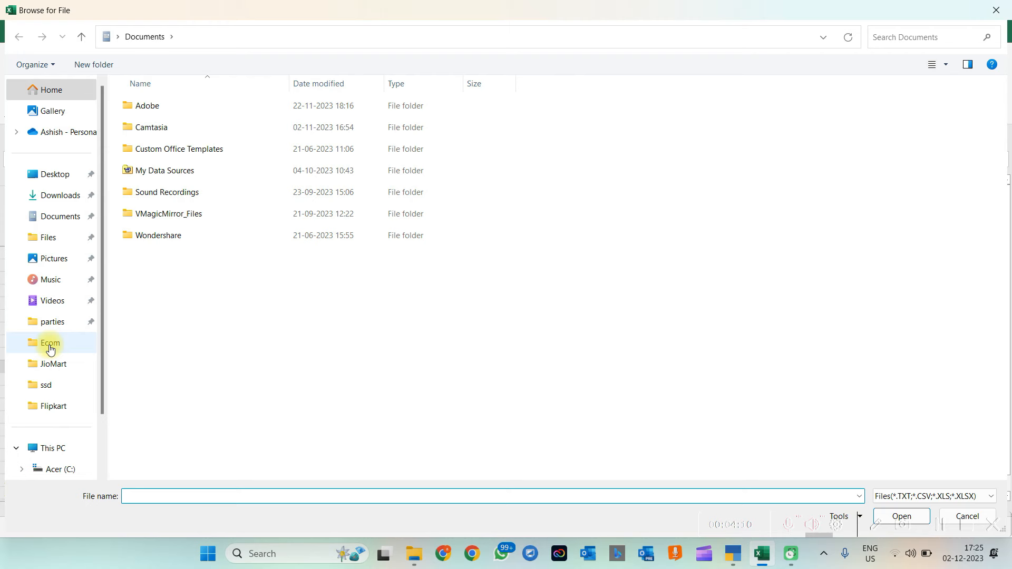
pyautogui.click(57, 175)
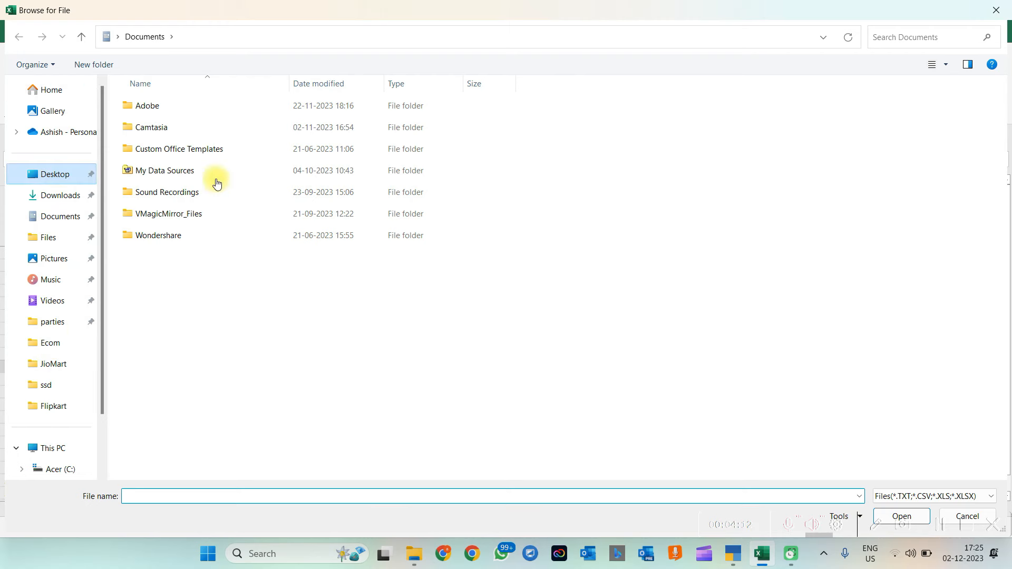
pyautogui.doubleClick(323, 122)
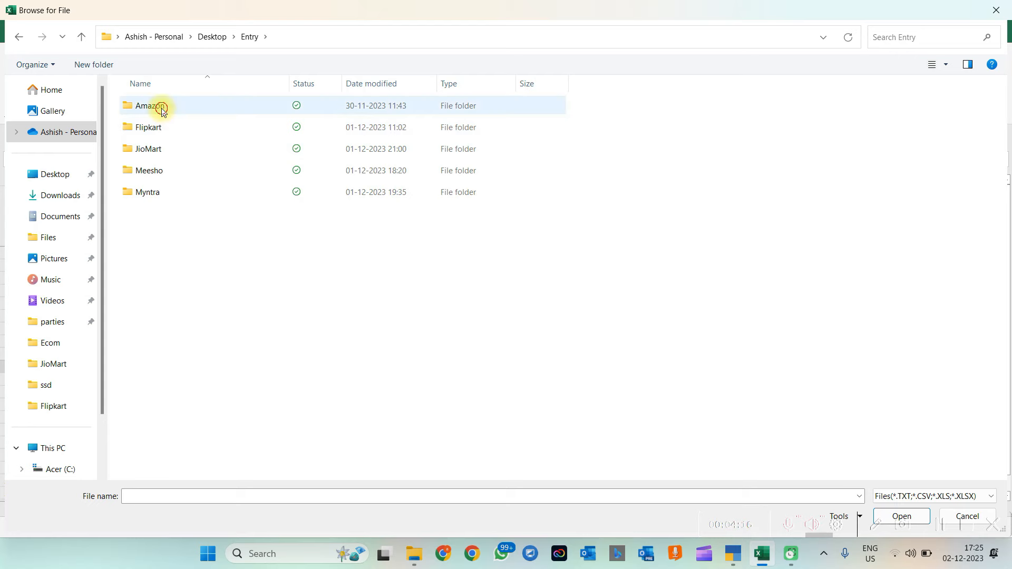
pyautogui.doubleClick(160, 106)
pyautogui.click(176, 131)
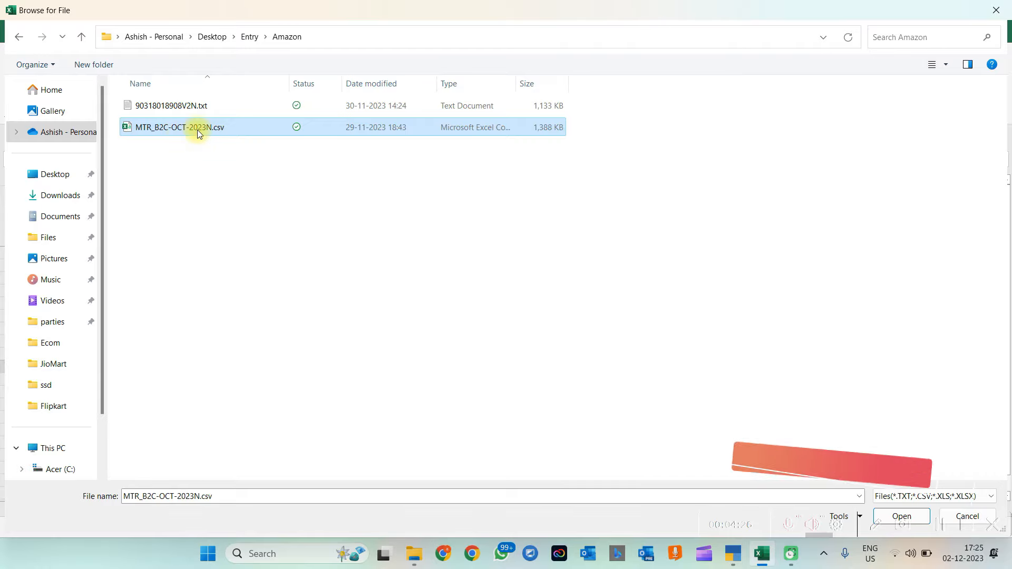
pyautogui.doubleClick(175, 129)
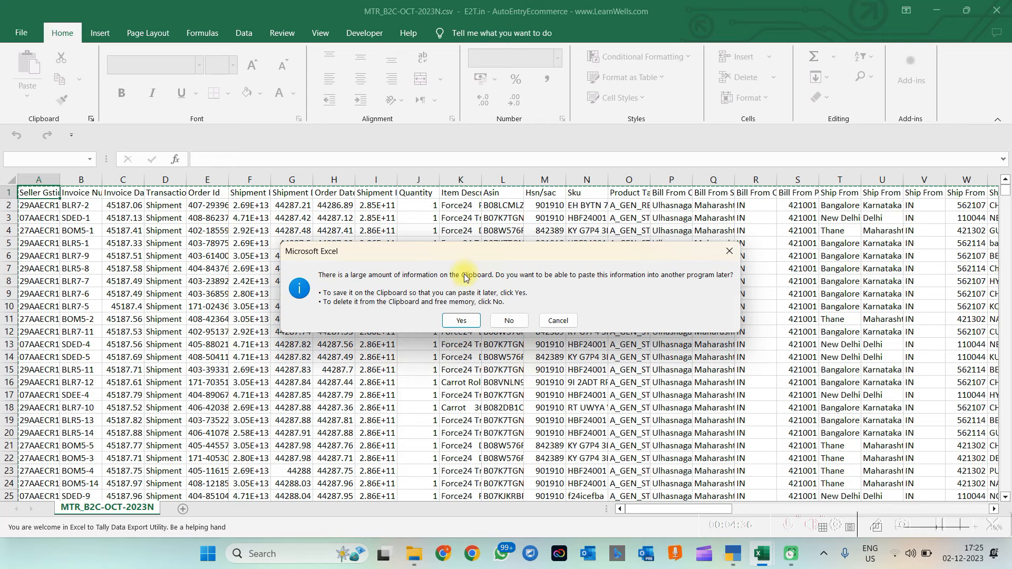
pyautogui.click(505, 323)
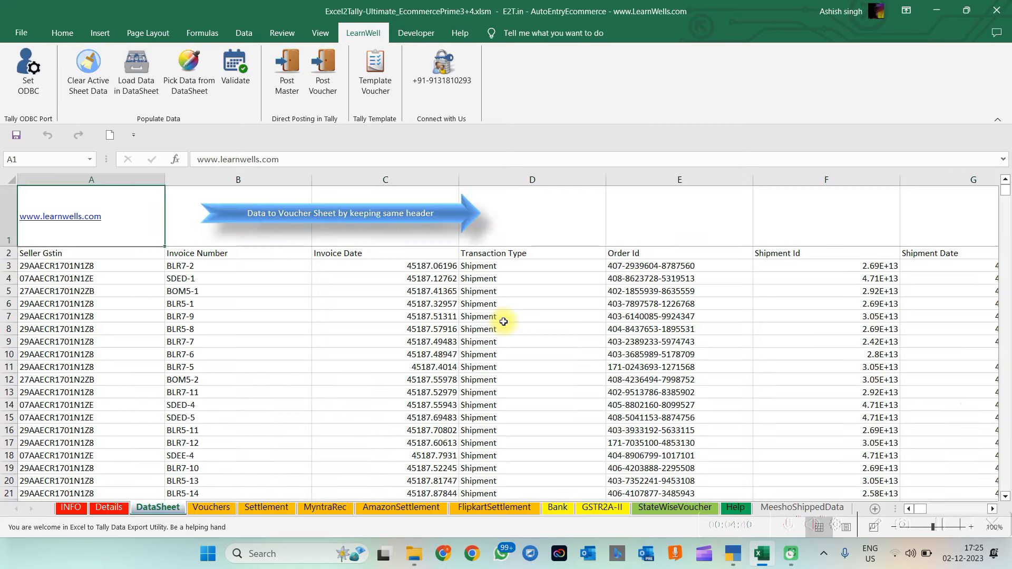
# Check the invoice number and transaction type columns of the loaded Amazon data on the DataSheet sheet.
pyautogui.click(216, 284)
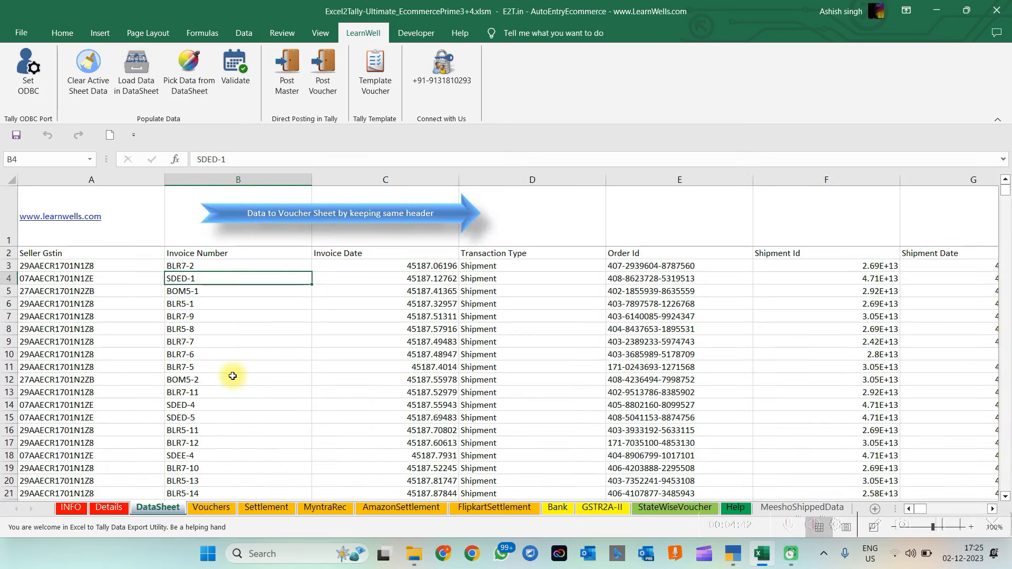
pyautogui.click(530, 179)
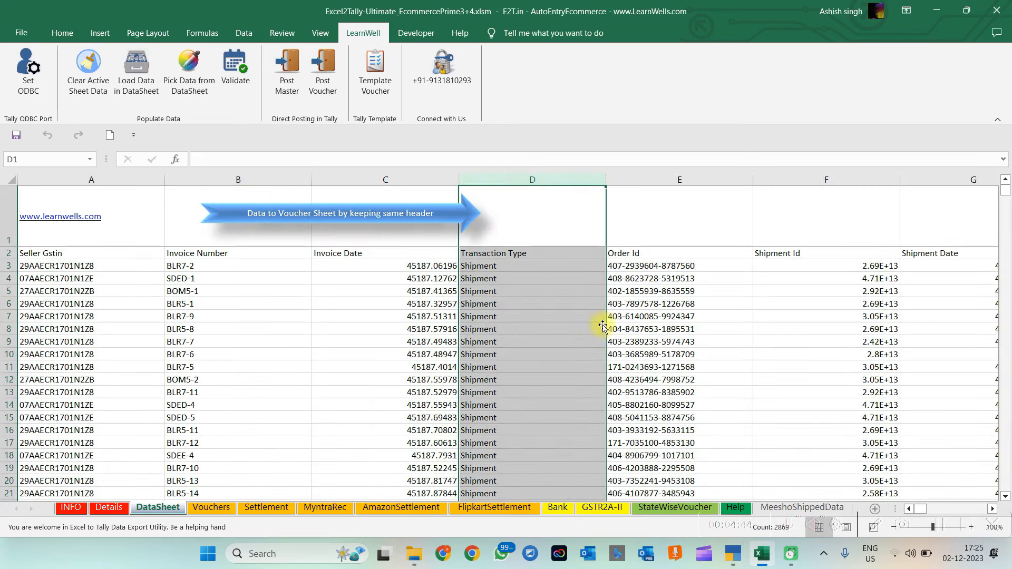
pyautogui.click(593, 352)
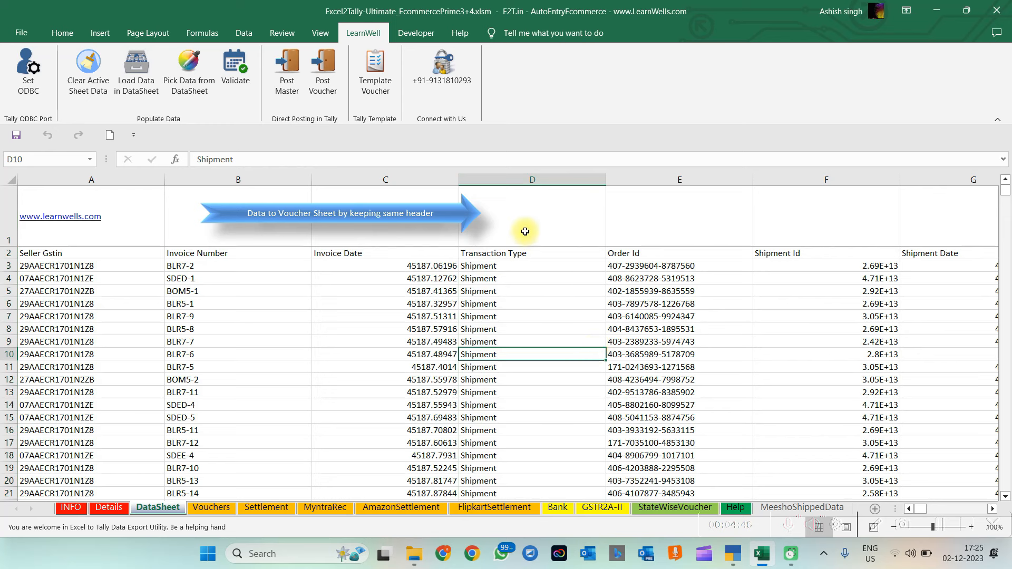
pyautogui.click(229, 405)
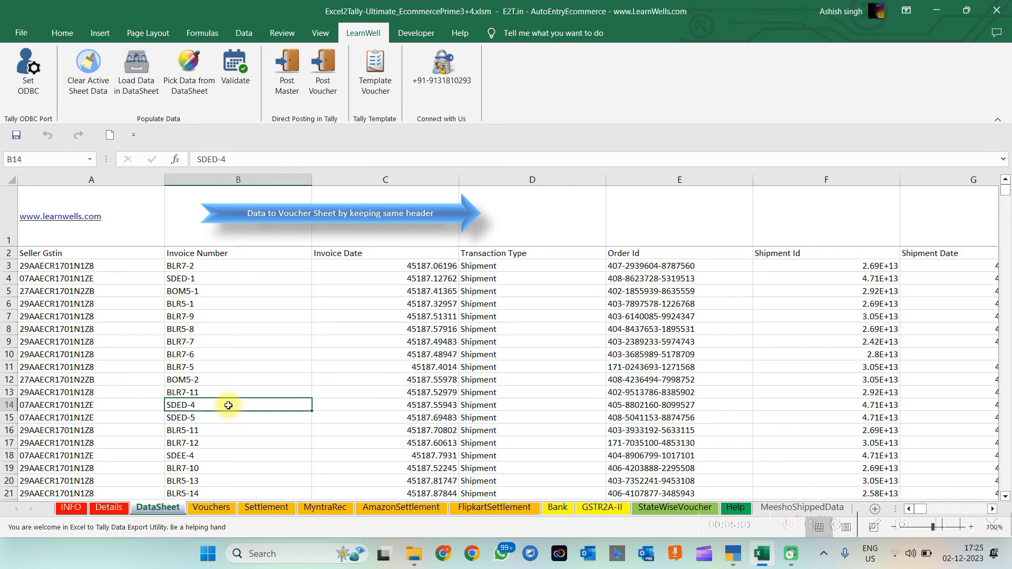
# Populate the Vouchers sheet from the DataSheet and check the GST number, Tally registration name and GST state columns.
pyautogui.click(205, 508)
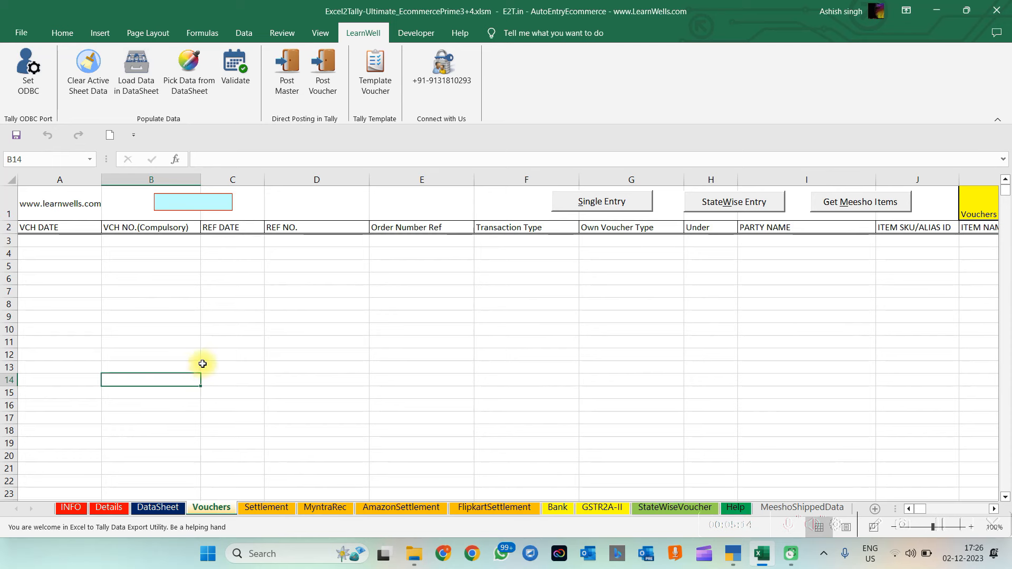
pyautogui.click(190, 70)
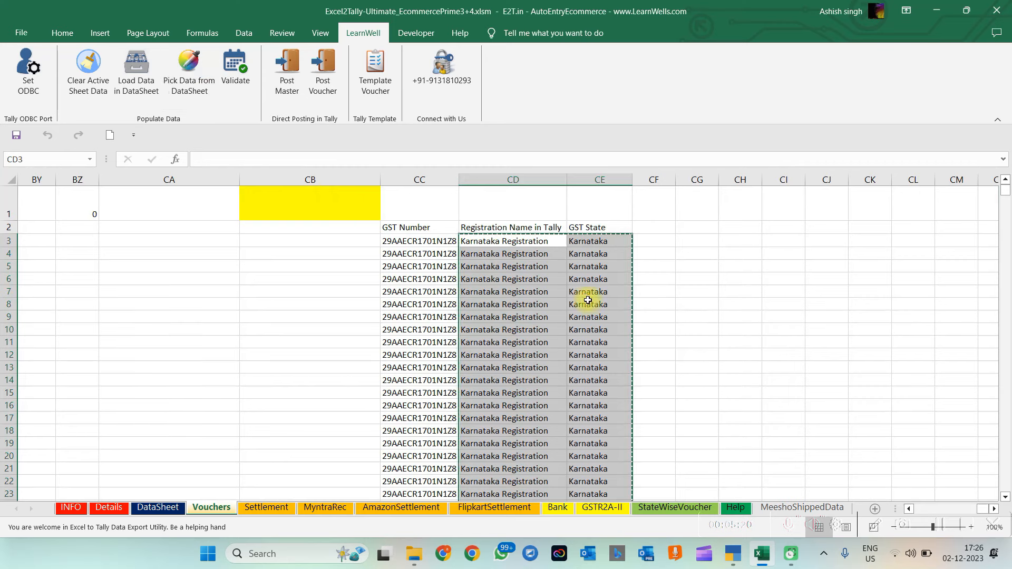
pyautogui.click(584, 301)
pyautogui.moveTo(425, 241); pyautogui.dragTo(612, 381)
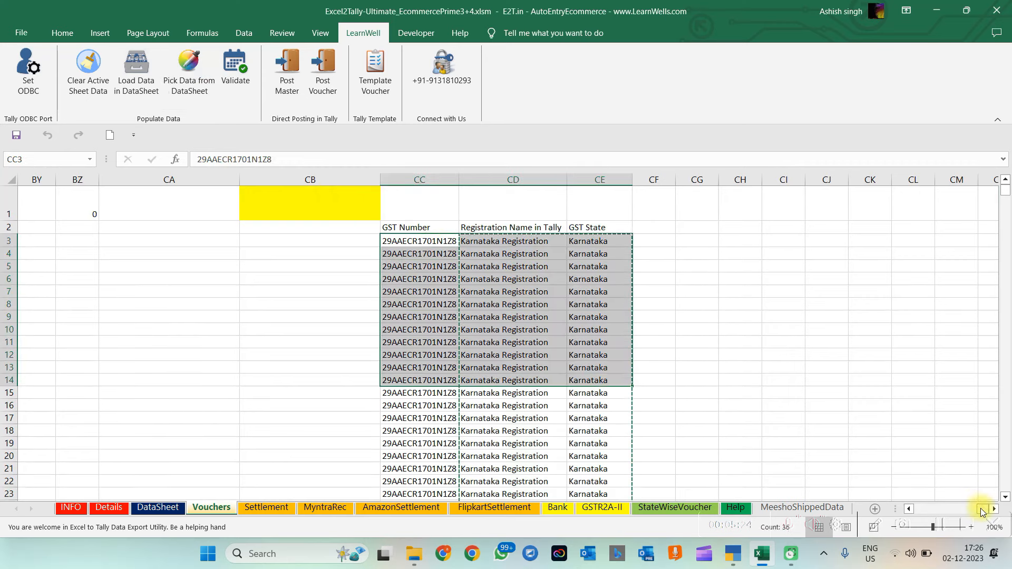
pyautogui.hotkey('ctrl', 'v')
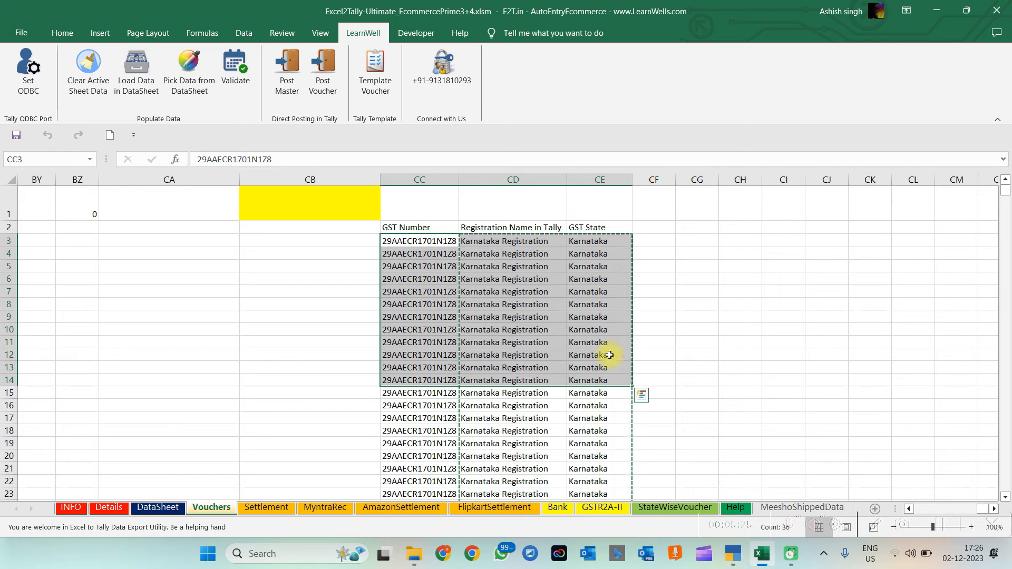
pyautogui.click(536, 280)
# Review the filled voucher columns from voucher date through item name, quantity, rate and unit on the Vouchers sheet.
pyautogui.moveTo(983, 509); pyautogui.dragTo(856, 510)
pyautogui.click(349, 354)
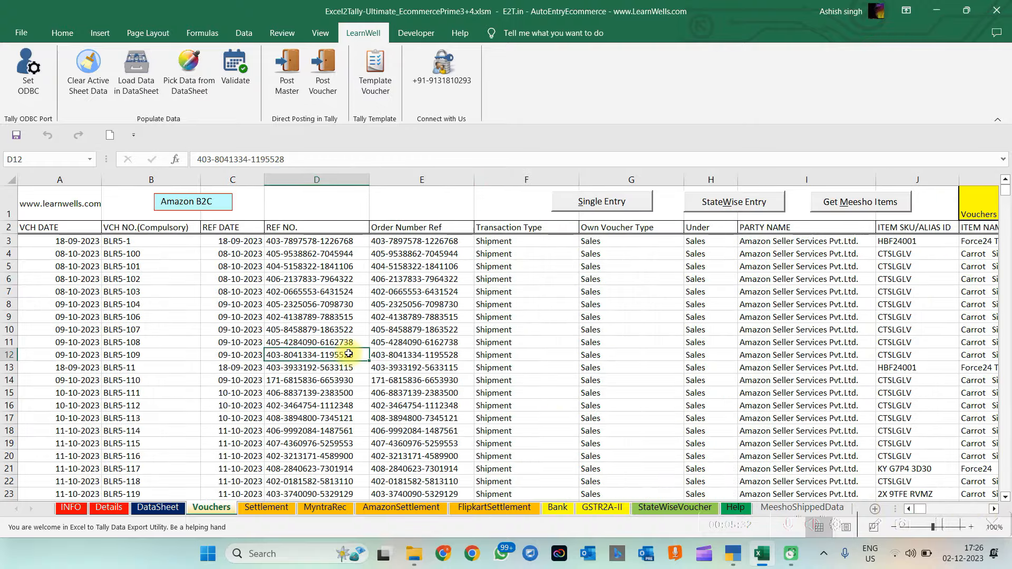
pyautogui.press('Right')
pyautogui.press('Right')
pyautogui.press('Right')
pyautogui.press('Right')
pyautogui.press('Right')
pyautogui.press('Right')
pyautogui.press('Right')
pyautogui.press('Right')
pyautogui.press('Right')
pyautogui.press('Right')
pyautogui.press('Right')
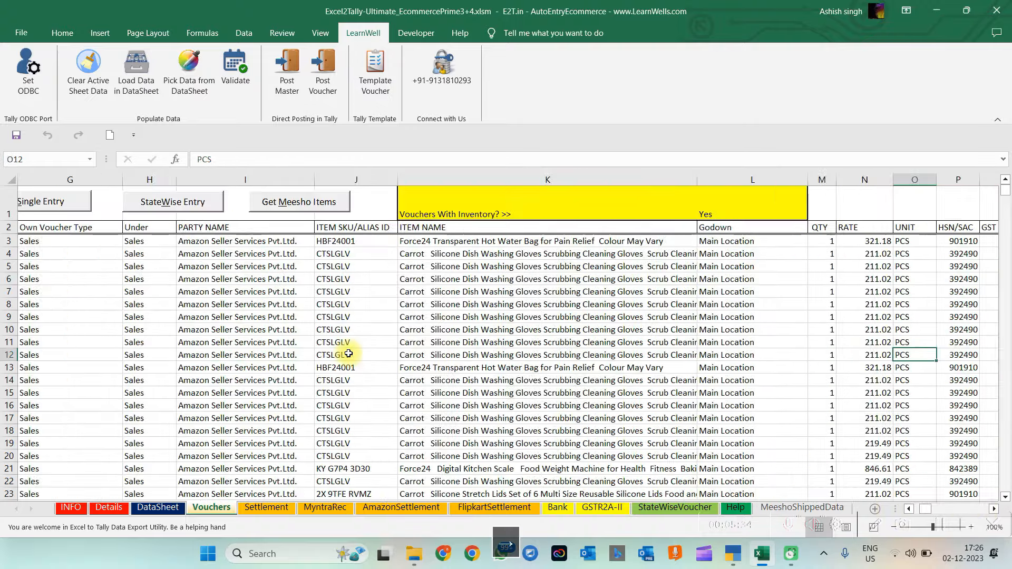
pyautogui.press('Left')
pyautogui.press('Left')
pyautogui.press('Left')
pyautogui.press('Left')
pyautogui.press('Left')
pyautogui.press('Left')
pyautogui.press('Left')
pyautogui.press('Left')
pyautogui.press('Left')
pyautogui.press('Left')
pyautogui.press('Left')
pyautogui.press('Left')
pyautogui.press('Left')
pyautogui.press('Left')
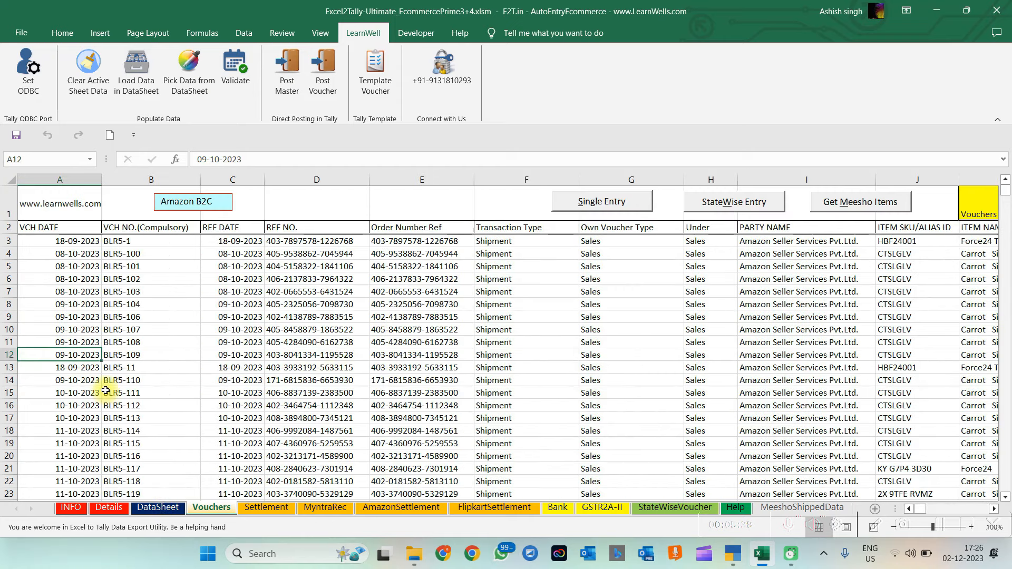
# Examine the voucher number, reference date and Under columns, including the credit note rows with their voucher and reference numbers.
pyautogui.click(151, 279)
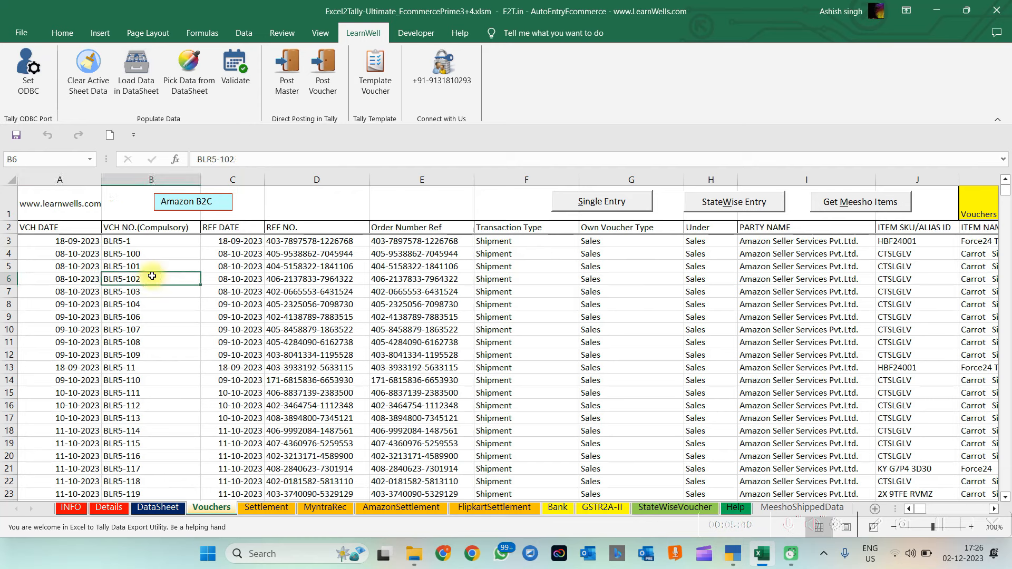
pyautogui.click(241, 280)
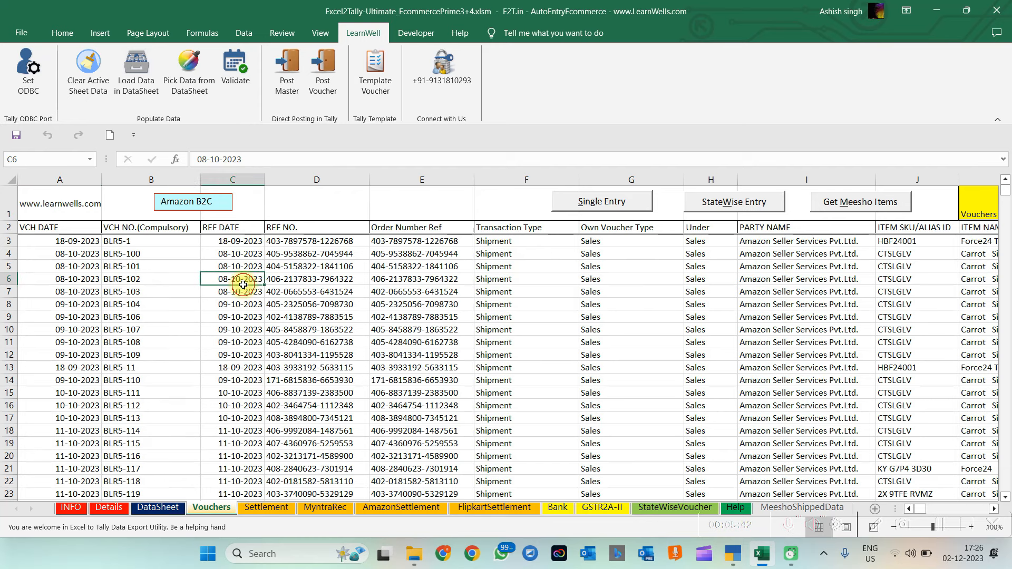
pyautogui.click(729, 229)
pyautogui.click(710, 252)
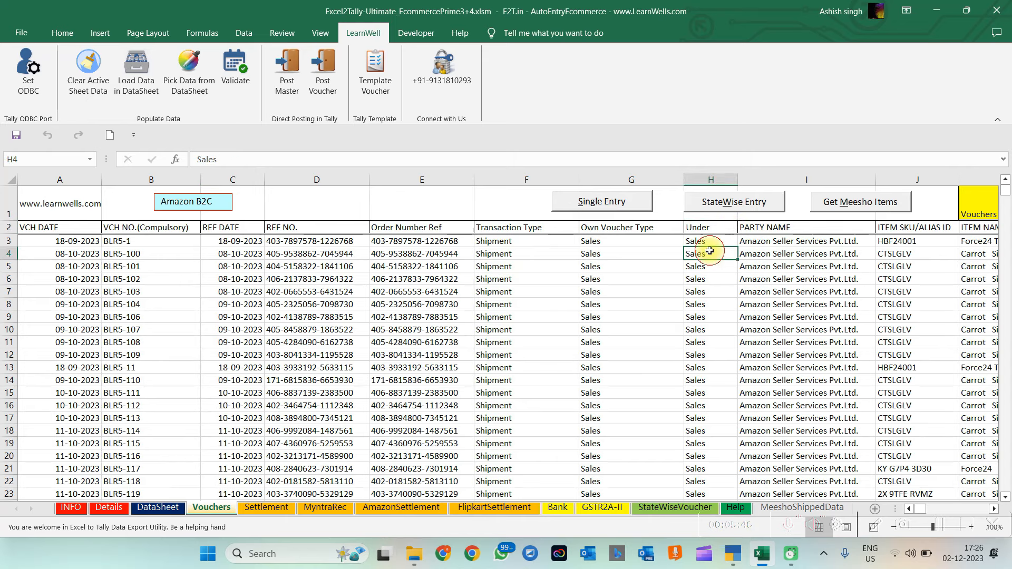
pyautogui.hotkey('ctrl', 'shift', 'Down')
pyautogui.click(709, 267)
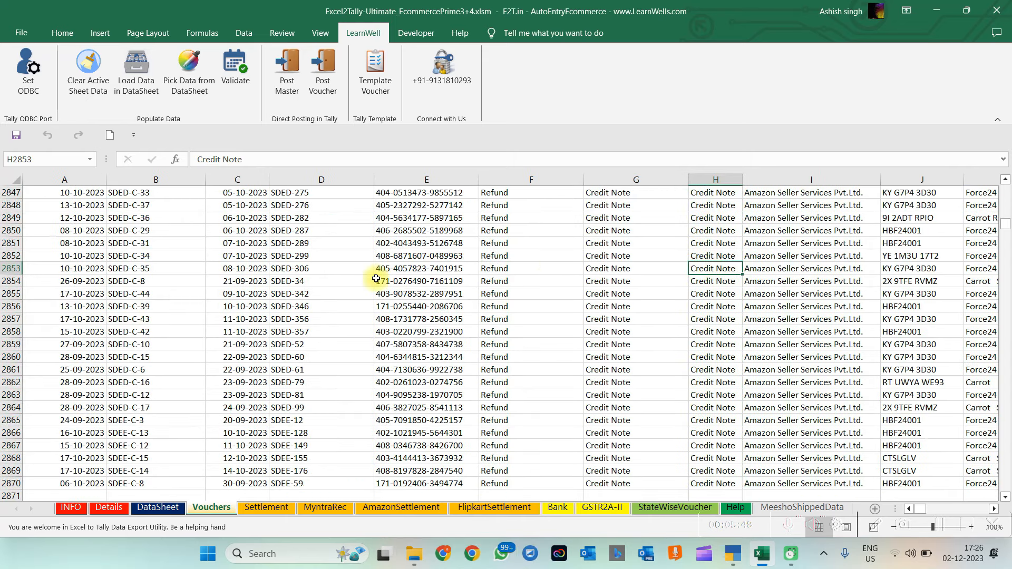
pyautogui.click(143, 280)
pyautogui.click(287, 276)
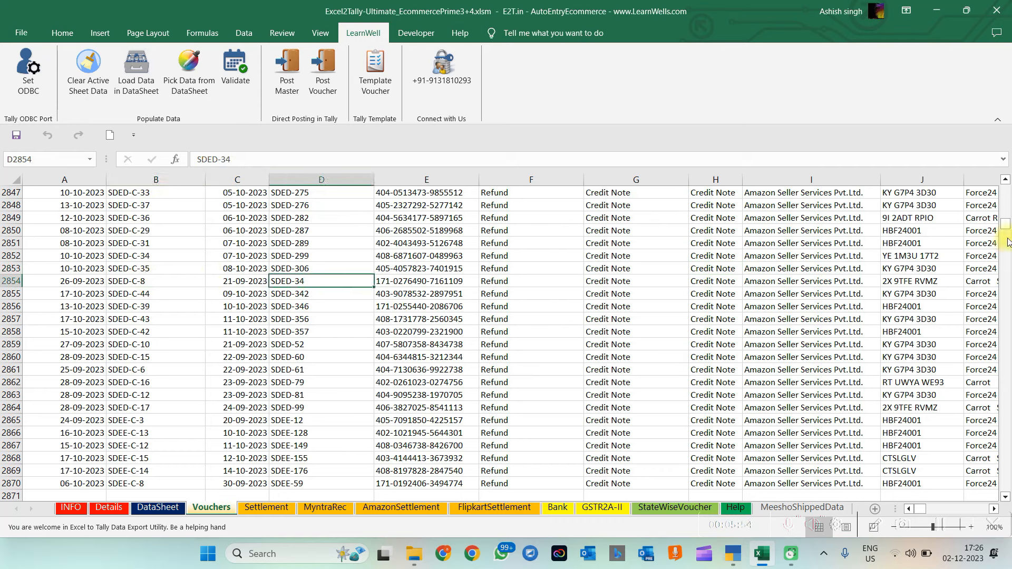
# Return to the first voucher rows and examine the party name and item SKU/alias ID columns.
pyautogui.moveTo(1006, 227); pyautogui.dragTo(1004, 191)
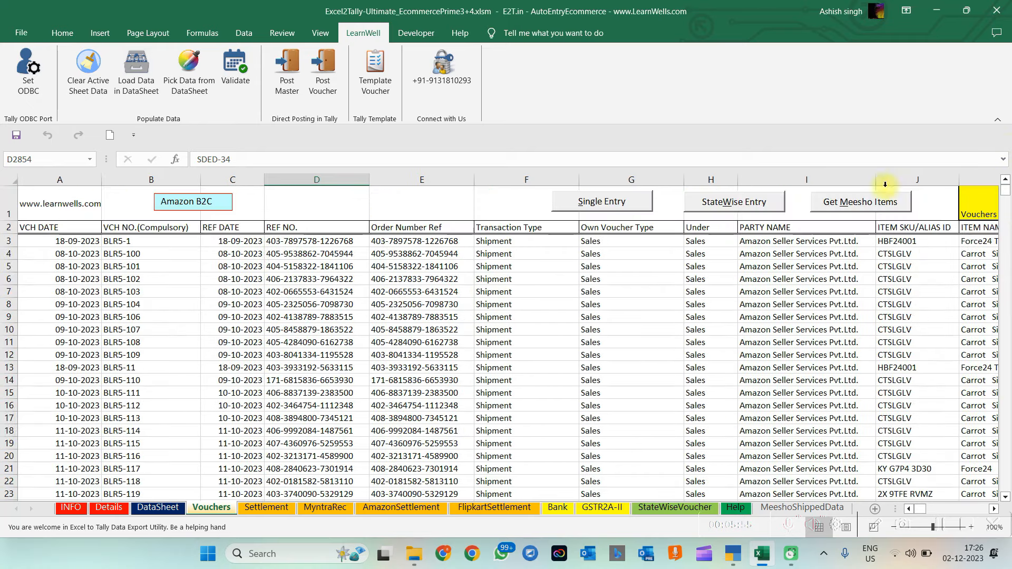
pyautogui.click(485, 290)
pyautogui.press('Right')
pyautogui.press('Right')
pyautogui.press('Right')
pyautogui.press('Right')
pyautogui.press('Right')
pyautogui.press('Right')
pyautogui.press('Right')
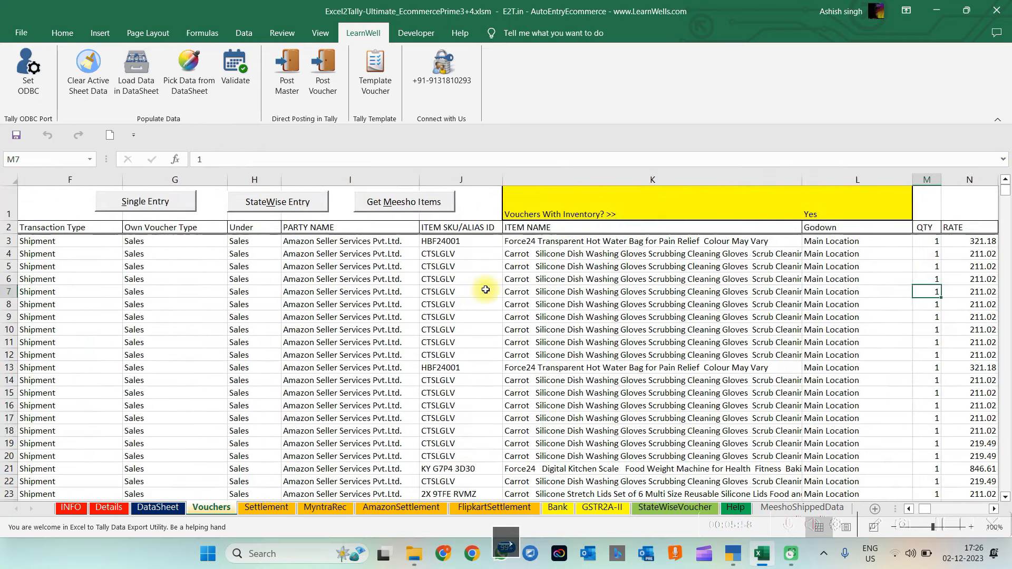
pyautogui.click(349, 241)
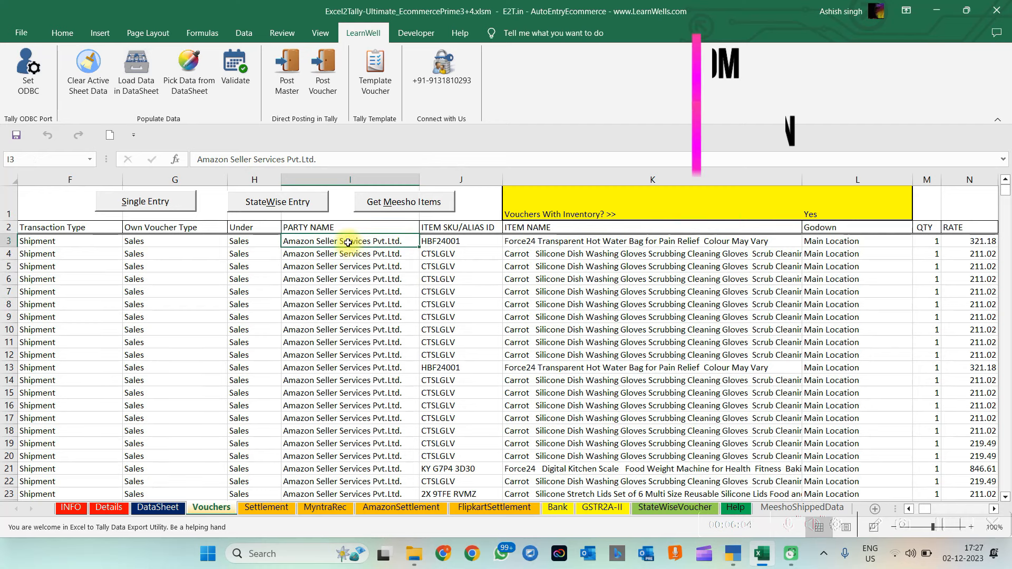
pyautogui.moveTo(348, 242); pyautogui.dragTo(361, 377)
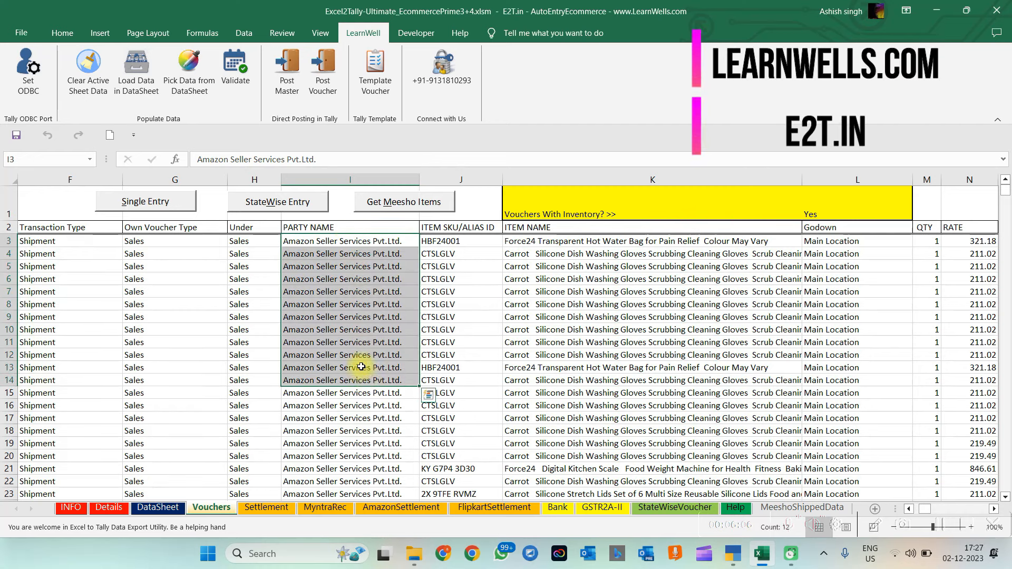
pyautogui.click(340, 238)
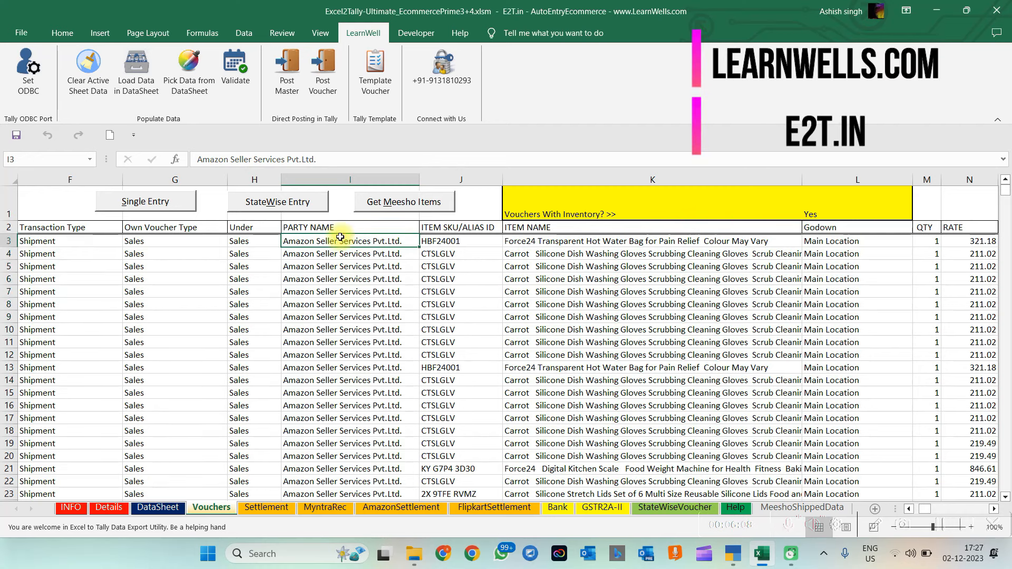
pyautogui.press('Down')
pyautogui.press('Down')
pyautogui.press('Down')
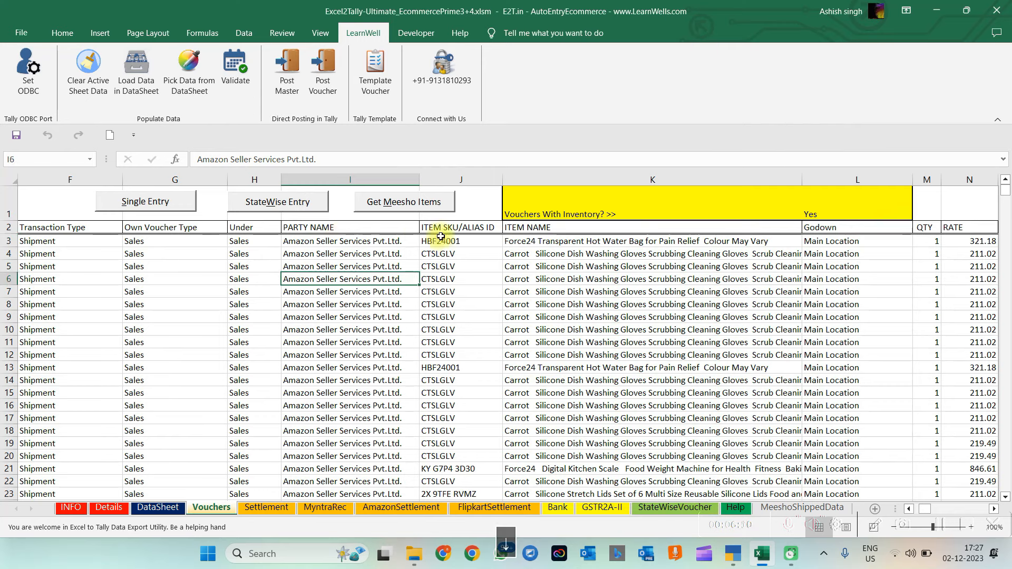
pyautogui.moveTo(458, 245); pyautogui.dragTo(458, 369)
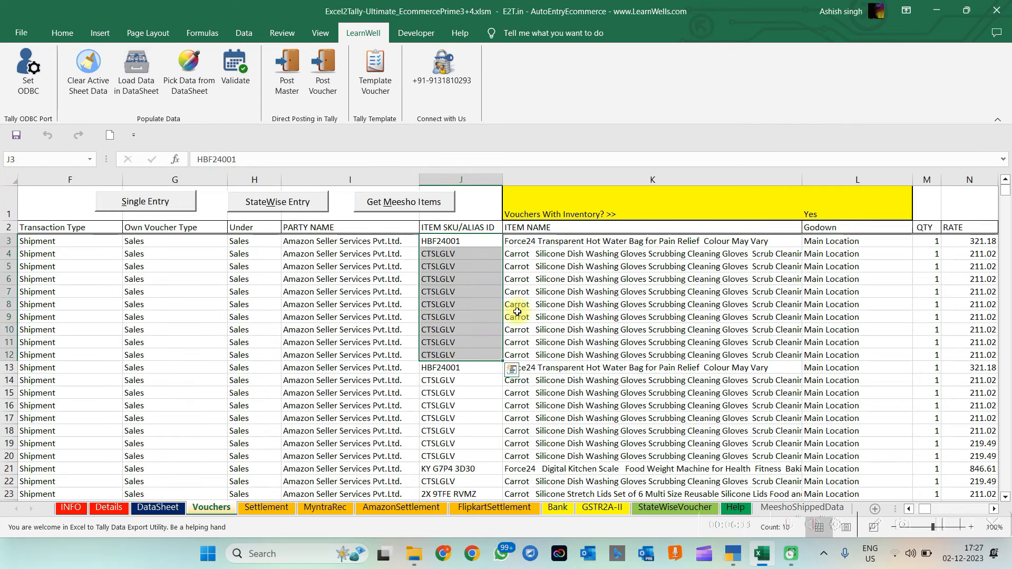
# Review the item name, godown, quantity and GST rate columns of the voucher rows.
pyautogui.click(603, 266)
pyautogui.press('Right')
pyautogui.press('Right')
pyautogui.press('Right')
pyautogui.press('Right')
pyautogui.press('Right')
pyautogui.press('Right')
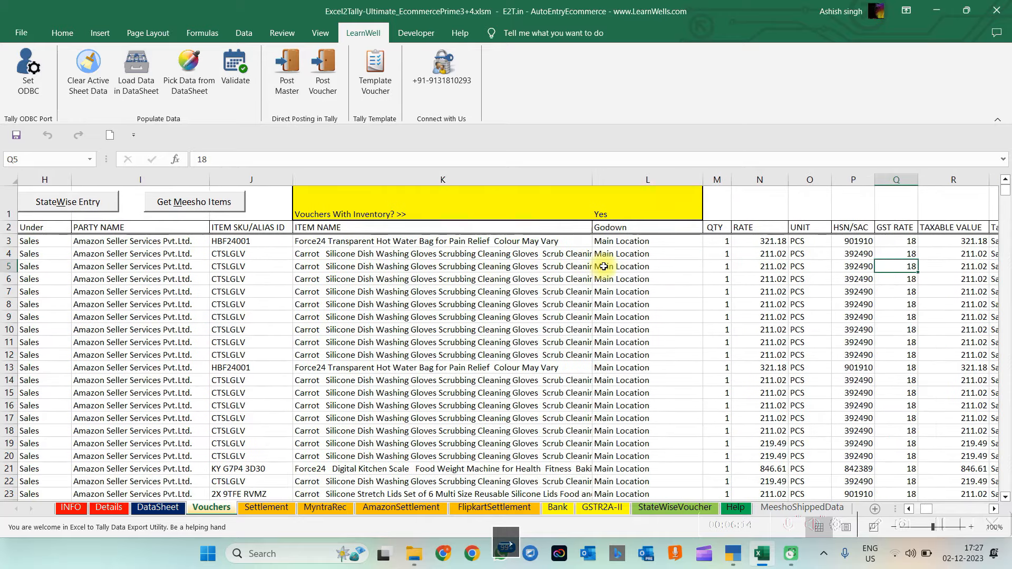
pyautogui.click(616, 263)
pyautogui.press('Right')
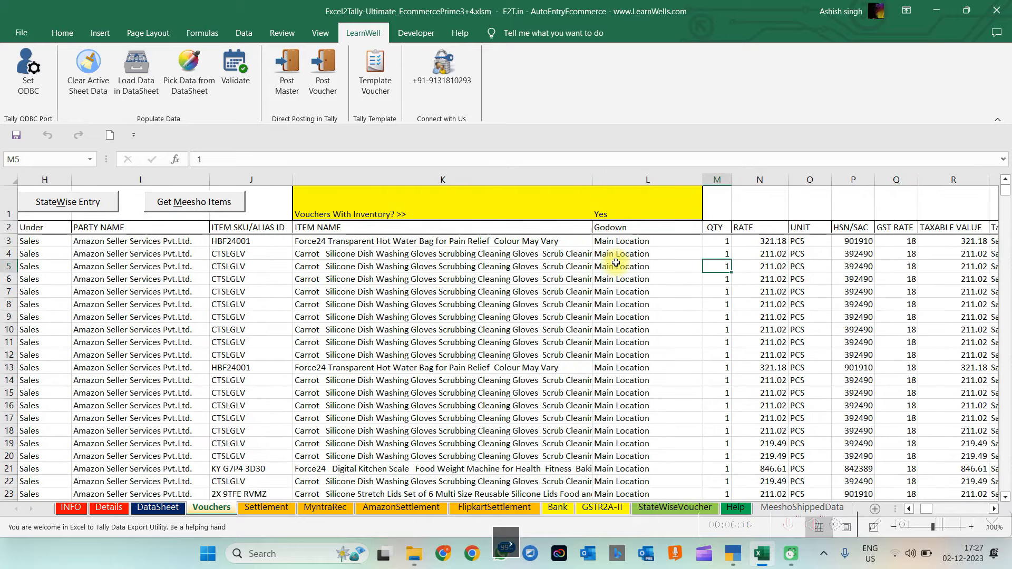
pyautogui.press('Left')
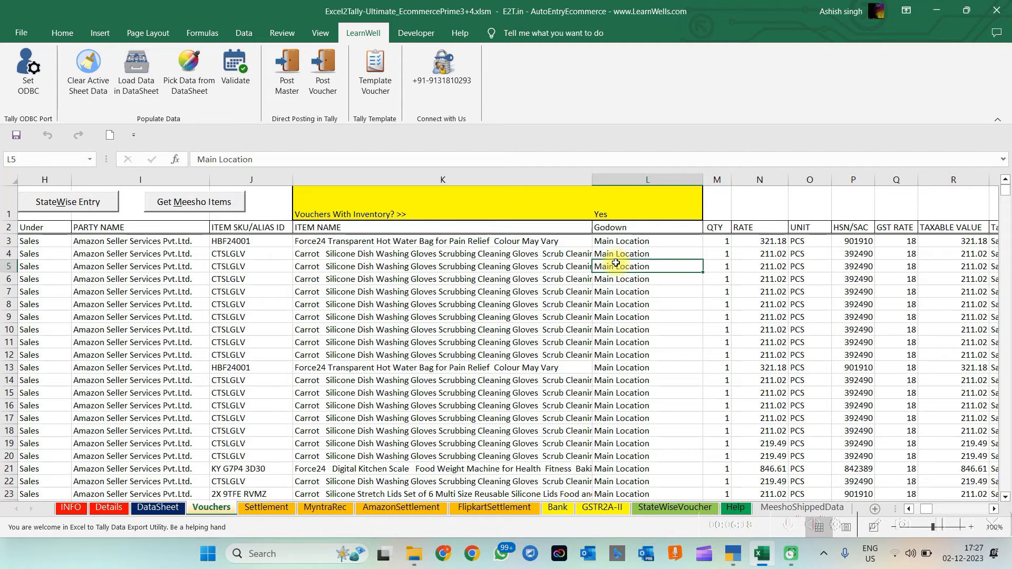
# Examine the rate, unit, HSN/SAC, taxable value and taxable ledger name columns, through to the shipping income ledger column.
pyautogui.press('Right')
pyautogui.press('Right')
pyautogui.press('Right')
pyautogui.press('Right')
pyautogui.press('Right')
pyautogui.press('Right')
pyautogui.press('Right')
pyautogui.press('Right')
pyautogui.press('Right')
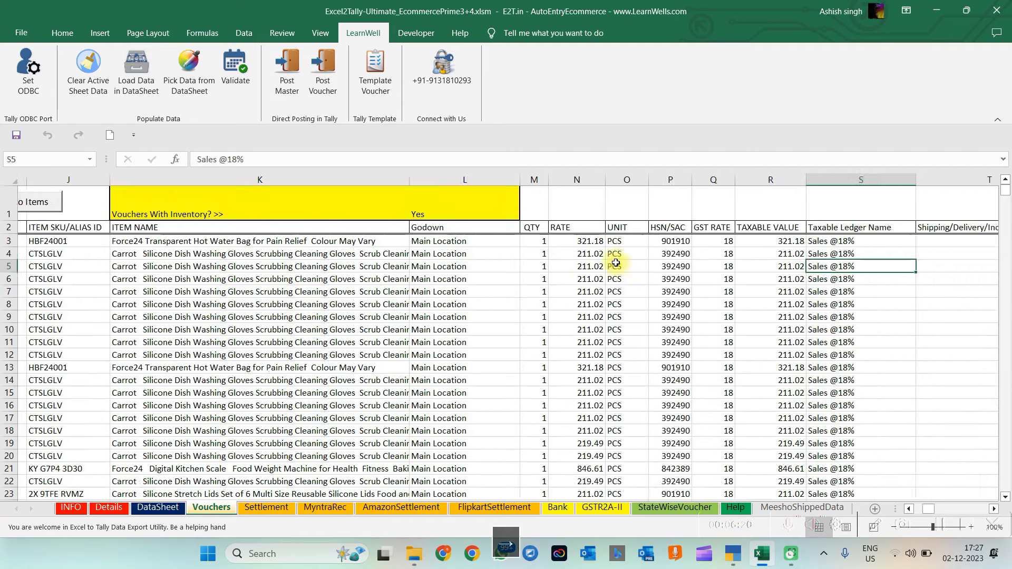
pyautogui.click(401, 266)
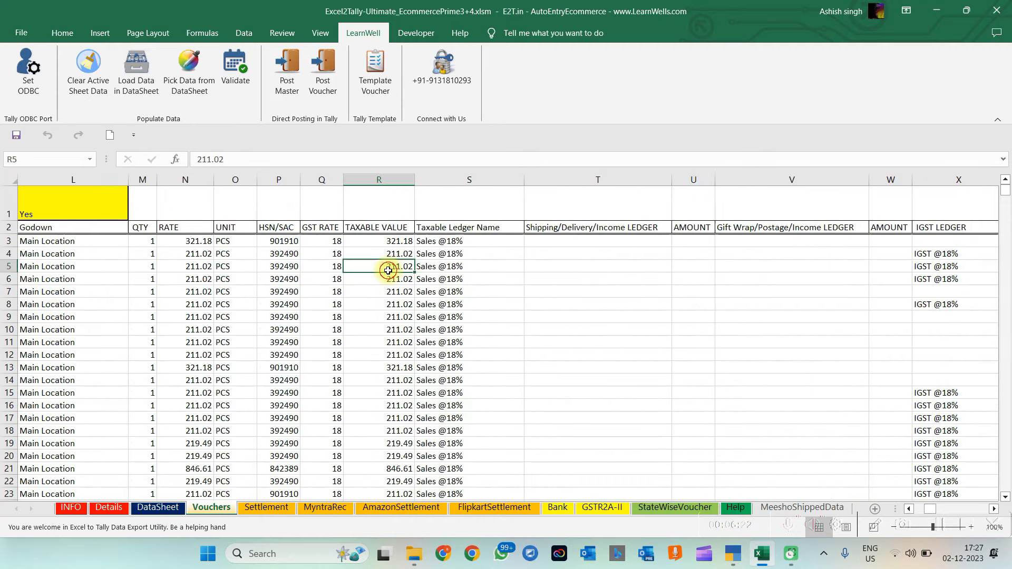
pyautogui.press('Right')
pyautogui.press('Right')
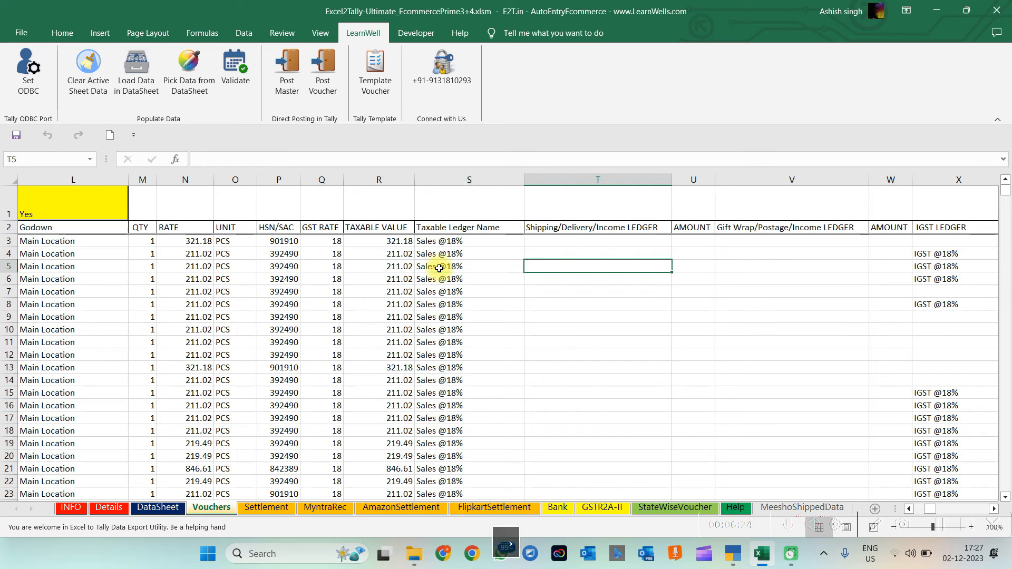
# Examine the taxable ledger name column and the shipping and gift wrap income ledger and amount columns.
pyautogui.click(439, 269)
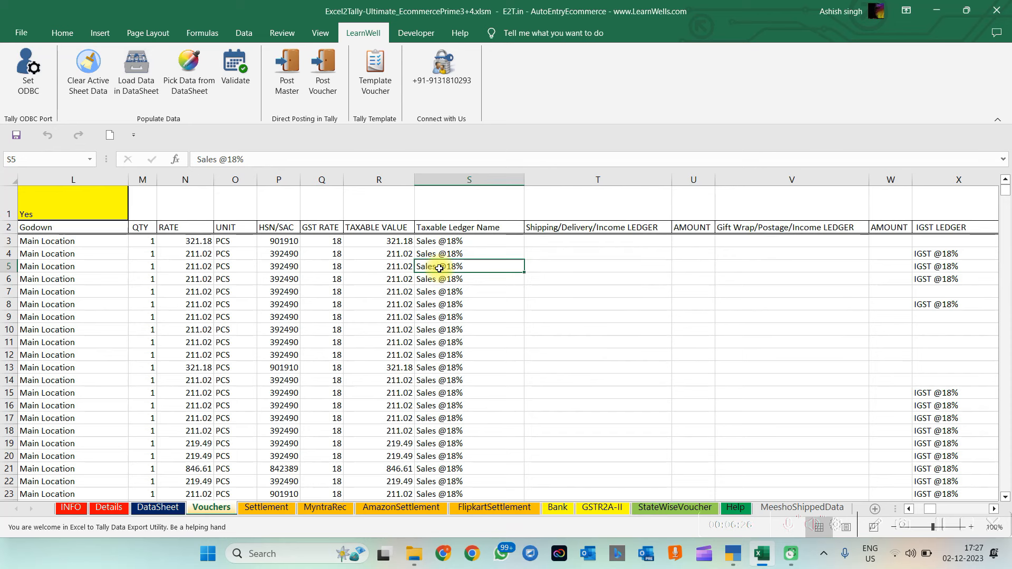
pyautogui.press('Right')
pyautogui.press('Right')
pyautogui.press('Right')
pyautogui.press('Right')
pyautogui.press('Right')
pyautogui.press('Right')
pyautogui.press('Right')
pyautogui.press('Right')
pyautogui.press('Right')
pyautogui.press('Right')
pyautogui.press('Right')
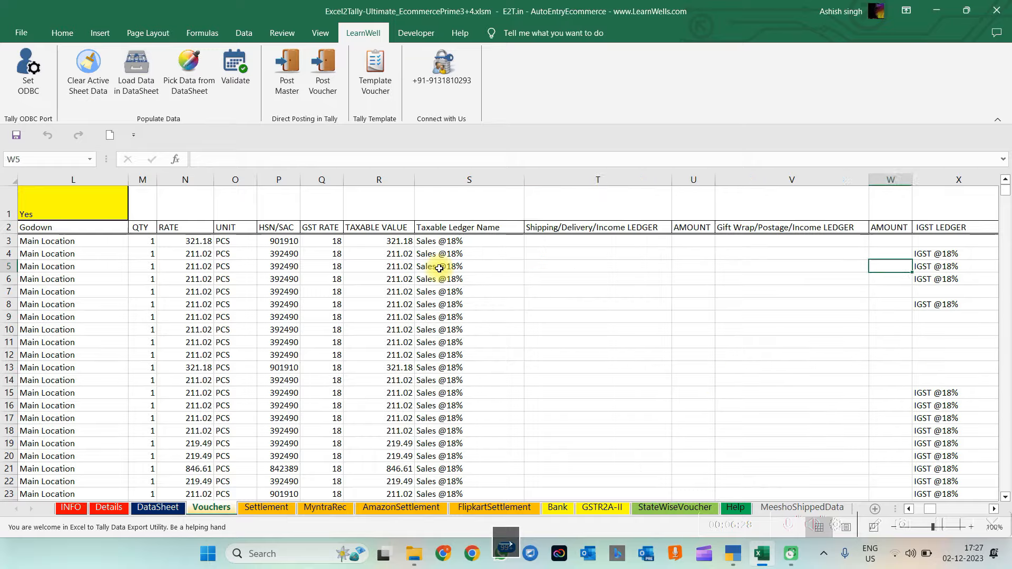
# Review the IGST, CGST and SGST ledger and amount columns of the voucher rows.
pyautogui.click(452, 255)
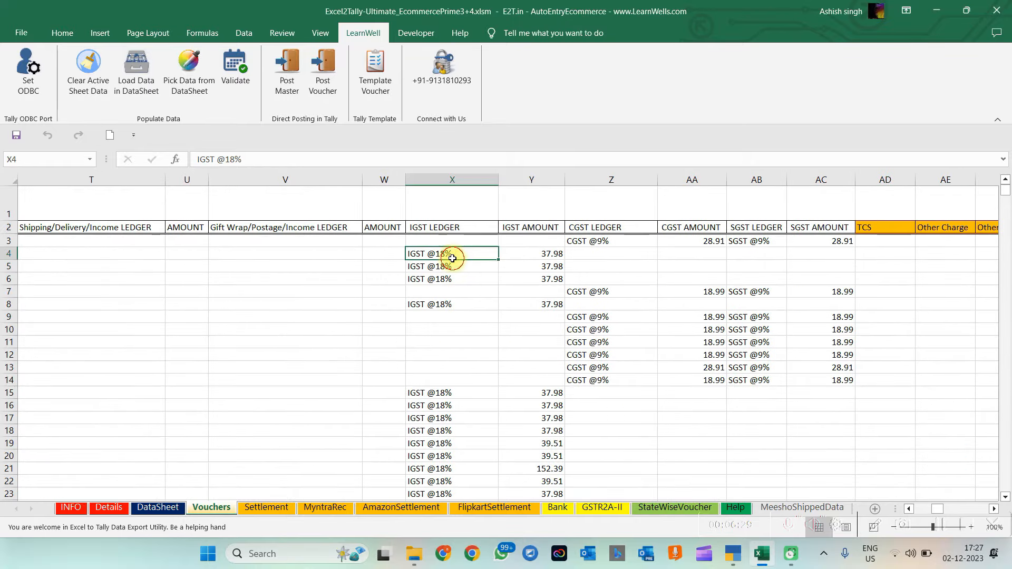
pyautogui.click(640, 318)
pyautogui.press('Right')
pyautogui.press('Right')
pyautogui.press('Right')
pyautogui.press('Right')
pyautogui.press('Right')
pyautogui.press('Right')
pyautogui.press('Right')
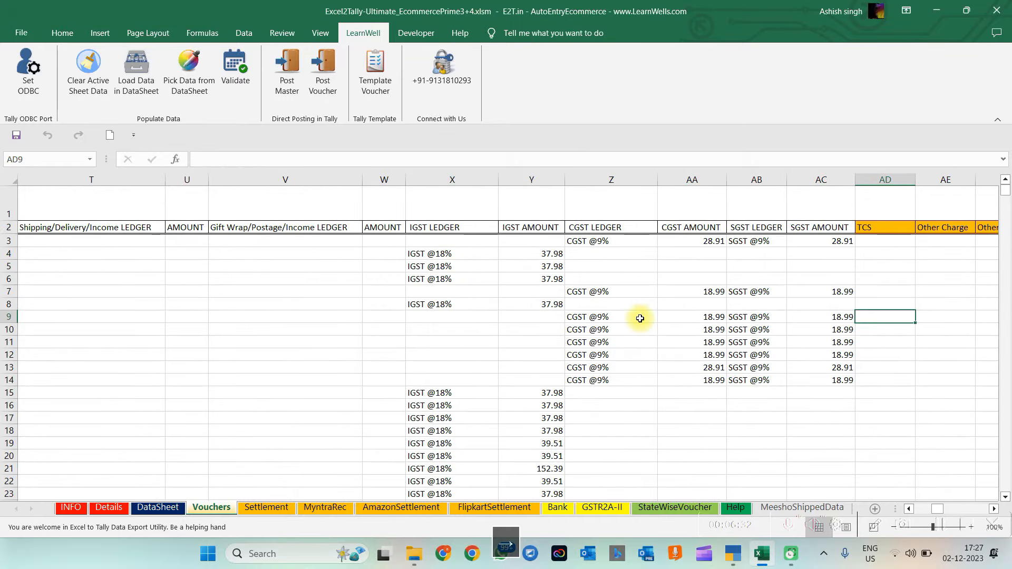
# Examine the TCS, other charge, discount, round off and narration columns, through to the credit/debit note columns.
pyautogui.press('Right')
pyautogui.press('Right')
pyautogui.press('Right')
pyautogui.press('Right')
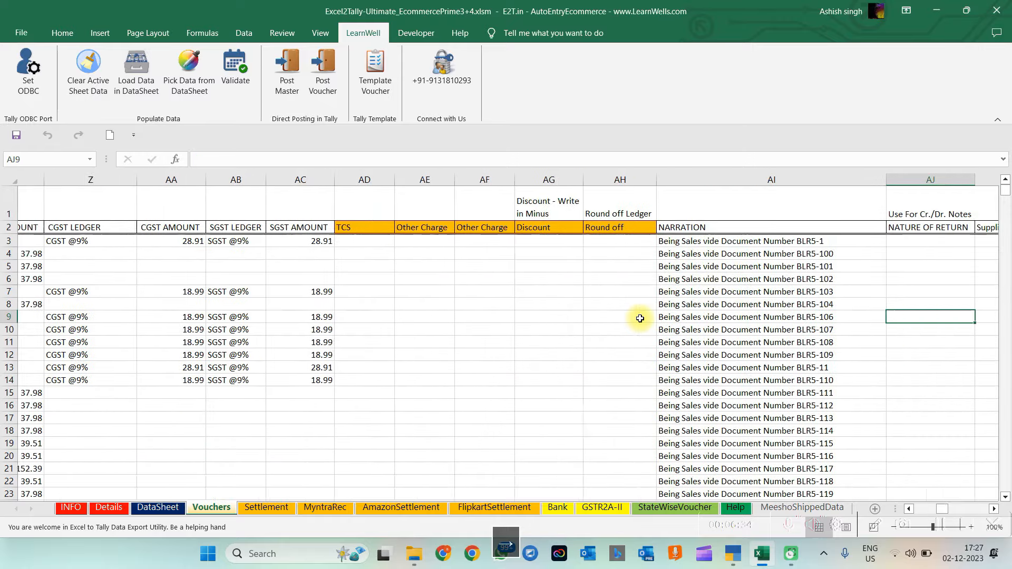
pyautogui.press('Left')
pyautogui.press('Left')
pyautogui.press('Right')
pyautogui.press('Right')
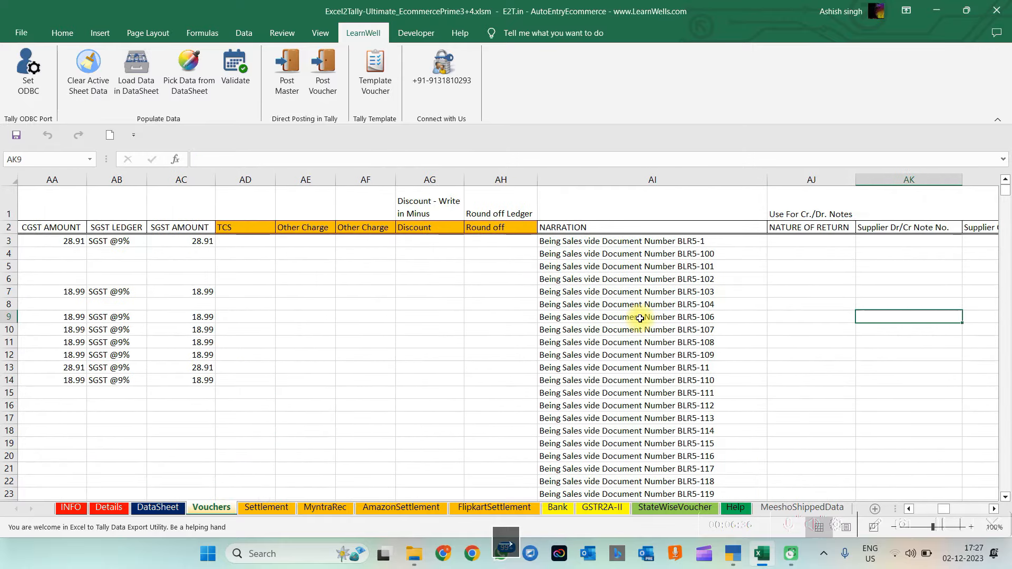
pyautogui.press('Right')
pyautogui.press('Right')
pyautogui.press('Right')
pyautogui.press('Right')
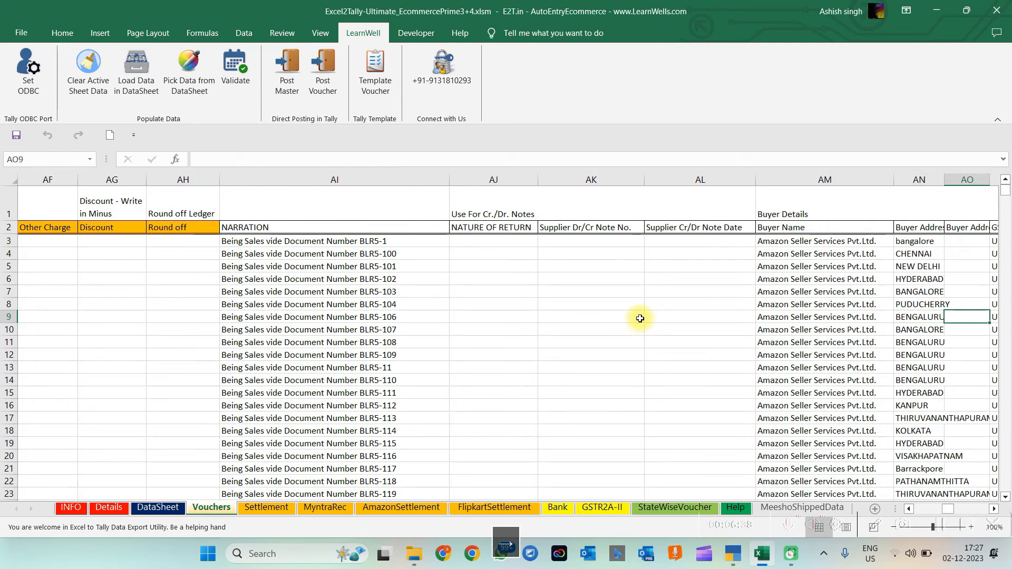
# Examine the nature of return, supplier note number and note date in the credit note rows at the end of the data.
pyautogui.click(524, 255)
pyautogui.hotkey('ctrl', 'Down')
pyautogui.hotkey('ctrl', 'Down')
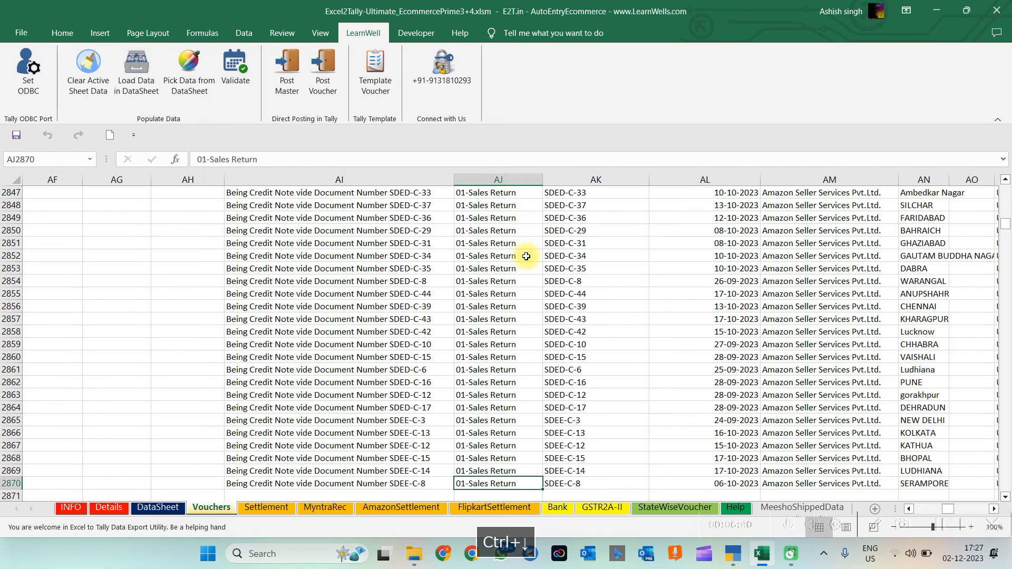
pyautogui.click(472, 246)
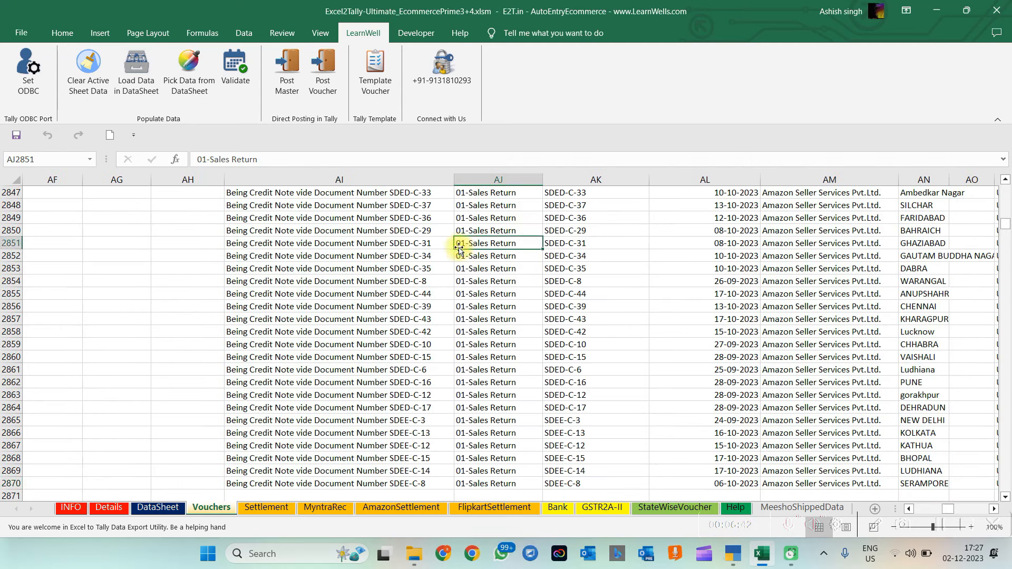
pyautogui.moveTo(472, 244); pyautogui.dragTo(738, 244)
# Return to the first voucher rows and examine the buyer name, address, GST type, state and place of supply columns.
pyautogui.moveTo(1007, 227); pyautogui.dragTo(1007, 189)
pyautogui.moveTo(469, 272); pyautogui.dragTo(751, 279)
pyautogui.press('Right')
pyautogui.press('Right')
pyautogui.press('Right')
pyautogui.press('Right')
pyautogui.press('Right')
pyautogui.press('Right')
pyautogui.press('Right')
pyautogui.press('Right')
pyautogui.press('Right')
pyautogui.press('Right')
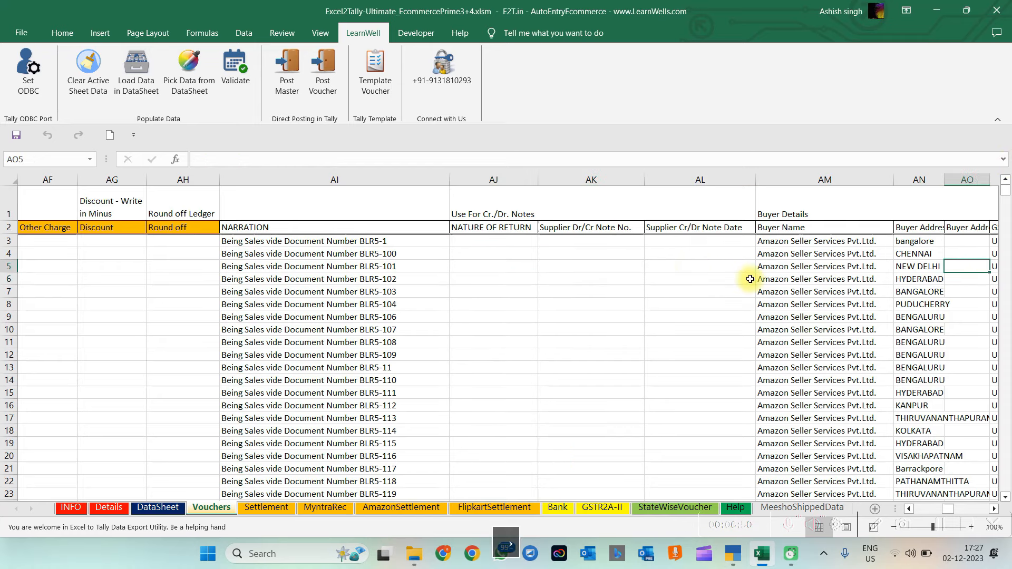
pyautogui.moveTo(301, 292); pyautogui.dragTo(975, 280)
pyautogui.click(614, 348)
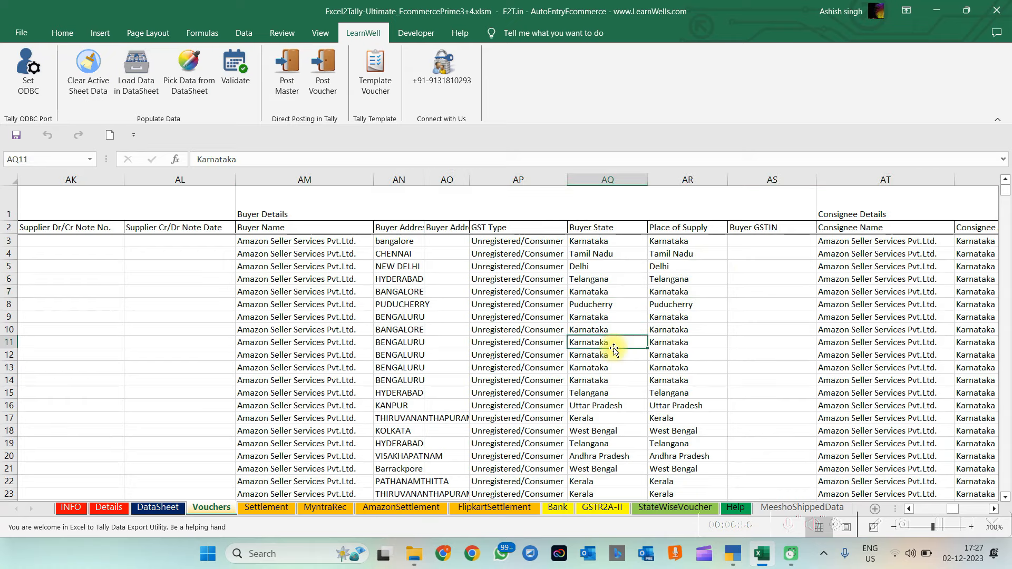
# Return to the first column of the Vouchers sheet and validate the voucher data with the LearnWell add-in.
pyautogui.press('Left')
pyautogui.press('Left')
pyautogui.press('Left')
pyautogui.press('Left')
pyautogui.press('Left')
pyautogui.press('Left')
pyautogui.press('Left')
pyautogui.press('Left')
pyautogui.press('Left')
pyautogui.press('Left')
pyautogui.press('Left')
pyautogui.press('Left')
pyautogui.press('Left')
pyautogui.press('Left')
pyautogui.press('Left')
pyautogui.press('Left')
pyautogui.press('Left')
pyautogui.press('Left')
pyautogui.press('Left')
pyautogui.press('Left')
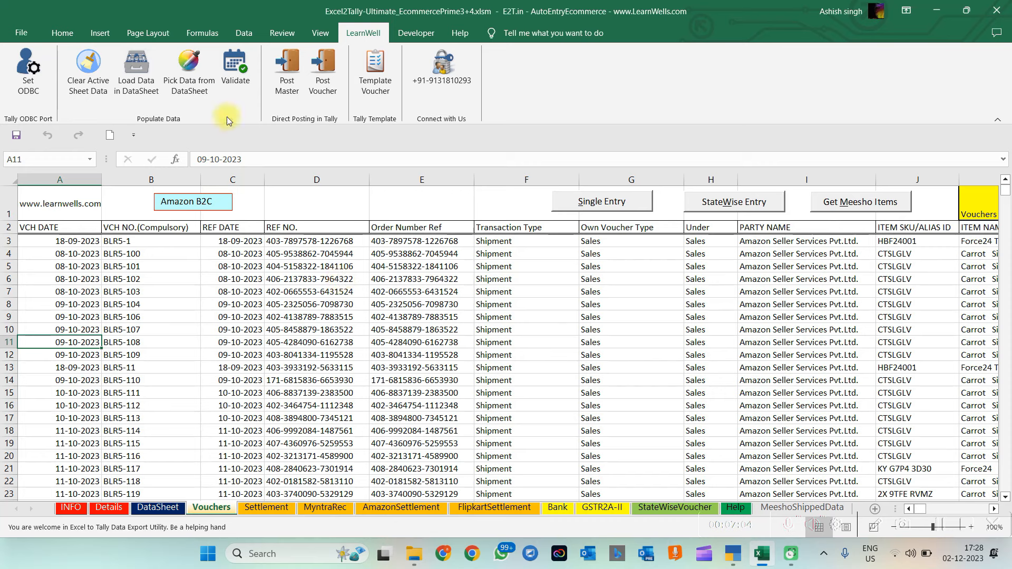
pyautogui.click(225, 71)
pyautogui.click(233, 70)
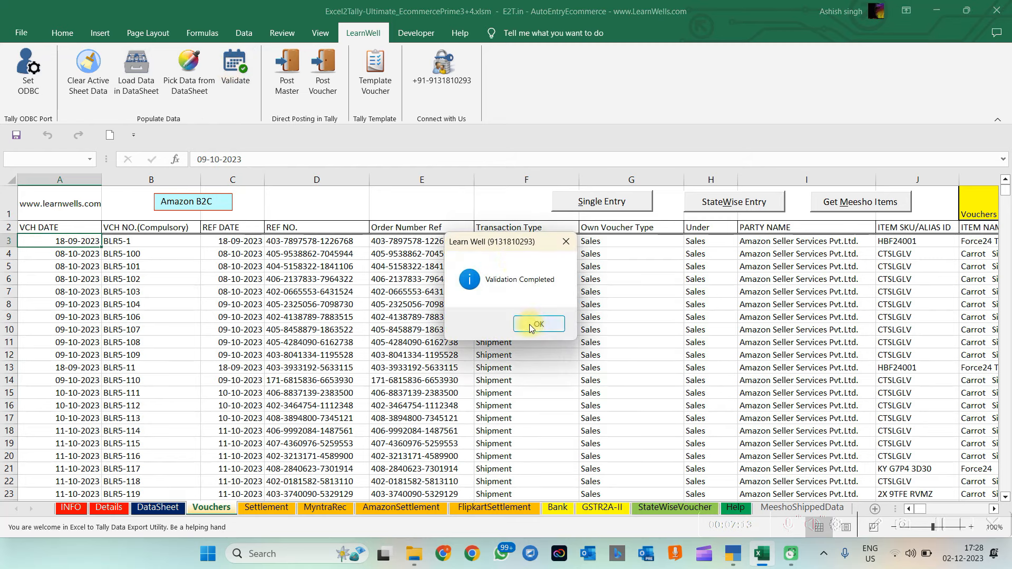
pyautogui.click(530, 324)
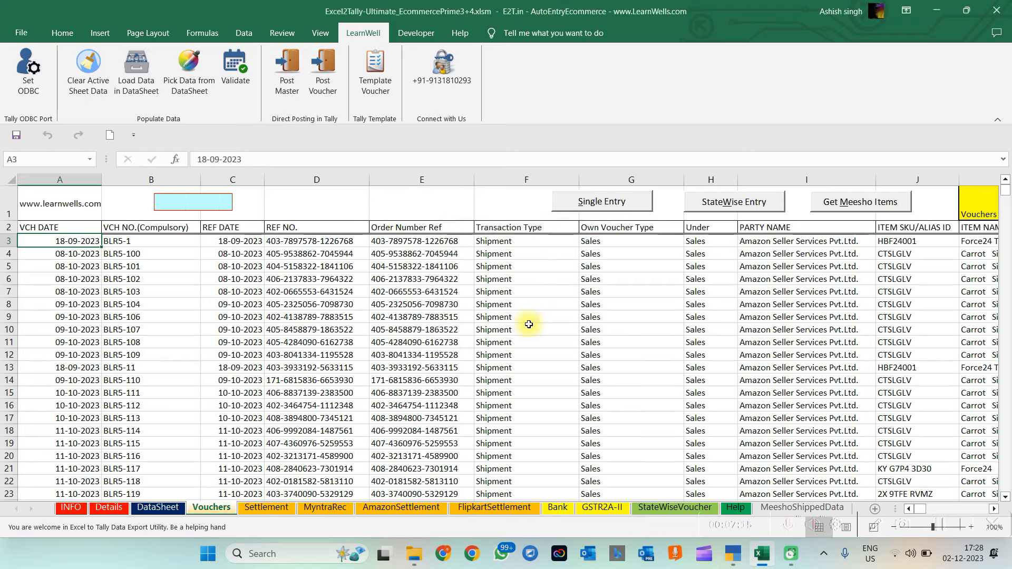
# Switch to TallyPrime and check the Learnwell company's Day Book for existing vouchers.
pyautogui.hotkey('alt', 'Tab')
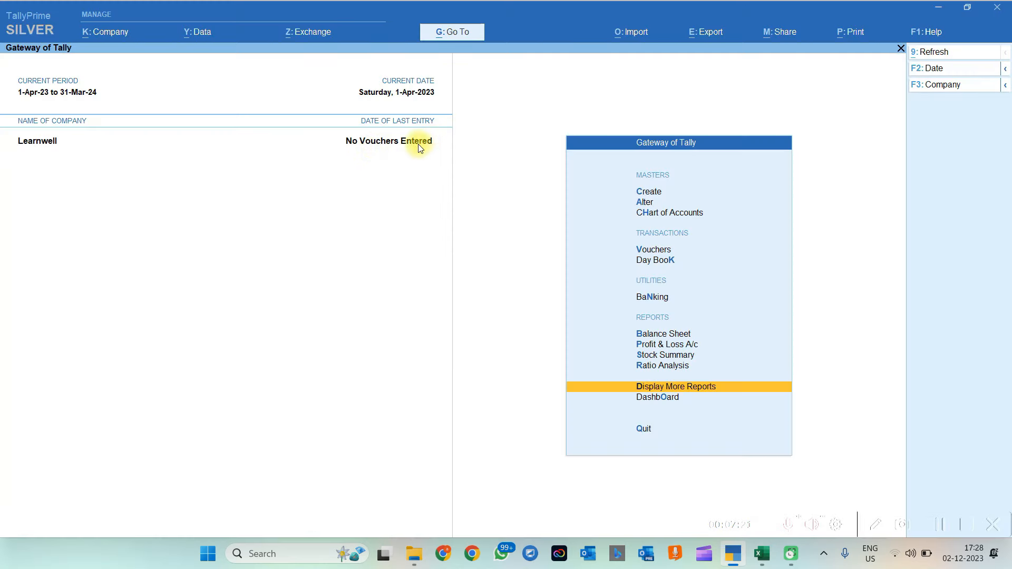
pyautogui.press('k')
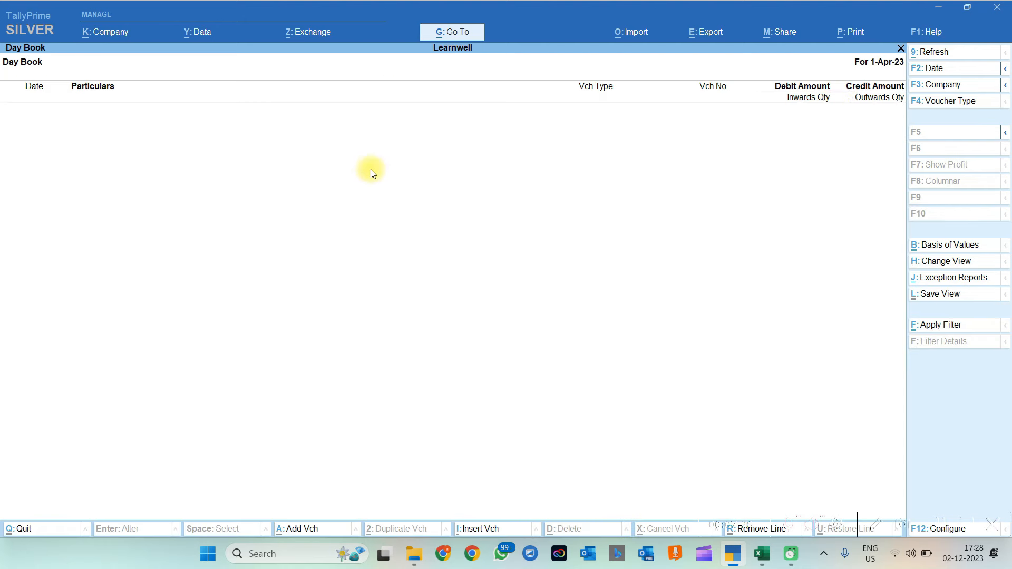
pyautogui.click(934, 64)
pyautogui.press('Return')
pyautogui.press('Escape')
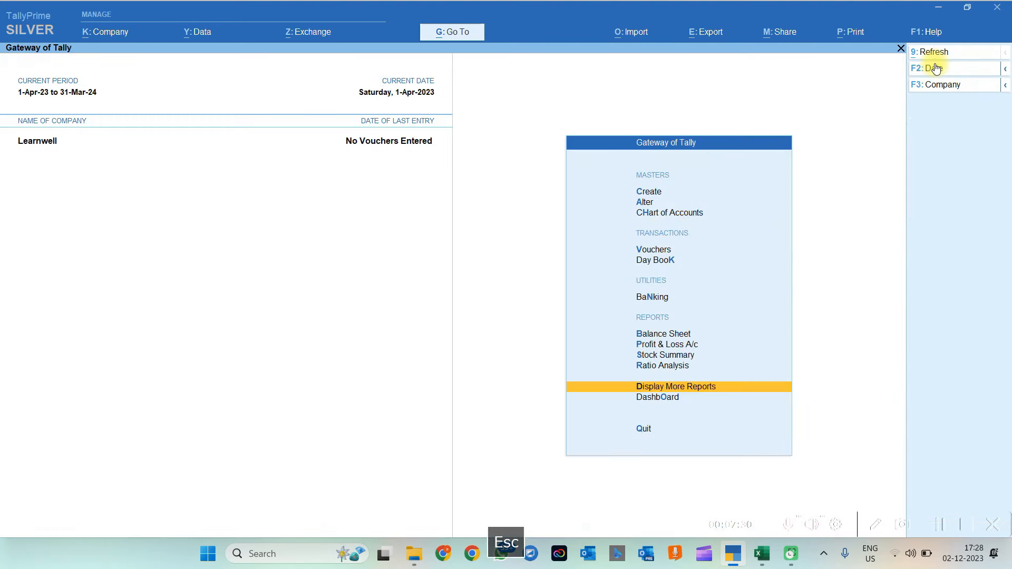
# View the GST registrations in the Learnwell company features, then leave without making changes.
pyautogui.click(102, 34)
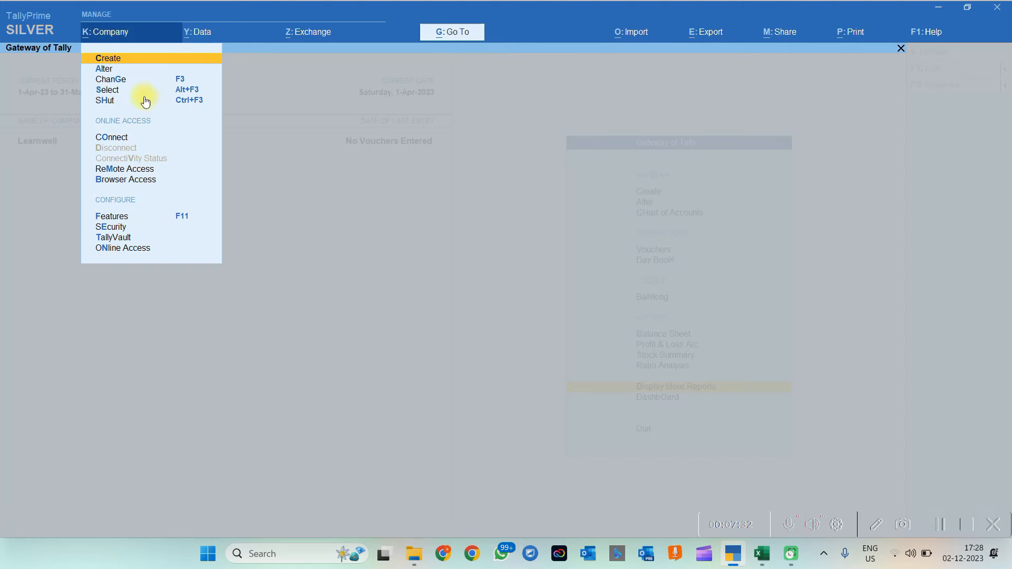
pyautogui.click(106, 217)
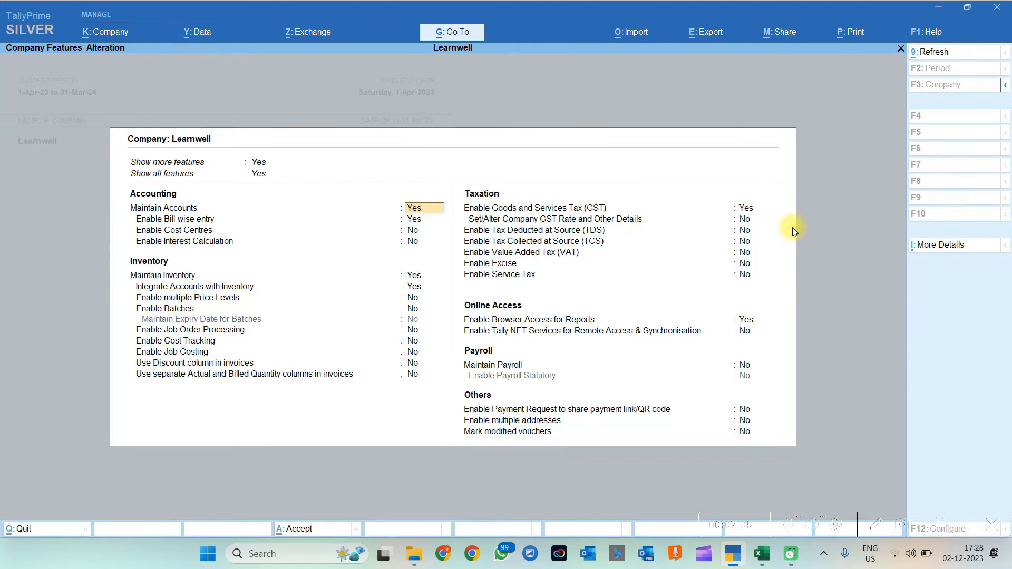
pyautogui.doubleClick(751, 210)
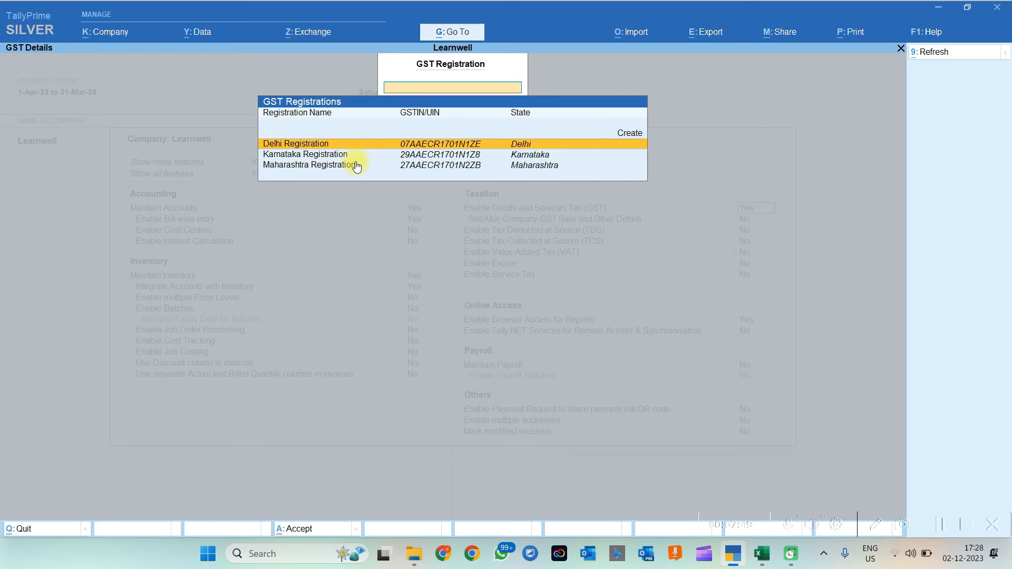
pyautogui.press('Escape')
pyautogui.press('Escape')
pyautogui.press('y')
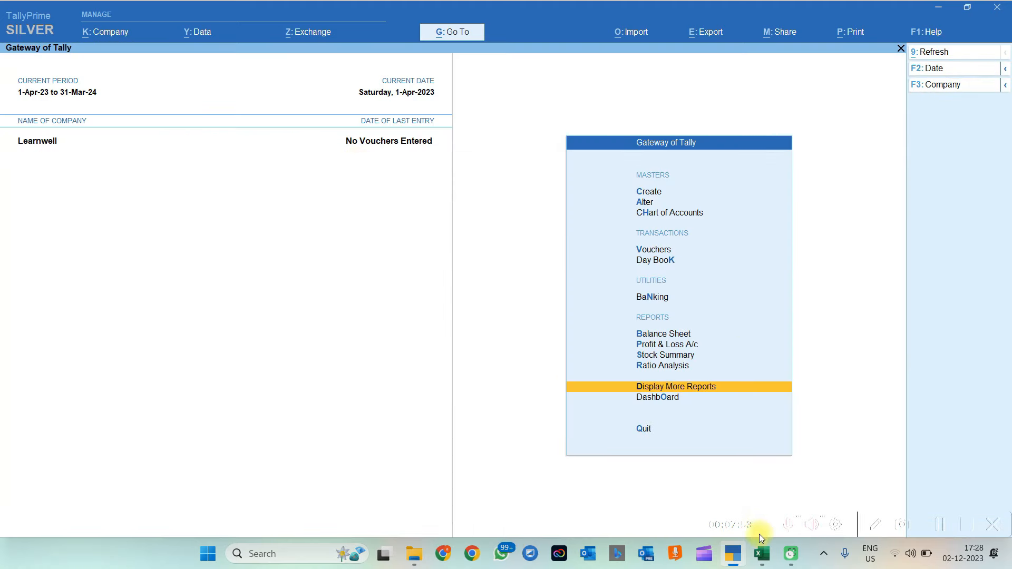
# Switch back to the Excel2Tally workbook and post the masters, choosing to save them as an XML file.
pyautogui.moveTo(766, 564)
pyautogui.click(735, 494)
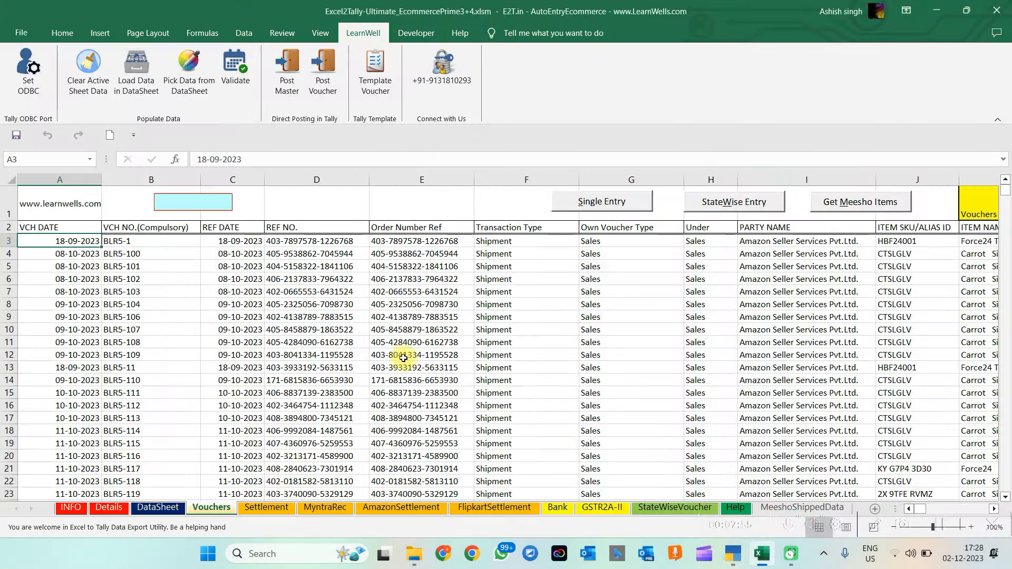
pyautogui.click(284, 83)
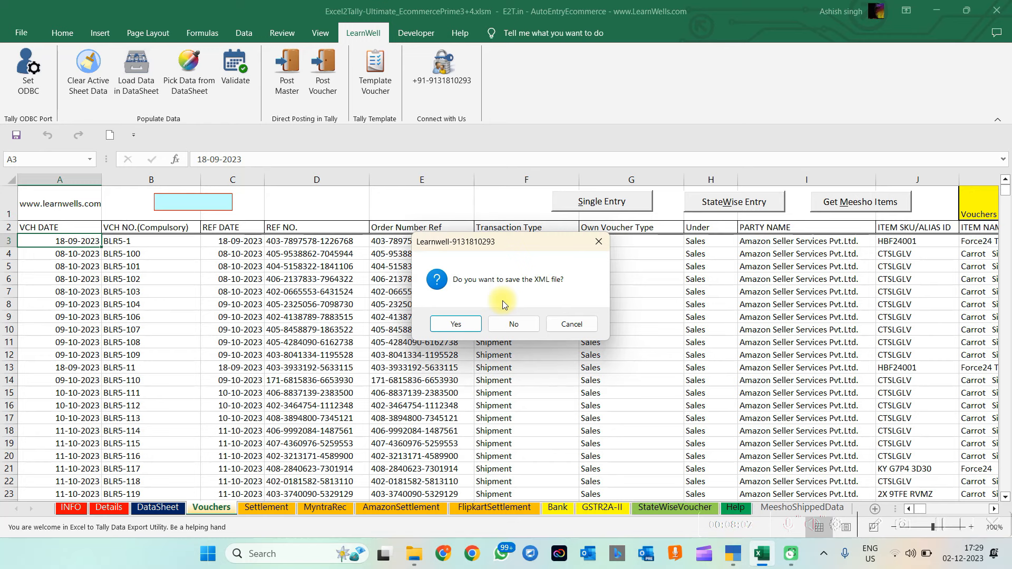
pyautogui.click(455, 324)
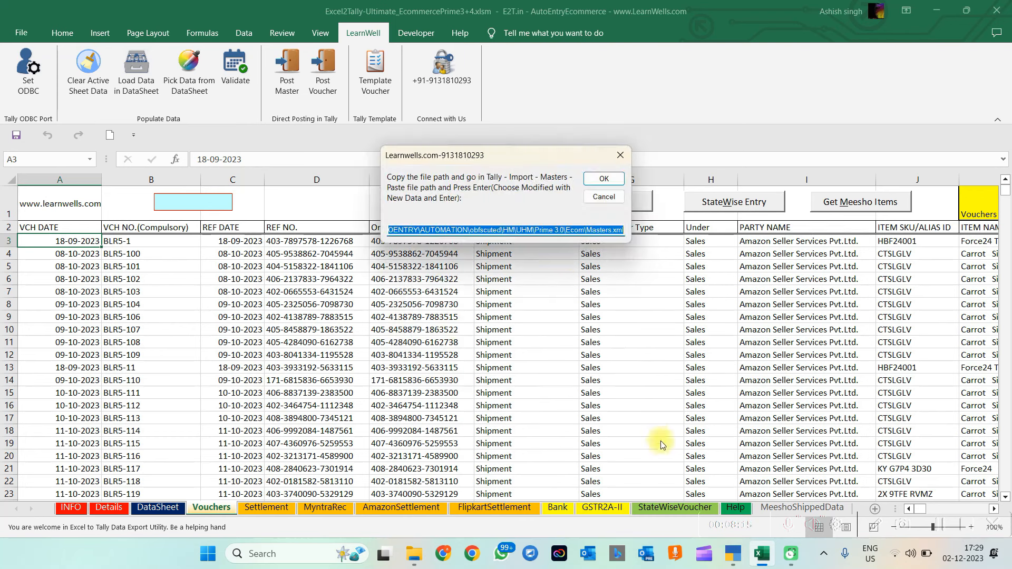
# Switch to TallyPrime and view the file path setting of the masters import, then leave without importing.
pyautogui.click(733, 553)
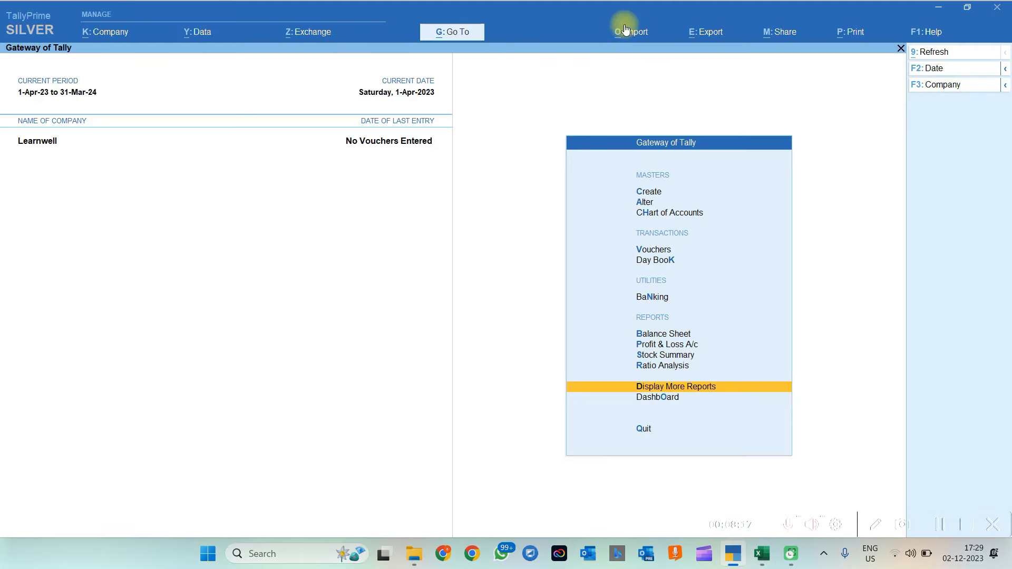
pyautogui.click(627, 30)
pyautogui.click(641, 77)
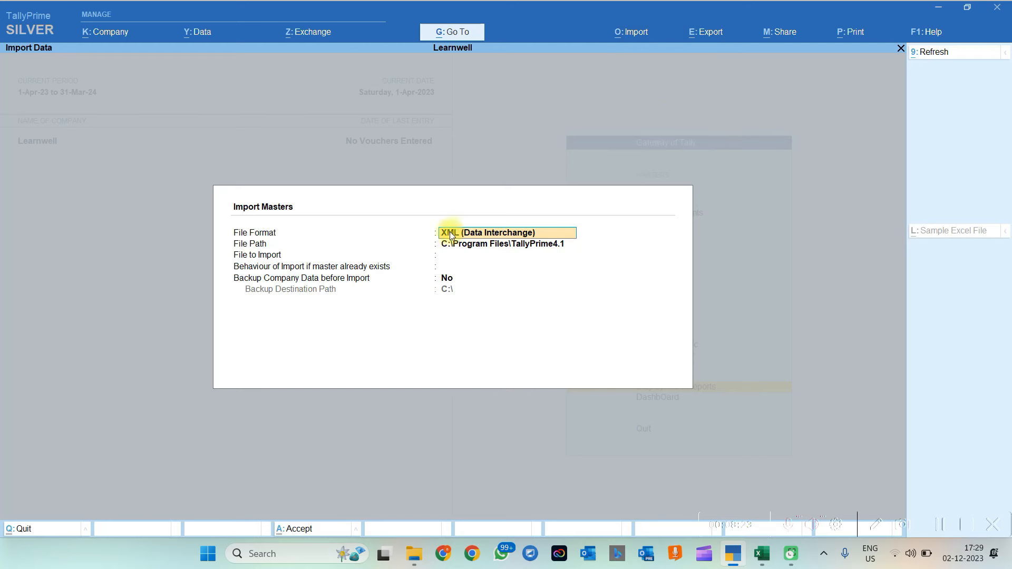
pyautogui.click(463, 245)
pyautogui.press('Escape')
pyautogui.press('Escape')
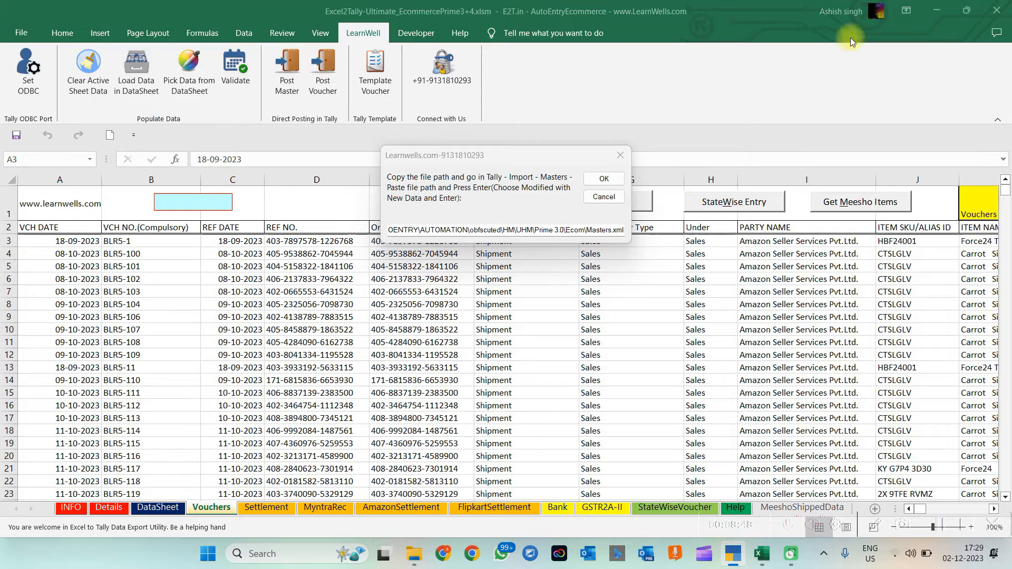
# Dismiss the XML file path dialog in Excel and post the masters directly to Tally without saving an XML file.
pyautogui.click(601, 180)
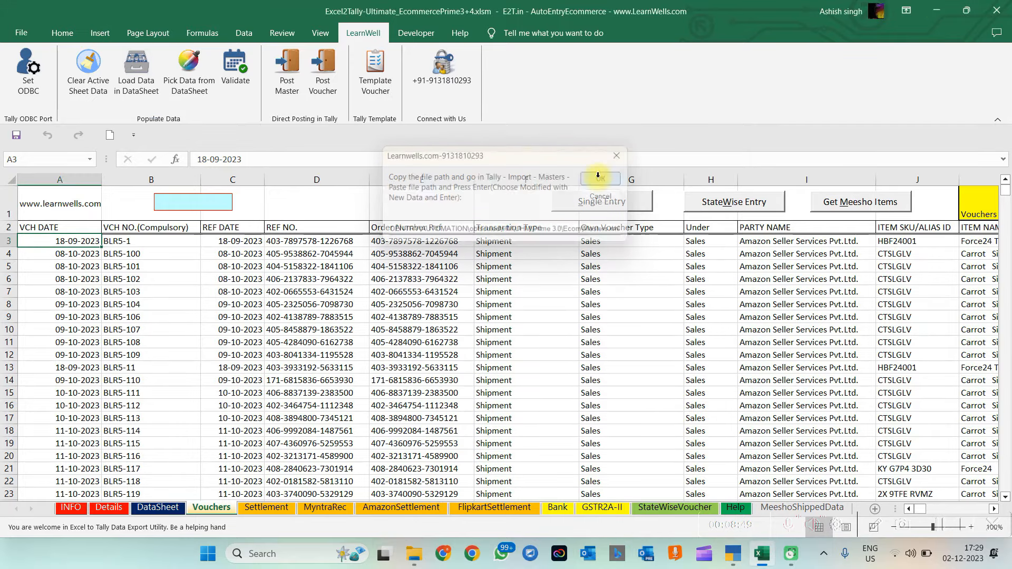
pyautogui.click(285, 78)
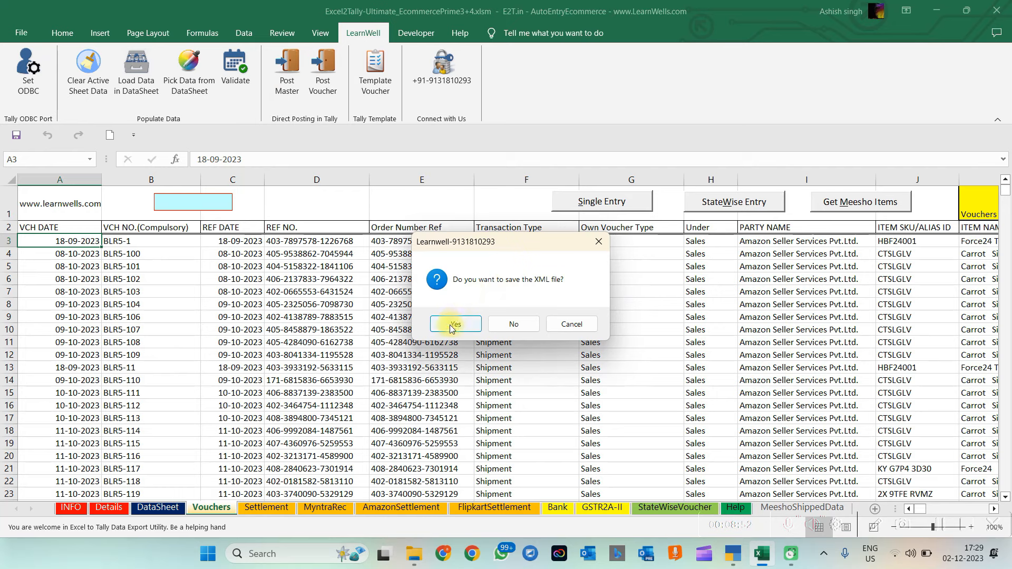
pyautogui.click(514, 324)
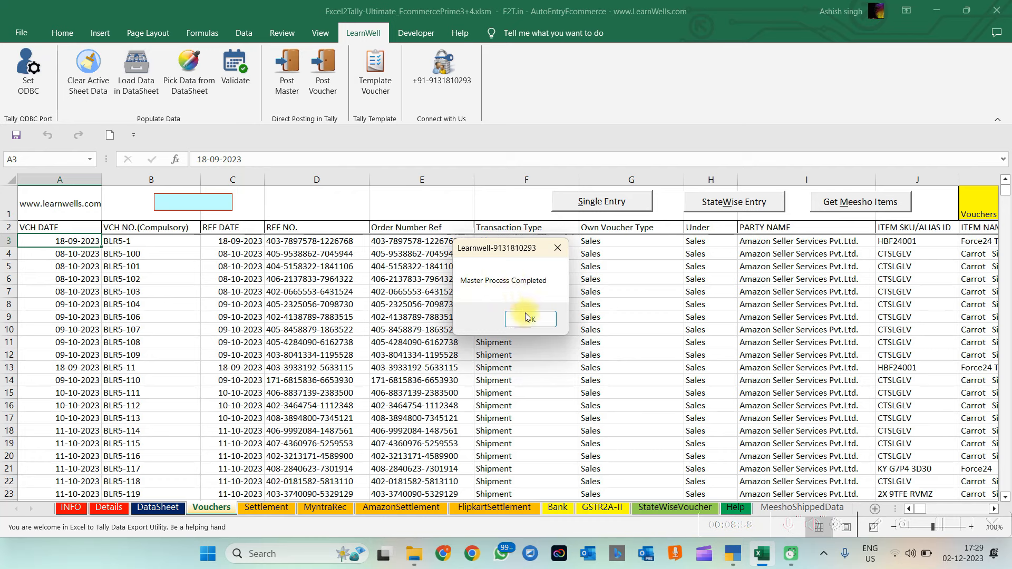
pyautogui.click(527, 318)
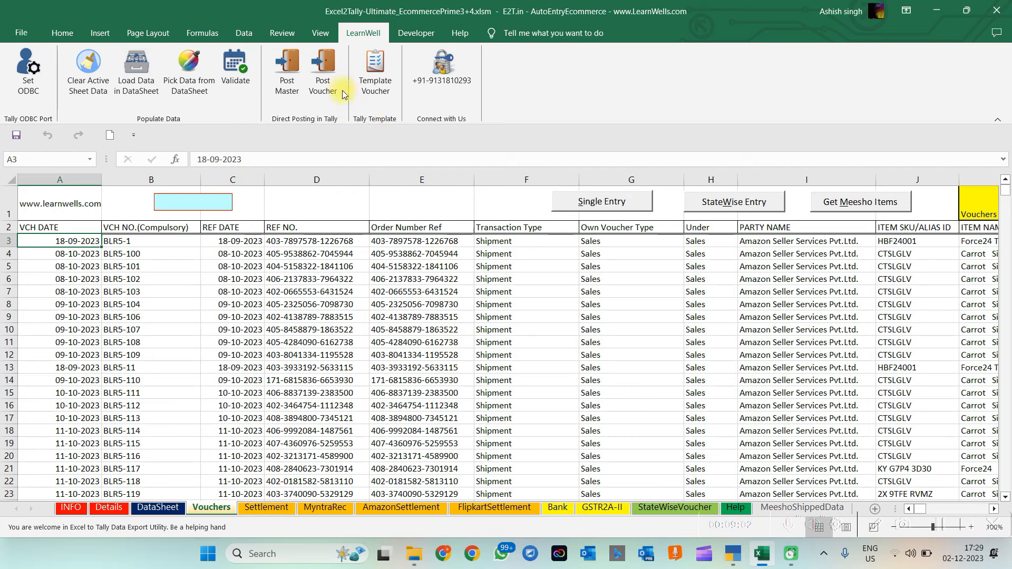
# Start posting the vouchers to Tally and close the XML save prompt without choosing Yes or No.
pyautogui.click(319, 77)
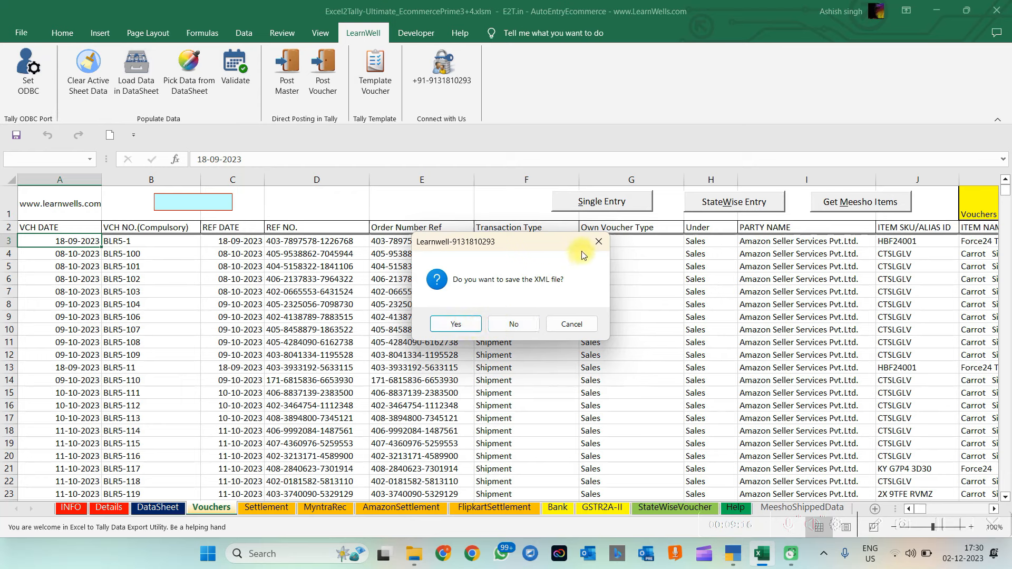
pyautogui.click(598, 243)
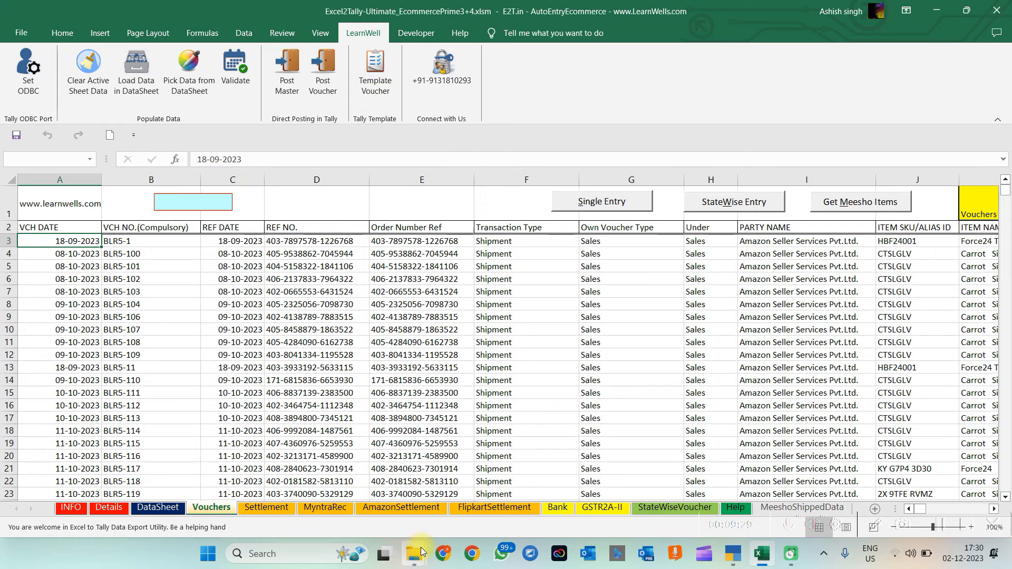
# Switch to File Explorer and look over the voucher template, workbook and Masters.xml in the Ecom folder.
pyautogui.moveTo(420, 552)
pyautogui.click(369, 498)
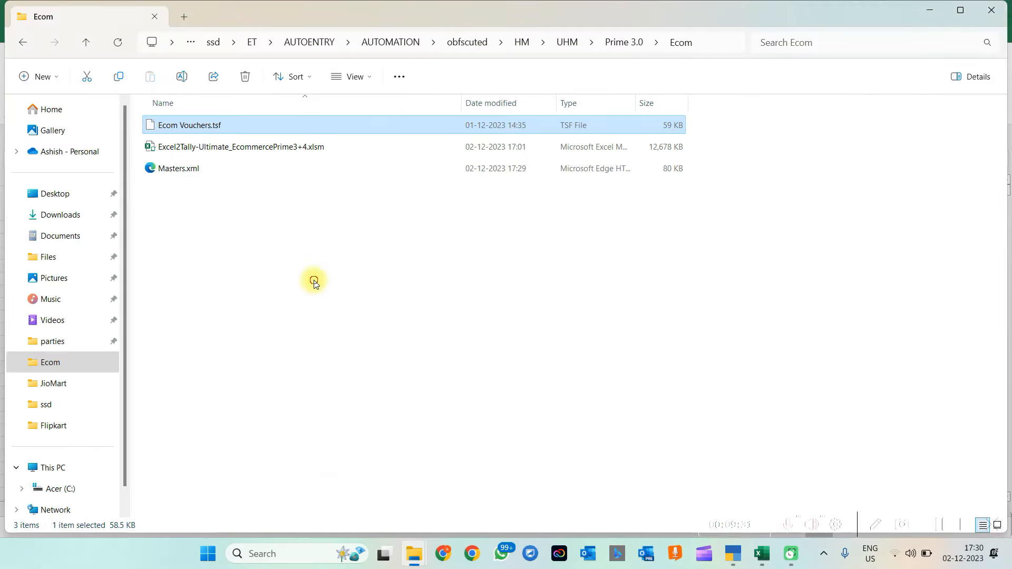
pyautogui.click(204, 172)
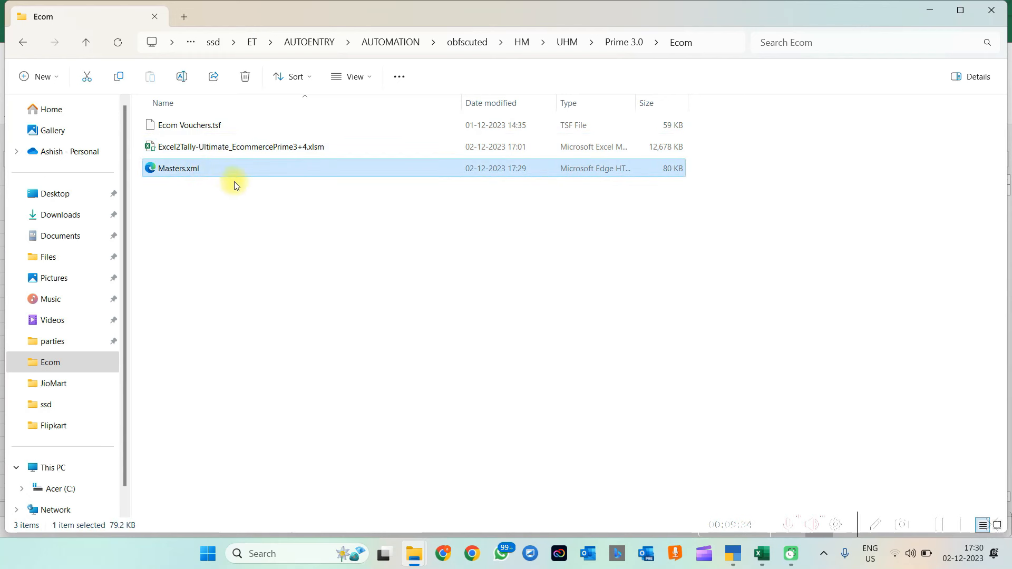
pyautogui.click(211, 147)
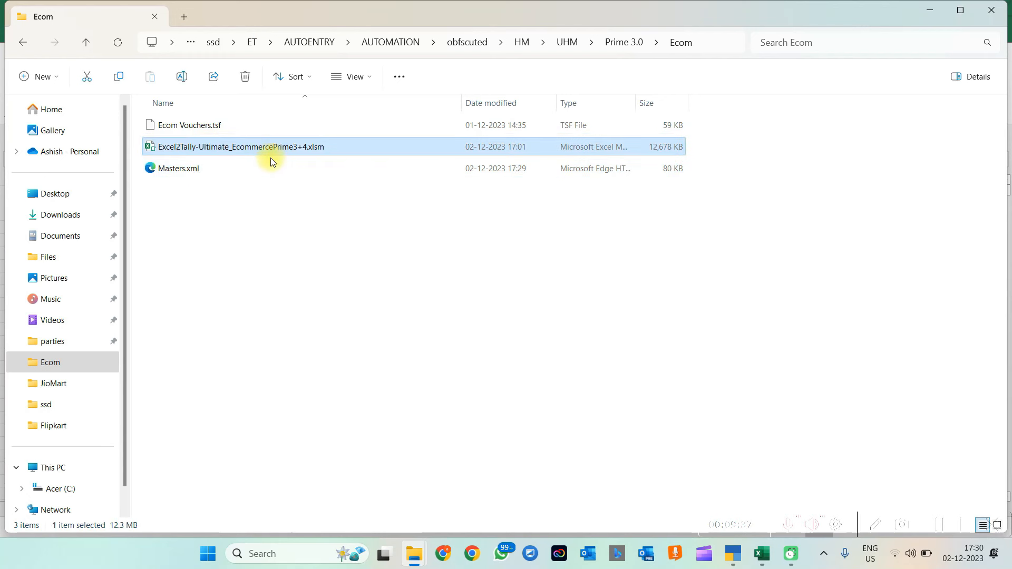
pyautogui.click(271, 214)
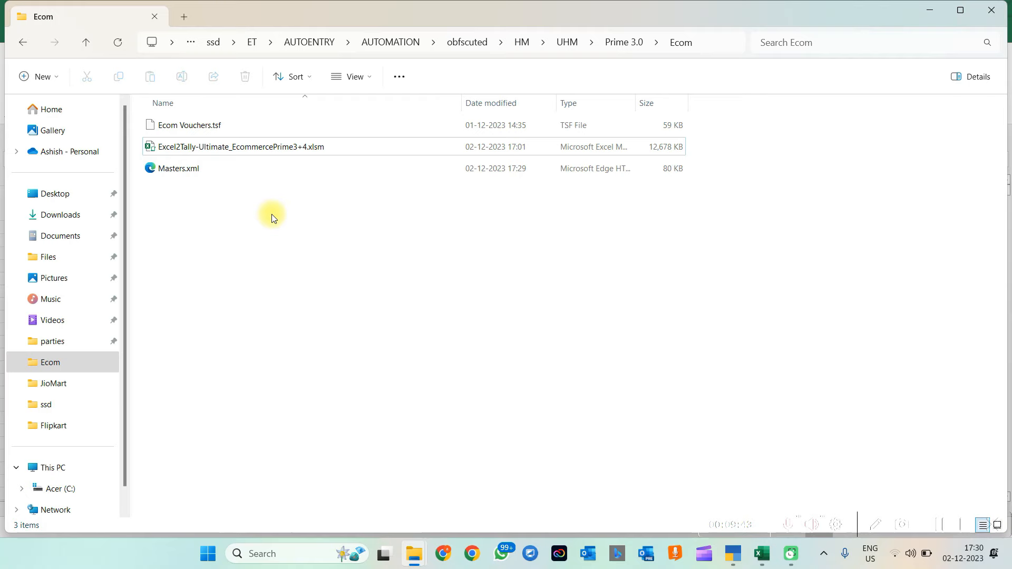
# Return to the Excel2Tally workbook and generate the voucher template file from the Vouchers sheet.
pyautogui.click(762, 553)
pyautogui.click(374, 63)
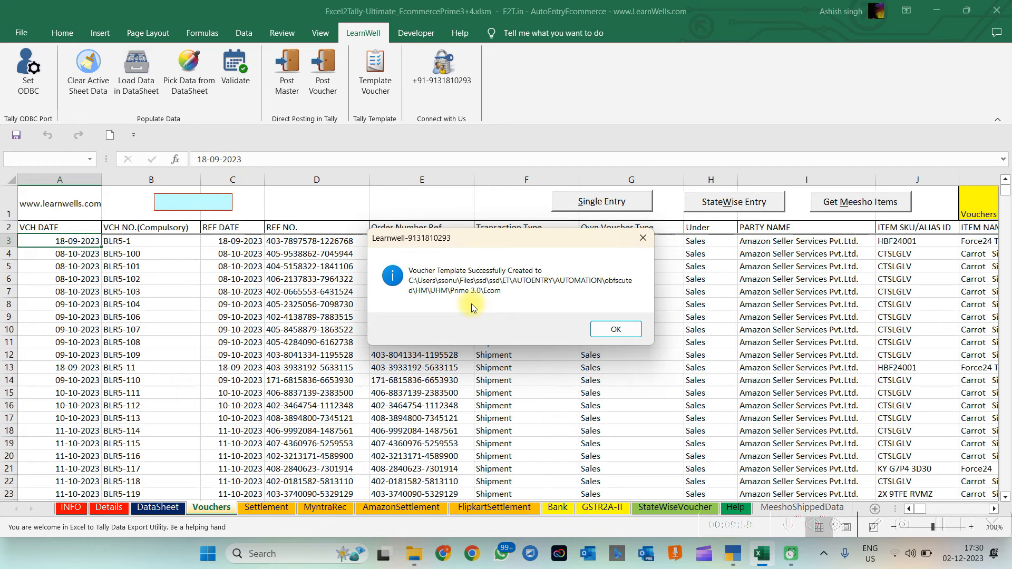
pyautogui.click(605, 330)
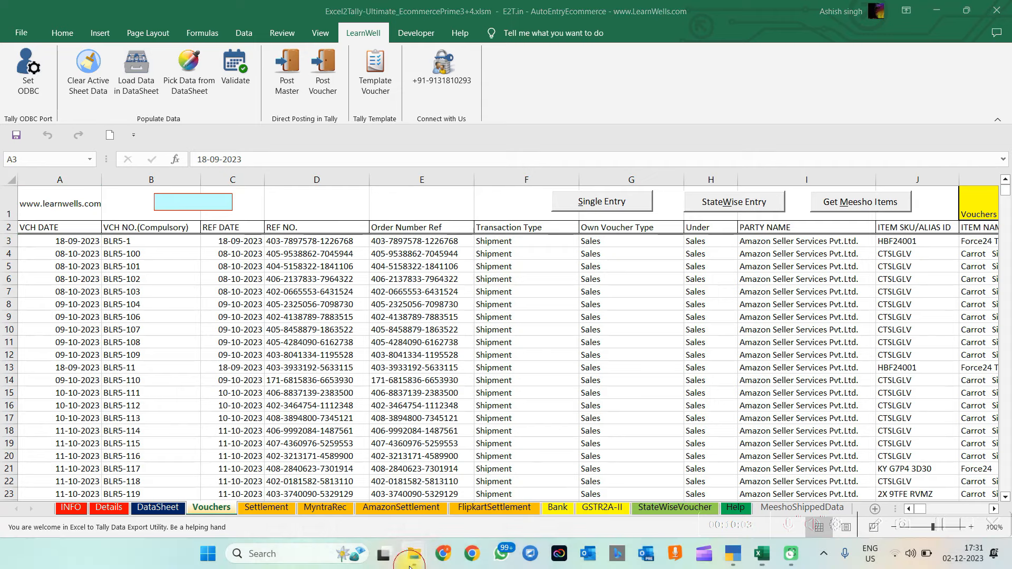
# Check the Ecom folder for the generated VCH September Month Amazon Sel.xlsx file.
pyautogui.moveTo(413, 558)
pyautogui.click(359, 487)
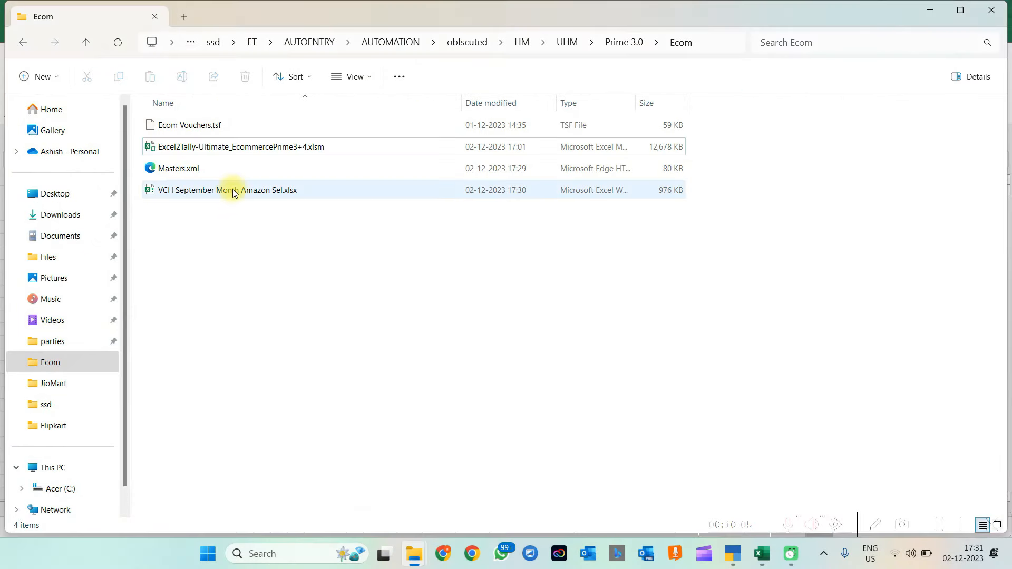
pyautogui.click(198, 191)
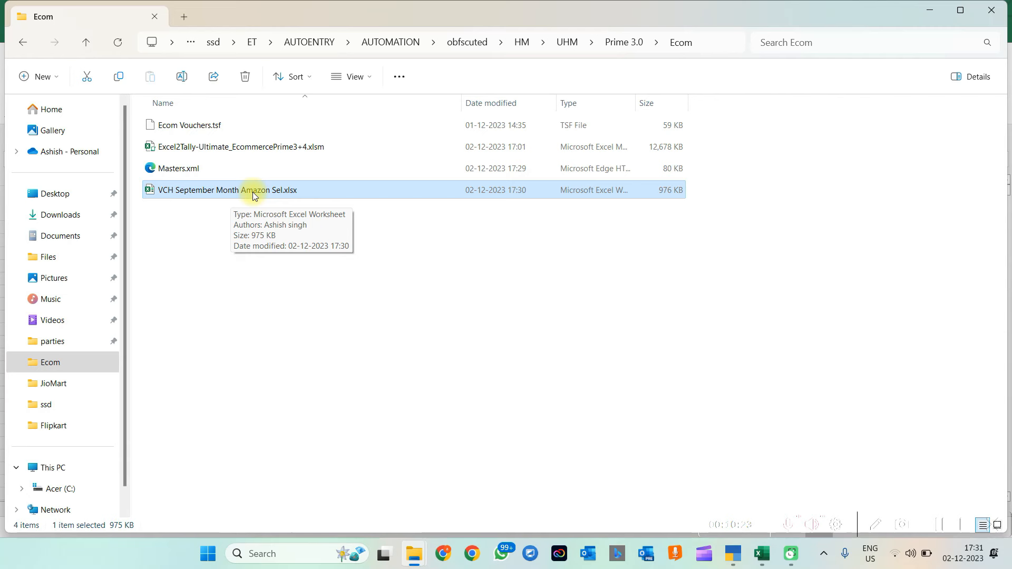
pyautogui.click(419, 267)
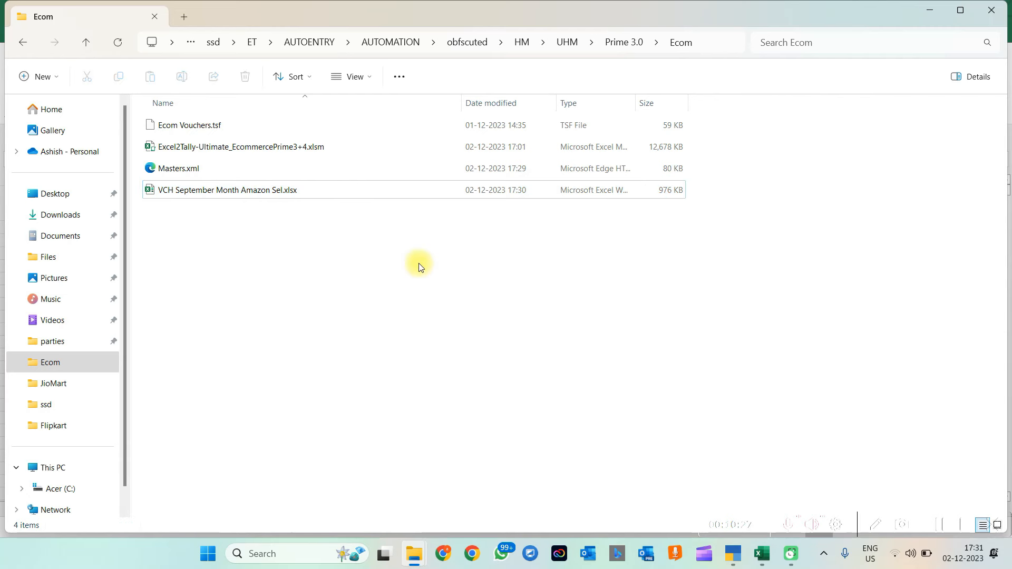
# Switch to TallyPrime and bring up the import options, checking the Ecom Vouchers.tsf template file in the Ecom folder.
pyautogui.click(733, 553)
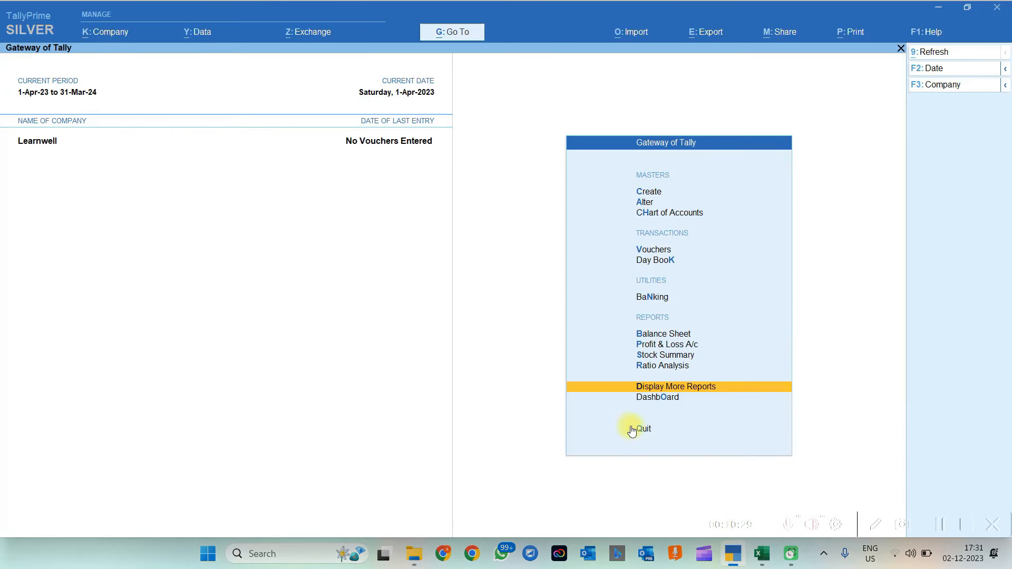
pyautogui.click(622, 42)
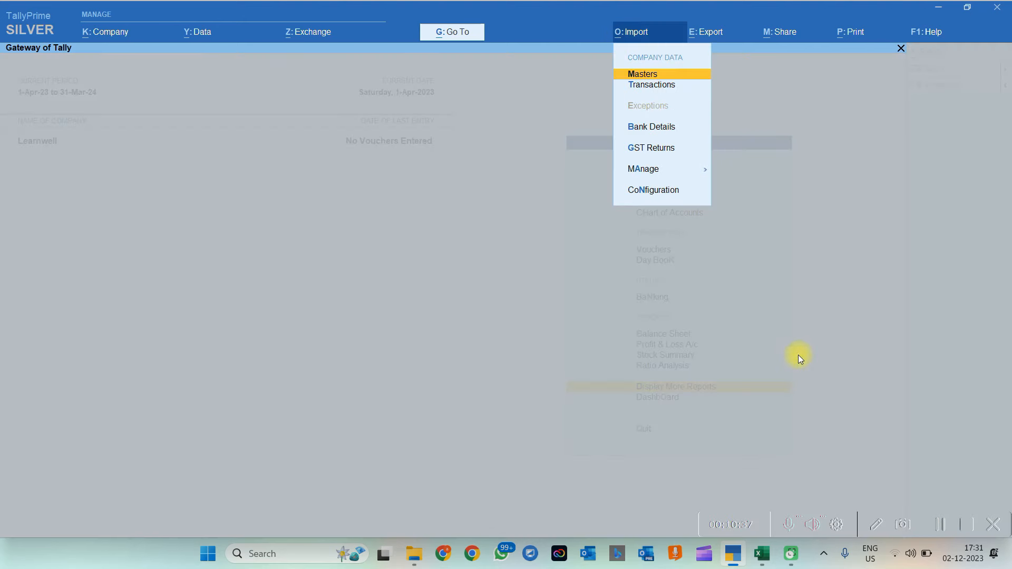
pyautogui.moveTo(414, 552)
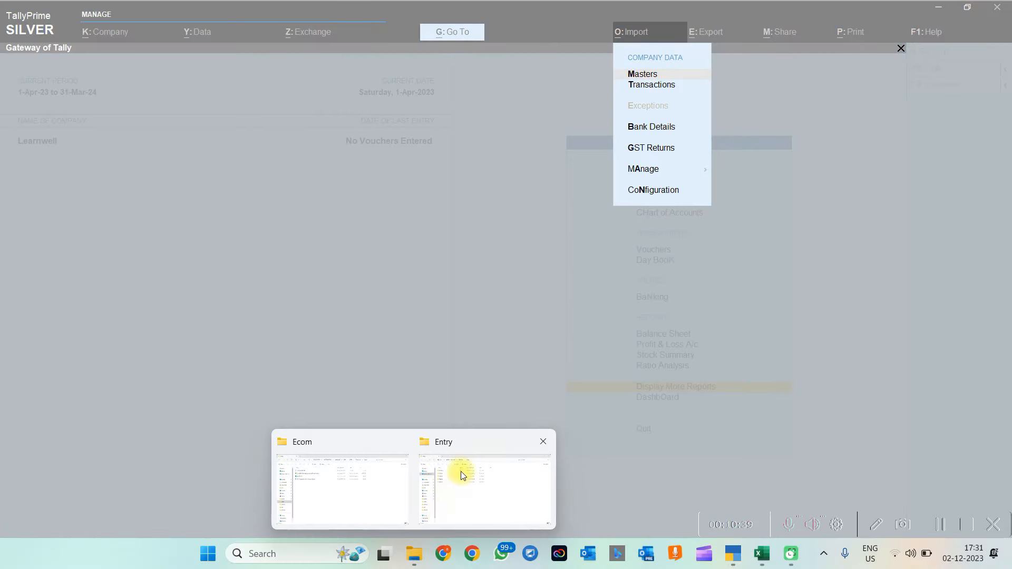
pyautogui.click(343, 477)
pyautogui.click(178, 130)
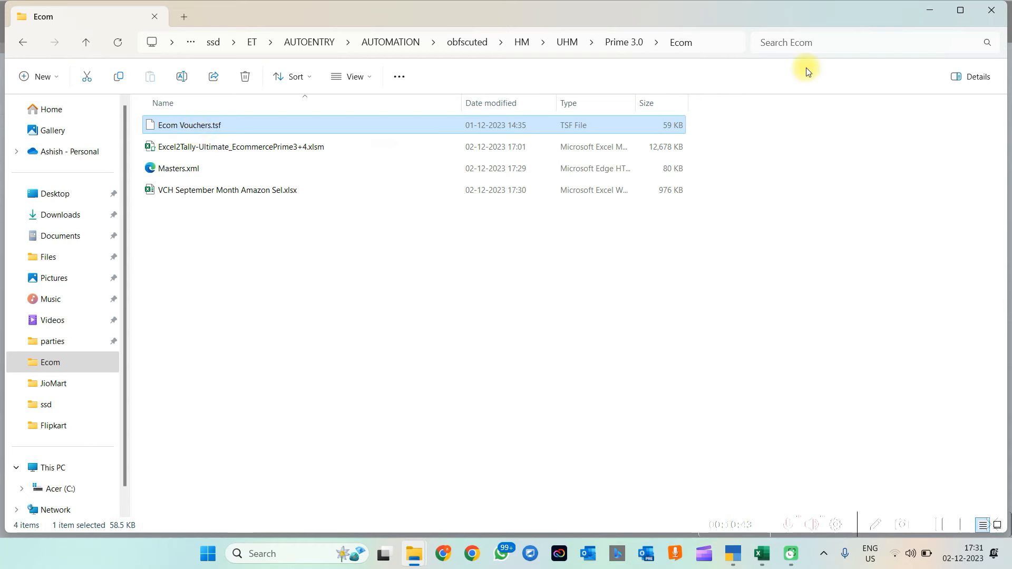
pyautogui.click(926, 12)
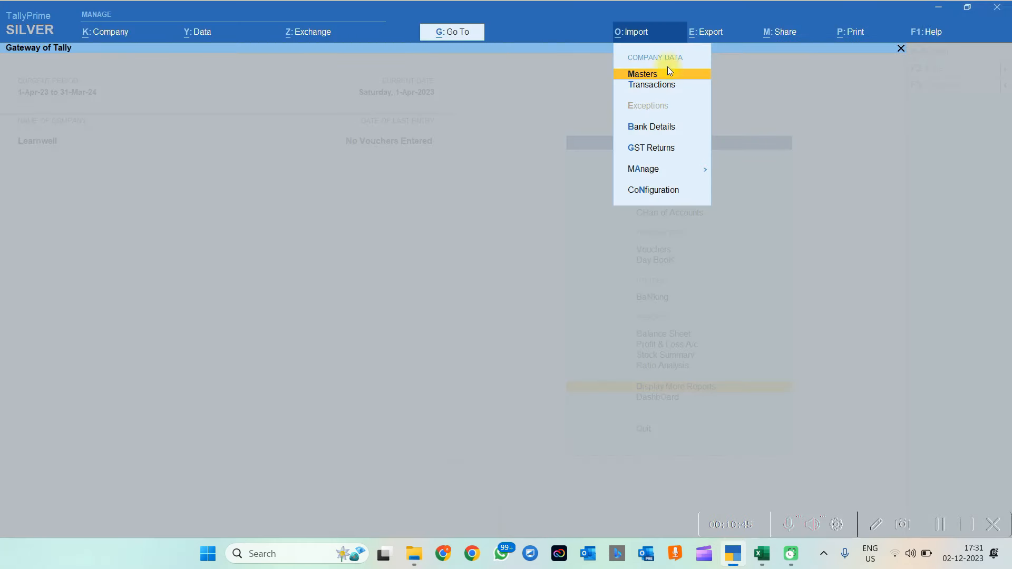
# Start a transactions import in TallyPrime with Excel (Spreadsheet) as the file format.
pyautogui.click(639, 87)
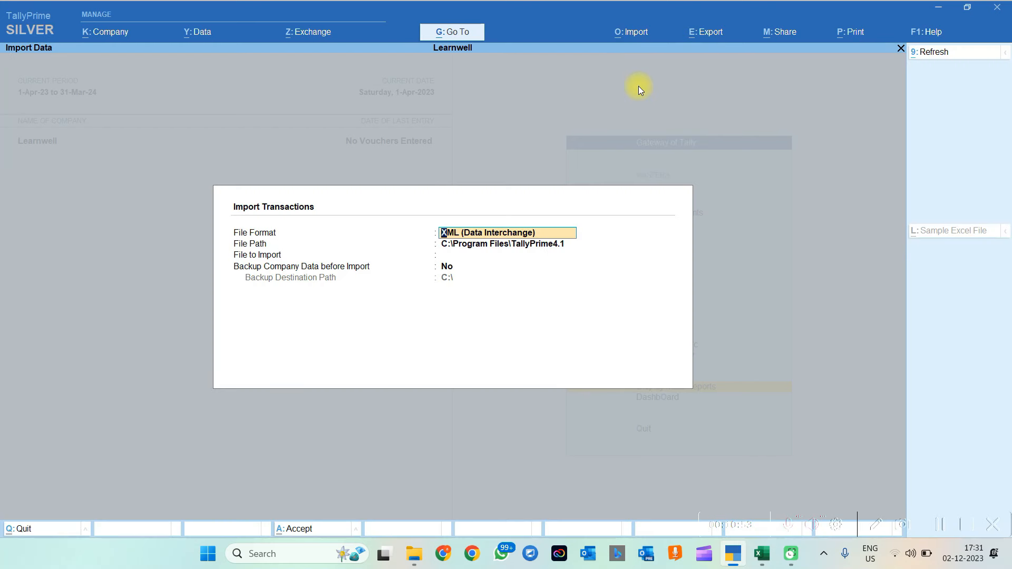
pyautogui.press('space')
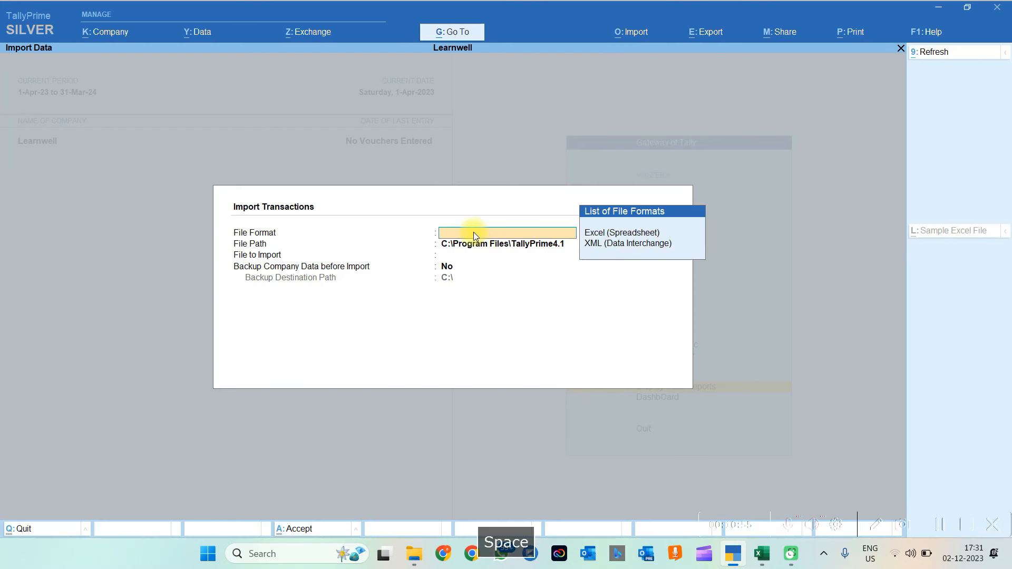
pyautogui.click(614, 233)
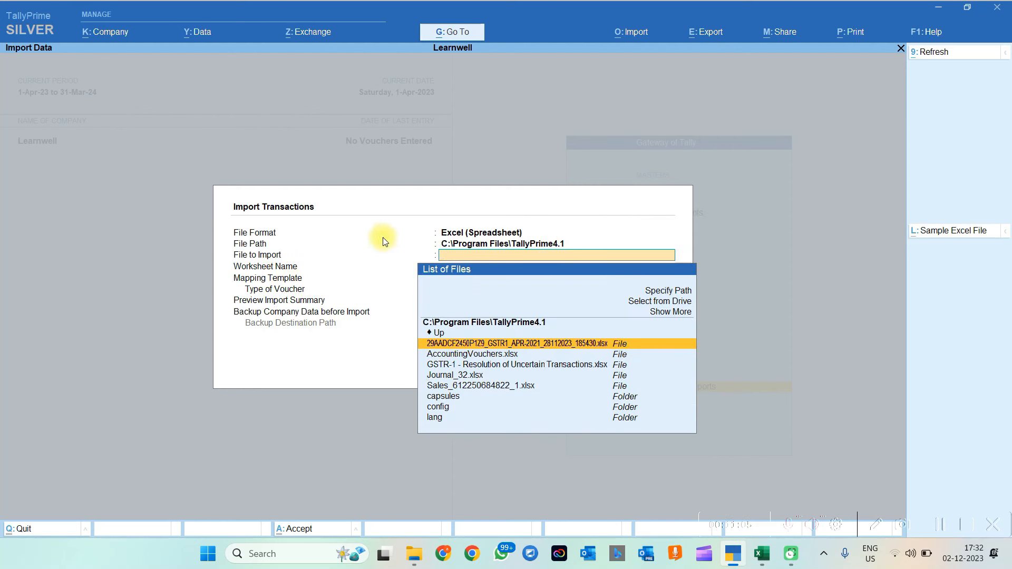
# Copy the Ecom folder's path from File Explorer and specify it as the file path of the transactions import in TallyPrime.
pyautogui.moveTo(414, 553)
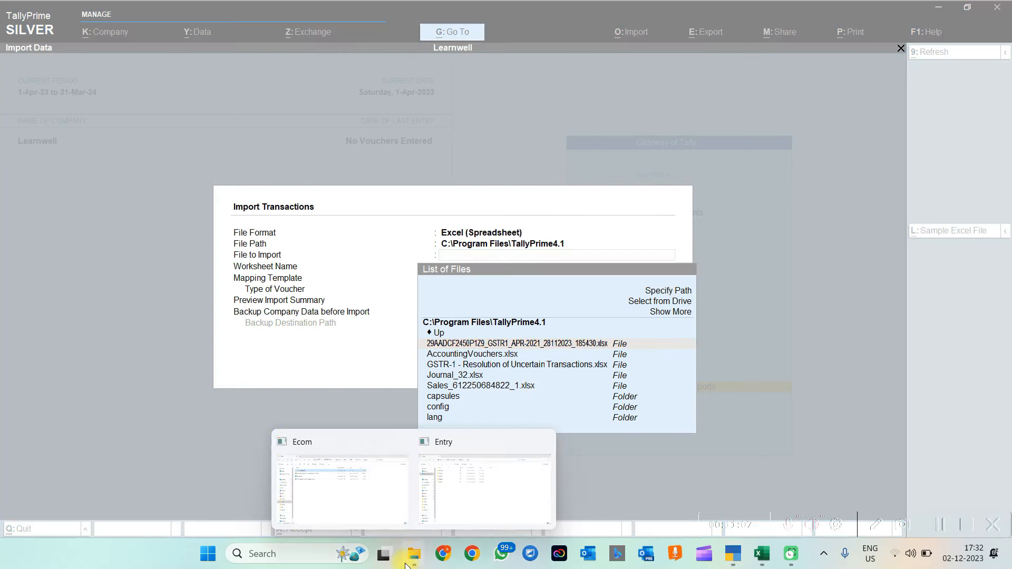
pyautogui.click(363, 509)
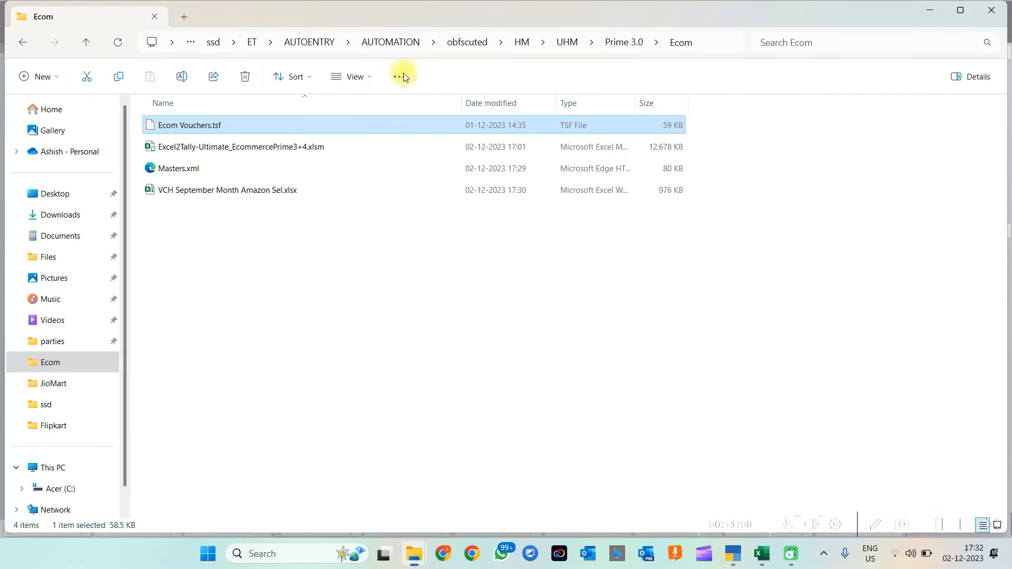
pyautogui.click(713, 42)
pyautogui.hotkey('ctrl', 'c')
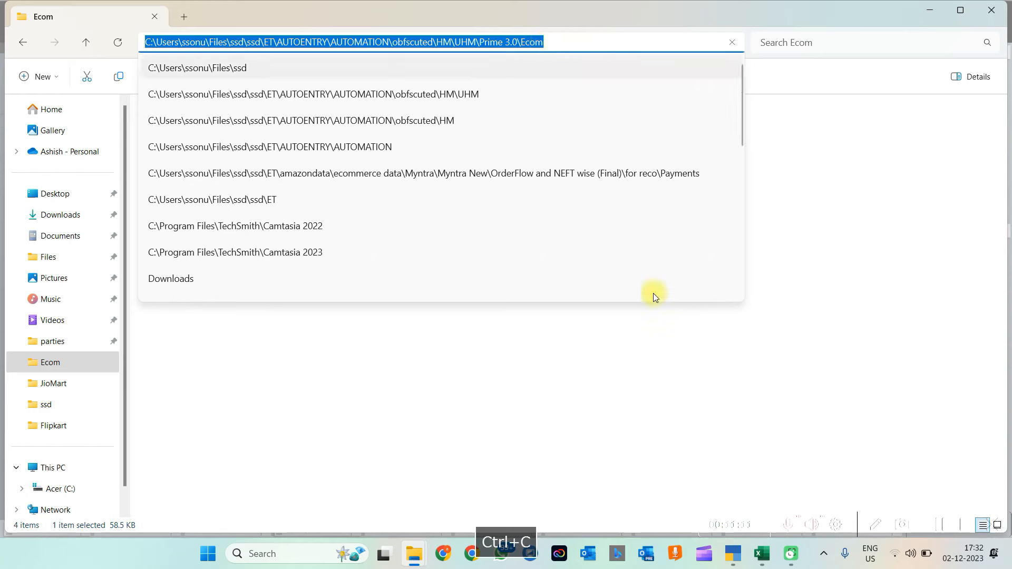
pyautogui.click(733, 553)
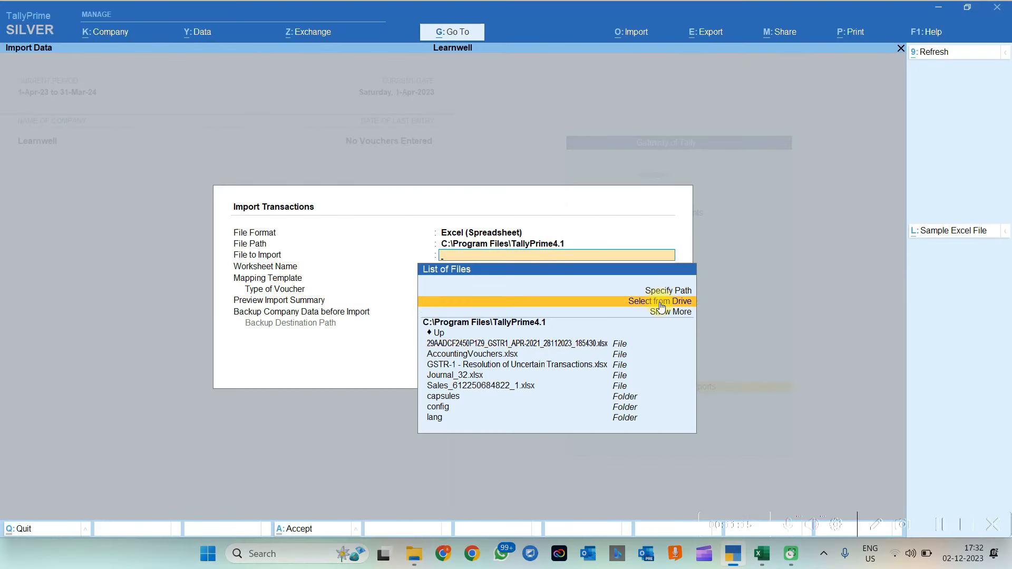
pyautogui.press('Up')
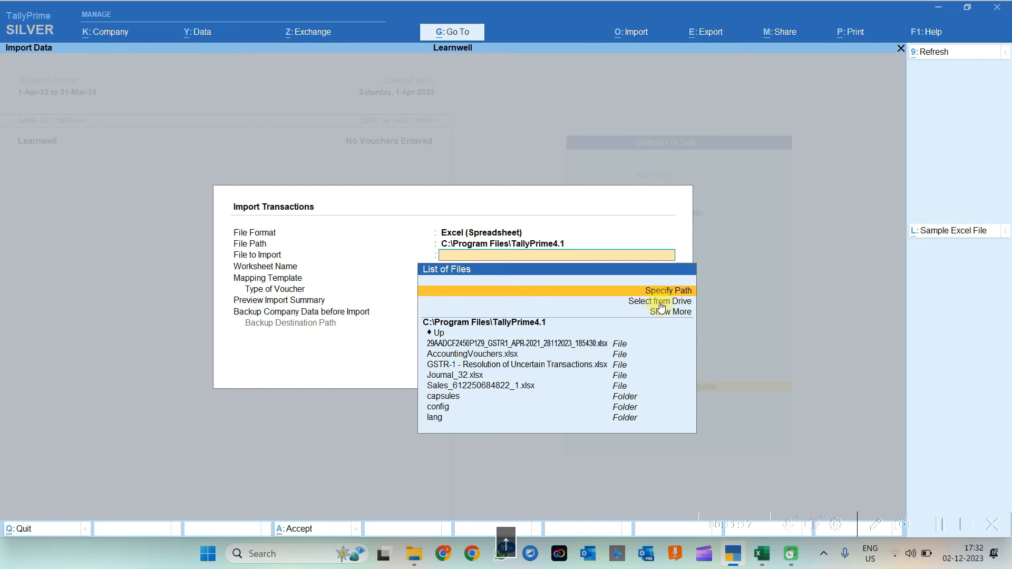
pyautogui.press('Return')
pyautogui.hotkey('ctrl', 'v')
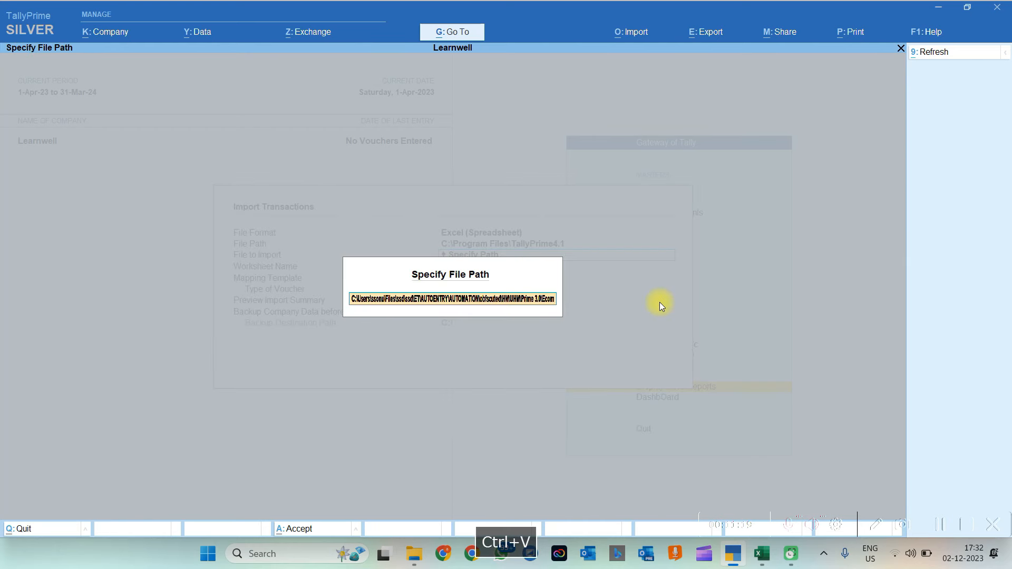
pyautogui.press('Return')
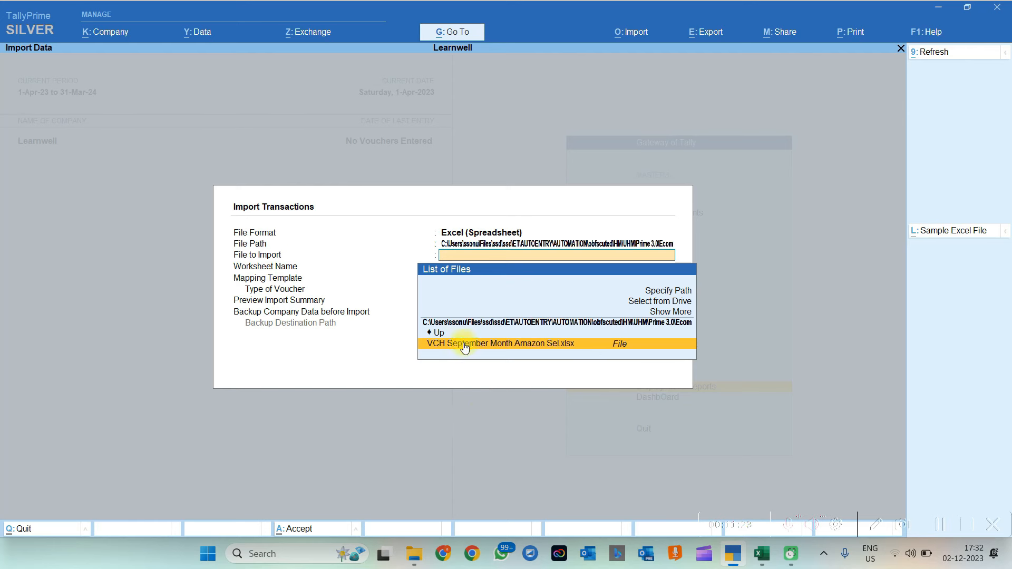
# Import VCH September Month Amazon Sel.xlsx using the Vouchers worksheet and the Ecom Vouchers mapping template, without backing up company data.
pyautogui.click(516, 345)
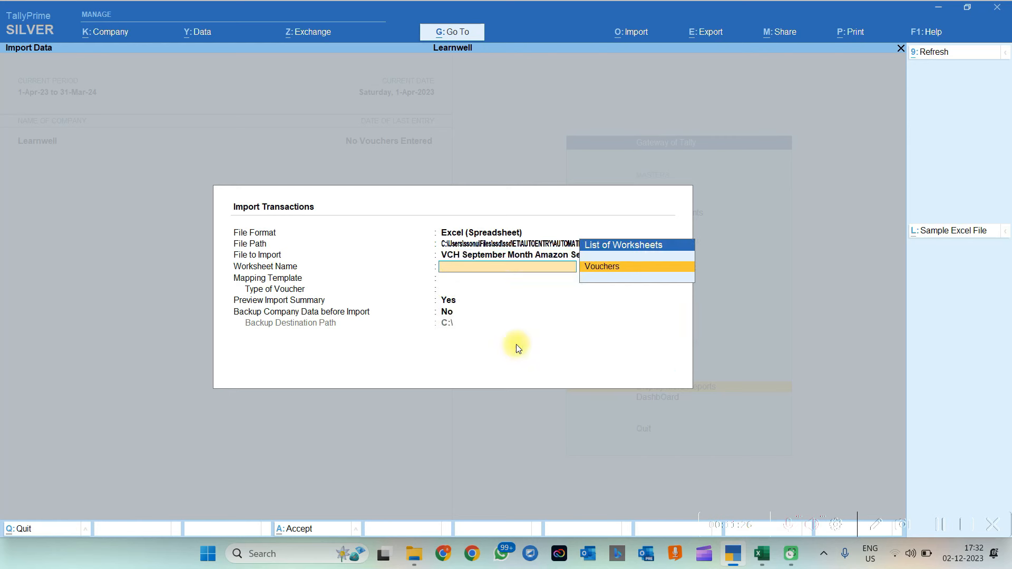
pyautogui.click(612, 275)
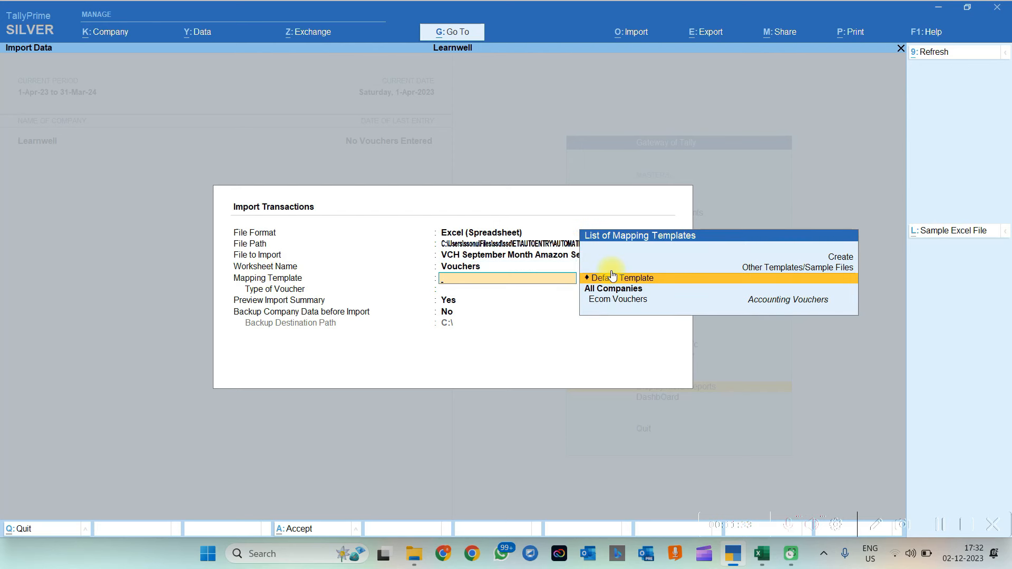
pyautogui.click(617, 305)
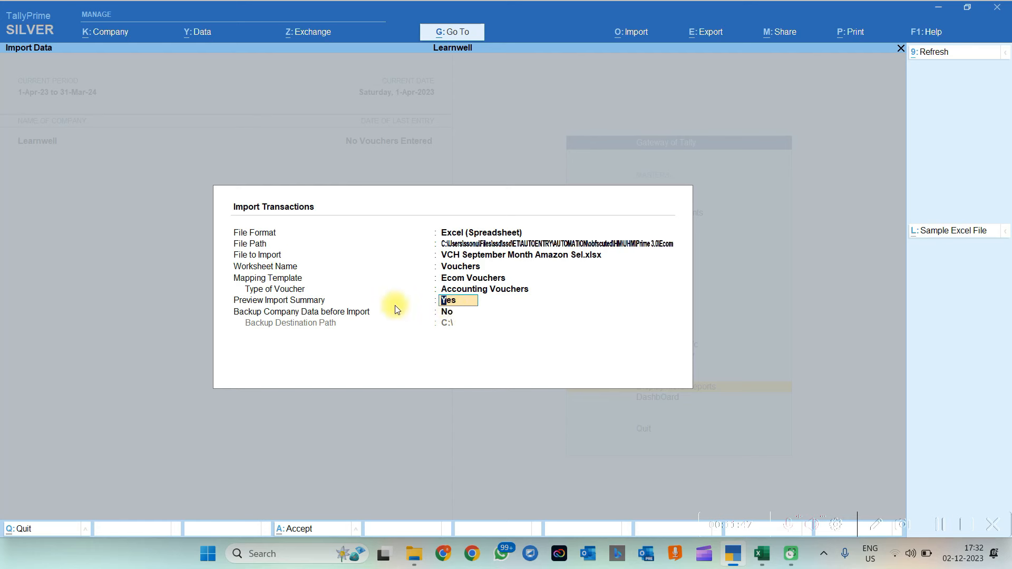
pyautogui.click(453, 318)
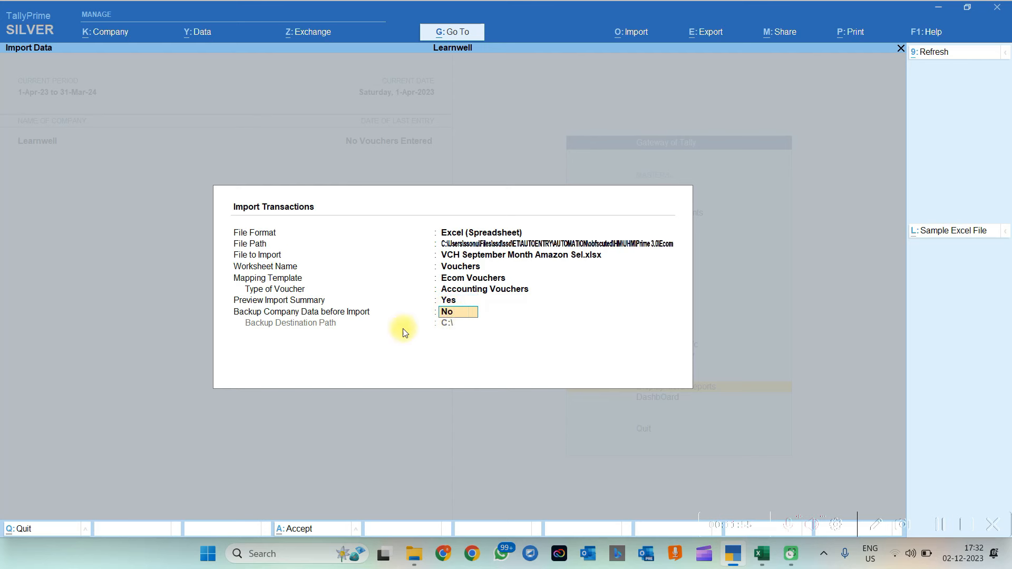
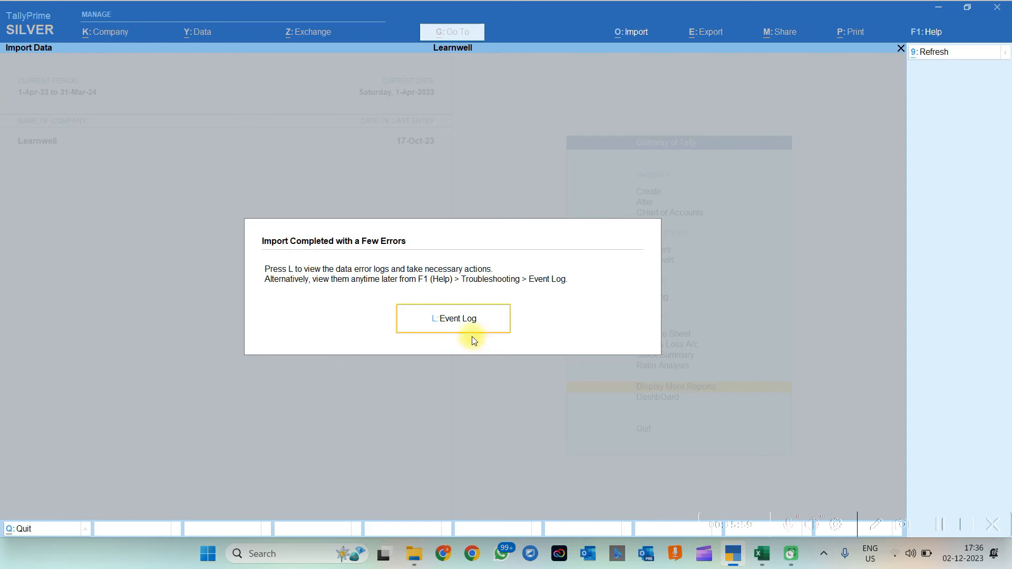
# Review the import errors in the Event Log and return to the Gateway of Tally.
pyautogui.click(466, 325)
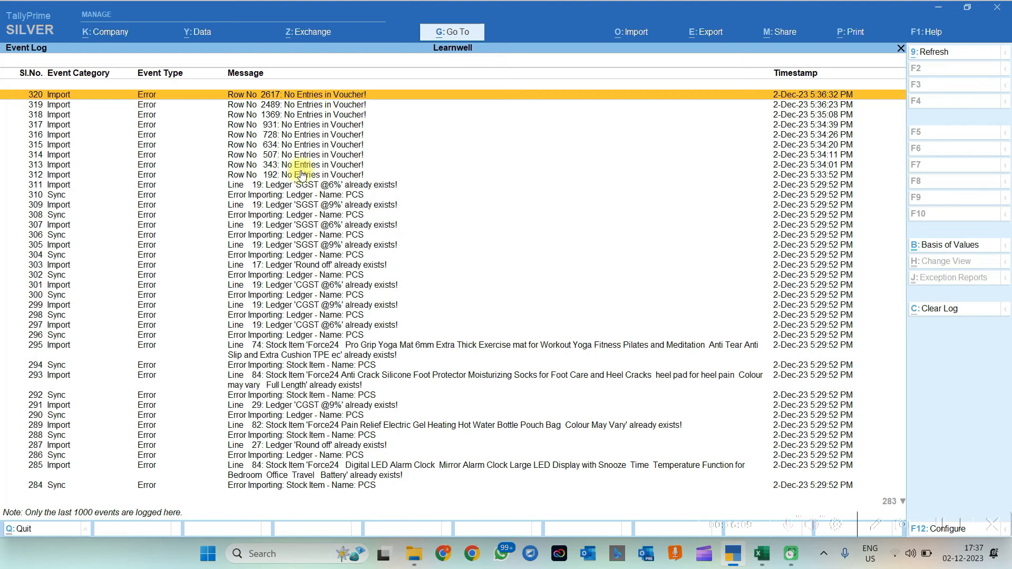
pyautogui.press('Escape')
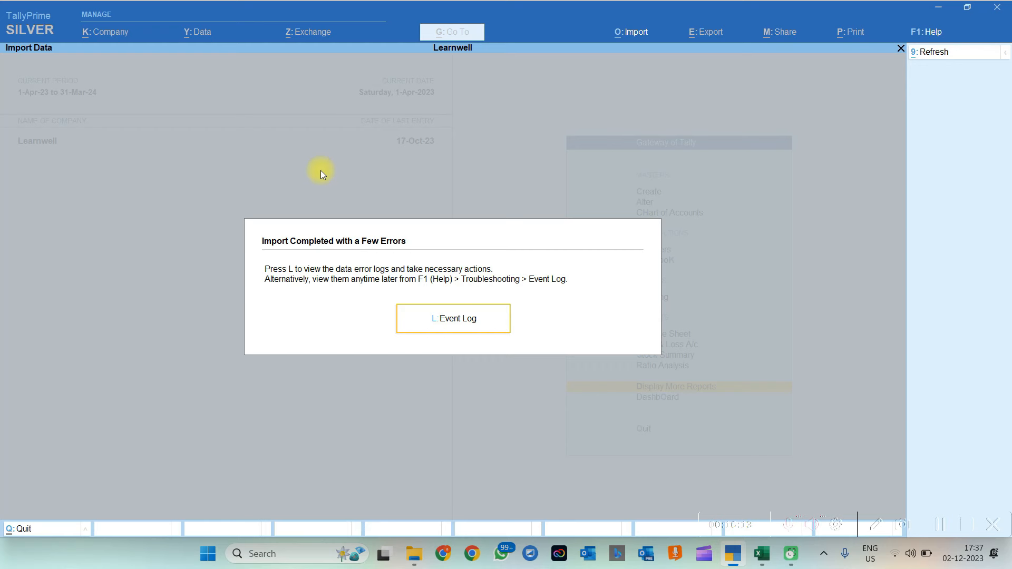
pyautogui.press('Escape')
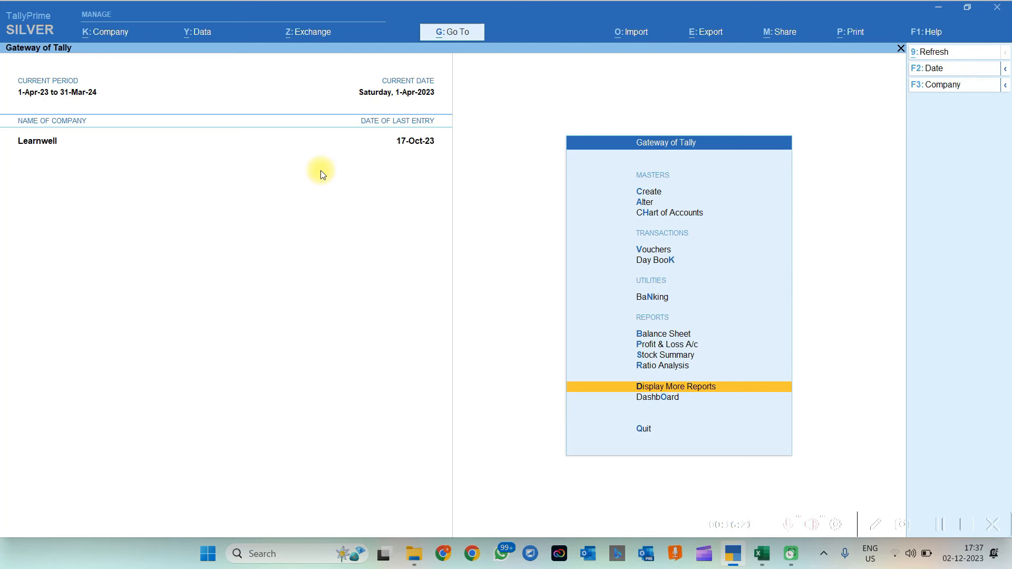
# Display the ledger vouchers of Amazon Seller Services Pvt.Ltd. from the account books.
pyautogui.write('dalam')
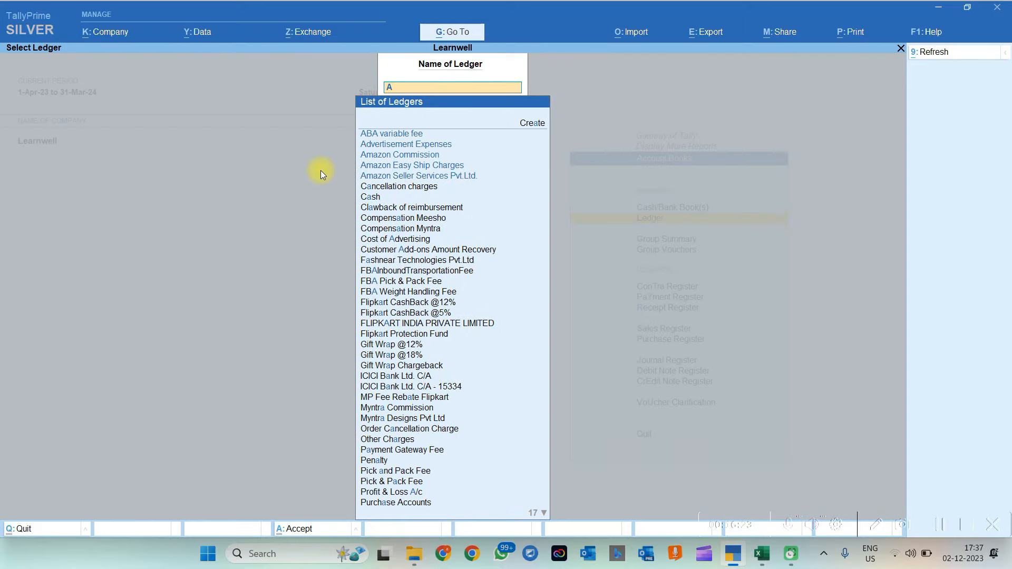
pyautogui.press('Down')
pyautogui.press('Down')
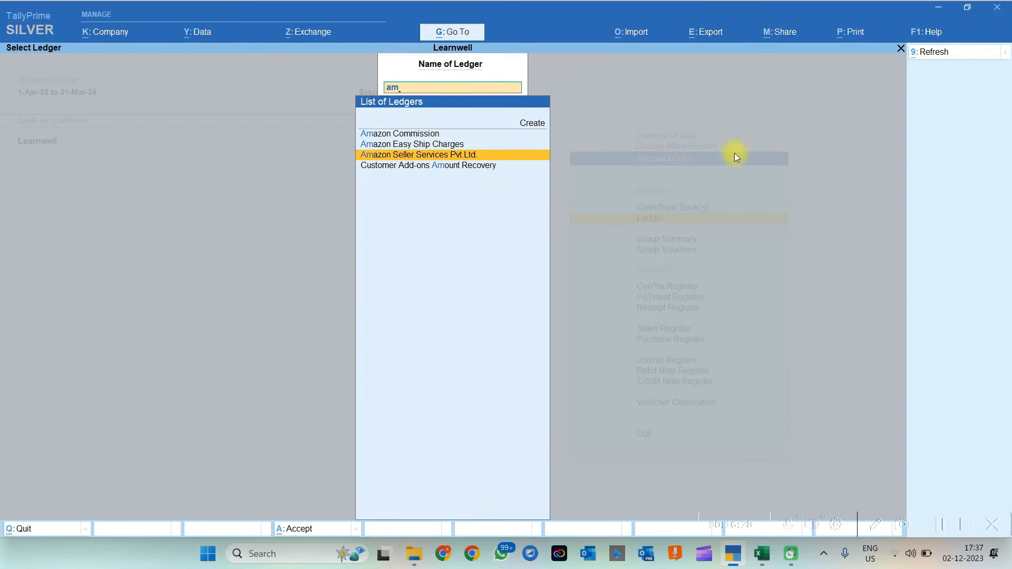
pyautogui.press('Return')
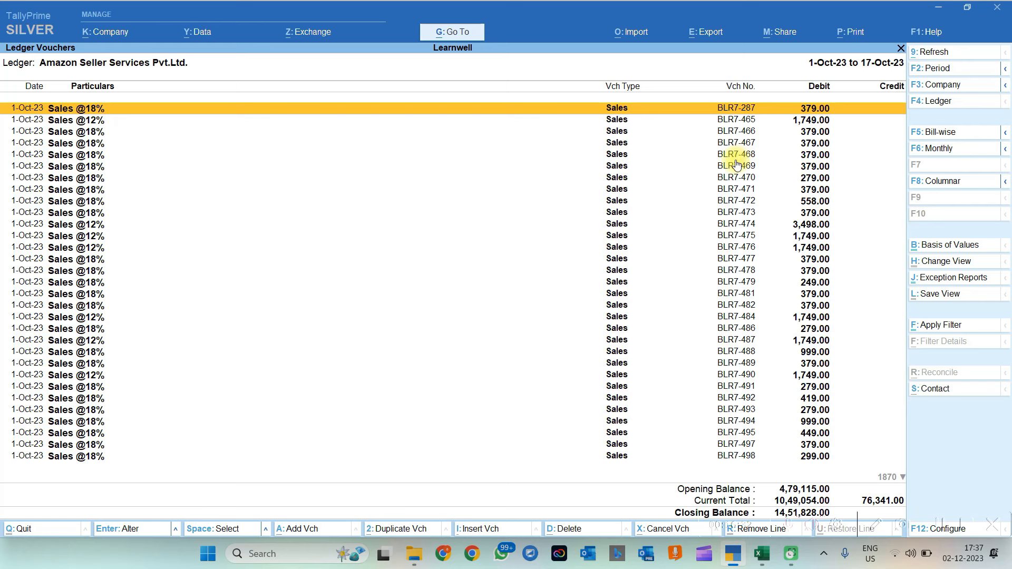
# Browse the Amazon Seller Services Pvt.Ltd. ledger vouchers through the 1-Oct-23 sales and credit notes to the 2-Oct-23 entries.
pyautogui.press('Down')
pyautogui.press('Down')
pyautogui.press('Down')
pyautogui.press('Down')
pyautogui.press('Down')
pyautogui.press('Down')
pyautogui.press('Down')
pyautogui.press('Down')
pyautogui.press('Down')
pyautogui.press('Down')
pyautogui.press('Down')
pyautogui.press('Down')
pyautogui.press('Down')
pyautogui.press('Down')
pyautogui.press('Down')
pyautogui.press('Down')
pyautogui.press('Down')
pyautogui.press('Down')
pyautogui.press('Down')
pyautogui.press('Down')
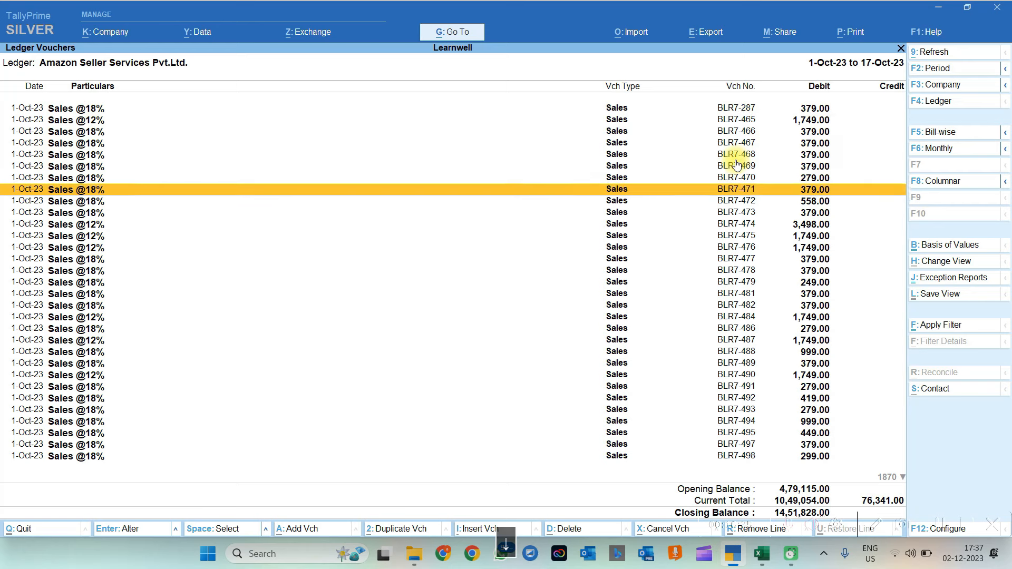
pyautogui.press('Down')
pyautogui.press('Down')
pyautogui.press('Down')
pyautogui.press('Down')
pyautogui.press('Down')
pyautogui.press('Down')
pyautogui.press('Down')
pyautogui.press('Down')
pyautogui.press('Down')
pyautogui.press('Down')
pyautogui.press('Down')
pyautogui.press('Down')
pyautogui.press('Down')
pyautogui.press('Down')
pyautogui.press('Down')
pyautogui.press('Down')
pyautogui.press('Down')
pyautogui.press('Down')
pyautogui.press('Down')
pyautogui.press('Down')
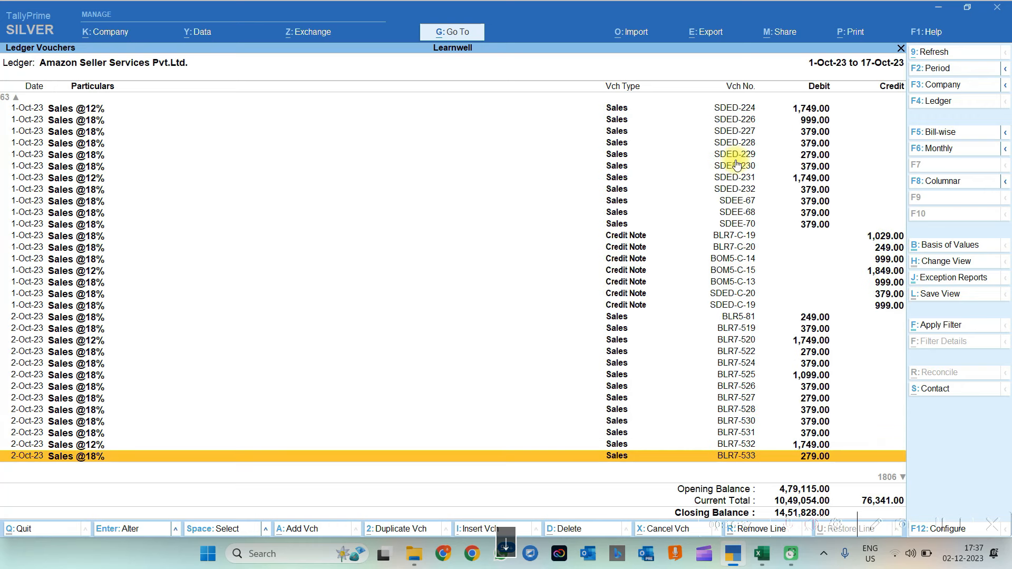
# Inspect credit note BOM5-C-14 and sales voucher SDED-228 from the ledger, closing each without changes.
pyautogui.click(772, 262)
pyautogui.click(773, 261)
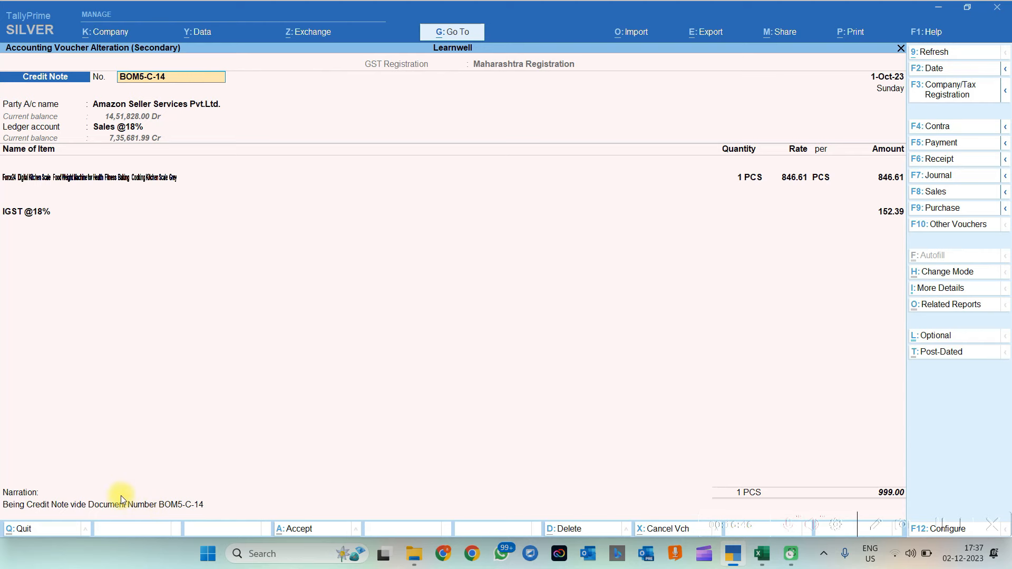
pyautogui.press('Escape')
pyautogui.press('Escape')
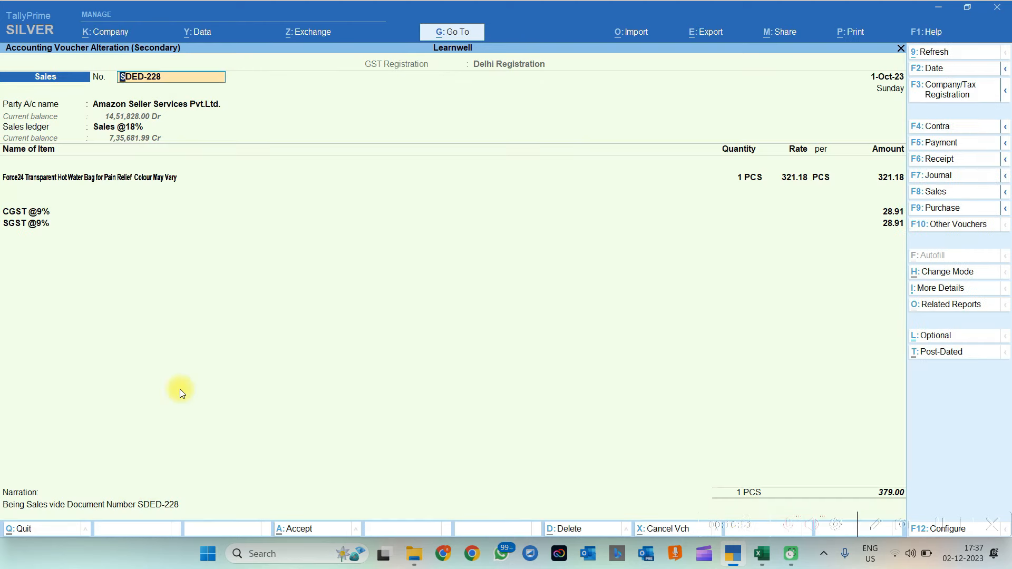
pyautogui.press('Escape')
pyautogui.press('Escape')
pyautogui.press('Escape')
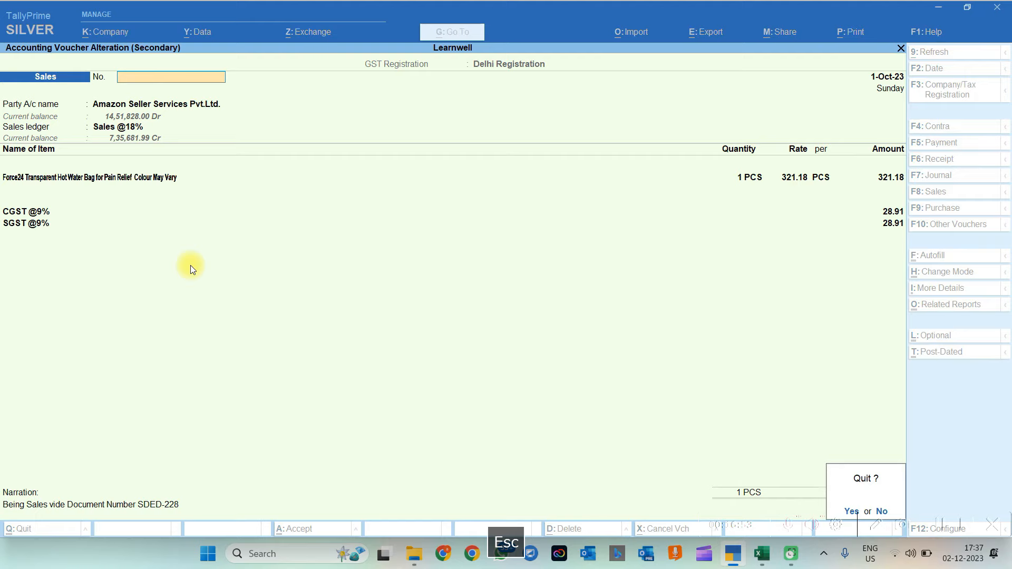
# Review sales voucher SDED-226 and its party details, and return to the ledger vouchers without saving changes.
pyautogui.press('Up')
pyautogui.press('Return')
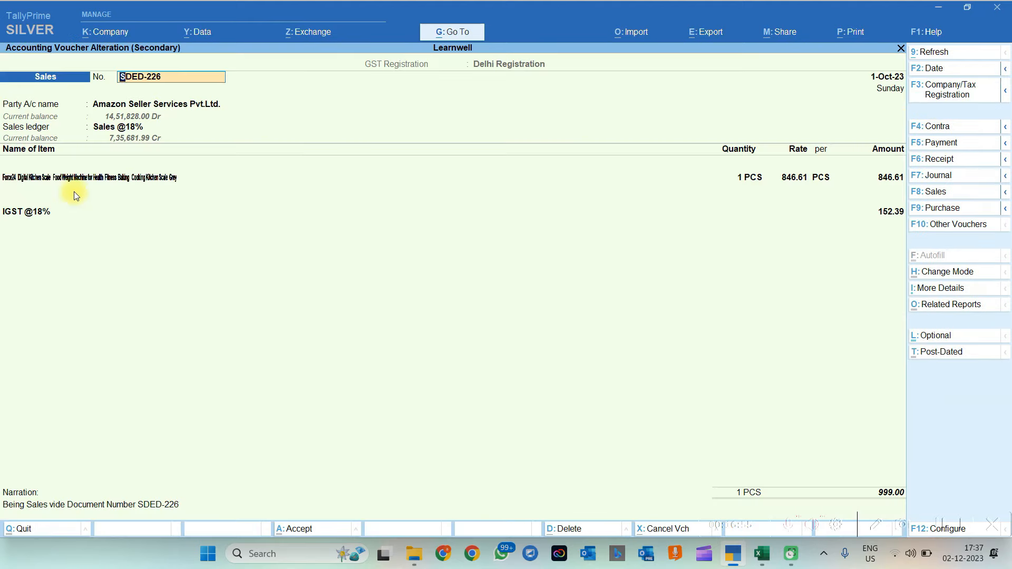
pyautogui.press('Return')
pyautogui.press('Return')
pyautogui.press('Return')
pyautogui.press('Return')
pyautogui.press('Return')
pyautogui.press('Return')
pyautogui.press('Return')
pyautogui.press('Return')
pyautogui.press('Return')
pyautogui.press('Return')
pyautogui.press('Return')
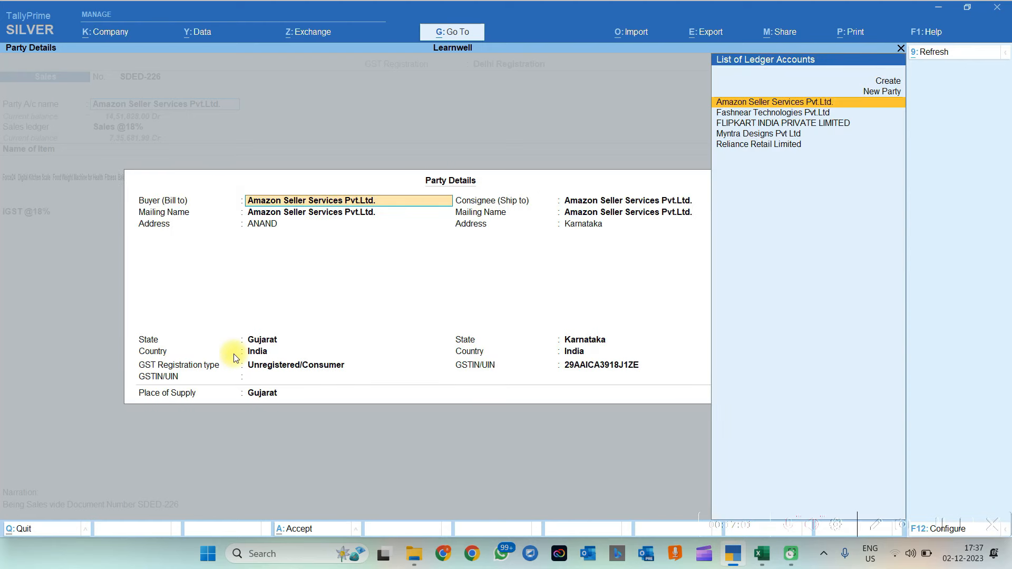
pyautogui.press('Escape')
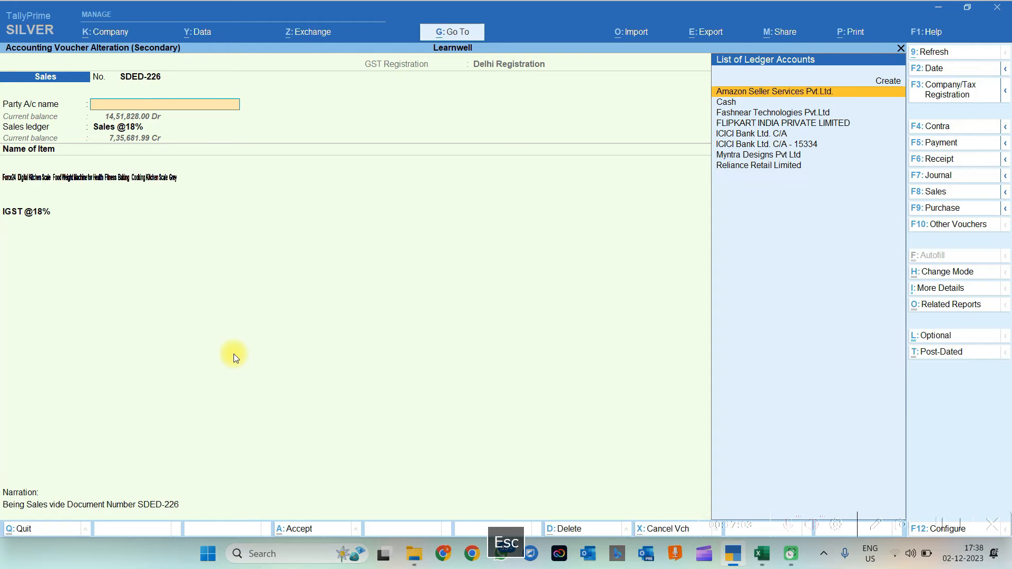
pyautogui.press('Escape')
pyautogui.press('Escape')
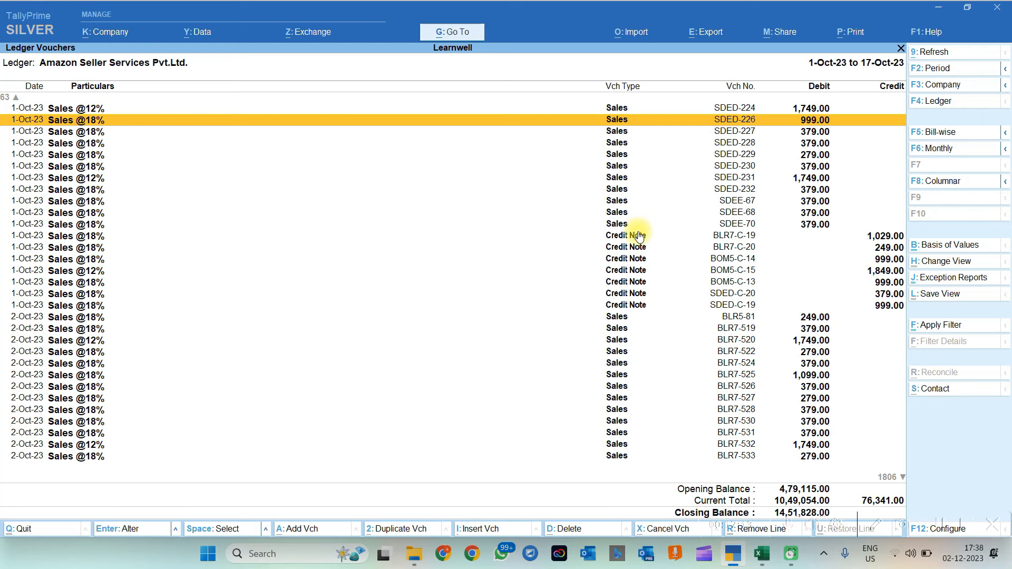
# Leave the ledger report and review the Sales voucher type's numbering settings in master alteration, without saving changes.
pyautogui.press('Escape')
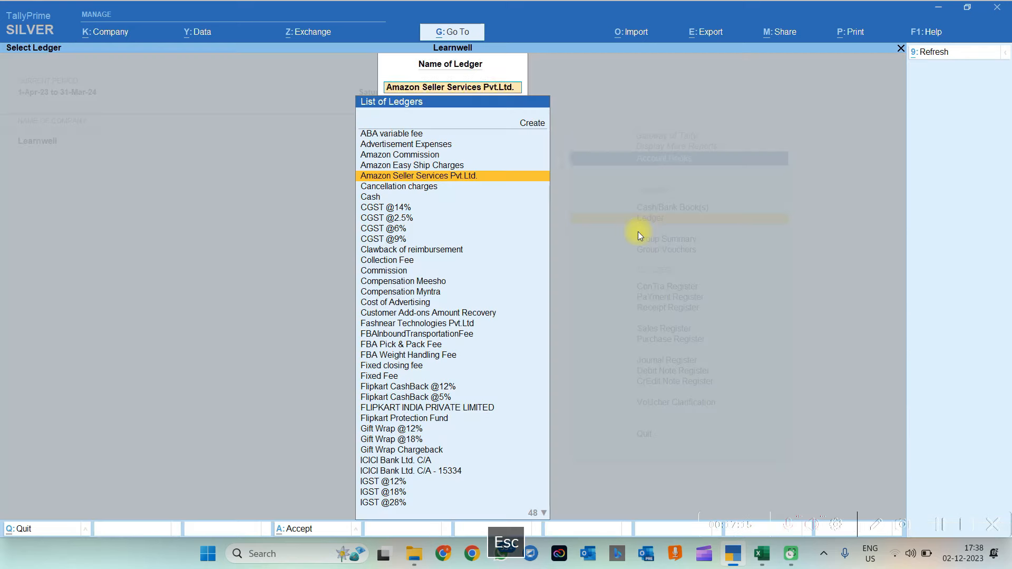
pyautogui.press('Escape')
pyautogui.press('Escape')
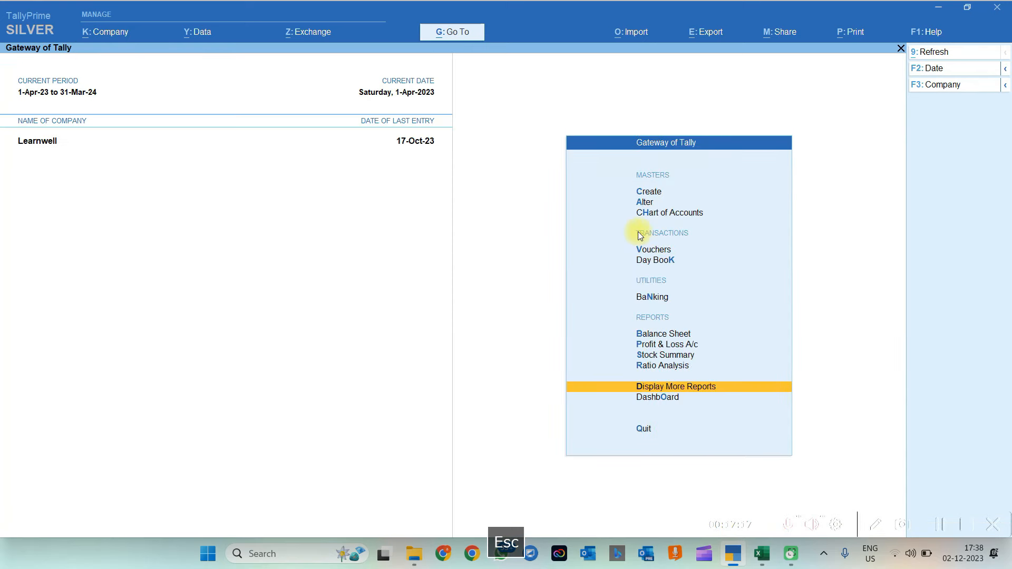
pyautogui.press('a')
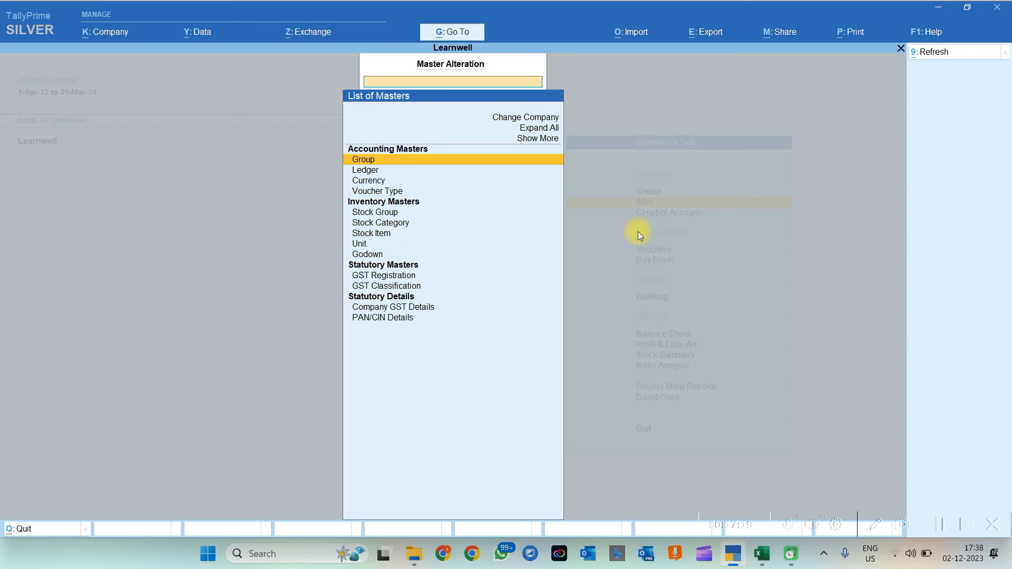
pyautogui.press('Down')
pyautogui.write('Vo')
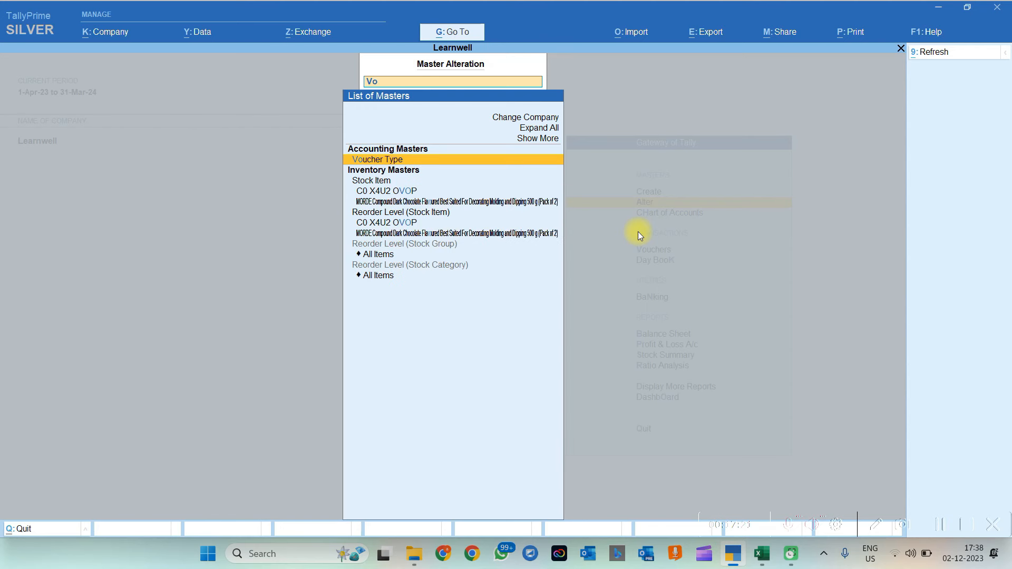
pyautogui.press('Return')
pyautogui.write('Sa')
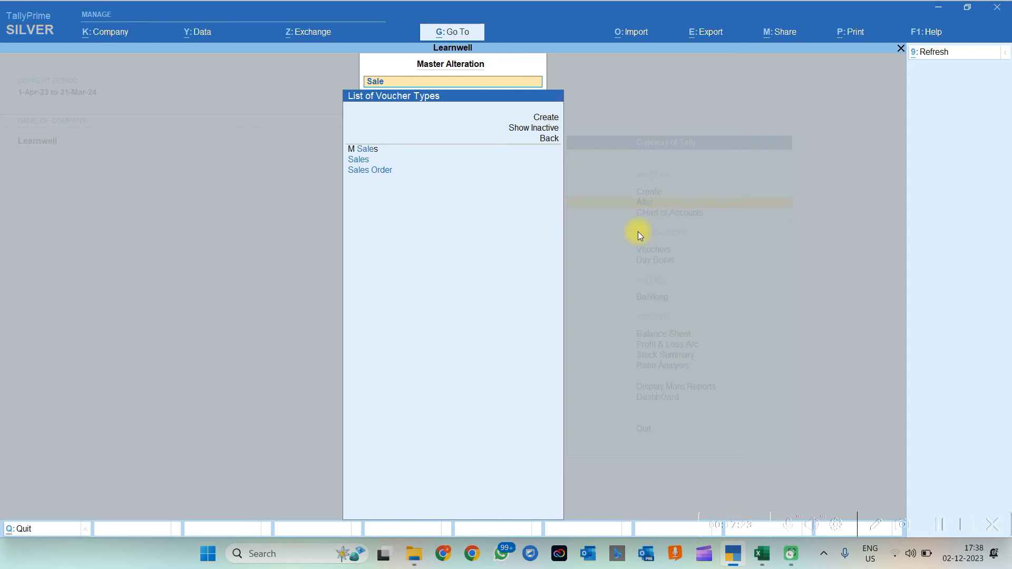
pyautogui.write('le')
pyautogui.press('Down')
pyautogui.press('Down')
pyautogui.press('Up')
pyautogui.press('Return')
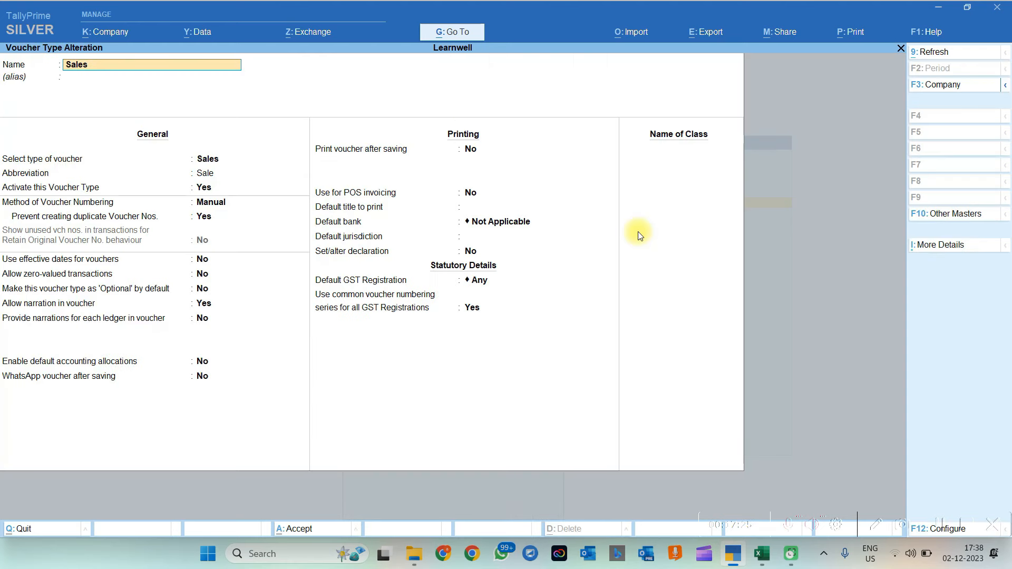
pyautogui.press('Return')
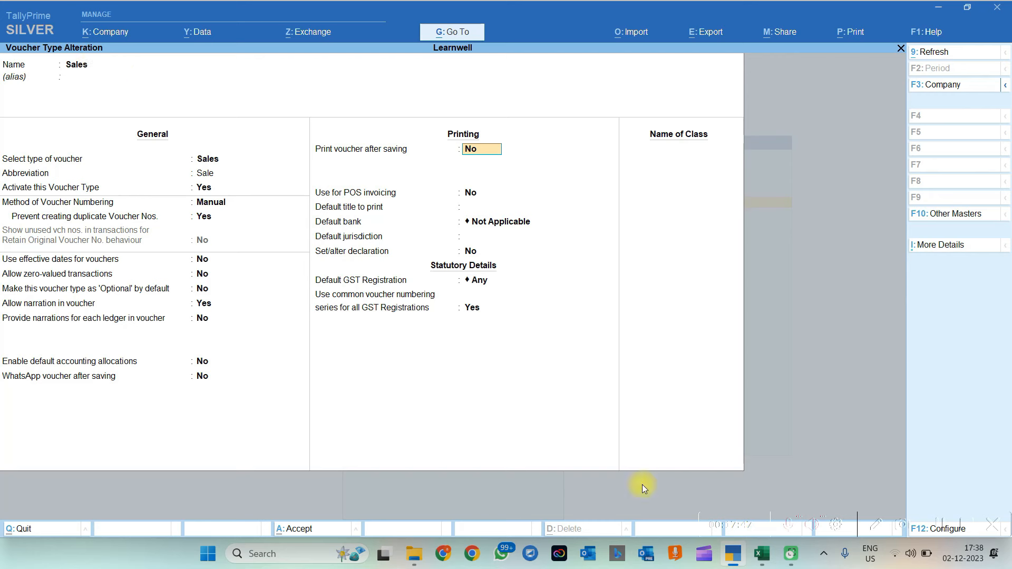
pyautogui.press('Escape')
pyautogui.press('Escape')
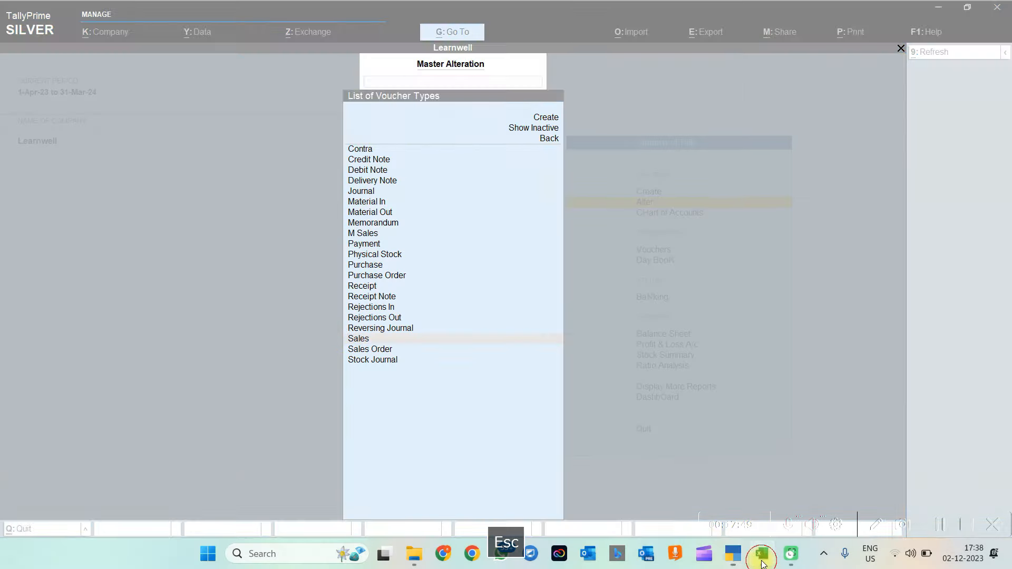
# Switch to the Excel utility and examine the Own Voucher Type column of the Vouchers sheet.
pyautogui.click(762, 562)
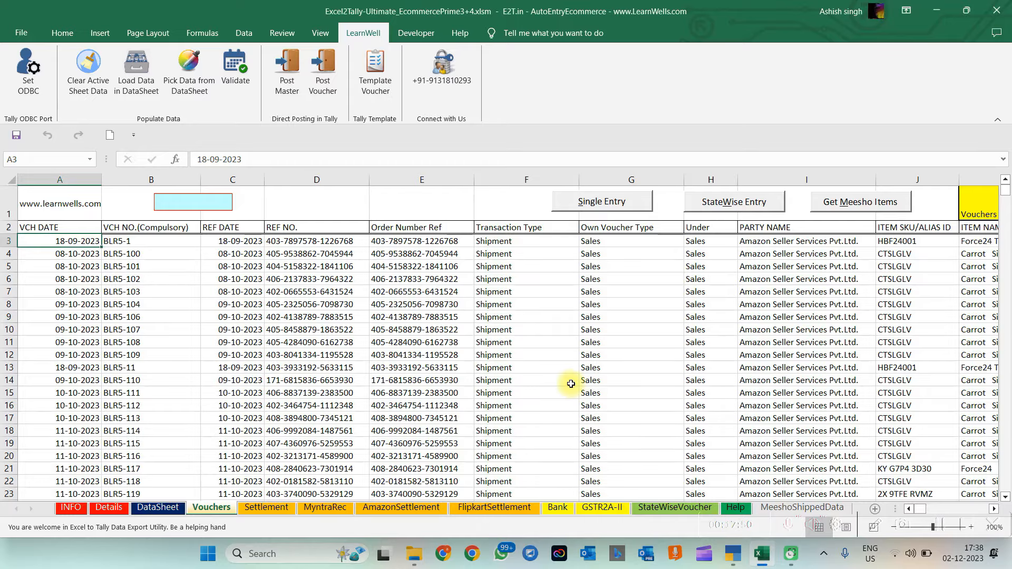
pyautogui.click(622, 245)
pyautogui.click(640, 229)
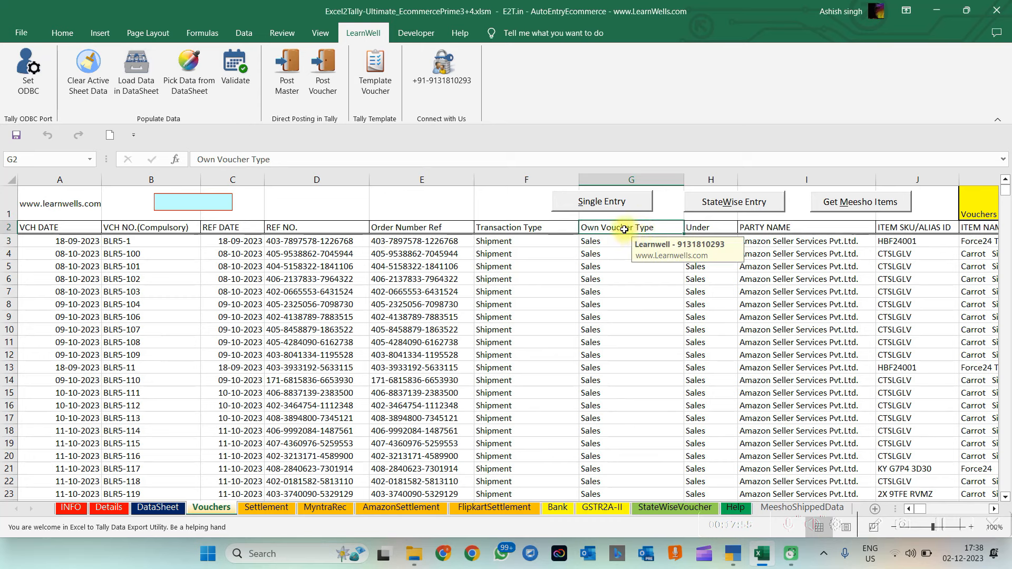
pyautogui.moveTo(624, 229); pyautogui.dragTo(625, 355)
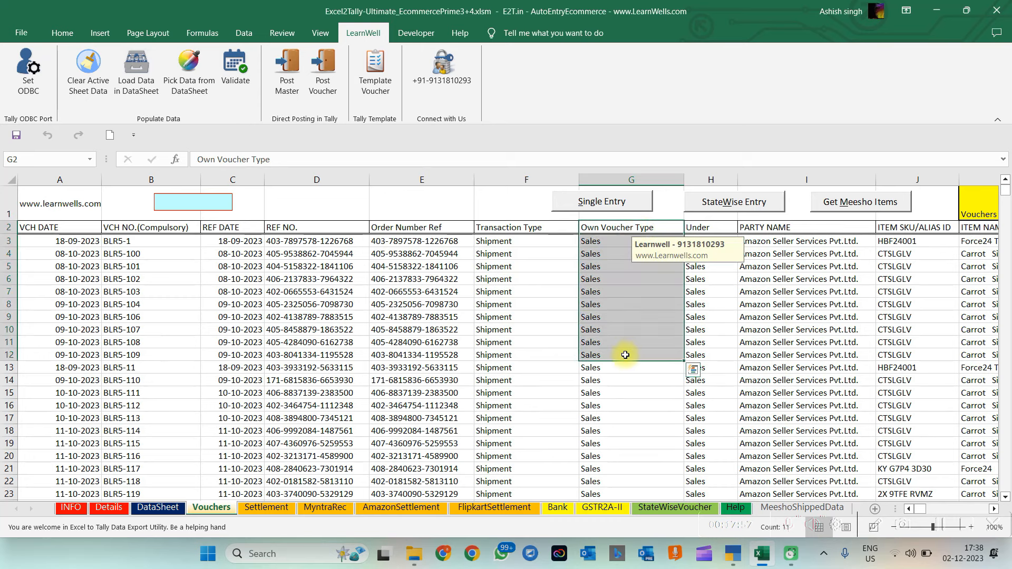
pyautogui.click(616, 308)
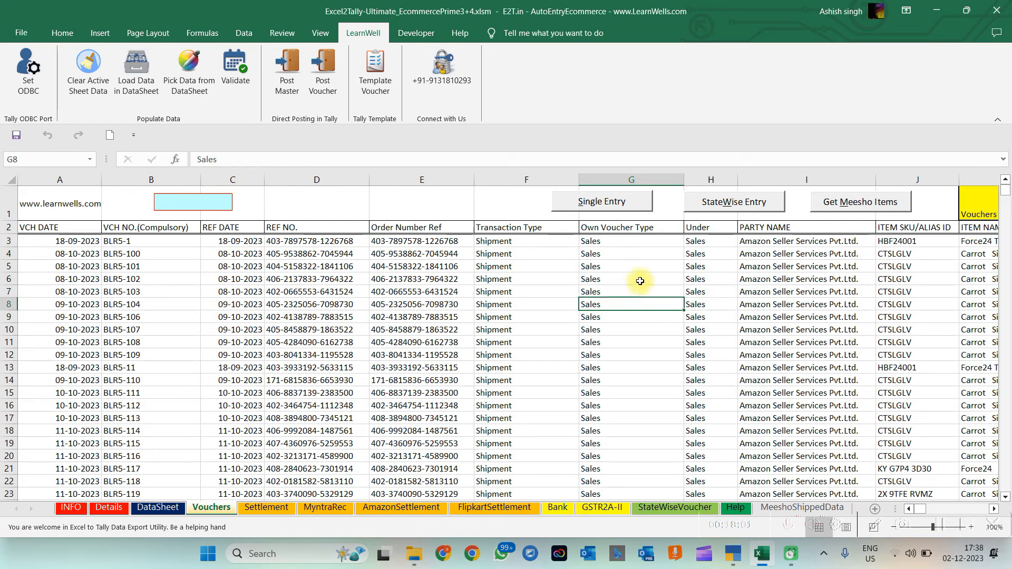
# Switch back to TallyPrime, return to the Gateway of Tally and display the GSTR-1 report.
pyautogui.click(733, 553)
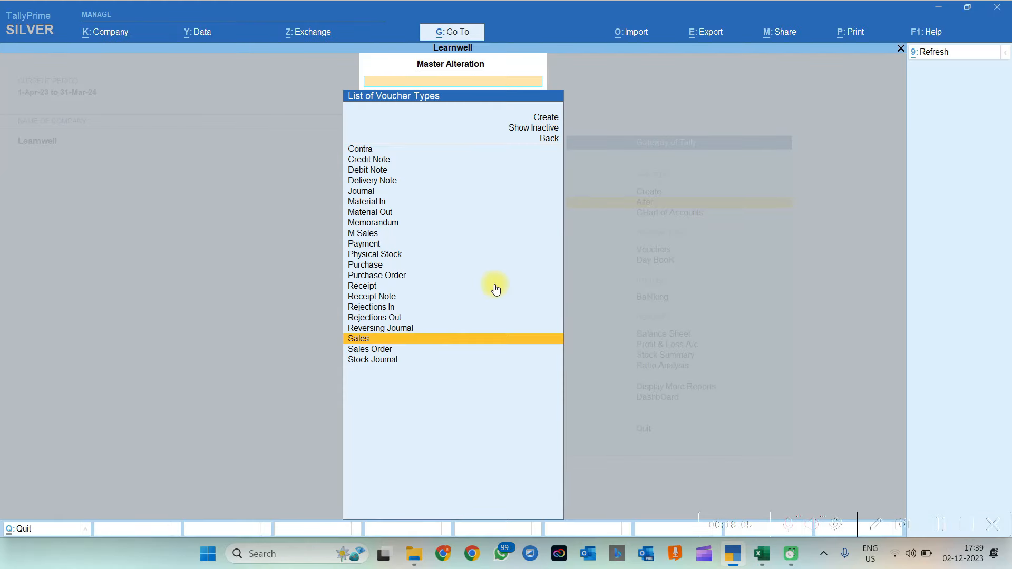
pyautogui.press('Escape')
pyautogui.press('Escape')
pyautogui.press('Escape')
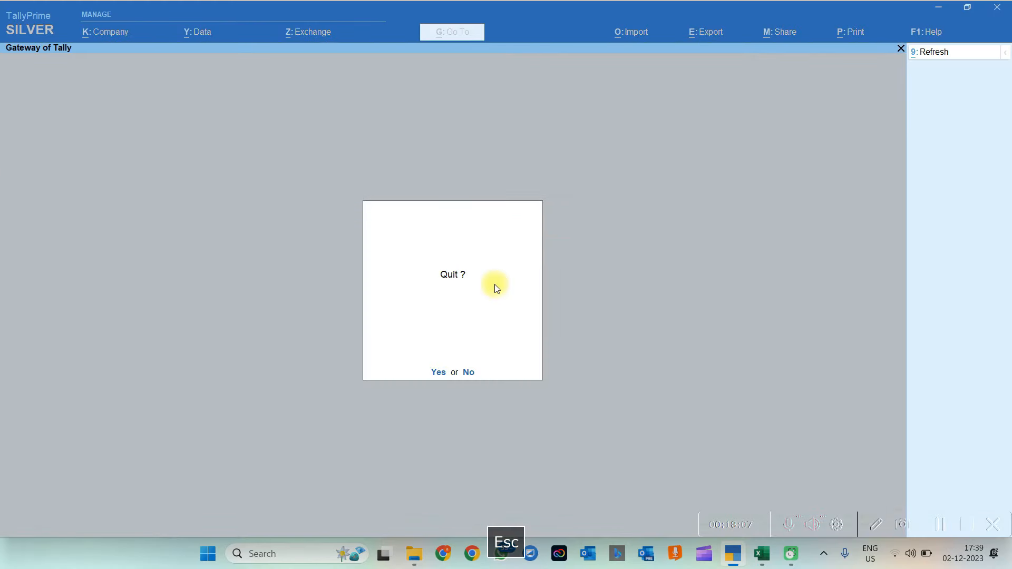
pyautogui.press('Escape')
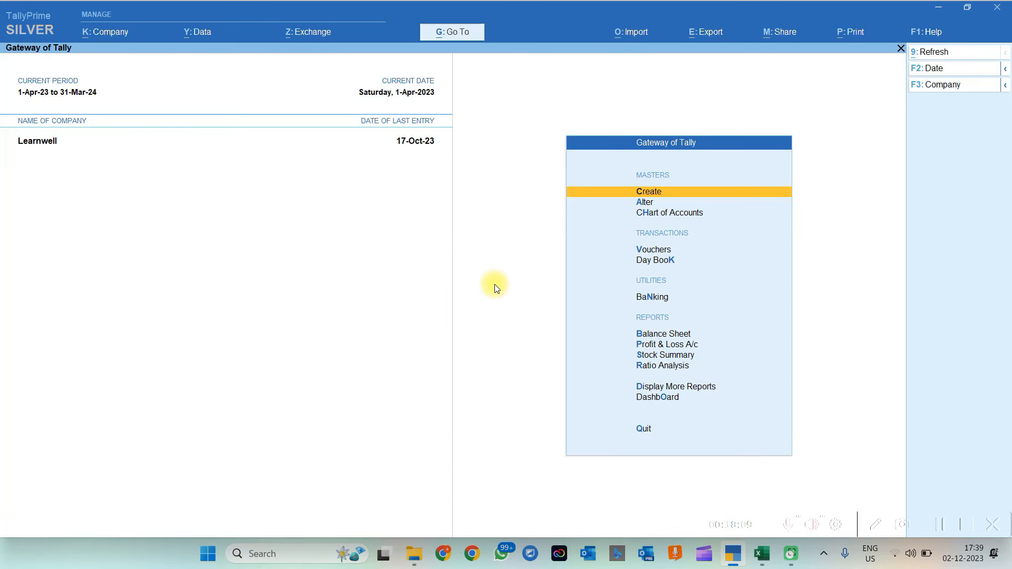
pyautogui.press('d')
pyautogui.press('g')
pyautogui.press('Down')
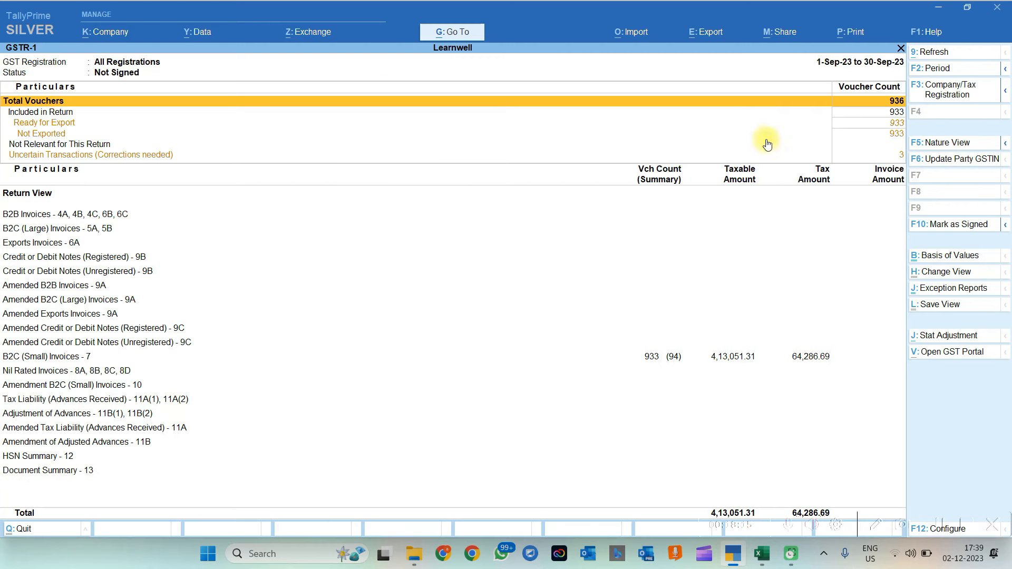
# Set the GSTR-1 period to run from 1-9-2023 to 31-10-2023.
pyautogui.click(943, 73)
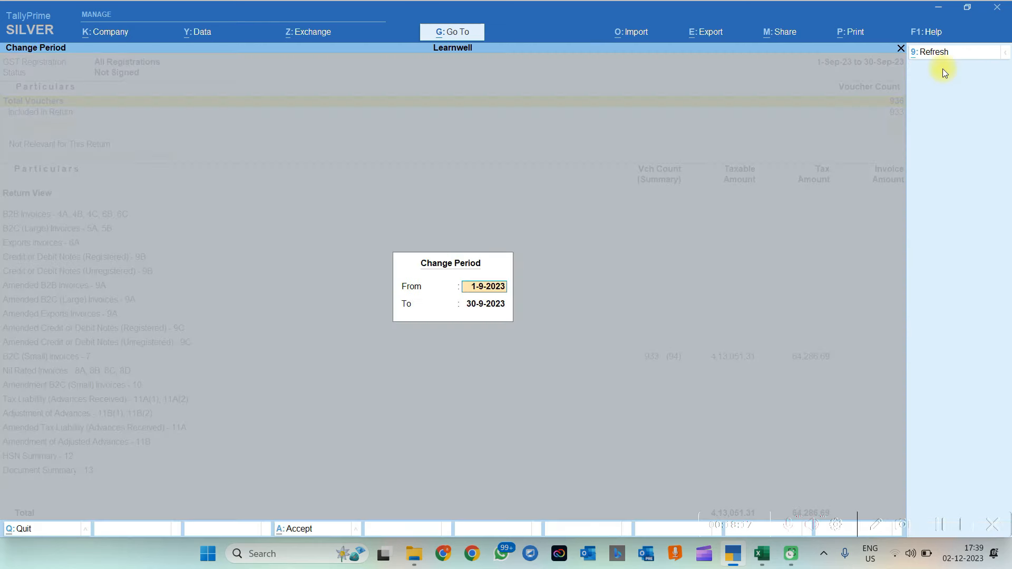
pyautogui.press('Return')
pyautogui.write('31.10')
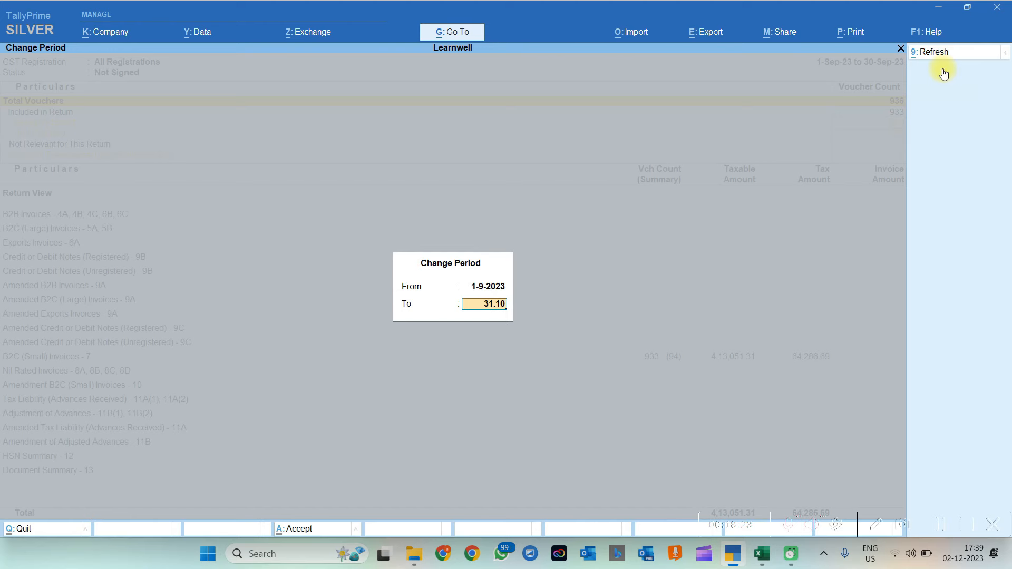
pyautogui.press('Return')
# From GSTR-1's uncertain transactions, list the vouchers with a mismatch between expected and modified tax amount.
pyautogui.click(899, 155)
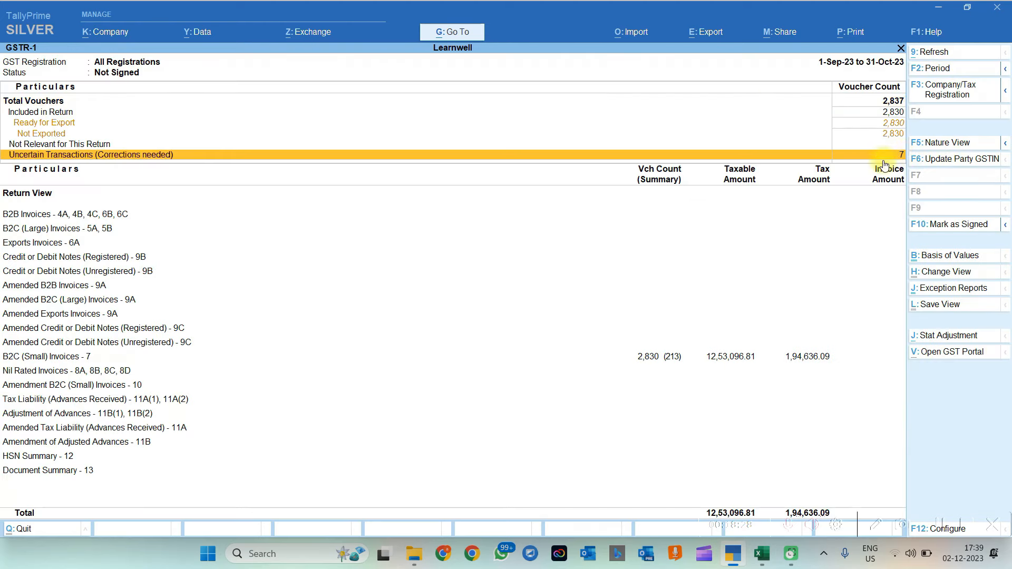
pyautogui.click(651, 359)
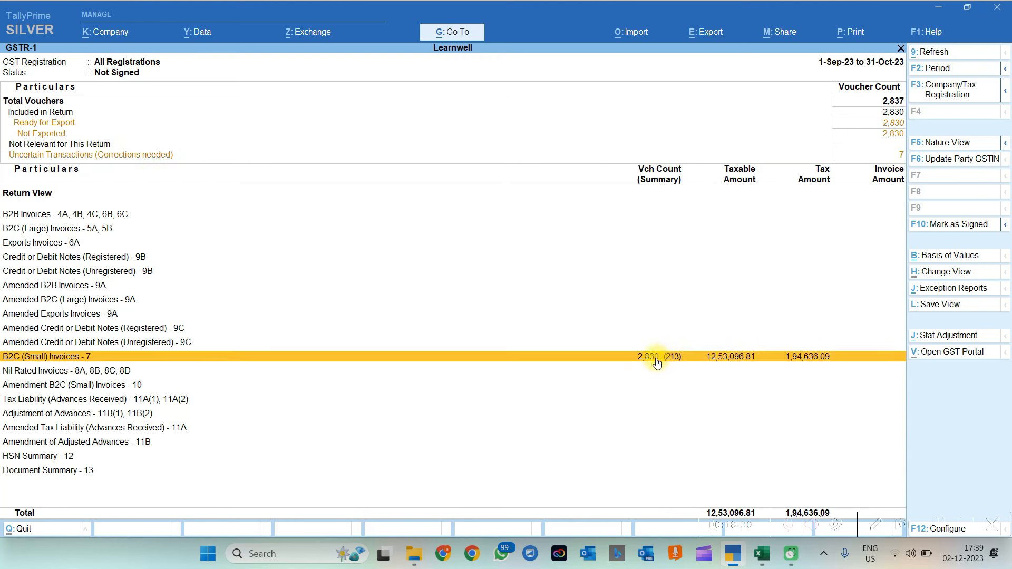
pyautogui.click(893, 153)
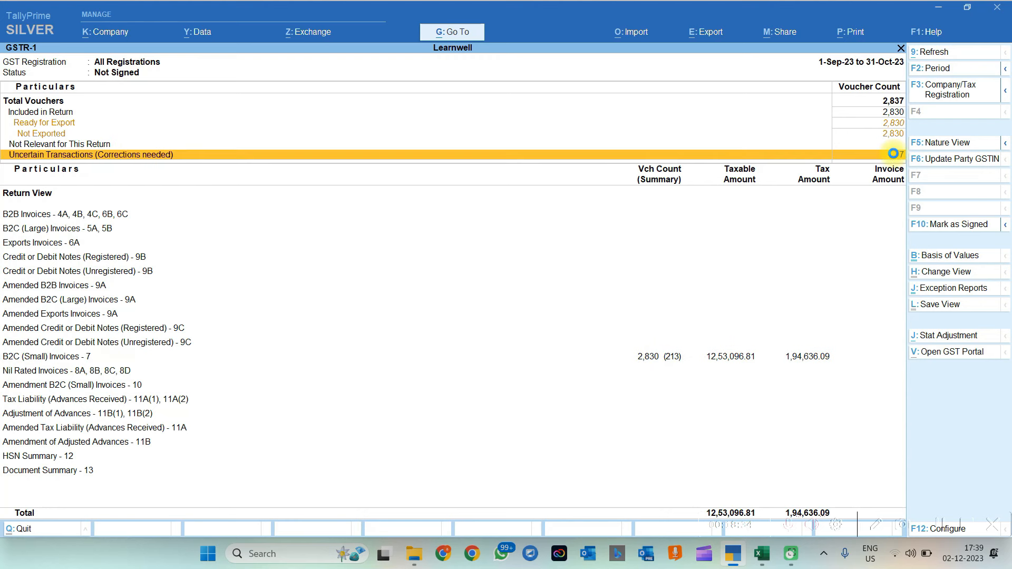
pyautogui.press('Return')
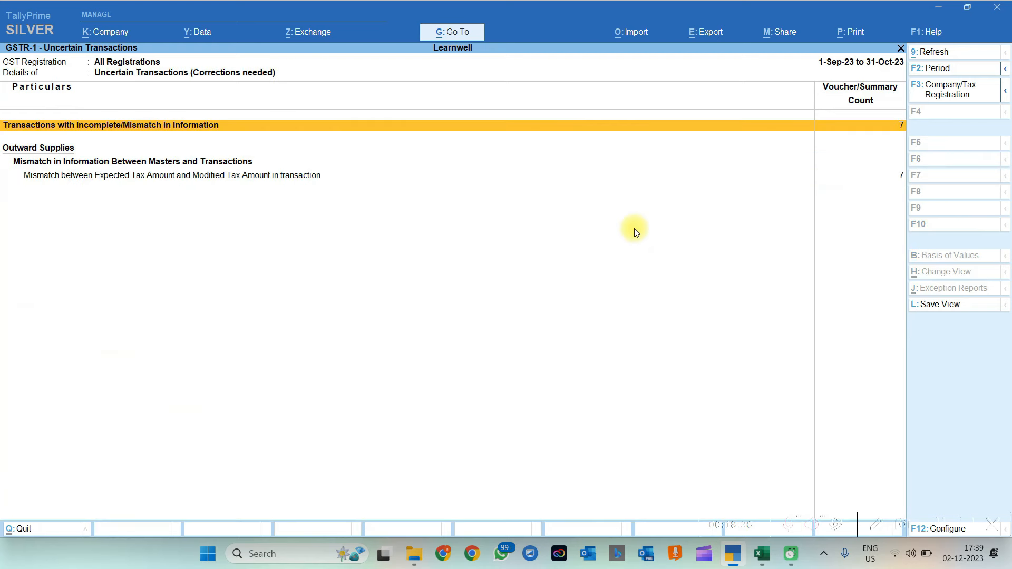
pyautogui.press('Down')
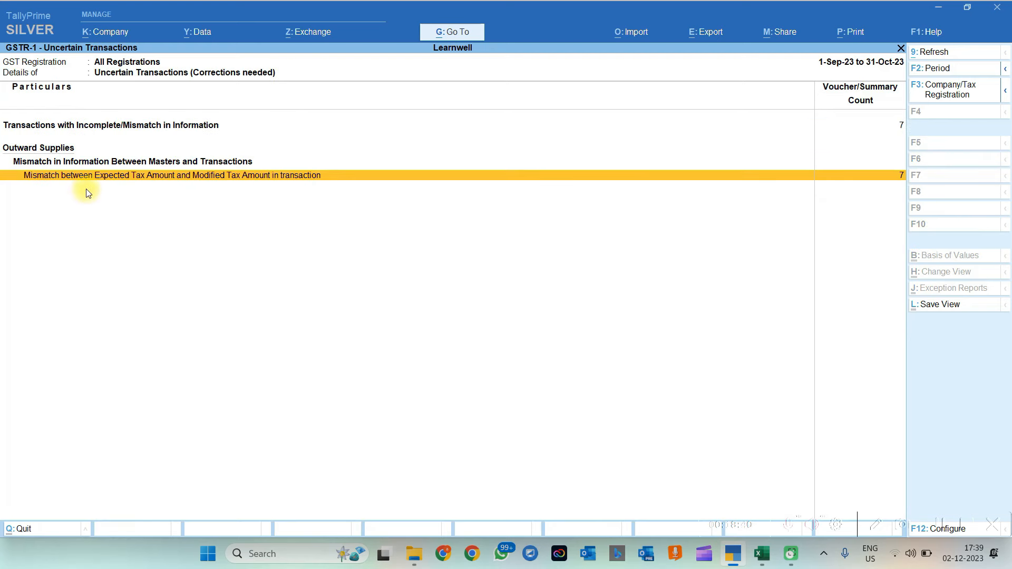
pyautogui.press('Return')
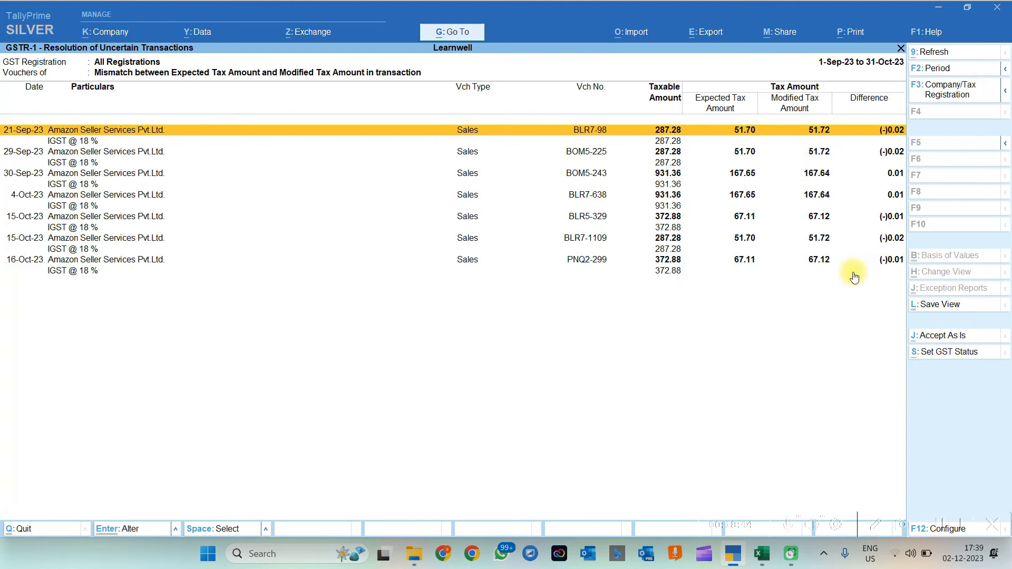
# Accept all the tax-mismatch vouchers as is for inclusion in the return and go back to the uncertain transactions.
pyautogui.hotkey('ctrl', 'space')
pyautogui.click(939, 335)
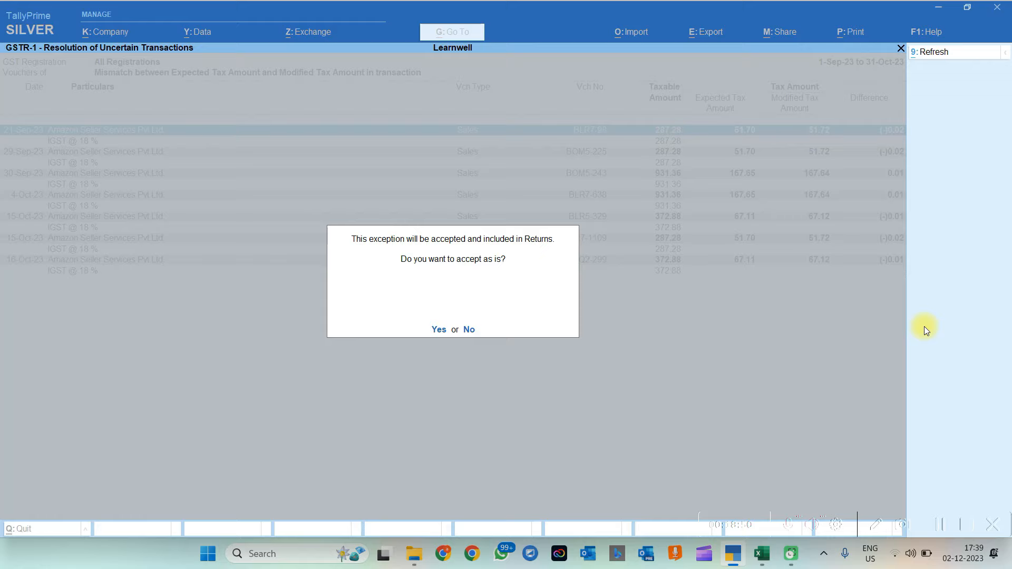
pyautogui.press('y')
pyautogui.press('Escape')
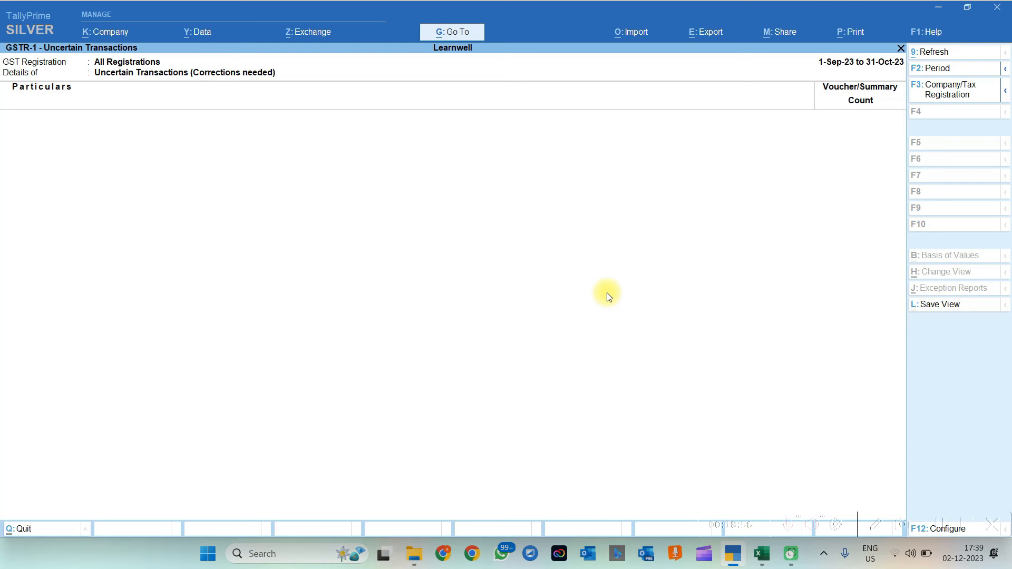
# Return from the uncertain transactions to the GSTR-1 overview and display the B2C (Small) Invoices - 7 summary.
pyautogui.press('Escape')
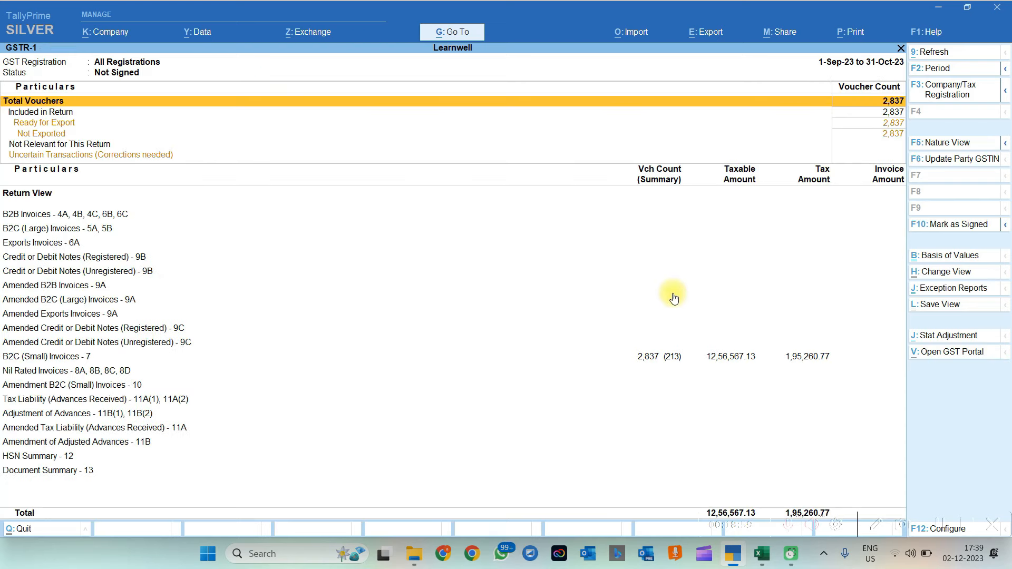
pyautogui.click(647, 356)
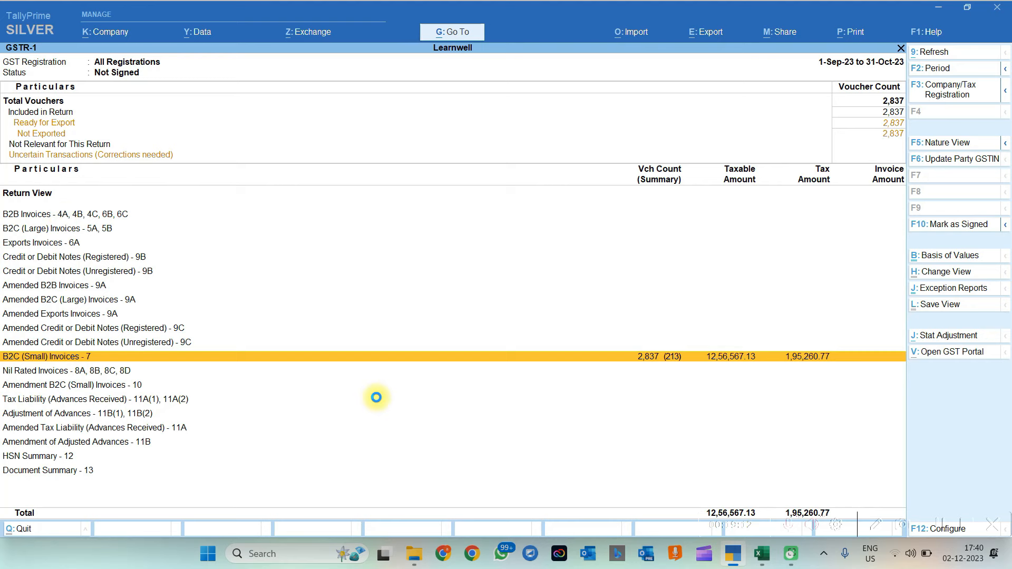
pyautogui.click(395, 363)
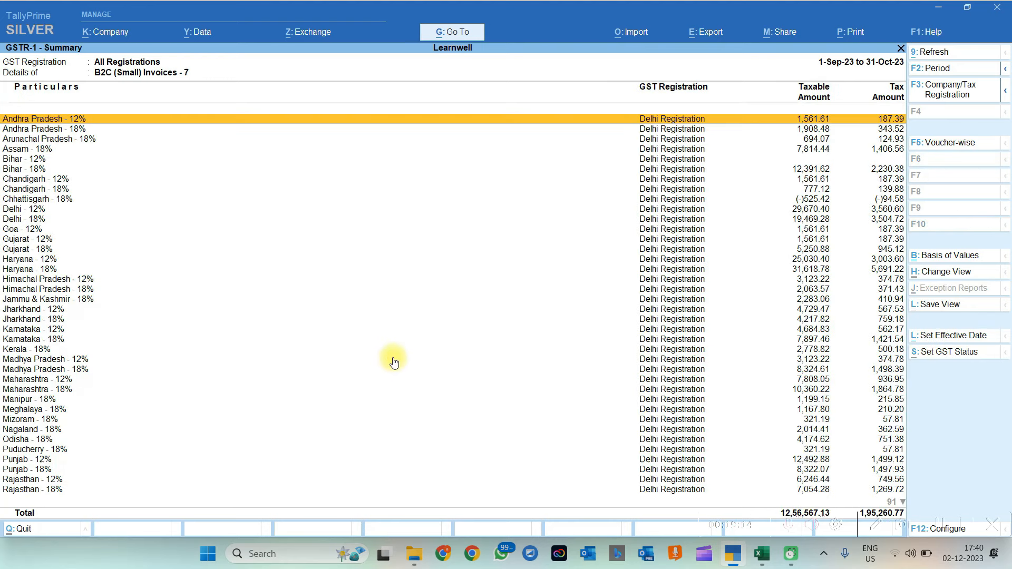
# Examine the state-wise and rate-wise taxable and tax amounts in the B2C (Small) summary across the Delhi, Karnataka and Maharashtra registrations.
pyautogui.scroll(-10, 685, 190)
pyautogui.scroll(3, 757, 184)
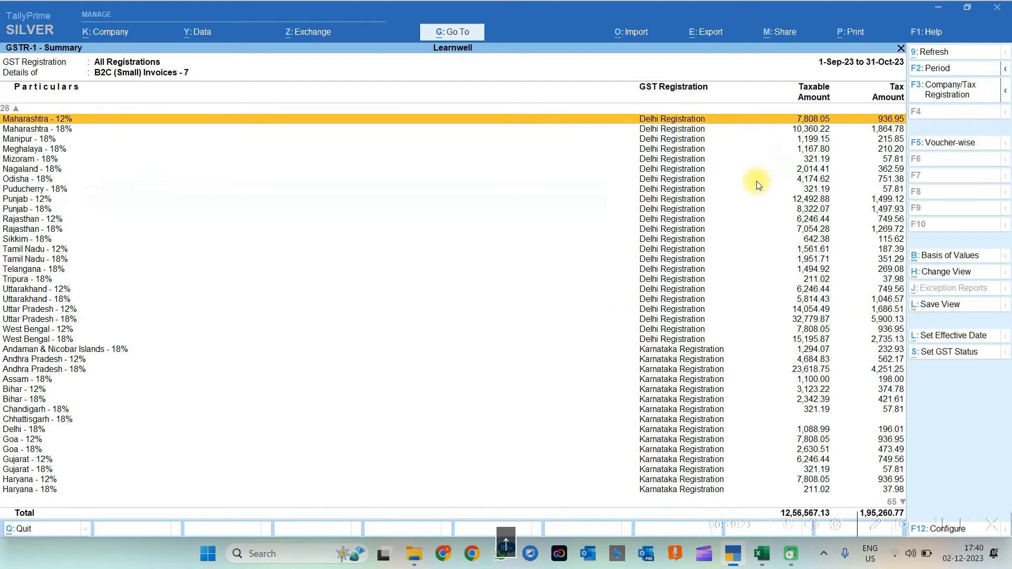
pyautogui.scroll(10, 757, 183)
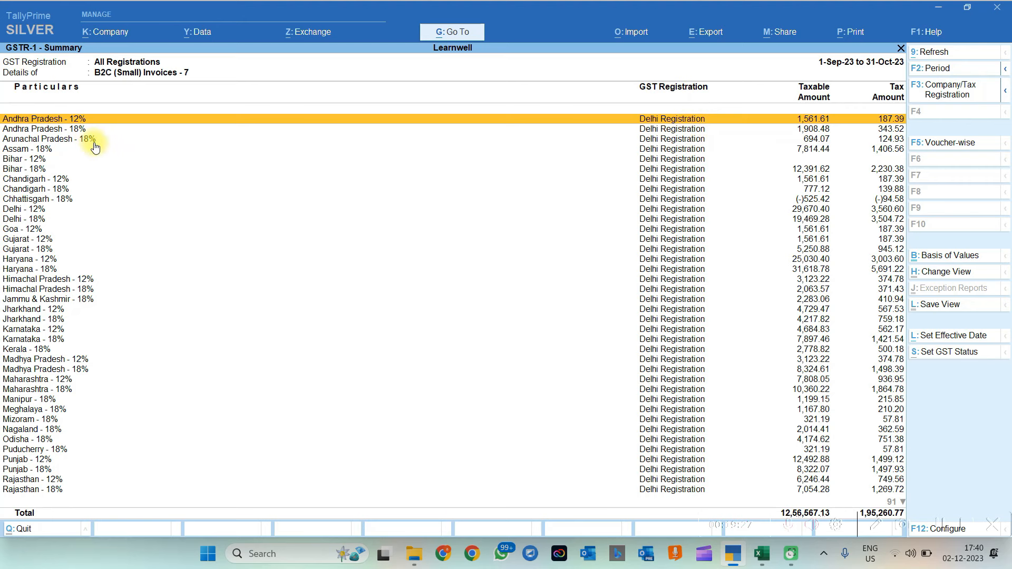
pyautogui.press('Down')
pyautogui.press('Down')
pyautogui.press('Down')
pyautogui.press('Down')
pyautogui.press('Down')
pyautogui.press('Down')
pyautogui.press('Down')
pyautogui.press('Down')
pyautogui.press('Down')
pyautogui.press('Down')
pyautogui.press('Down')
pyautogui.press('Down')
pyautogui.press('Down')
pyautogui.press('Down')
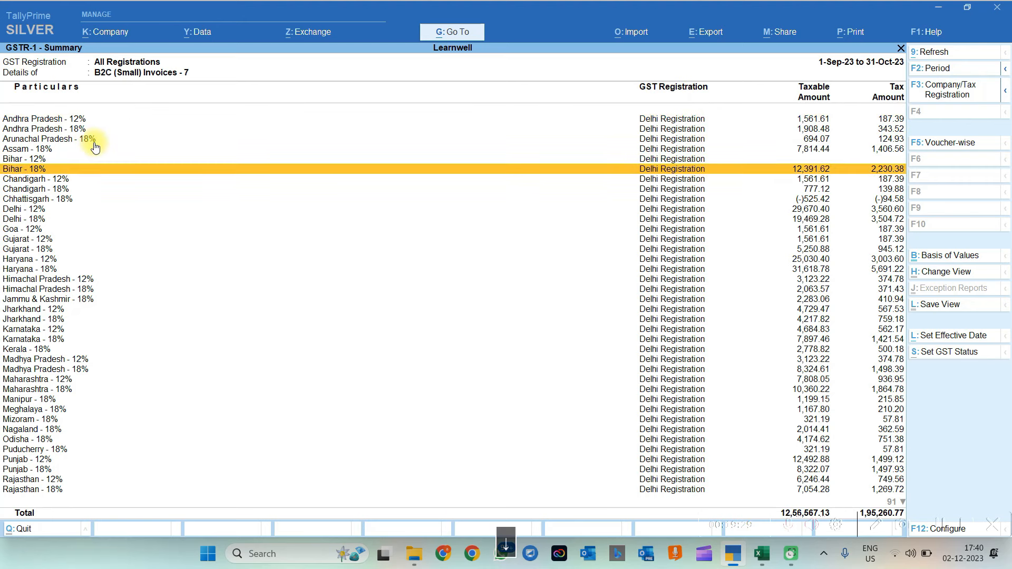
pyautogui.press('Down')
pyautogui.press('Down')
pyautogui.press('Down')
pyautogui.press('Down')
pyautogui.press('Down')
pyautogui.press('Down')
pyautogui.press('Down')
pyautogui.press('Down')
pyautogui.press('Down')
pyautogui.press('Down')
pyautogui.press('Down')
pyautogui.press('Down')
pyautogui.press('Down')
pyautogui.press('Down')
pyautogui.press('Down')
pyautogui.press('Down')
pyautogui.press('Down')
pyautogui.press('Down')
pyautogui.press('Down')
pyautogui.press('Down')
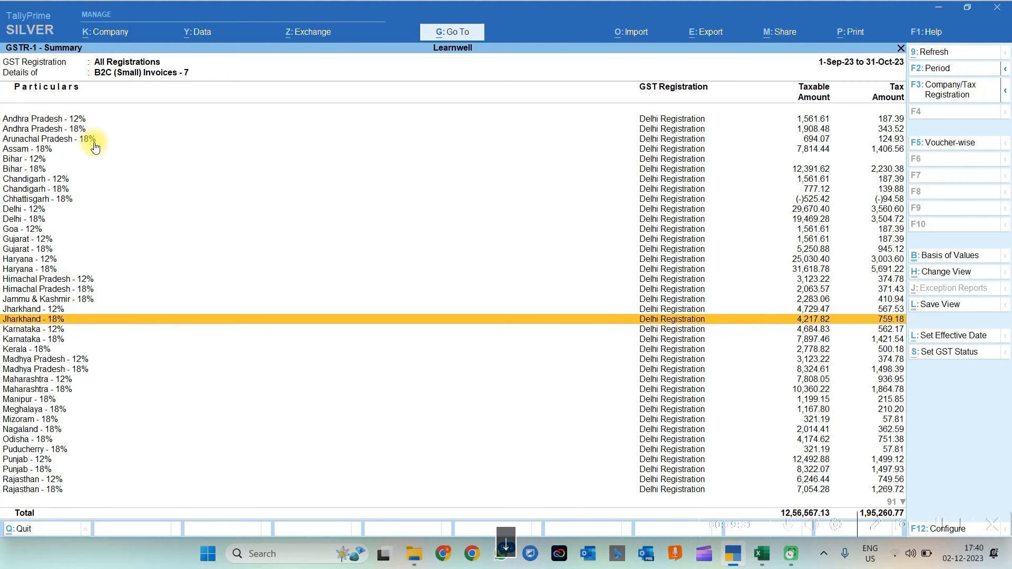
pyautogui.press('Down')
pyautogui.press('Down')
pyautogui.press('Down')
pyautogui.press('Down')
pyautogui.press('Down')
pyautogui.press('Down')
pyautogui.press('Down')
pyautogui.press('Down')
pyautogui.press('Down')
pyautogui.press('Down')
pyautogui.press('Down')
pyautogui.press('Down')
pyautogui.press('Down')
pyautogui.press('Down')
pyautogui.press('Down')
pyautogui.press('Down')
pyautogui.press('Down')
pyautogui.press('Down')
pyautogui.press('Down')
pyautogui.press('Down')
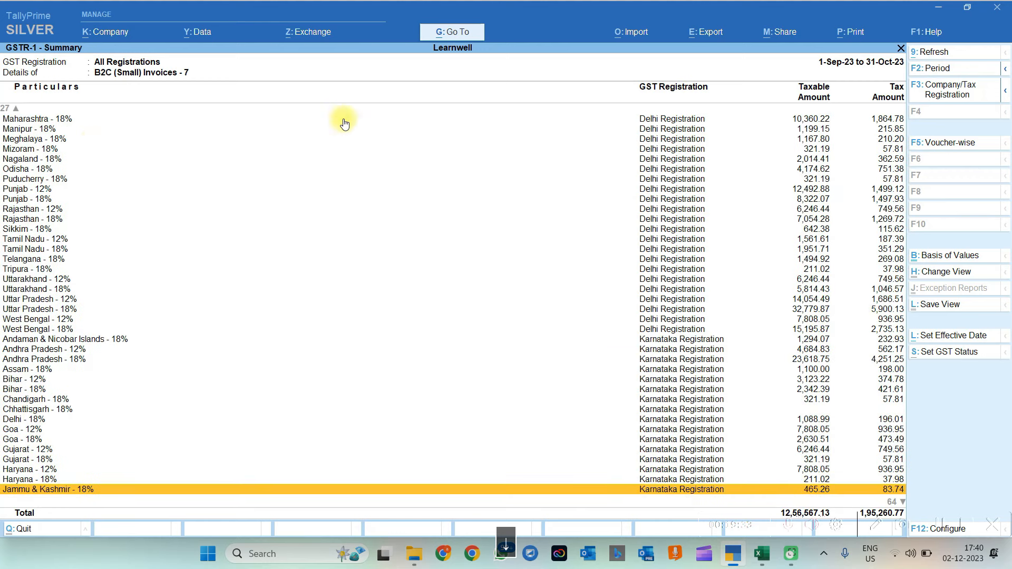
pyautogui.press('Down')
pyautogui.press('Down')
pyautogui.press('Down')
pyautogui.press('Down')
pyautogui.press('Down')
pyautogui.press('Down')
pyautogui.press('Down')
pyautogui.press('Down')
pyautogui.press('Down')
pyautogui.press('Down')
pyautogui.press('Down')
pyautogui.press('Down')
pyautogui.press('Down')
pyautogui.press('Down')
pyautogui.press('Down')
pyautogui.press('Down')
pyautogui.press('Down')
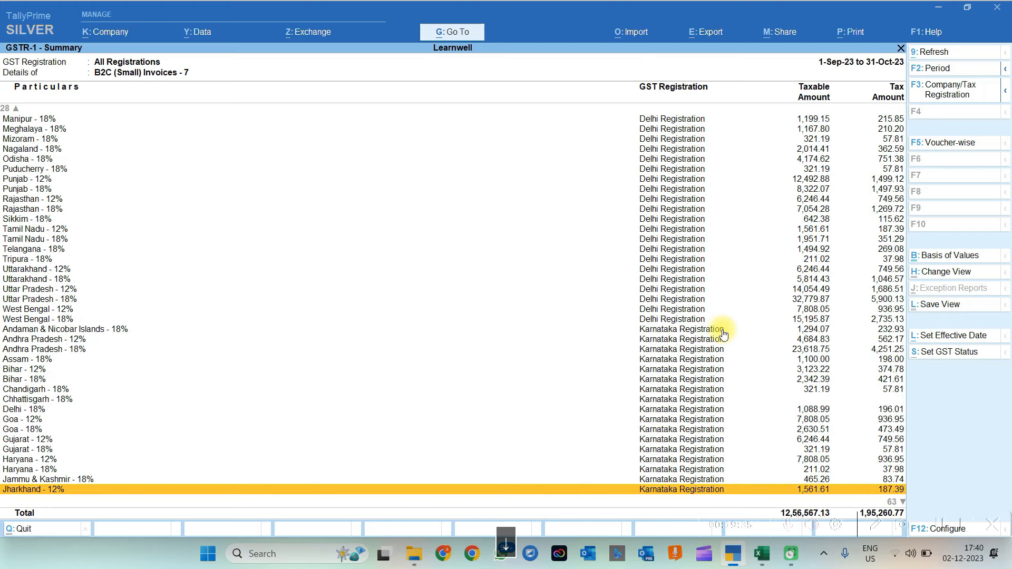
pyautogui.press('Down')
pyautogui.press('Down')
pyautogui.press('Down')
pyautogui.press('Down')
pyautogui.press('Down')
pyautogui.press('Down')
pyautogui.press('Down')
pyautogui.press('Down')
pyautogui.press('Down')
pyautogui.press('Down')
pyautogui.press('Down')
pyautogui.press('Down')
pyautogui.press('Down')
pyautogui.press('Down')
pyautogui.press('Down')
pyautogui.press('Down')
pyautogui.press('Down')
pyautogui.press('Down')
pyautogui.press('Down')
pyautogui.press('Down')
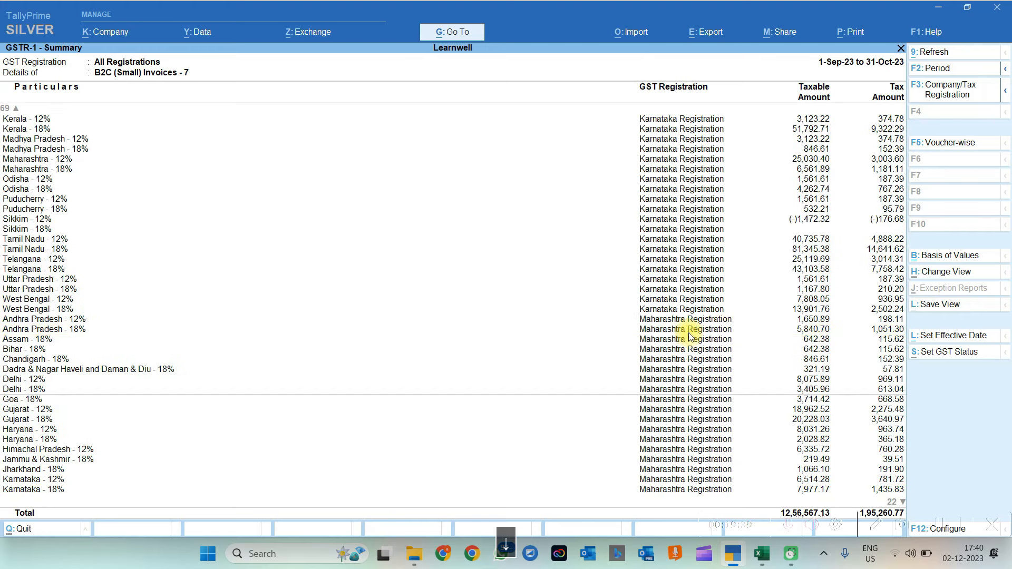
pyautogui.press('Down')
pyautogui.press('Down')
pyautogui.press('Down')
pyautogui.press('Down')
pyautogui.press('Down')
pyautogui.press('Down')
pyautogui.press('Down')
pyautogui.press('Down')
pyautogui.press('Down')
pyautogui.press('Down')
pyautogui.press('Down')
pyautogui.press('Down')
pyautogui.press('Down')
pyautogui.press('Down')
pyautogui.press('Down')
pyautogui.press('Down')
pyautogui.press('Down')
pyautogui.press('Down')
pyautogui.press('Down')
pyautogui.press('Down')
pyautogui.press('Down')
pyautogui.press('Down')
pyautogui.press('Up')
pyautogui.press('Up')
pyautogui.press('Up')
pyautogui.press('Up')
pyautogui.press('Up')
pyautogui.press('Up')
pyautogui.press('Up')
pyautogui.press('Up')
pyautogui.press('Up')
pyautogui.press('Up')
pyautogui.press('Up')
pyautogui.press('Up')
pyautogui.press('Up')
pyautogui.press('Up')
pyautogui.press('Up')
pyautogui.press('Up')
pyautogui.press('Up')
pyautogui.press('Up')
pyautogui.press('Up')
pyautogui.press('Up')
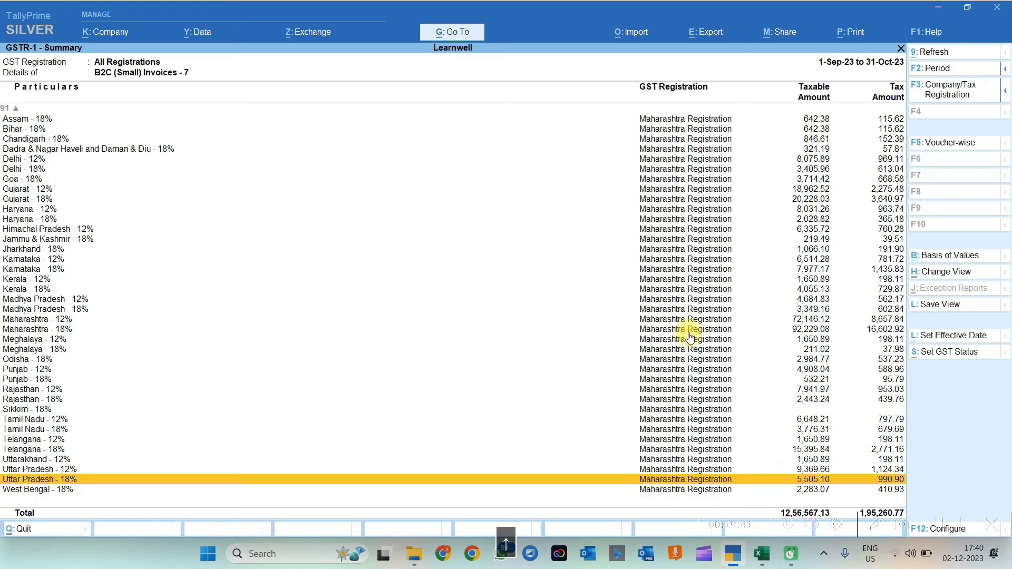
pyautogui.press('Up')
pyautogui.press('Up')
pyautogui.press('Up')
pyautogui.press('Up')
pyautogui.press('Up')
pyautogui.press('Up')
pyautogui.press('Up')
pyautogui.press('Up')
pyautogui.press('Up')
pyautogui.press('Up')
pyautogui.press('Up')
pyautogui.press('Up')
pyautogui.press('Up')
pyautogui.press('Up')
pyautogui.press('Up')
pyautogui.press('Up')
pyautogui.press('Up')
pyautogui.press('Up')
pyautogui.press('Up')
pyautogui.press('Up')
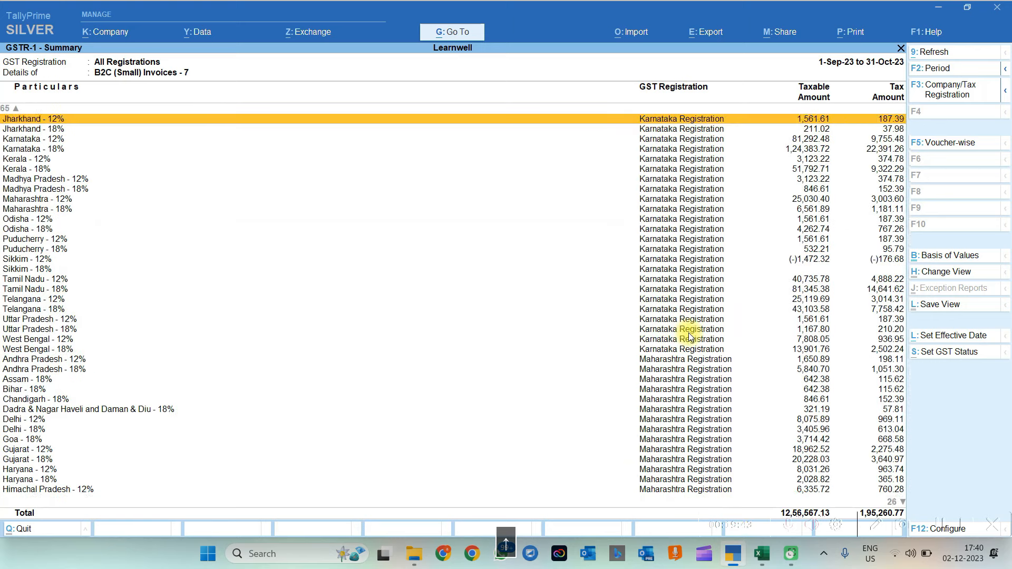
# Examine the Karnataka and Delhi rows of the B2C (Small) summary and view the company's list of tax registrations.
pyautogui.press('Up')
pyautogui.press('Up')
pyautogui.press('Up')
pyautogui.press('Up')
pyautogui.press('Up')
pyautogui.press('Up')
pyautogui.press('Up')
pyautogui.press('Up')
pyautogui.press('Up')
pyautogui.press('Up')
pyautogui.press('Up')
pyautogui.press('Up')
pyautogui.press('Up')
pyautogui.press('Up')
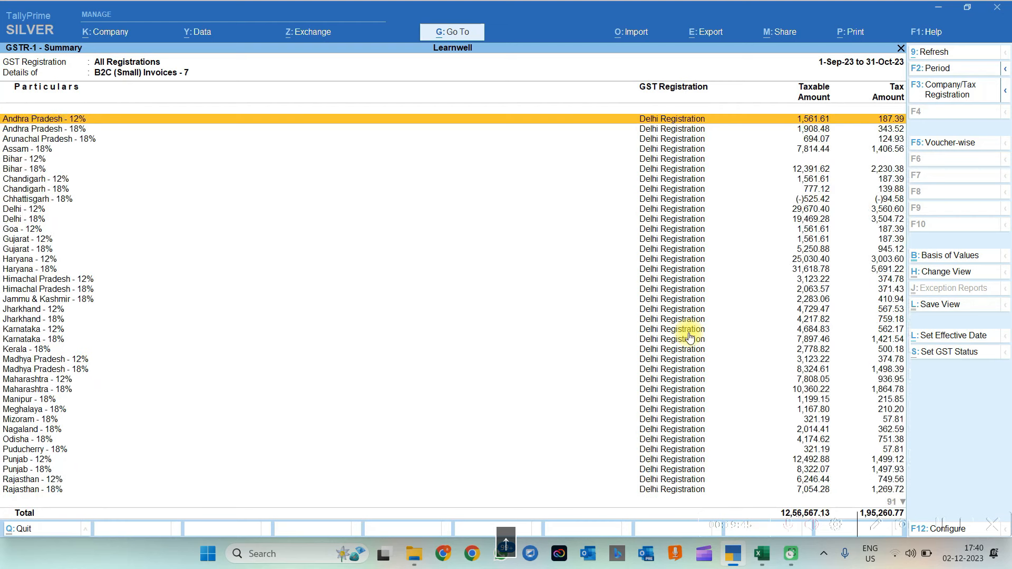
pyautogui.click(954, 89)
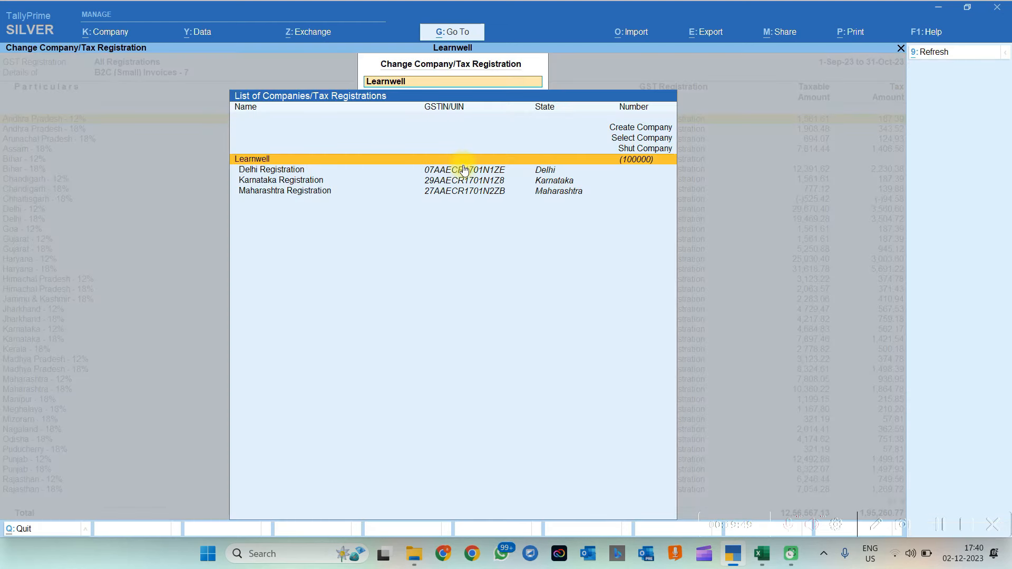
pyautogui.press('Return')
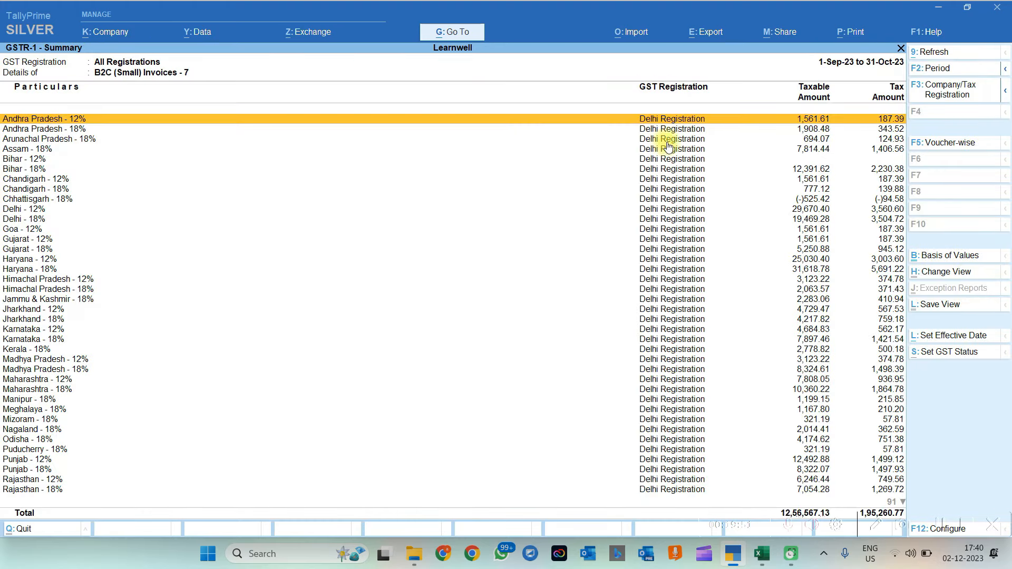
# Display the individual vouchers behind the Bihar - 18% row of the Delhi Registration.
pyautogui.click(694, 159)
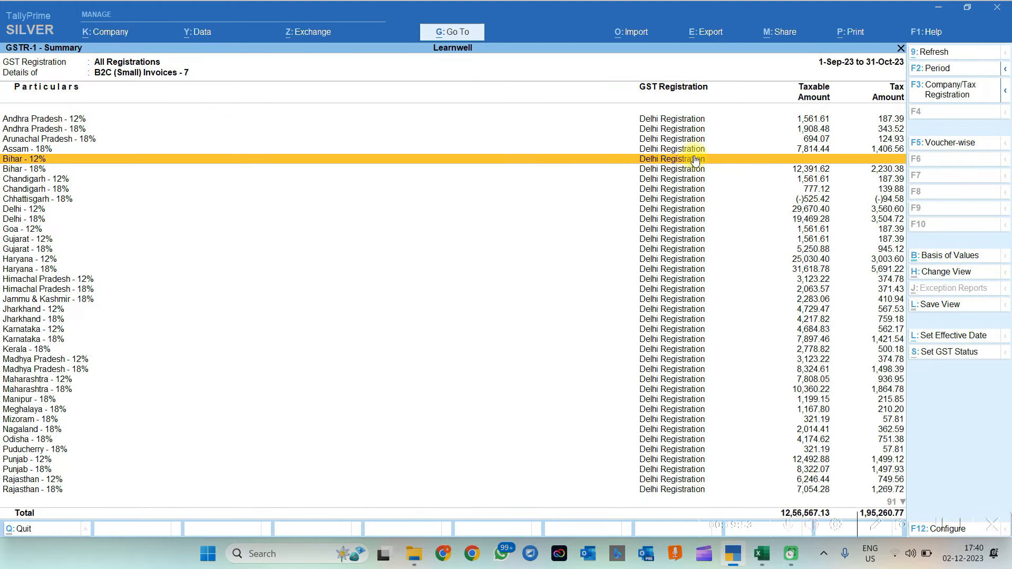
pyautogui.press('Down')
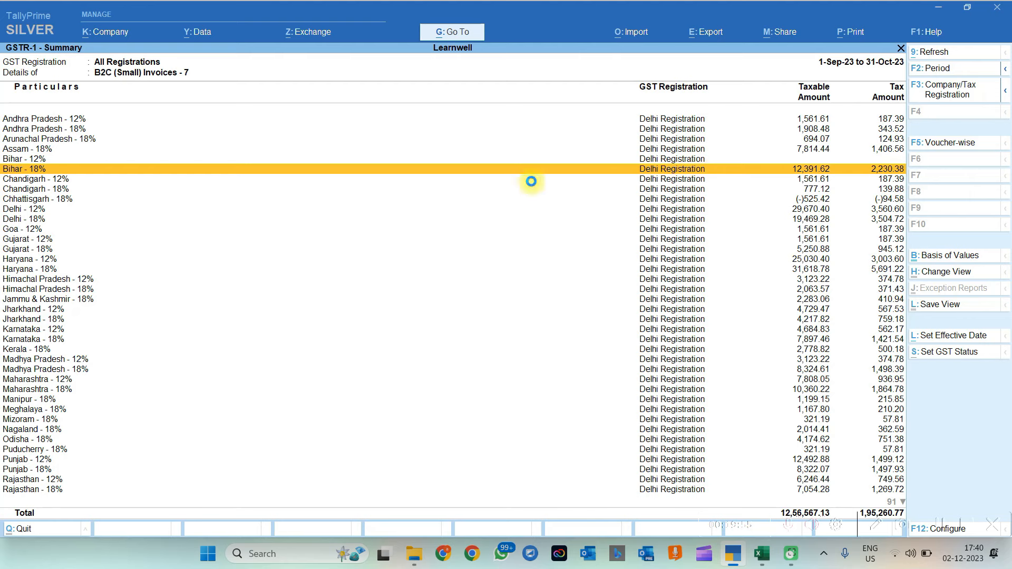
pyautogui.press('Return')
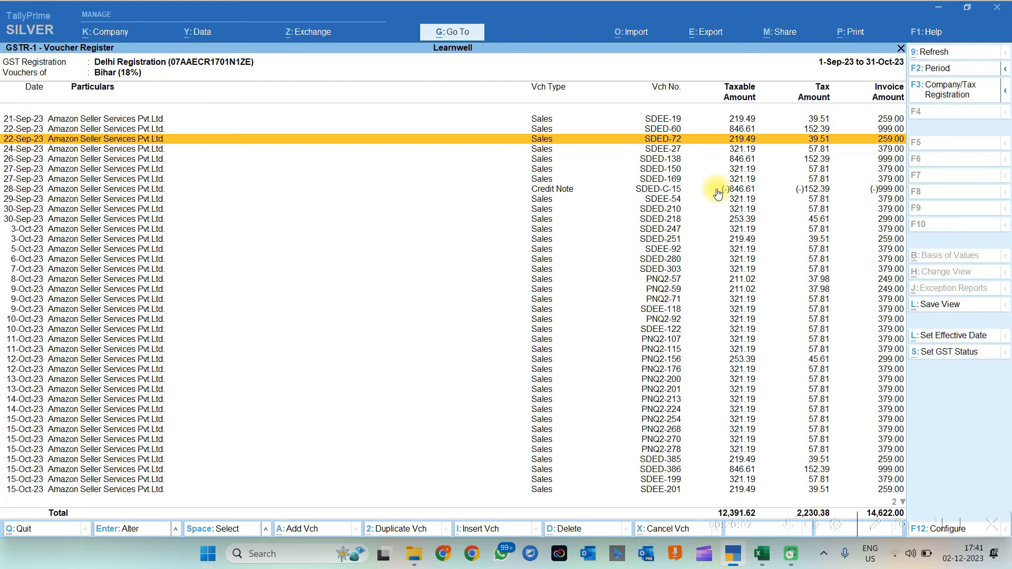
# Leave the voucher register and the GSTR-1 reports and return to the Gateway of Tally.
pyautogui.press('Escape')
pyautogui.press('Escape')
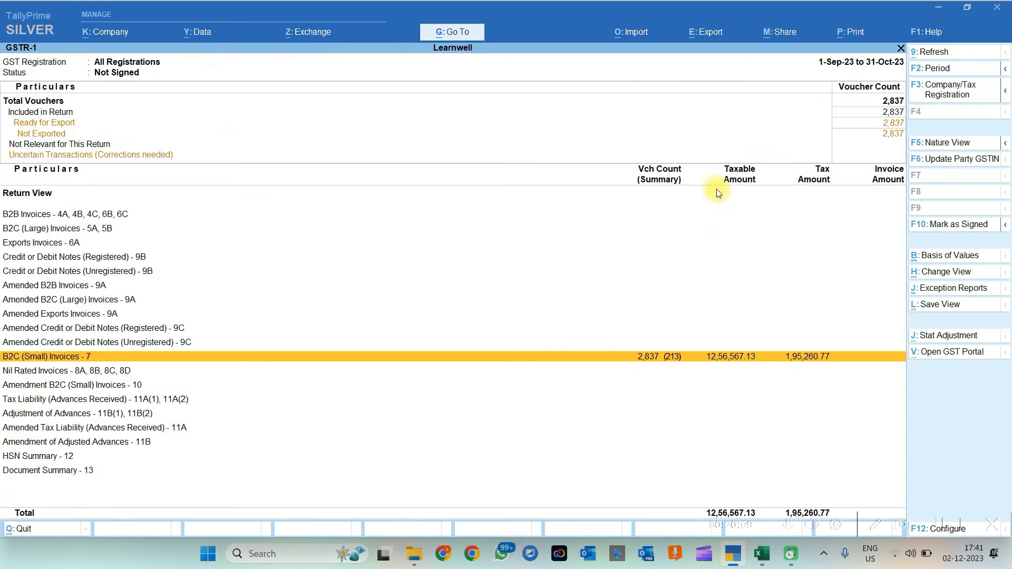
pyautogui.press('Escape')
pyautogui.press('Escape')
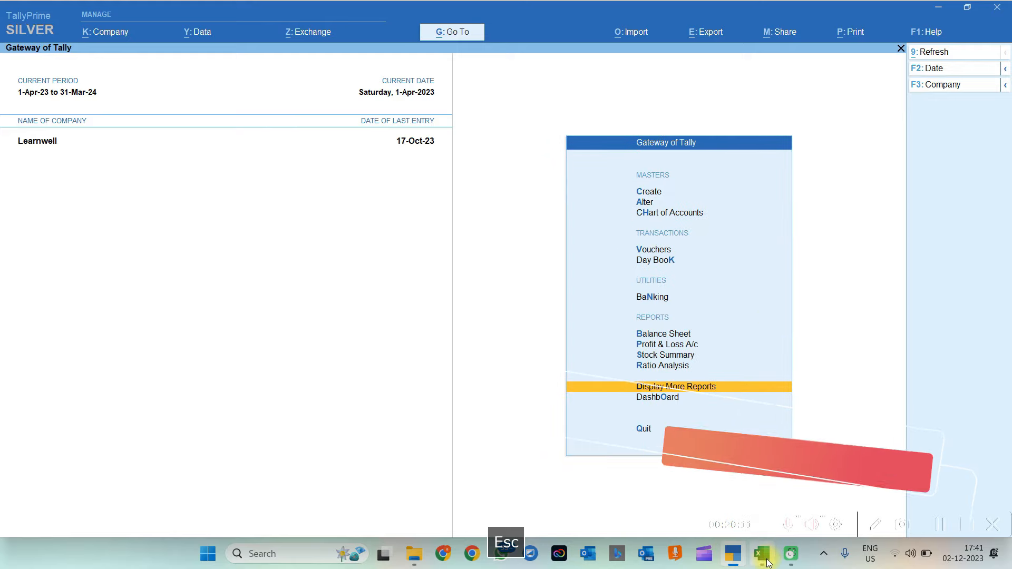
# Switch to the Excel2Tally workbook in Excel and clear the existing data from the DataSheet sheet.
pyautogui.hotkey('alt', 'Tab')
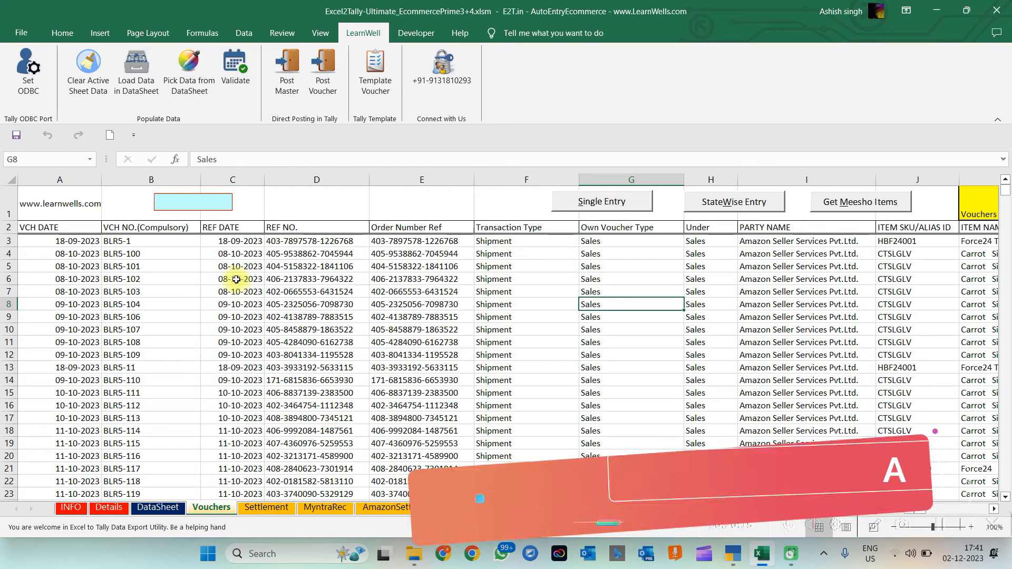
pyautogui.click(162, 512)
pyautogui.click(168, 290)
pyautogui.click(93, 81)
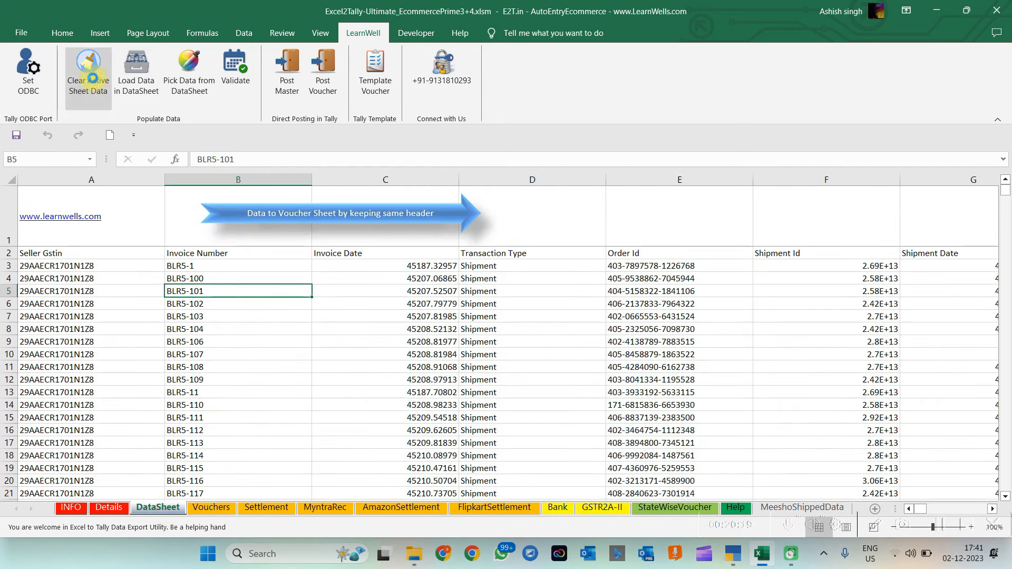
pyautogui.click(137, 83)
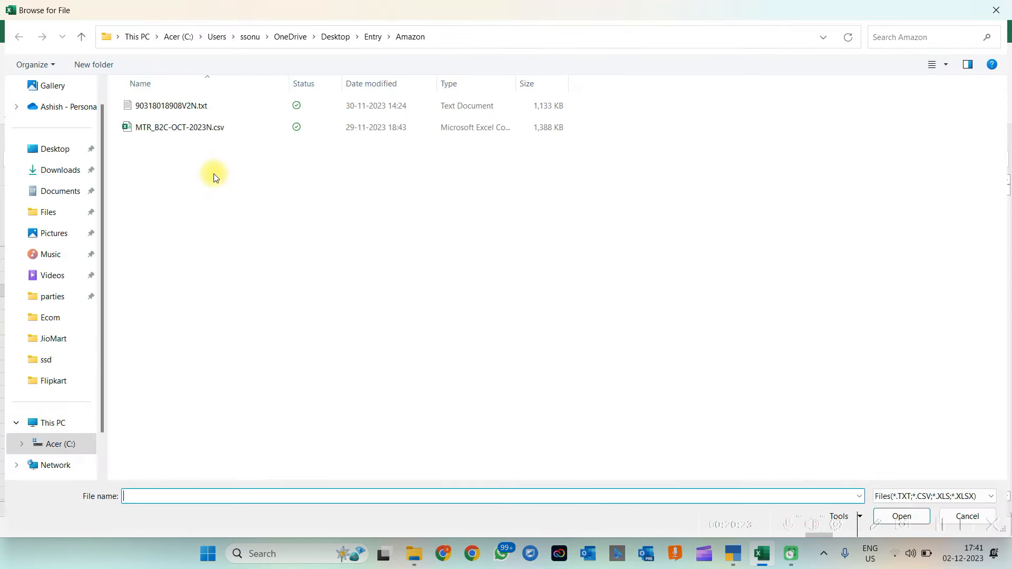
pyautogui.click(171, 105)
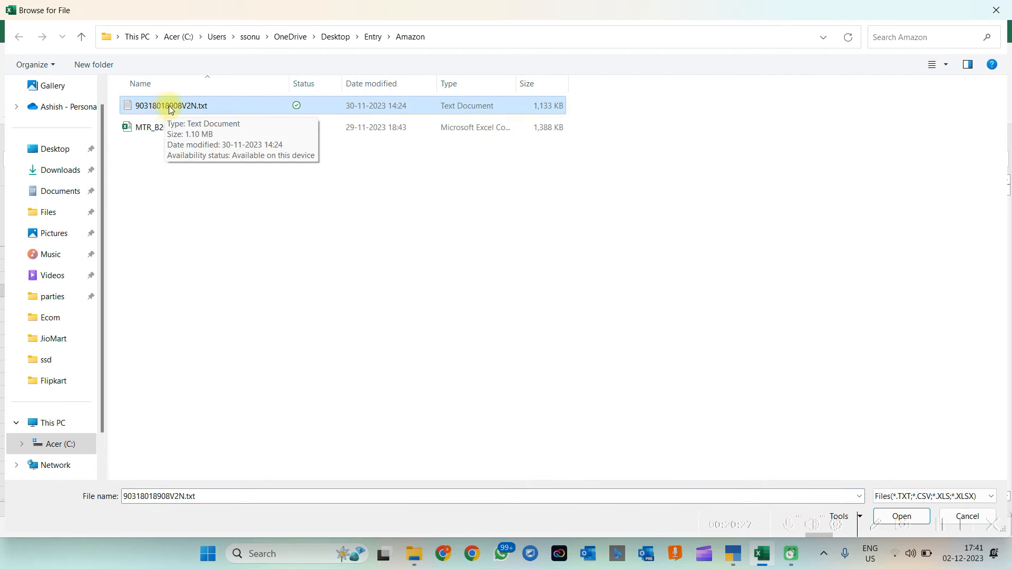
pyautogui.click(171, 104)
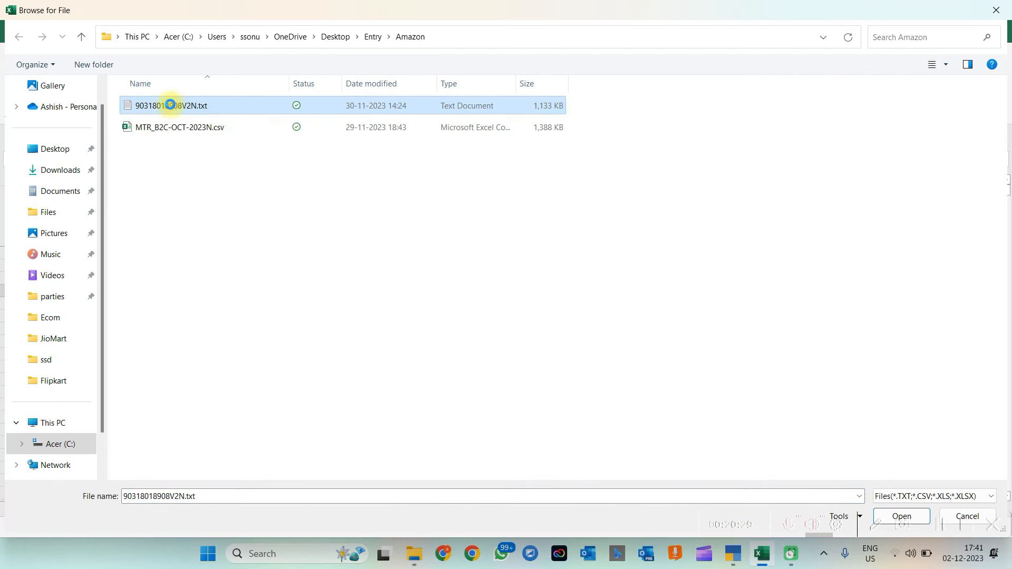
pyautogui.hotkey('shift', 'F10')
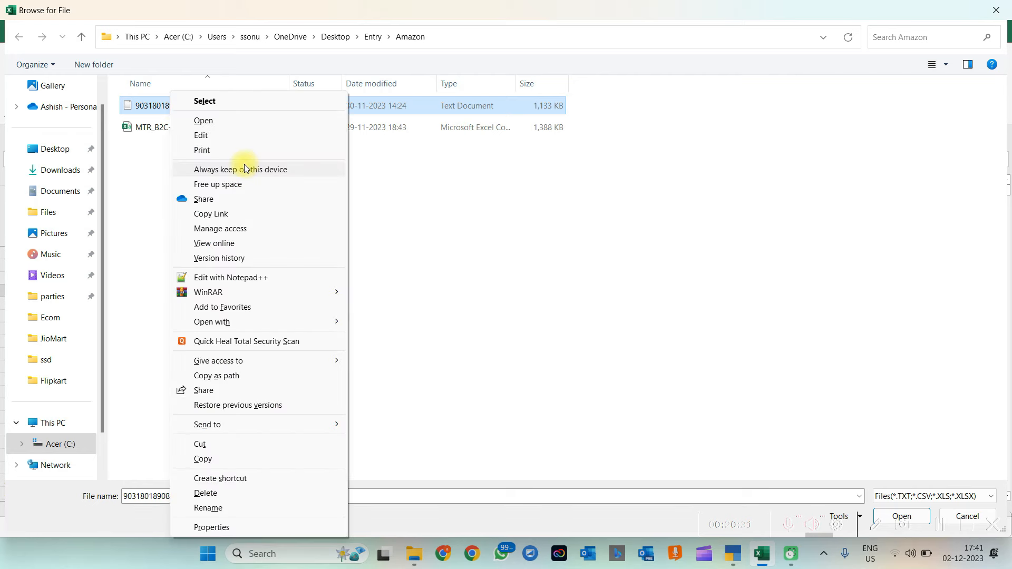
pyautogui.click(206, 121)
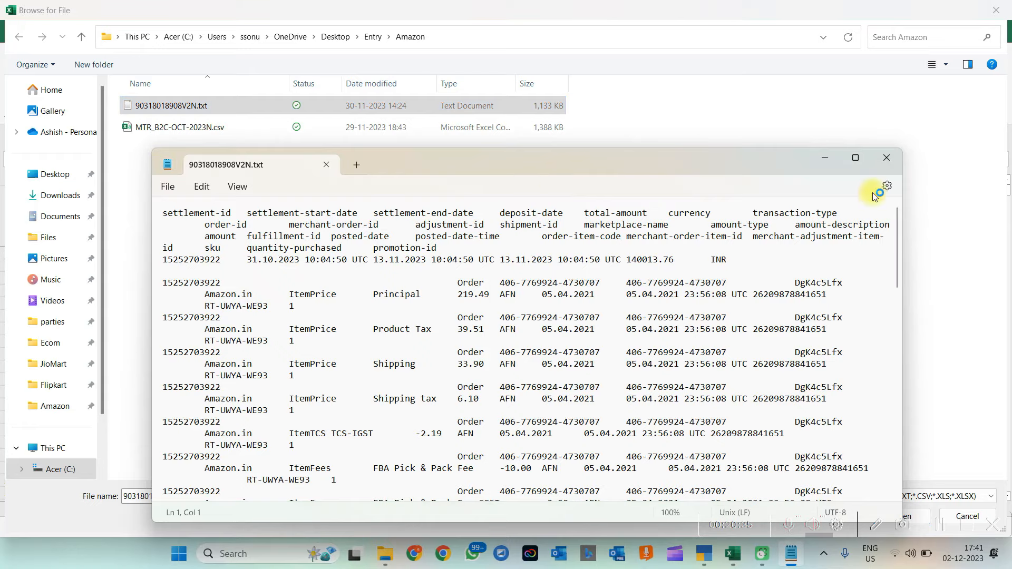
pyautogui.moveTo(898, 233); pyautogui.dragTo(898, 408)
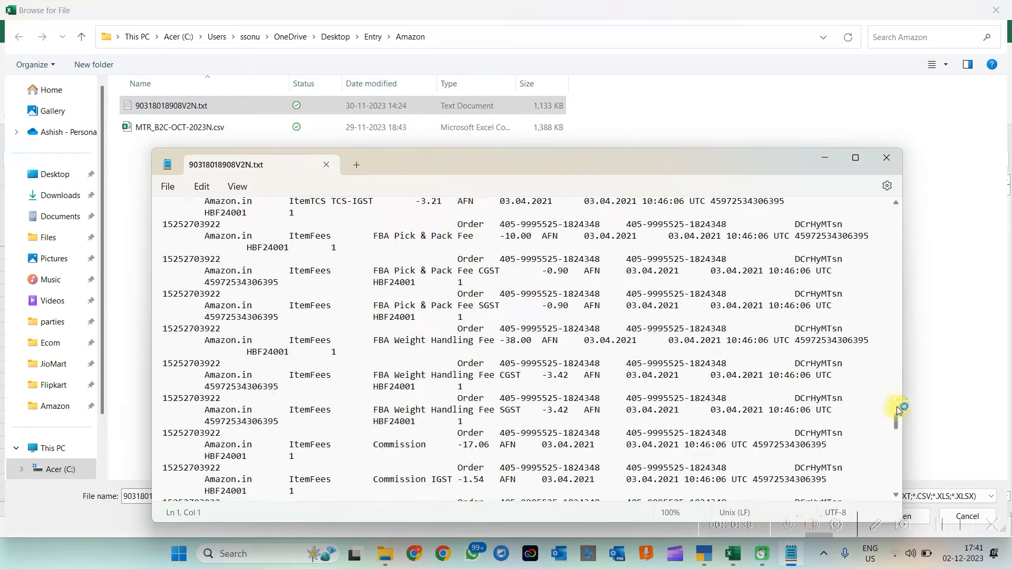
pyautogui.click(878, 159)
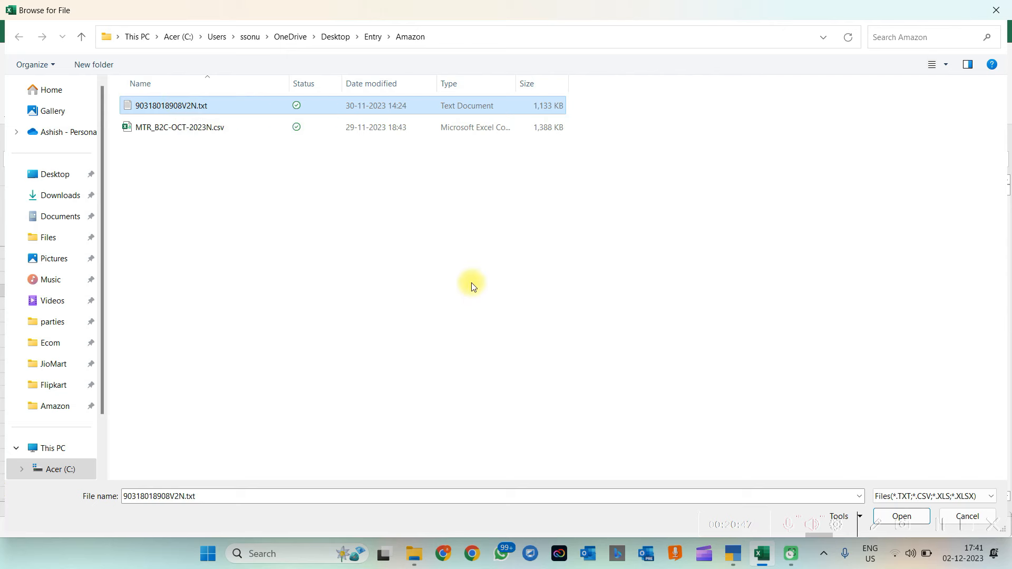
pyautogui.click(943, 490)
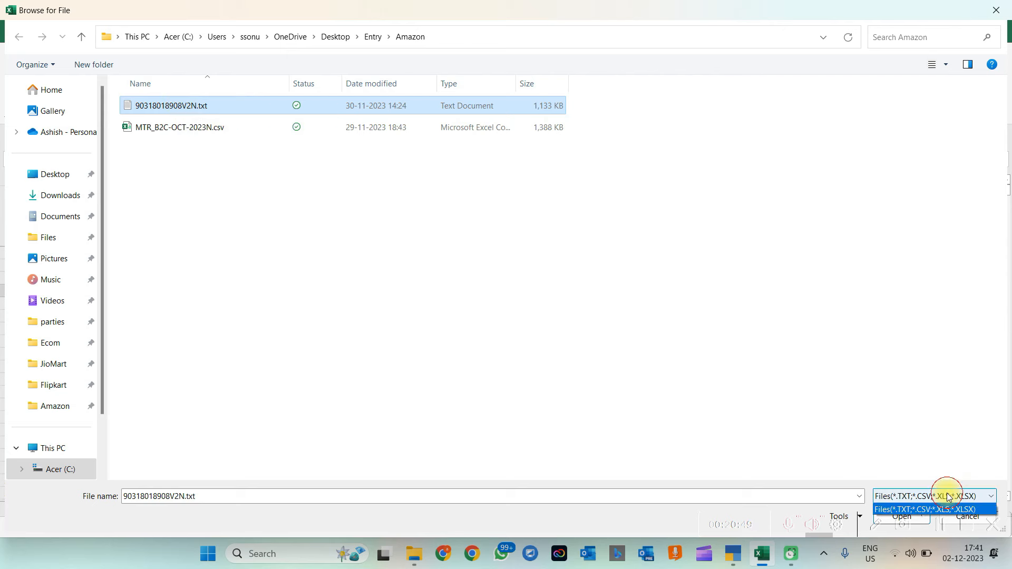
pyautogui.click(523, 328)
pyautogui.click(195, 104)
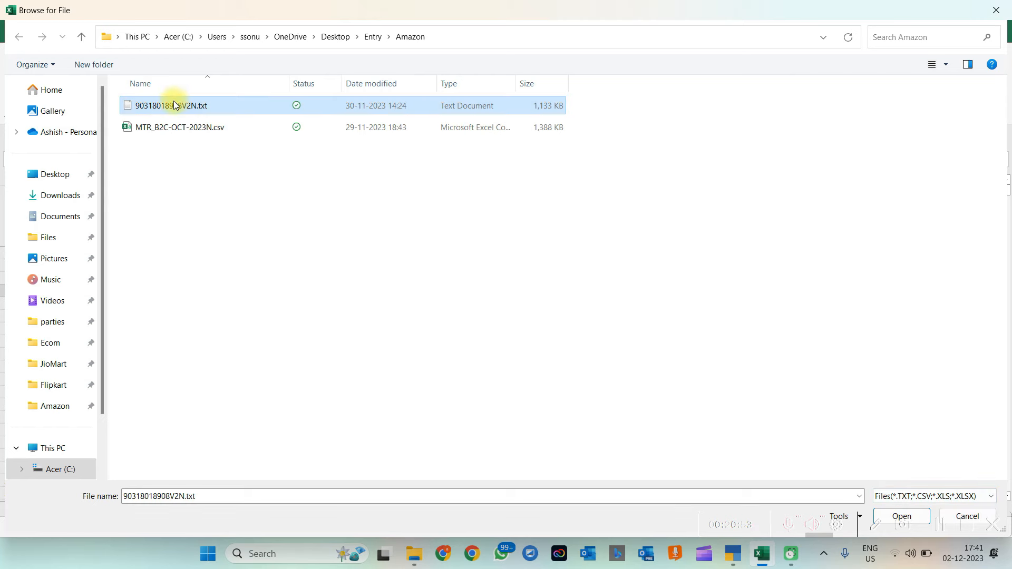
pyautogui.doubleClick(173, 105)
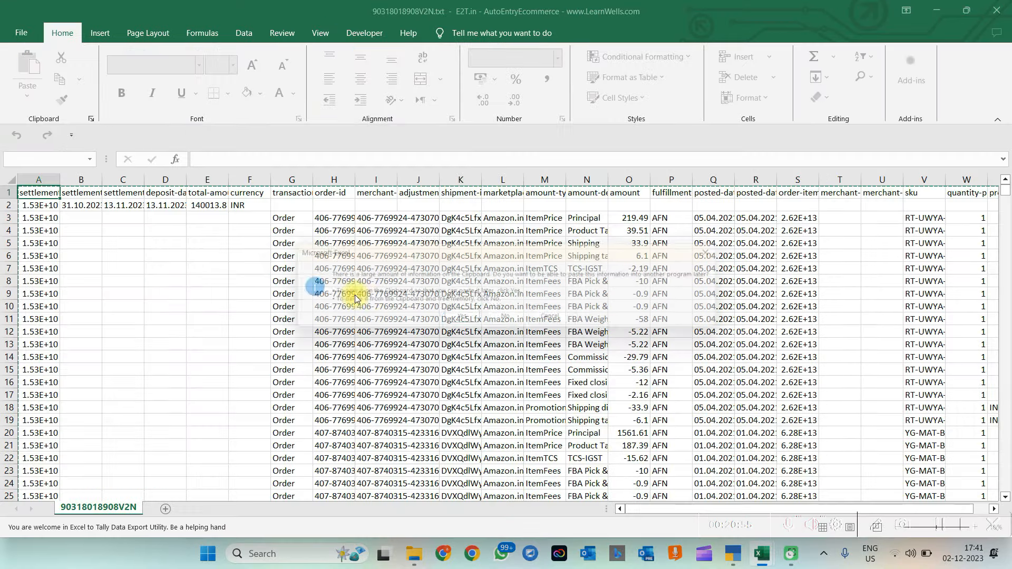
pyautogui.click(509, 319)
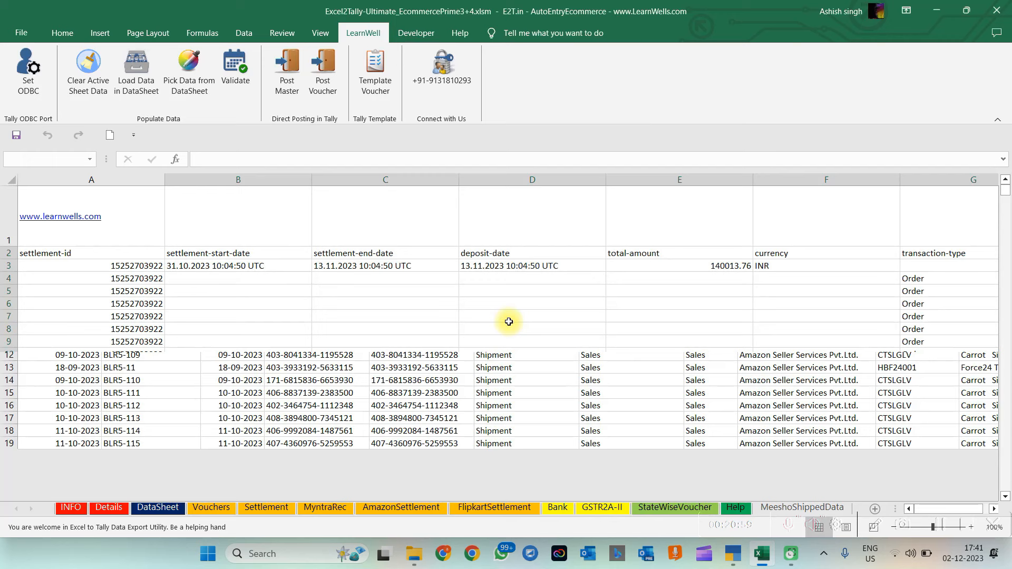
# Check the settlement's total amount in DataSheet and populate the AmazonSettlement sheet with the DataSheet data.
pyautogui.click(319, 314)
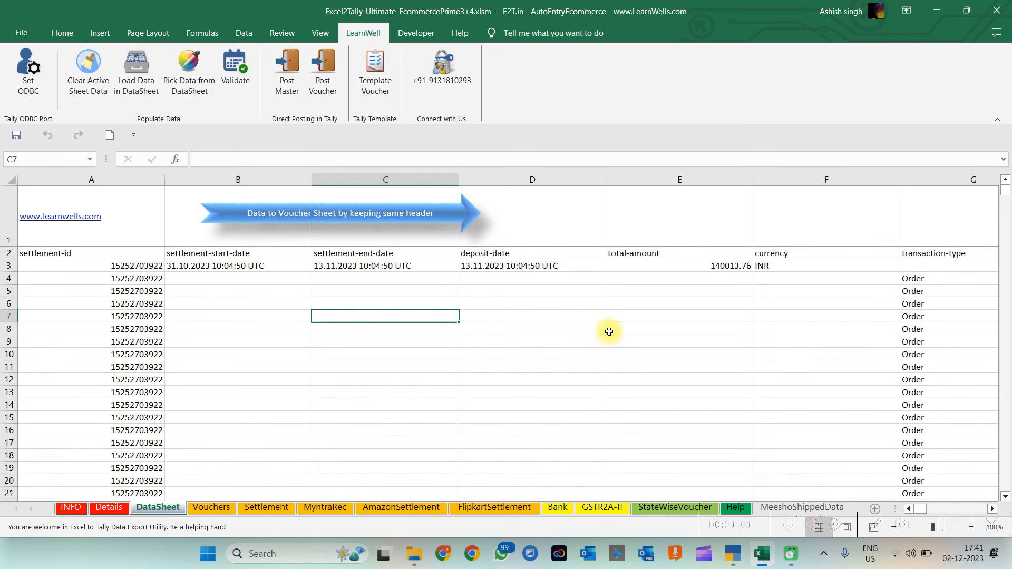
pyautogui.click(696, 269)
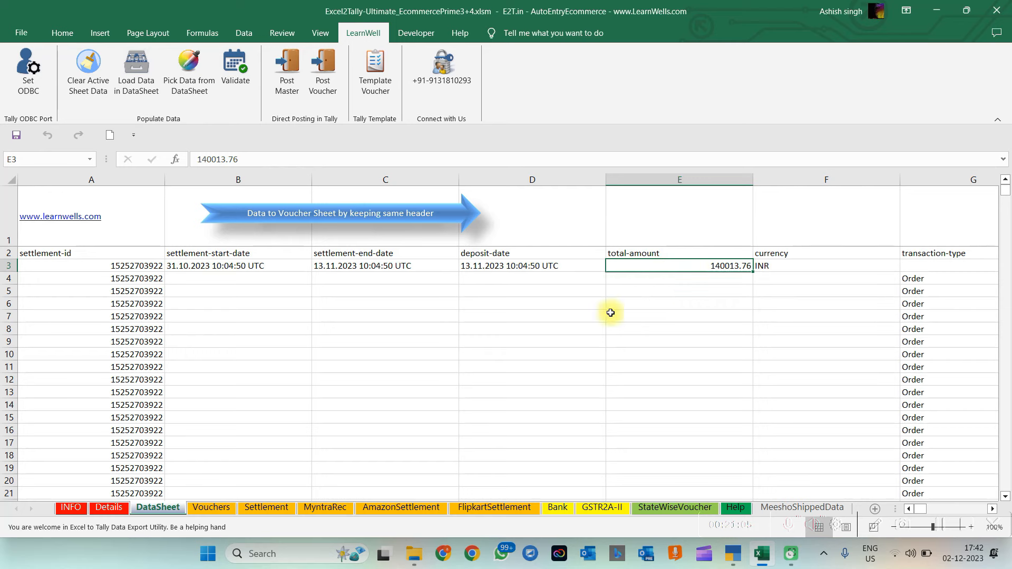
pyautogui.click(442, 508)
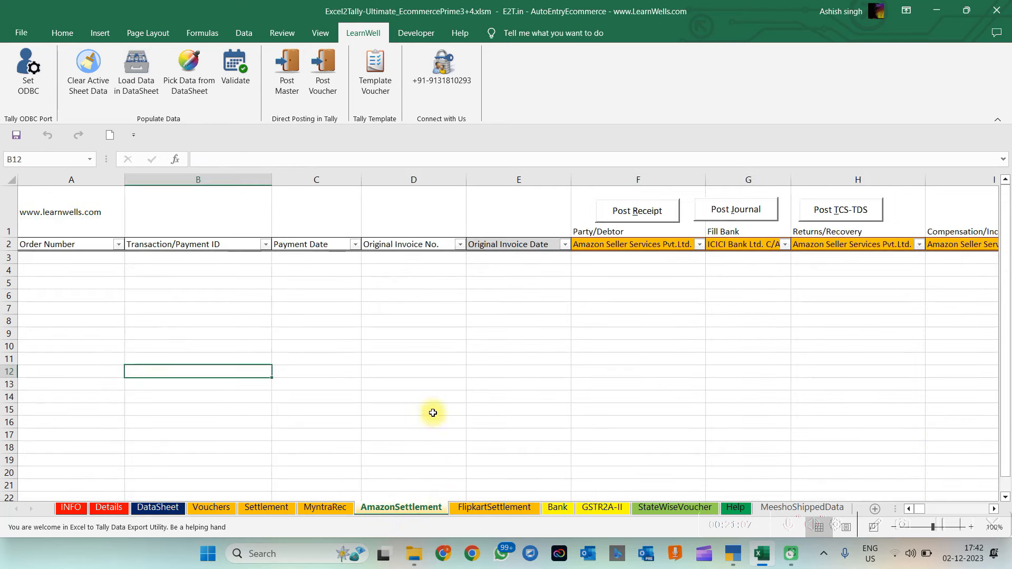
pyautogui.click(430, 387)
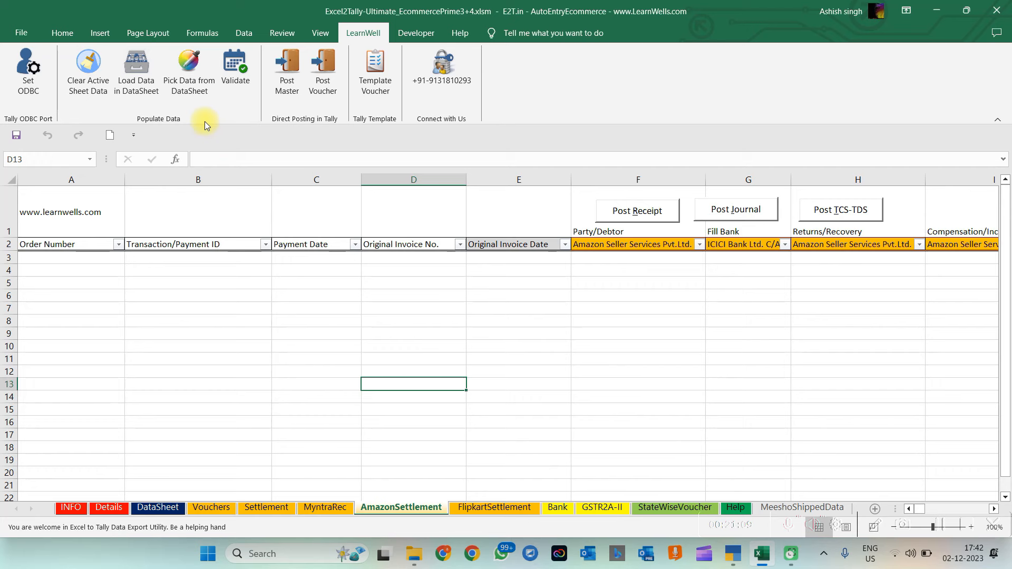
pyautogui.click(182, 81)
pyautogui.click(414, 295)
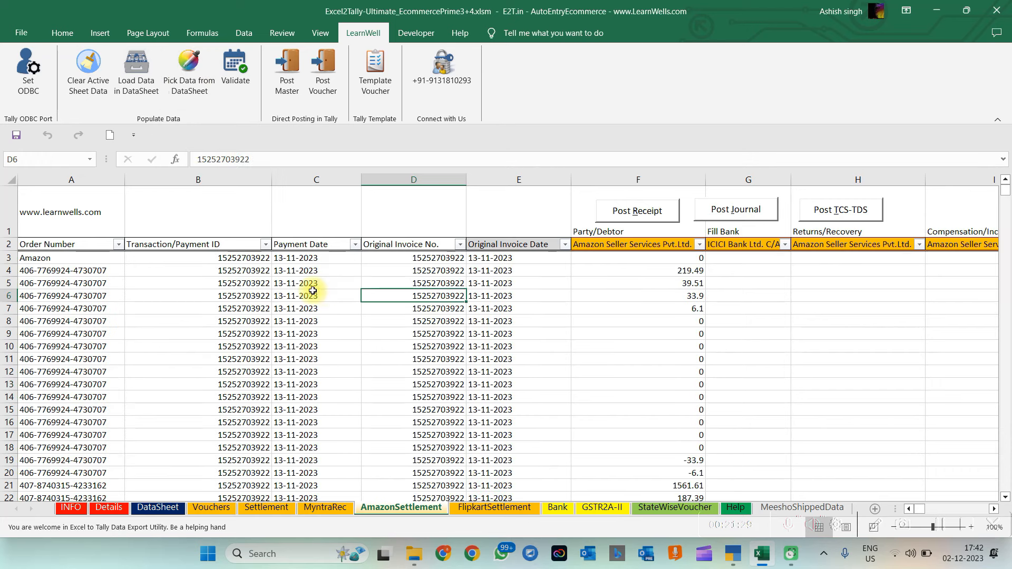
# Examine the AmazonSettlement columns from payment date through TCS/TDS, charges and expenses, and GST to round-off.
pyautogui.click(291, 285)
pyautogui.press('Right')
pyautogui.press('Right')
pyautogui.press('Right')
pyautogui.press('Right')
pyautogui.press('Right')
pyautogui.press('Right')
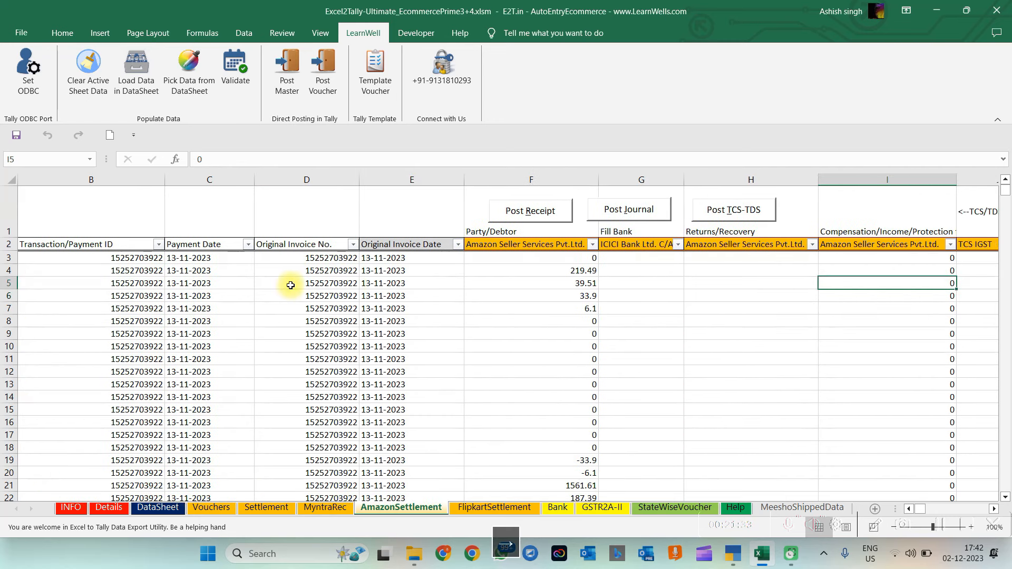
pyautogui.press('Right')
pyautogui.press('Right')
pyautogui.press('Right')
pyautogui.press('Right')
pyautogui.press('Right')
pyautogui.press('Right')
pyautogui.press('Right')
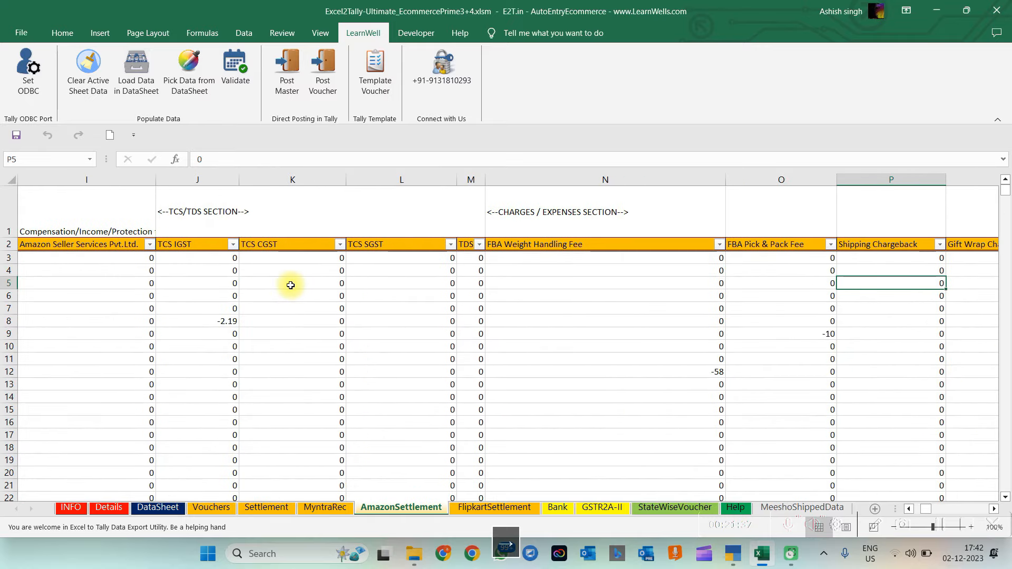
pyautogui.press('Right')
pyautogui.press('Right')
pyautogui.press('Right')
pyautogui.press('Right')
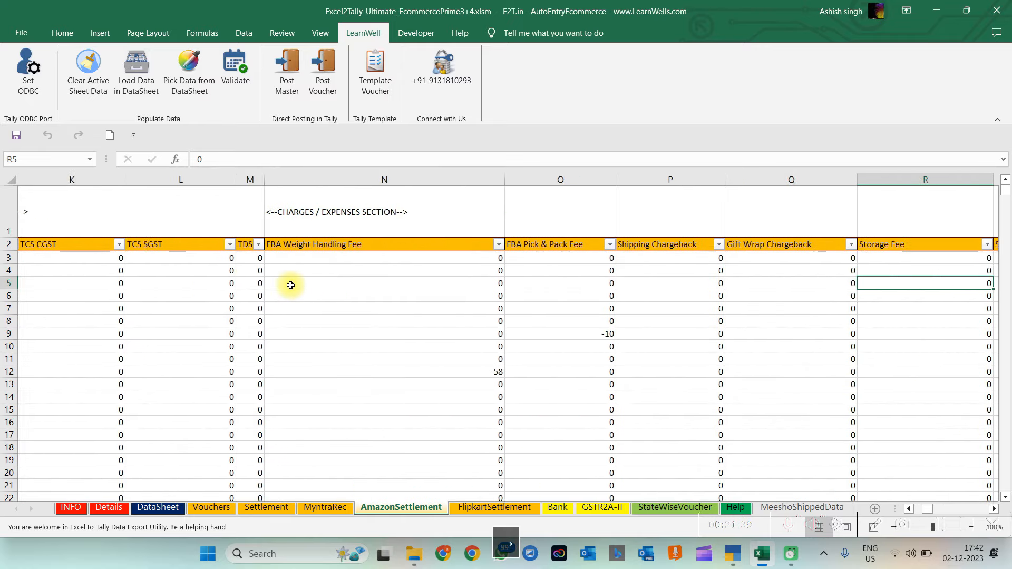
pyautogui.press('Right')
pyautogui.press('Right')
pyautogui.press('Right')
pyautogui.press('Right')
pyautogui.press('Right')
pyautogui.press('Right')
pyautogui.press('Right')
pyautogui.press('Right')
pyautogui.press('Right')
pyautogui.press('Right')
pyautogui.press('Right')
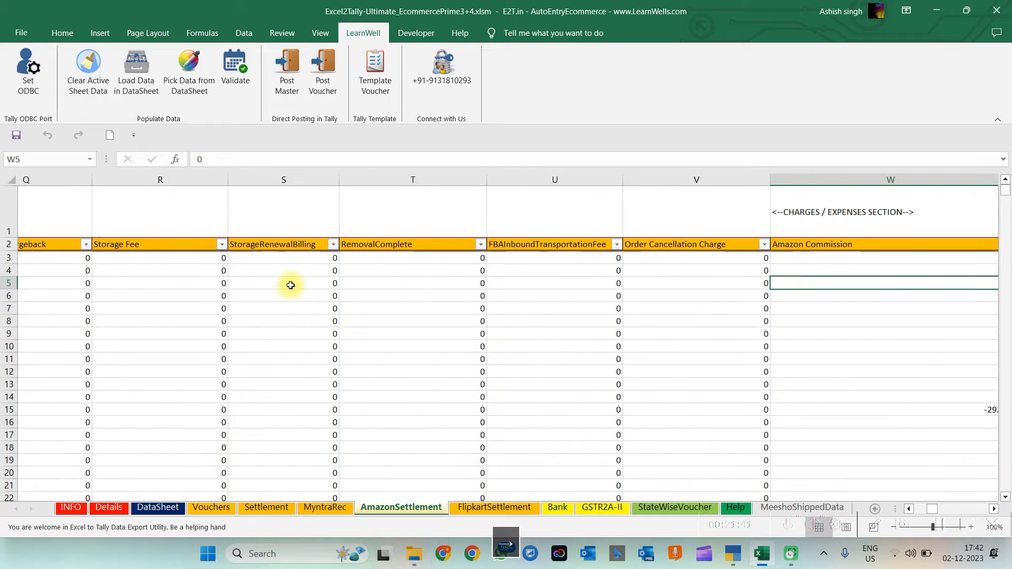
pyautogui.press('Right')
pyautogui.press('Right')
pyautogui.press('Right')
pyautogui.press('Right')
pyautogui.press('Right')
pyautogui.press('Right')
pyautogui.press('Right')
pyautogui.press('Right')
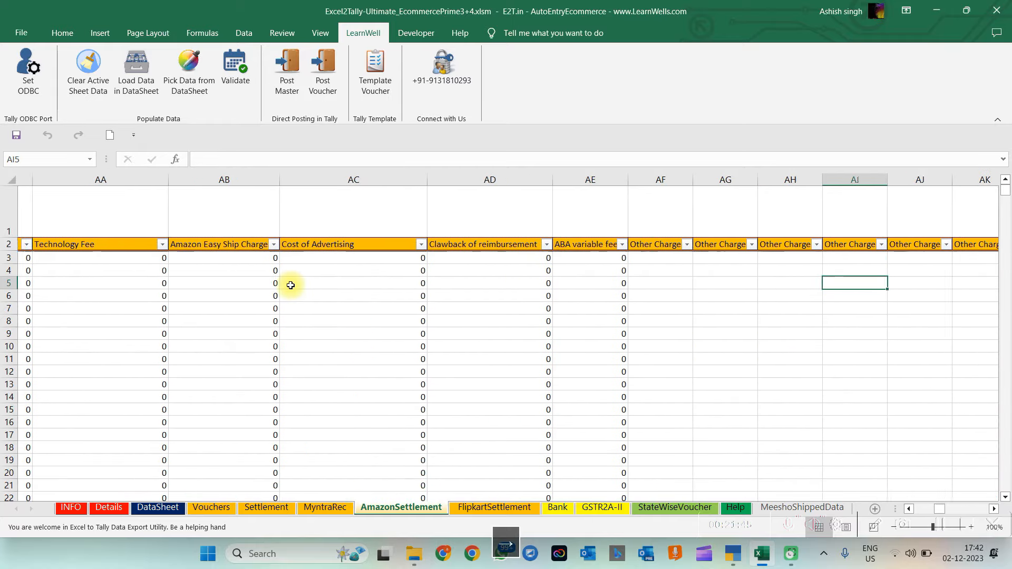
pyautogui.press('Right')
pyautogui.press('Right')
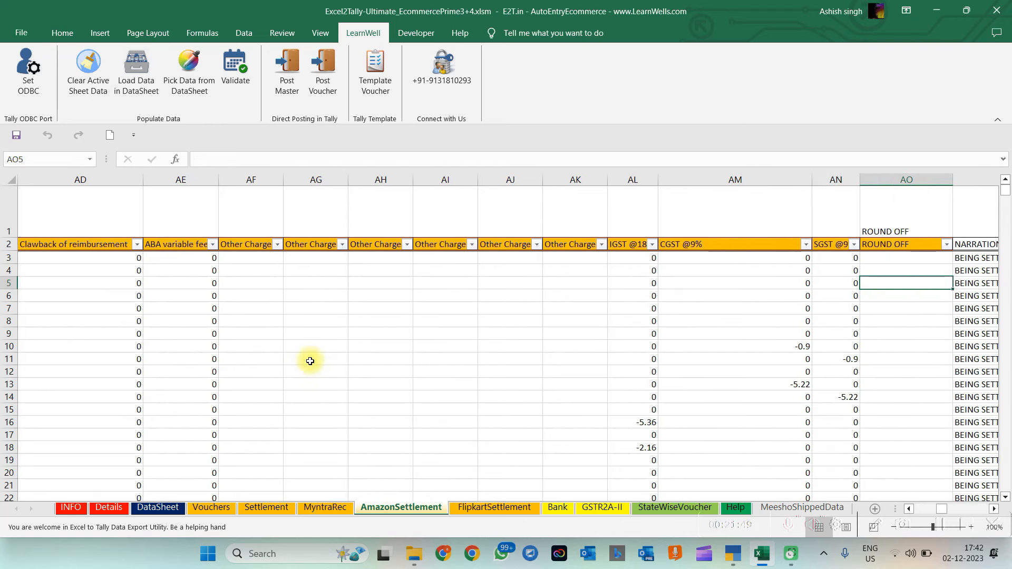
# Validate the settlement data on the AmazonSettlement sheet and dismiss the completion message.
pyautogui.click(411, 402)
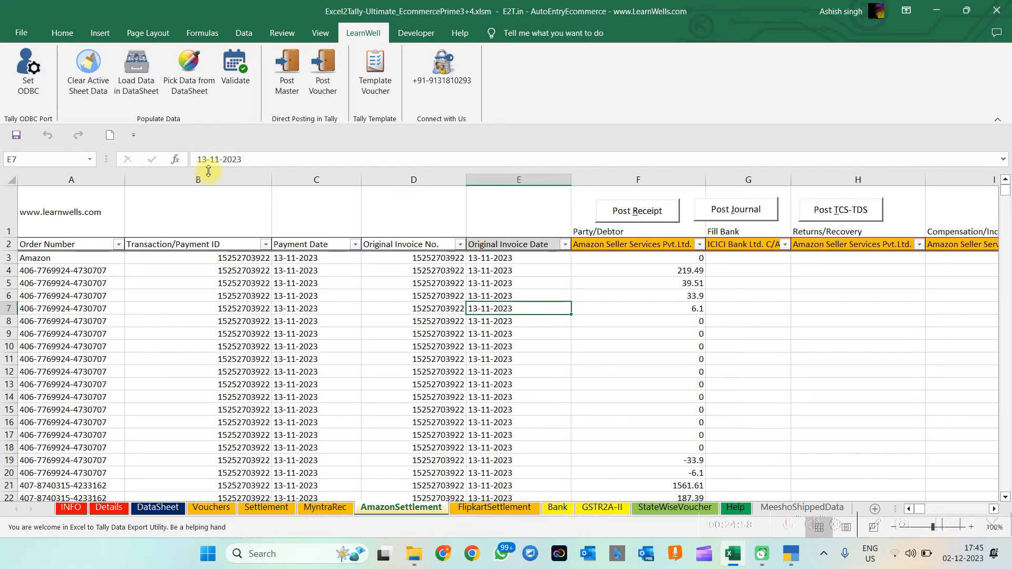
pyautogui.click(240, 76)
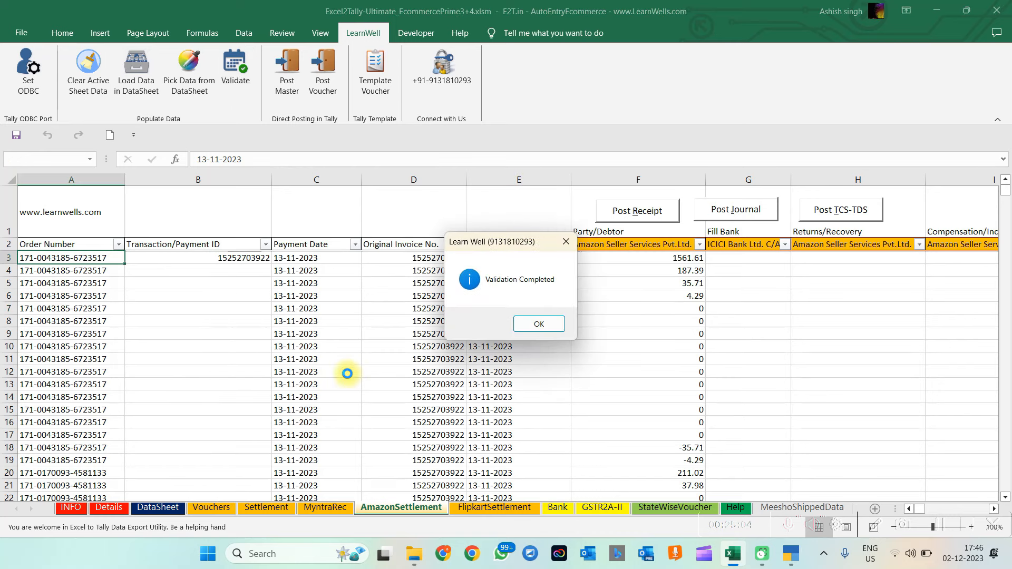
pyautogui.click(535, 324)
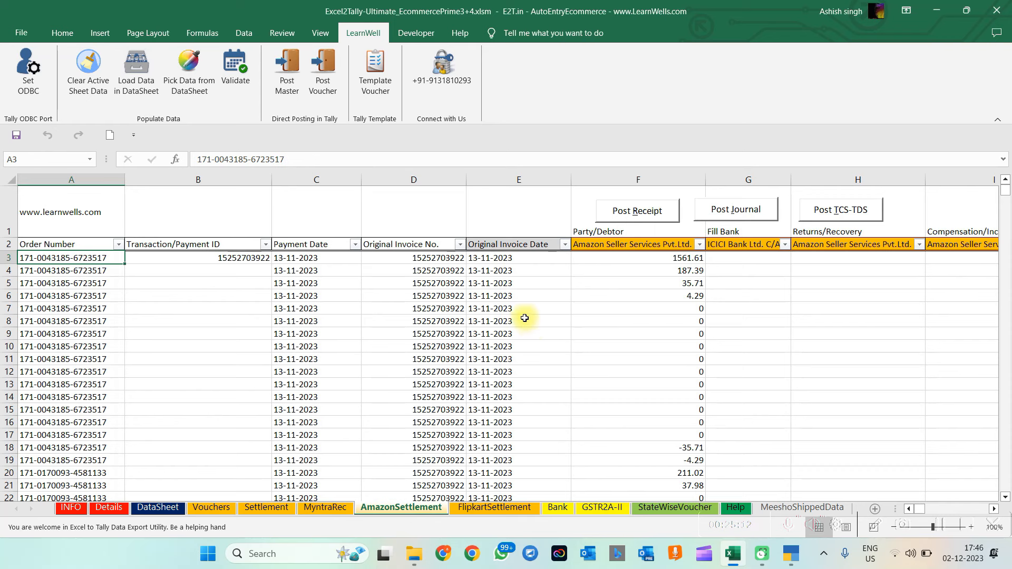
# Examine the AmazonSettlement ledger headings from the party and bank columns through to the charges and expenses section.
pyautogui.click(525, 310)
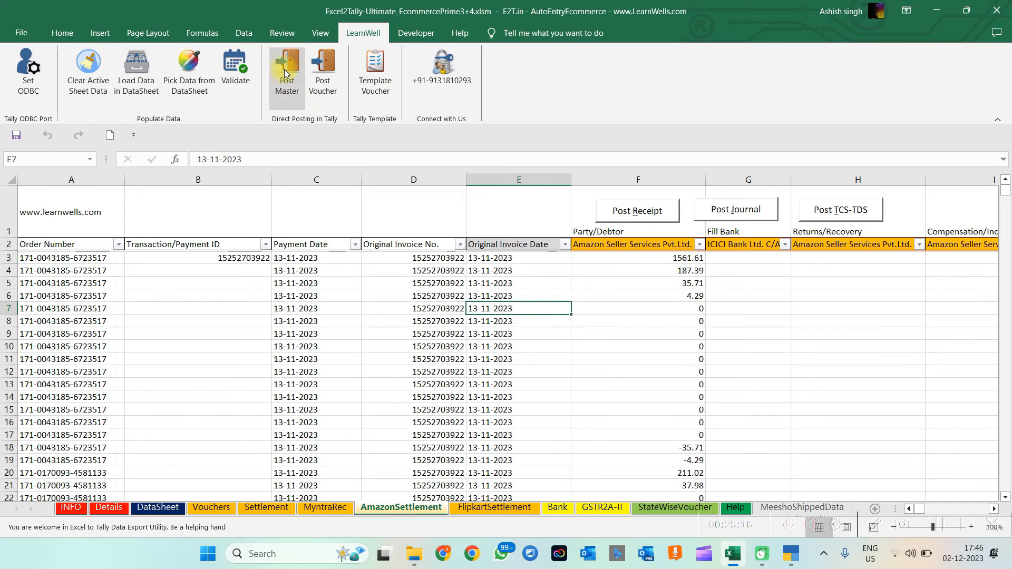
pyautogui.click(616, 246)
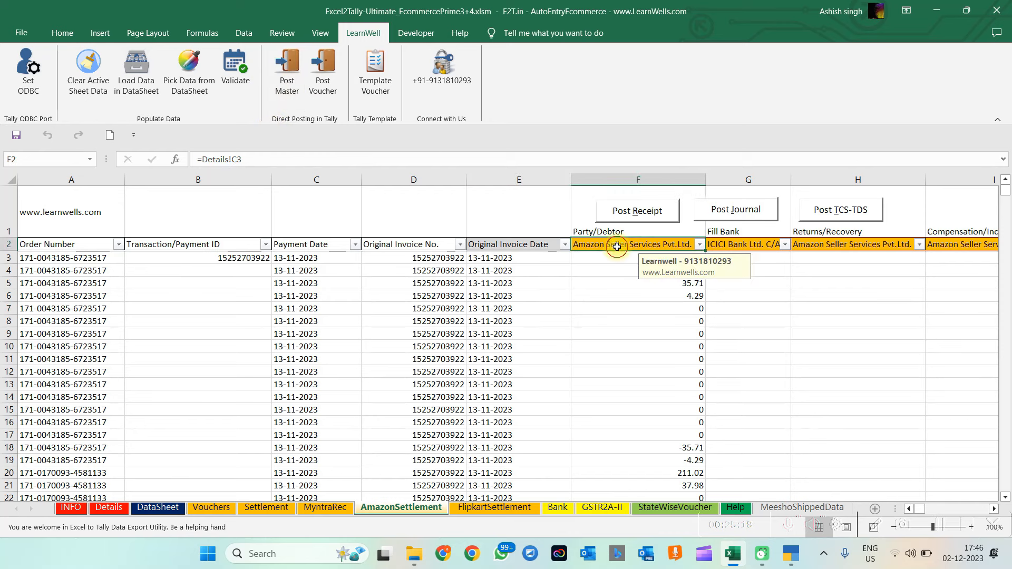
pyautogui.click(854, 279)
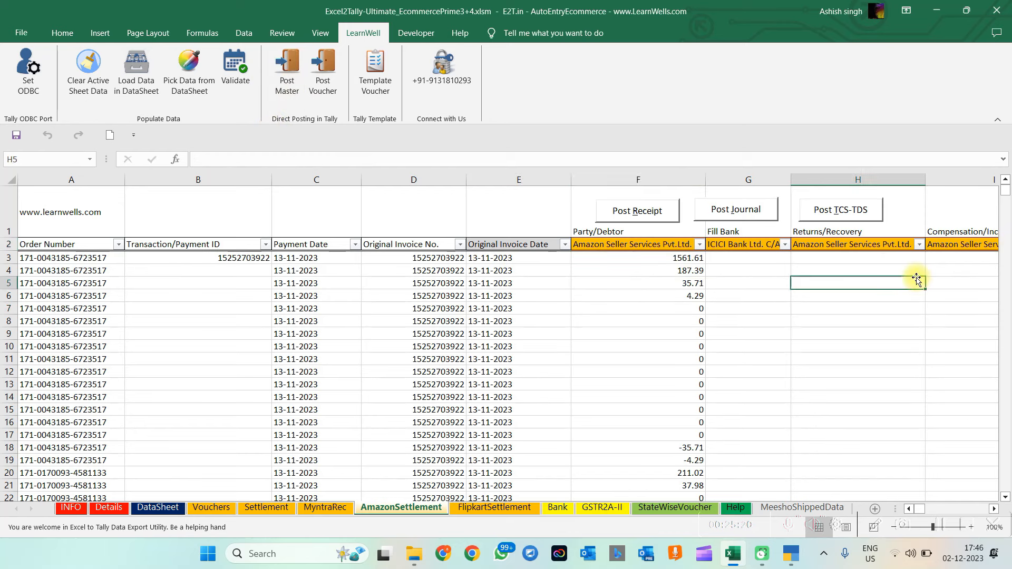
pyautogui.press('Right')
pyautogui.press('Right')
pyautogui.press('Right')
pyautogui.press('Right')
pyautogui.press('Right')
pyautogui.press('Right')
pyautogui.press('Right')
pyautogui.press('Right')
pyautogui.press('Right')
pyautogui.press('Right')
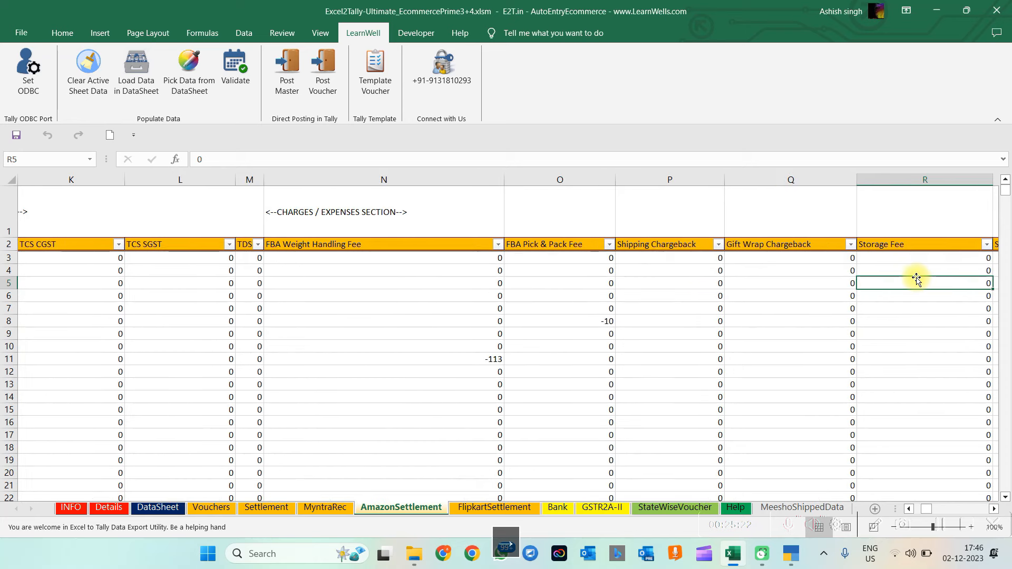
pyautogui.click(552, 240)
pyautogui.click(698, 271)
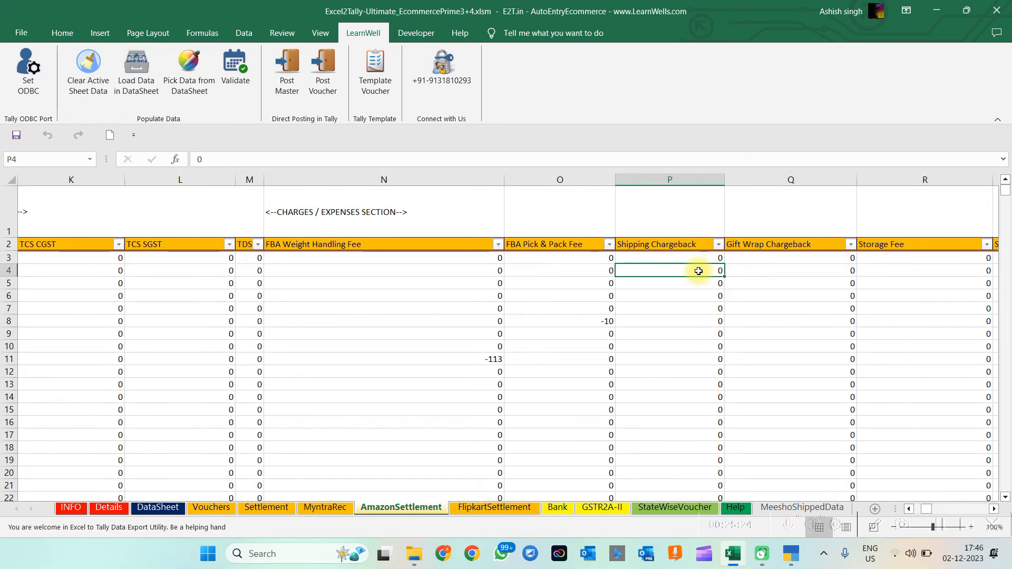
# Review the AmazonSettlement ledger headings back from the charges through the TCS/TDS section to the bank and party columns.
pyautogui.press('Left')
pyautogui.press('Left')
pyautogui.press('Left')
pyautogui.press('Left')
pyautogui.press('Left')
pyautogui.press('Left')
pyautogui.press('Left')
pyautogui.press('Left')
pyautogui.press('Left')
pyautogui.press('Left')
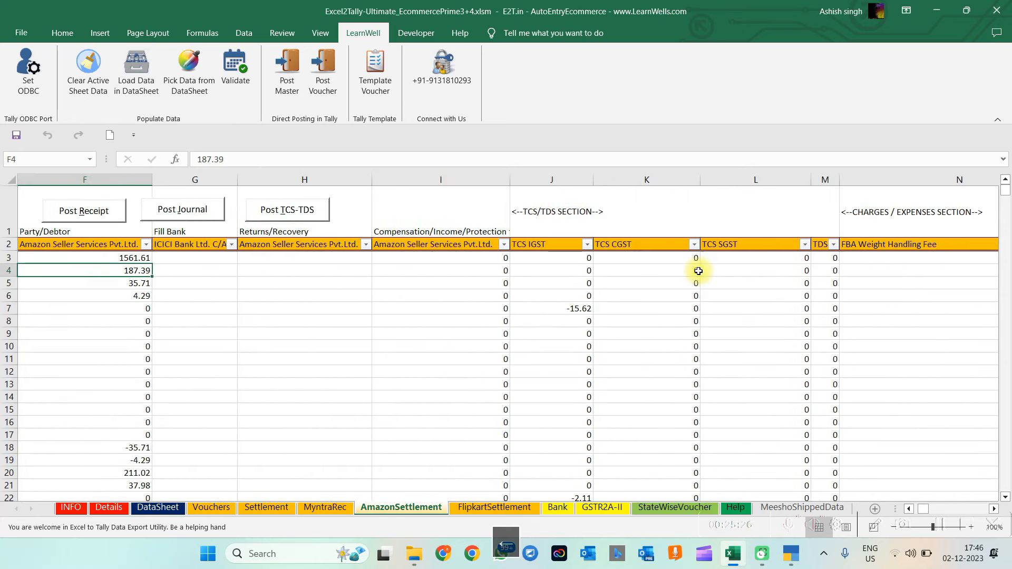
pyautogui.click(463, 308)
pyautogui.moveTo(391, 245); pyautogui.dragTo(674, 246)
pyautogui.press('Left')
pyautogui.press('Left')
pyautogui.press('Left')
pyautogui.press('Left')
pyautogui.press('Left')
pyautogui.press('Left')
pyautogui.press('Left')
pyautogui.press('Left')
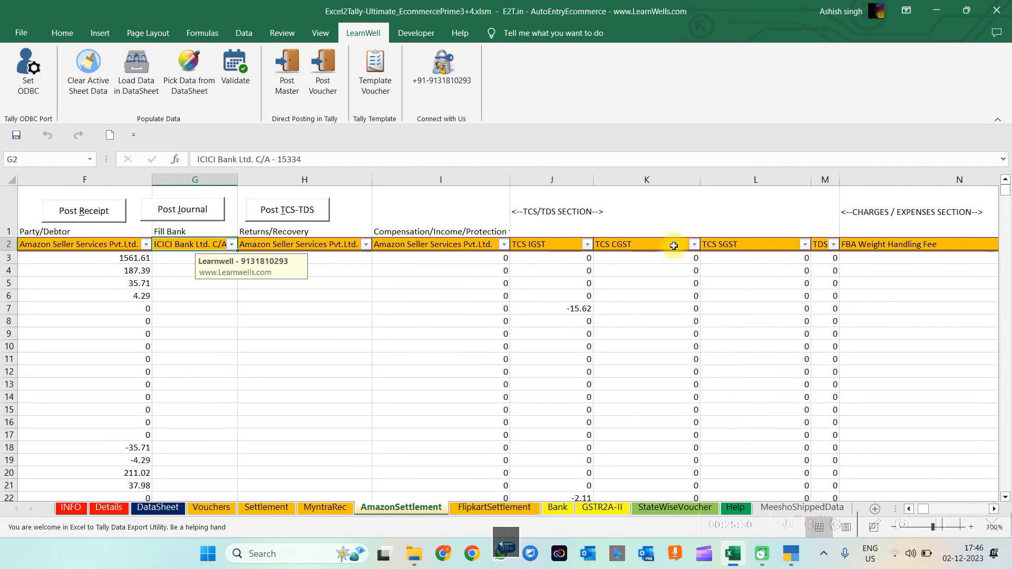
pyautogui.click(591, 310)
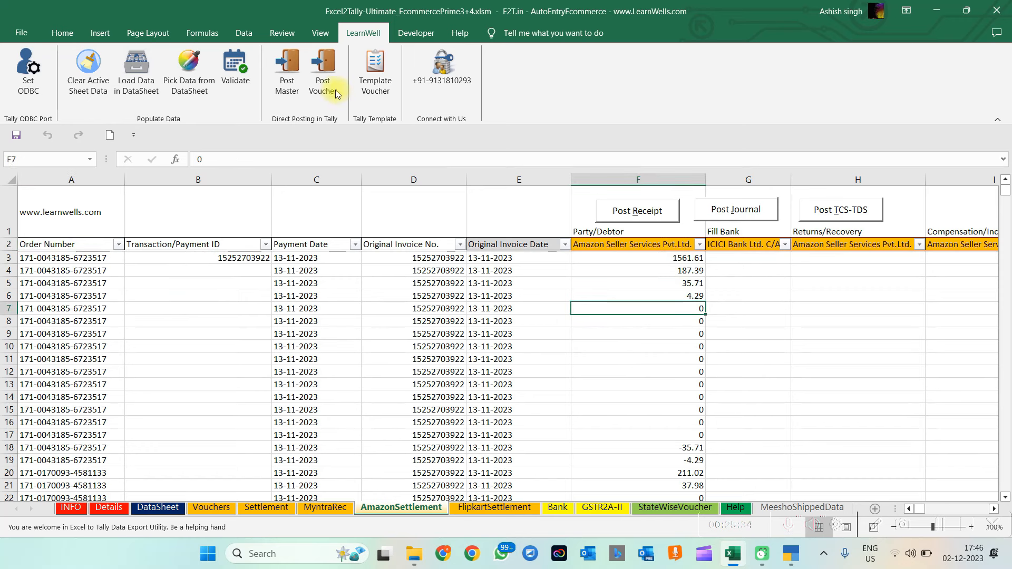
# Examine the Settlement sheet's columns from the consignee details back to Order Number, including its Myntra party and bank headings.
pyautogui.click(267, 507)
pyautogui.click(549, 358)
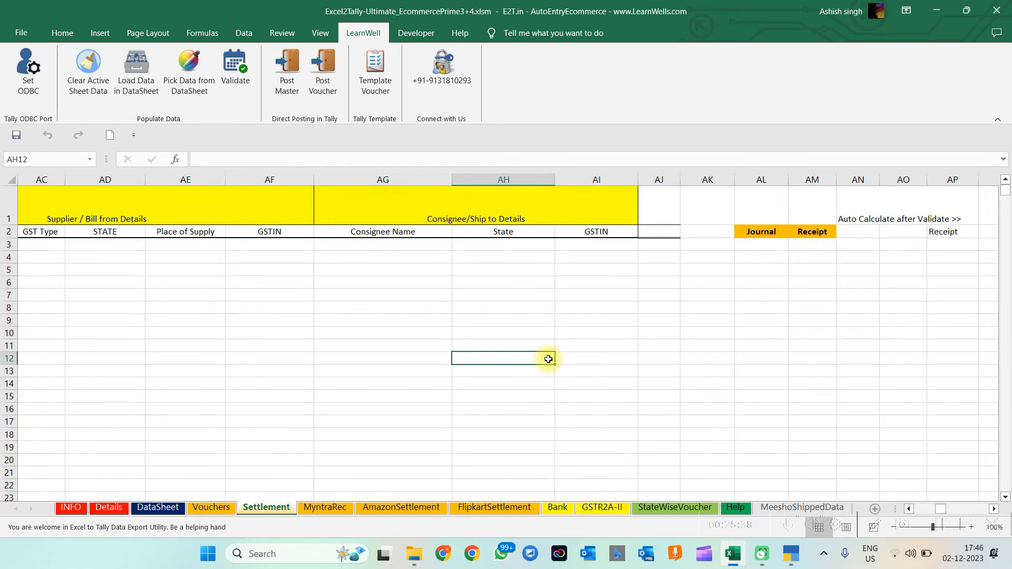
pyautogui.press('Left')
pyautogui.press('Left')
pyautogui.press('Left')
pyautogui.press('Left')
pyautogui.press('Left')
pyautogui.press('Left')
pyautogui.press('Left')
pyautogui.press('Left')
pyautogui.press('Left')
pyautogui.press('Left')
pyautogui.press('Left')
pyautogui.press('Left')
pyautogui.press('Left')
pyautogui.press('Left')
pyautogui.press('Left')
pyautogui.press('Left')
pyautogui.press('Left')
pyautogui.press('Left')
pyautogui.press('Left')
pyautogui.press('Left')
pyautogui.press('Left')
pyautogui.press('Left')
pyautogui.press('Left')
pyautogui.press('Left')
pyautogui.press('Left')
pyautogui.press('Left')
pyautogui.press('Left')
pyautogui.press('Left')
pyautogui.press('Left')
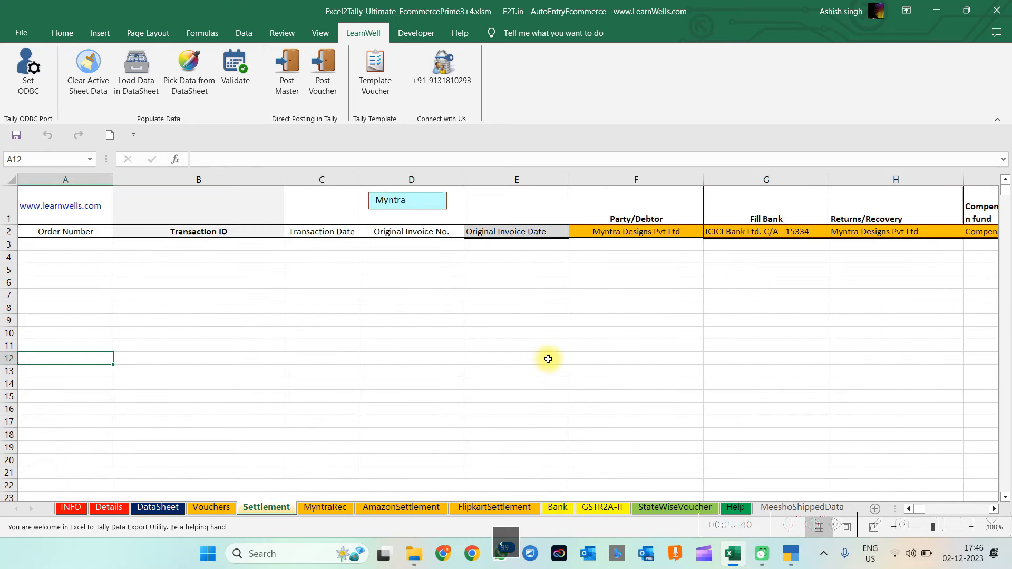
pyautogui.click(97, 248)
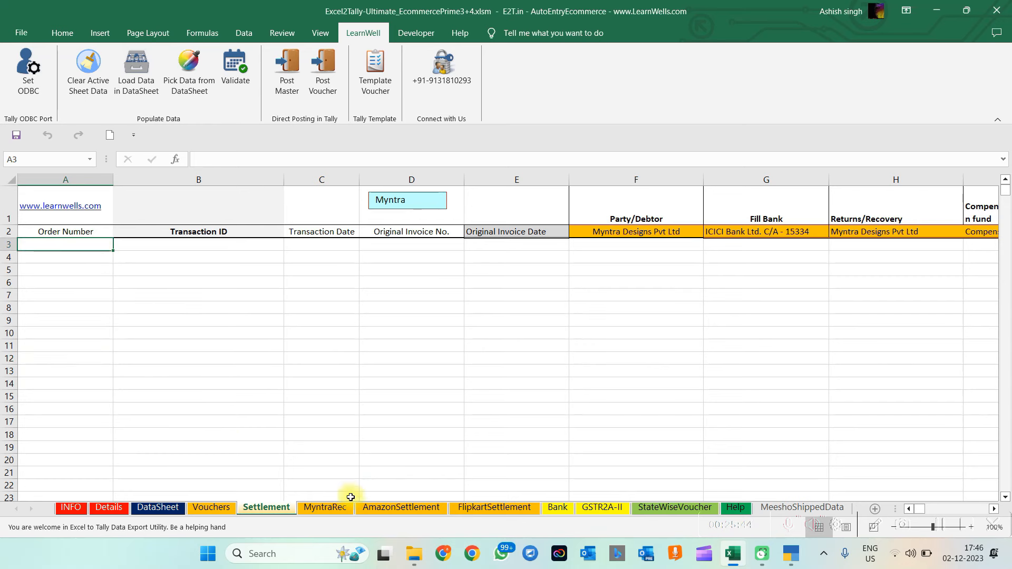
# Post the settlement receipt from the AmazonSettlement sheet to Tally without saving the XML file.
pyautogui.click(406, 508)
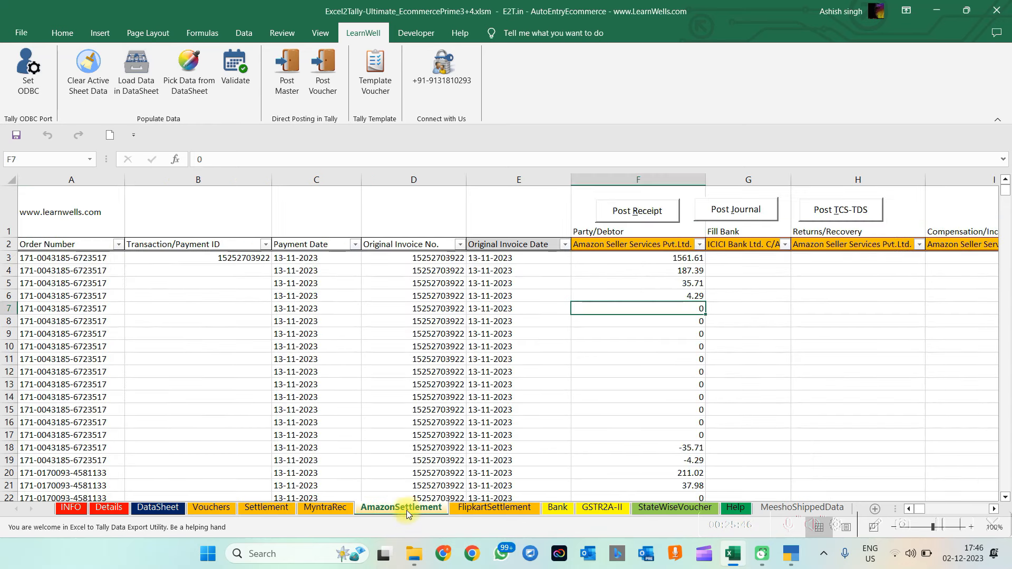
pyautogui.click(332, 345)
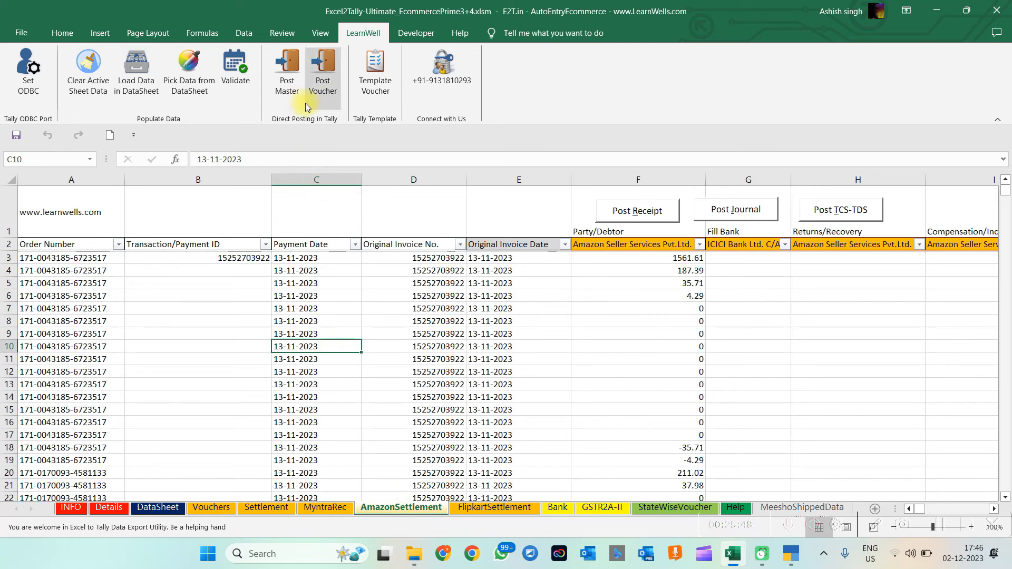
pyautogui.click(323, 77)
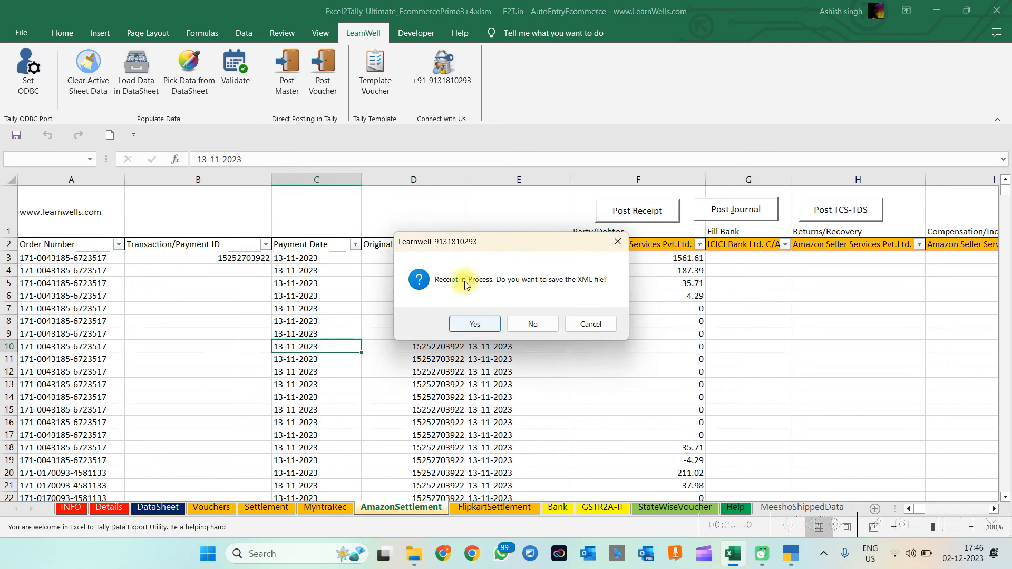
pyautogui.click(517, 324)
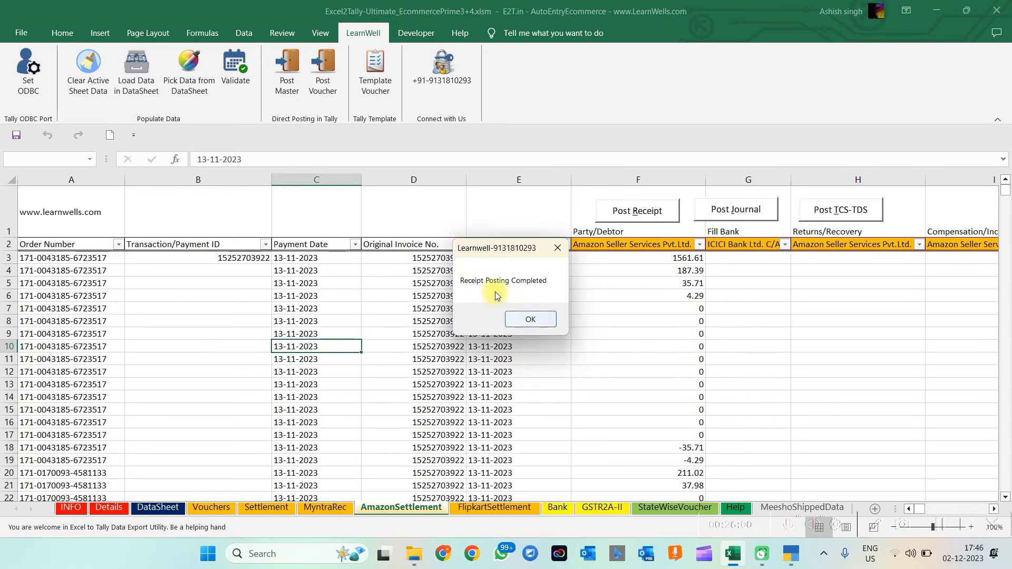
pyautogui.click(530, 319)
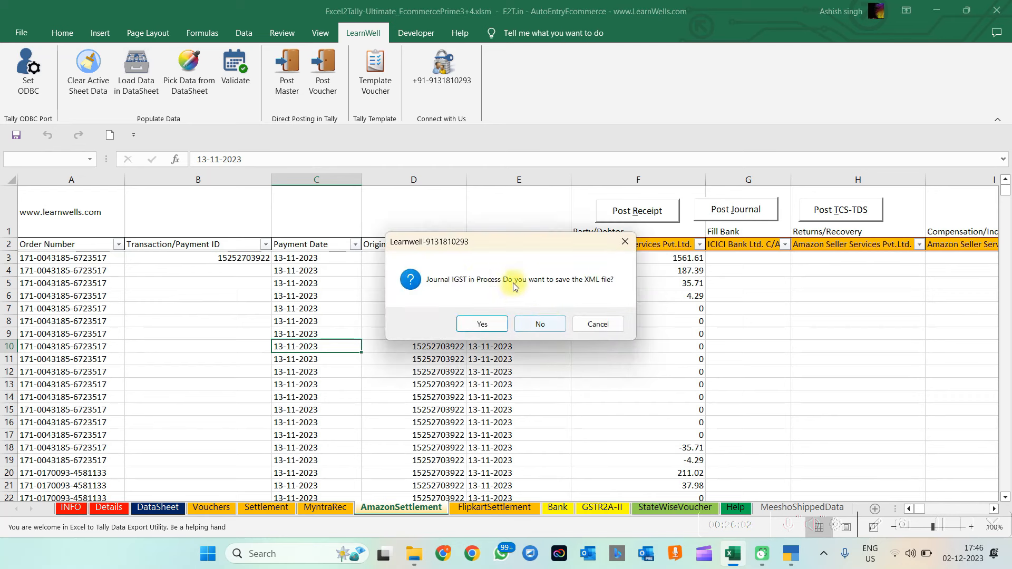
# Post the settlement's IGST and CGST journals to Tally without saving their XML files.
pyautogui.click(545, 321)
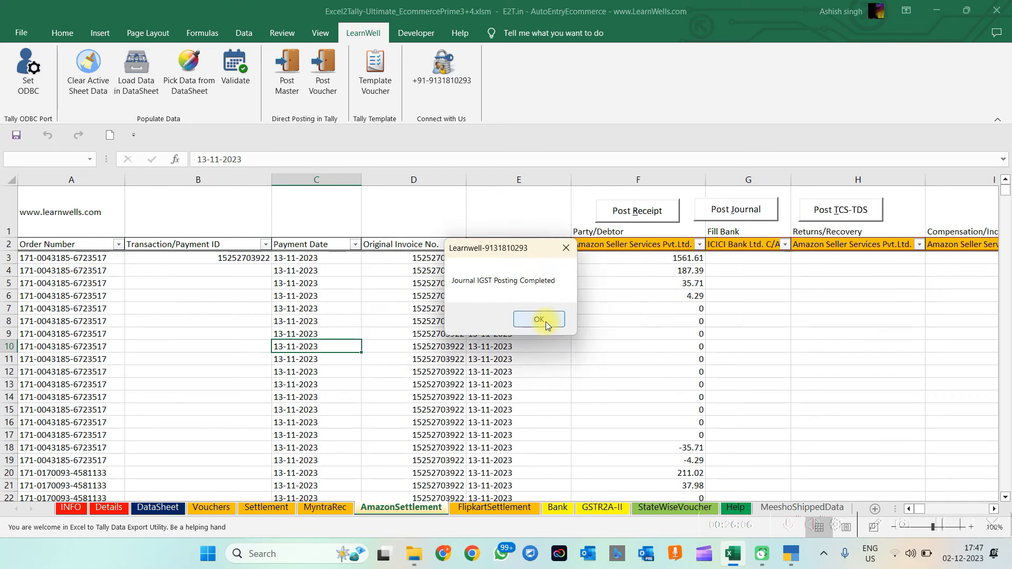
pyautogui.click(546, 322)
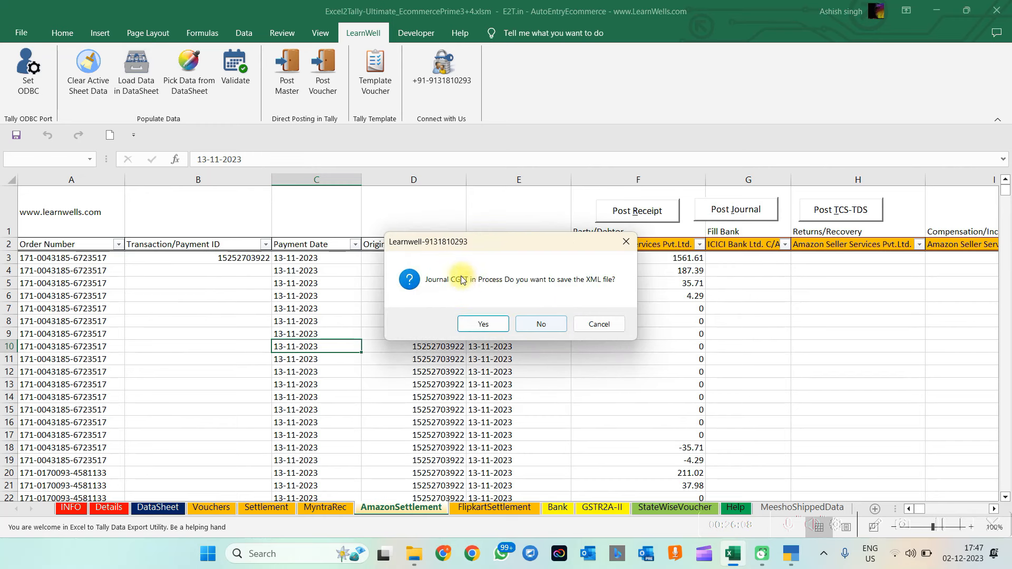
pyautogui.click(542, 323)
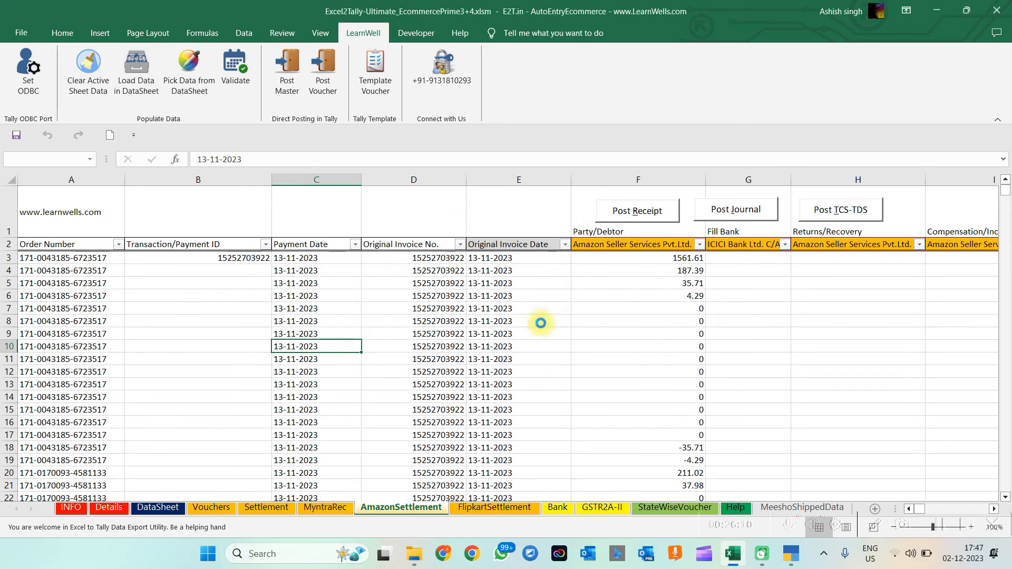
pyautogui.click(558, 316)
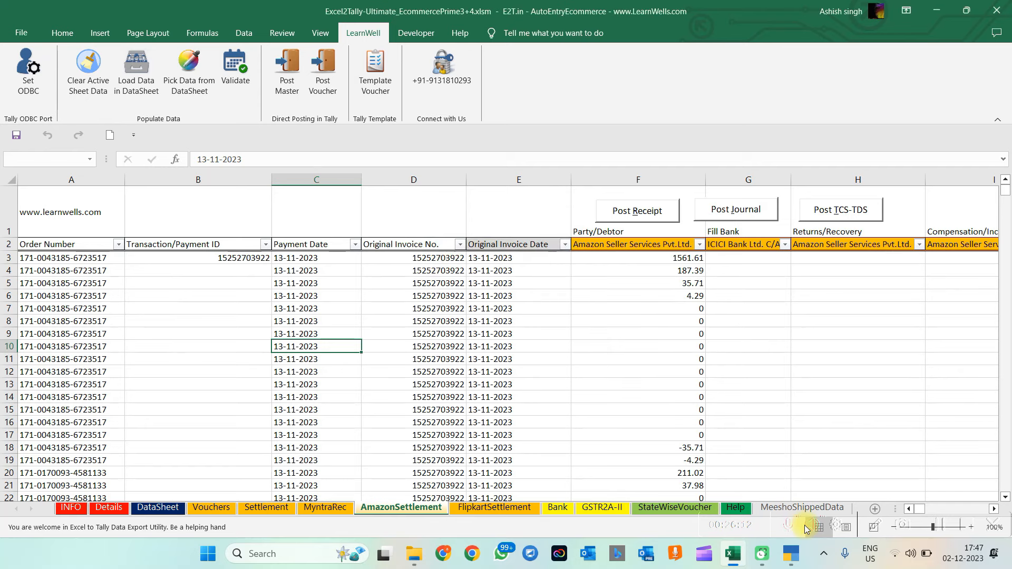
# Switch to TallyPrime and open the ledger vouchers of Amazon Seller Services Pvt.Ltd.
pyautogui.press('d')
pyautogui.press('a')
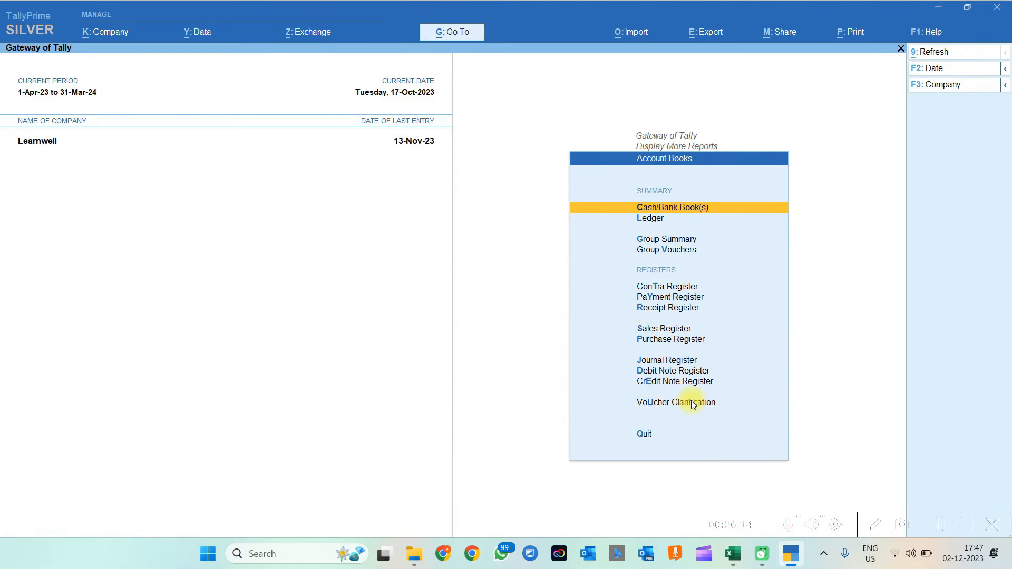
pyautogui.press('Return')
pyautogui.write('am')
pyautogui.press('Up')
pyautogui.press('Return')
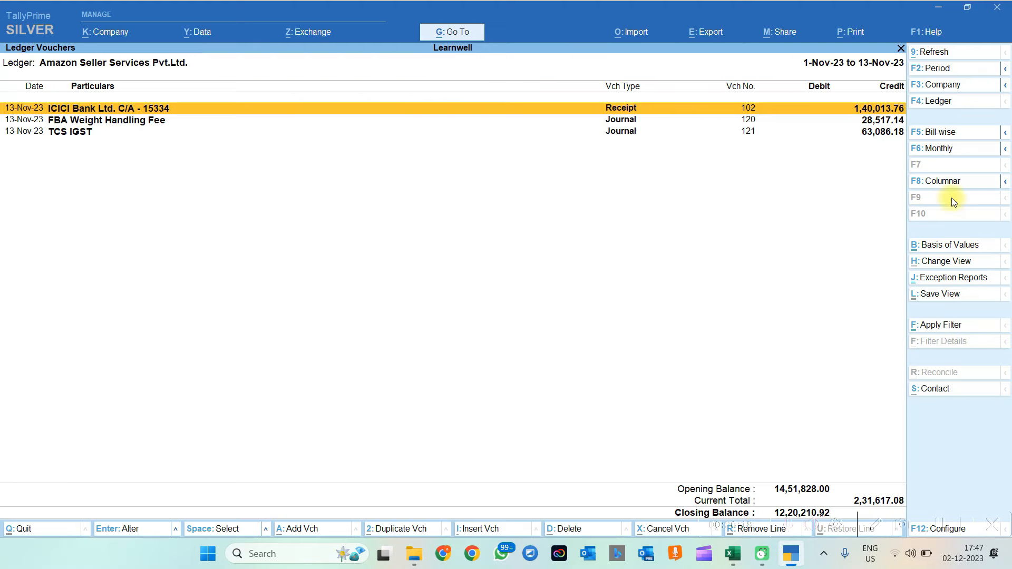
# Check the FBA Weight Handling Fee journal voucher's charges, CGST/SGST and bill references, leaving it unaltered.
pyautogui.press('Down')
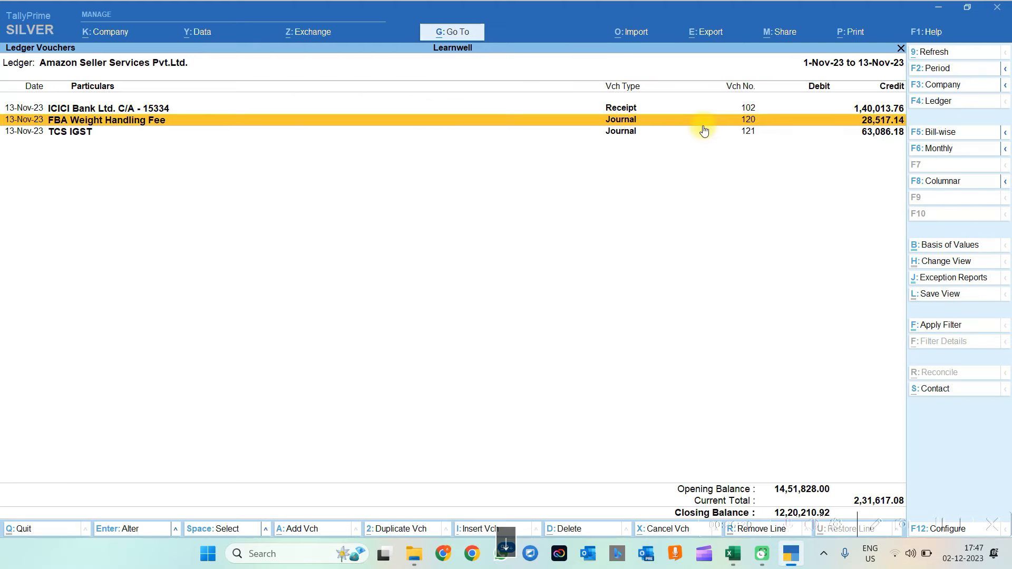
pyautogui.press('Return')
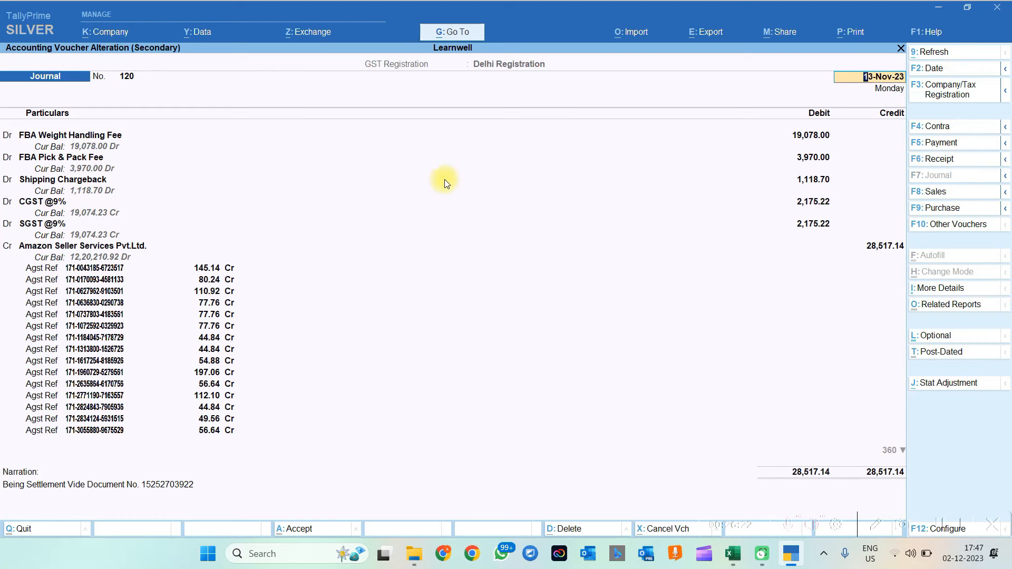
pyautogui.click(108, 270)
pyautogui.press('Return')
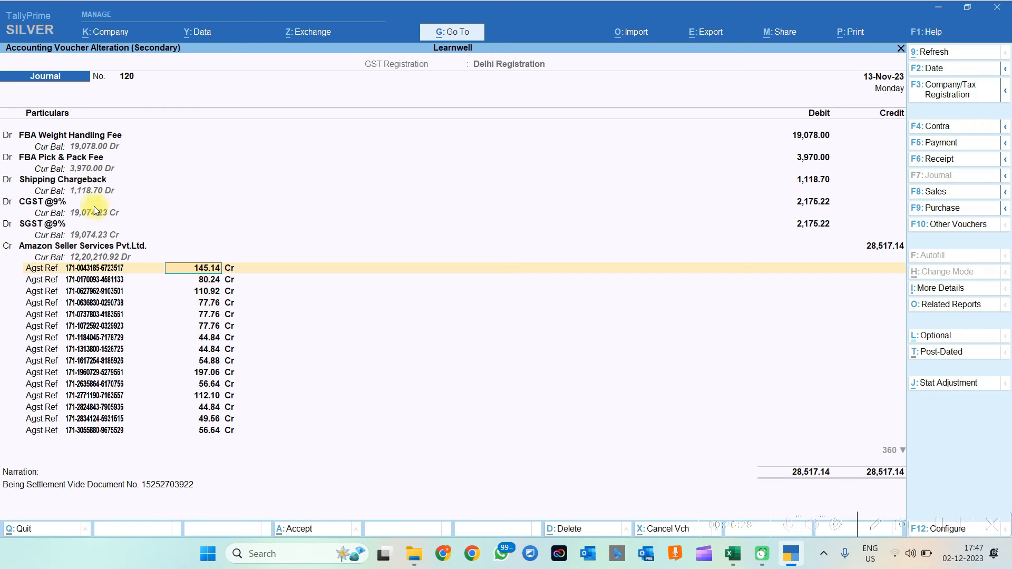
pyautogui.press('Escape')
pyautogui.press('Escape')
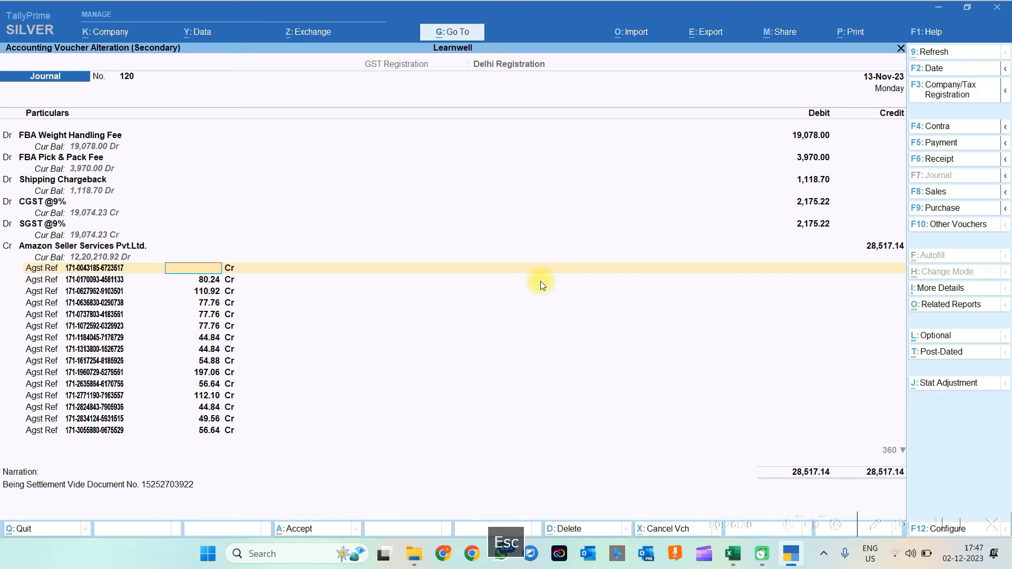
# Check the TCS IGST journal voucher's ledgers and pending bill references, leaving it unaltered.
pyautogui.press('Down')
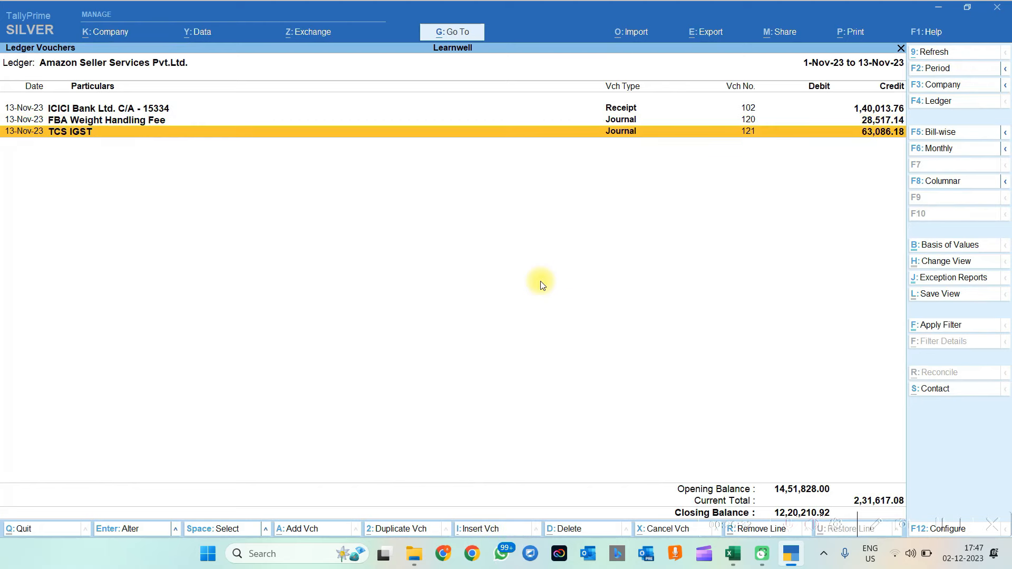
pyautogui.press('Return')
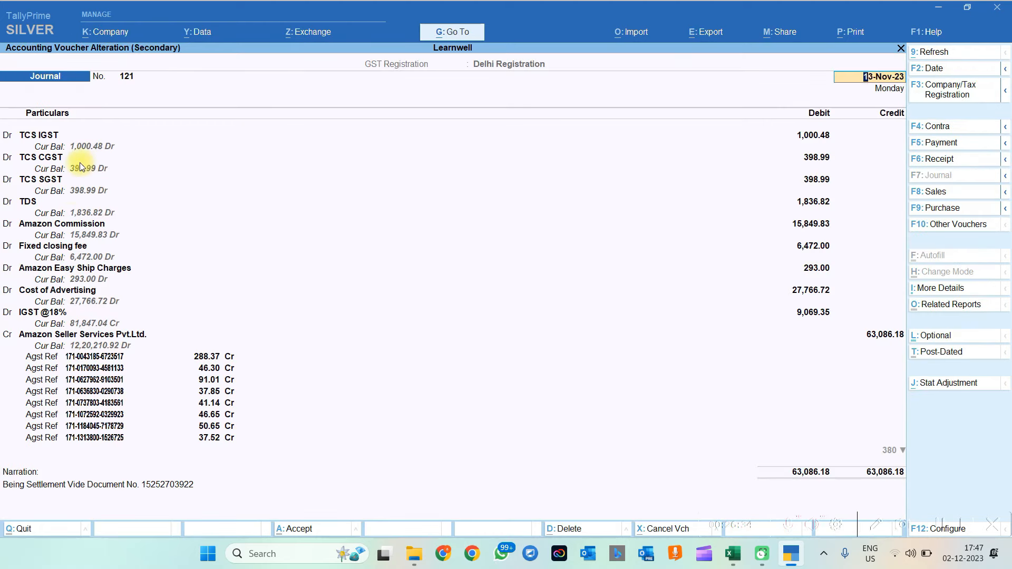
pyautogui.press('Return')
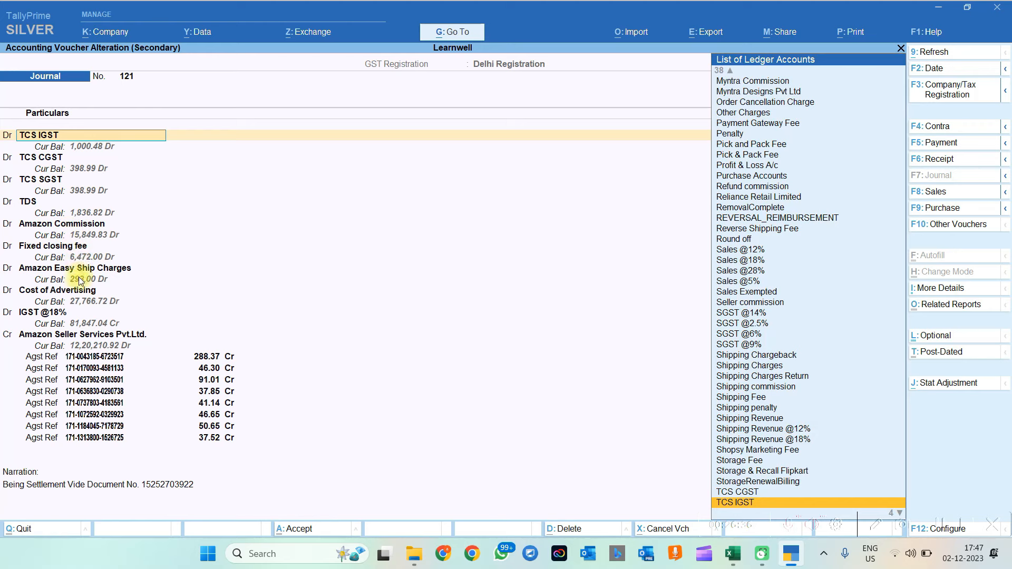
pyautogui.click(96, 273)
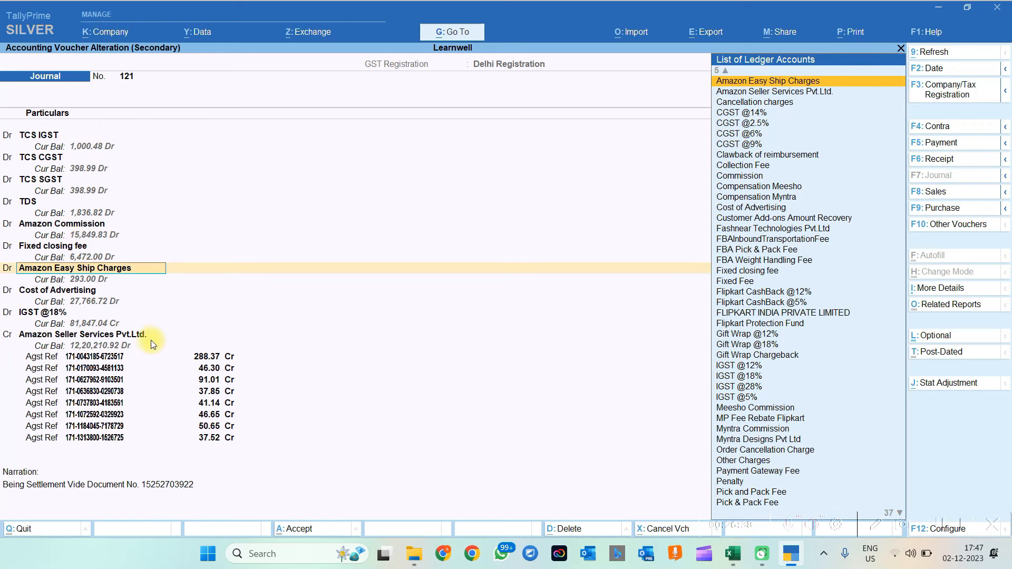
pyautogui.click(126, 372)
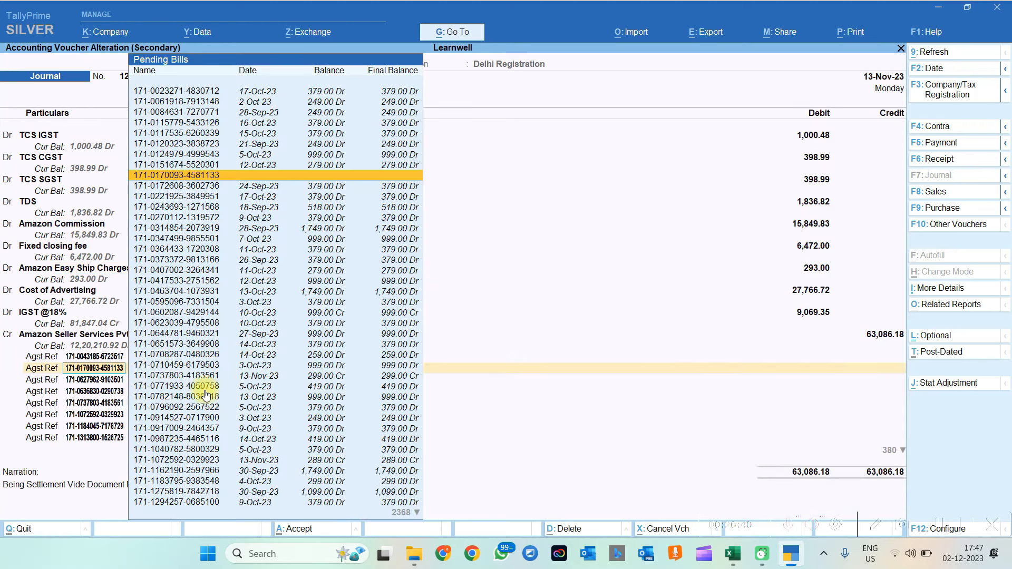
pyautogui.press('Return')
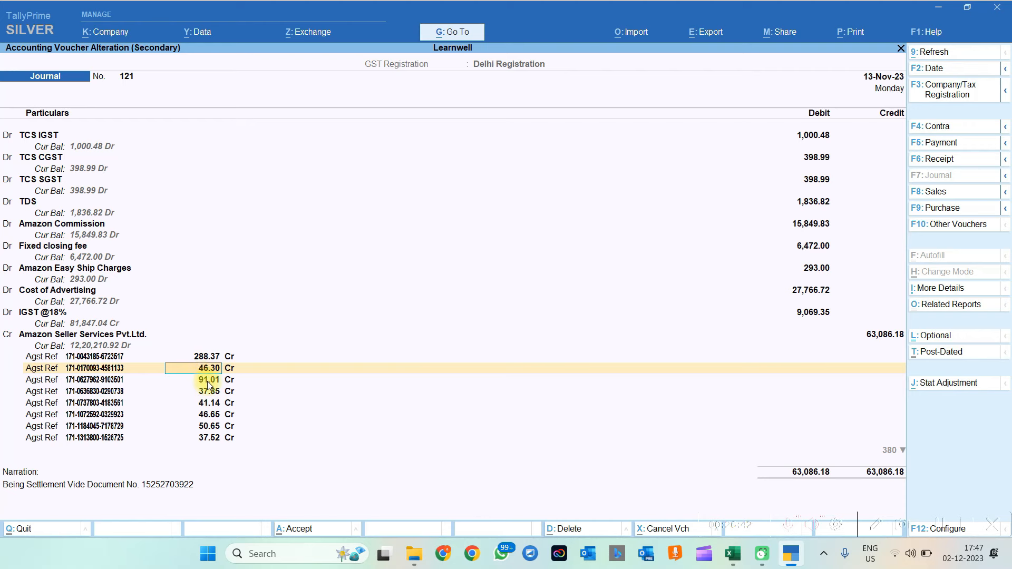
pyautogui.press('Escape')
pyautogui.press('y')
# Check the ICICI Bank receipt voucher's bill references, pending bills and debit and credit amounts, leaving it unaltered.
pyautogui.press('Up')
pyautogui.press('Up')
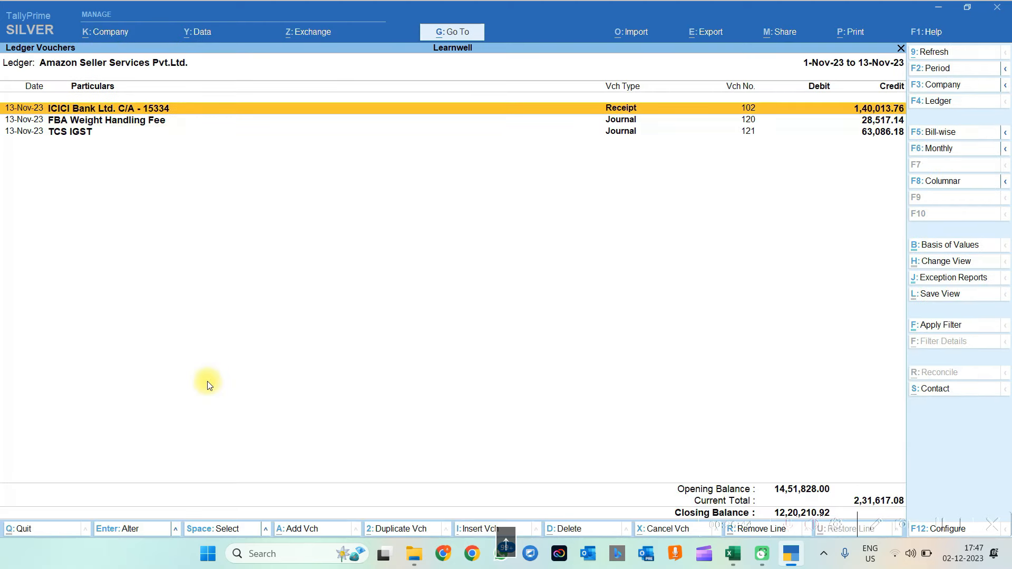
pyautogui.press('Return')
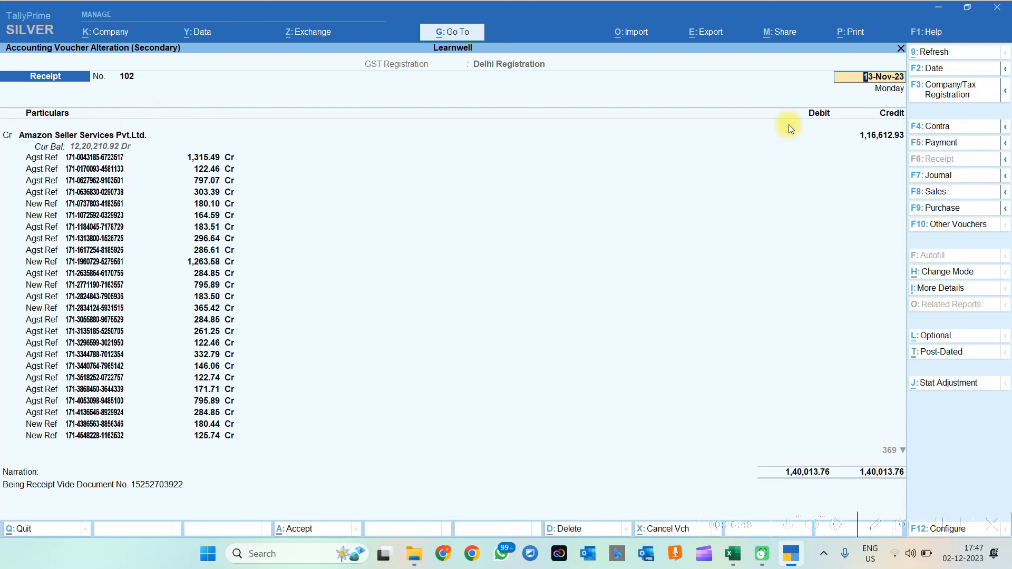
pyautogui.click(53, 169)
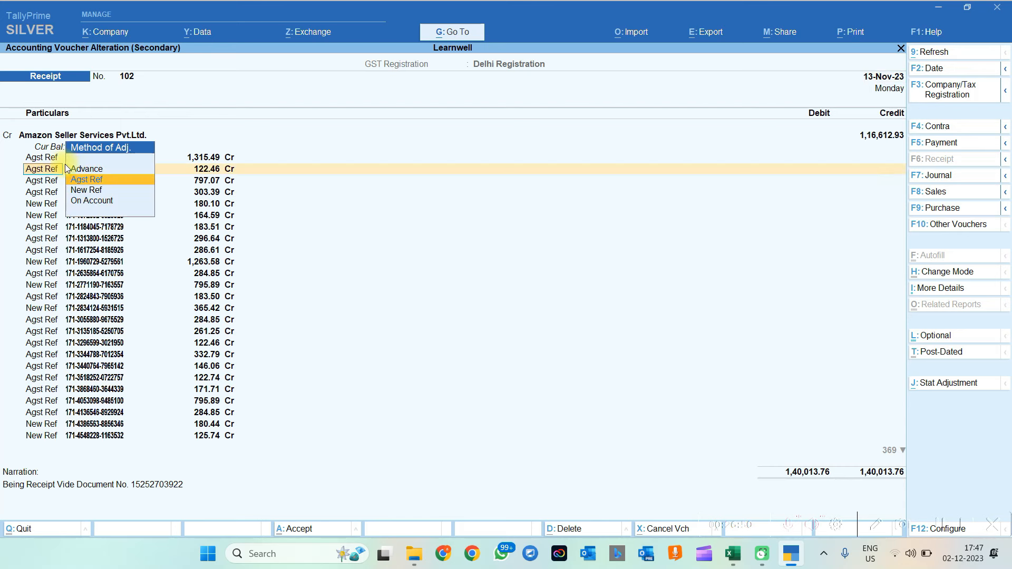
pyautogui.press('Return')
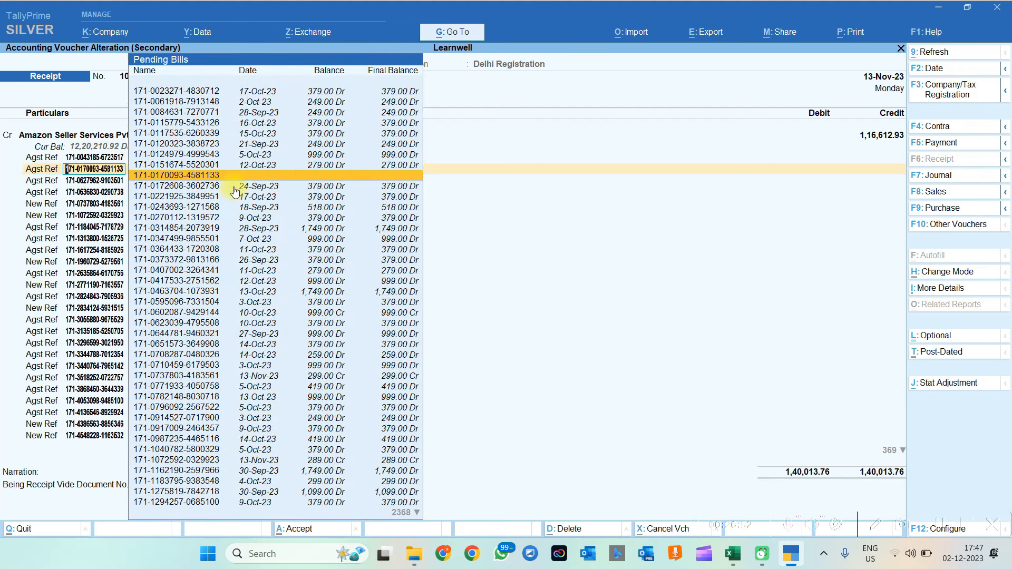
pyautogui.press('Return')
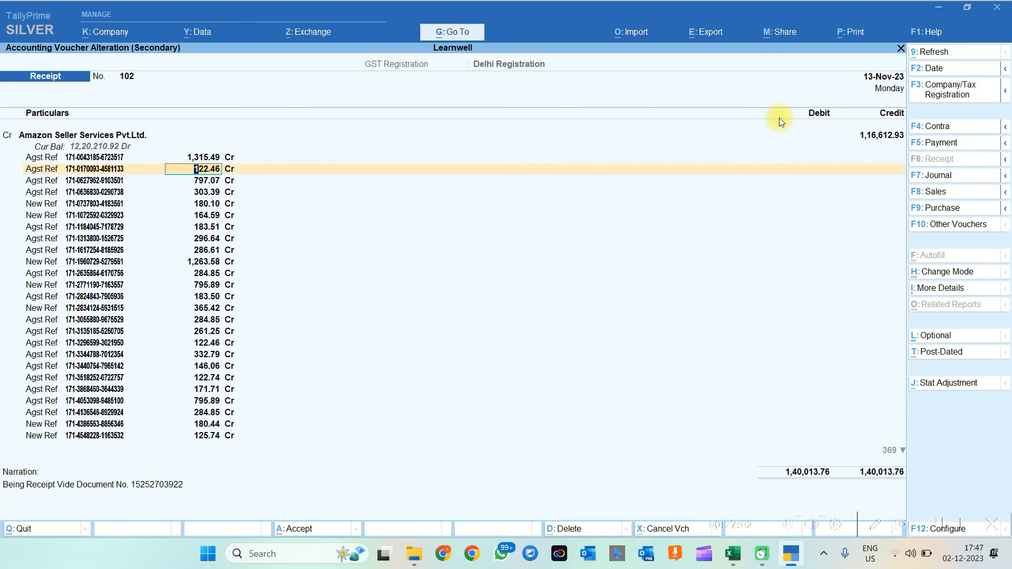
pyautogui.click(893, 136)
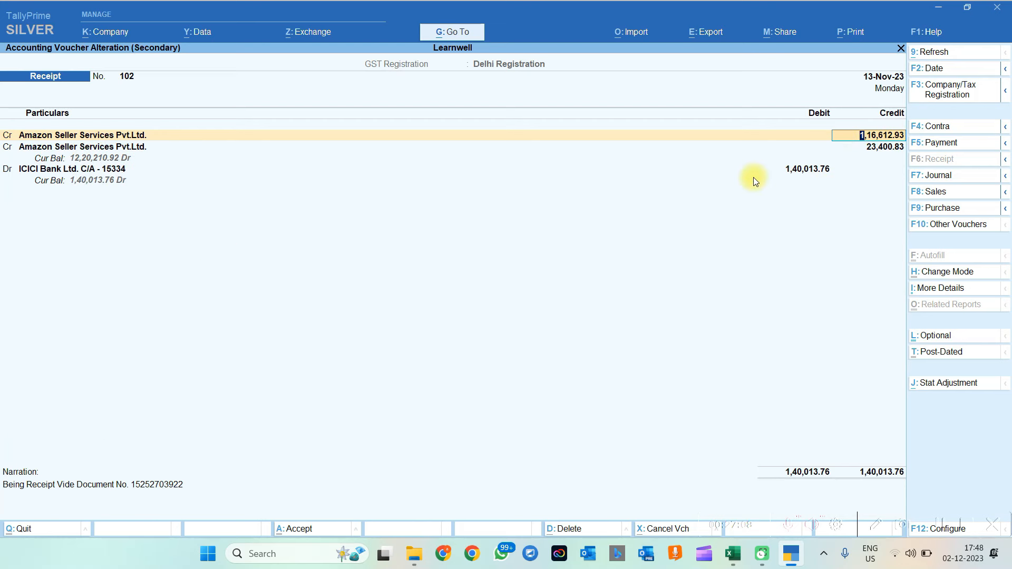
pyautogui.click(864, 151)
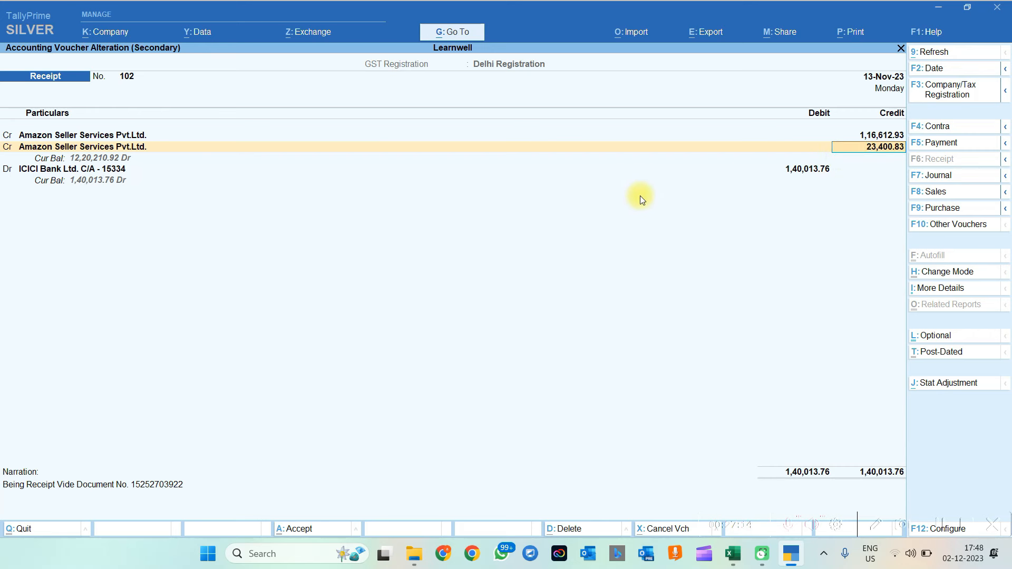
pyautogui.click(803, 173)
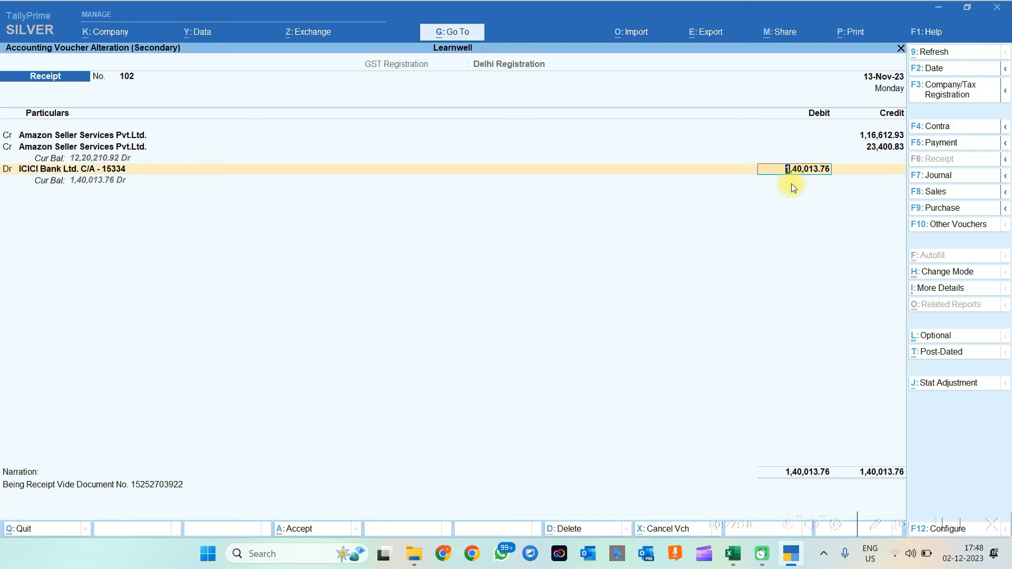
pyautogui.press('Escape')
pyautogui.press('Escape')
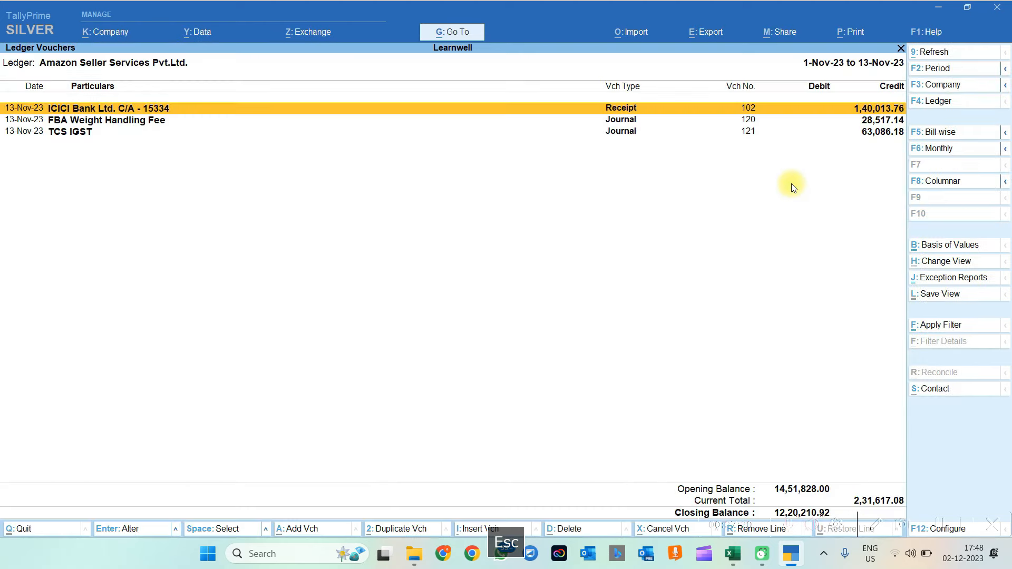
# Leave the ledger vouchers and open the GSTR-3B return report.
pyautogui.press('Escape')
pyautogui.press('Escape')
pyautogui.press('Escape')
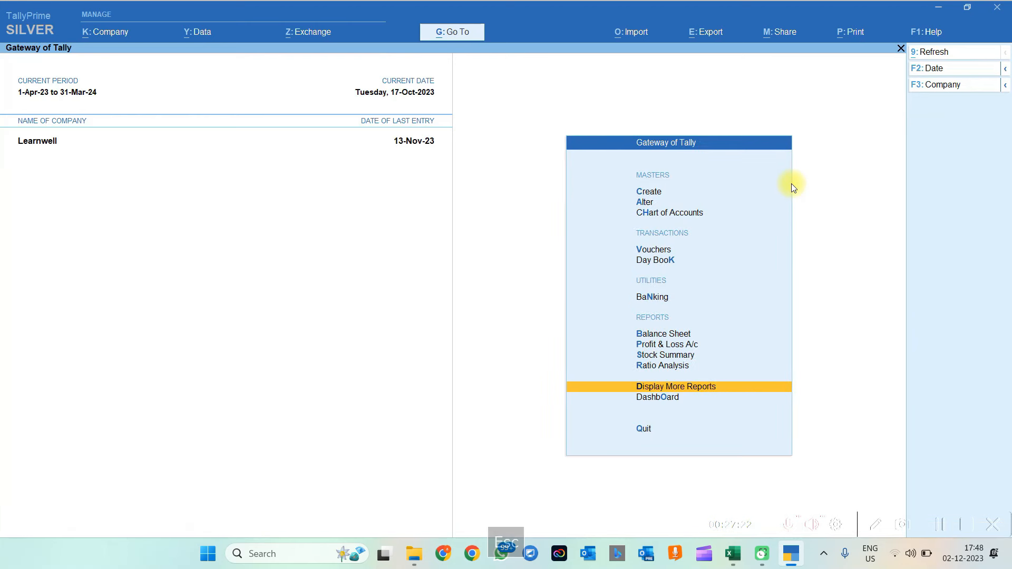
pyautogui.press('Return')
pyautogui.press('g')
pyautogui.press('Down')
pyautogui.press('Down')
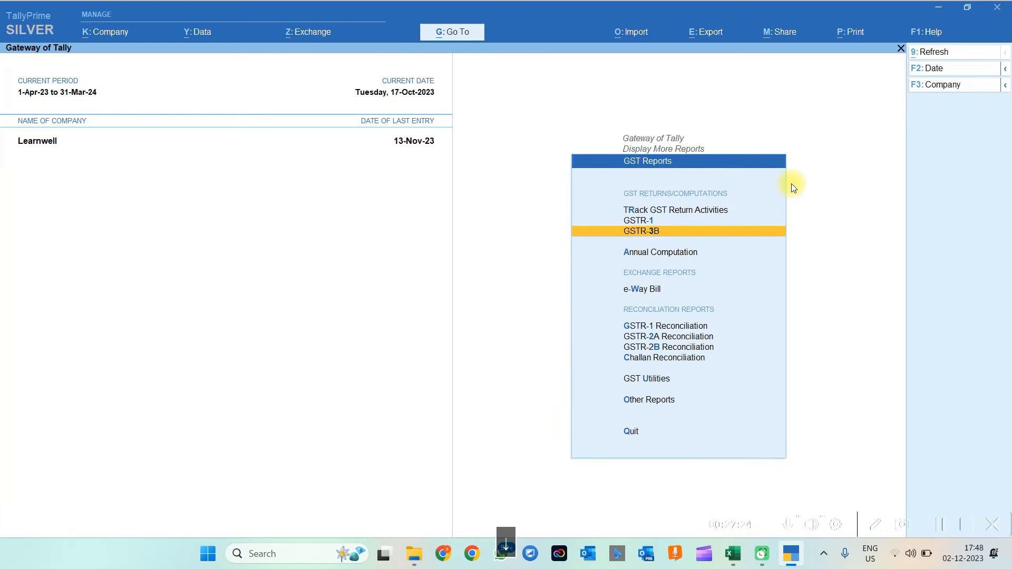
pyautogui.press('Return')
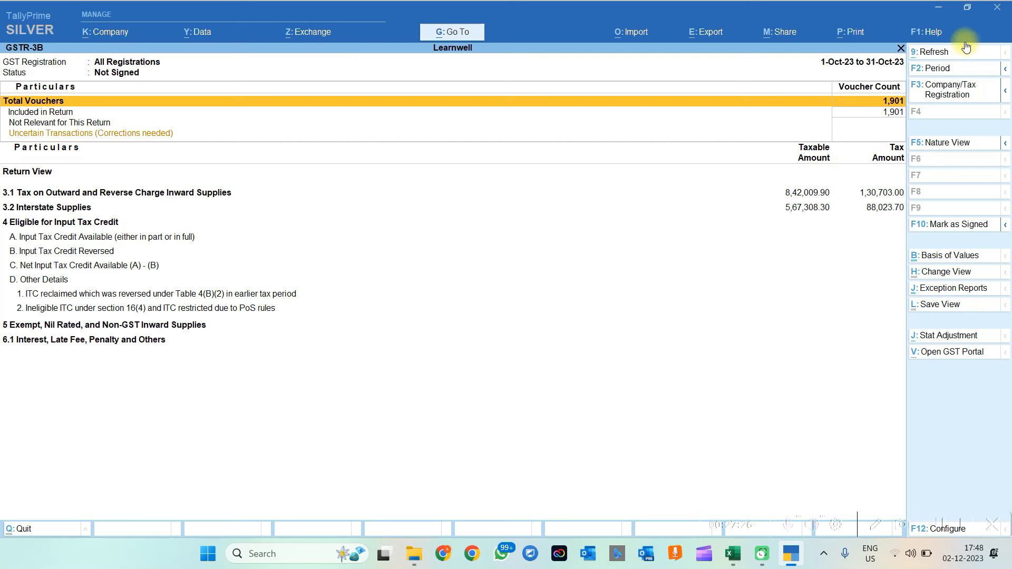
# Set the GSTR-3B period to 1-Nov-23 to 30-Nov-23.
pyautogui.click(934, 70)
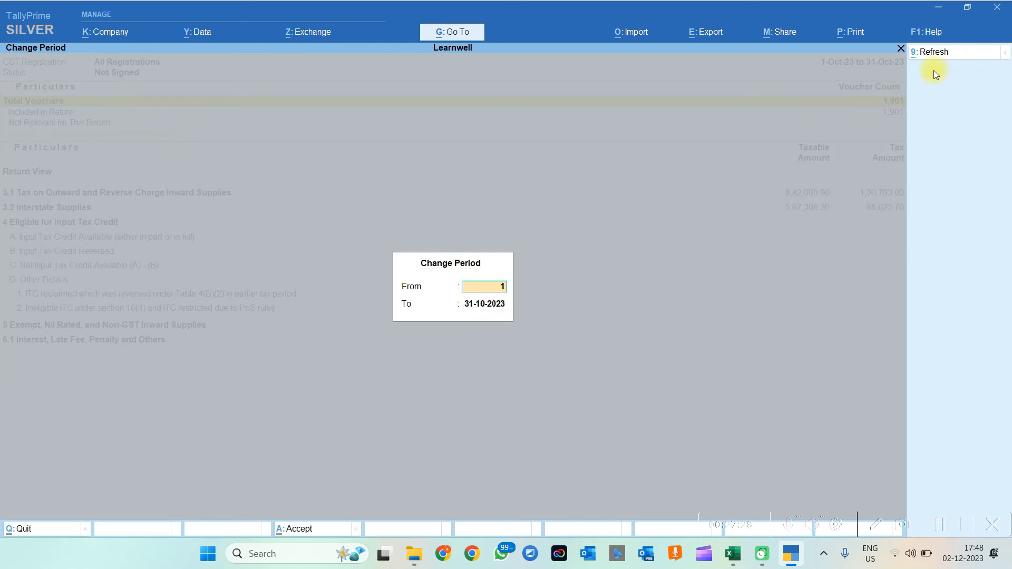
pyautogui.press('Return')
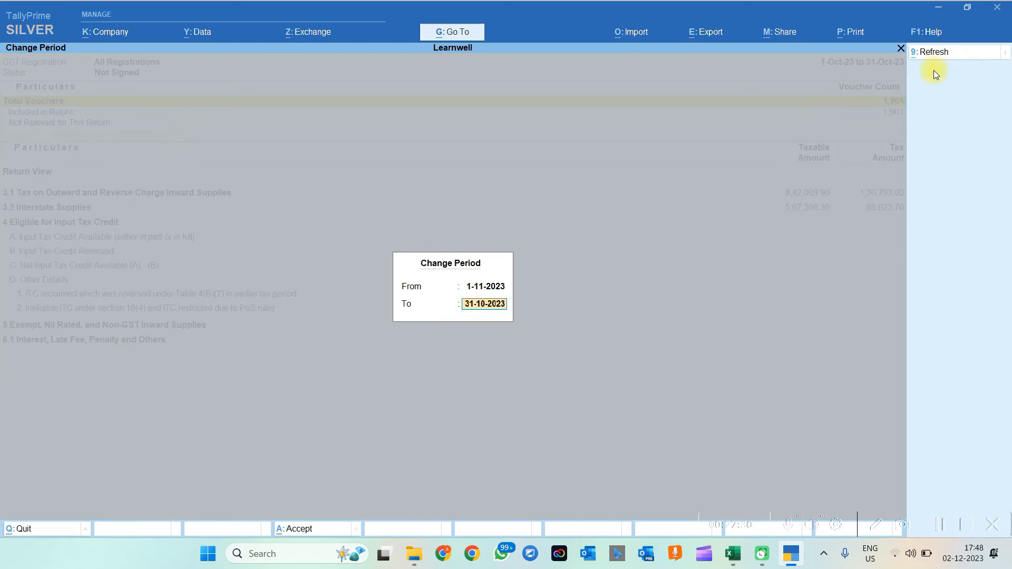
pyautogui.press('Return')
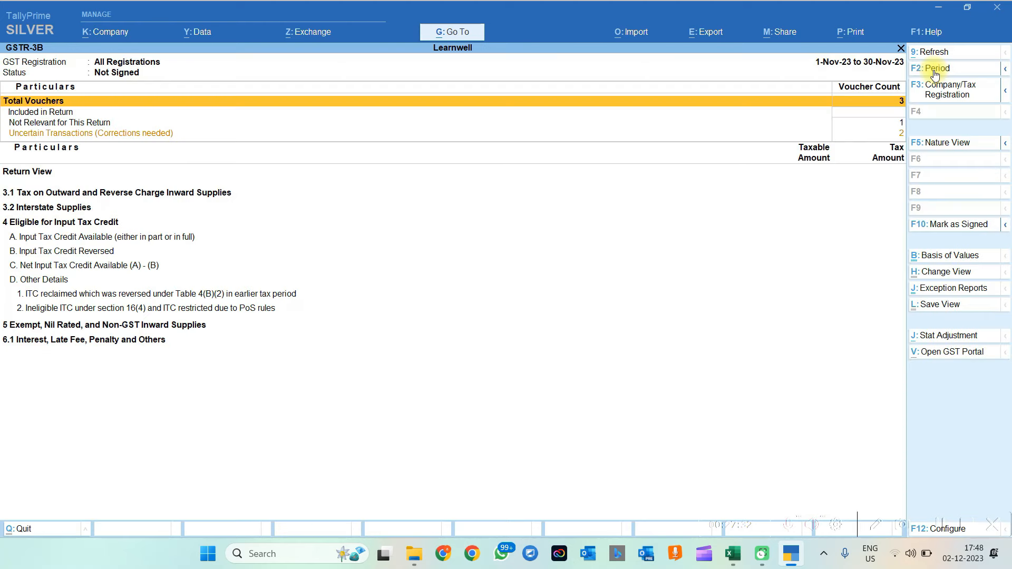
# Open the uncertain transactions with a mismatch between expected and modified tax amount.
pyautogui.press('Down')
pyautogui.press('Down')
pyautogui.press('Down')
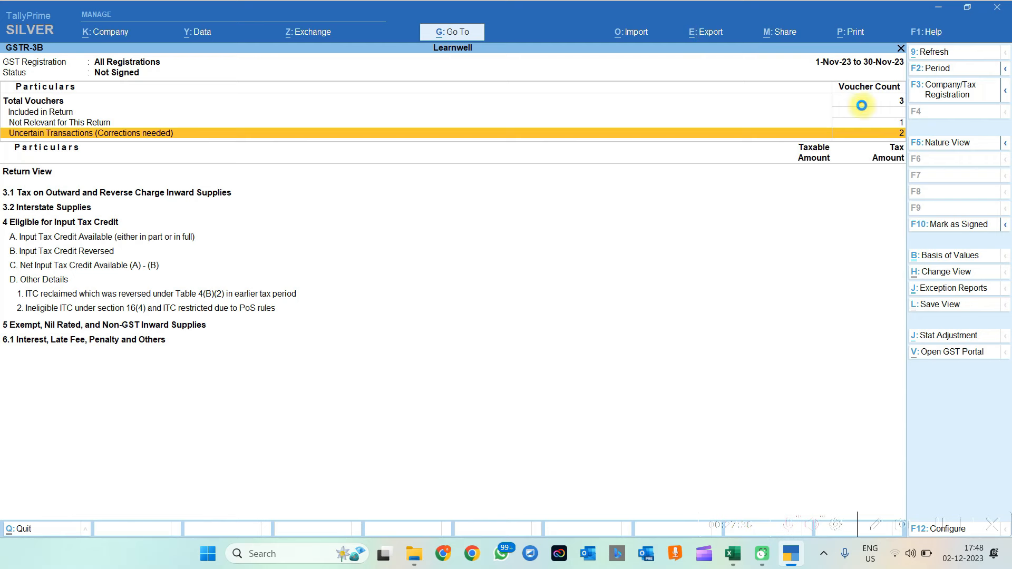
pyautogui.click(895, 133)
pyautogui.click(890, 176)
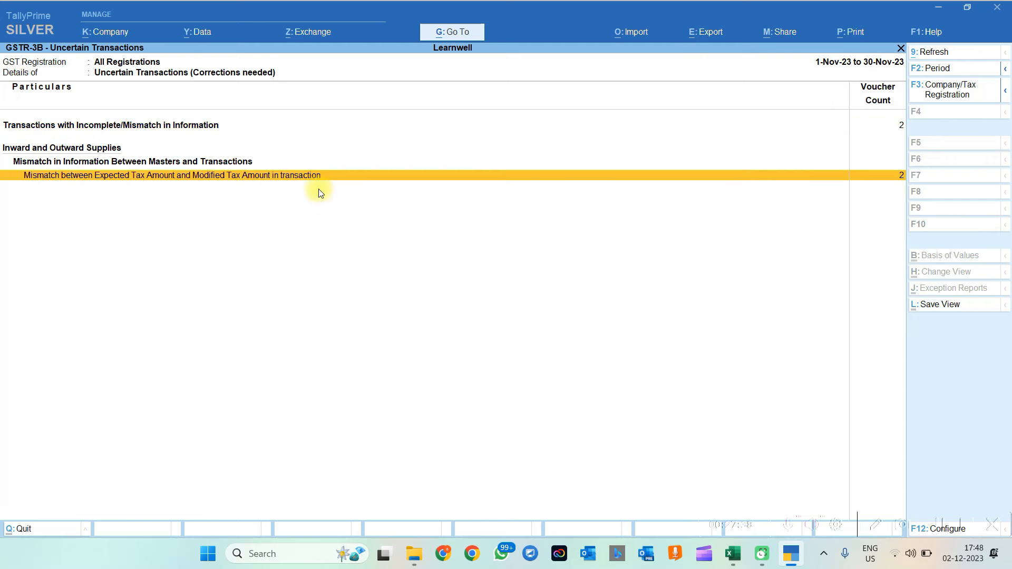
pyautogui.press('Return')
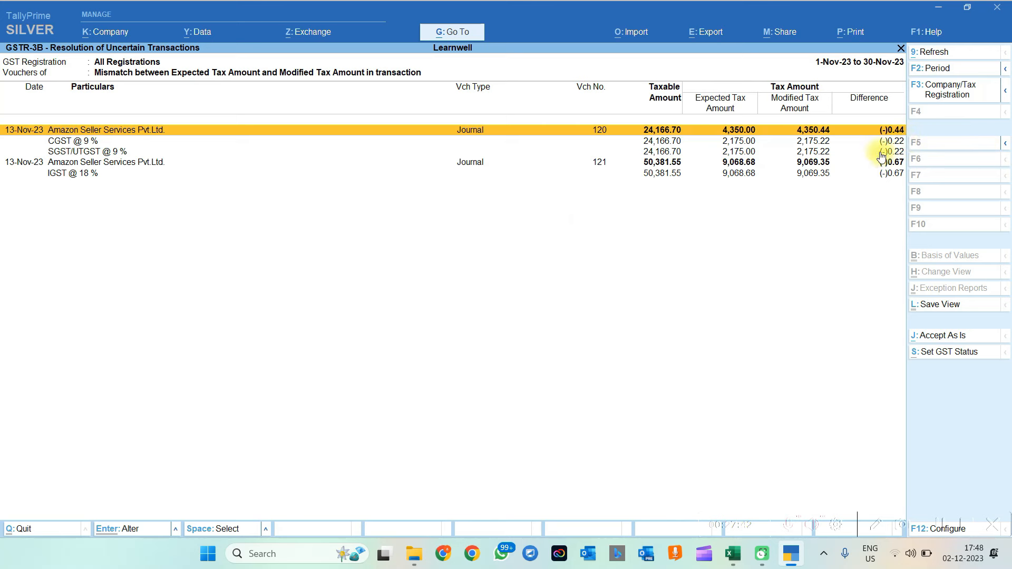
# Accept both mismatched Amazon journal vouchers as is for inclusion in the return, and go back to the GSTR-3B summary.
pyautogui.hotkey('ctrl', 'space')
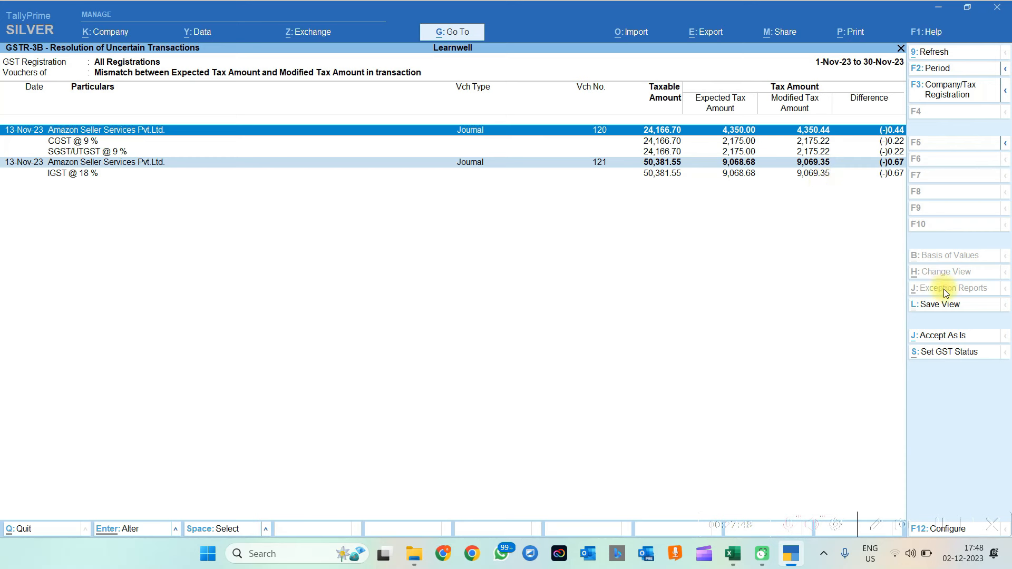
pyautogui.click(931, 341)
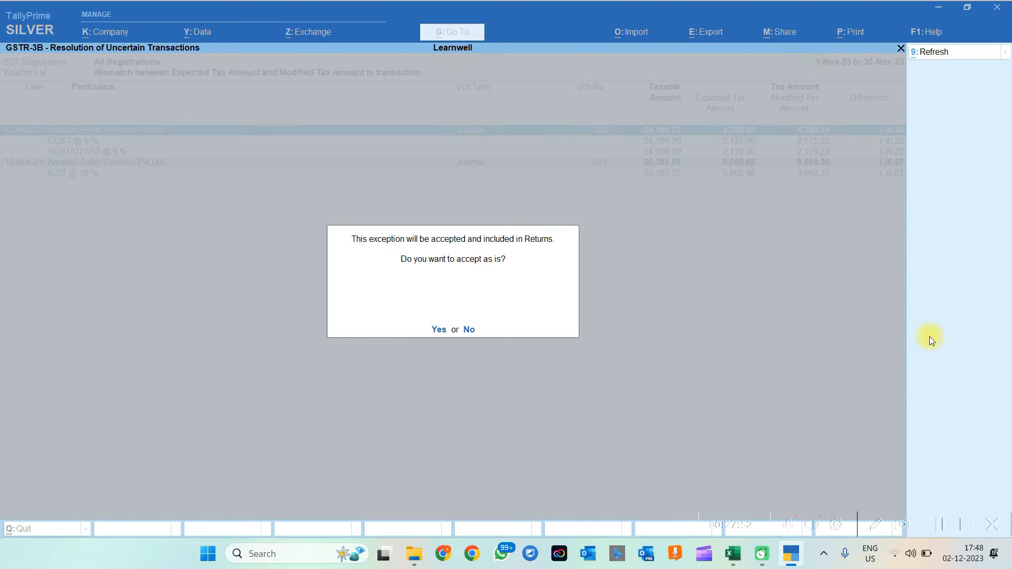
pyautogui.press('y')
pyautogui.press('Escape')
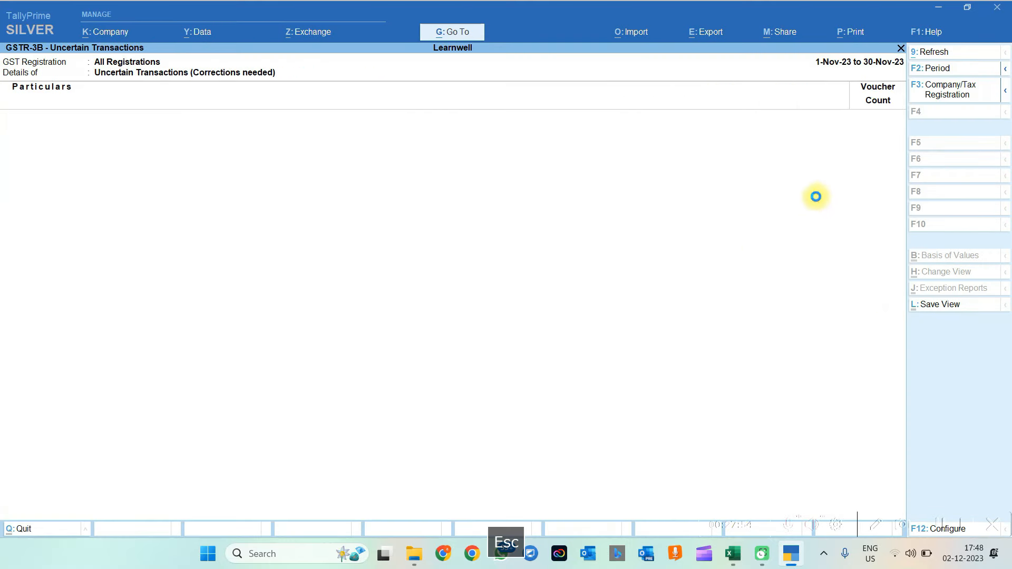
pyautogui.press('Escape')
# Examine the vouchers under All other Input Tax Credit within GSTR-3B's available input tax credit.
pyautogui.click(881, 239)
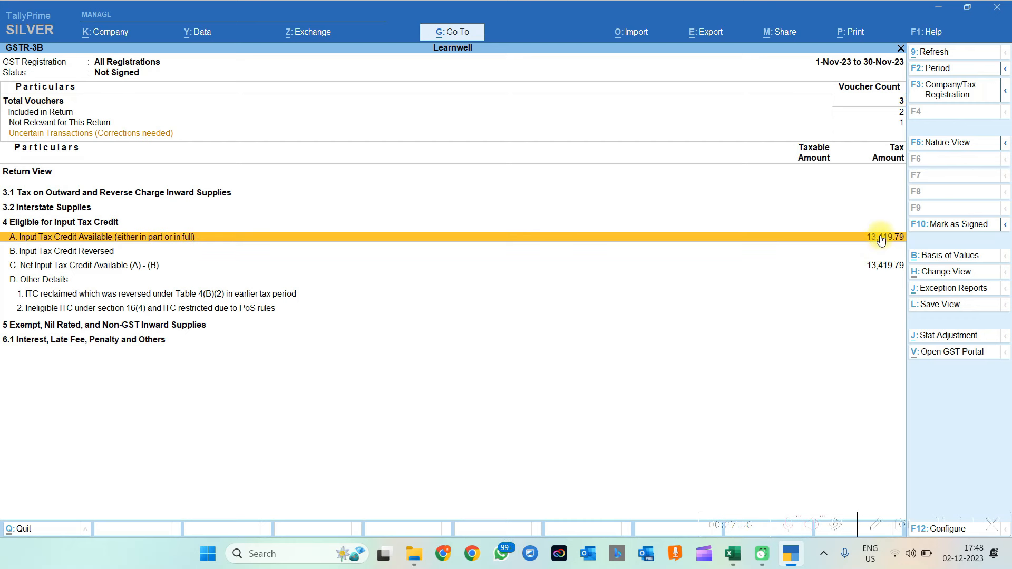
pyautogui.click(880, 235)
pyautogui.press('Down')
pyautogui.press('Down')
pyautogui.press('Down')
pyautogui.press('Down')
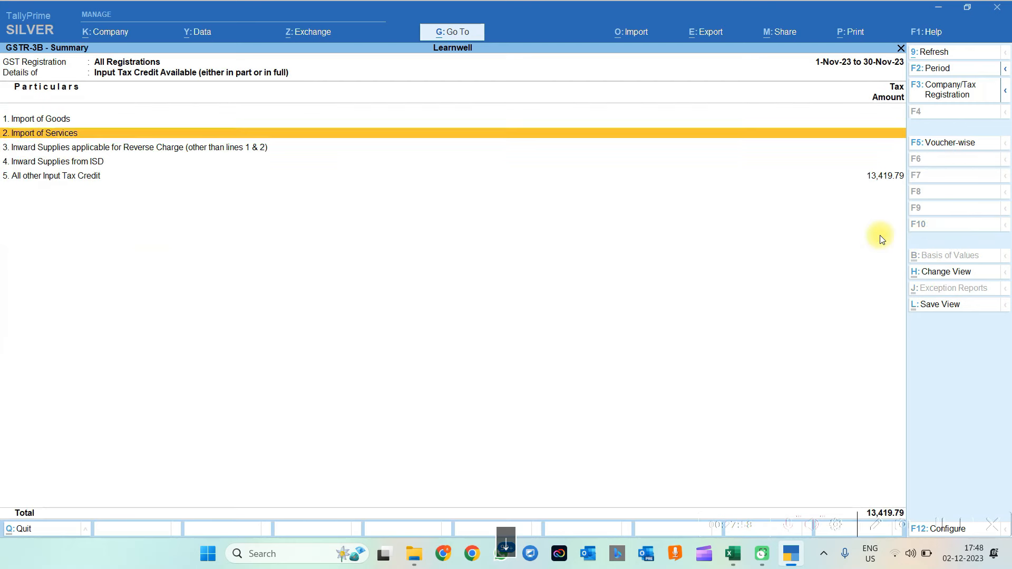
pyautogui.press('Return')
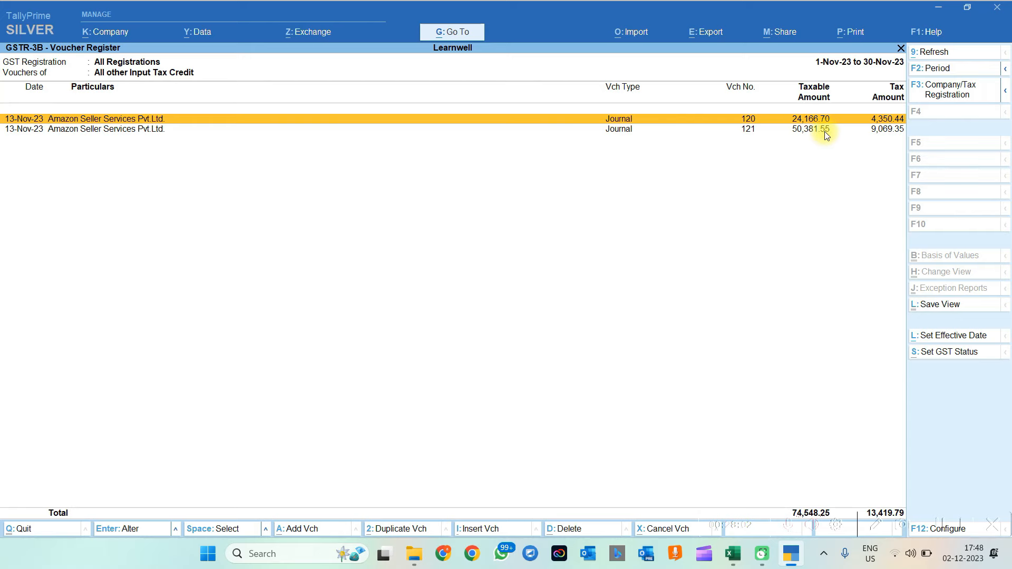
pyautogui.press('Return')
pyautogui.press('Escape')
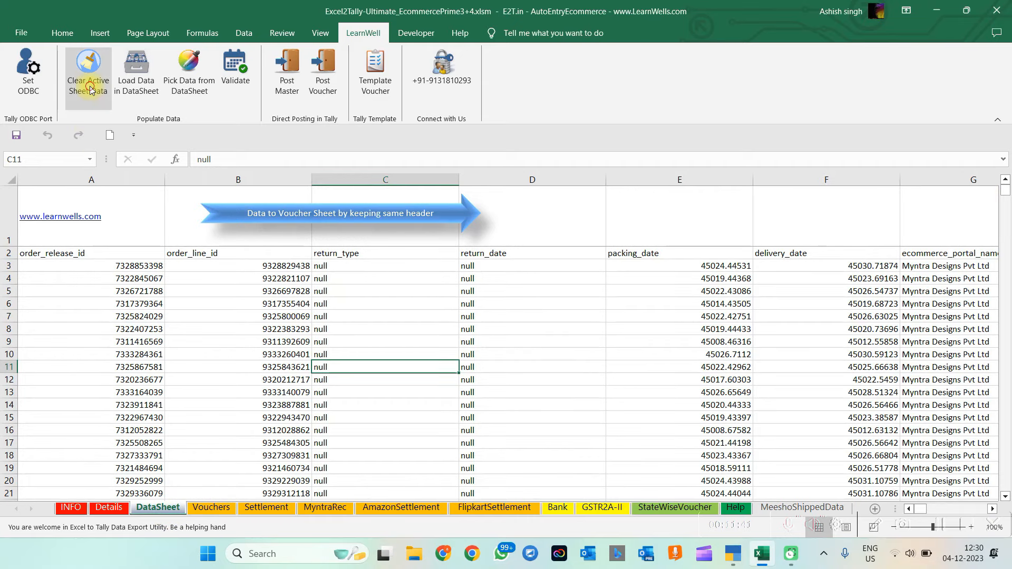
# In the Excel workbook, replace the DataSheet data with MTR_B2B-AUGUST-2023 AB.csv from the Amazon folder, discarding the clipboard contents.
pyautogui.click(86, 66)
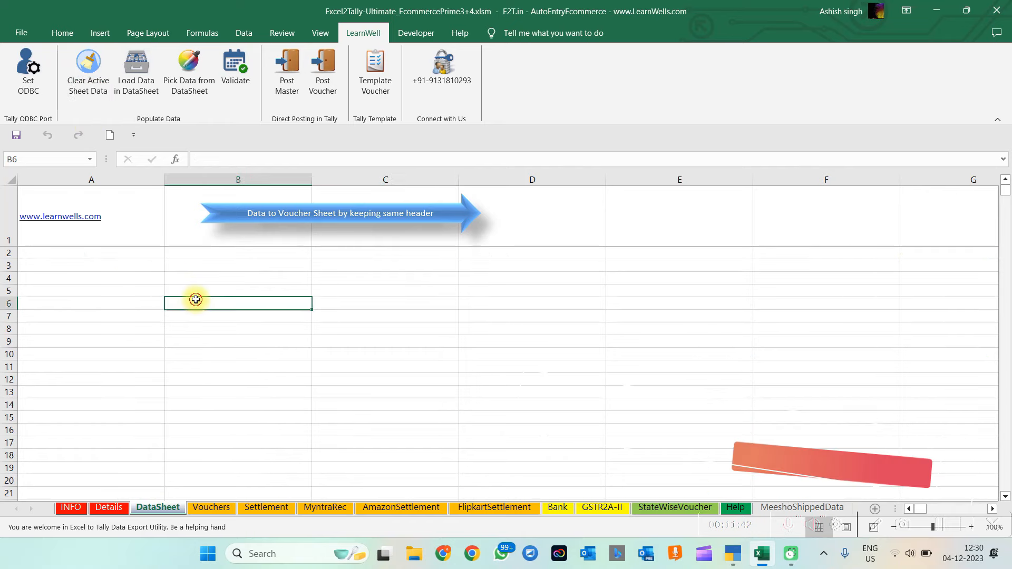
pyautogui.click(136, 69)
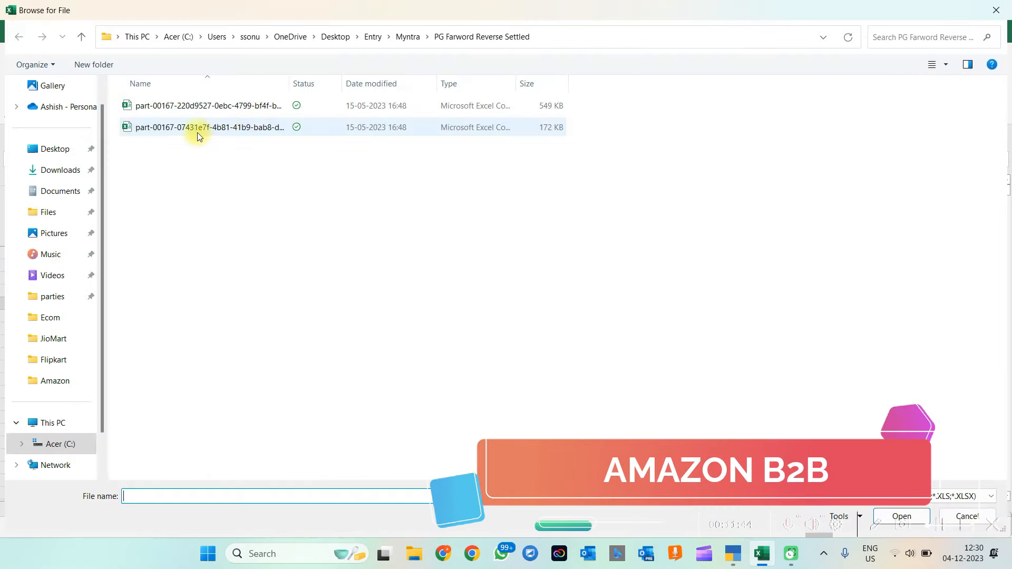
pyautogui.click(372, 36)
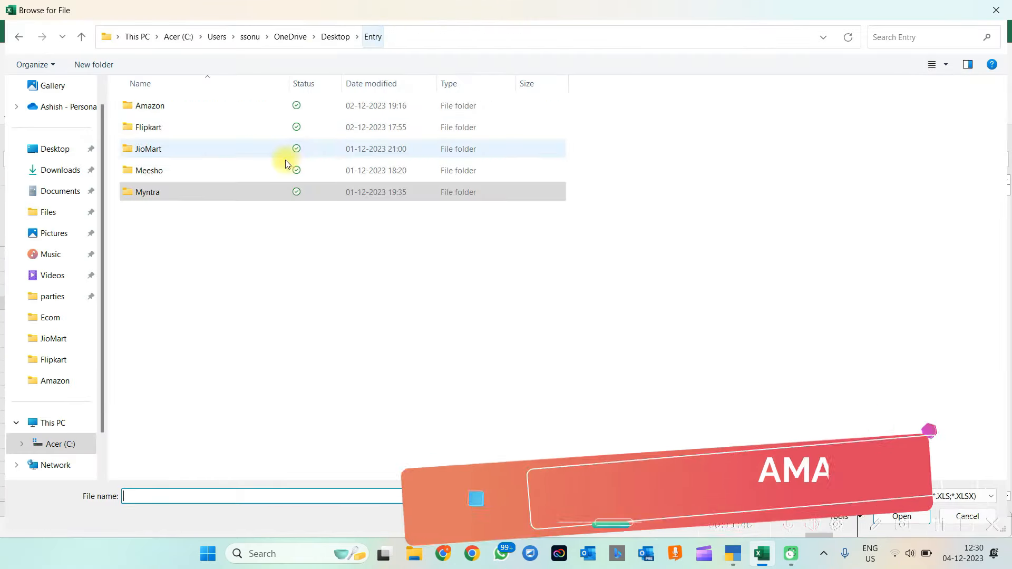
pyautogui.doubleClick(165, 104)
pyautogui.click(175, 155)
pyautogui.click(170, 129)
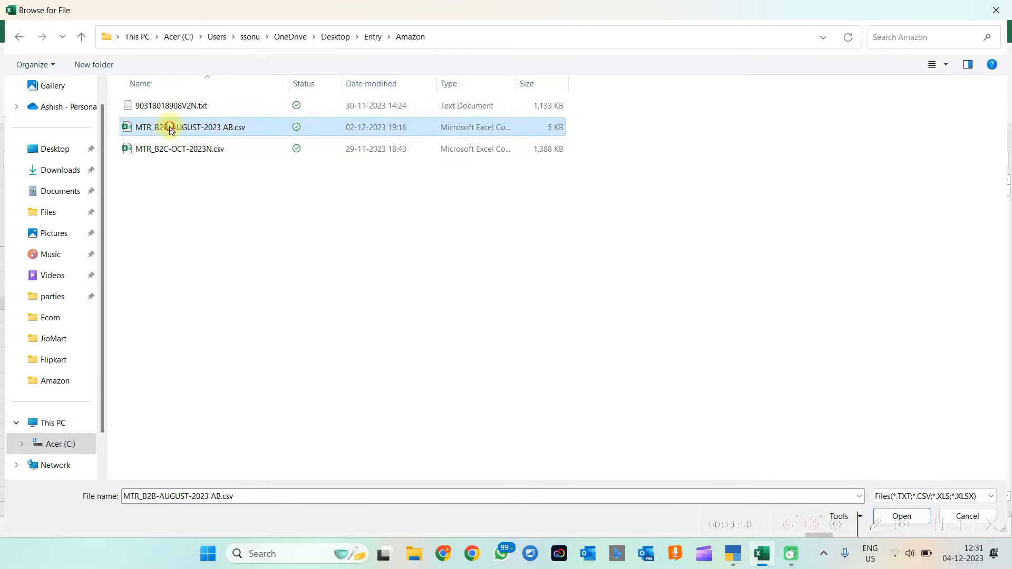
pyautogui.doubleClick(169, 128)
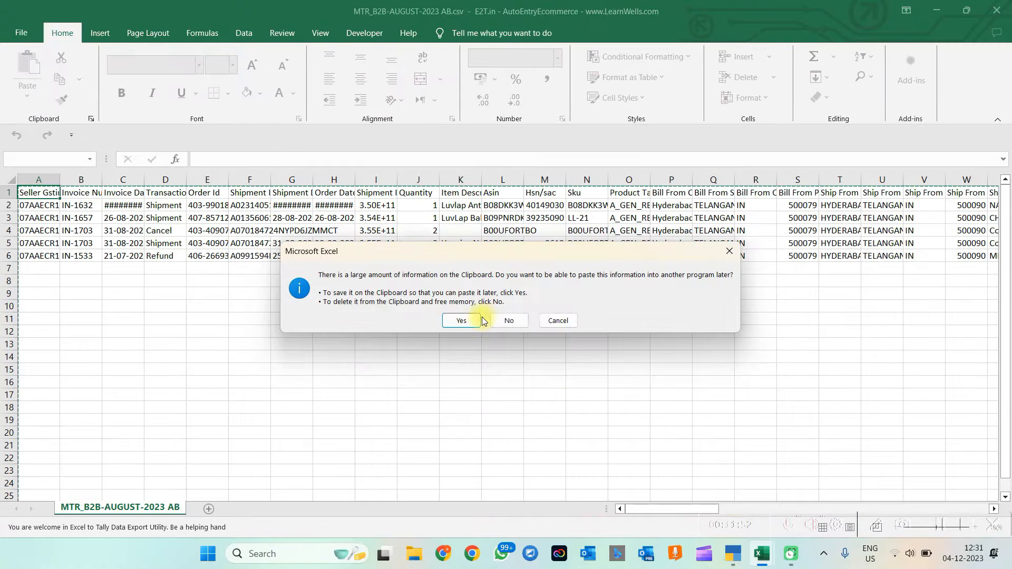
pyautogui.click(503, 320)
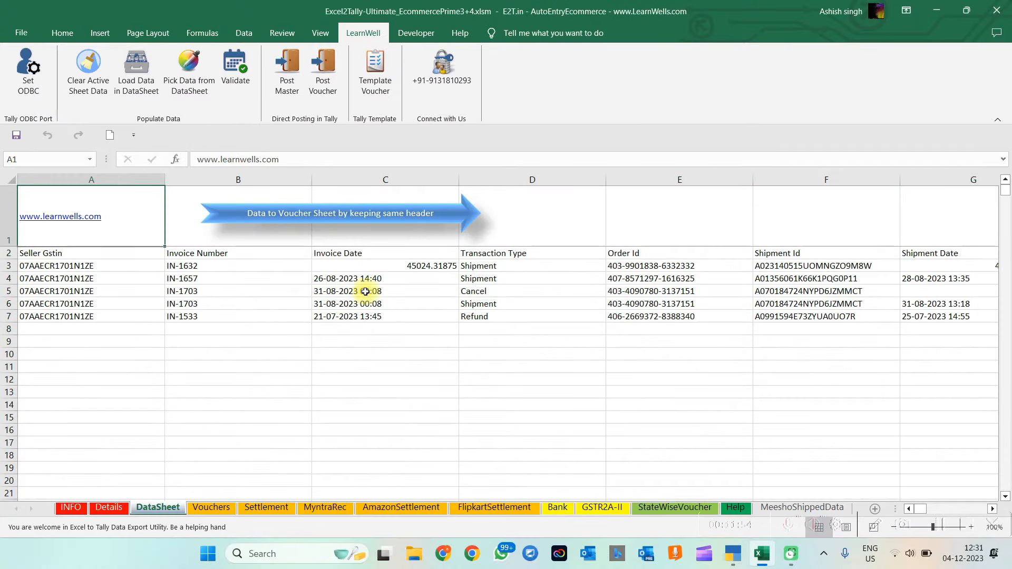
# Check the loaded invoice rows and populate the Vouchers sheet with the Amazon B2B data from the DataSheet.
pyautogui.moveTo(400, 265); pyautogui.dragTo(964, 264)
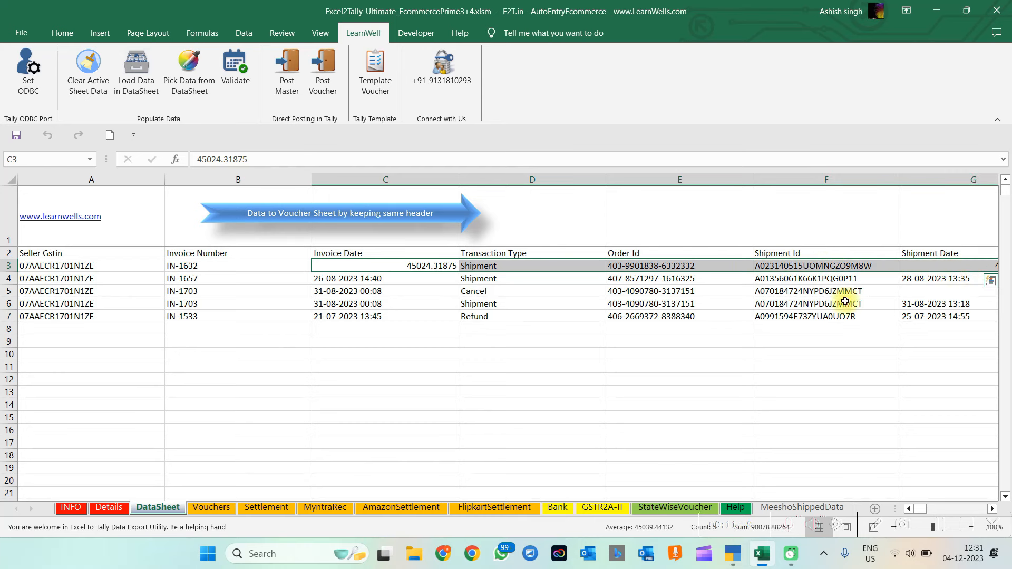
pyautogui.click(682, 353)
pyautogui.click(230, 508)
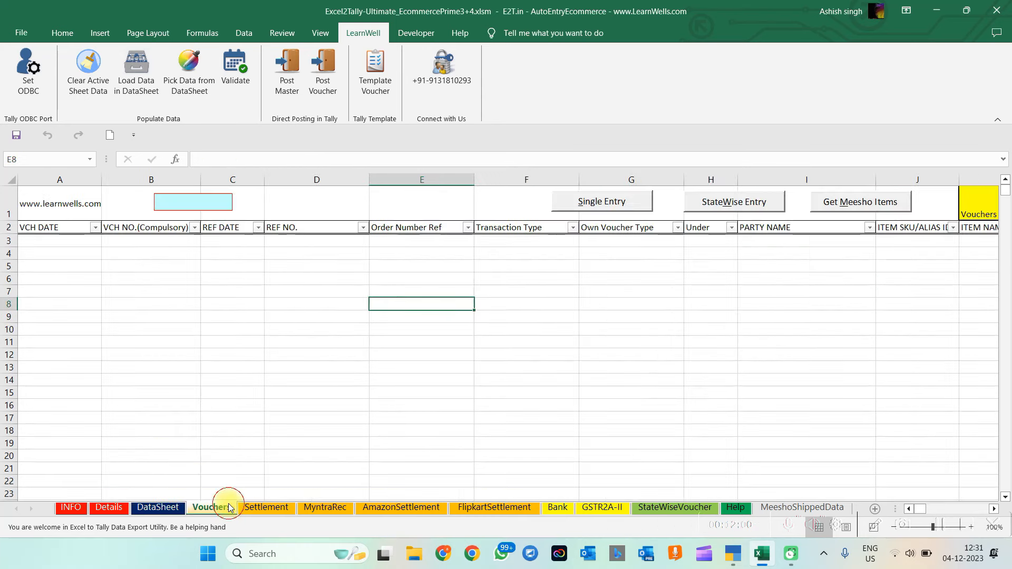
pyautogui.click(192, 65)
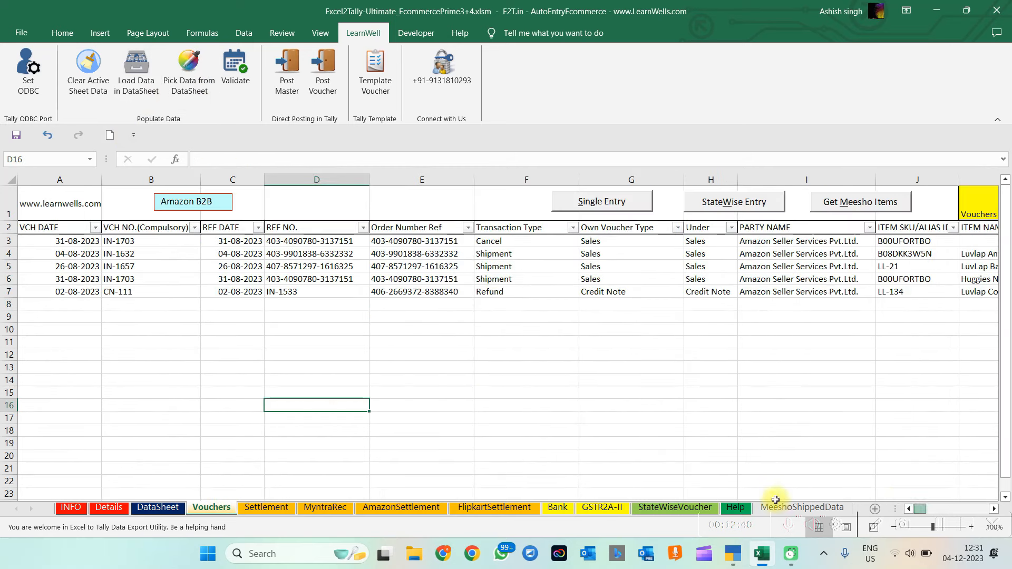
# Clear the item SKU of the cancelled transaction row in the Vouchers sheet and validate the voucher data.
pyautogui.click(493, 342)
pyautogui.click(566, 244)
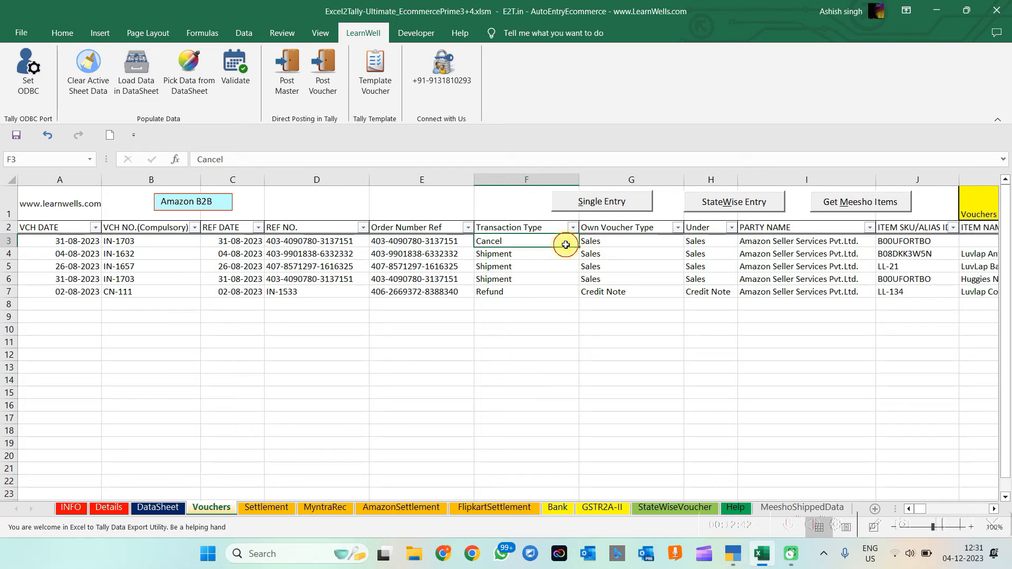
pyautogui.hotkey('ctrl', 'Right')
pyautogui.press('Right')
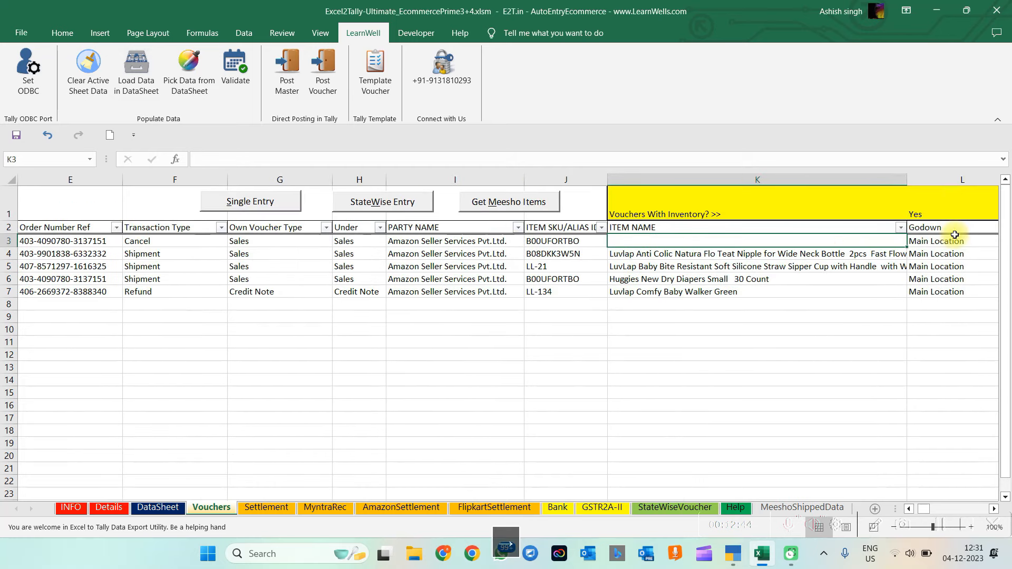
pyautogui.click(571, 239)
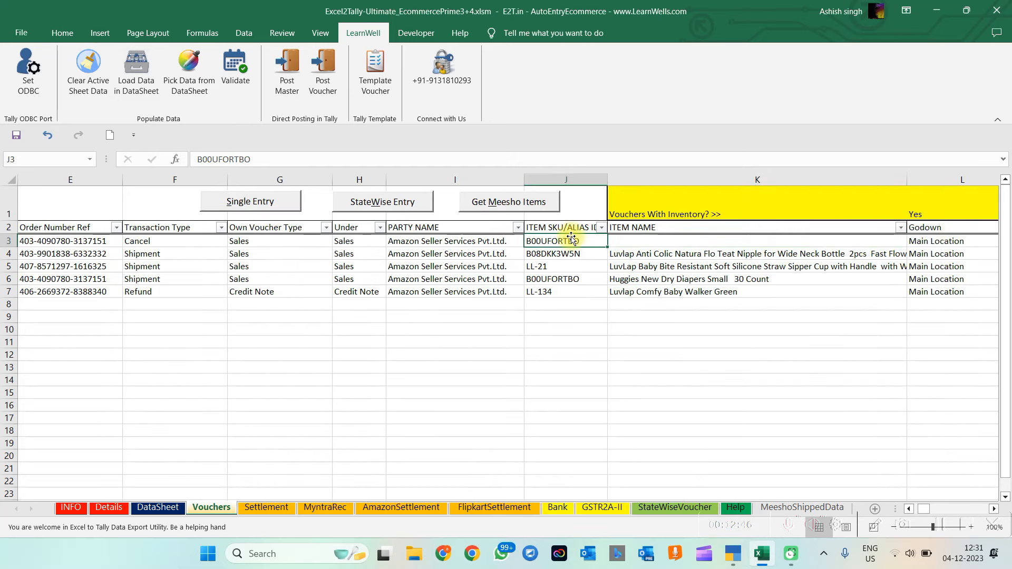
pyautogui.moveTo(639, 239); pyautogui.dragTo(561, 297)
pyautogui.click(560, 237)
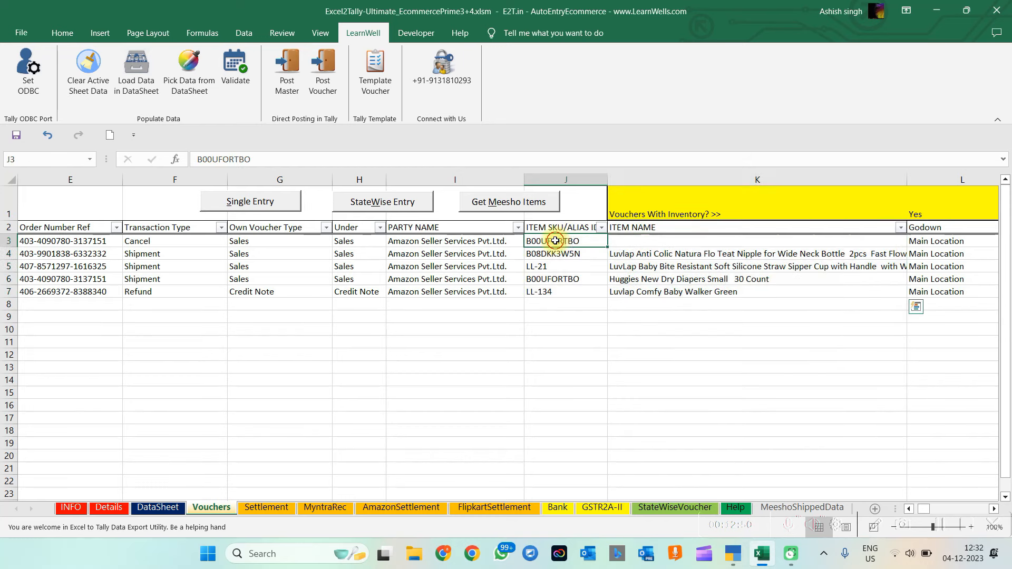
pyautogui.press('Delete')
pyautogui.click(563, 300)
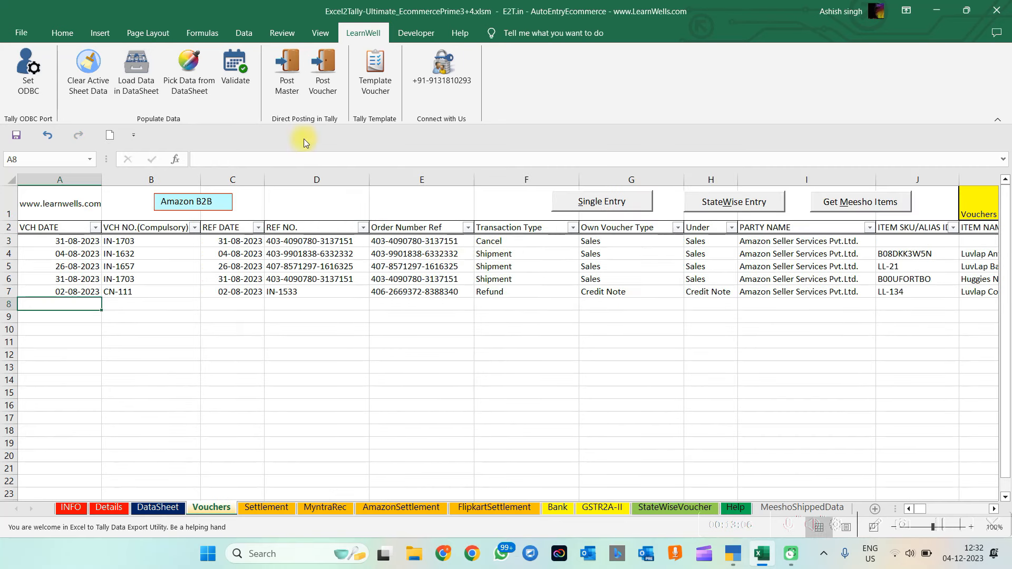
pyautogui.click(236, 68)
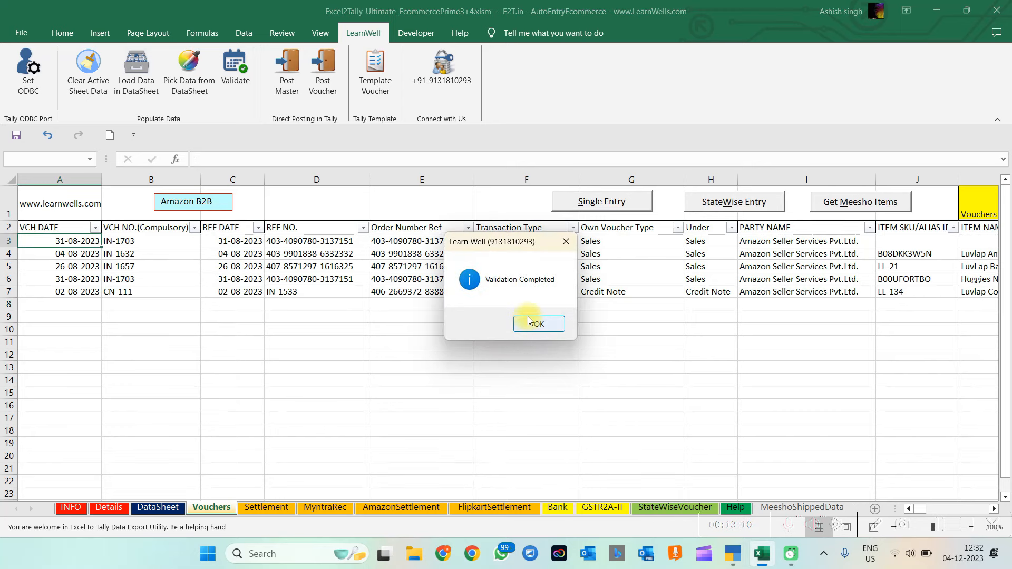
pyautogui.click(530, 320)
# Examine the voucher rows' party, ledger, IGST, buyer details, place of supply and buyer GSTIN columns.
pyautogui.moveTo(752, 251); pyautogui.dragTo(759, 310)
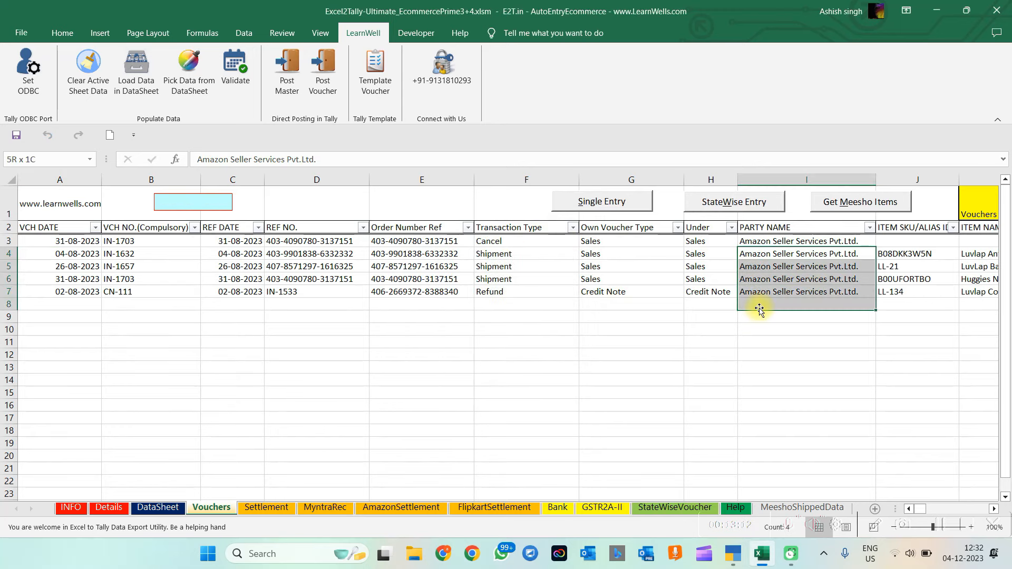
pyautogui.press('Right')
pyautogui.press('Right')
pyautogui.press('Right')
pyautogui.press('Right')
pyautogui.press('Right')
pyautogui.press('Right')
pyautogui.press('Right')
pyautogui.press('Right')
pyautogui.press('Right')
pyautogui.press('Right')
pyautogui.press('Right')
pyautogui.press('Right')
pyautogui.press('Right')
pyautogui.press('Right')
pyautogui.press('Right')
pyautogui.press('Right')
pyautogui.press('Right')
pyautogui.press('Right')
pyautogui.press('Right')
pyautogui.press('Right')
pyautogui.press('Right')
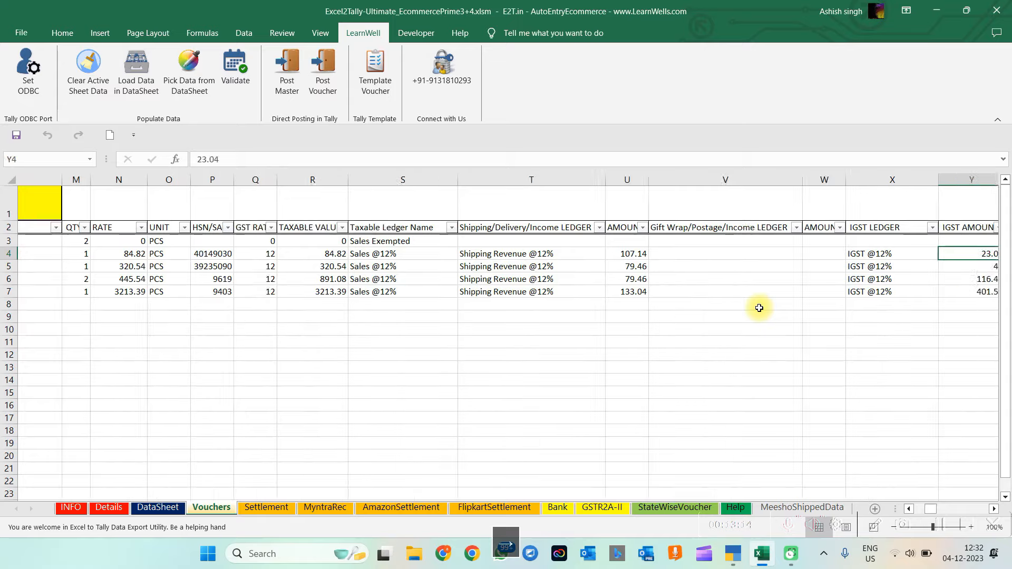
pyautogui.press('Left')
pyautogui.press('Left')
pyautogui.press('Left')
pyautogui.press('Left')
pyautogui.press('Left')
pyautogui.press('Left')
pyautogui.press('Left')
pyautogui.press('Left')
pyautogui.press('Left')
pyautogui.press('Left')
pyautogui.press('Left')
pyautogui.press('Left')
pyautogui.press('Left')
pyautogui.press('Left')
pyautogui.press('Left')
pyautogui.press('Left')
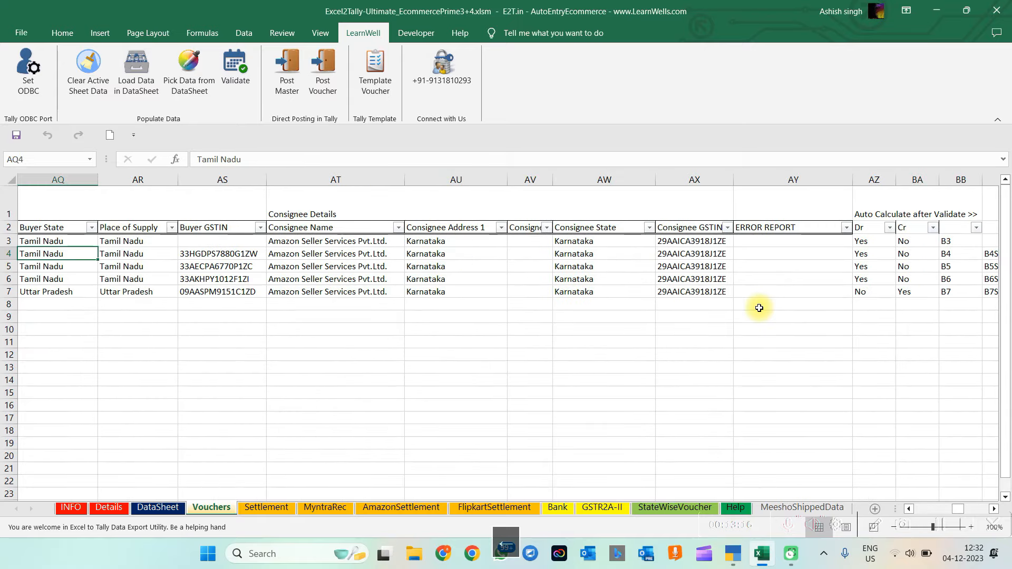
pyautogui.moveTo(327, 252); pyautogui.dragTo(487, 289)
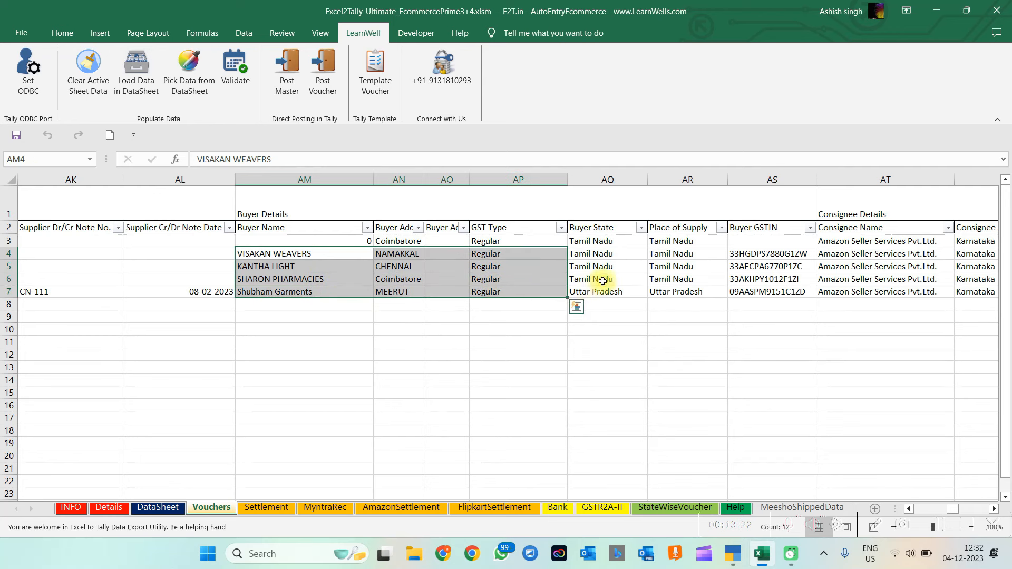
pyautogui.click(686, 255)
pyautogui.click(746, 256)
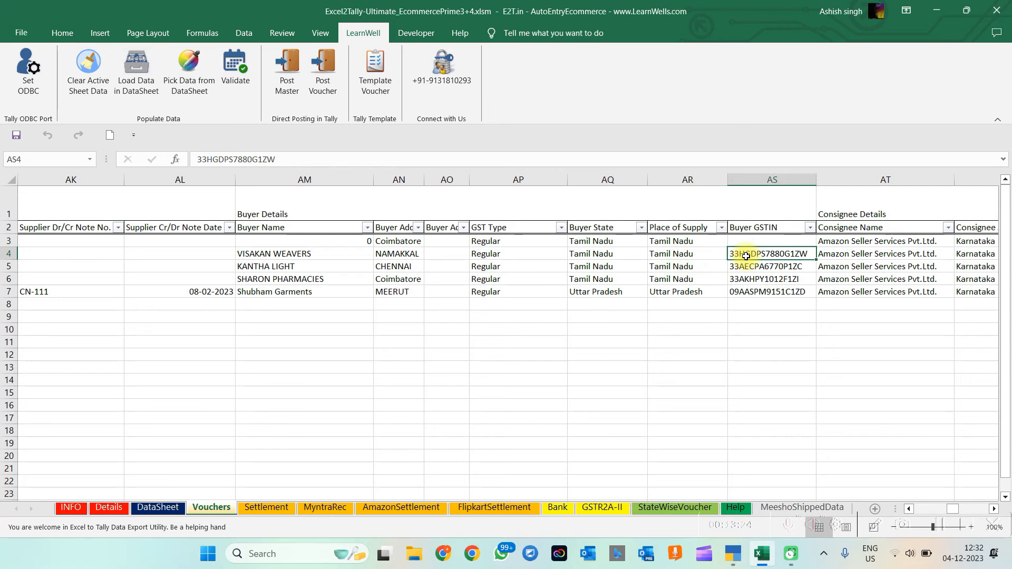
pyautogui.press('Left')
pyautogui.press('Left')
pyautogui.press('Left')
pyautogui.press('Left')
pyautogui.press('Left')
pyautogui.press('Left')
pyautogui.press('Left')
pyautogui.press('Left')
pyautogui.press('Left')
pyautogui.press('Left')
pyautogui.press('Left')
pyautogui.press('Left')
pyautogui.press('Left')
pyautogui.press('Left')
pyautogui.press('Left')
pyautogui.press('Left')
pyautogui.press('Left')
pyautogui.press('Left')
pyautogui.press('Left')
pyautogui.press('Left')
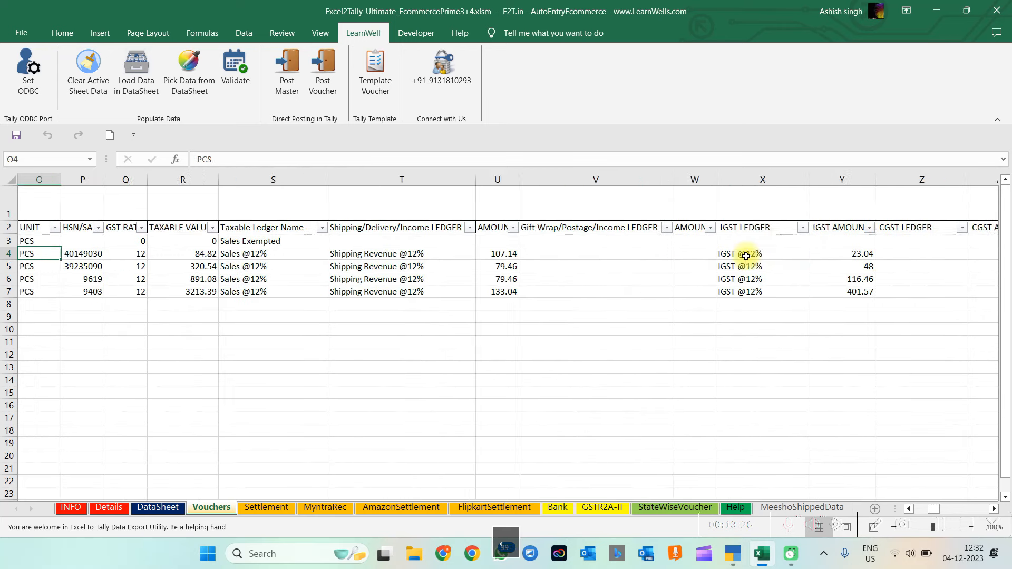
pyautogui.press('Left')
pyautogui.press('Left')
pyautogui.press('Left')
pyautogui.press('Left')
pyautogui.press('Left')
pyautogui.press('Left')
pyautogui.press('Left')
pyautogui.press('Left')
pyautogui.press('Left')
pyautogui.press('Left')
pyautogui.press('Left')
pyautogui.press('Left')
pyautogui.press('Left')
pyautogui.press('Left')
# Post the validated sheet's masters to Tally without saving the XML file, and generate the voucher template.
pyautogui.click(247, 72)
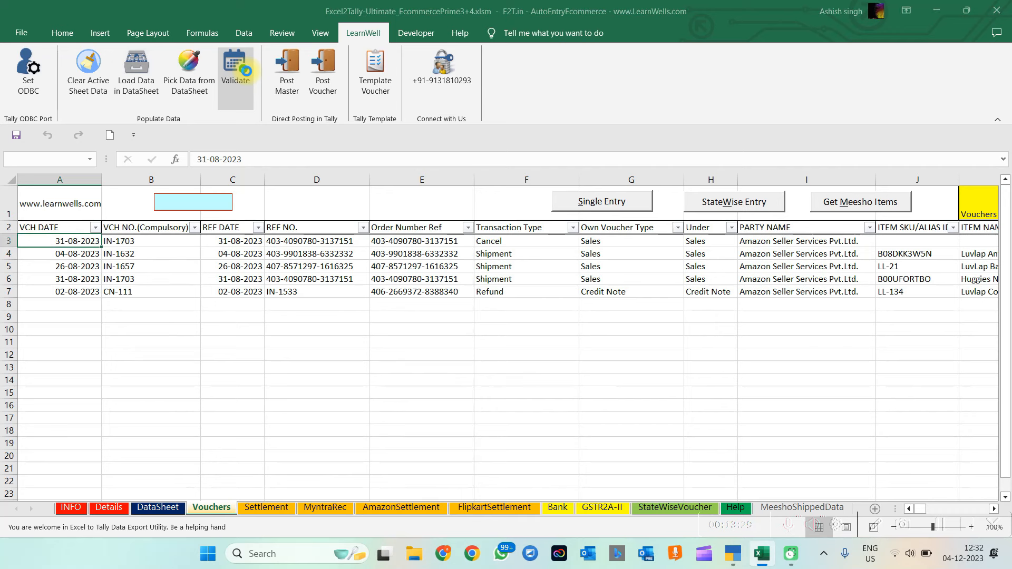
pyautogui.click(295, 85)
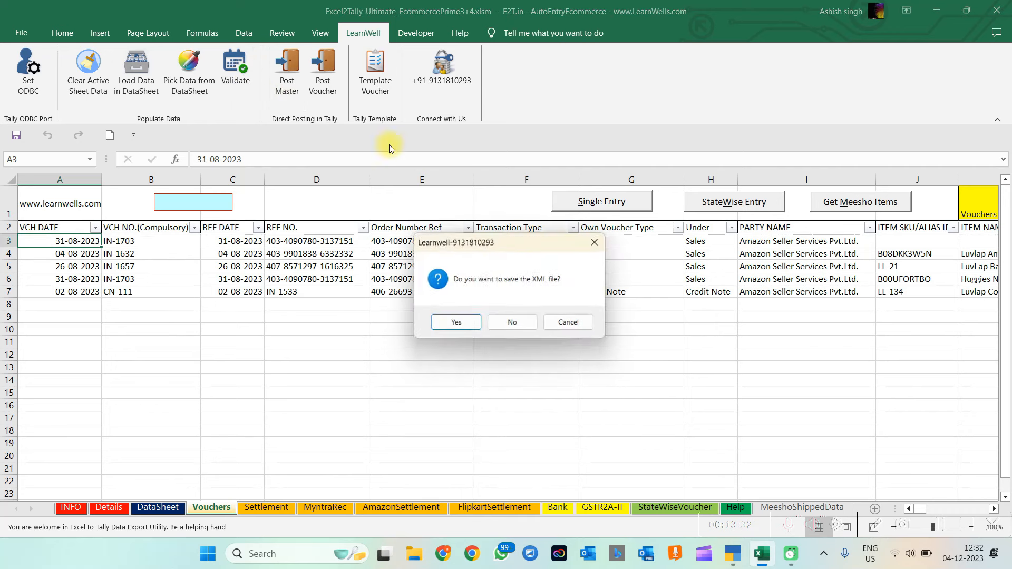
pyautogui.click(509, 323)
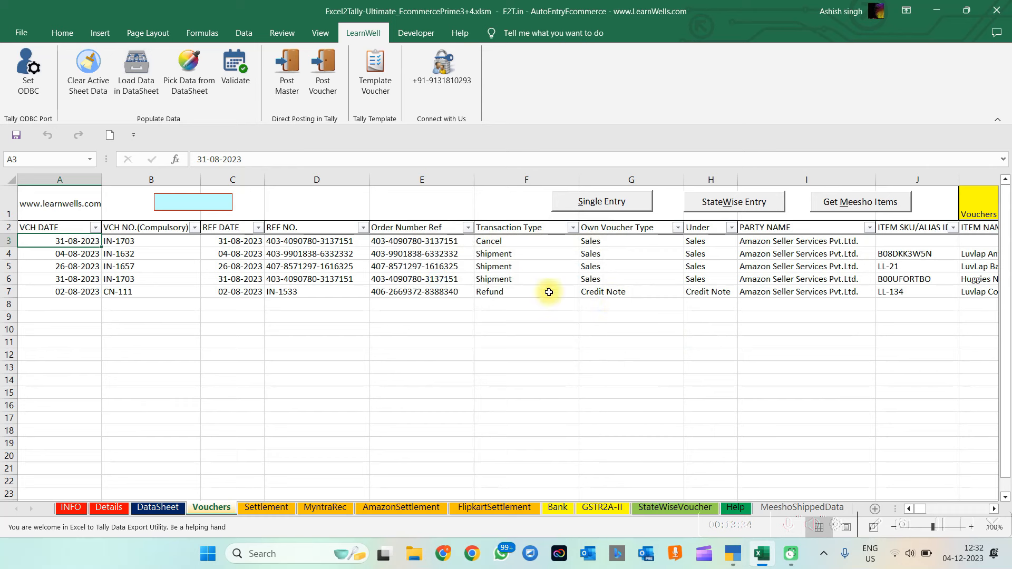
pyautogui.click(378, 70)
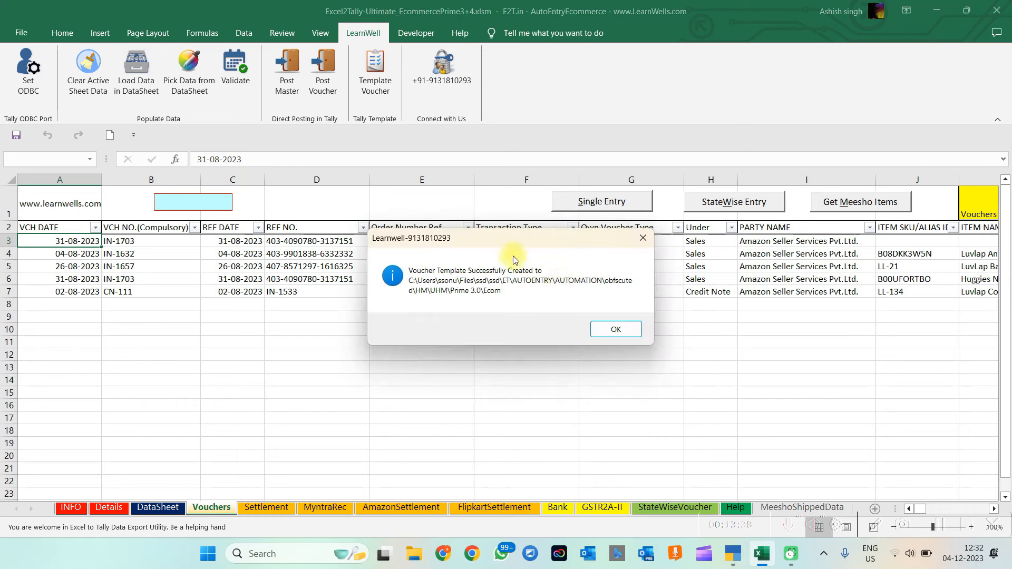
pyautogui.click(616, 330)
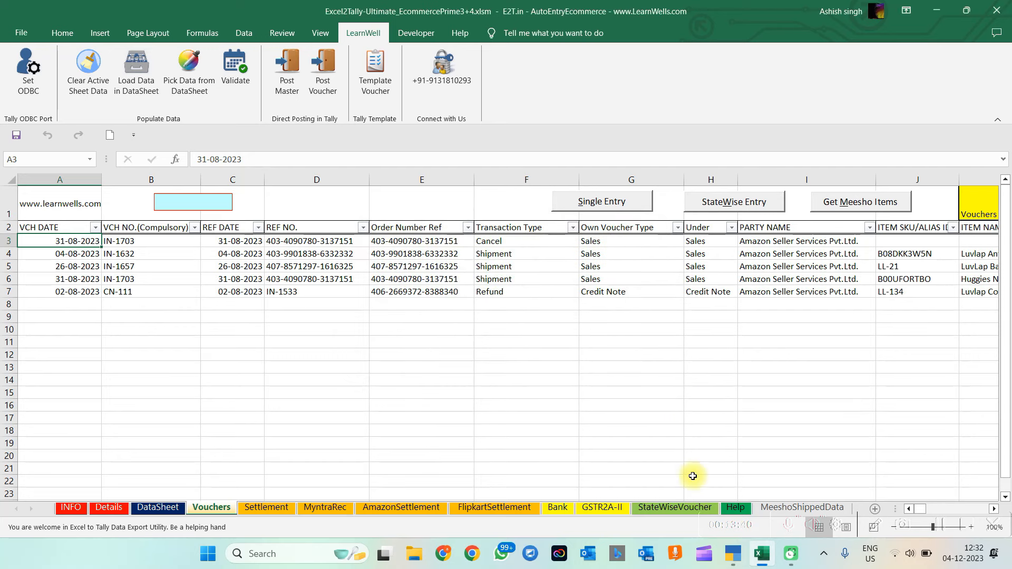
# Switch to TallyPrime and choose VCH August Month Amazon Sel.xlsx as the Excel file for importing transactions.
pyautogui.click(732, 558)
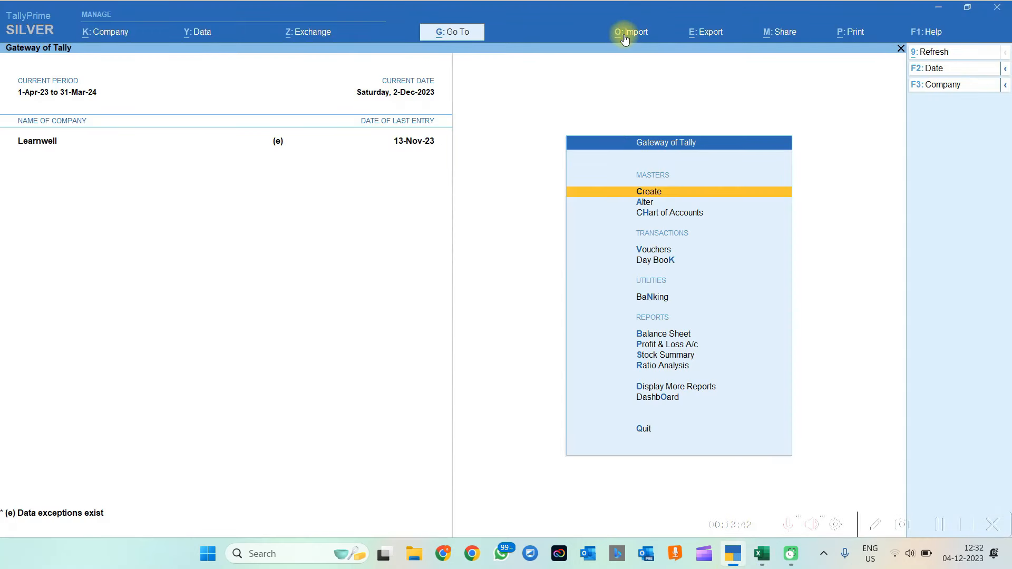
pyautogui.click(624, 34)
pyautogui.press('Down')
pyautogui.press('Return')
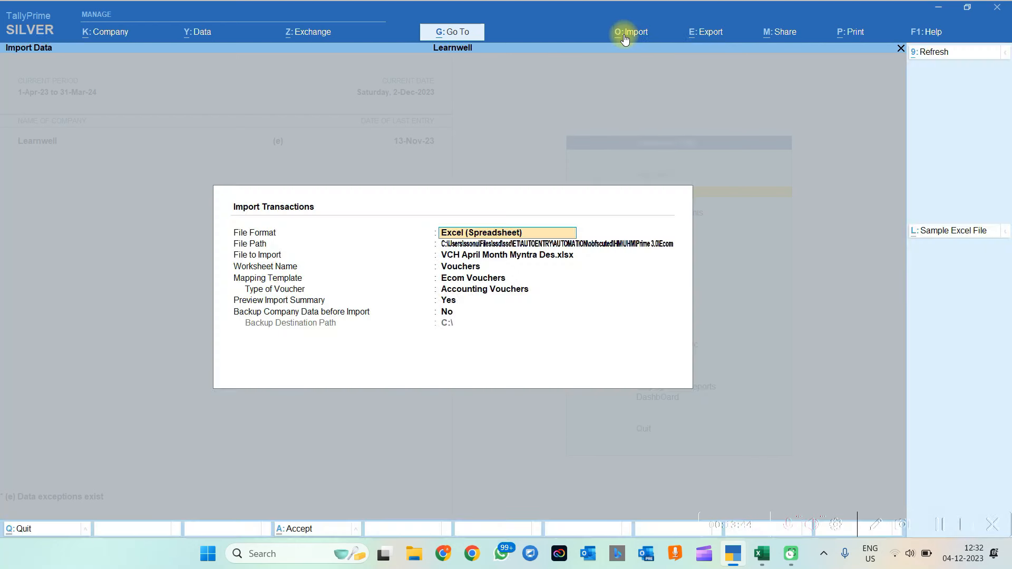
pyautogui.press('Return')
pyautogui.press('Return')
pyautogui.press('Down')
pyautogui.press('Down')
pyautogui.press('Up')
pyautogui.press('Return')
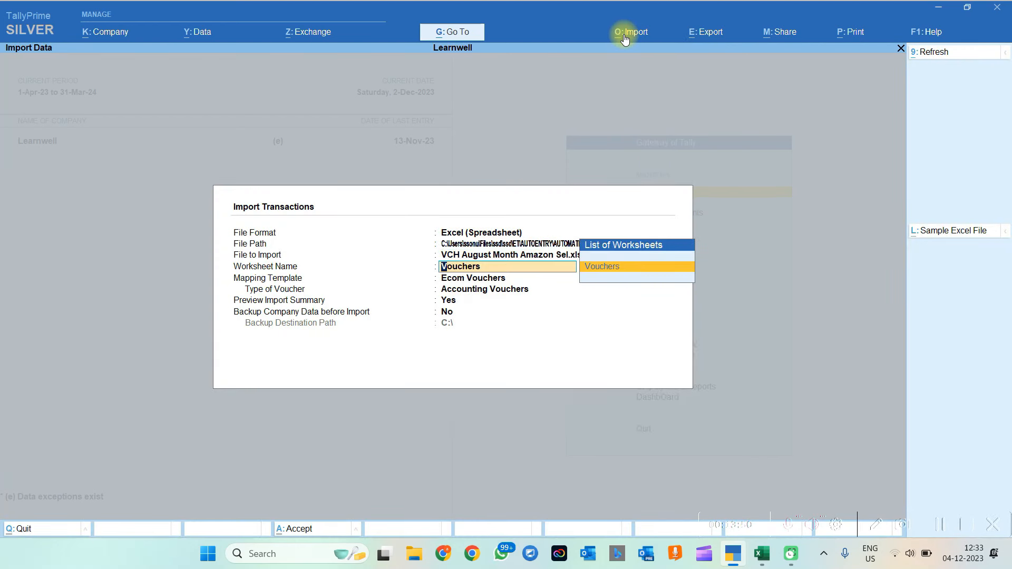
# Import the Vouchers worksheet as Accounting Vouchers using the Ecom Vouchers mapping template.
pyautogui.press('Return')
pyautogui.press('Return')
pyautogui.press('Return')
pyautogui.press('Return')
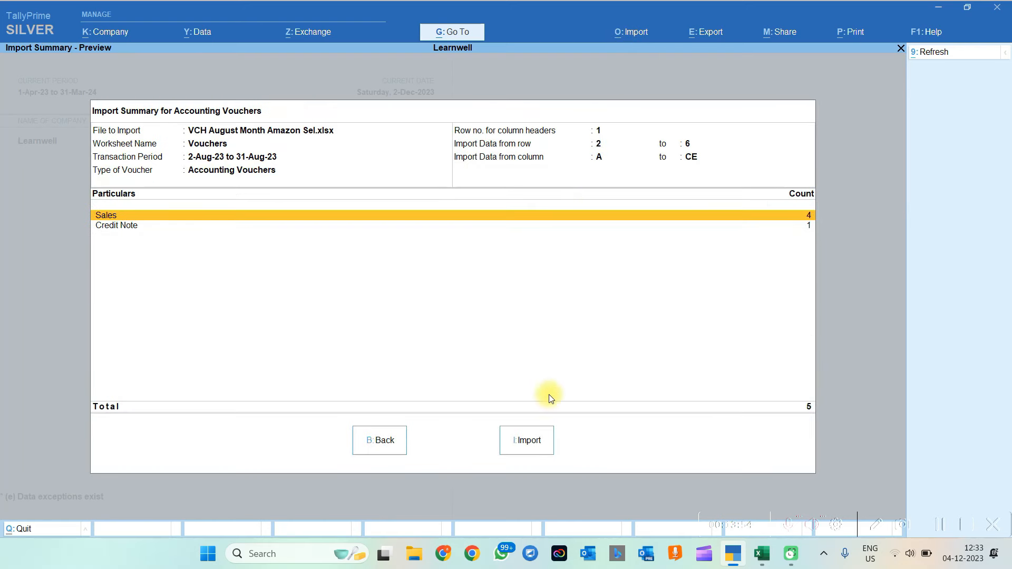
pyautogui.click(526, 447)
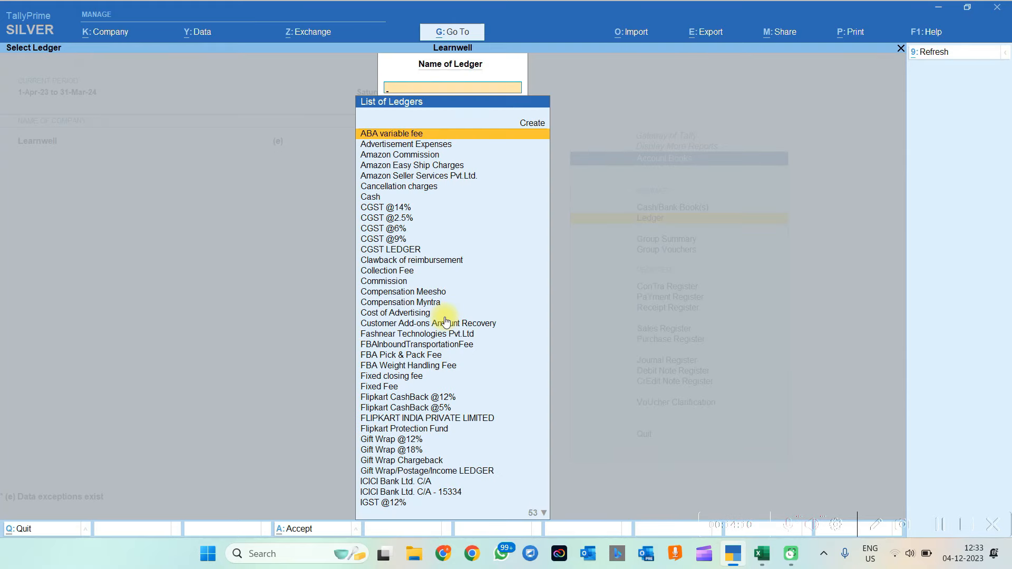
# Examine the imported credit note and sales vouchers in the Amazon Seller Services Pvt.Ltd. ledger for August 2023.
pyautogui.press('Down')
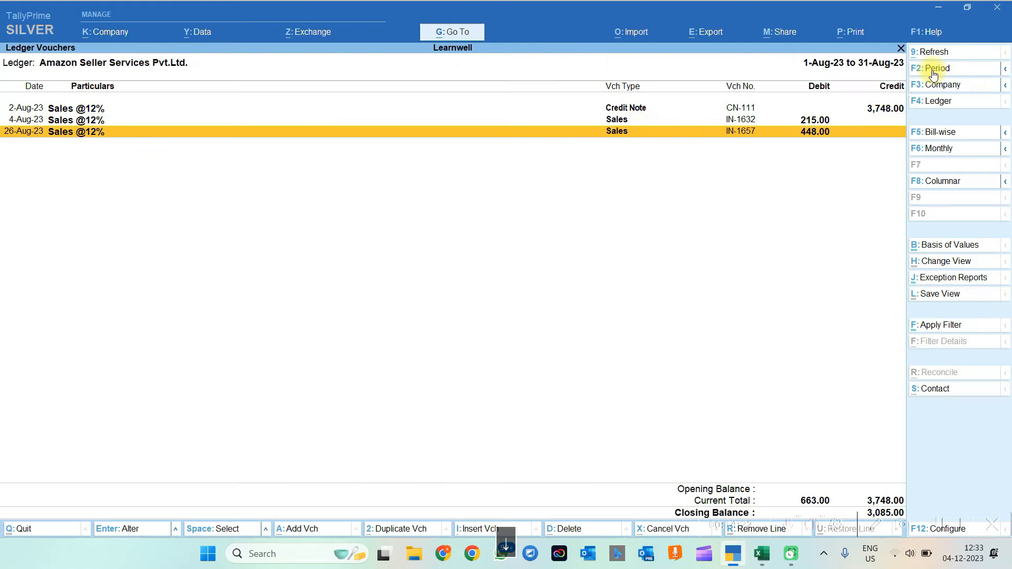
pyautogui.press('Up')
pyautogui.press('Up')
pyautogui.press('Return')
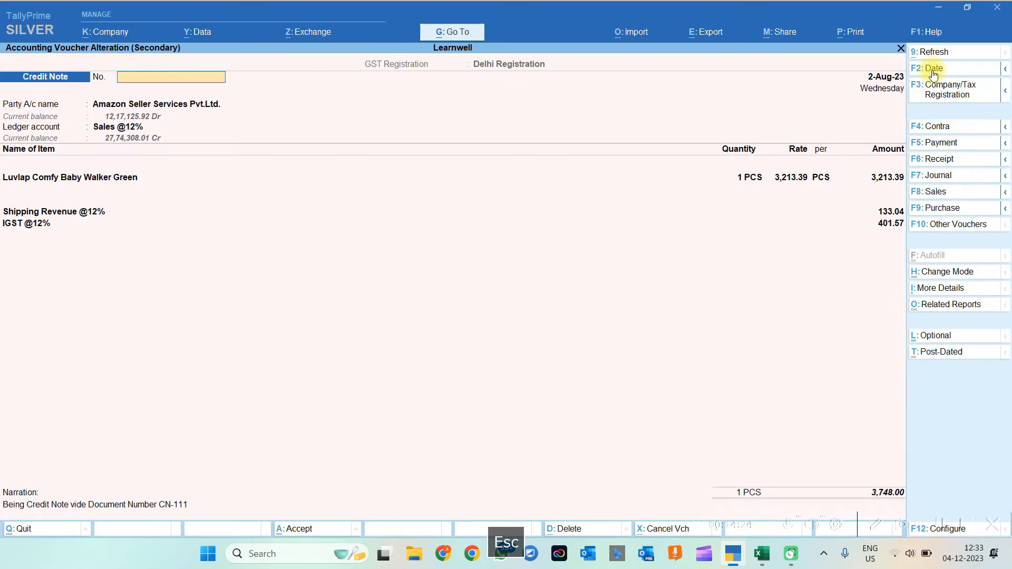
pyautogui.press('Escape')
pyautogui.press('Down')
pyautogui.press('Return')
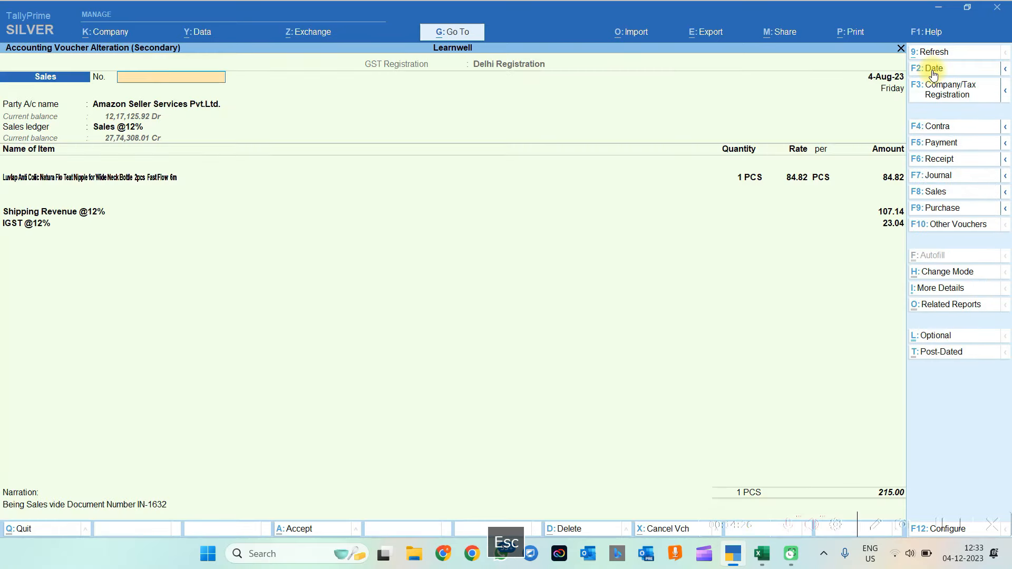
pyautogui.press('Escape')
pyautogui.press('Down')
pyautogui.press('Return')
pyautogui.press('Escape')
# Leave the ledger report and check the cancelled voucher in the August 2023 sales register.
pyautogui.press('Escape')
pyautogui.press('Escape')
pyautogui.press('Escape')
pyautogui.press('Escape')
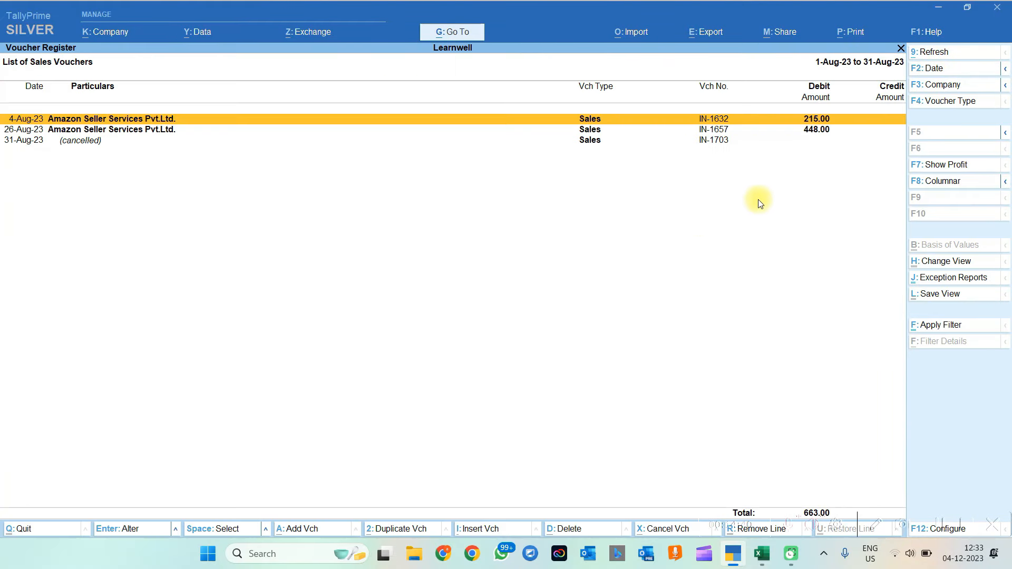
pyautogui.click(728, 142)
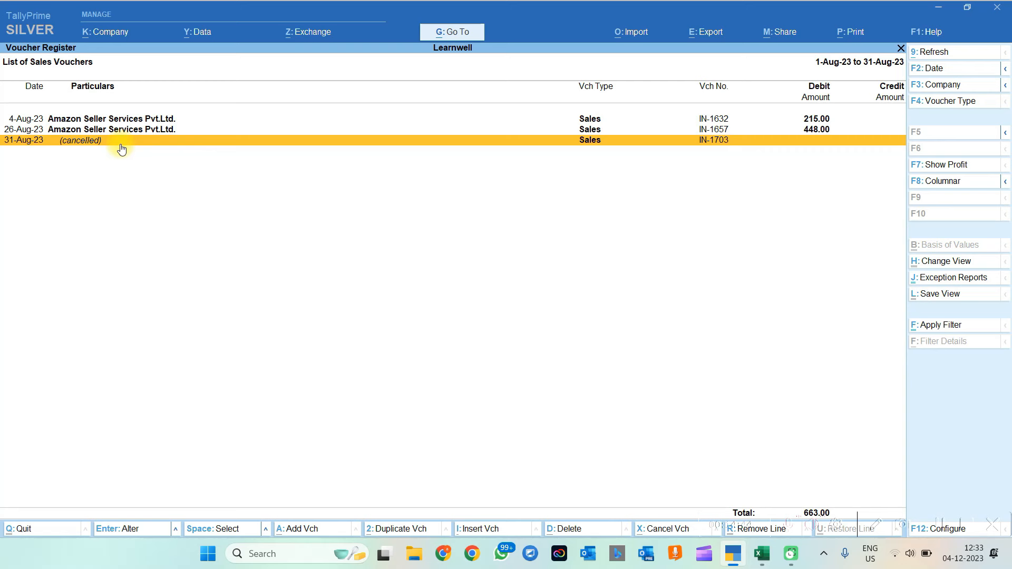
pyautogui.press('Escape')
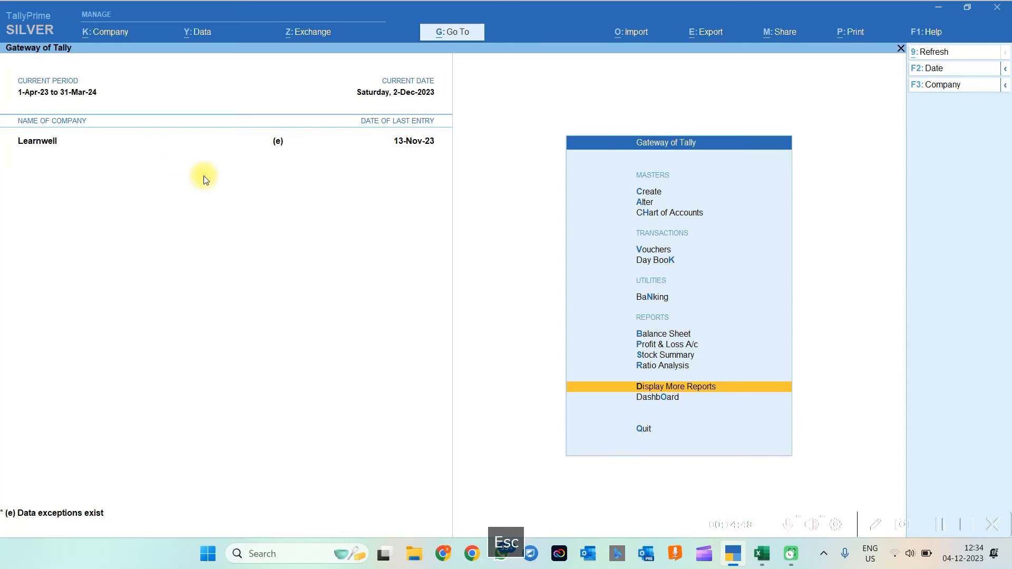
# Display the GSTR-1 report for the period 1-8-2023 to 31-8-2023.
pyautogui.press('d')
pyautogui.press('g')
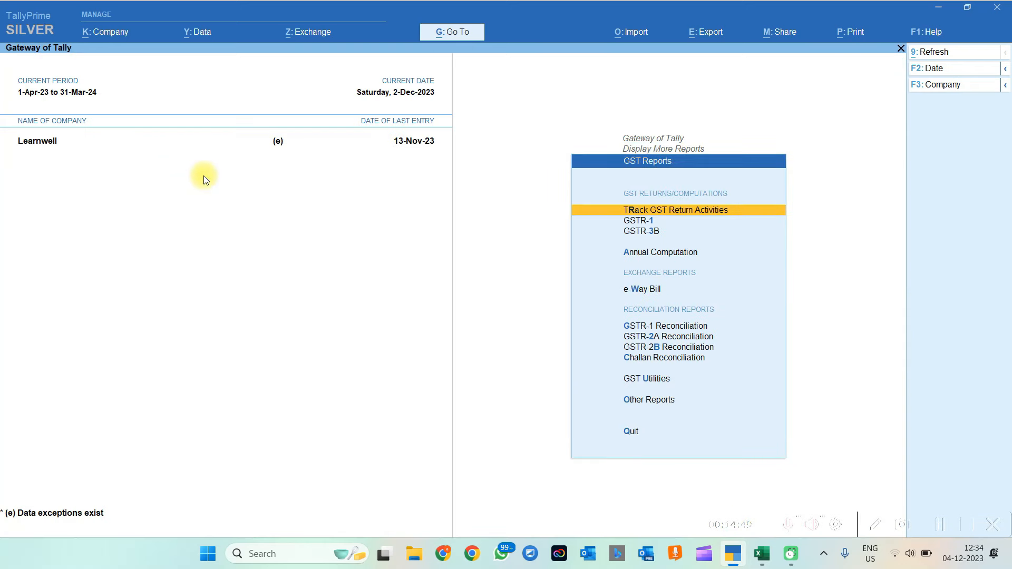
pyautogui.press('Down')
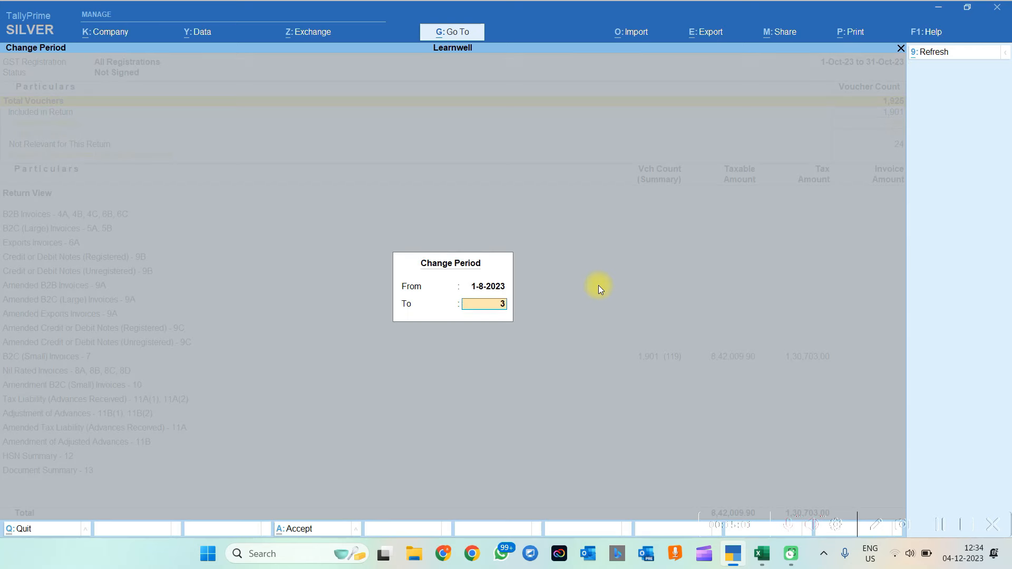
pyautogui.write('1')
pyautogui.press('Return')
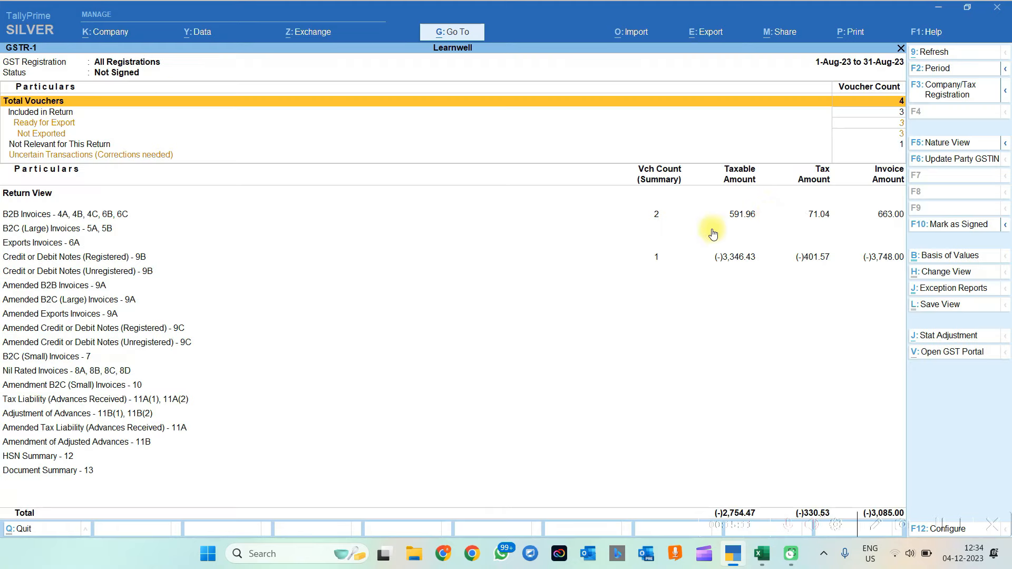
# Examine GSTR-1's B2B invoices and registered credit notes, and open the voucher register of the first B2B party.
pyautogui.click(659, 216)
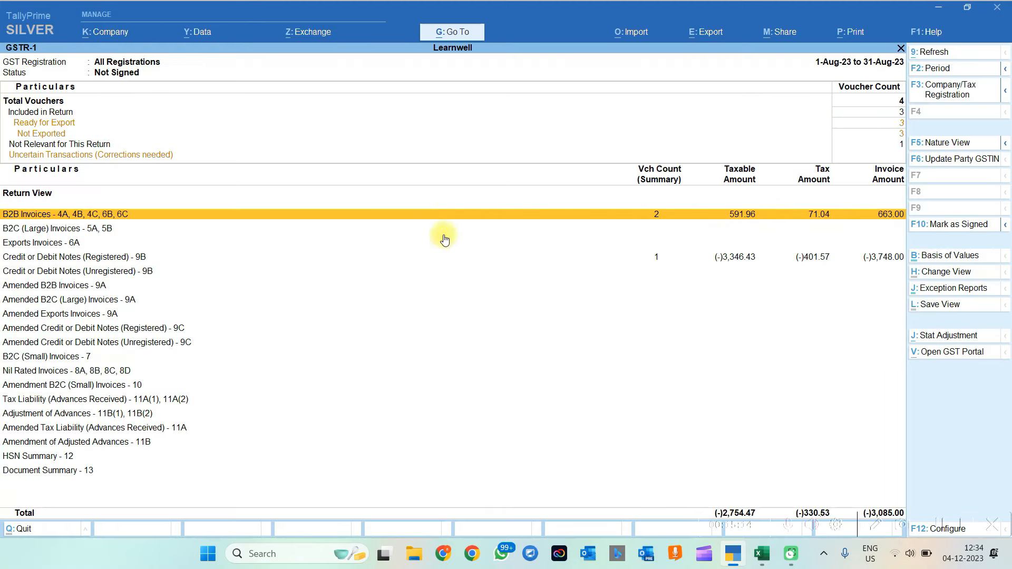
pyautogui.click(652, 260)
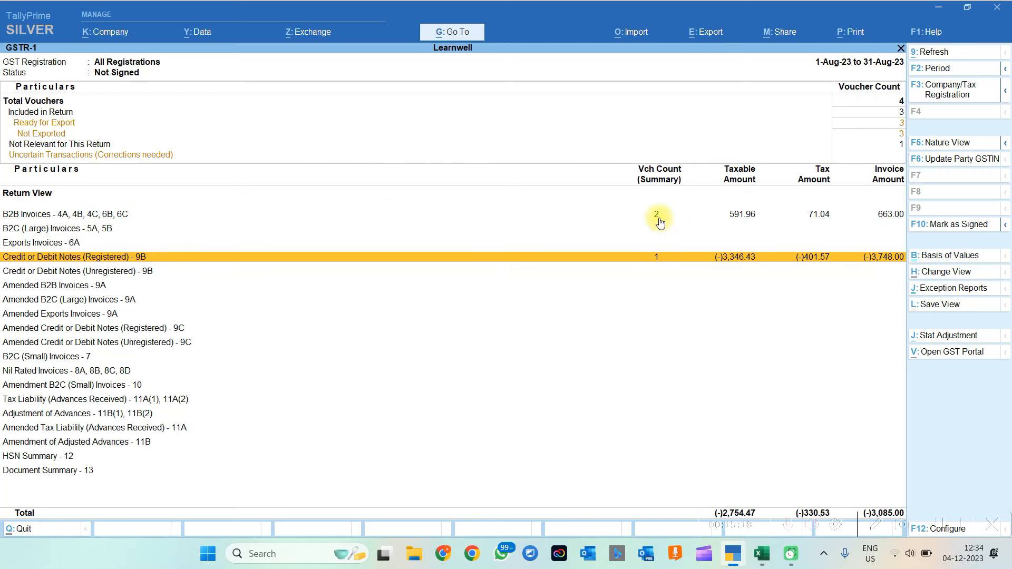
pyautogui.doubleClick(659, 216)
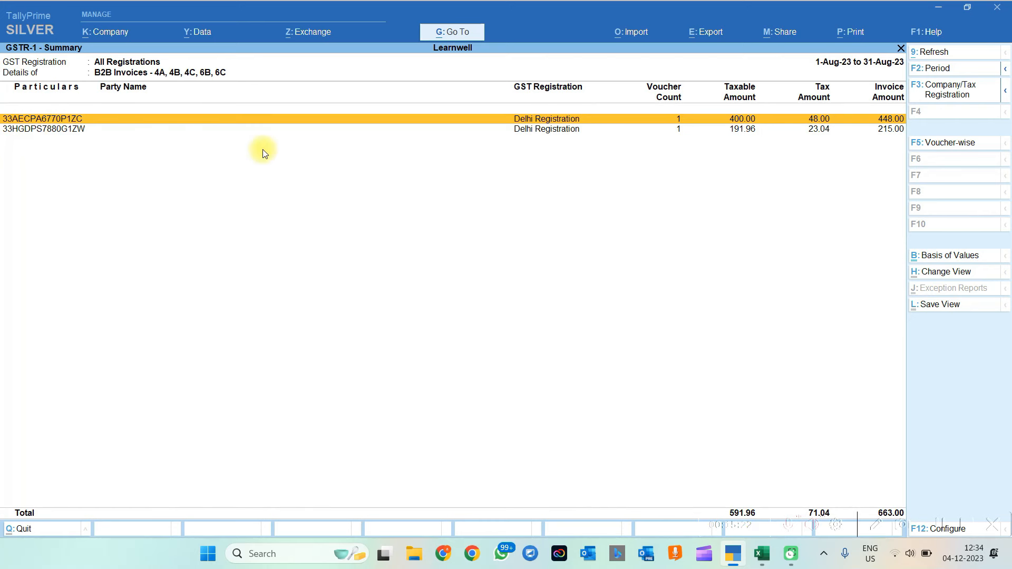
pyautogui.press('Return')
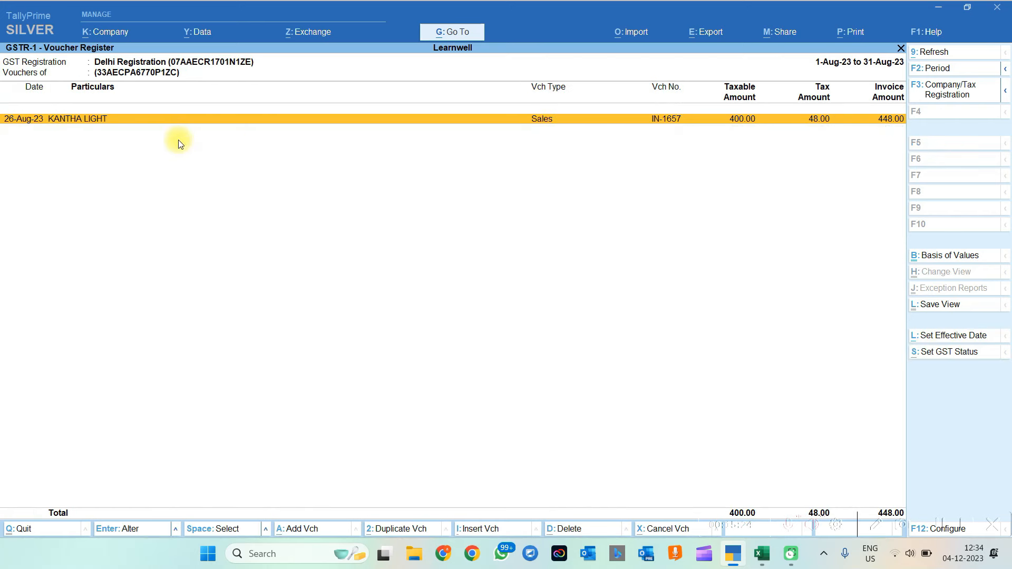
# Examine the registered credit note voucher in GSTR-1 for August 2023 and leave the report.
pyautogui.press('Escape')
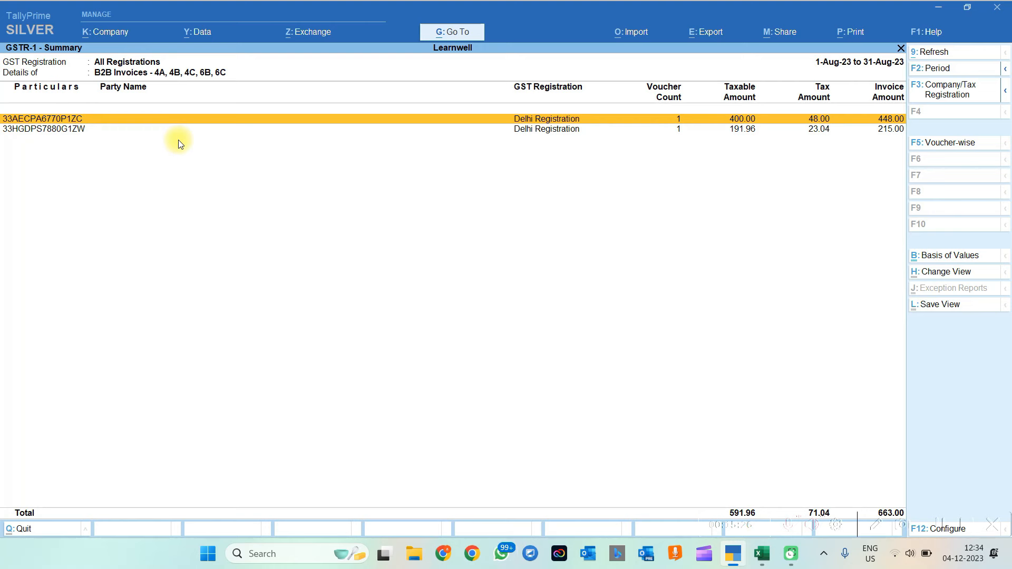
pyautogui.press('Escape')
pyautogui.press('Down')
pyautogui.press('Down')
pyautogui.press('Down')
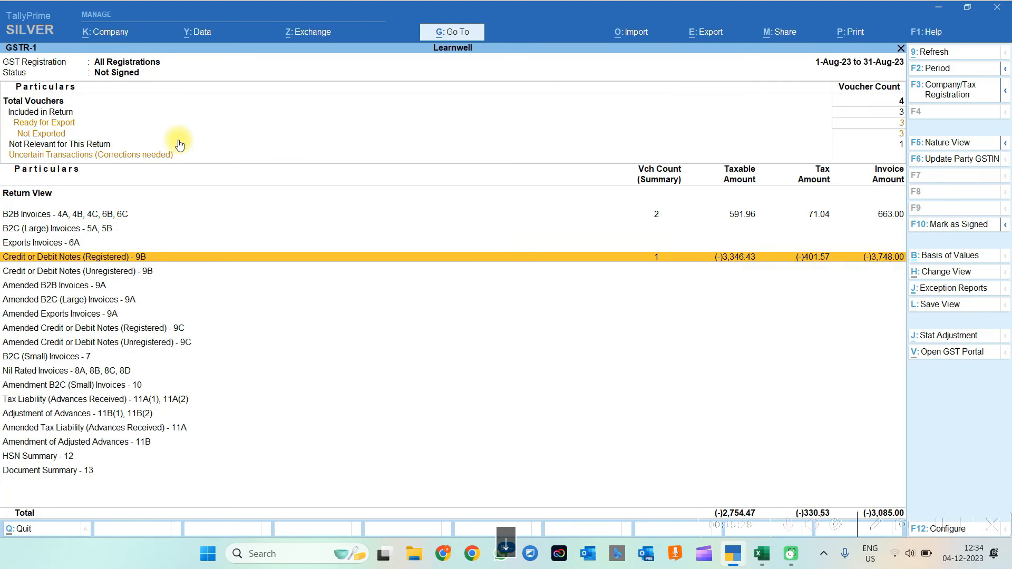
pyautogui.press('Return')
pyautogui.press('Return')
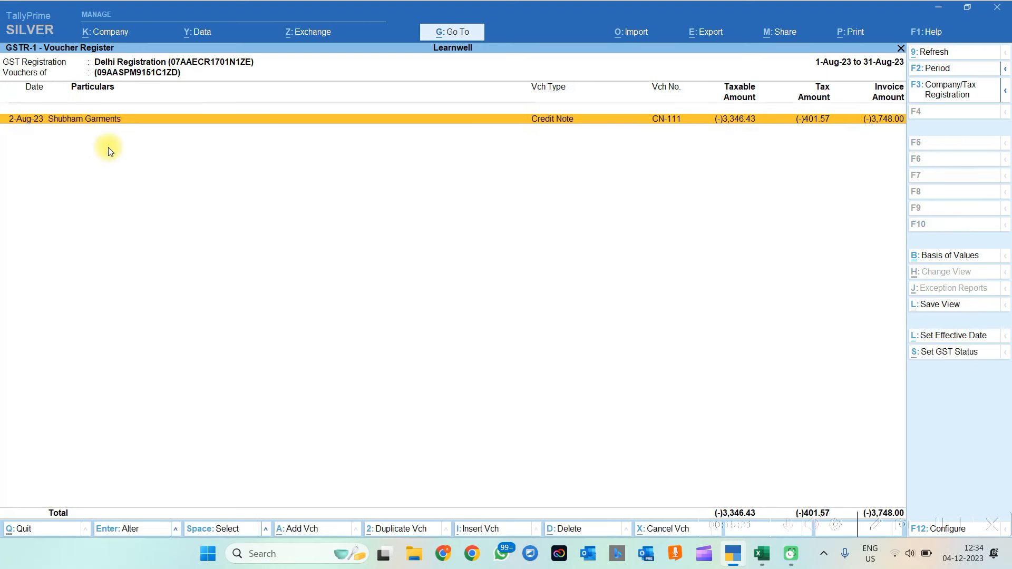
pyautogui.press('Escape')
pyautogui.press('Escape')
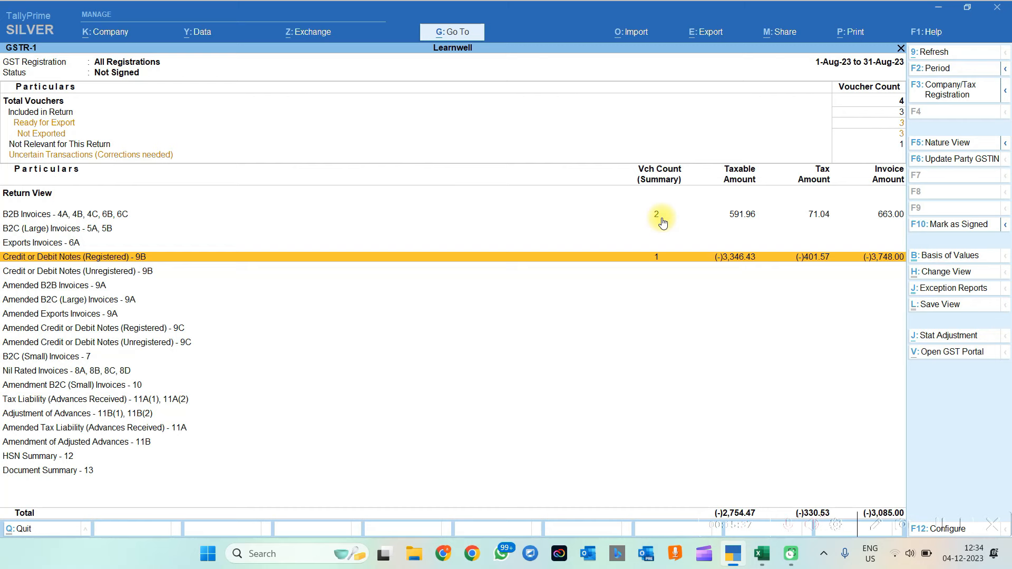
pyautogui.press('Escape')
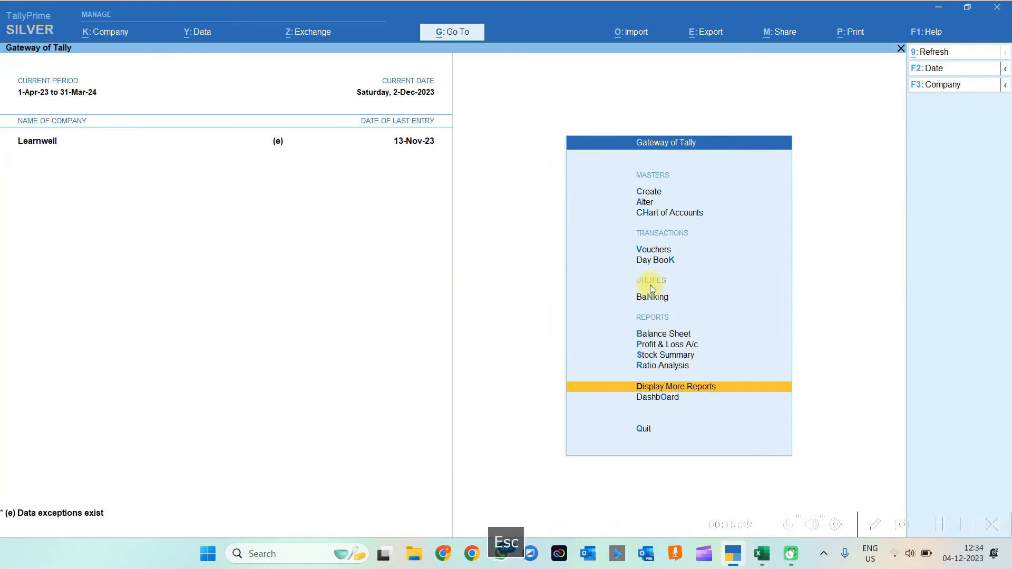
# Display the Amazon Seller Services Pvt.Ltd. ledger vouchers for the period 1-Aug-23 to 13-Nov-23.
pyautogui.press('Return')
pyautogui.press('Return')
pyautogui.press('Return')
pyautogui.write('Amaz')
pyautogui.press('Down')
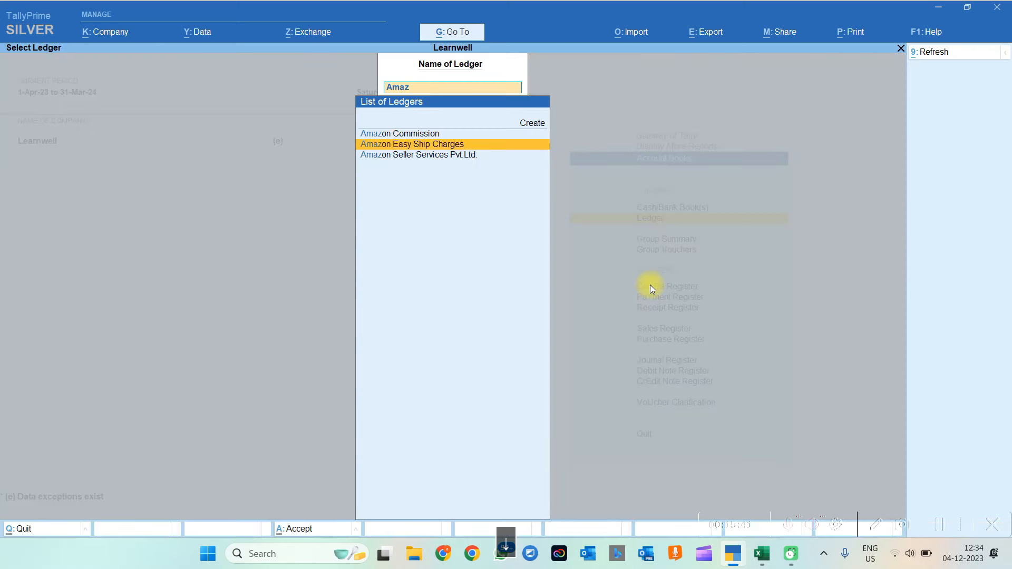
pyautogui.press('Down')
pyautogui.press('Return')
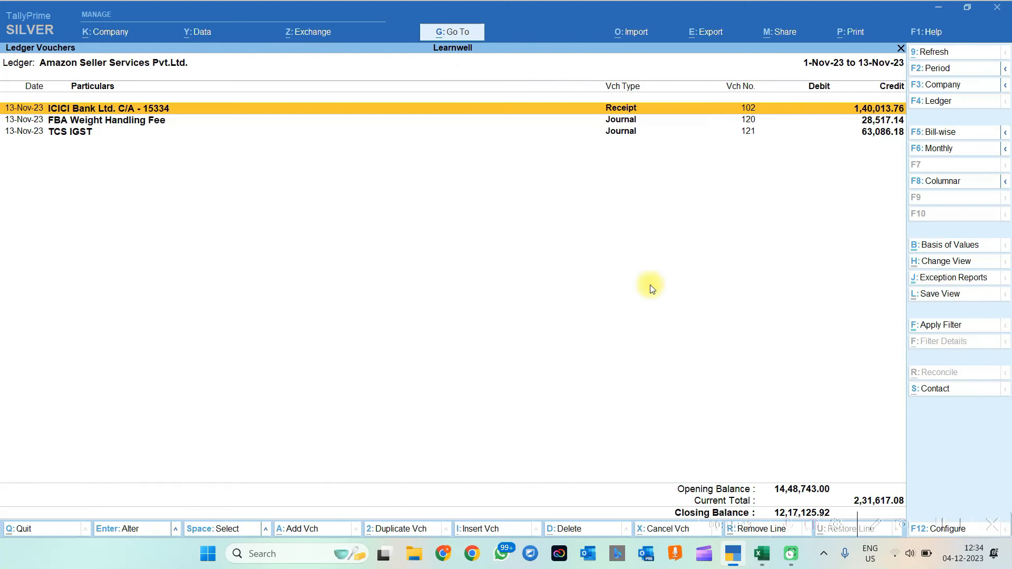
pyautogui.click(938, 73)
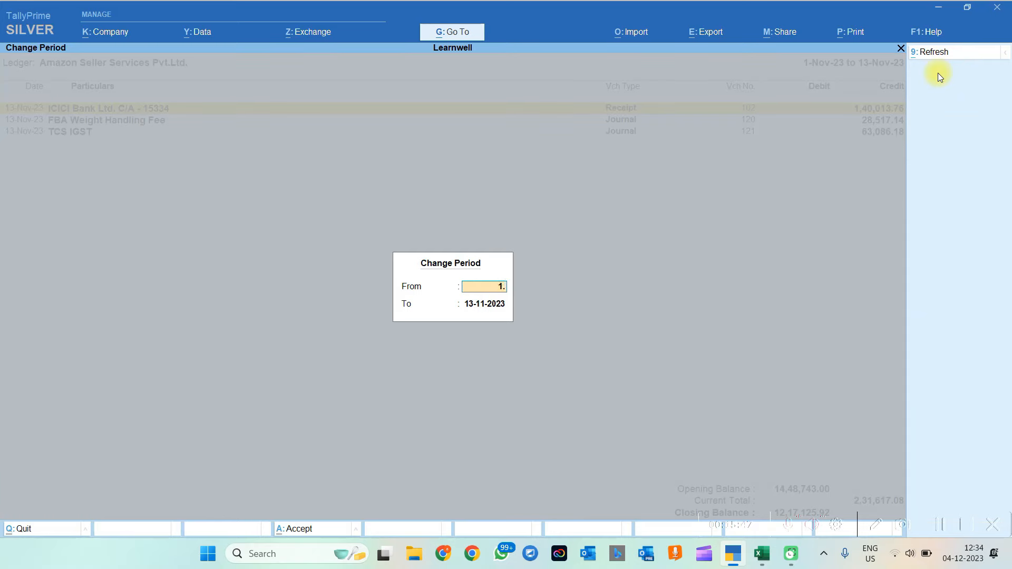
pyautogui.press('Return')
pyautogui.press('Return')
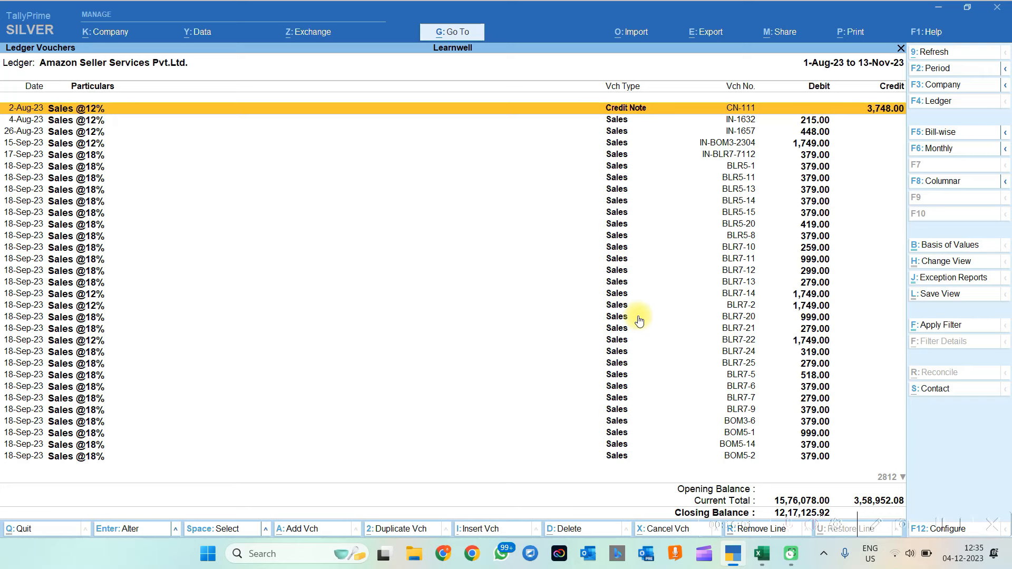
# Switch to the Excel2Tally workbook, generate the state-wise voucher data and review the resulting credit note and sales rows.
pyautogui.hotkey('alt', 'Tab')
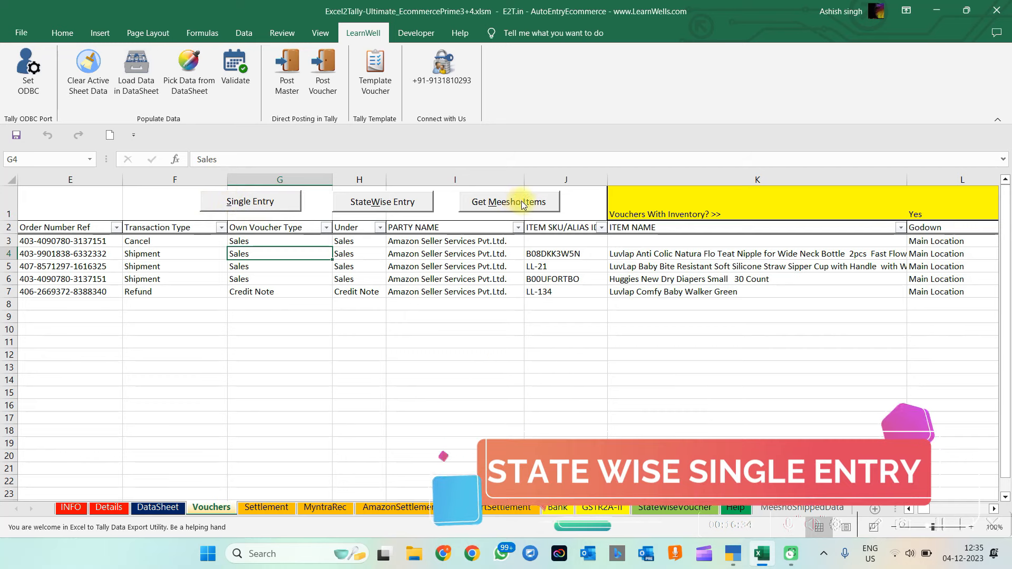
pyautogui.click(478, 266)
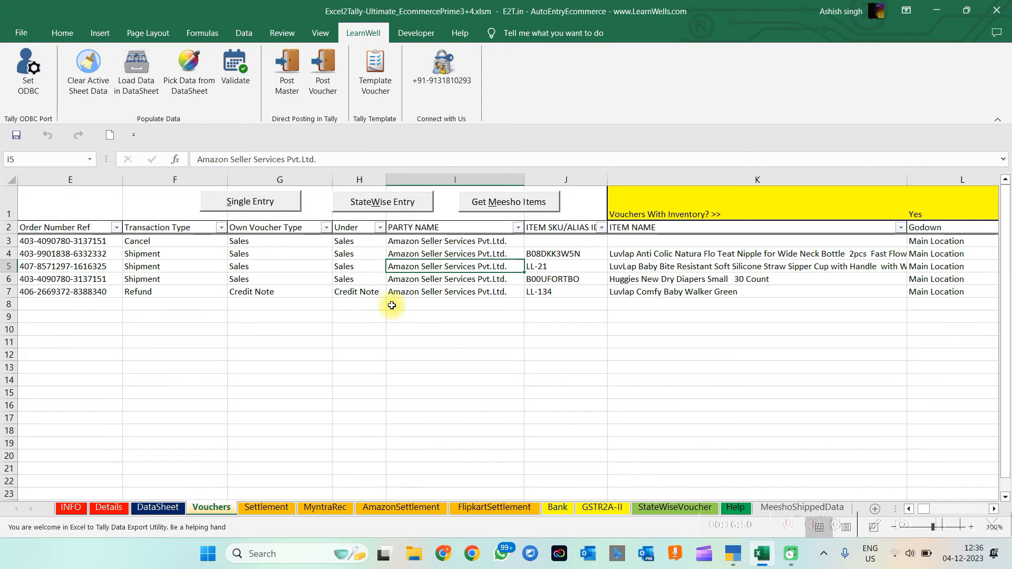
pyautogui.click(367, 202)
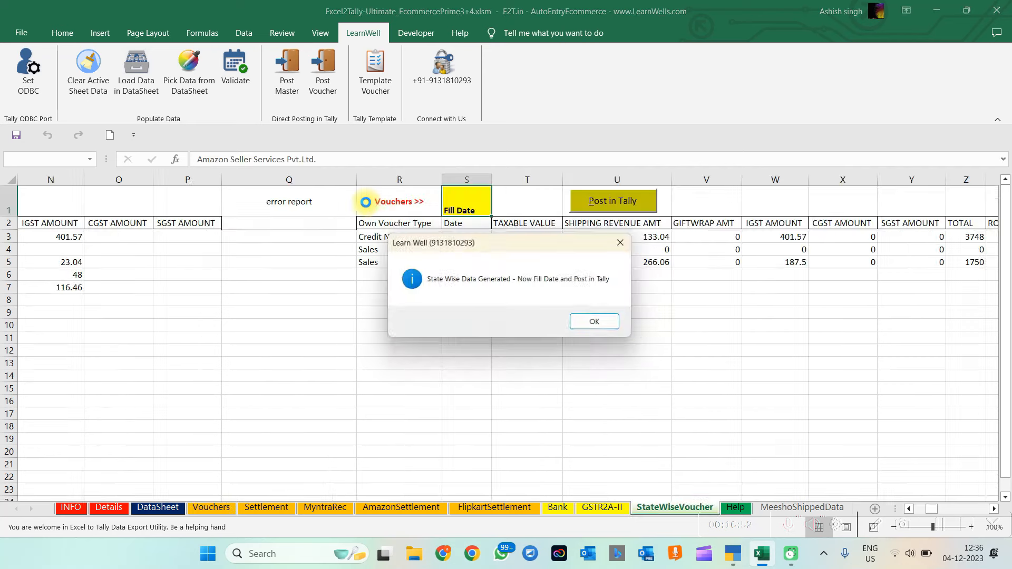
pyautogui.click(591, 324)
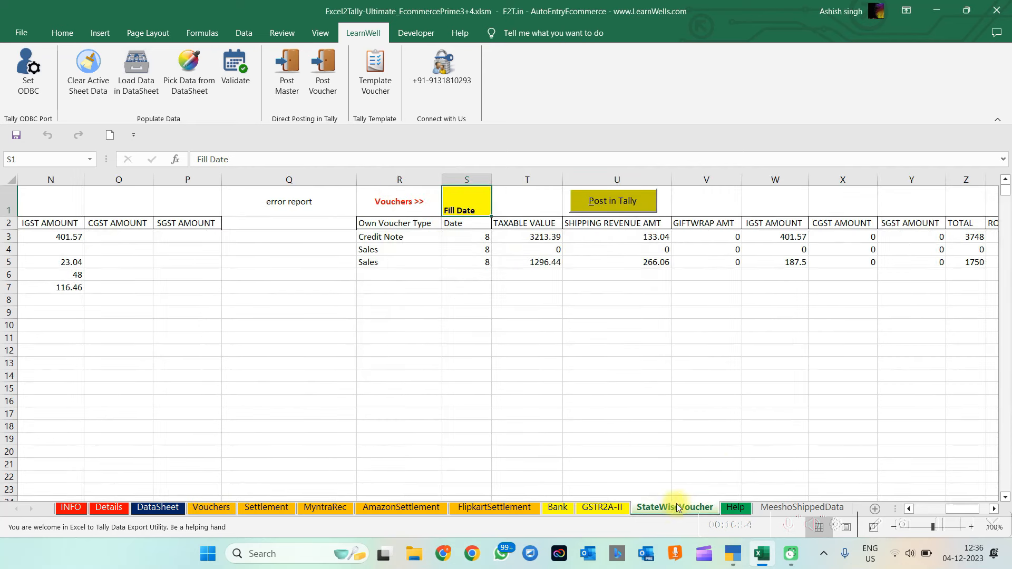
pyautogui.moveTo(411, 241); pyautogui.dragTo(746, 323)
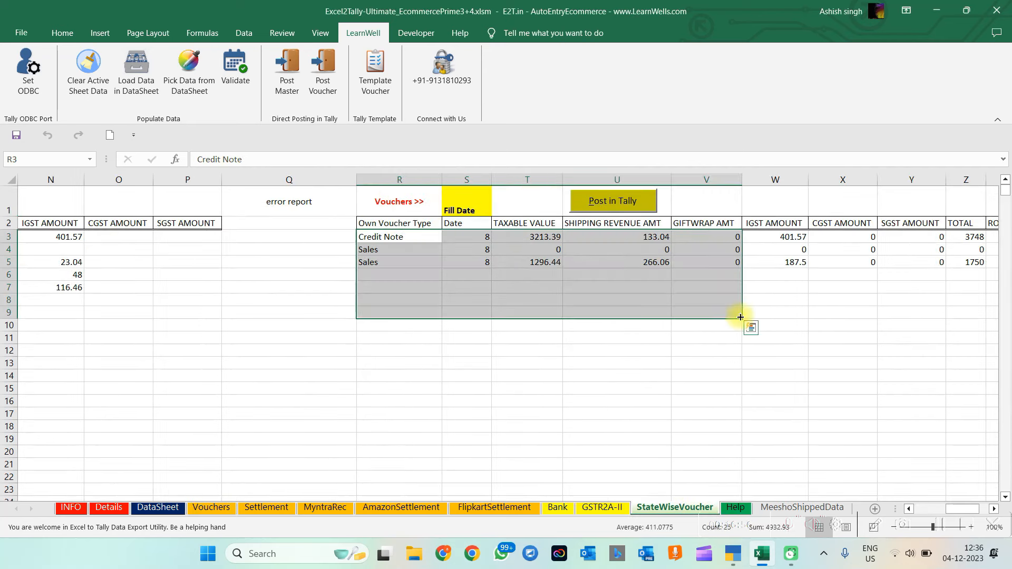
pyautogui.click(578, 369)
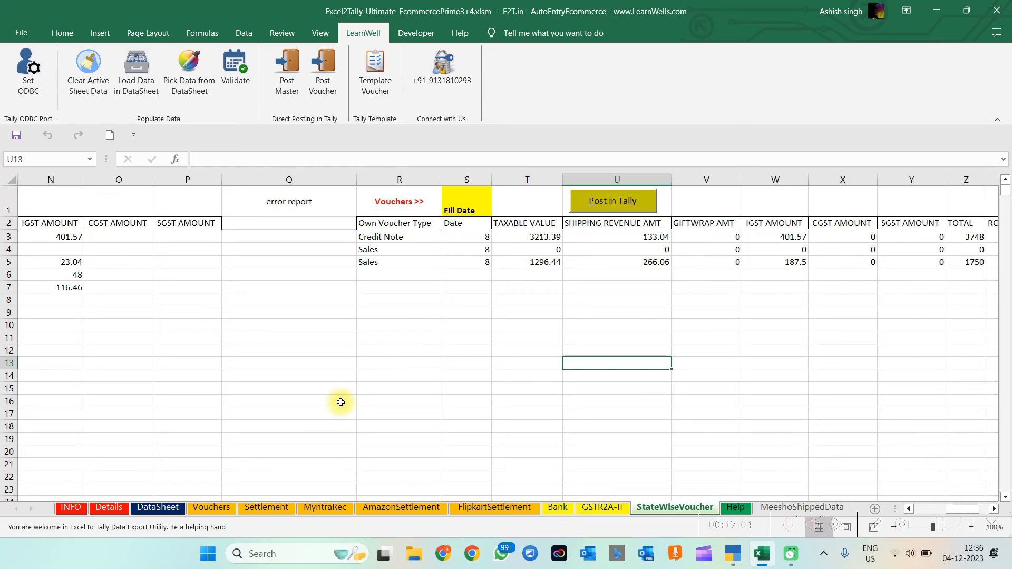
# Return to the Vouchers sheet and review the voucher types, party names, voucher dates and transaction types.
pyautogui.click(215, 507)
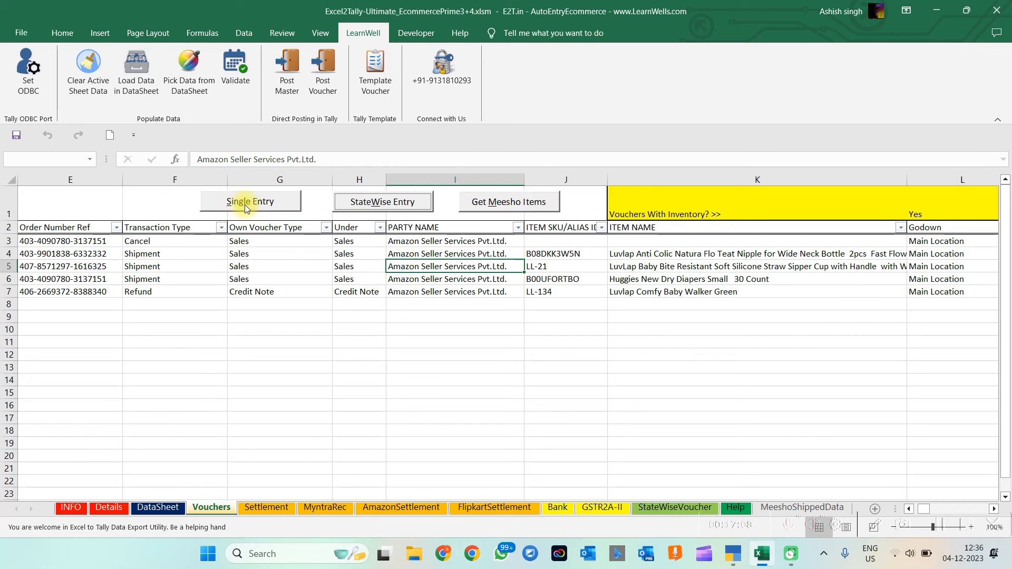
pyautogui.click(325, 291)
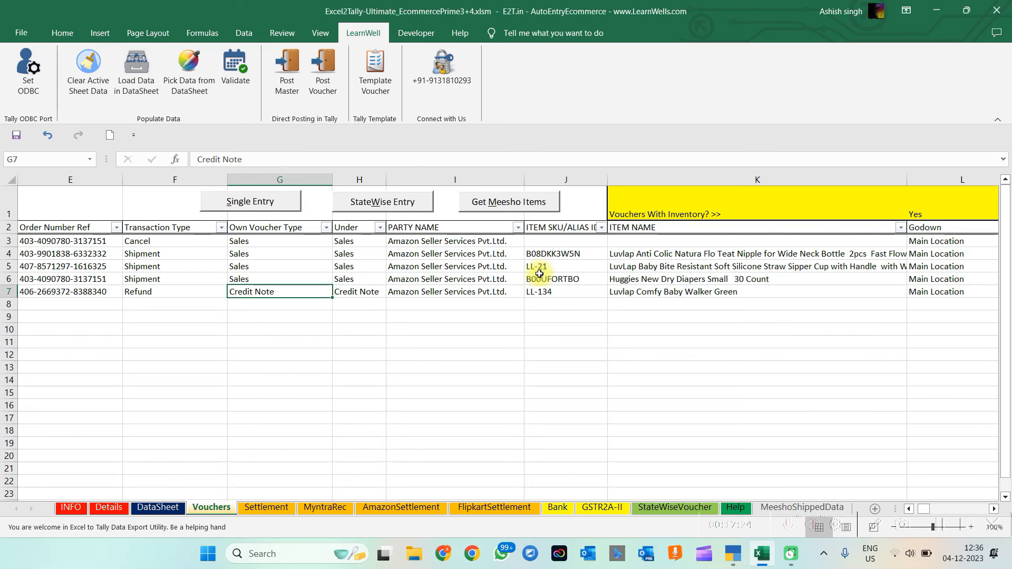
pyautogui.click(422, 267)
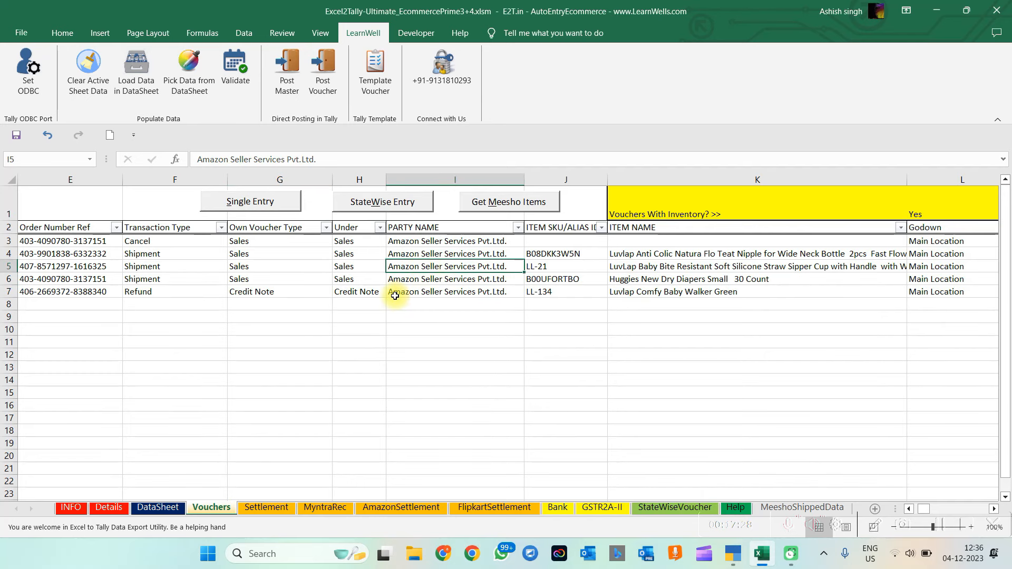
pyautogui.press('Left')
pyautogui.press('Left')
pyautogui.press('Left')
pyautogui.press('Left')
pyautogui.press('Left')
pyautogui.press('Left')
pyautogui.press('Left')
pyautogui.press('Left')
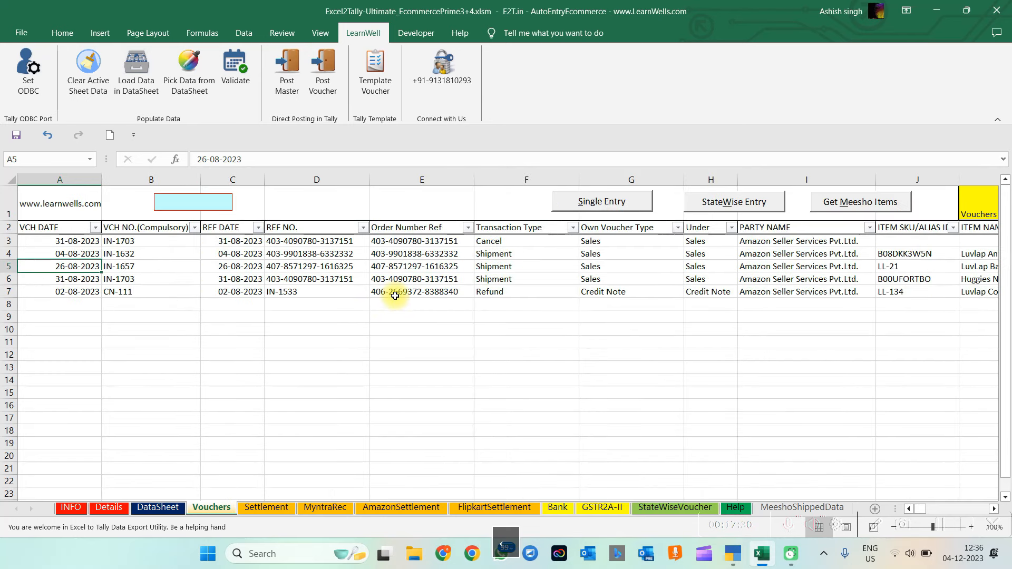
pyautogui.moveTo(478, 256); pyautogui.dragTo(489, 304)
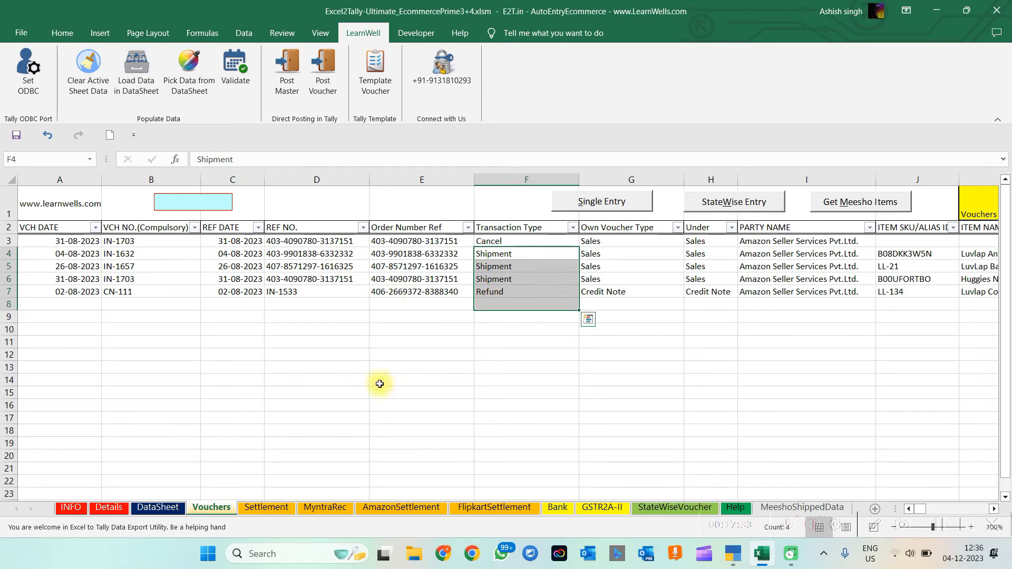
# Clear the DataSheet and load MTR_B2C-OCT-2023N.csv into it, discarding the clipboard contents.
pyautogui.click(158, 507)
pyautogui.click(152, 399)
pyautogui.click(88, 71)
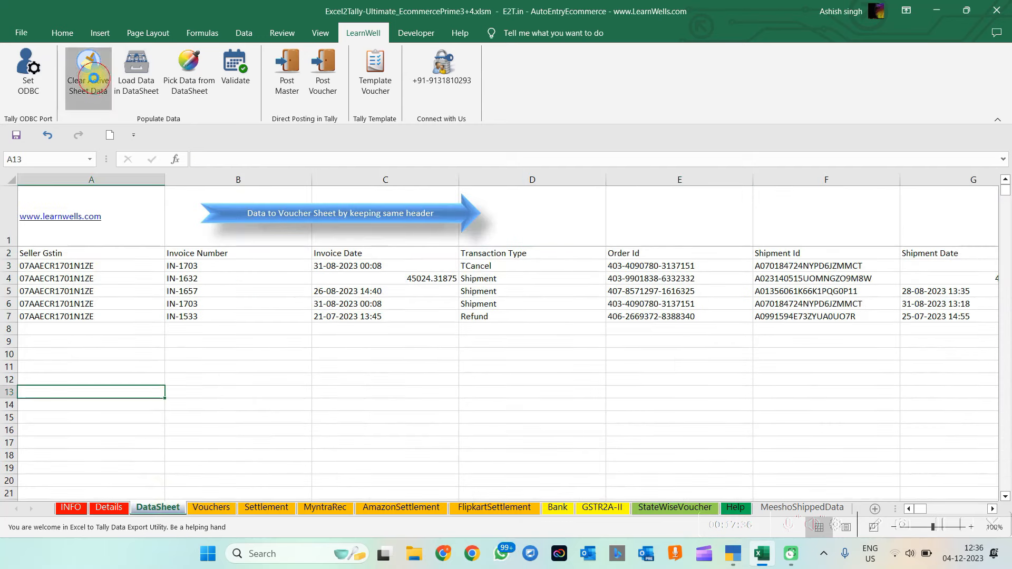
pyautogui.click(137, 74)
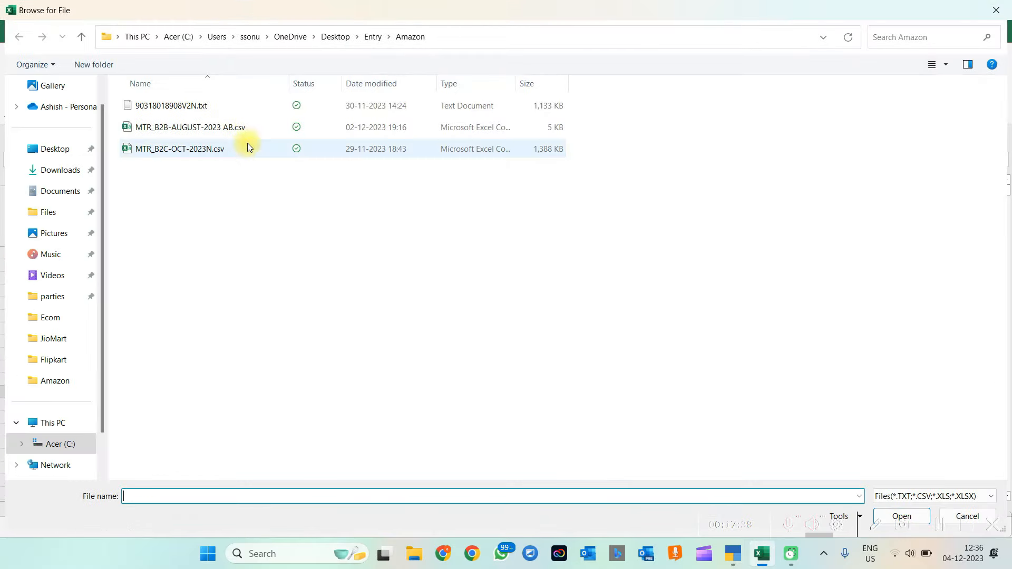
pyautogui.doubleClick(181, 147)
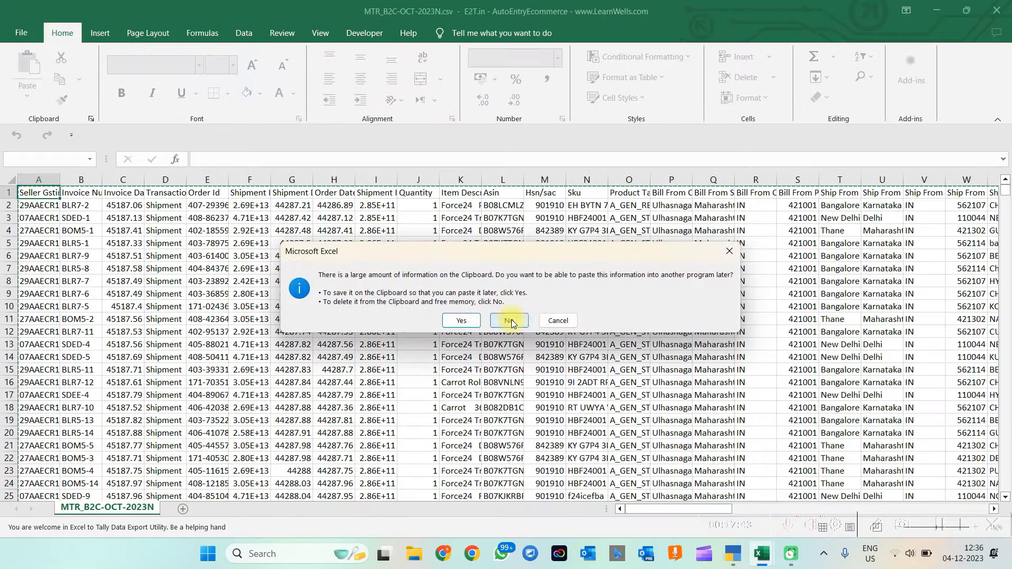
pyautogui.click(511, 319)
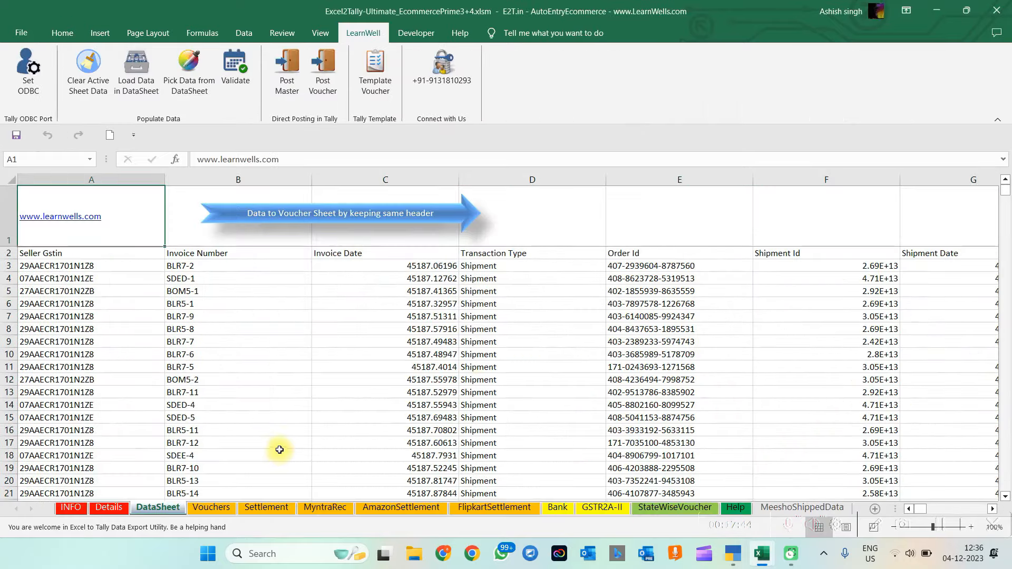
# Clear the Vouchers sheet and fill it with the Amazon B2C data from the DataSheet.
pyautogui.click(211, 507)
pyautogui.click(291, 378)
pyautogui.click(87, 70)
pyautogui.click(180, 80)
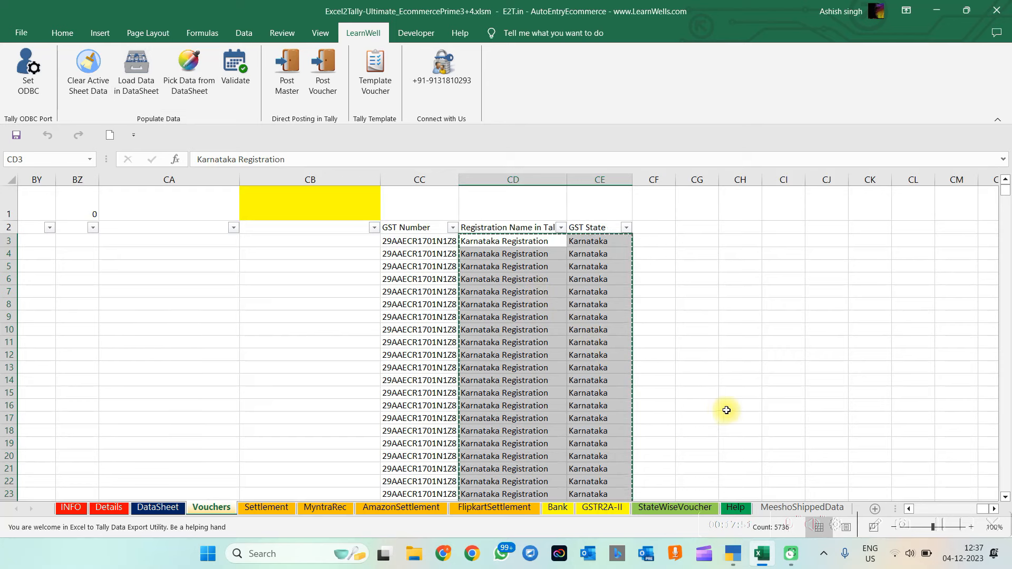
pyautogui.click(727, 410)
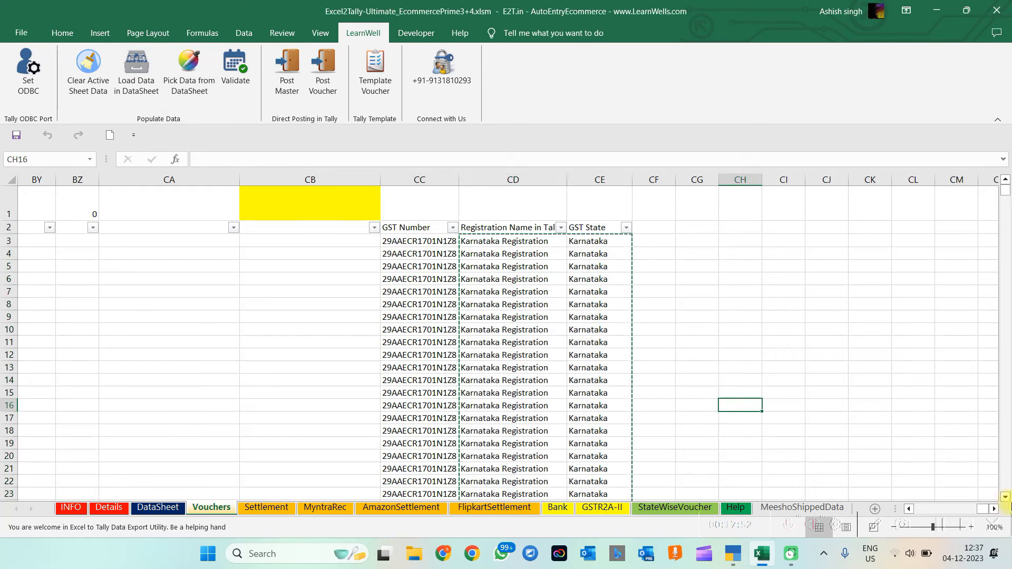
pyautogui.moveTo(983, 508); pyautogui.dragTo(920, 508)
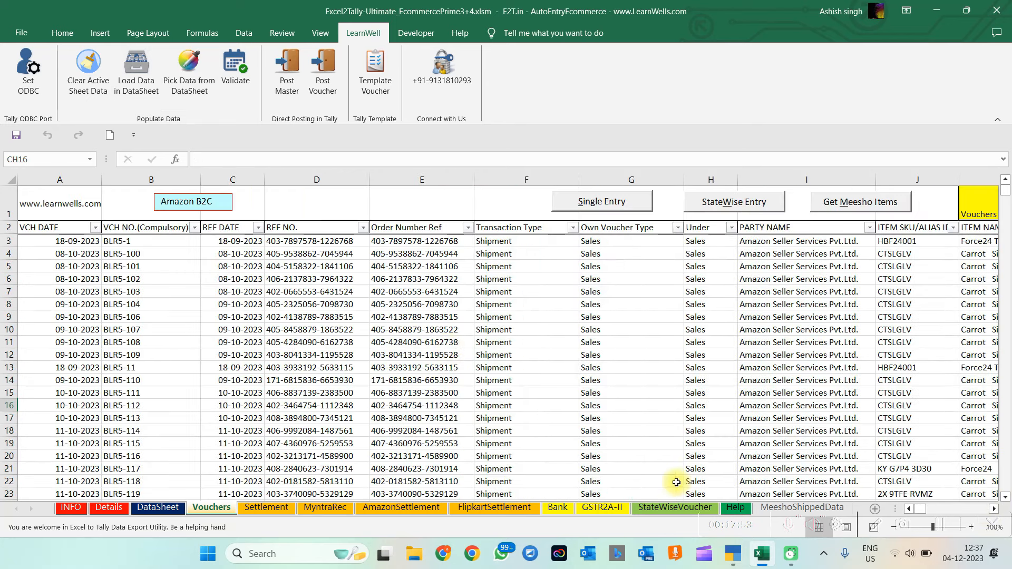
# Convert the Amazon B2C shipment rows to state-wise single entries and review their voucher numbers.
pyautogui.click(429, 341)
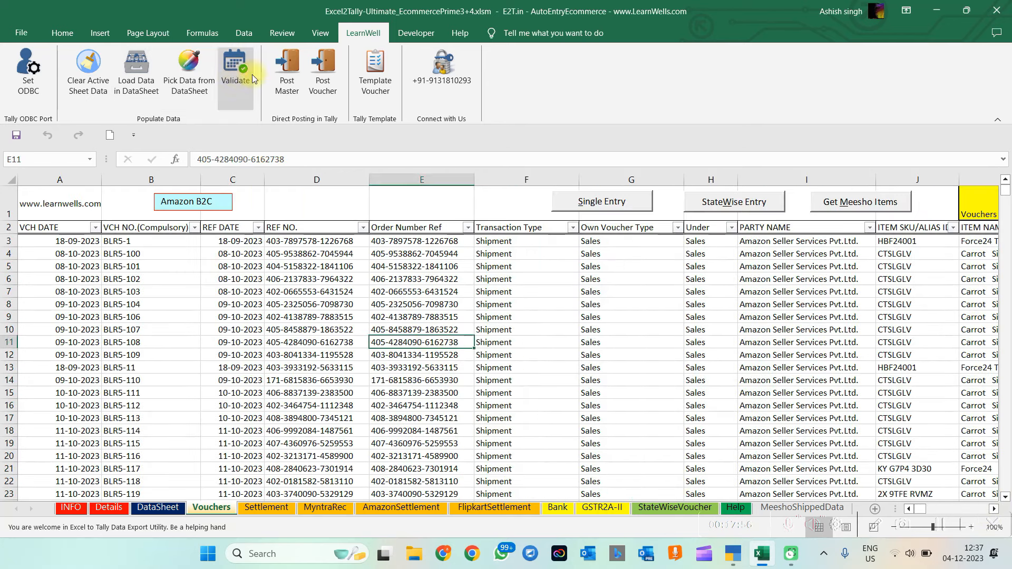
pyautogui.click(491, 267)
pyautogui.moveTo(491, 267); pyautogui.dragTo(513, 421)
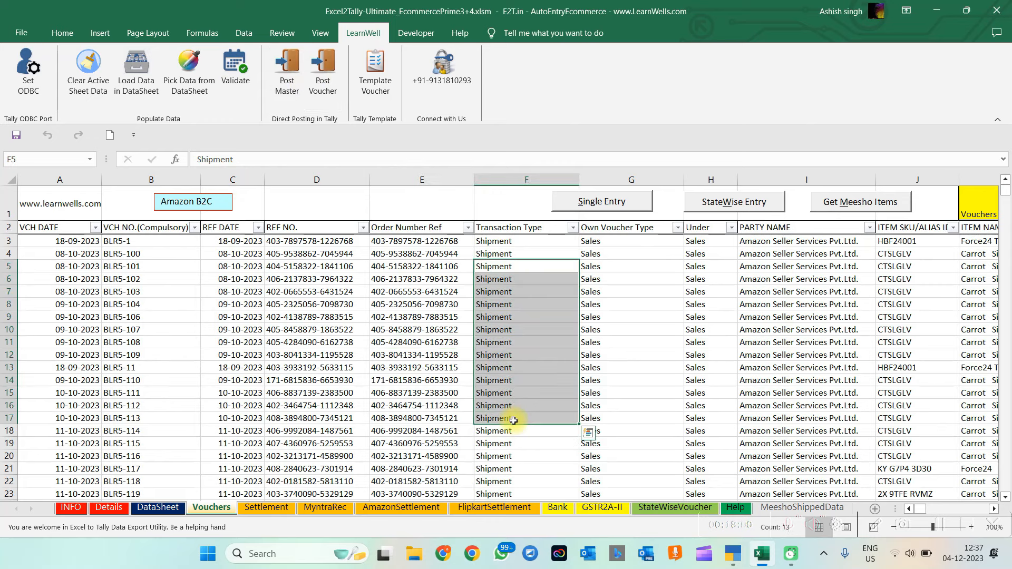
pyautogui.click(653, 316)
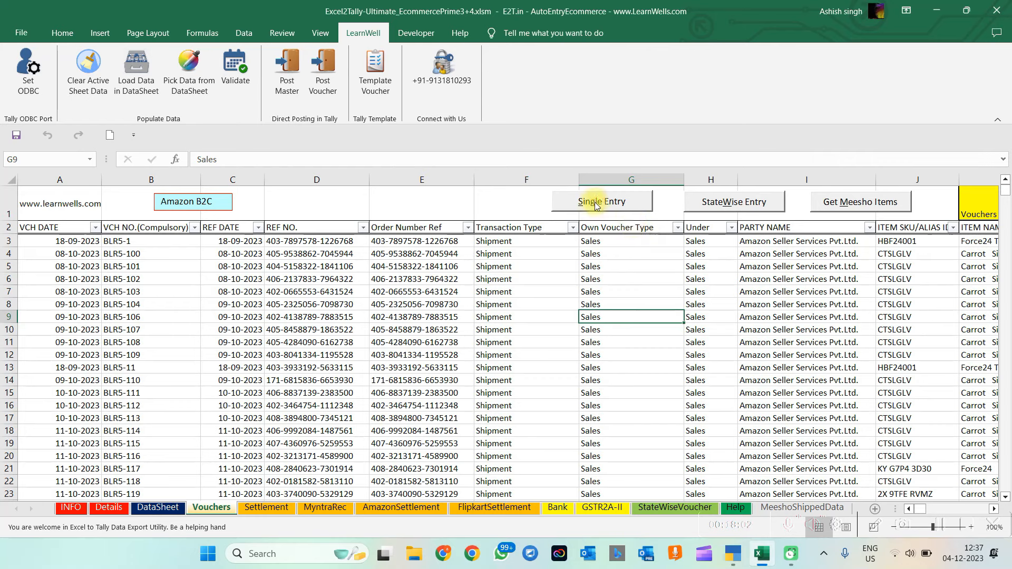
pyautogui.click(253, 305)
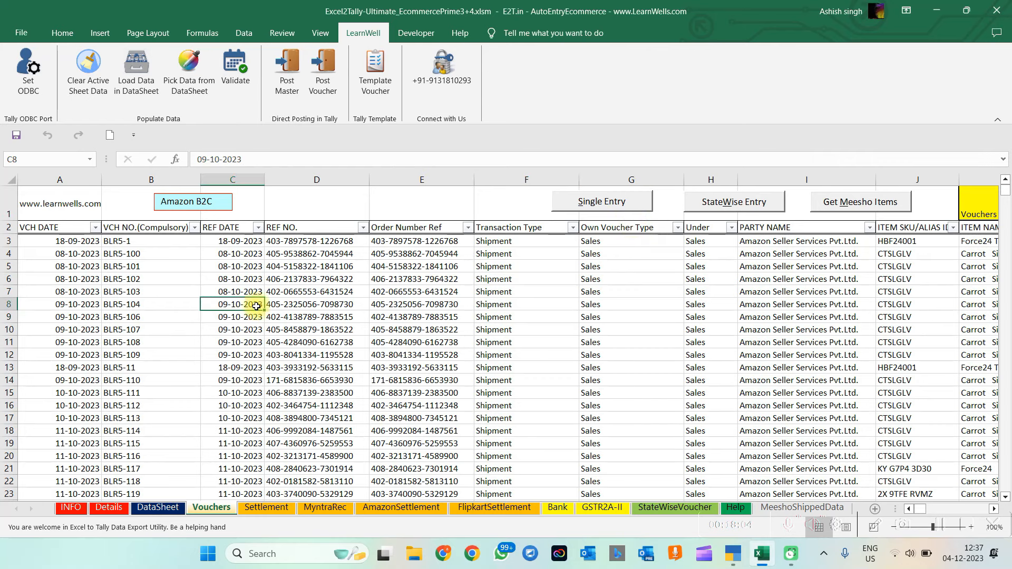
pyautogui.click(591, 200)
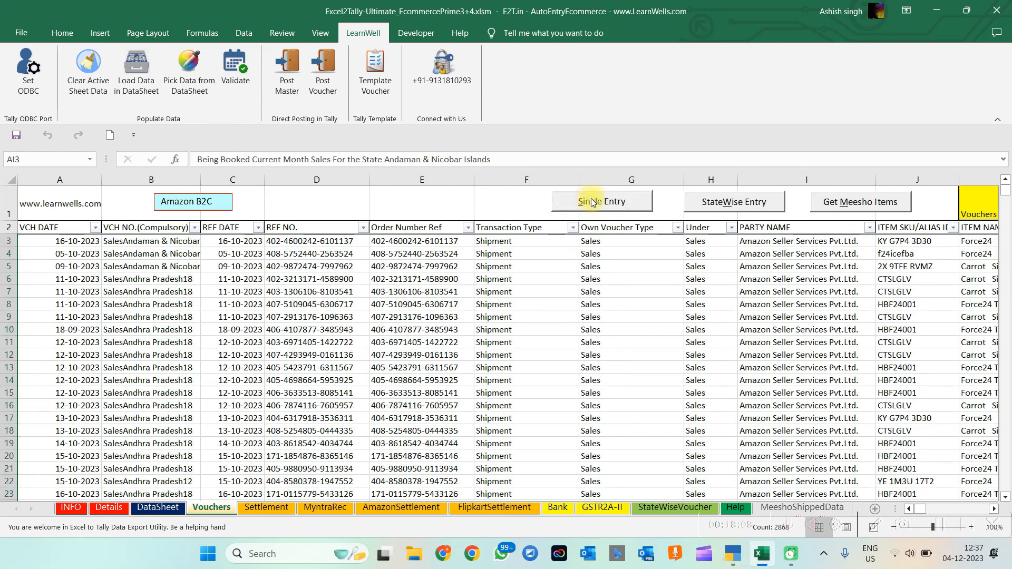
pyautogui.moveTo(125, 242); pyautogui.dragTo(149, 418)
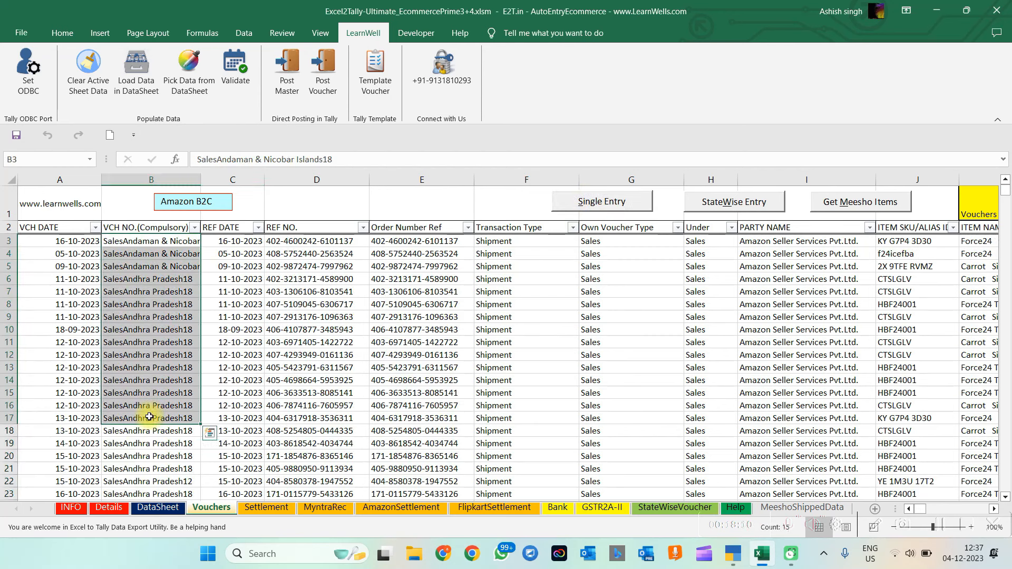
pyautogui.click(187, 284)
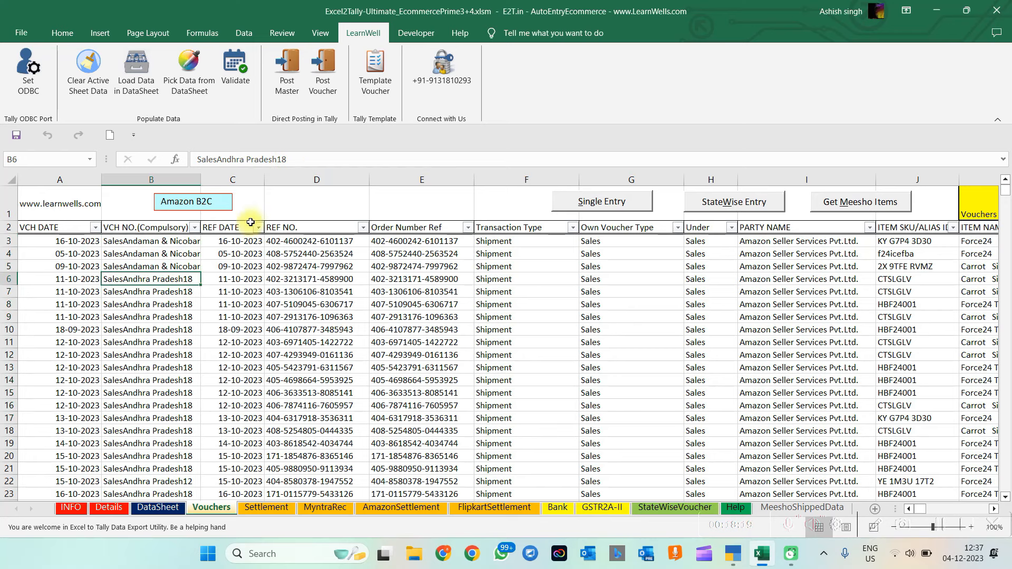
pyautogui.moveTo(304, 163); pyautogui.dragTo(182, 160)
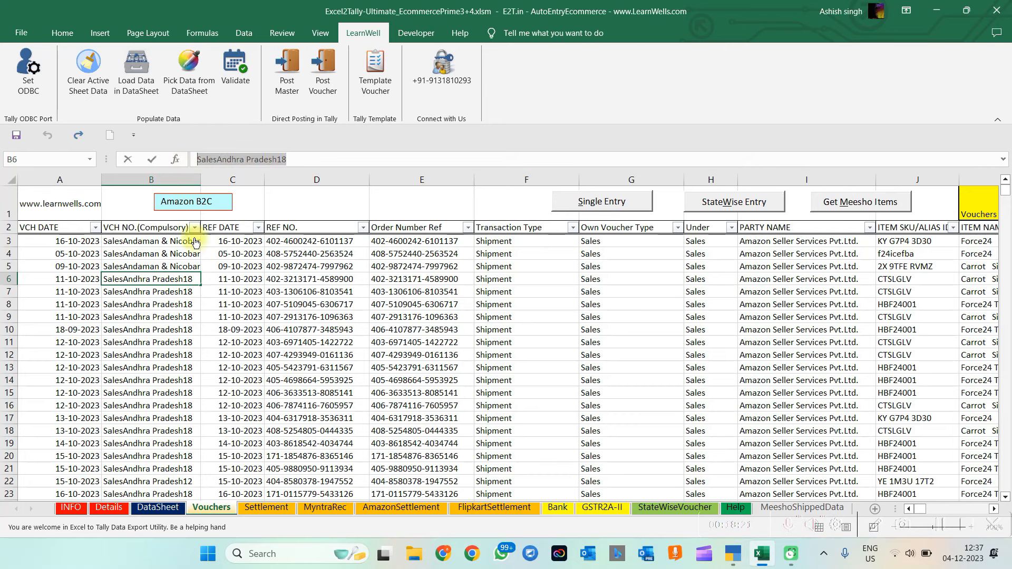
pyautogui.click(176, 288)
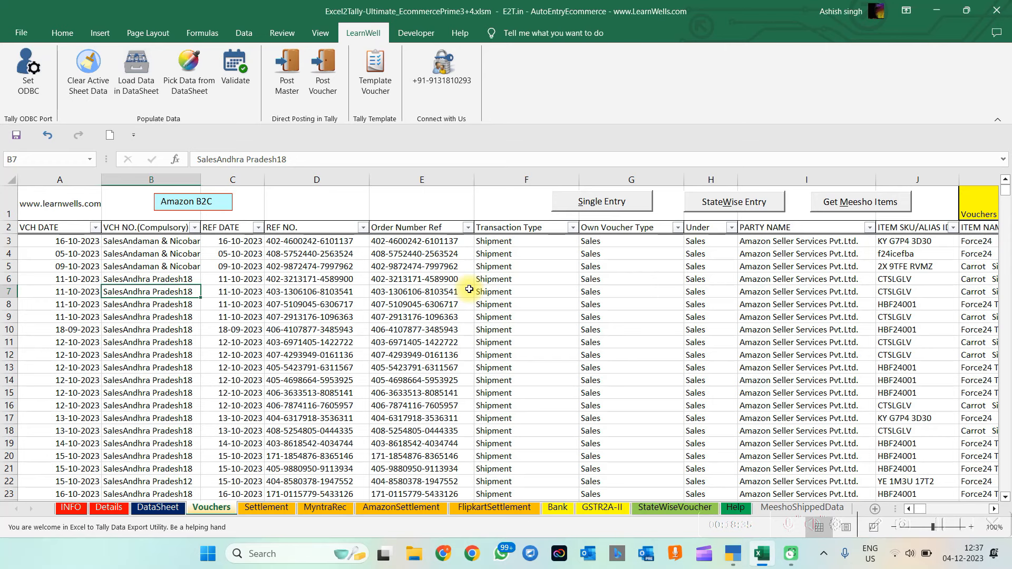
pyautogui.click(288, 177)
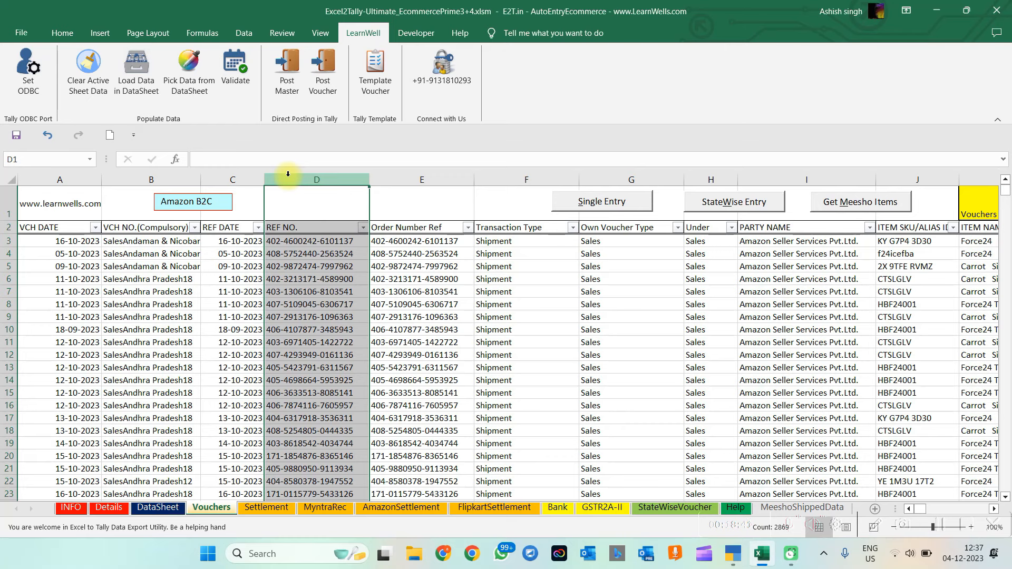
pyautogui.click(326, 268)
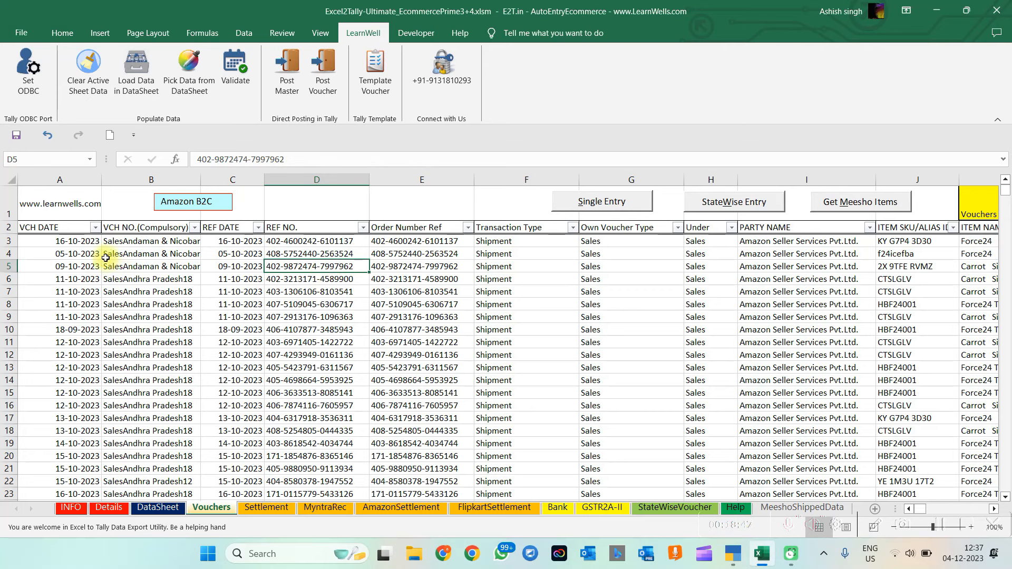
# Set the first VCH DATE to 04-12-2023 and copy it down the entire voucher date column.
pyautogui.click(80, 243)
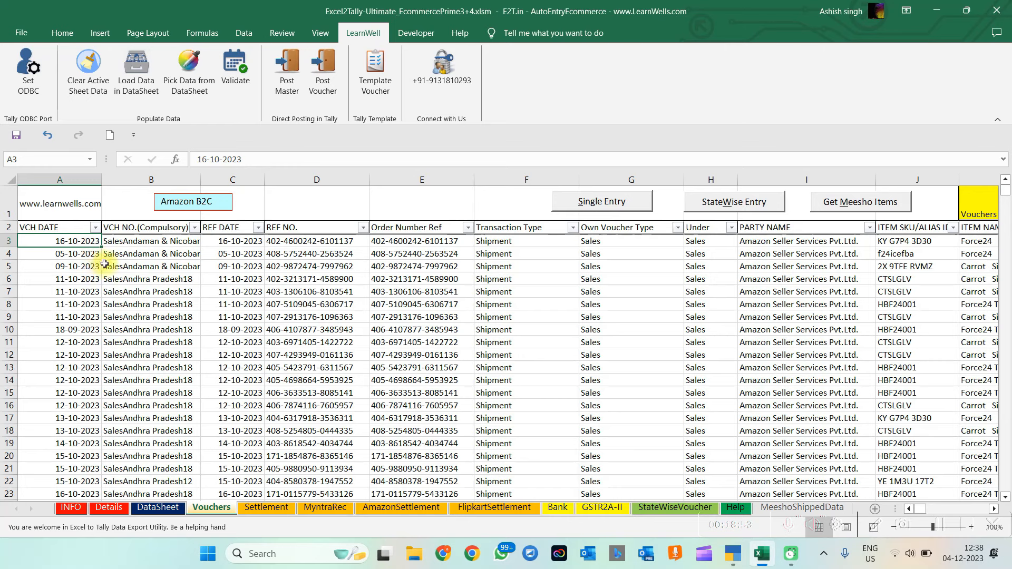
pyautogui.hotkey('ctrl', 'z')
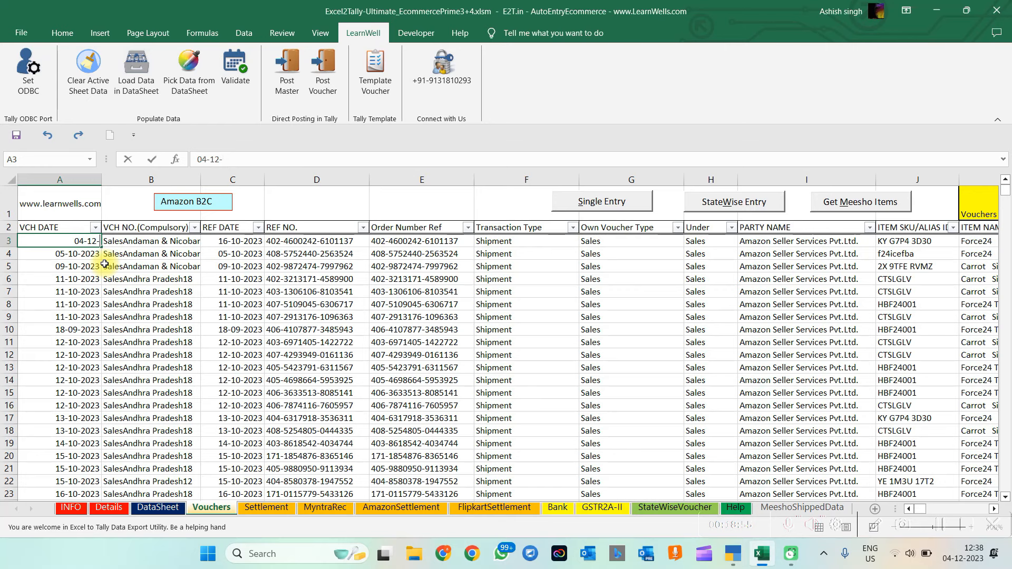
pyautogui.write('2023')
pyautogui.press('Return')
pyautogui.press('Up')
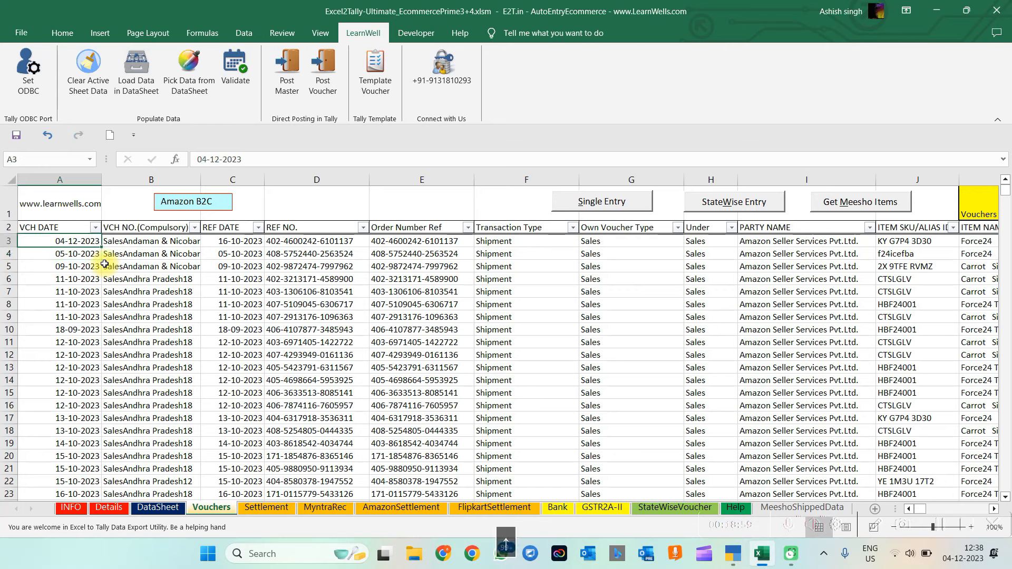
pyautogui.hotkey('ctrl', 'c')
pyautogui.hotkey('ctrl', 'shift', 'Down')
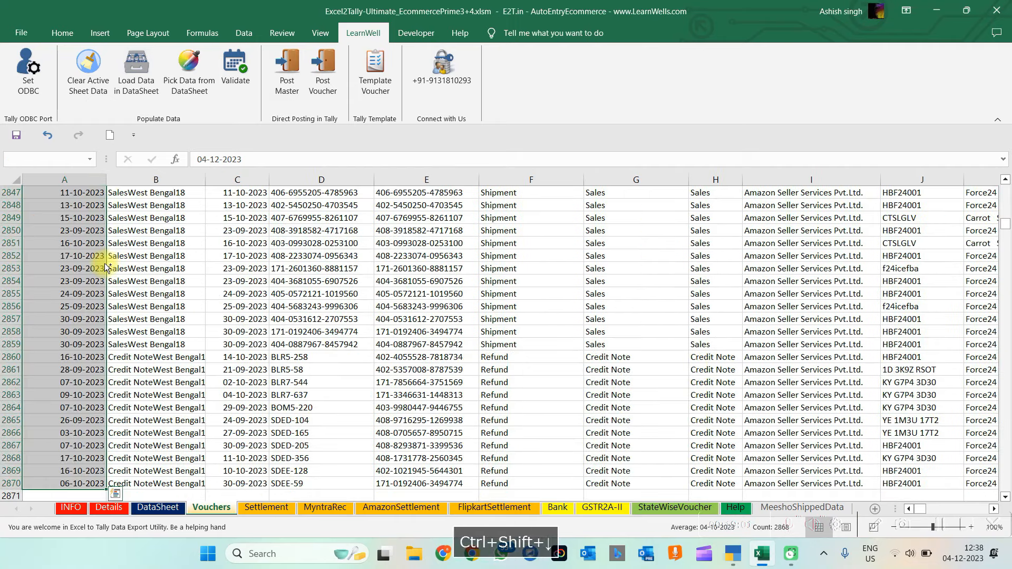
pyautogui.hotkey('ctrl', 'v')
# Copy the 04-12-2023 voucher dates over all rows of the REF DATE column.
pyautogui.hotkey('ctrl', 'c')
pyautogui.press('Right')
pyautogui.press('Right')
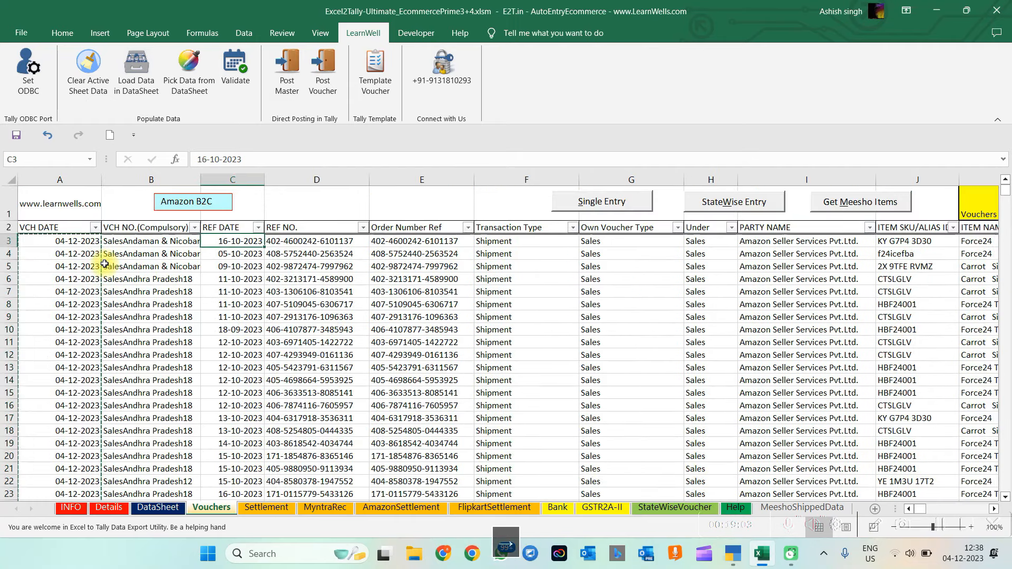
pyautogui.hotkey('ctrl', 'shift', 'Down')
pyautogui.hotkey('ctrl', 'v')
pyautogui.click(353, 317)
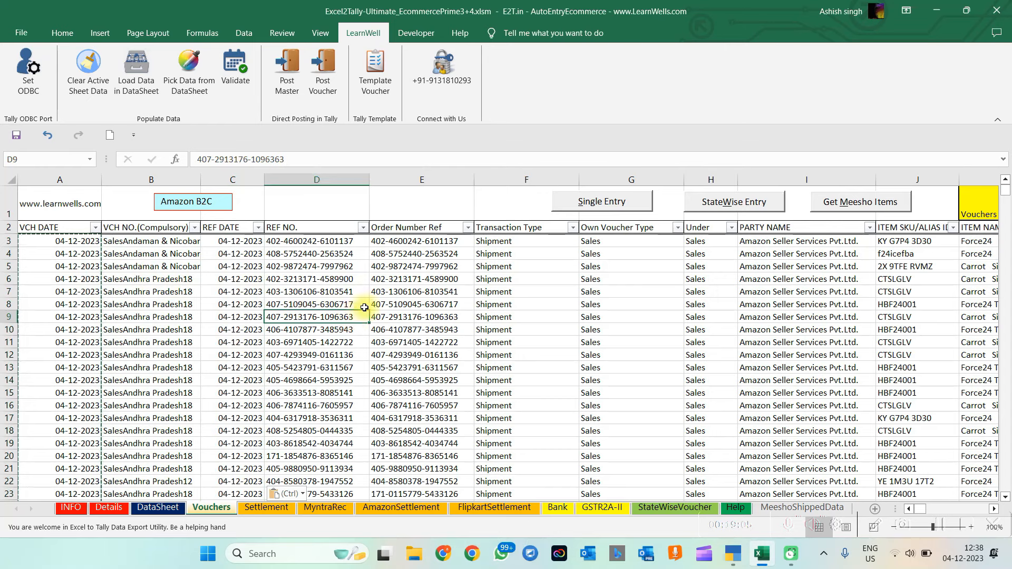
pyautogui.click(257, 254)
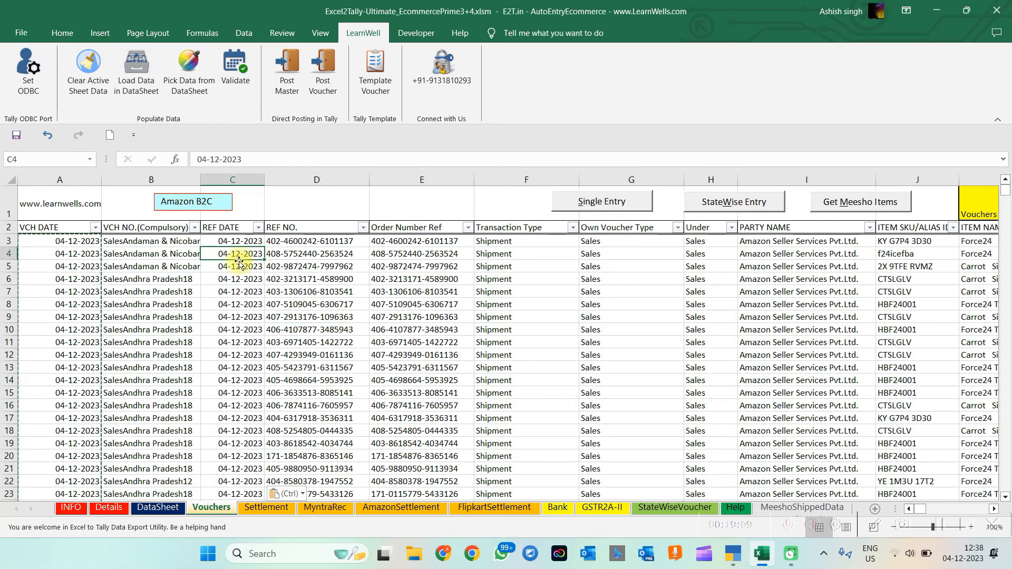
pyautogui.click(239, 242)
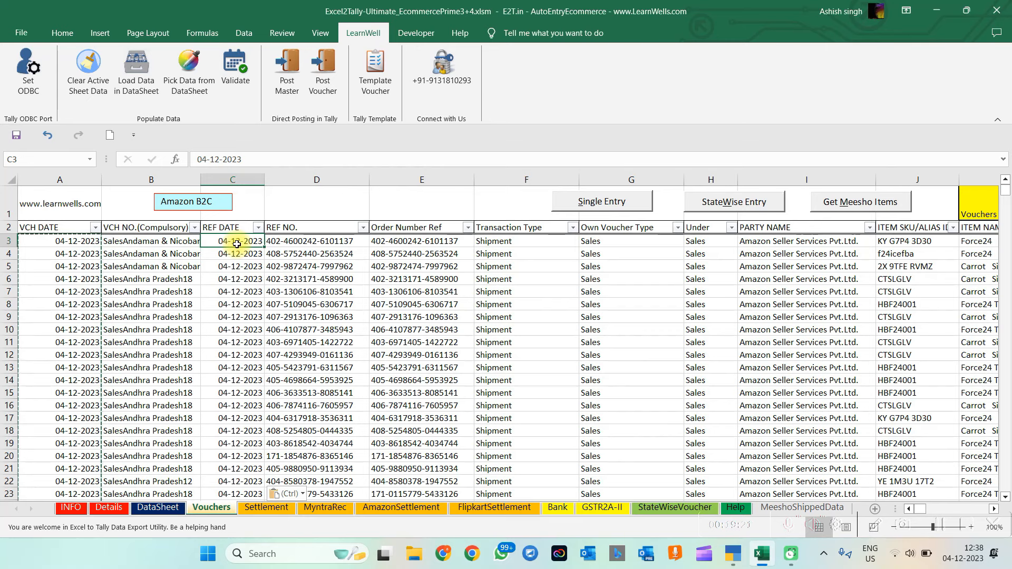
# Validate the Vouchers sheet and review the rows grouped under each state's voucher number.
pyautogui.click(227, 77)
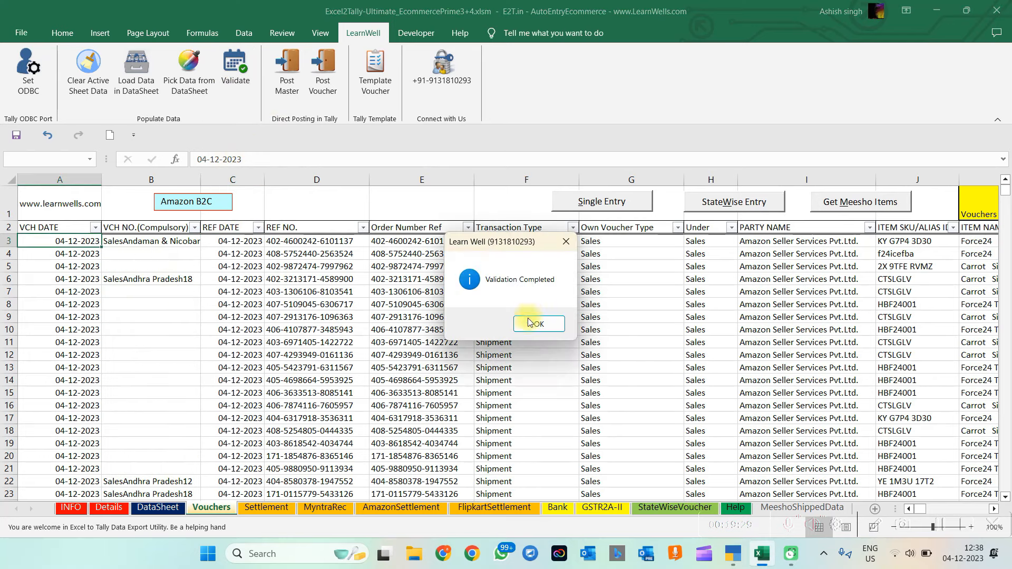
pyautogui.click(535, 323)
pyautogui.click(152, 248)
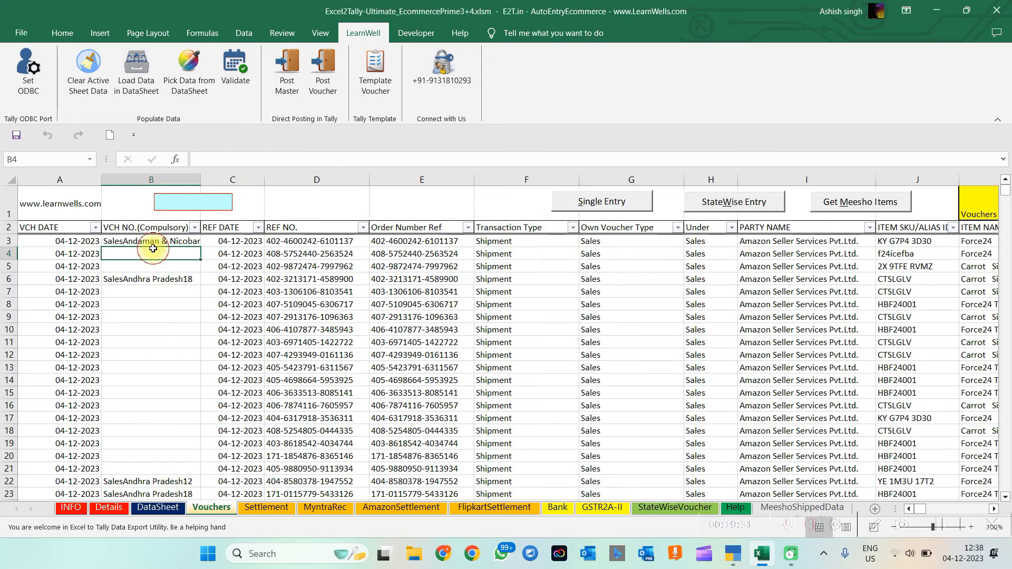
pyautogui.moveTo(152, 241); pyautogui.dragTo(915, 264)
pyautogui.moveTo(163, 280); pyautogui.dragTo(879, 456)
pyautogui.click(574, 354)
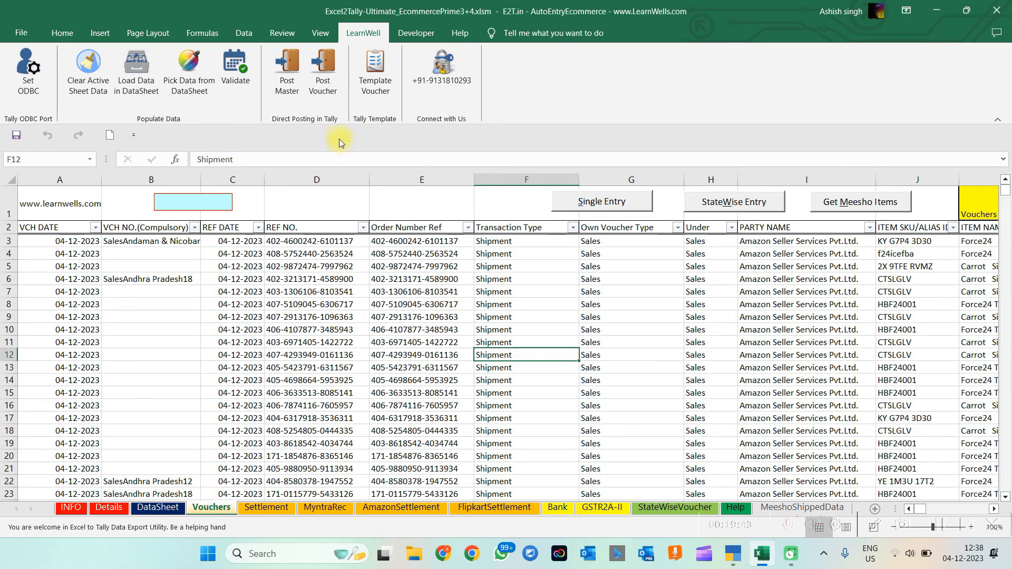
# Post the masters and the vouchers directly to Tally, declining to save the XML file.
pyautogui.click(289, 81)
pyautogui.click(510, 327)
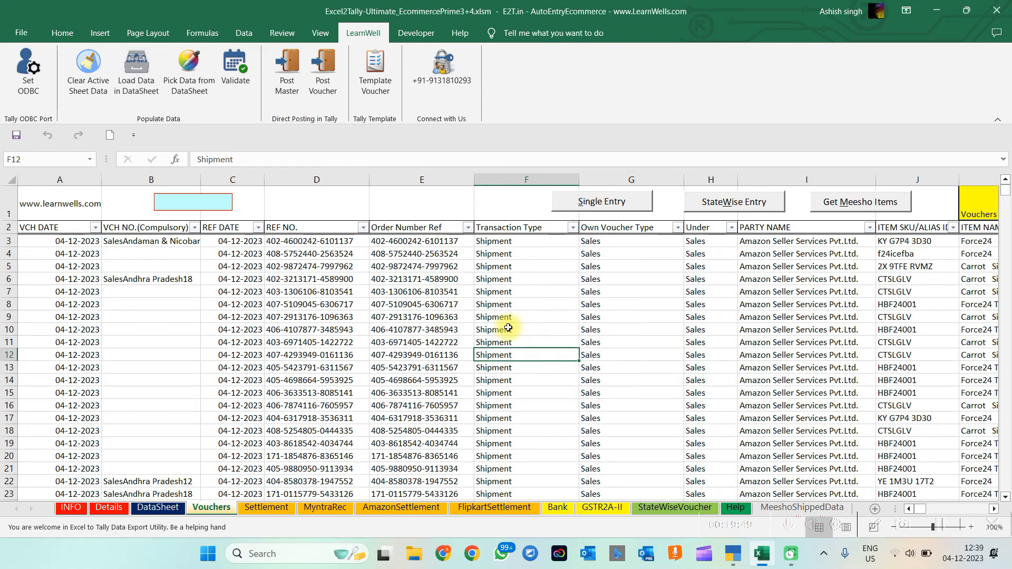
pyautogui.click(485, 316)
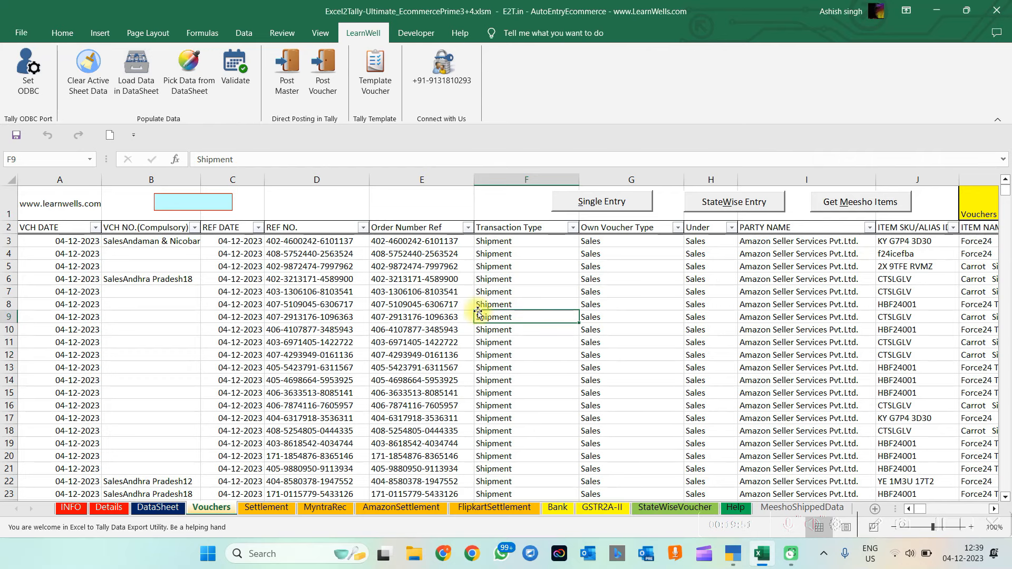
pyautogui.click(323, 67)
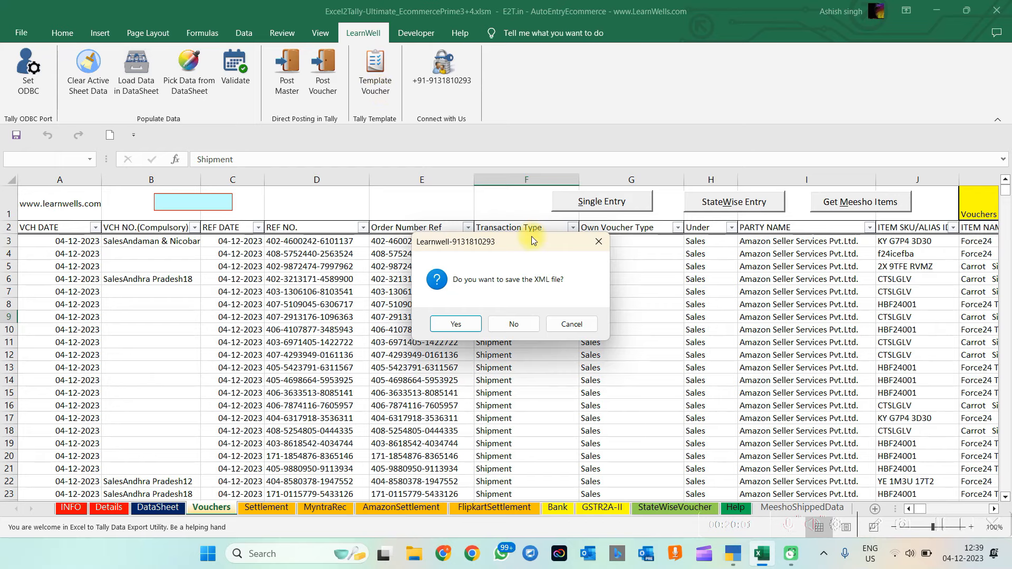
pyautogui.click(511, 326)
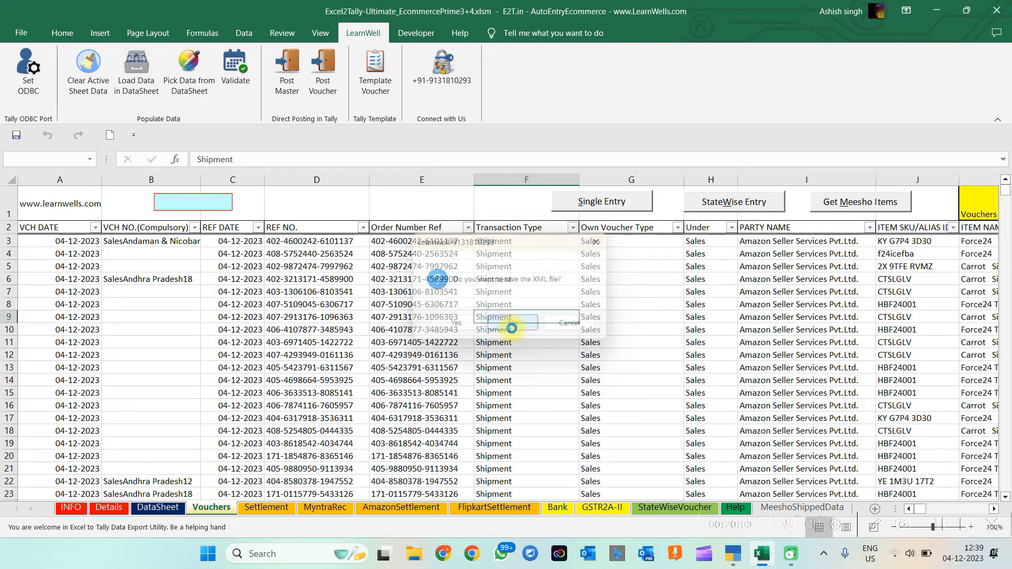
pyautogui.click(733, 553)
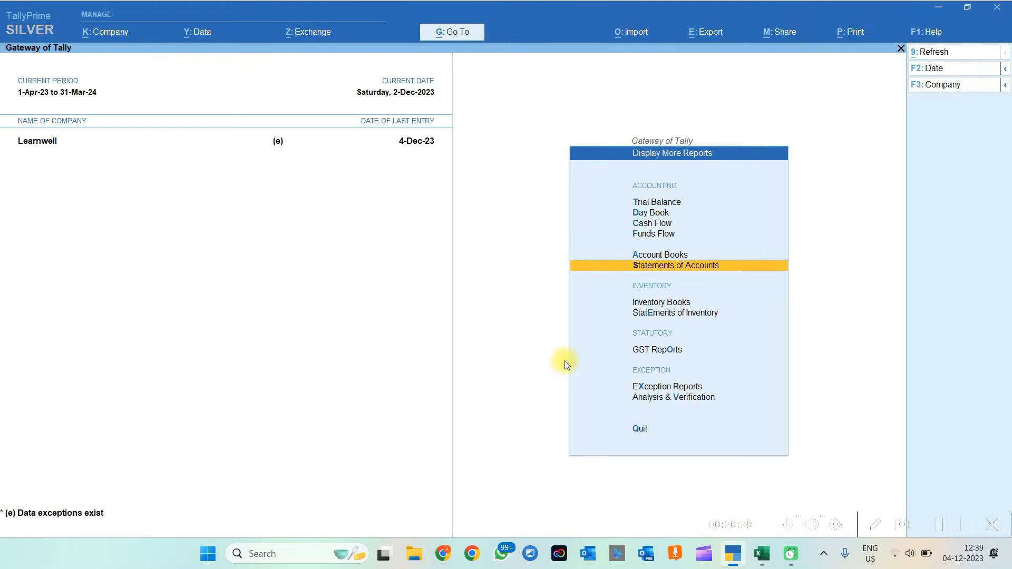
pyautogui.press('Escape')
pyautogui.press('Return')
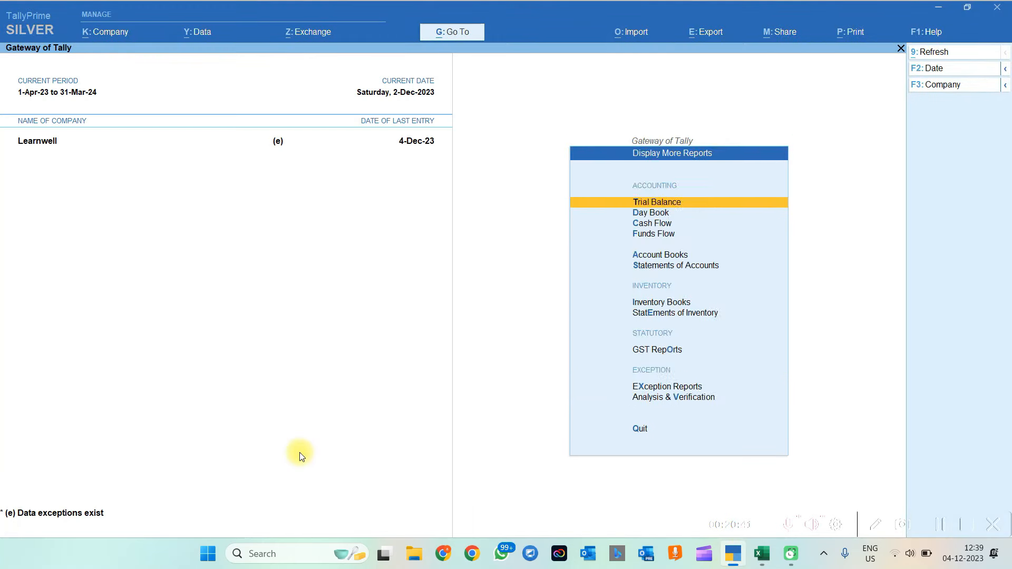
pyautogui.press('a')
pyautogui.press('l')
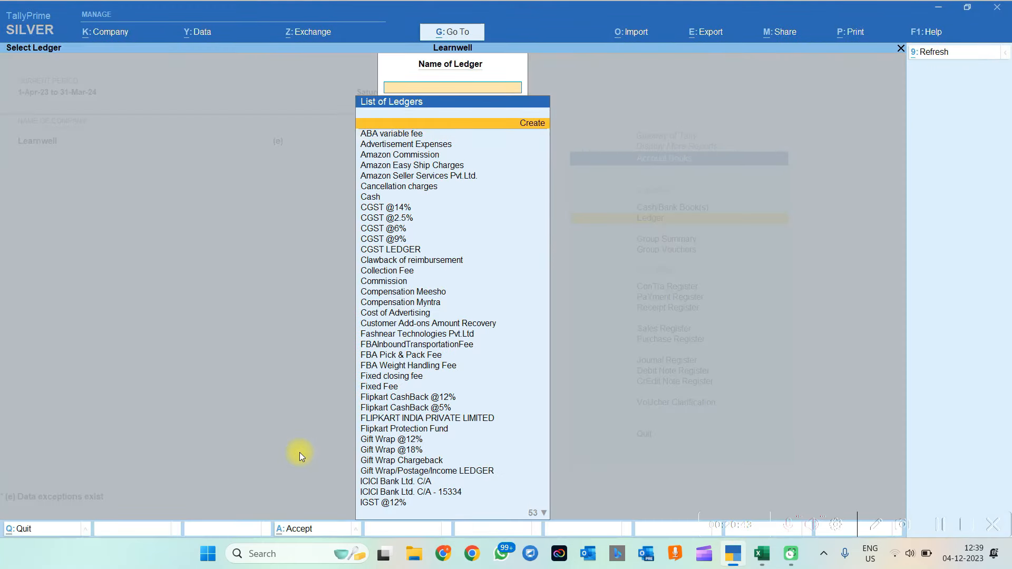
pyautogui.press('Down')
pyautogui.hotkey('alt', 'Tab')
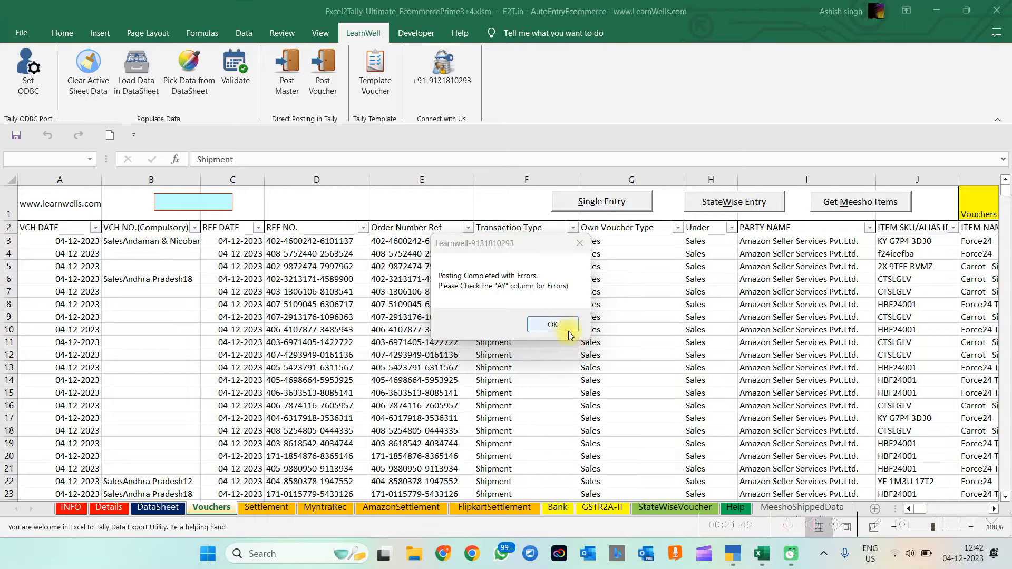
# Dismiss the voucher posting message, switch to TallyPrime and return to the Gateway of Tally.
pyautogui.click(554, 325)
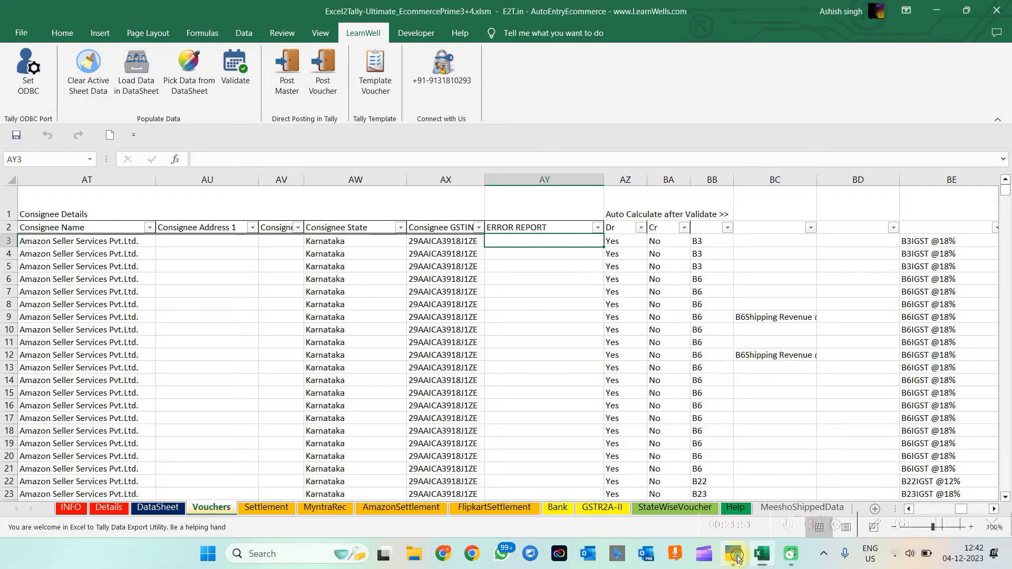
pyautogui.hotkey('alt', 'Tab')
pyautogui.press('d')
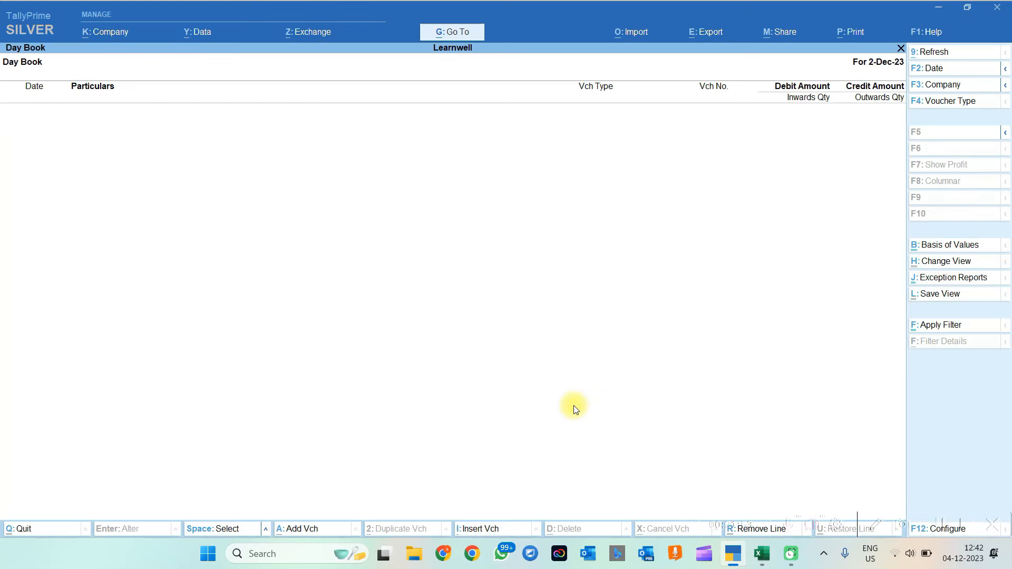
pyautogui.press('Escape')
pyautogui.press('Escape')
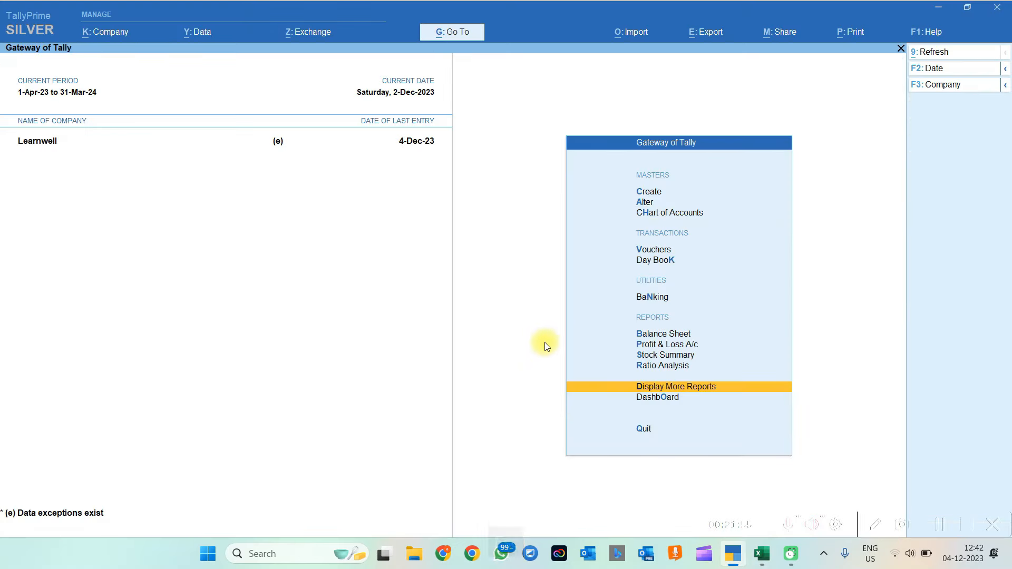
# Display the ledger vouchers of Amazon Seller Services Pvt.Ltd. from the account books.
pyautogui.press('Return')
pyautogui.press('Return')
pyautogui.press('Down')
pyautogui.press('Return')
pyautogui.write('Ama')
pyautogui.press('Down')
pyautogui.press('Down')
pyautogui.press('Down')
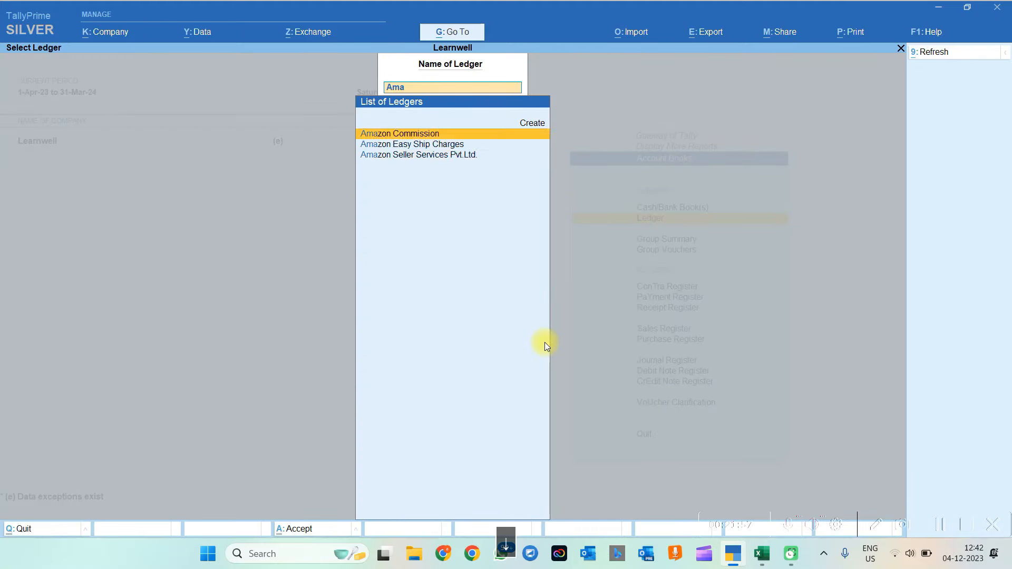
pyautogui.press('Return')
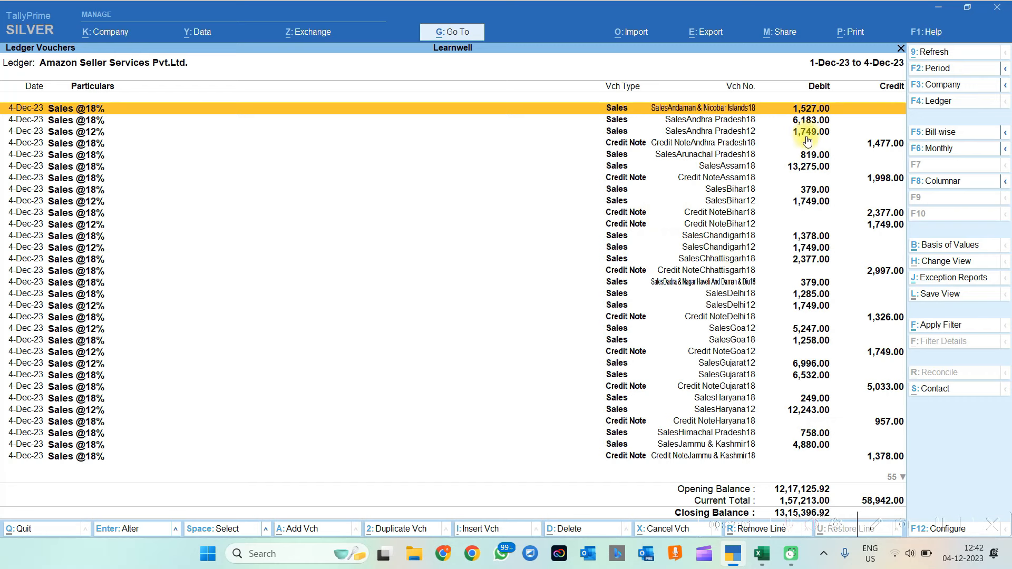
# Inspect the SalesChhattisgarh18 voucher in the Amazon ledger and return to the voucher list.
pyautogui.press('Down')
pyautogui.press('Down')
pyautogui.press('Down')
pyautogui.press('Down')
pyautogui.press('Down')
pyautogui.press('Down')
pyautogui.press('Down')
pyautogui.press('Down')
pyautogui.press('Down')
pyautogui.press('Down')
pyautogui.press('Down')
pyautogui.press('Down')
pyautogui.press('Down')
pyautogui.press('Down')
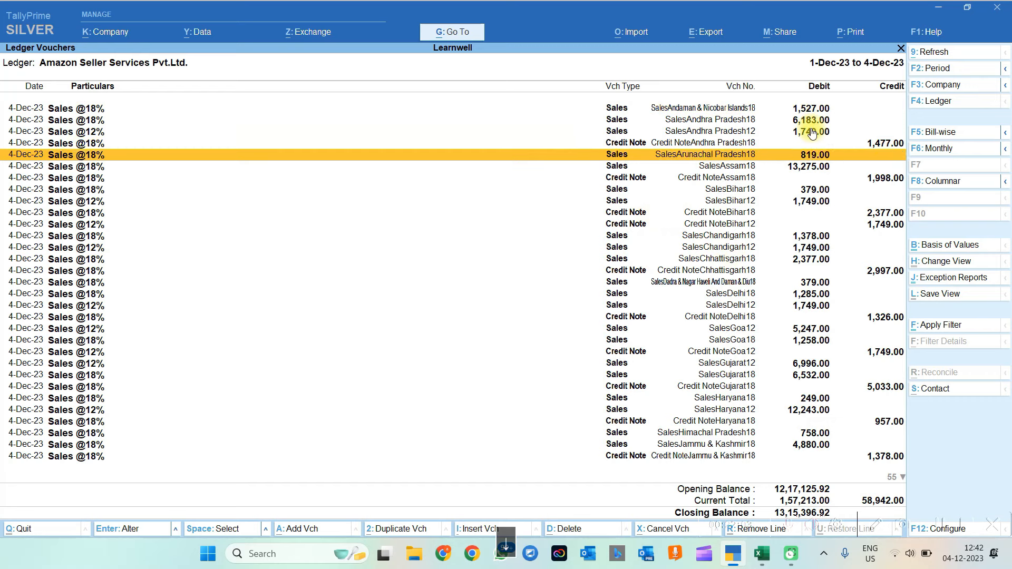
pyautogui.press('Up')
pyautogui.press('Return')
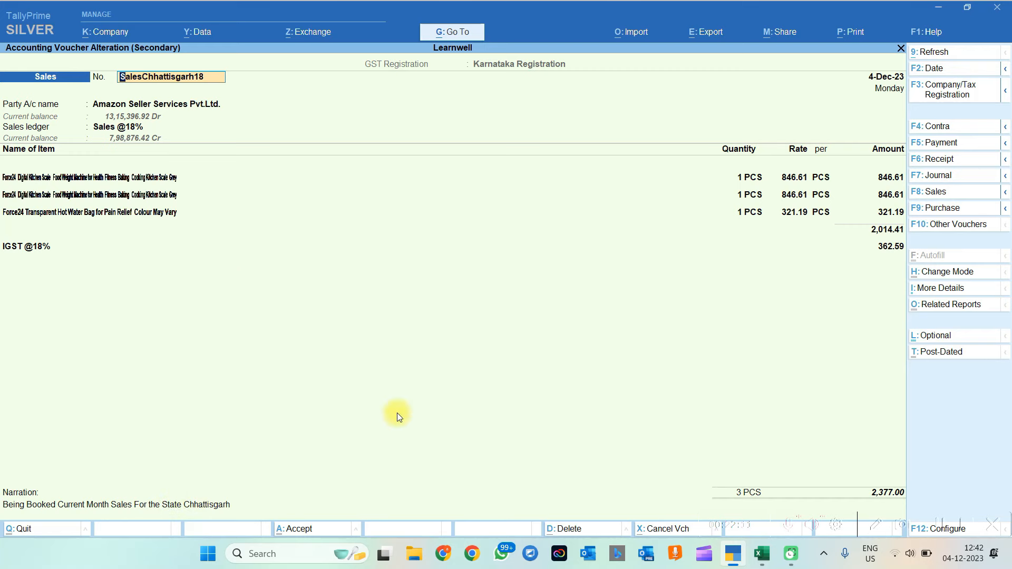
pyautogui.press('Escape')
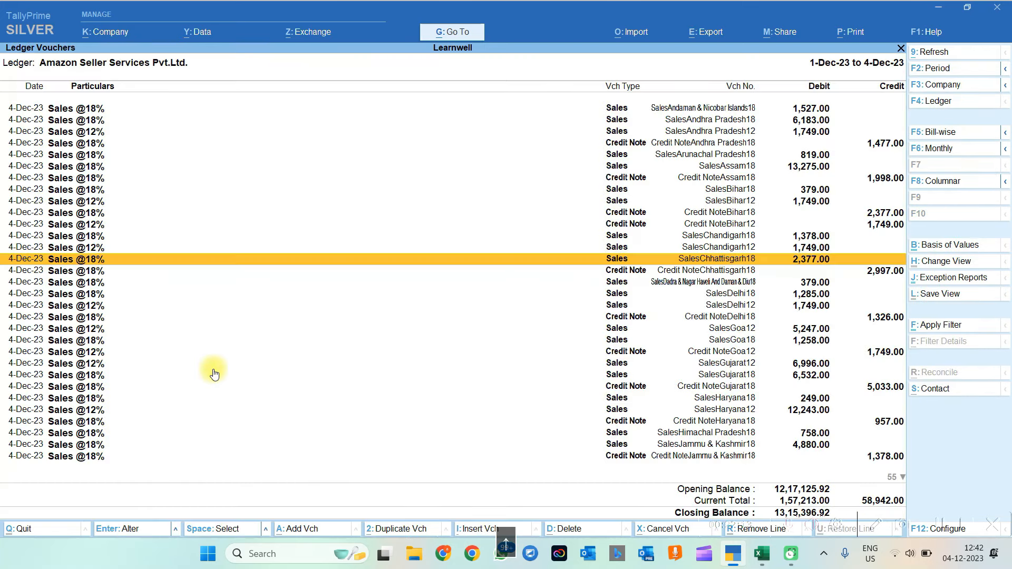
# Inspect the items of the SalesAssam18 voucher and leave the ledger for the additional reports list.
pyautogui.press('Up')
pyautogui.press('Up')
pyautogui.press('Up')
pyautogui.press('Up')
pyautogui.press('Up')
pyautogui.press('Up')
pyautogui.press('Up')
pyautogui.press('Up')
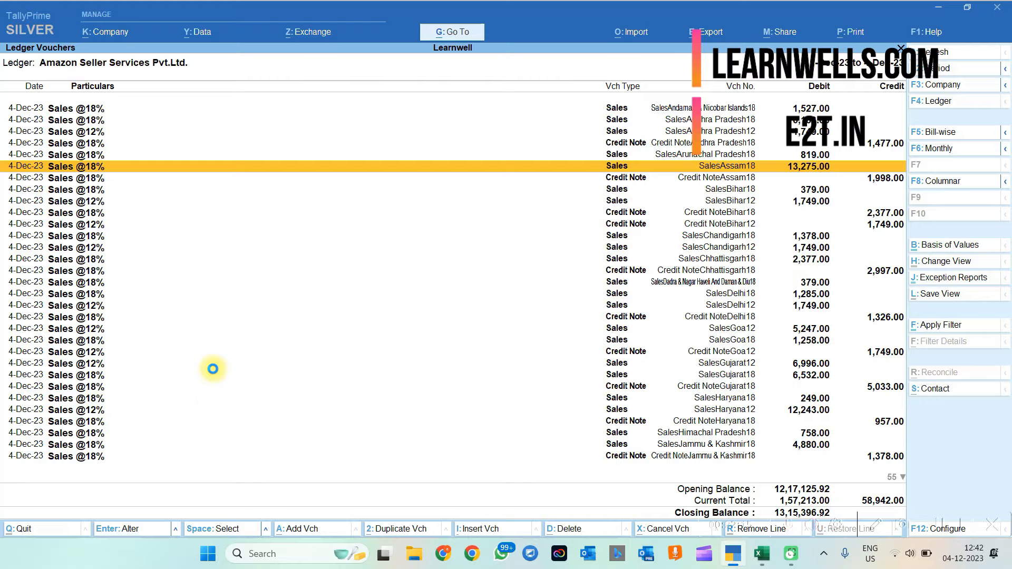
pyautogui.press('Return')
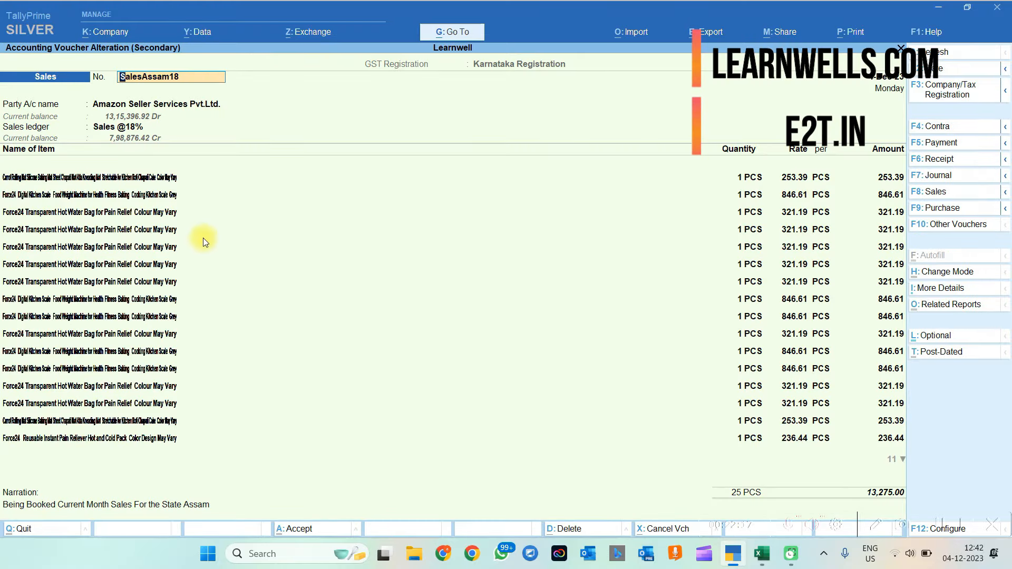
pyautogui.press('Escape')
pyautogui.press('Escape')
pyautogui.press('Escape')
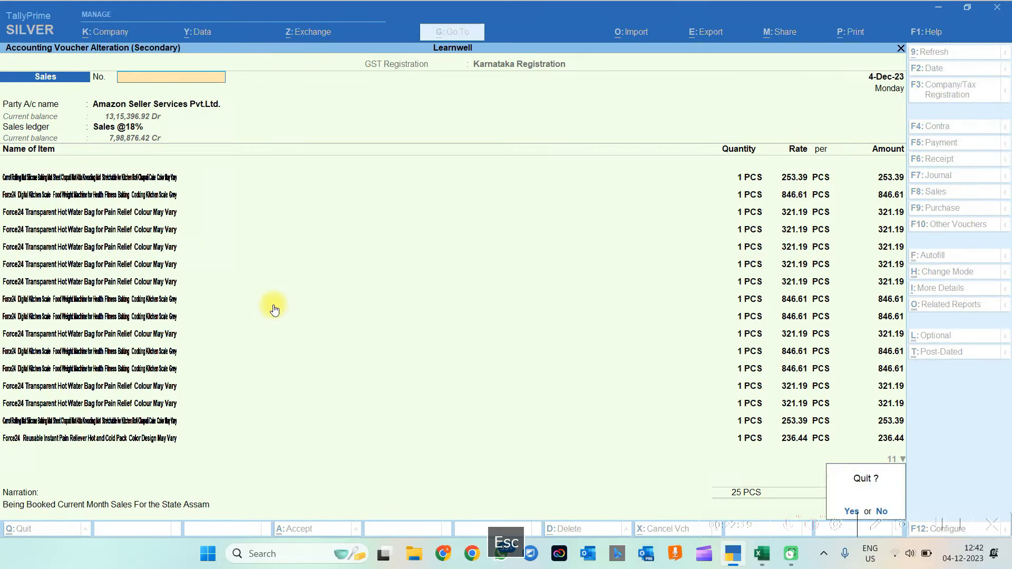
pyautogui.press('Escape')
pyautogui.press('Escape')
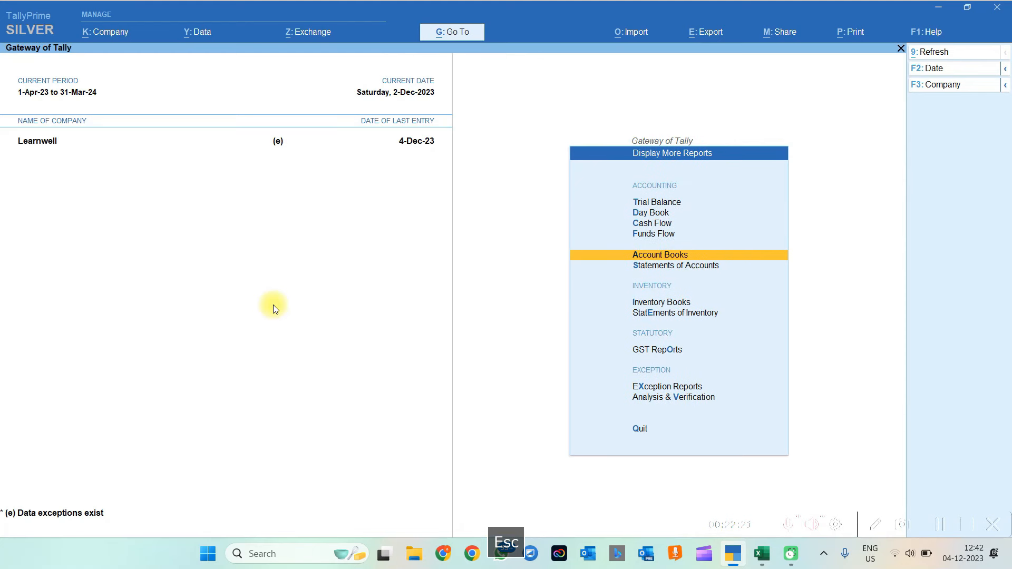
pyautogui.press('Escape')
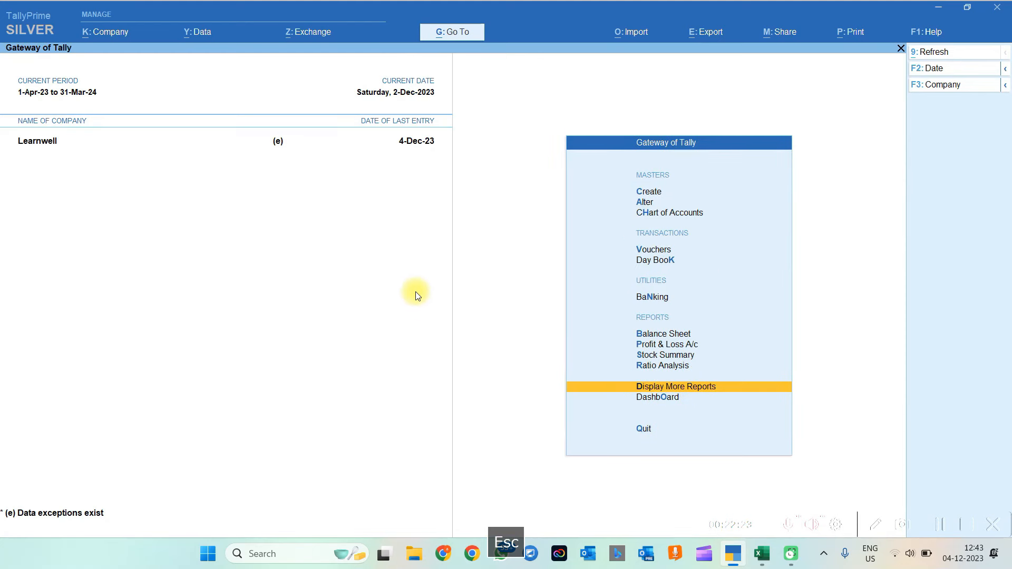
pyautogui.press('d')
pyautogui.press('a')
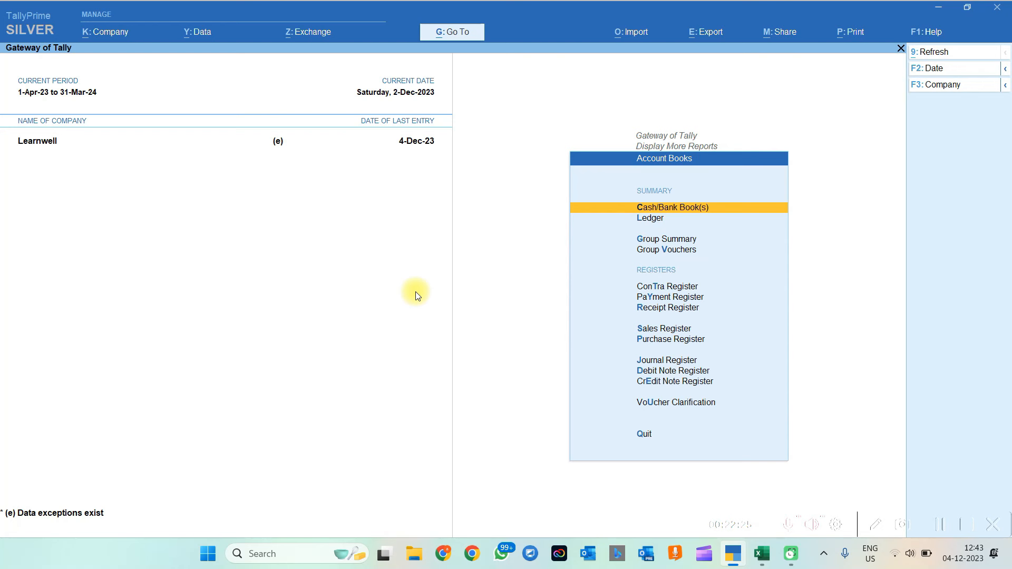
pyautogui.press('Escape')
pyautogui.press('Escape')
# Display the GSTR-1 return from the GST reports for the period 1-12-2023 to 4-12-2023.
pyautogui.press('d')
pyautogui.press('o')
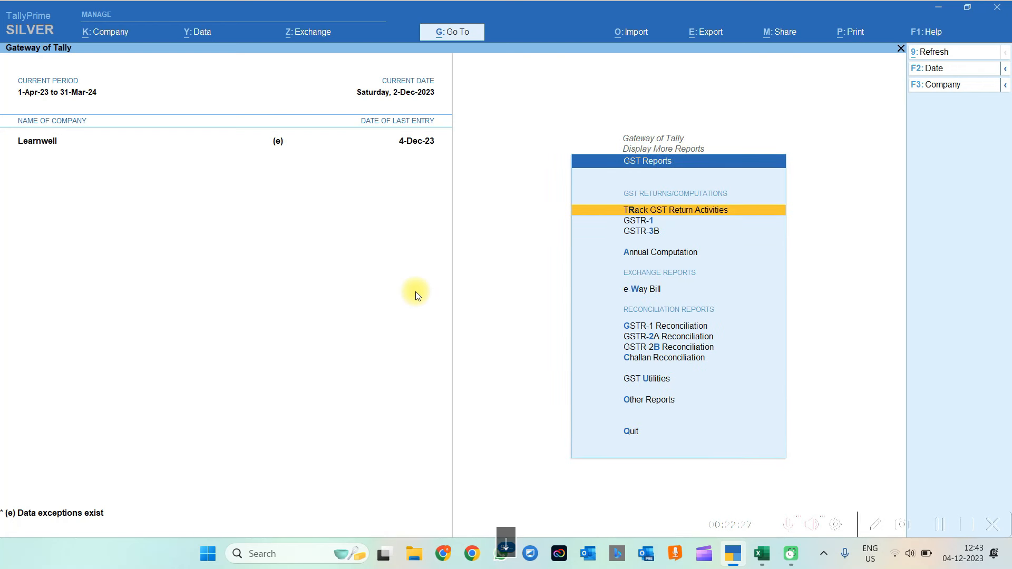
pyautogui.press('Down')
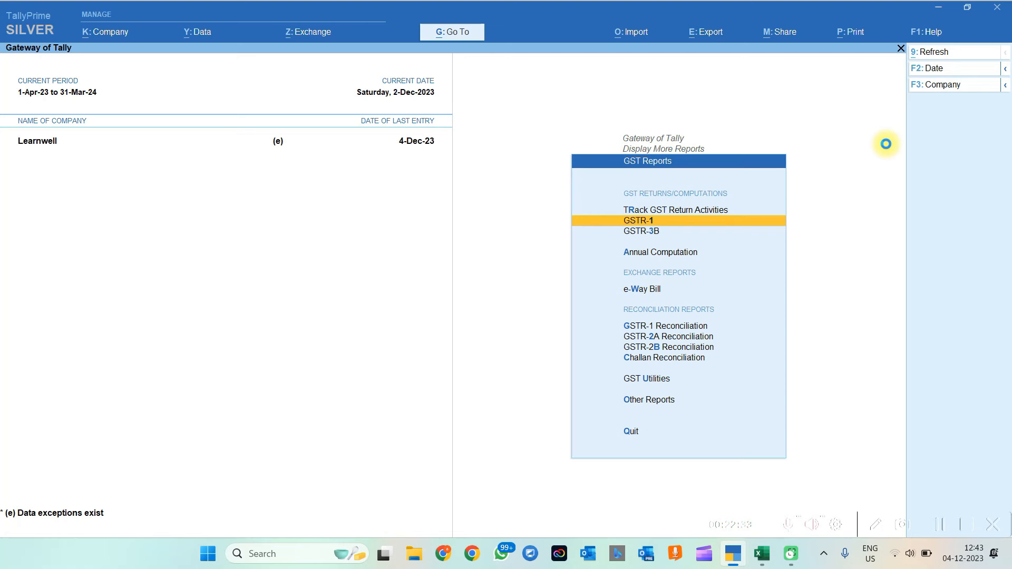
pyautogui.press('Return')
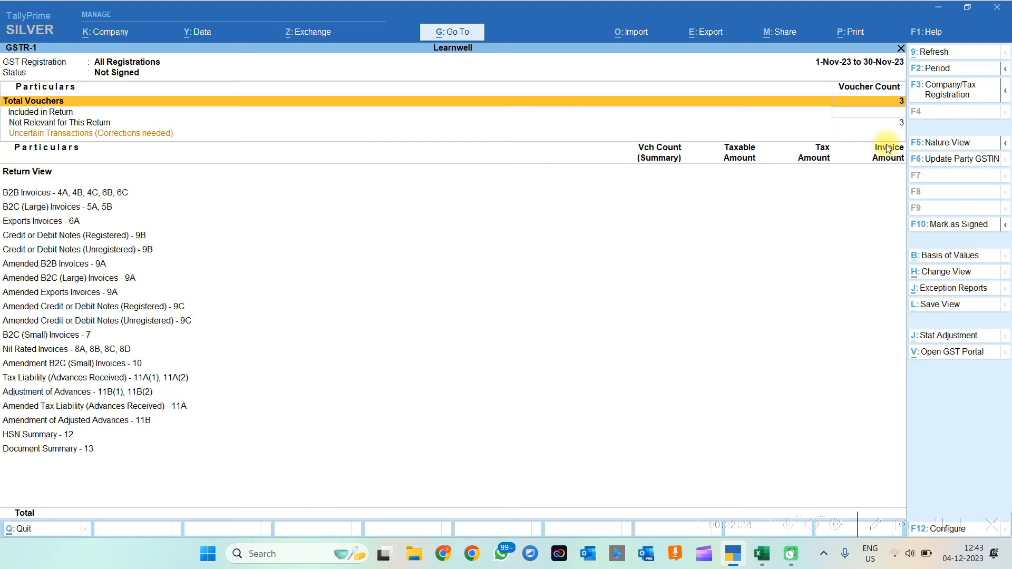
pyautogui.click(936, 69)
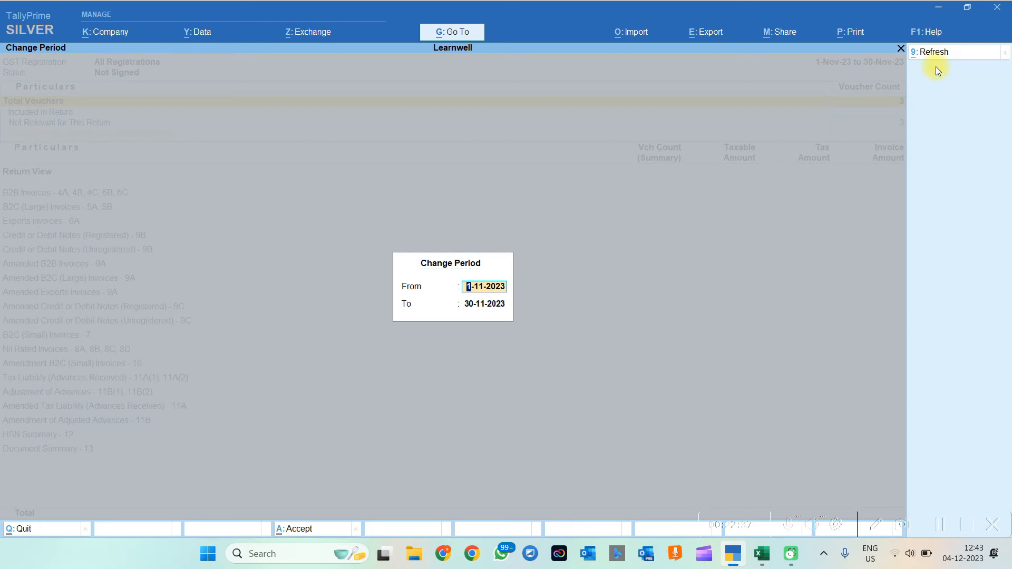
pyautogui.press('Return')
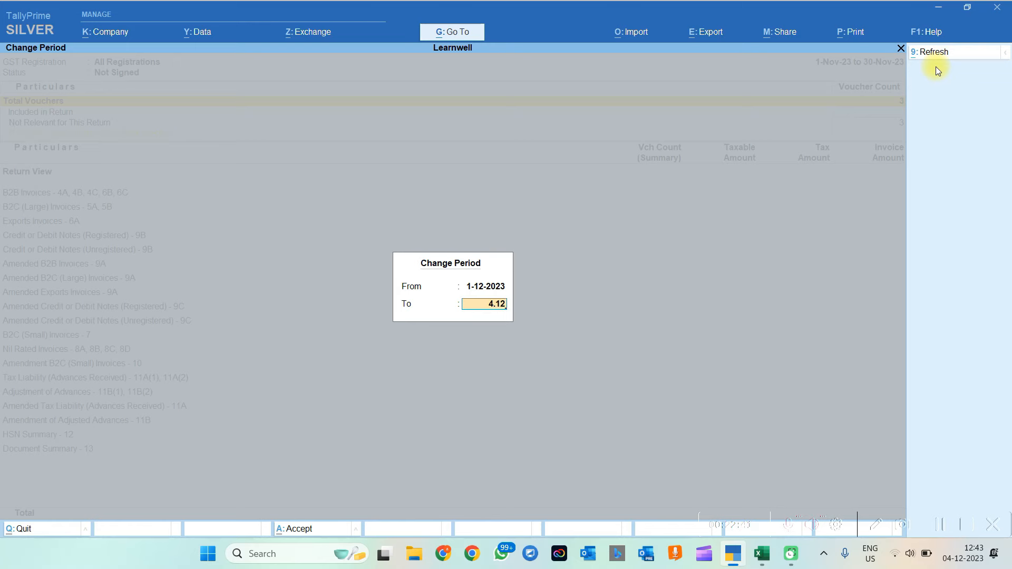
pyautogui.press('Return')
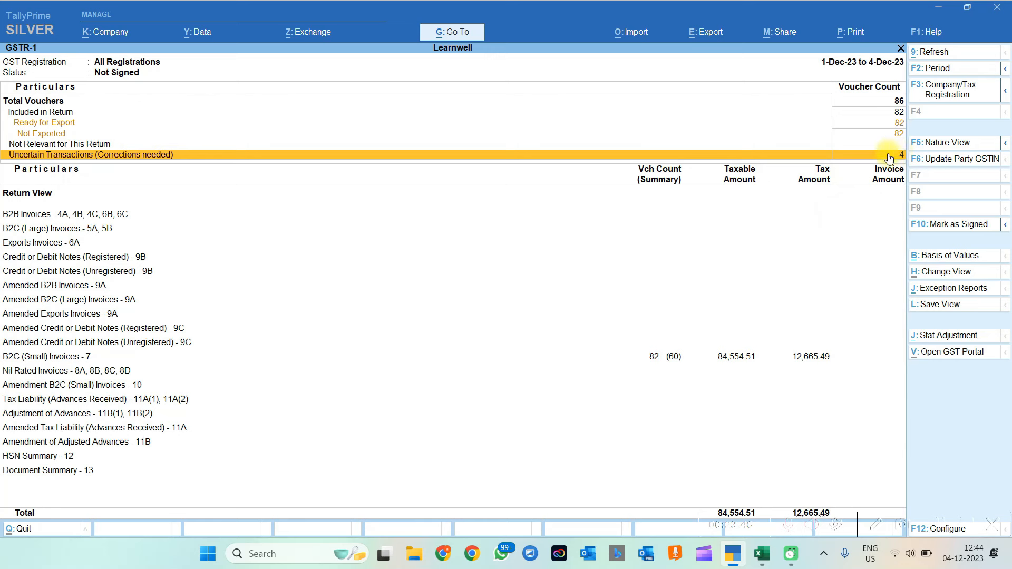
# Drill into B2C (Small) Invoices - 7 and examine the state-wise tax rows under the Delhi and Karnataka registrations.
pyautogui.click(652, 361)
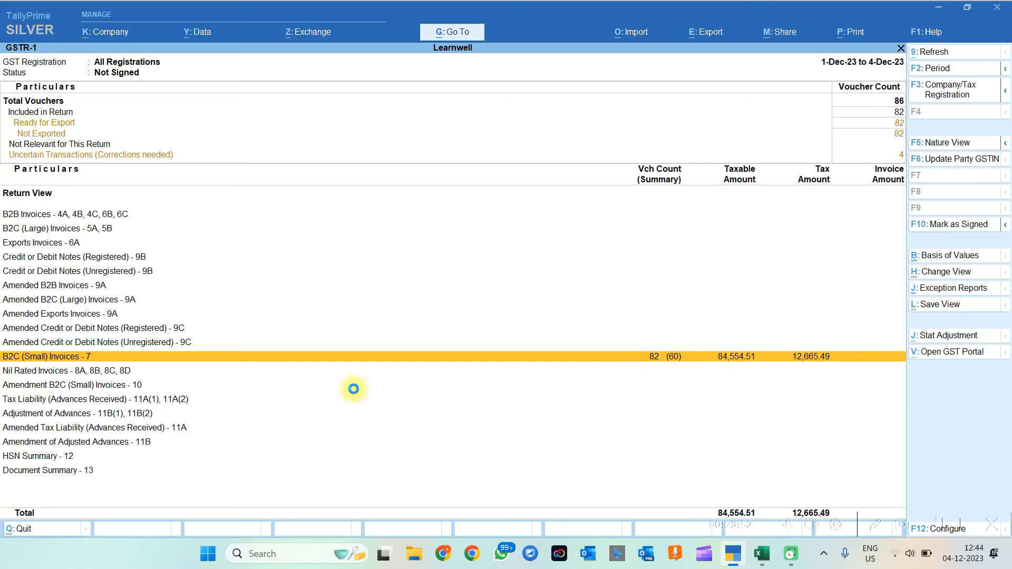
pyautogui.press('Return')
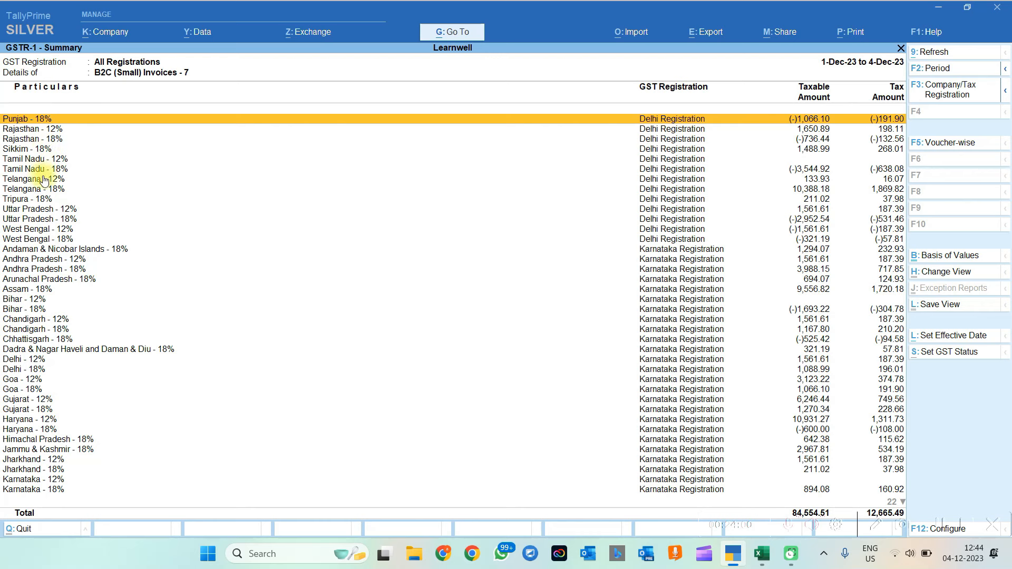
pyautogui.click(681, 260)
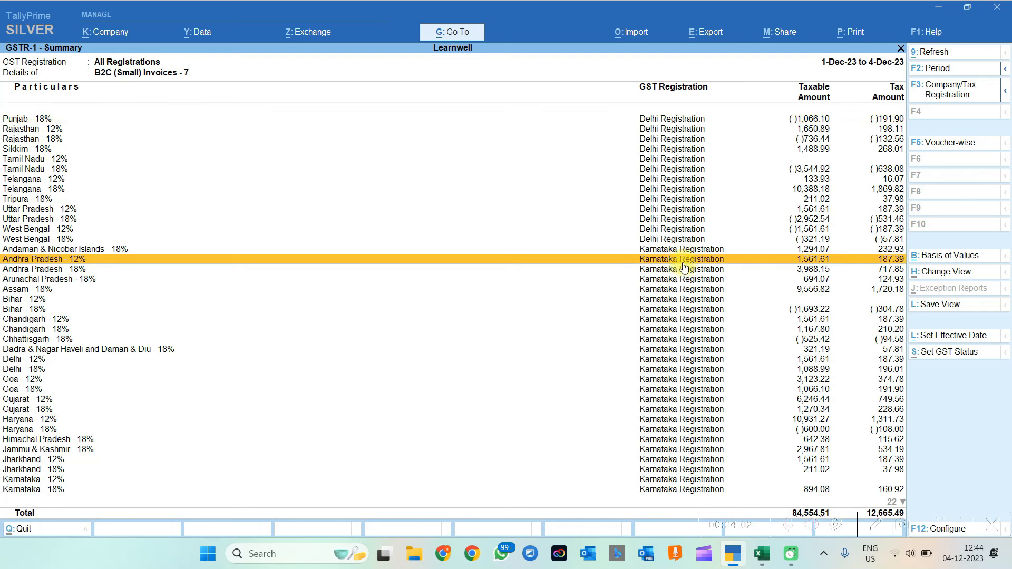
pyautogui.click(680, 201)
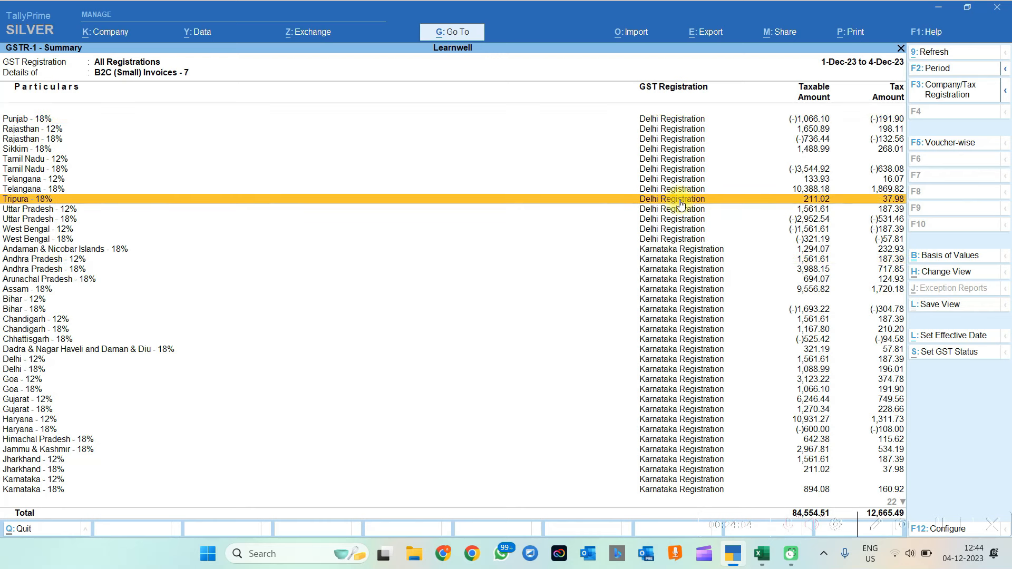
pyautogui.click(686, 279)
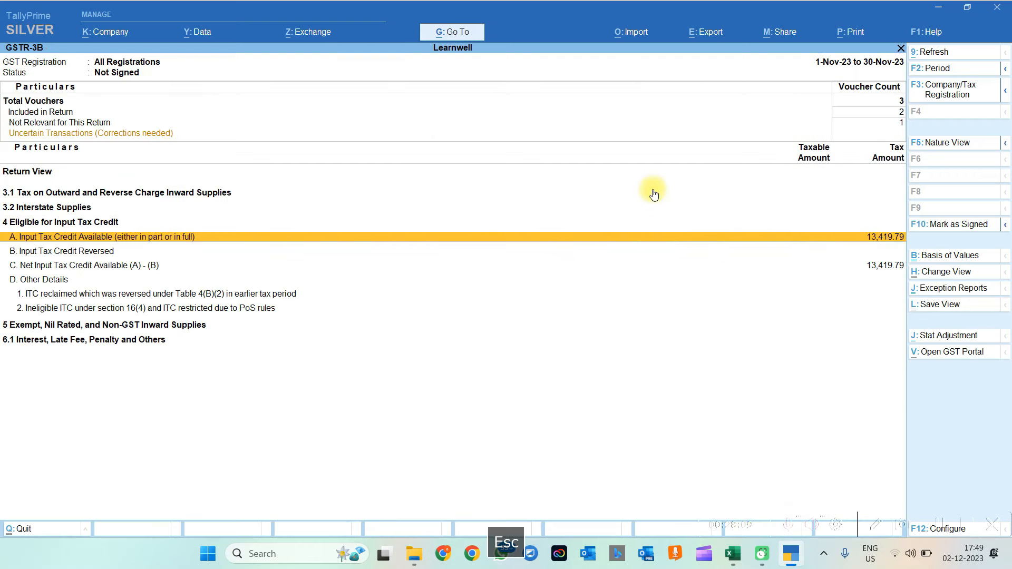
# Leave the GSTR-3B report and switch to the Excel2Tally workbook's AmazonSettlement sheet.
pyautogui.press('Escape')
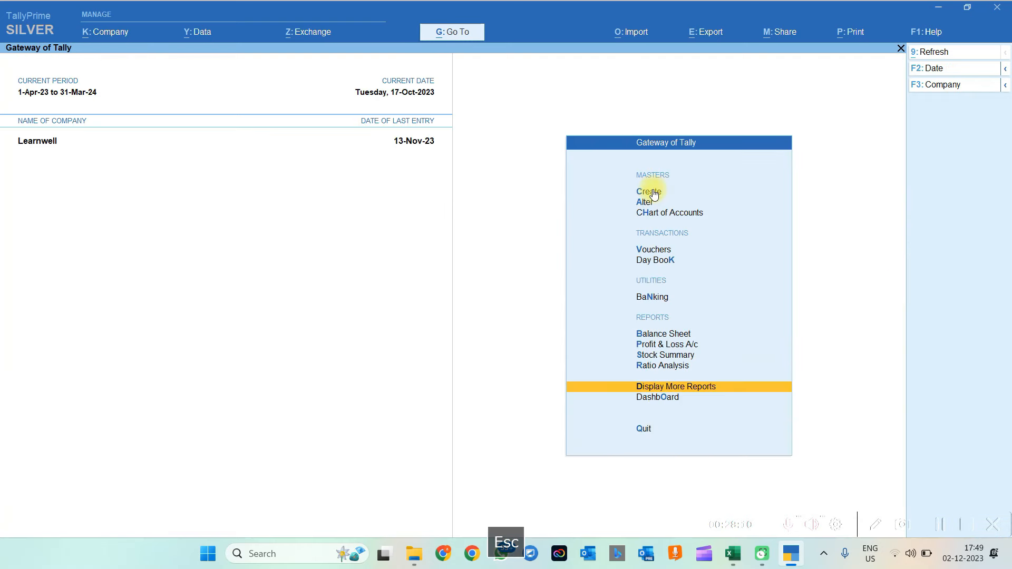
pyautogui.click(733, 553)
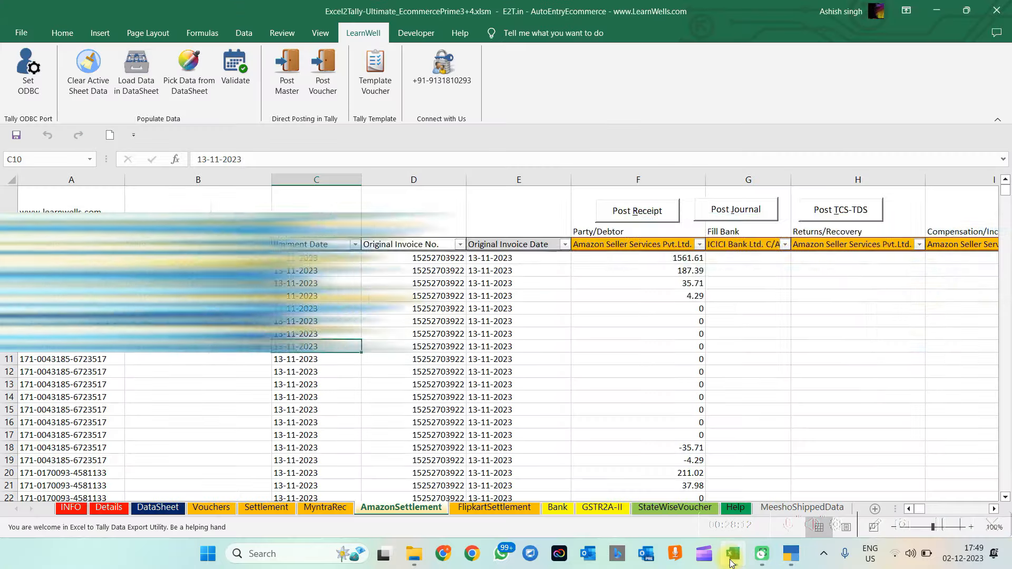
pyautogui.click(452, 358)
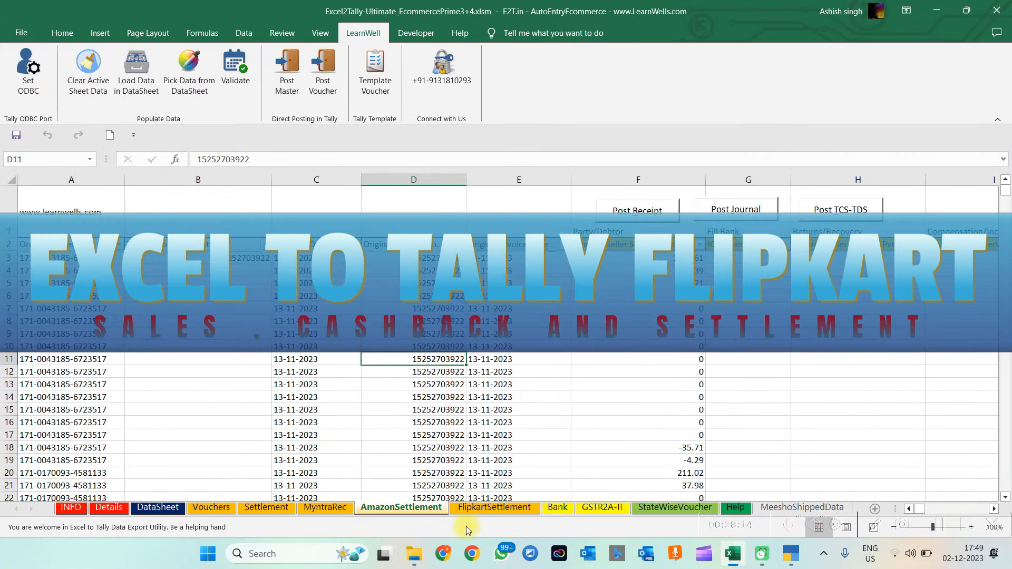
# Open the Flipkart report workbook whose name starts with d2652bb1 from the Flipkart folder inside Entry.
pyautogui.click(415, 562)
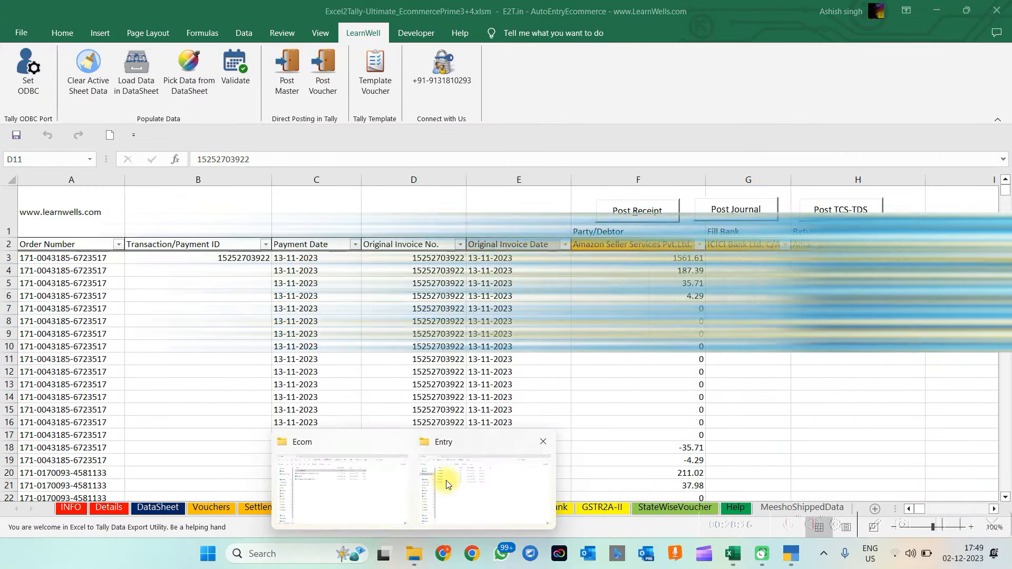
pyautogui.click(446, 480)
pyautogui.click(180, 143)
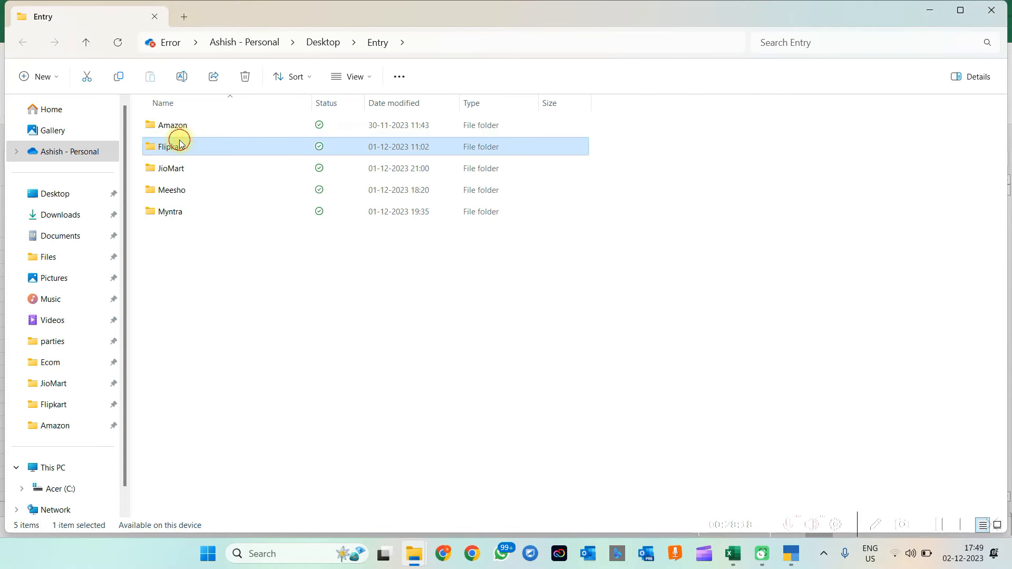
pyautogui.doubleClick(179, 144)
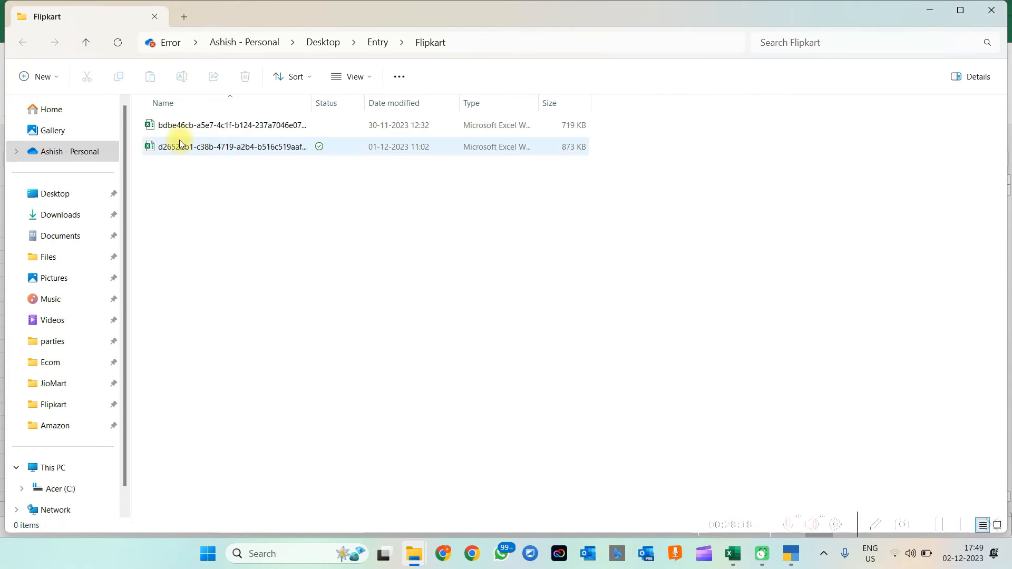
pyautogui.doubleClick(248, 150)
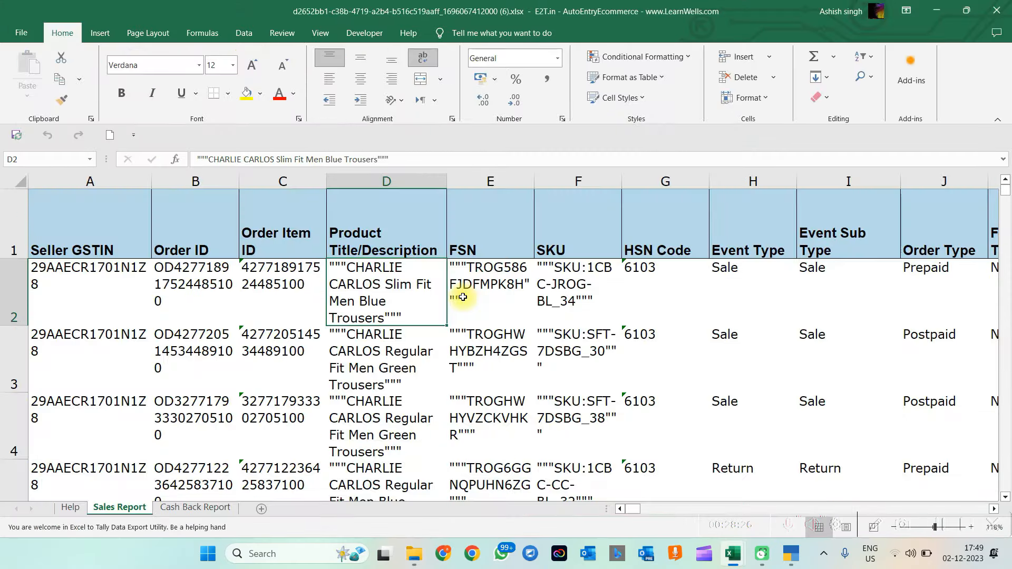
# Review the Help, Sales Report and Cash Back Report sheets of the Flipkart workbook, then close it.
pyautogui.click(71, 507)
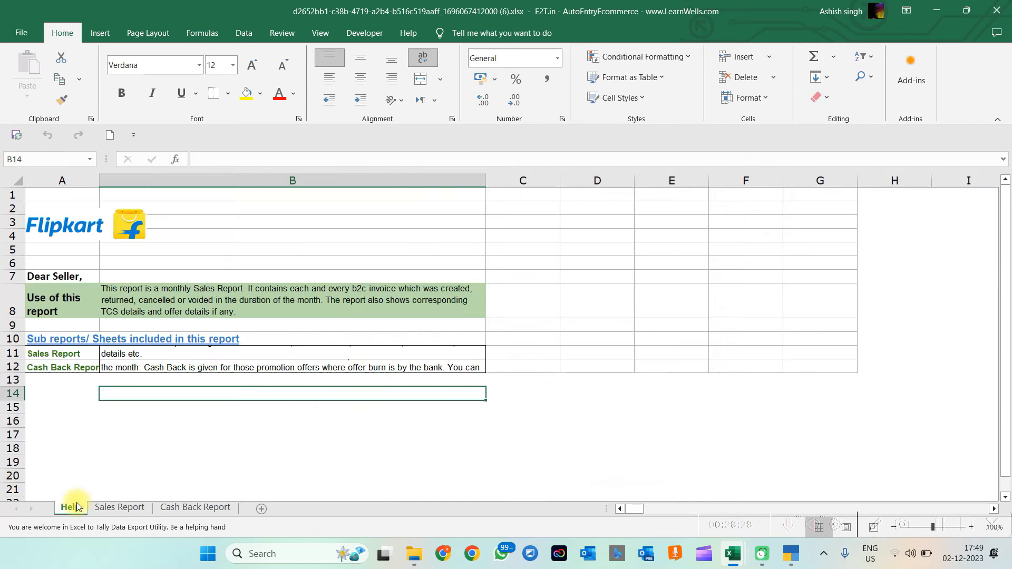
pyautogui.click(105, 507)
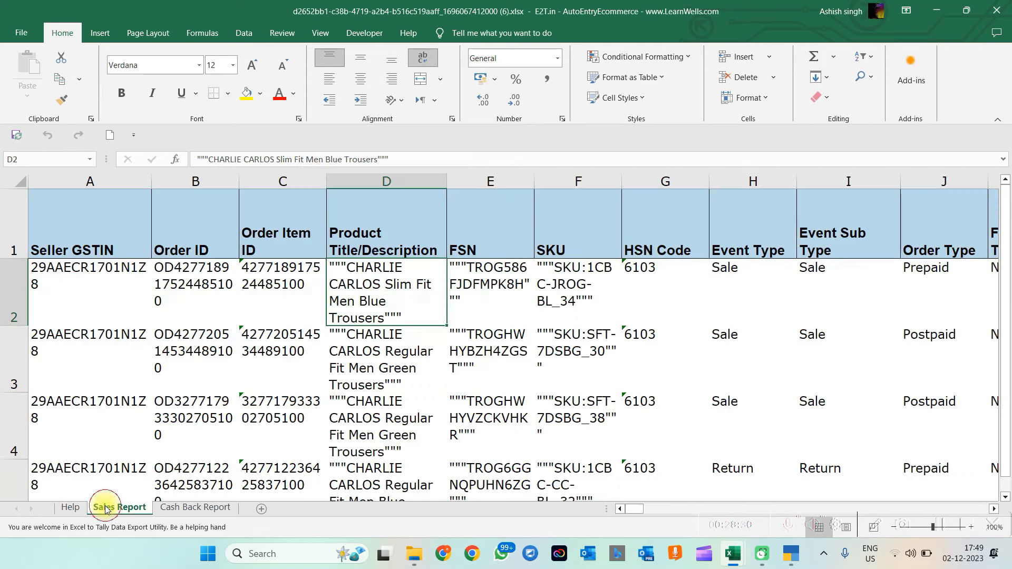
pyautogui.click(176, 508)
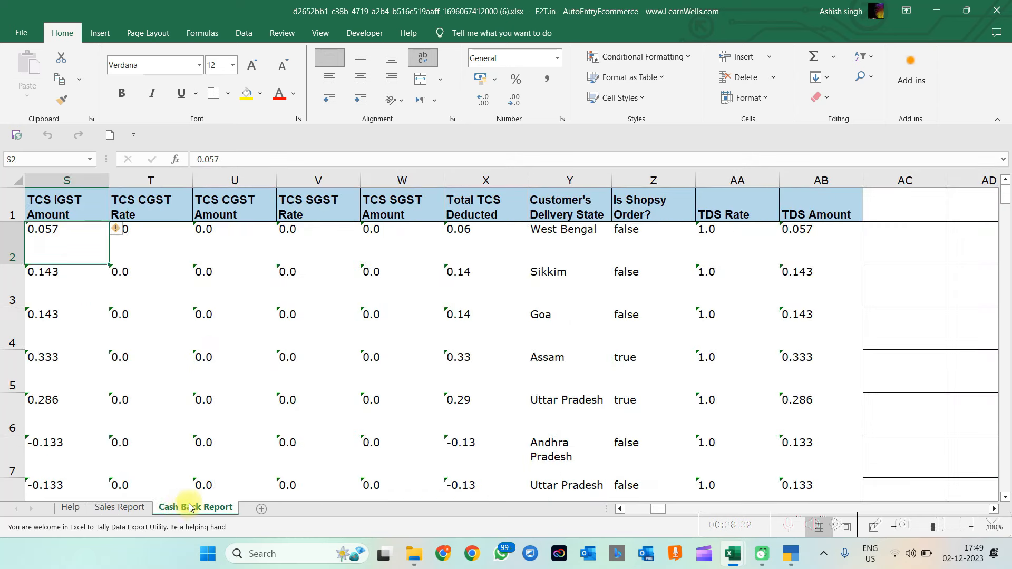
pyautogui.click(119, 508)
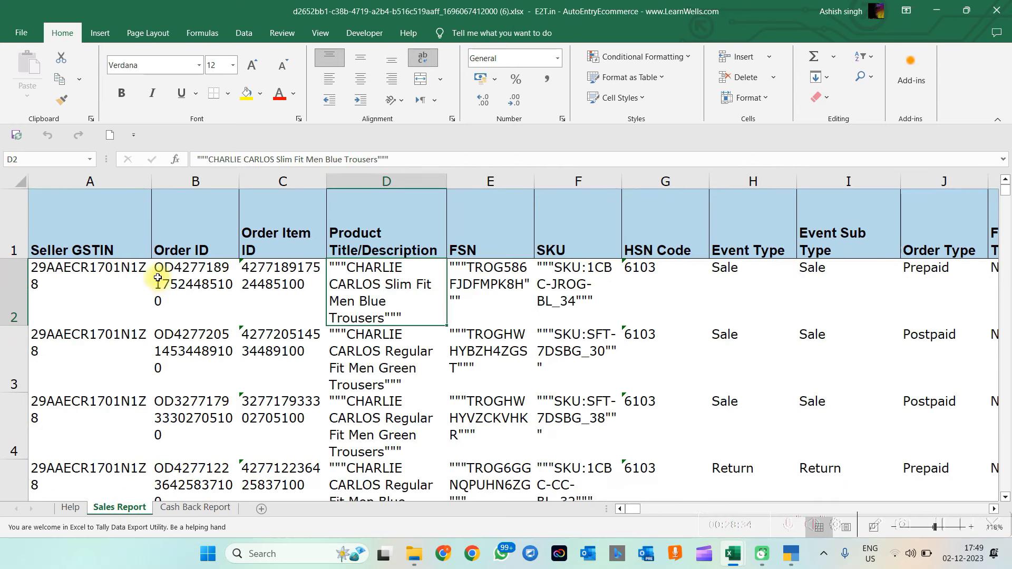
pyautogui.click(211, 177)
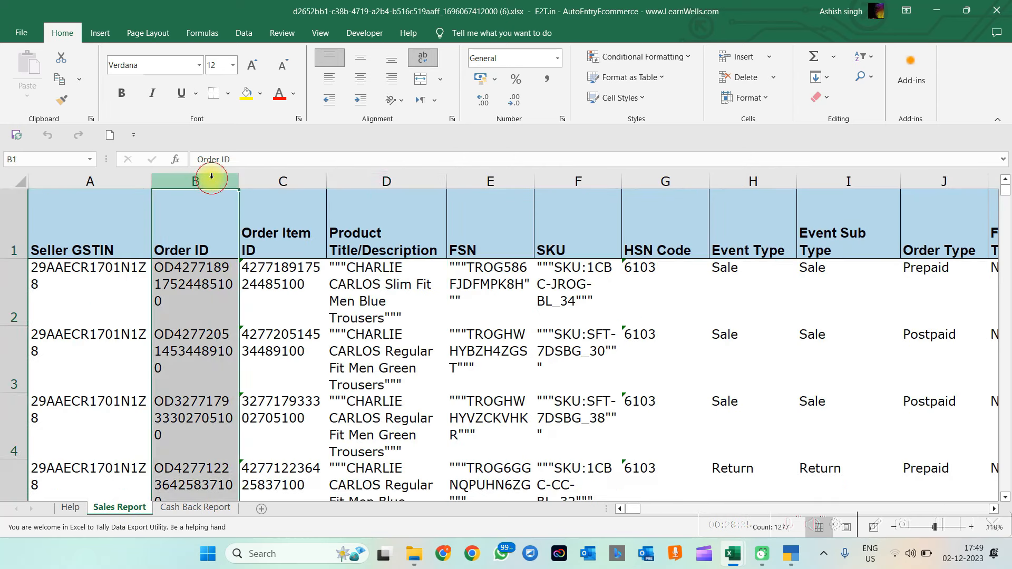
pyautogui.click(422, 286)
pyautogui.click(1004, 8)
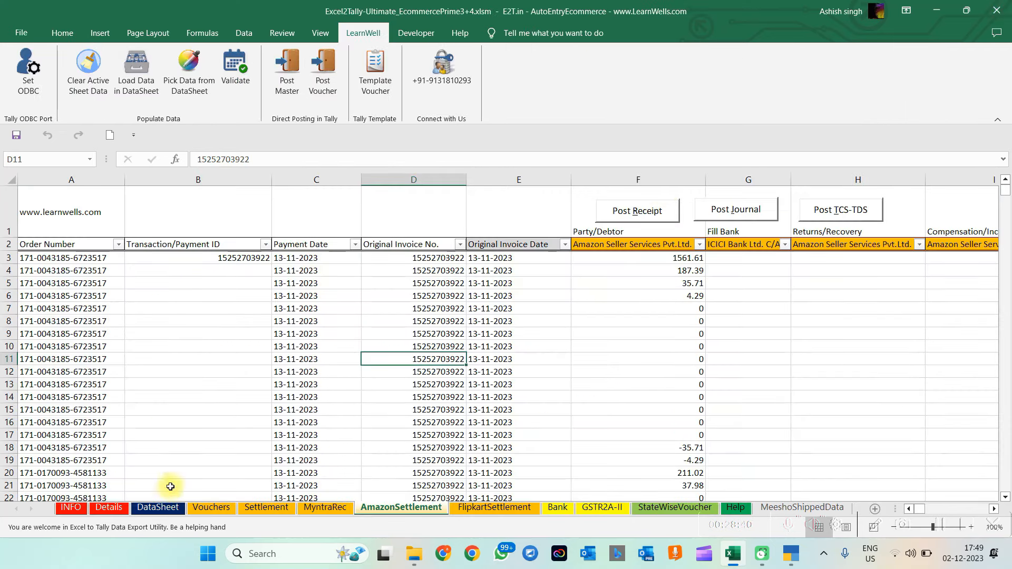
# Clear the existing data from the DataSheet and Vouchers sheets of the Excel2Tally workbook.
pyautogui.click(153, 508)
pyautogui.click(87, 62)
pyautogui.click(223, 511)
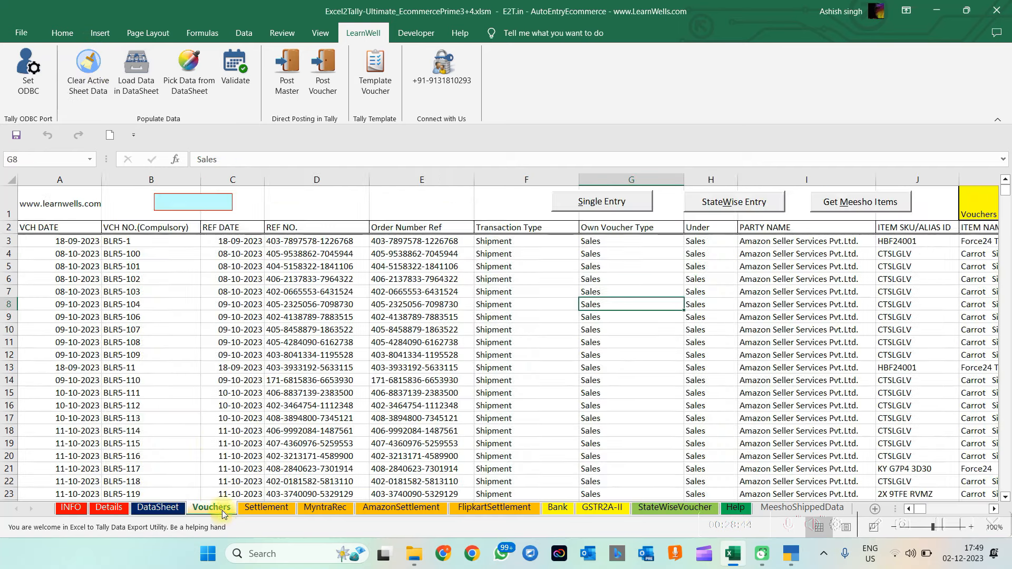
pyautogui.click(198, 380)
pyautogui.click(91, 86)
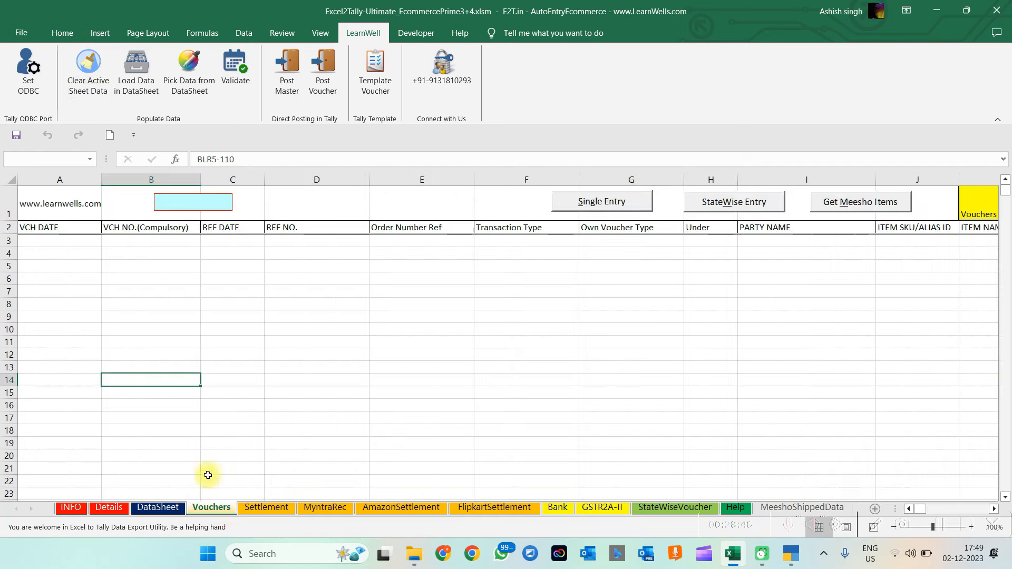
# Reopen the d2652bb1 Flipkart workbook and move the Sales Report sheet to the first place, before Help.
pyautogui.moveTo(421, 567)
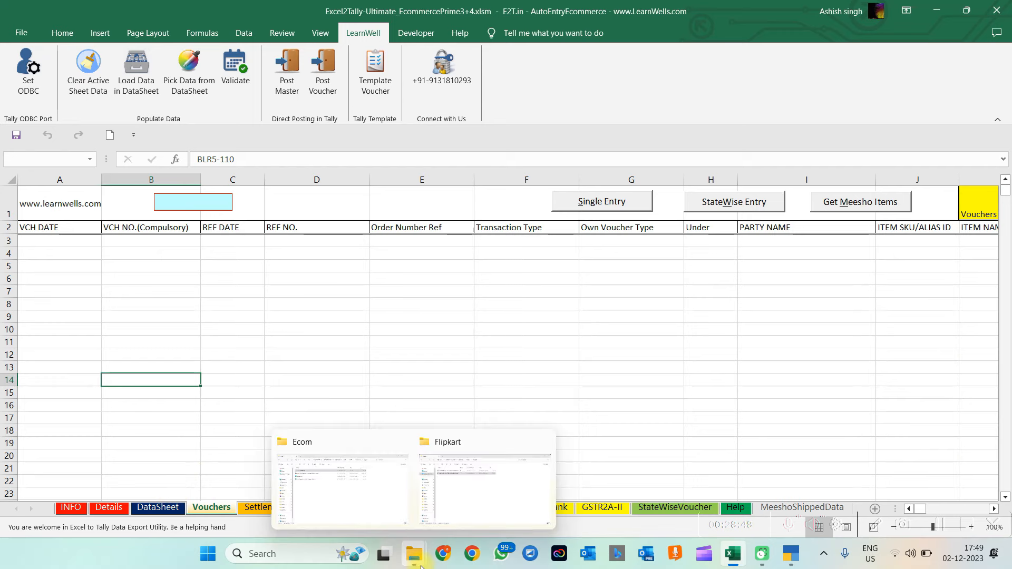
pyautogui.click(474, 492)
pyautogui.click(188, 153)
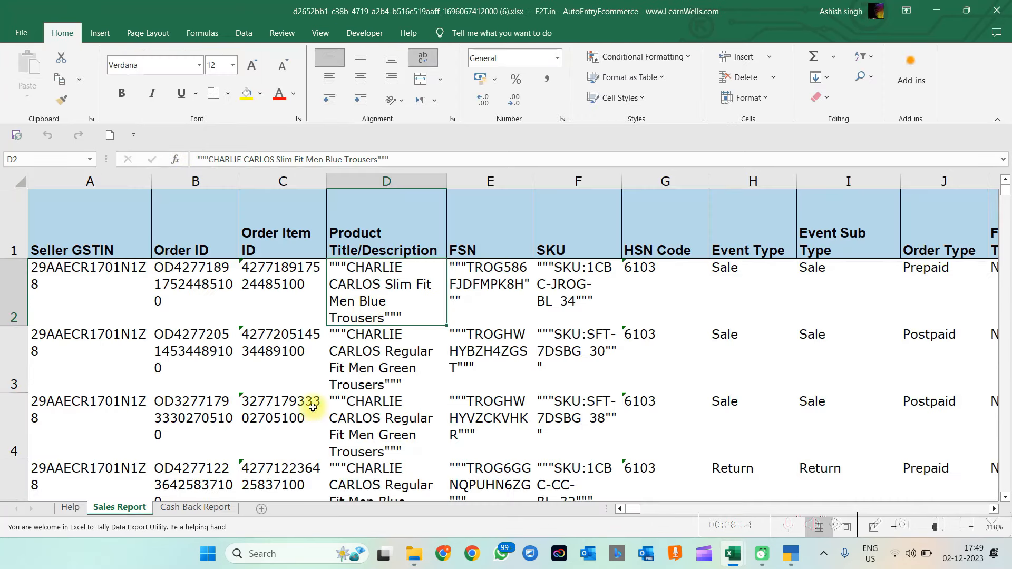
pyautogui.moveTo(129, 511); pyautogui.dragTo(68, 506)
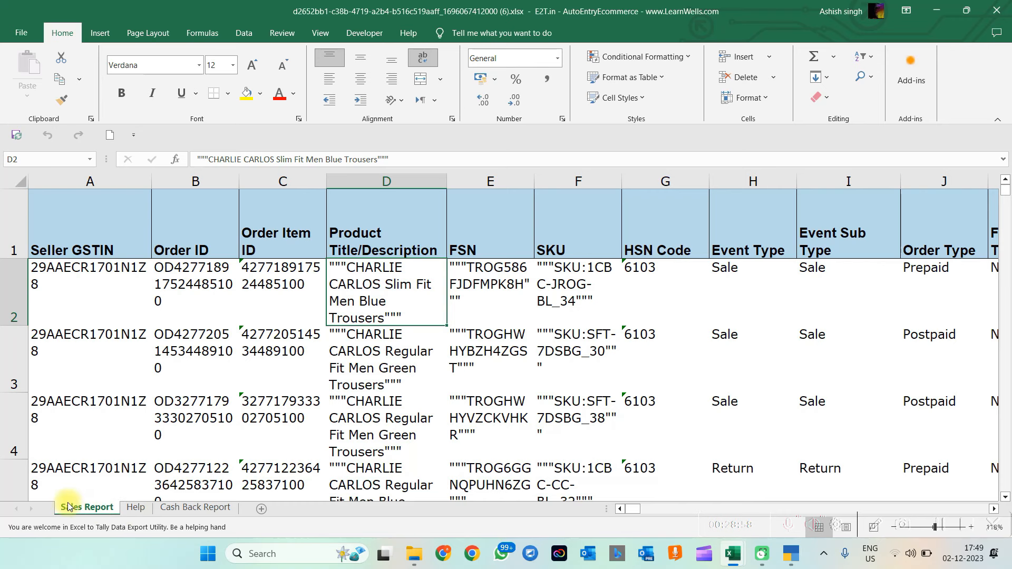
# Move the Cash Back Report sheet ahead of the others, put Sales Report back in front of it and close the workbook.
pyautogui.click(194, 507)
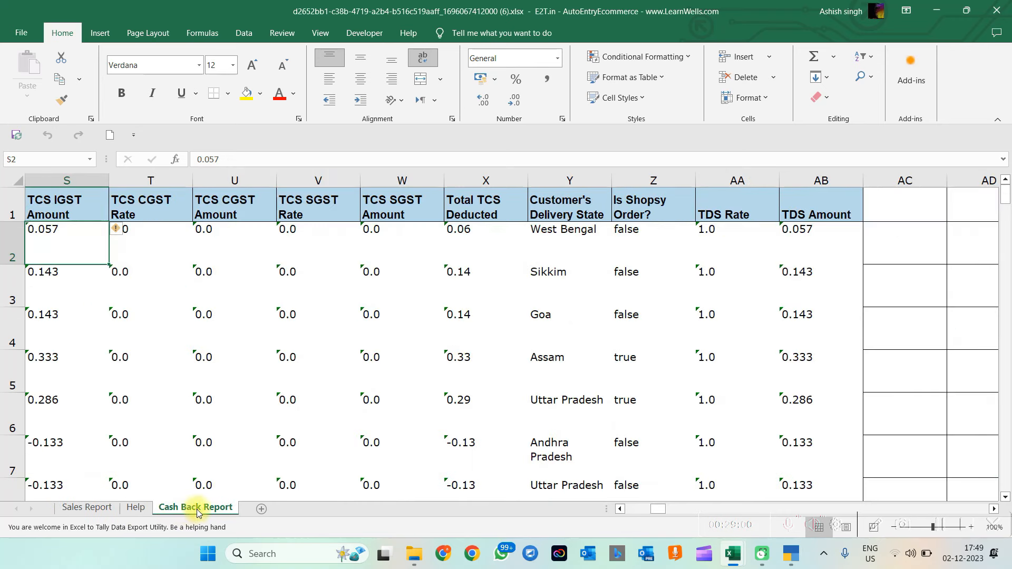
pyautogui.moveTo(76, 492); pyautogui.dragTo(68, 493)
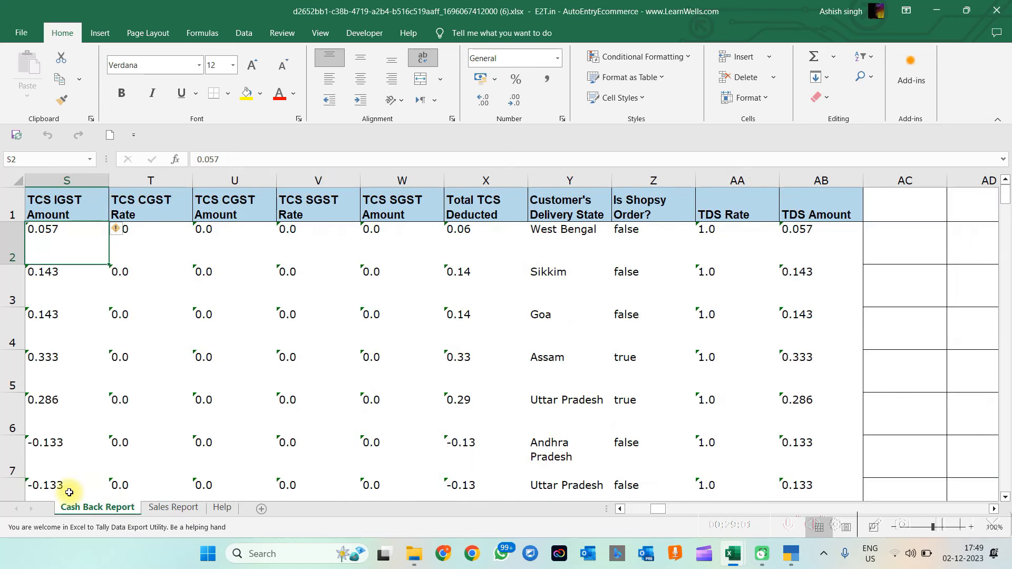
pyautogui.click(157, 507)
pyautogui.moveTo(131, 506); pyautogui.dragTo(63, 508)
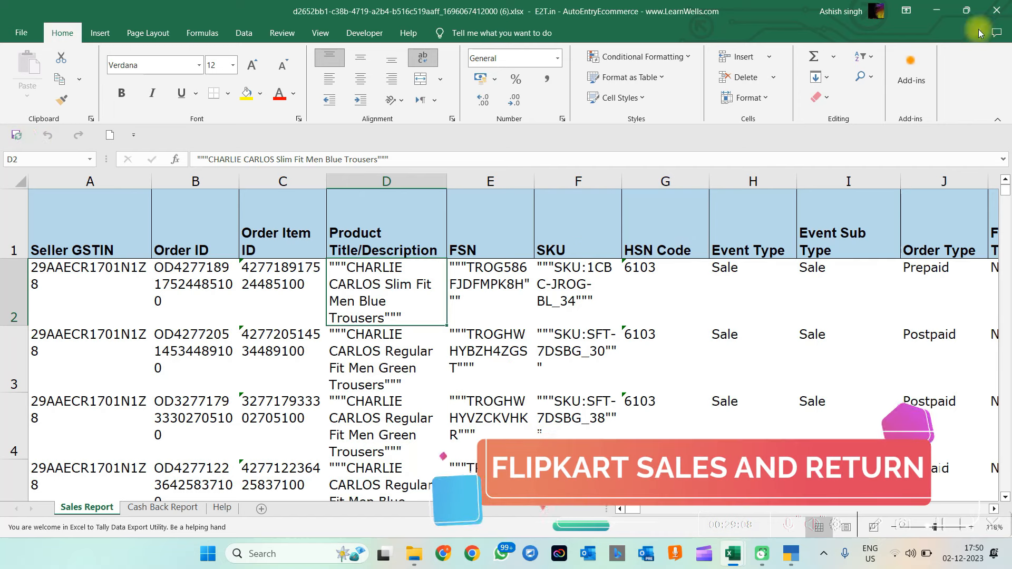
pyautogui.click(1006, 9)
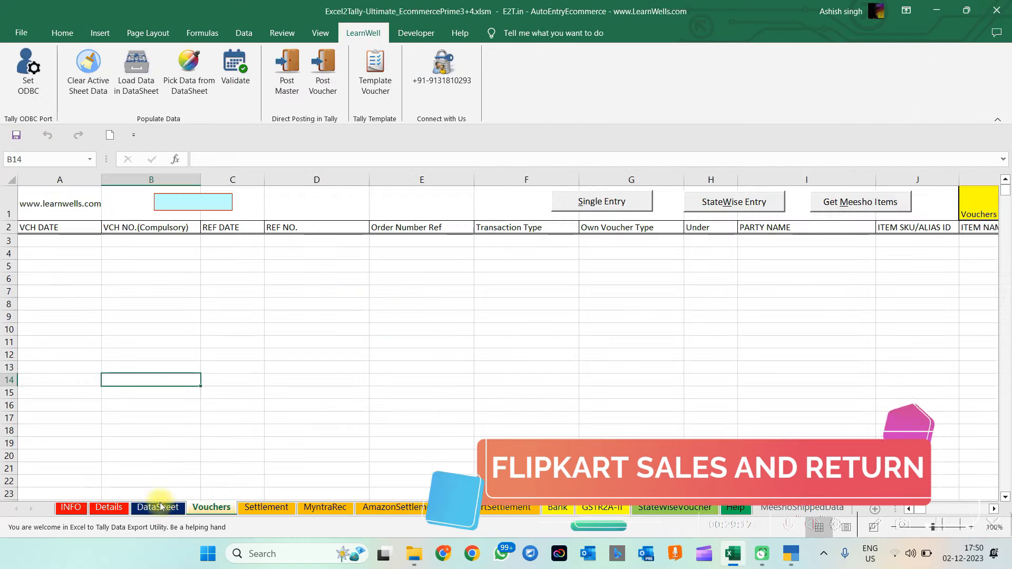
# Load the d2652bb1 Flipkart workbook from the Entry folder's Flipkart subfolder into the DataSheet, discarding the large clipboard content.
pyautogui.click(159, 508)
pyautogui.click(150, 314)
pyautogui.click(136, 80)
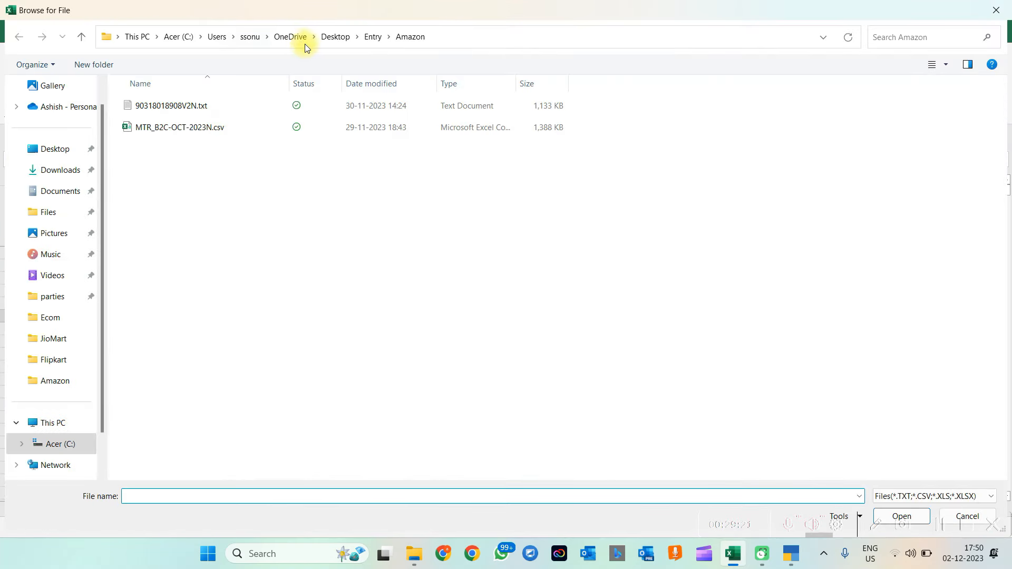
pyautogui.click(372, 36)
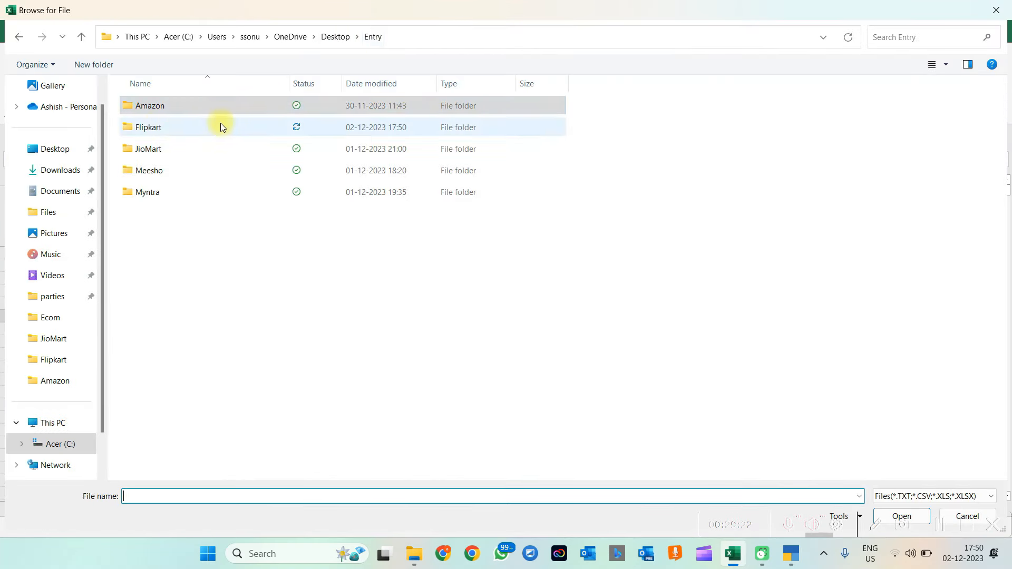
pyautogui.doubleClick(160, 127)
pyautogui.doubleClick(188, 128)
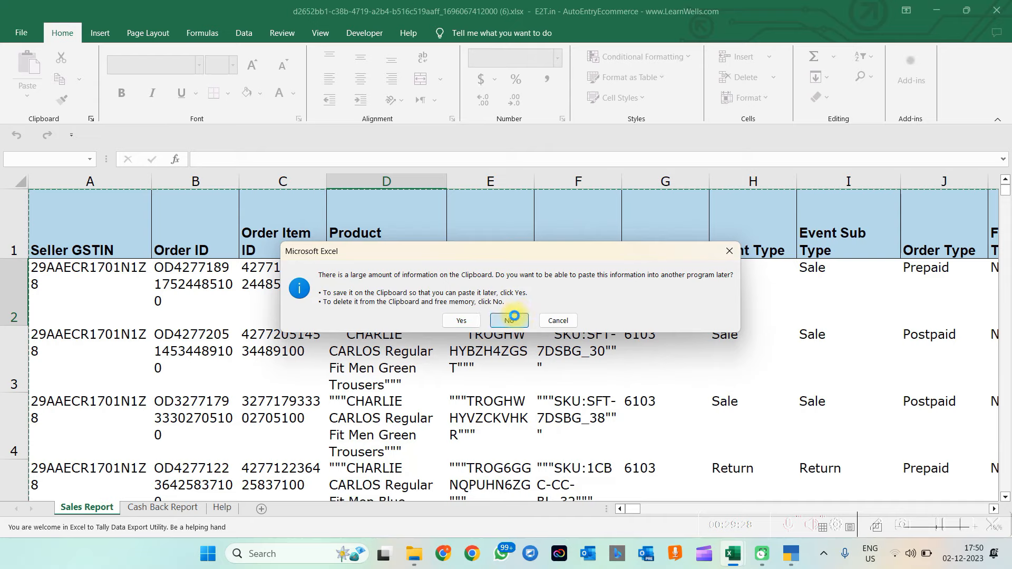
pyautogui.click(514, 316)
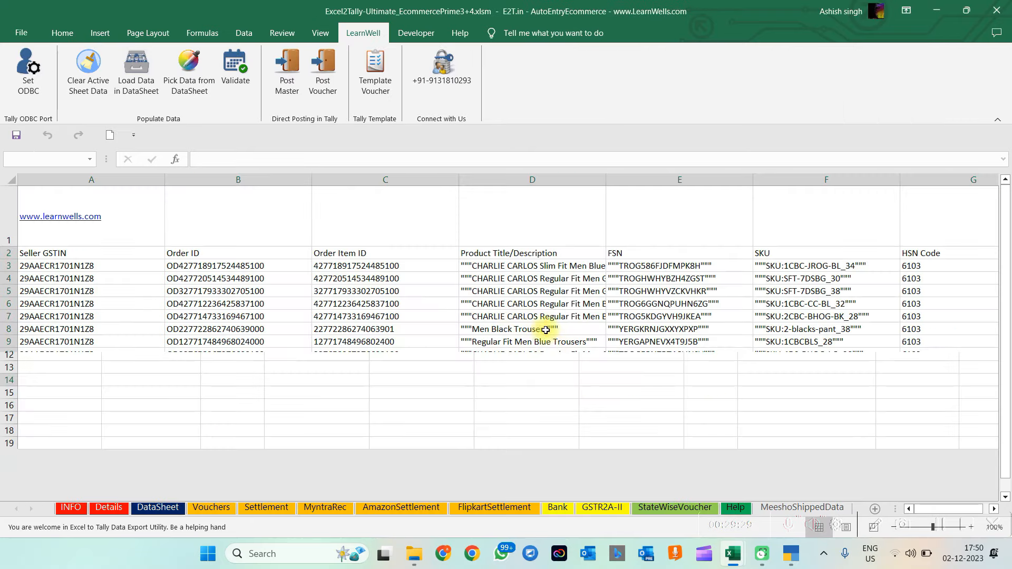
pyautogui.click(495, 318)
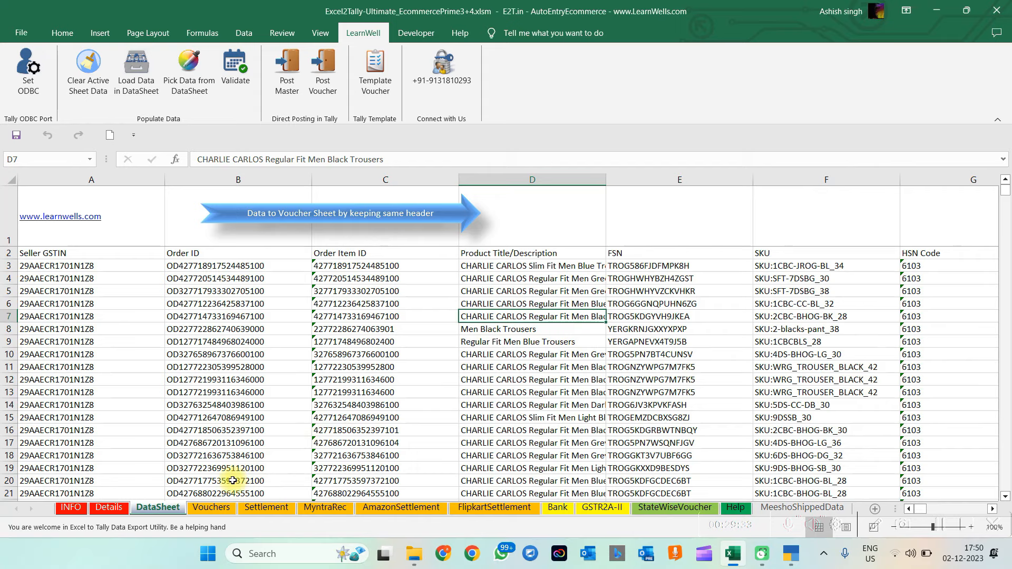
# Fill the Vouchers sheet with the Flipkart data picked from the DataSheet.
pyautogui.click(227, 508)
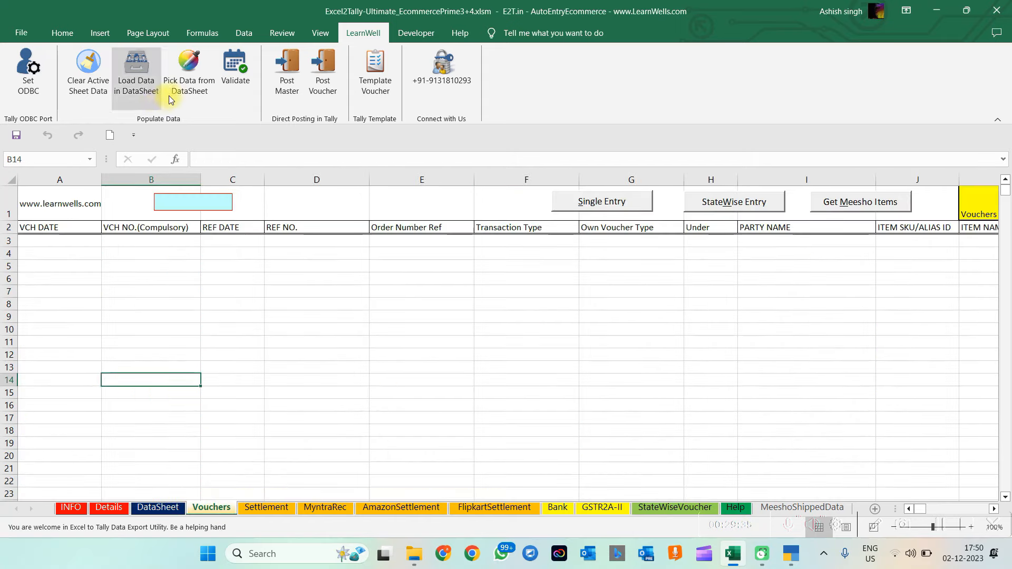
pyautogui.click(199, 80)
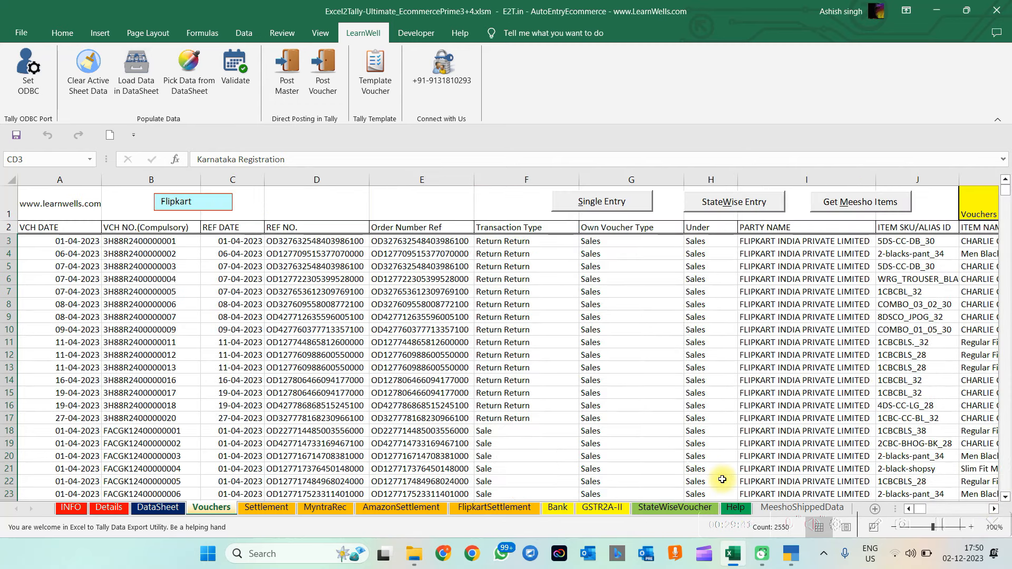
pyautogui.click(383, 342)
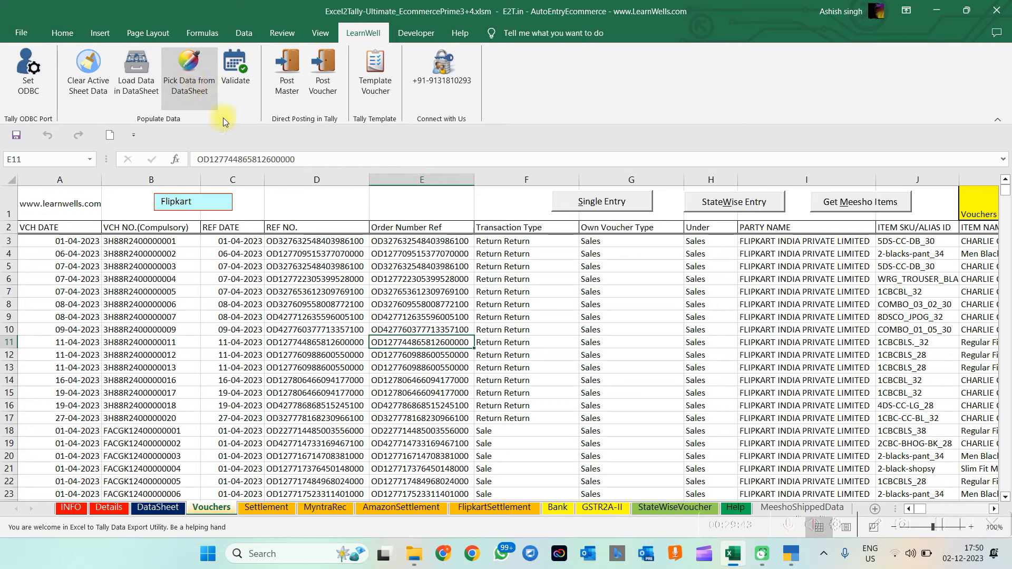
# Validate the Flipkart voucher data and run the direct posting of its masters to Tally.
pyautogui.click(239, 74)
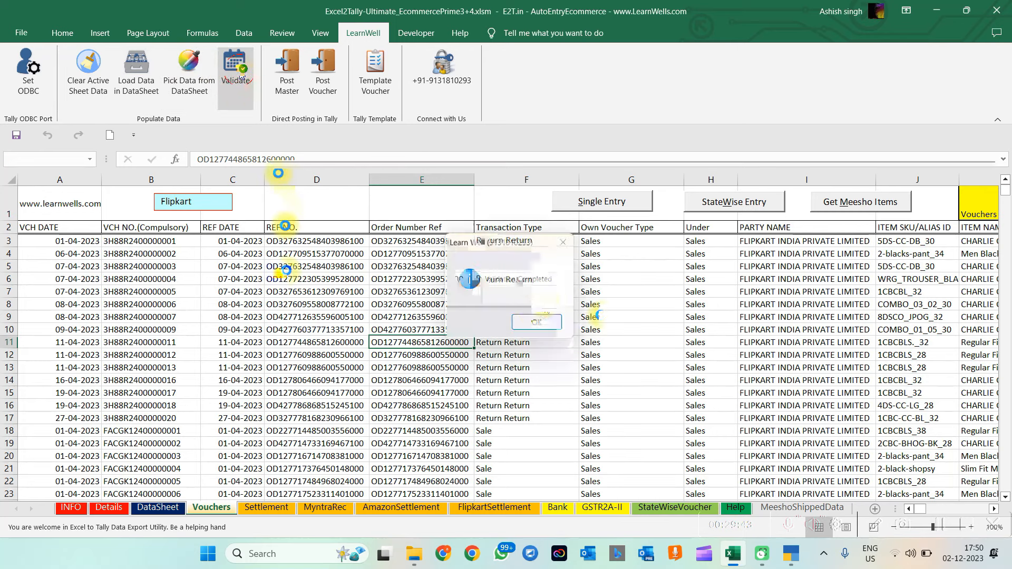
pyautogui.click(537, 321)
pyautogui.click(287, 68)
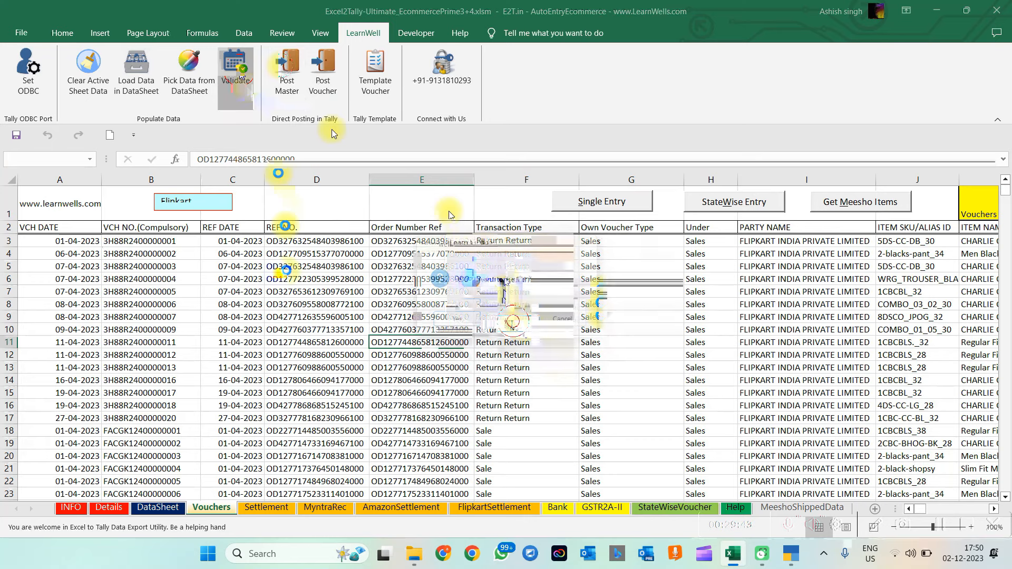
pyautogui.click(512, 321)
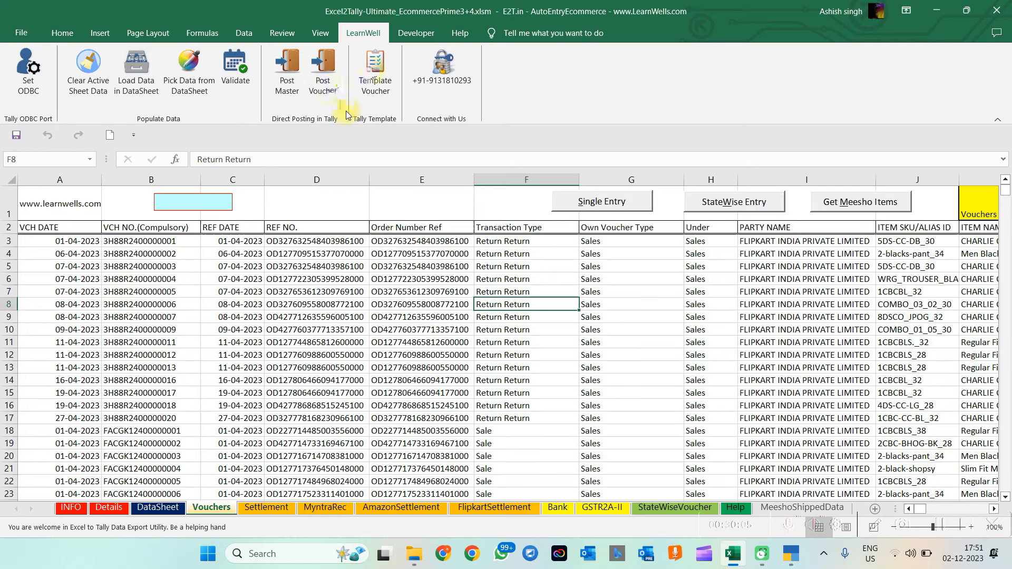
# Create the Tally voucher template and locate VCH April Month FLIPKART I.xlsx in the Ecom folder.
pyautogui.click(308, 183)
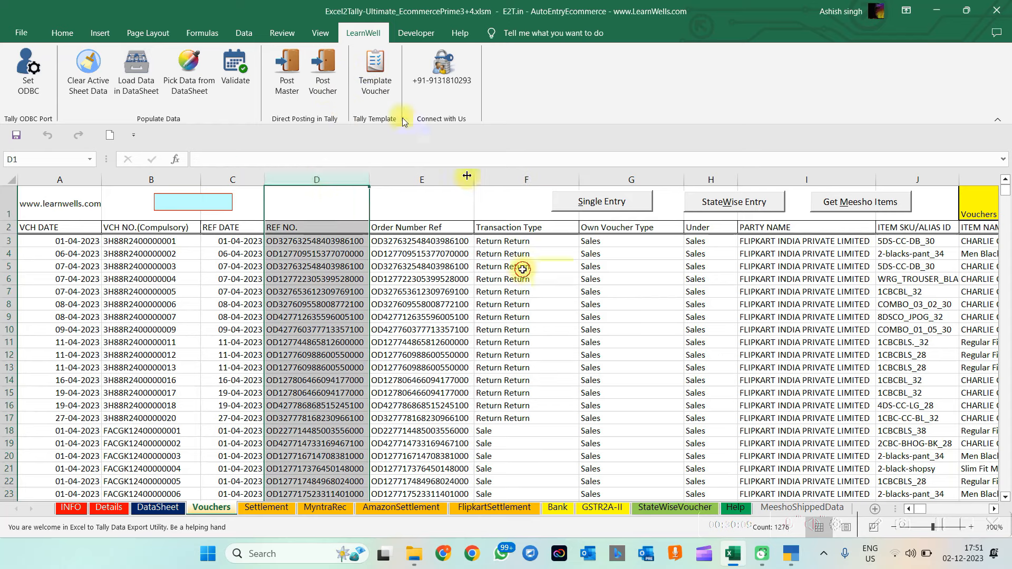
pyautogui.click(376, 79)
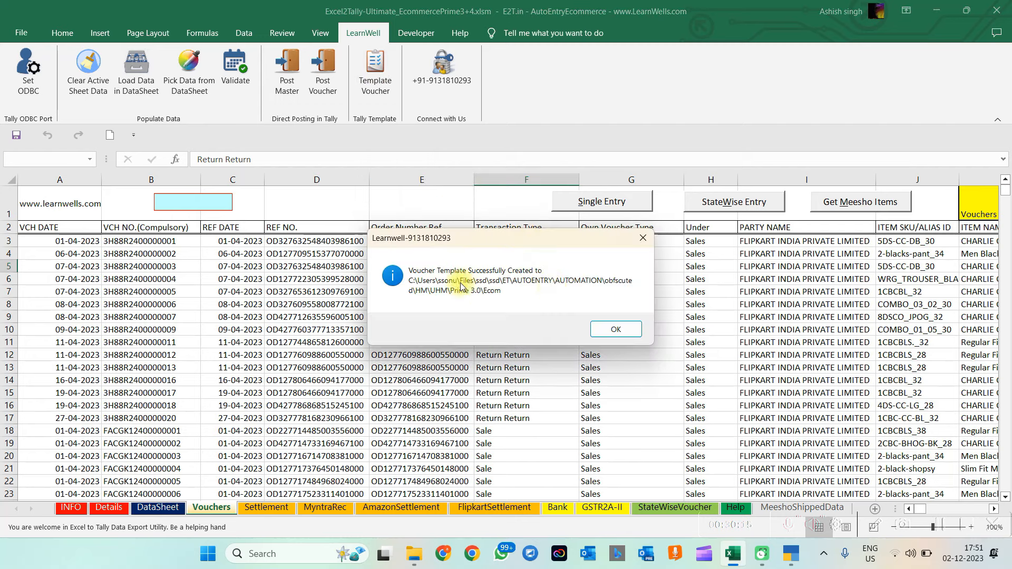
pyautogui.click(615, 329)
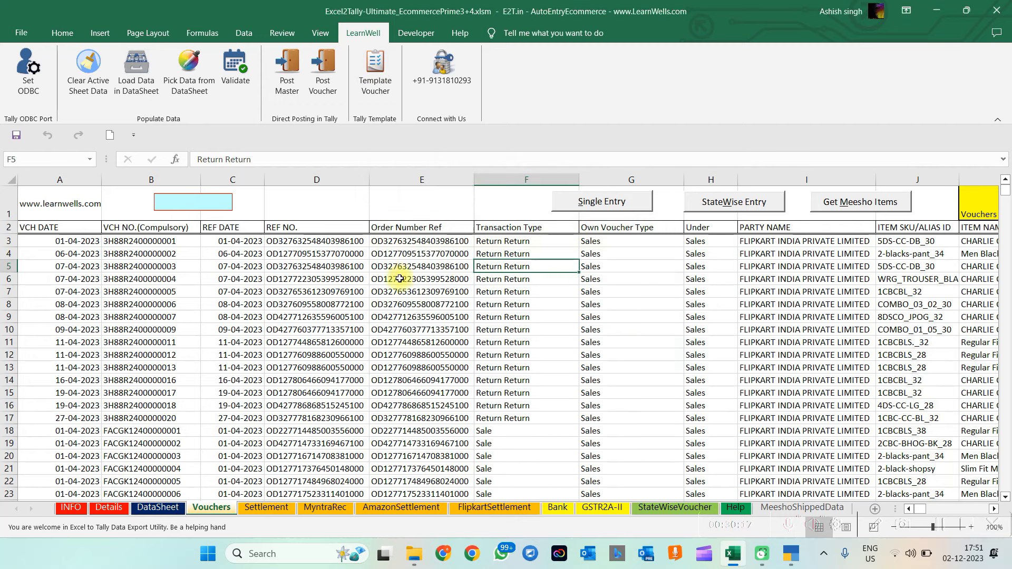
pyautogui.moveTo(421, 564)
pyautogui.click(349, 491)
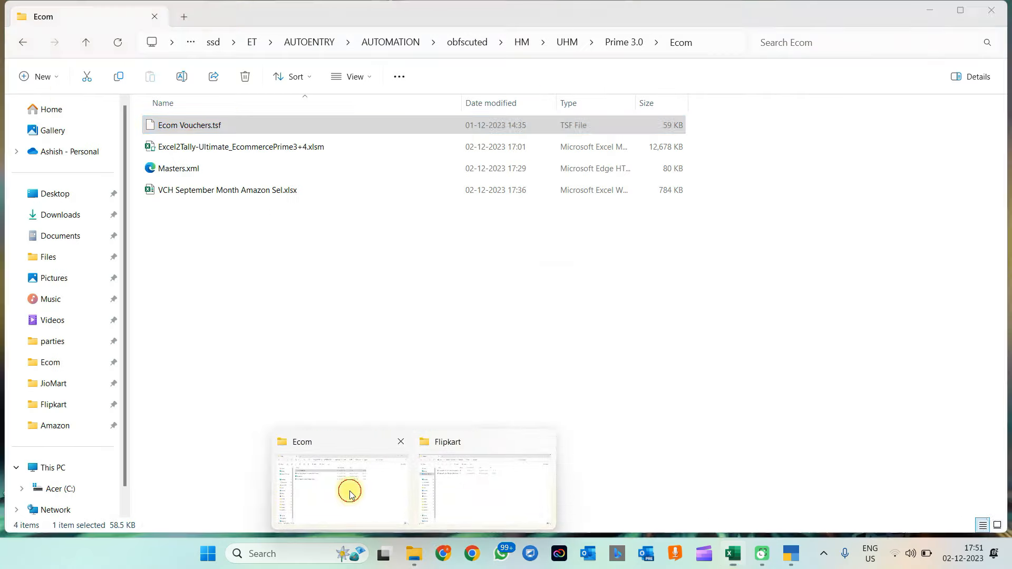
pyautogui.click(198, 213)
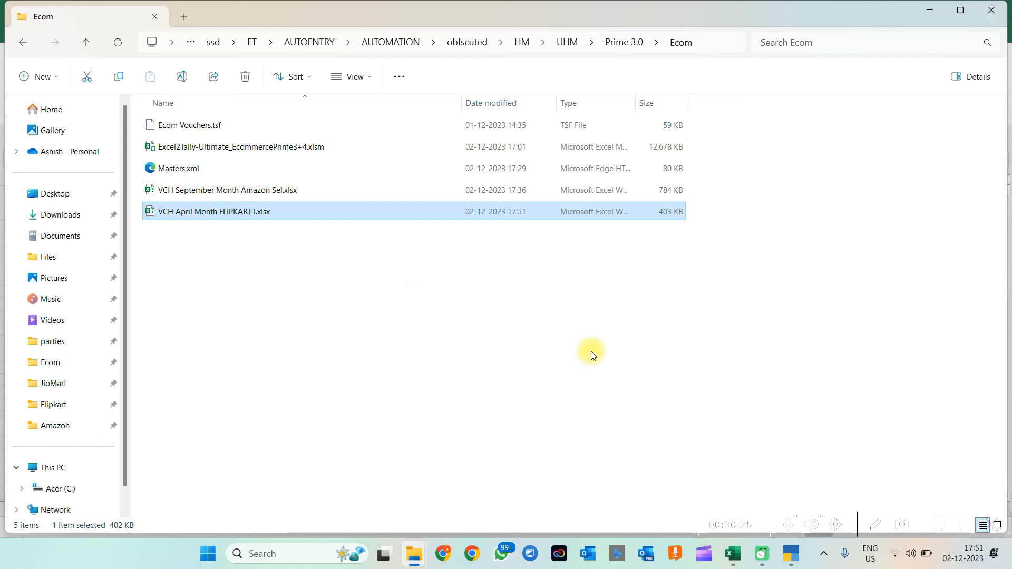
# Switch to TallyPrime and set up a transactions import from VCH April Month FLIPKART I.xlsx with the Vouchers worksheet.
pyautogui.click(794, 562)
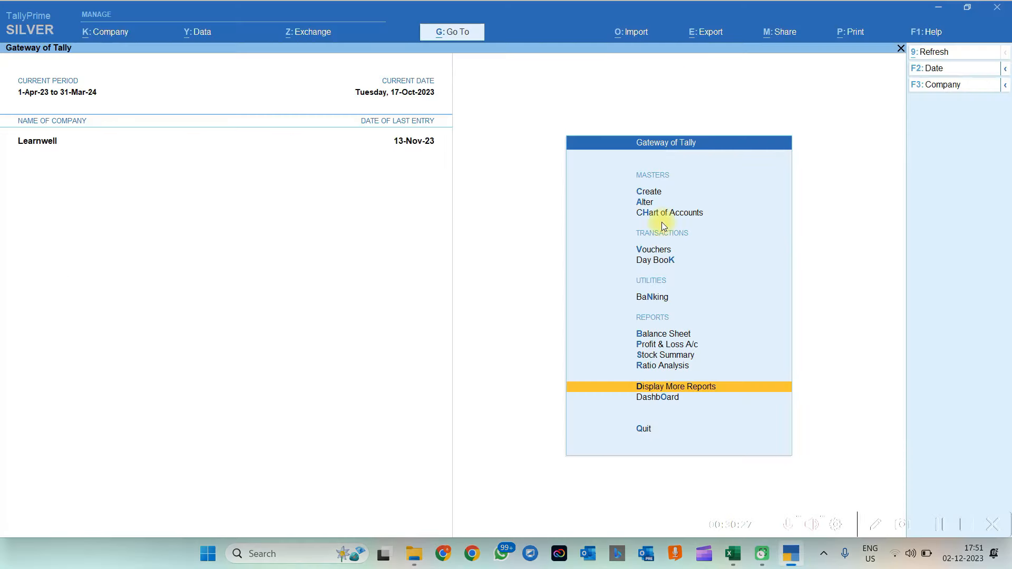
pyautogui.click(628, 34)
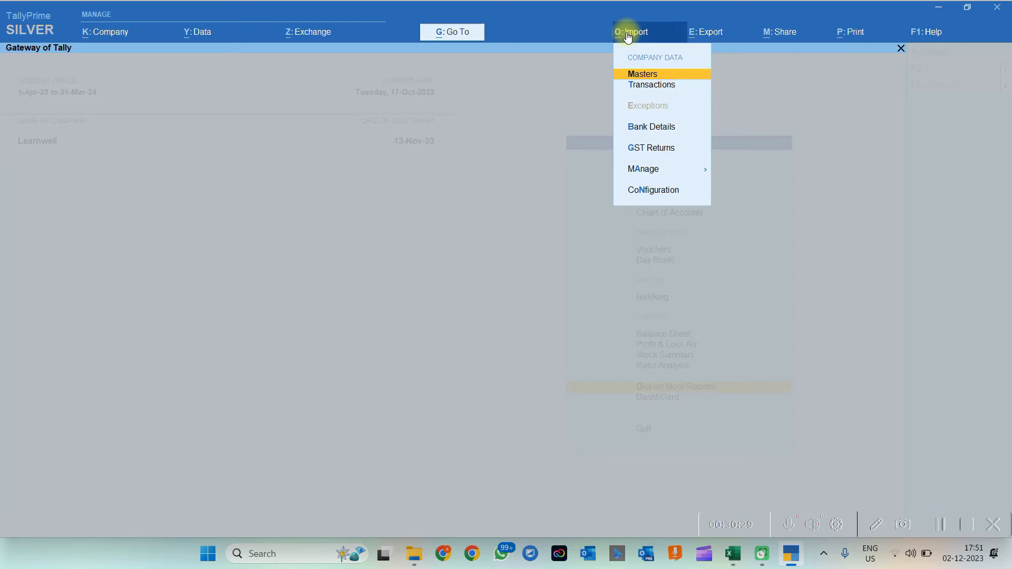
pyautogui.press('Down')
pyautogui.press('Return')
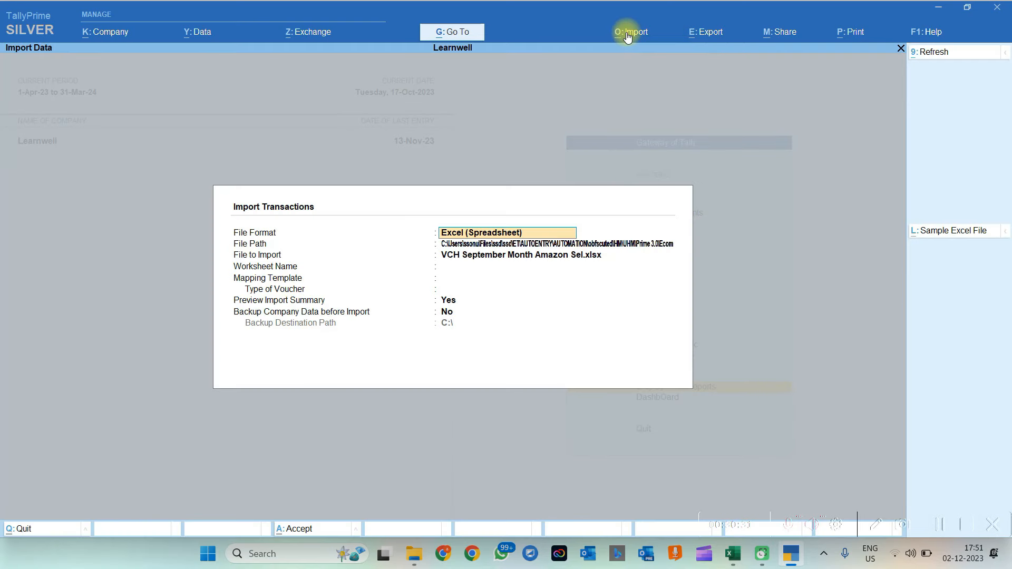
pyautogui.press('Return')
pyautogui.press('Return')
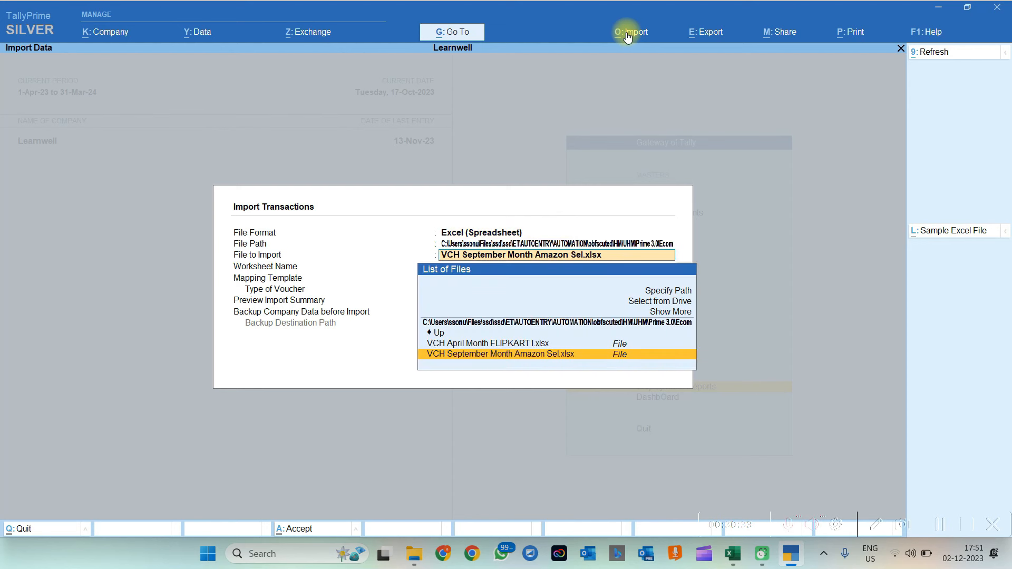
pyautogui.press('Up')
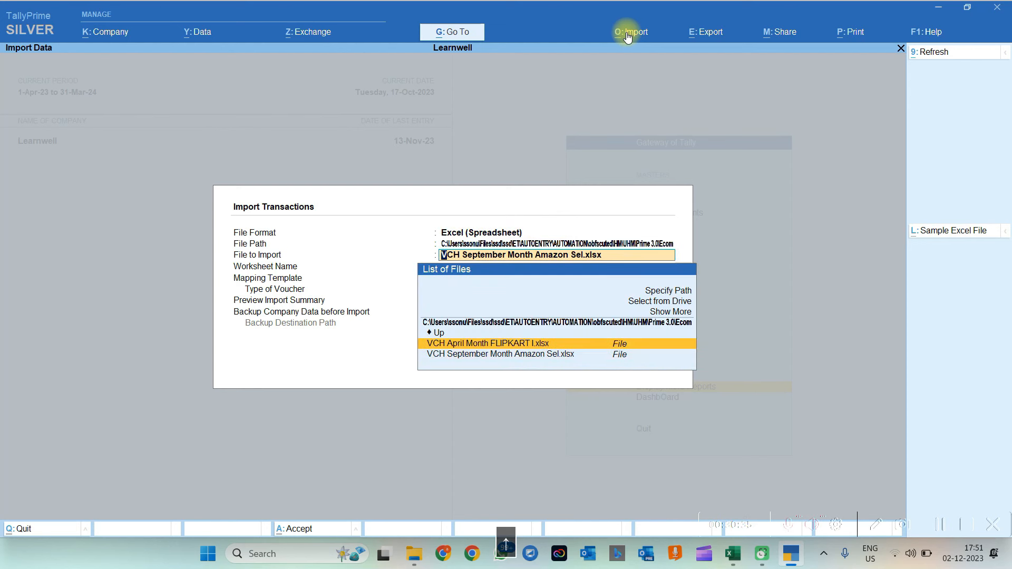
pyautogui.click(493, 343)
pyautogui.press('Return')
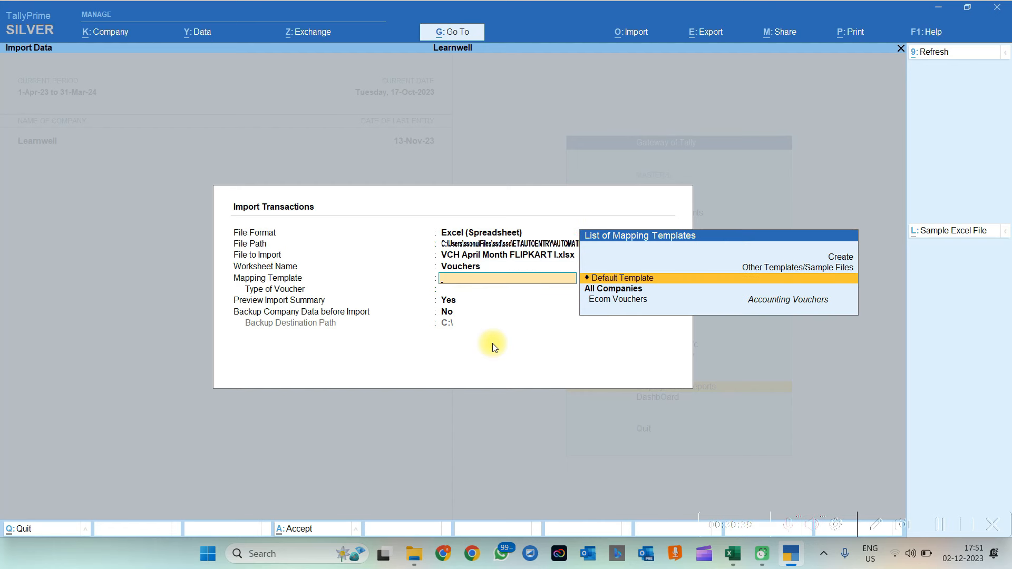
# Apply the Ecom Vouchers mapping template and import the previewed Flipkart vouchers.
pyautogui.press('Down')
pyautogui.press('Return')
pyautogui.press('Return')
pyautogui.press('Return')
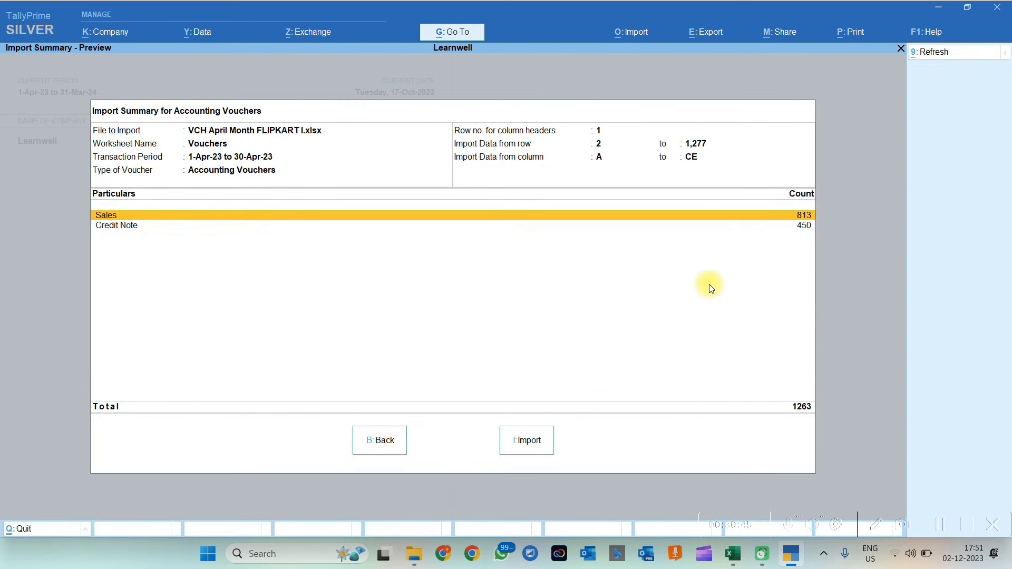
pyautogui.click(526, 443)
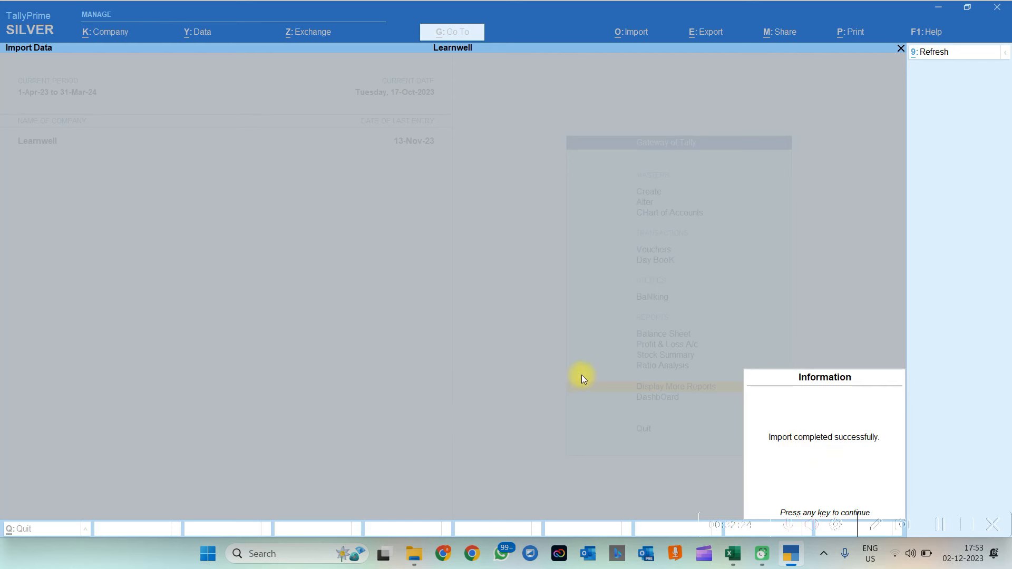
pyautogui.press('Return')
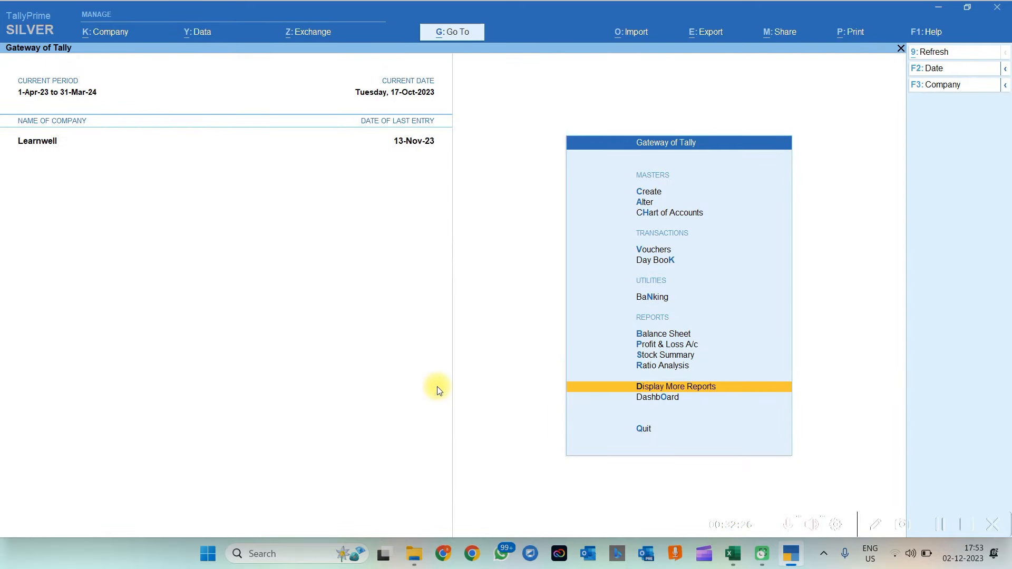
# Open the ledger vouchers report for FLIPKART INDIA PRIVATE LIMITED from the account books.
pyautogui.press('Return')
pyautogui.press('Return')
pyautogui.press('Down')
pyautogui.press('Return')
pyautogui.write('fl')
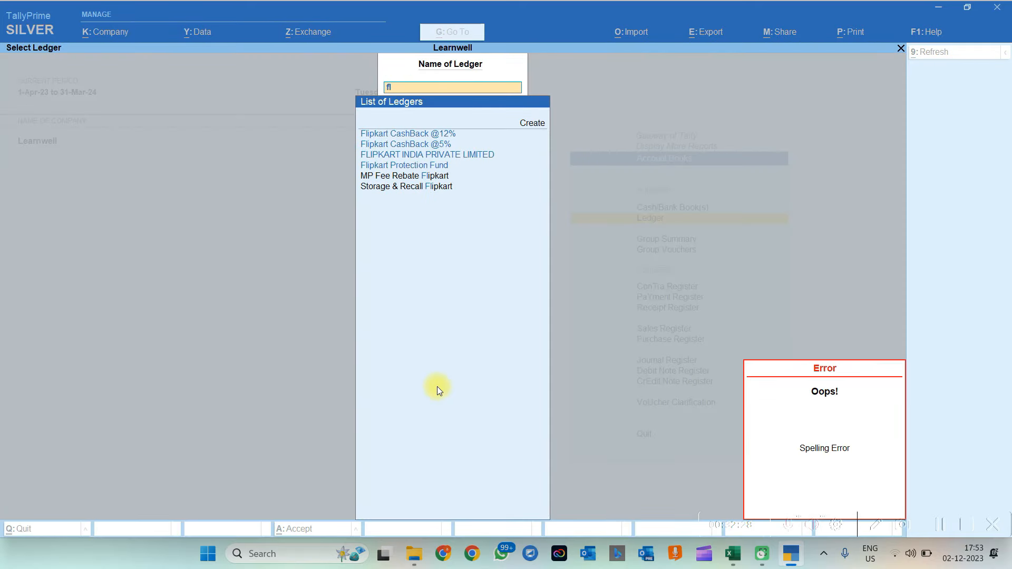
pyautogui.press('Down')
pyautogui.press('Down')
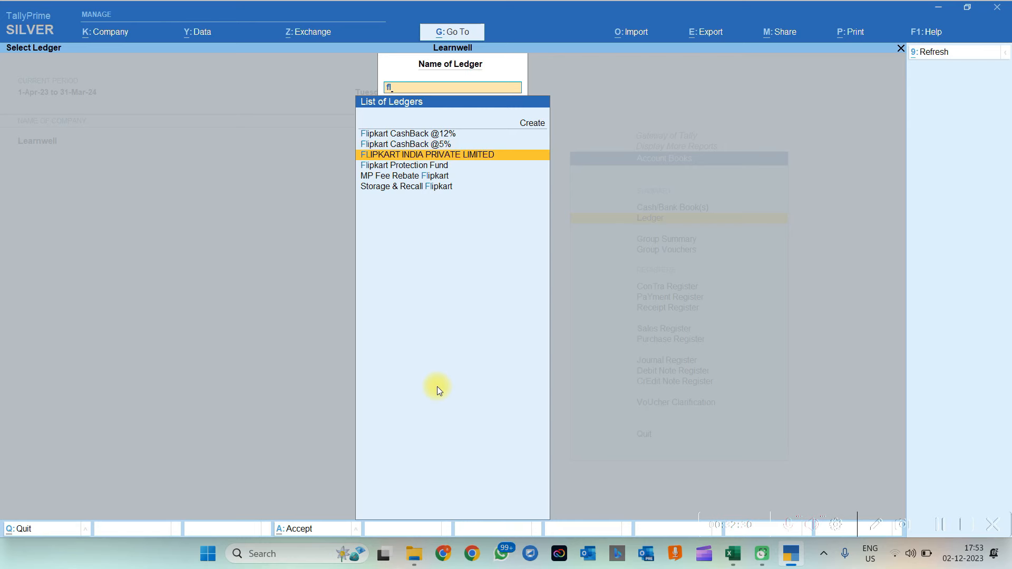
pyautogui.press('Return')
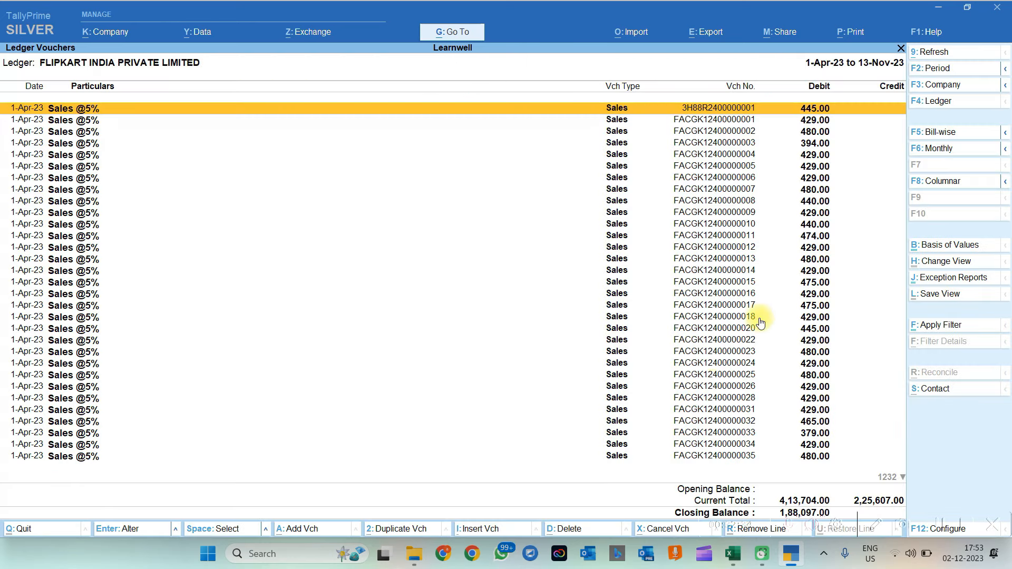
# Go through the April sales and credit note entries in the Flipkart ledger down to the 3-Apr-23 sales vouchers.
pyautogui.press('Down')
pyautogui.press('Down')
pyautogui.press('Down')
pyautogui.press('Down')
pyautogui.press('Down')
pyautogui.press('Down')
pyautogui.press('Down')
pyautogui.press('Down')
pyautogui.press('Down')
pyautogui.press('Down')
pyautogui.press('Down')
pyautogui.press('Down')
pyautogui.press('Down')
pyautogui.press('Down')
pyautogui.press('Down')
pyautogui.press('Down')
pyautogui.press('Down')
pyautogui.press('Down')
pyautogui.press('Down')
pyautogui.press('Down')
pyautogui.press('Down')
pyautogui.press('Down')
pyautogui.press('Down')
pyautogui.press('Down')
pyautogui.press('Down')
pyautogui.press('Down')
pyautogui.press('Down')
pyautogui.press('Down')
pyautogui.press('Down')
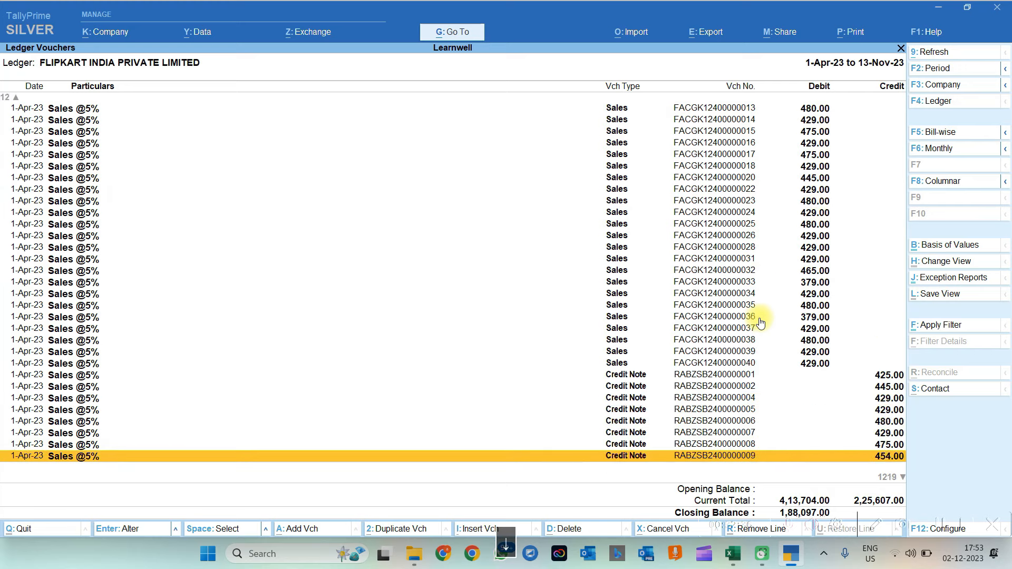
pyautogui.press('Down')
pyautogui.press('Down')
pyautogui.press('Down')
pyautogui.press('Down')
pyautogui.press('Down')
pyautogui.press('Down')
pyautogui.press('Down')
pyautogui.press('Down')
pyautogui.press('Down')
pyautogui.press('Down')
pyautogui.press('Down')
pyautogui.press('Down')
pyautogui.press('Down')
pyautogui.press('Down')
pyautogui.press('Down')
pyautogui.press('Down')
pyautogui.press('Down')
pyautogui.press('Down')
pyautogui.press('Down')
pyautogui.press('Down')
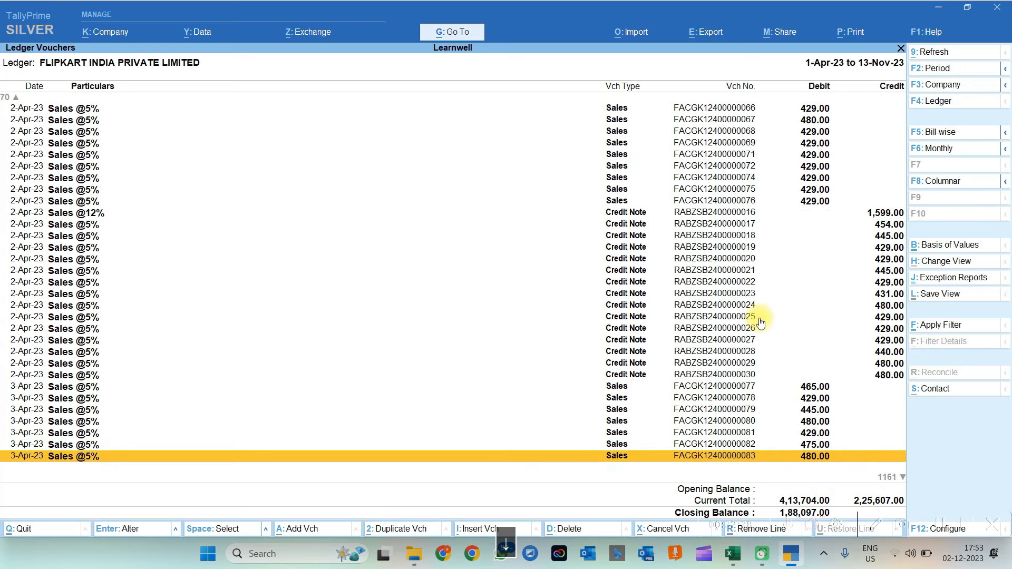
# Open the last listed 3-Apr-23 sales voucher in the Flipkart ledger and go through its party entry to the dispatch details.
pyautogui.press('Return')
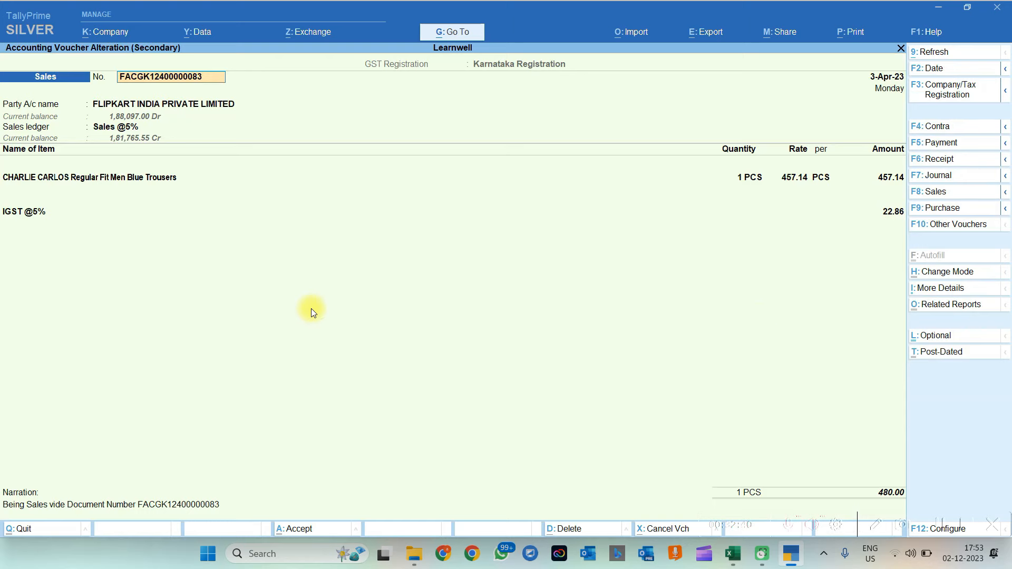
pyautogui.press('Escape')
pyautogui.press('Escape')
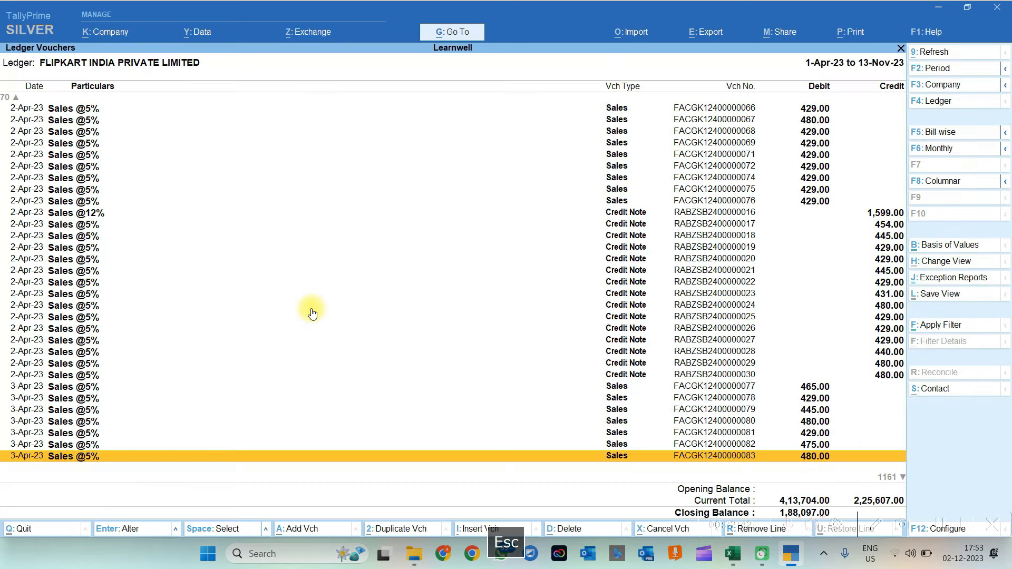
pyautogui.press('Return')
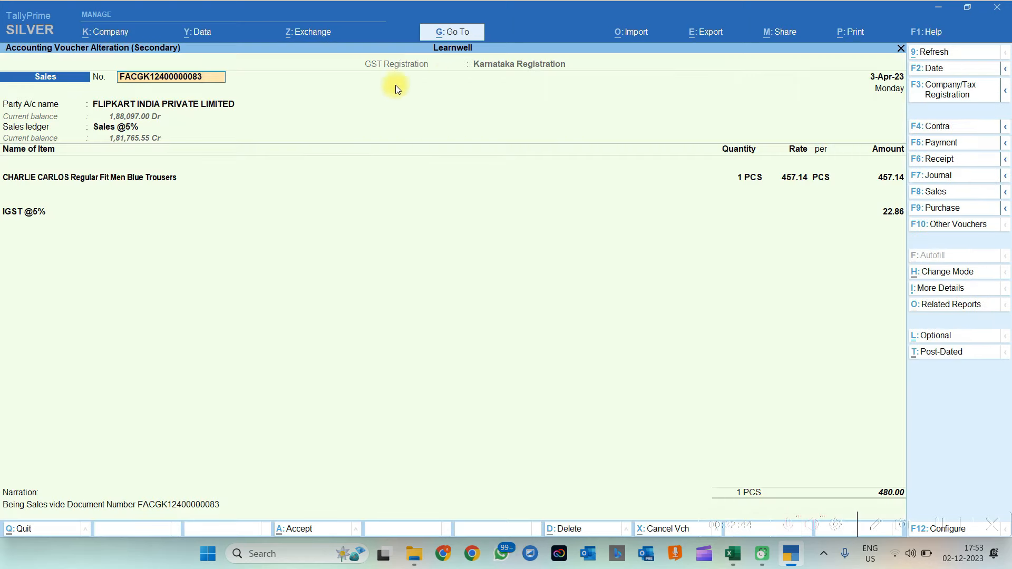
pyautogui.click(152, 106)
pyautogui.press('Return')
pyautogui.press('Return')
pyautogui.press('Return')
pyautogui.press('Return')
pyautogui.press('Return')
pyautogui.press('Return')
pyautogui.press('Return')
pyautogui.press('Return')
pyautogui.press('Return')
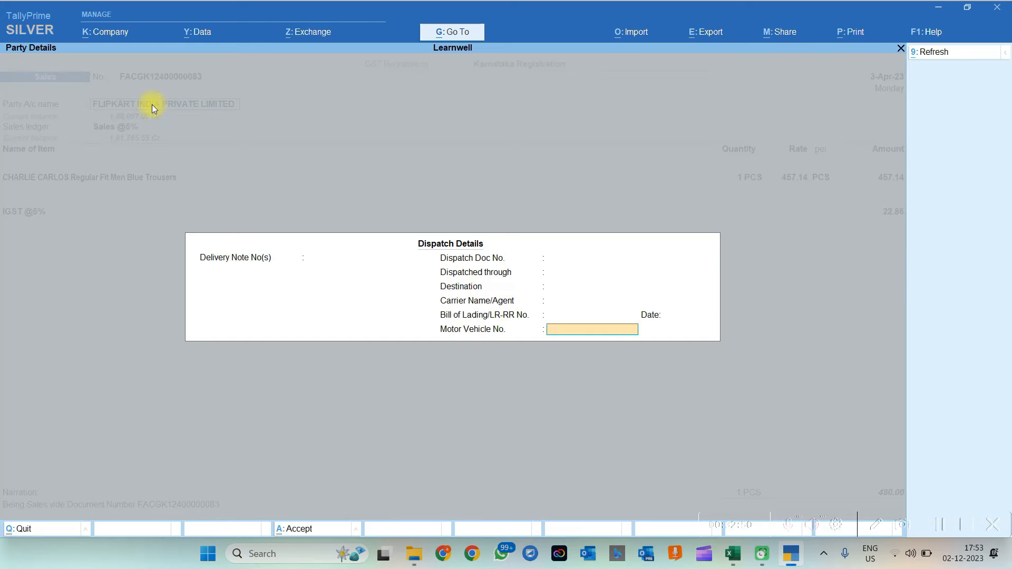
# Check the voucher's buyer, consignee and place of supply details, and return to the Flipkart ledger without altering the voucher.
pyautogui.press('Return')
pyautogui.press('Return')
pyautogui.press('Return')
pyautogui.press('Return')
pyautogui.press('Return')
pyautogui.press('Return')
pyautogui.press('Return')
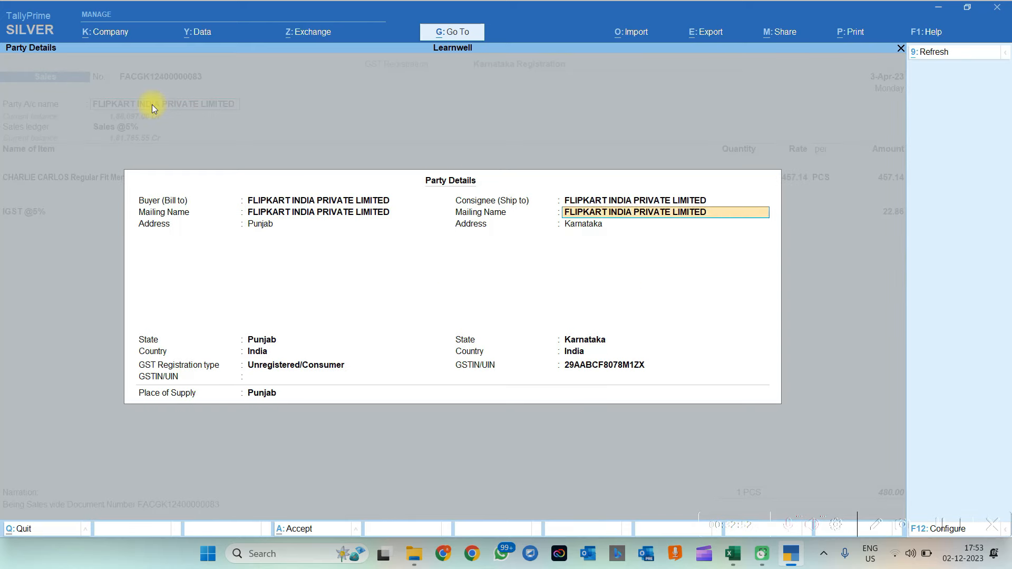
pyautogui.press('Return')
pyautogui.press('Return')
pyautogui.press('Return')
pyautogui.press('Return')
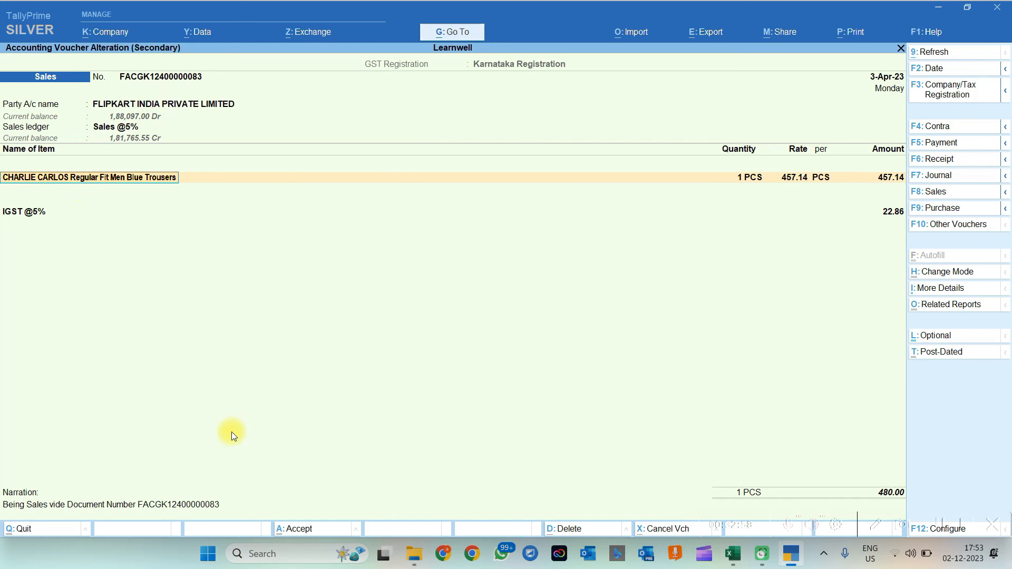
pyautogui.press('Escape')
pyautogui.press('Escape')
pyautogui.press('Escape')
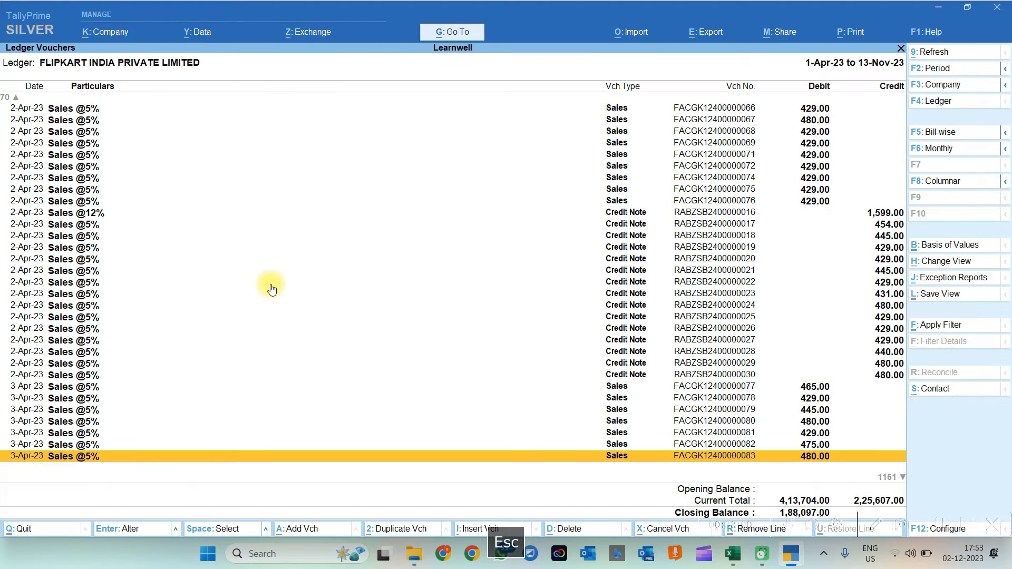
# Leave the Flipkart ledger, open the GSTR-1 report from the GST reports and go through its return view sections.
pyautogui.press('Escape')
pyautogui.press('Escape')
pyautogui.press('Escape')
pyautogui.press('Return')
pyautogui.press('g')
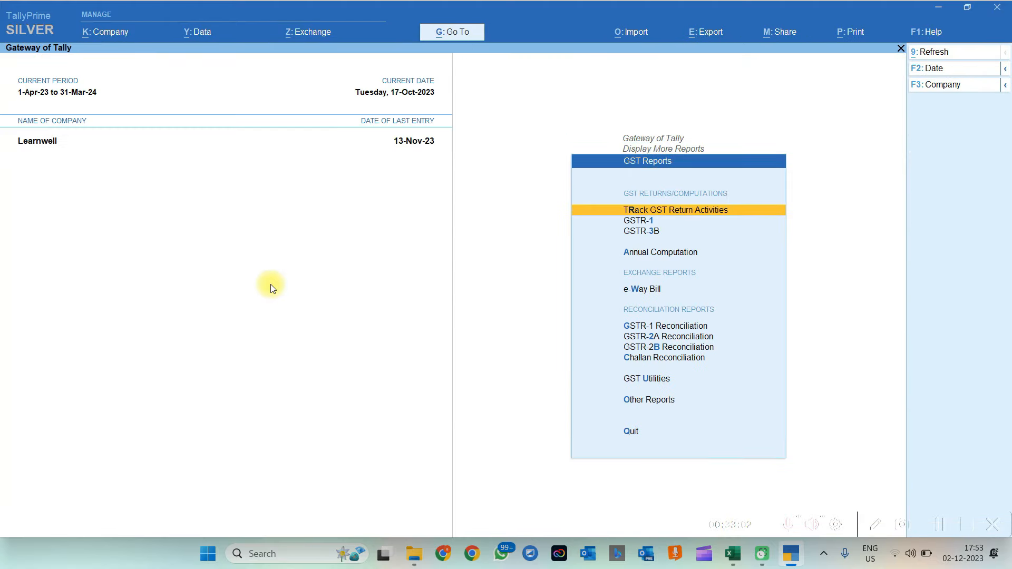
pyautogui.press('Down')
pyautogui.click(270, 284)
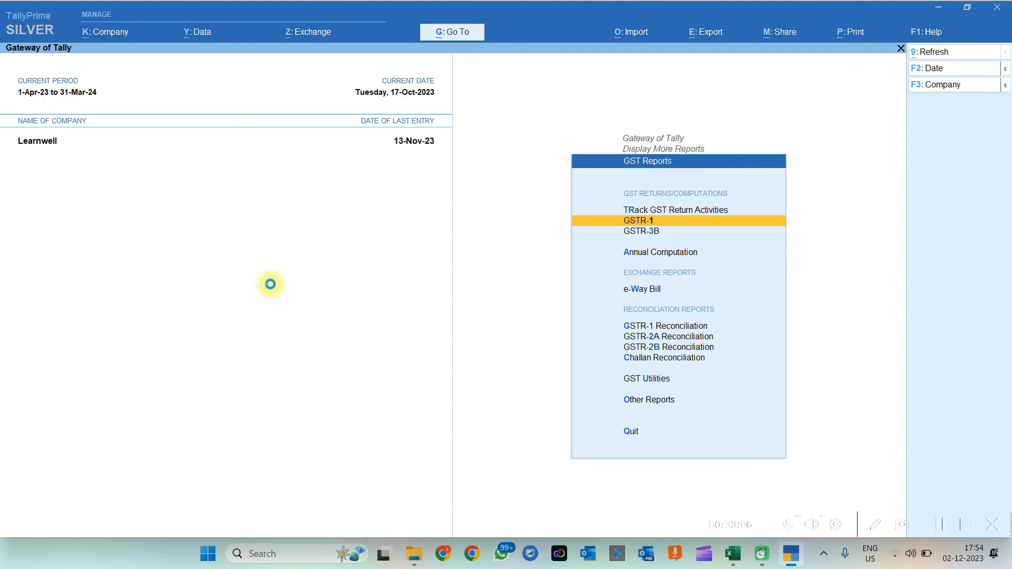
pyautogui.press('Return')
pyautogui.press('Down')
pyautogui.press('Down')
pyautogui.press('Down')
pyautogui.press('Down')
pyautogui.press('Down')
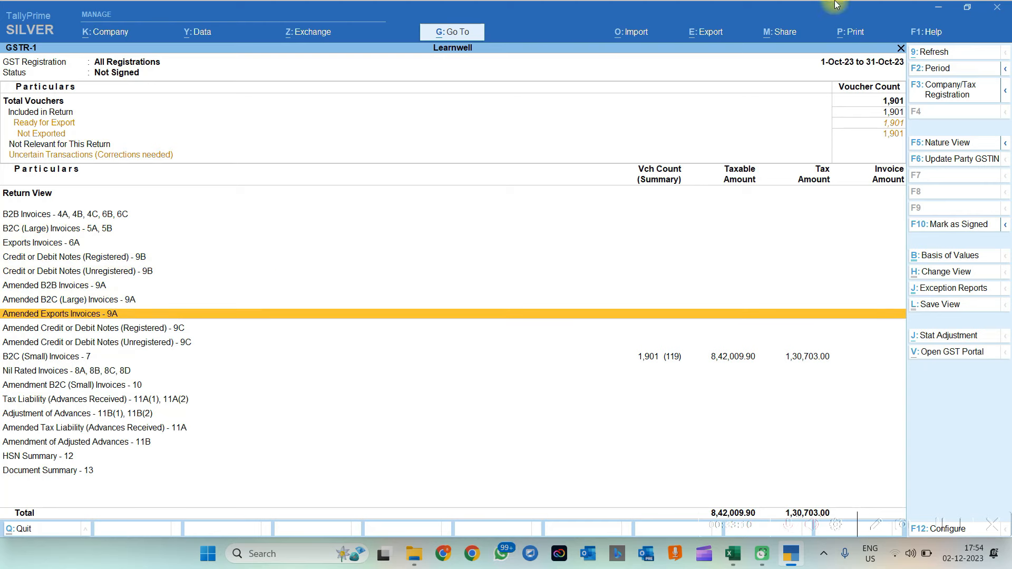
# Set the GSTR-1 report period to 1-Apr-23 to 30-Apr-23.
pyautogui.click(943, 70)
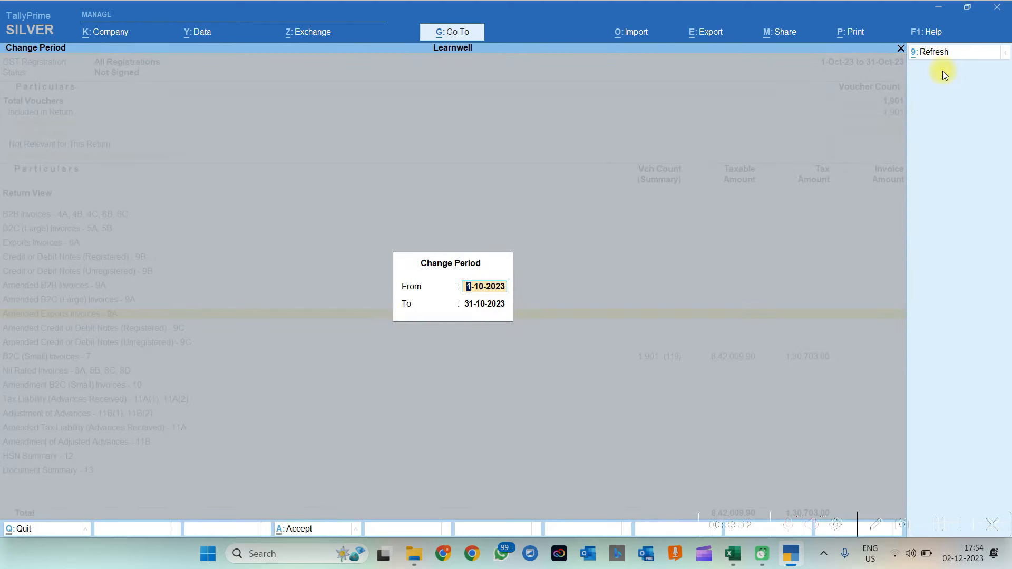
pyautogui.write('1-4')
pyautogui.press('Return')
pyautogui.press('Return')
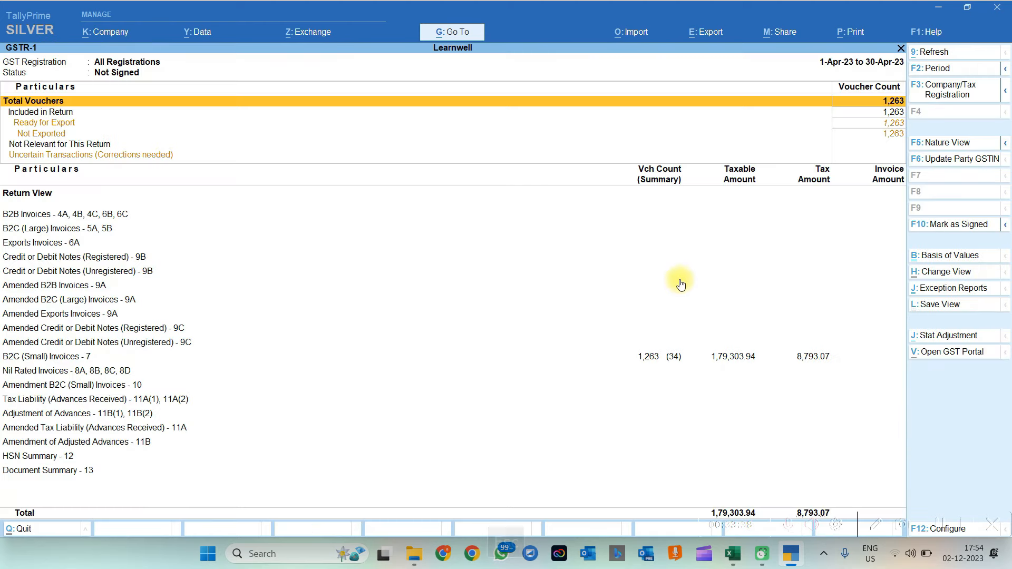
# Drill into B2C (Small) Invoices - 7 and its Gujarat - 5% voucher register, and return to the GSTR-1 return view.
pyautogui.click(886, 157)
pyautogui.click(648, 359)
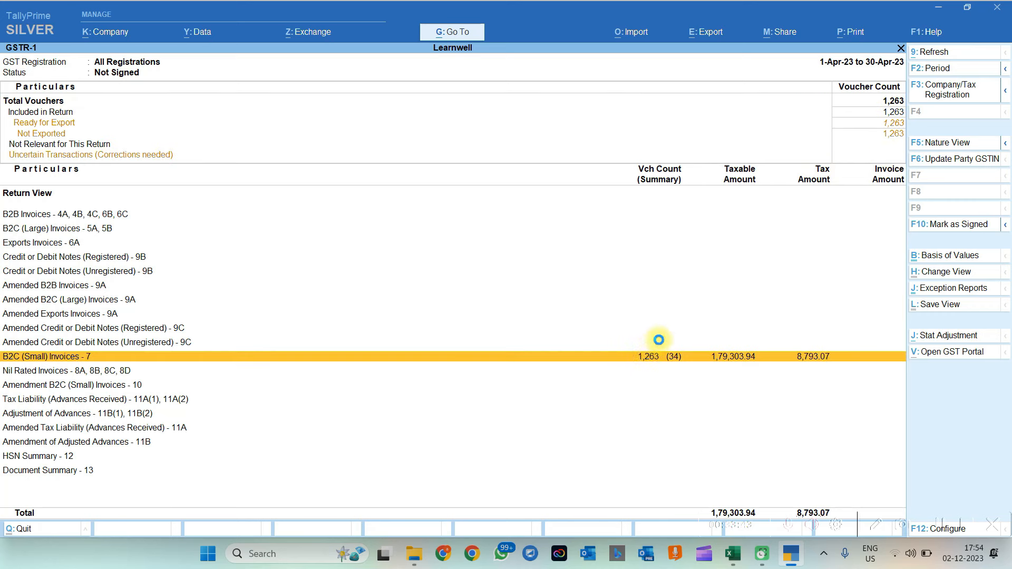
pyautogui.press('Return')
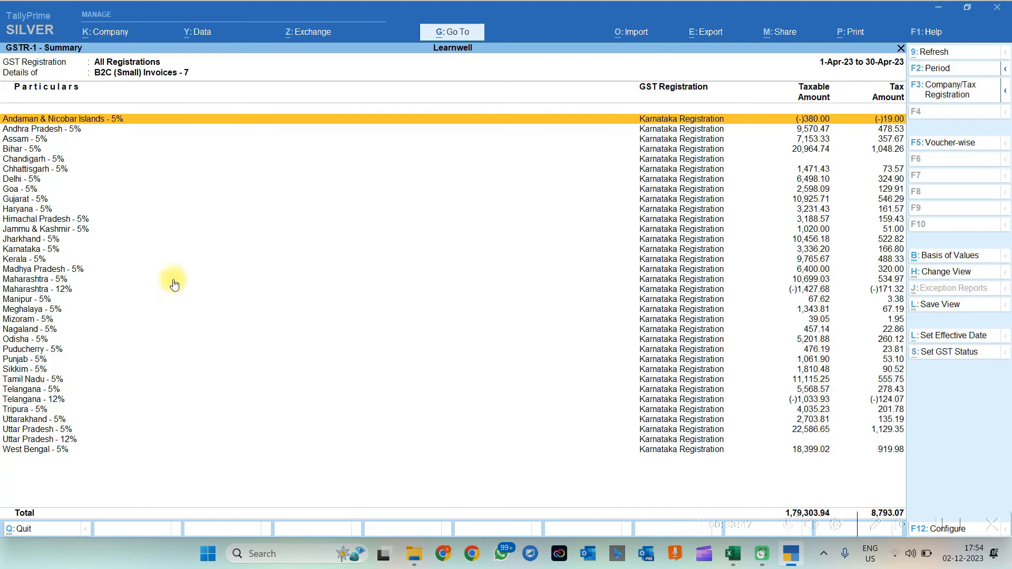
pyautogui.click(45, 201)
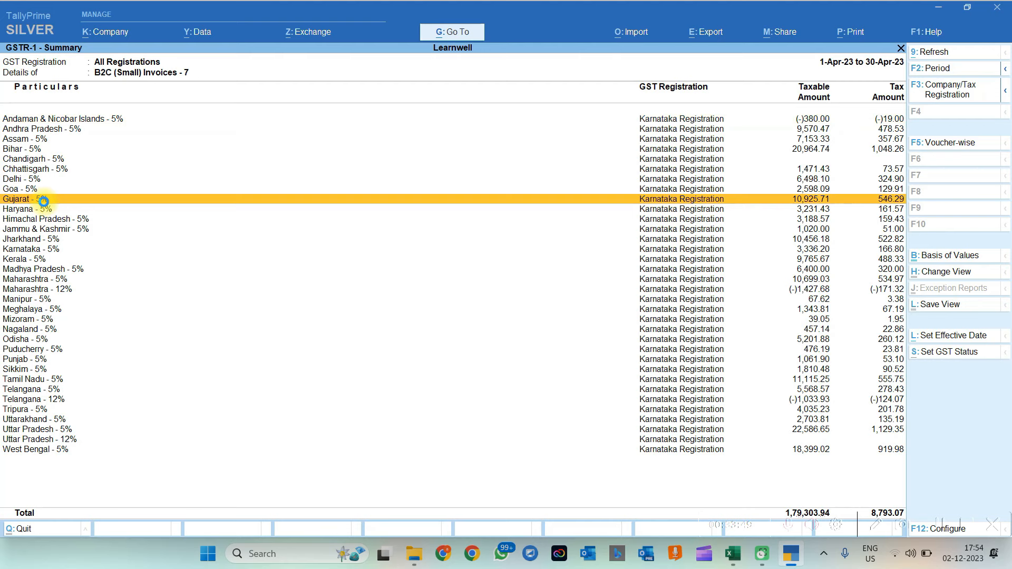
pyautogui.click(43, 201)
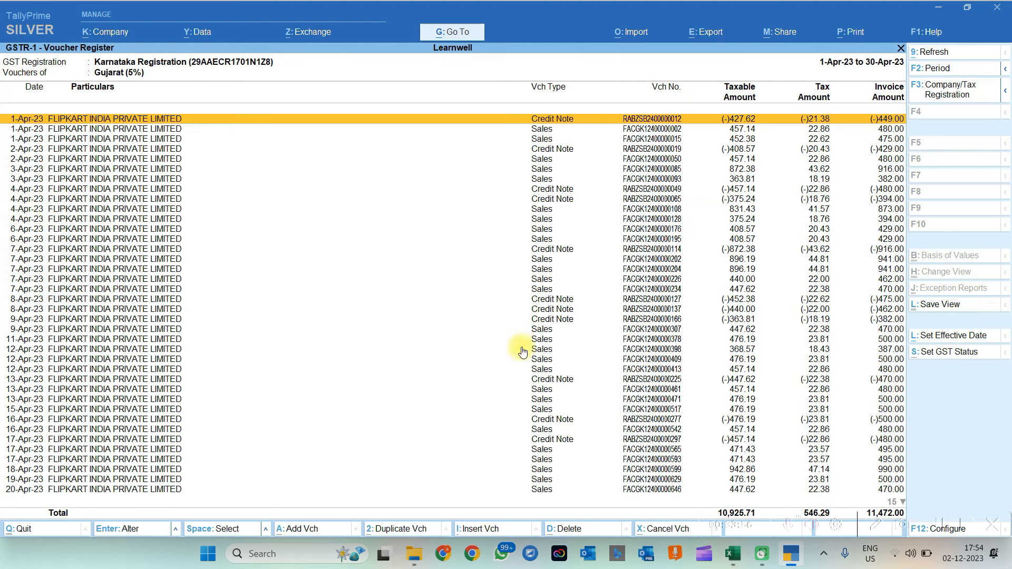
pyautogui.press('Escape')
pyautogui.press('Escape')
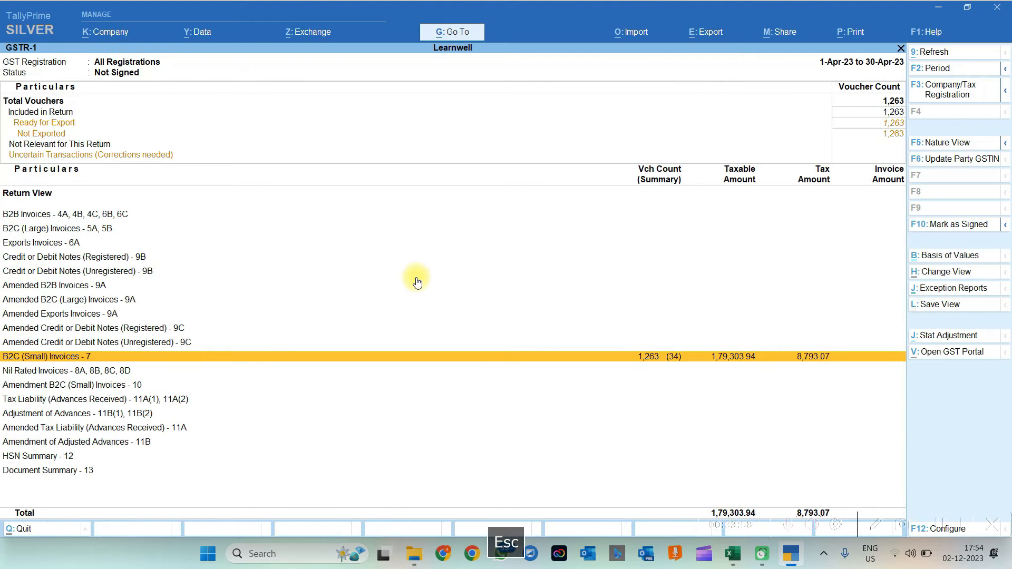
# Leave the GST reports and open the ledger vouchers of Amazon Seller Services Pvt.Ltd. from the account books.
pyautogui.press('Escape')
pyautogui.press('Escape')
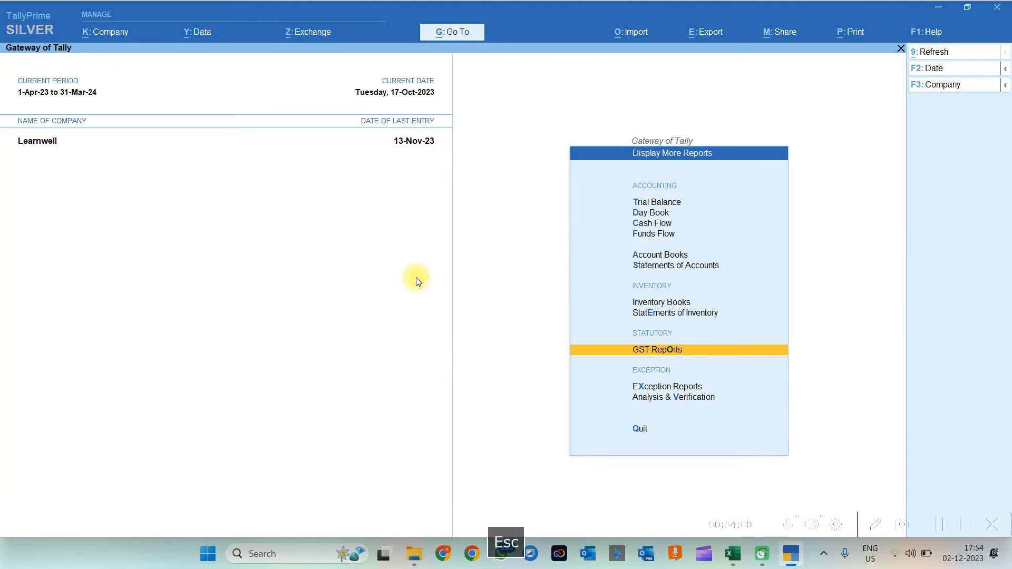
pyautogui.press('Escape')
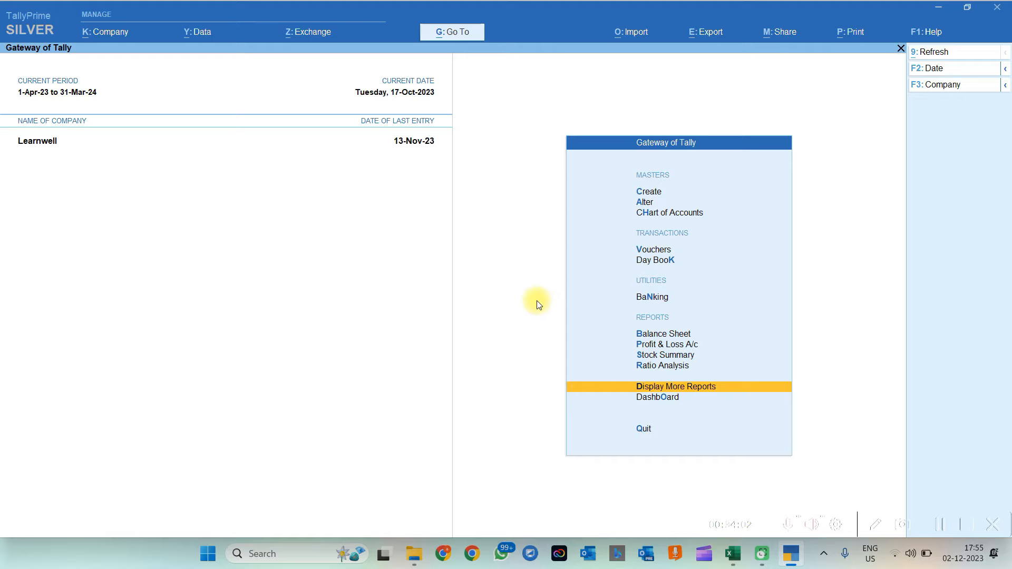
pyautogui.write('dalAm')
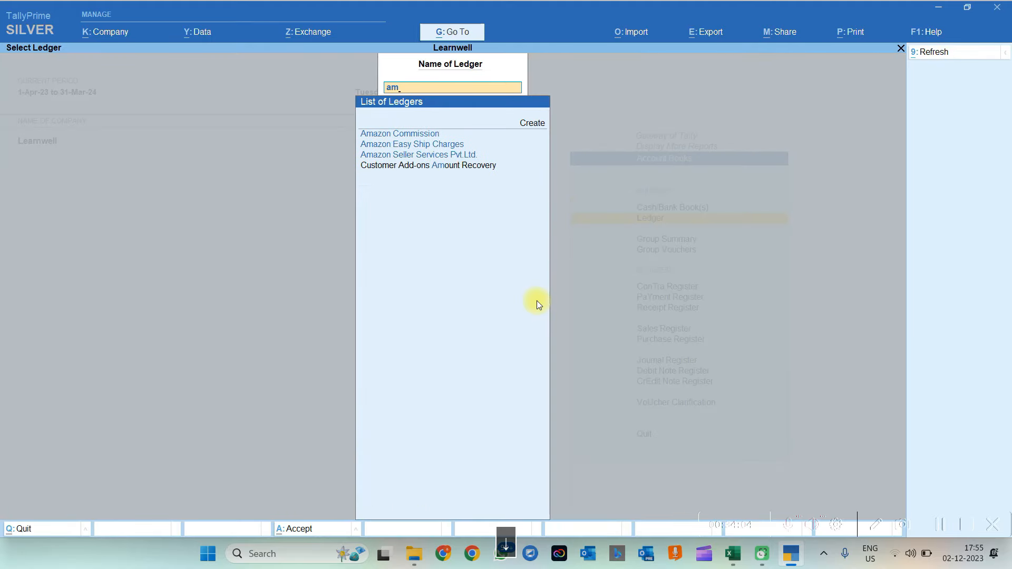
pyautogui.press('Down')
pyautogui.press('Down')
pyautogui.press('Return')
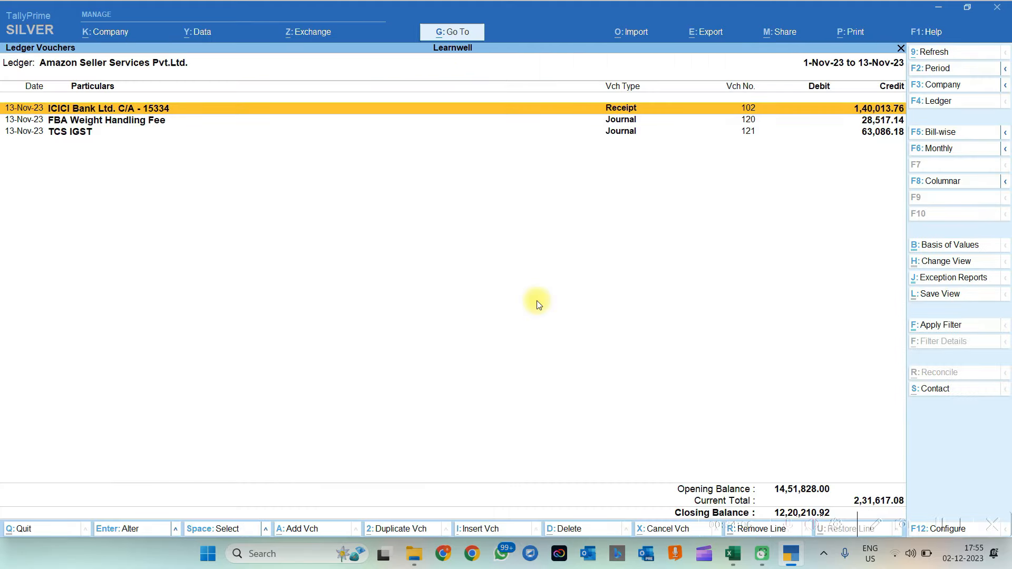
# View the Amazon ledger's bill-wise outstanding entries and return to Display More Reports.
pyautogui.click(941, 135)
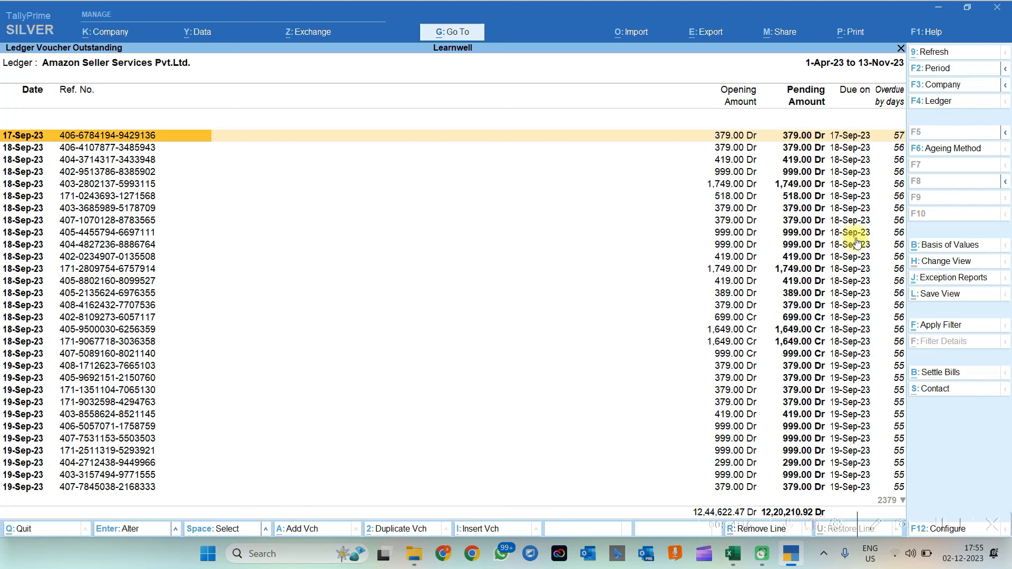
pyautogui.press('Escape')
pyautogui.press('Escape')
pyautogui.press('Escape')
pyautogui.press('Escape')
pyautogui.press('Escape')
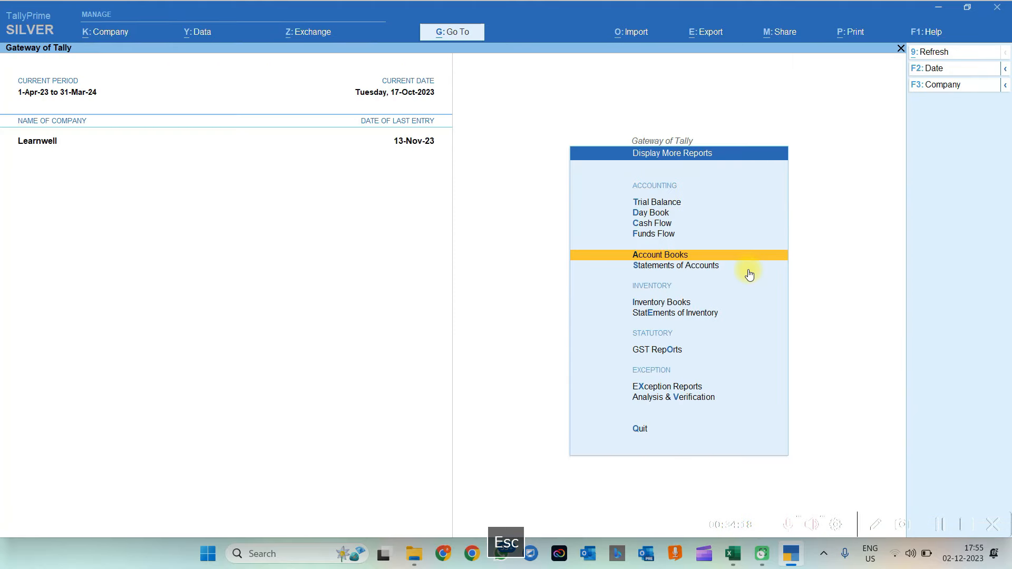
# Switch to the Excel2Tally workbook's DataSheet and open the recent Flipkart report workbook containing the Sales Report and Cash Back Report sheets.
pyautogui.click(733, 555)
pyautogui.click(633, 395)
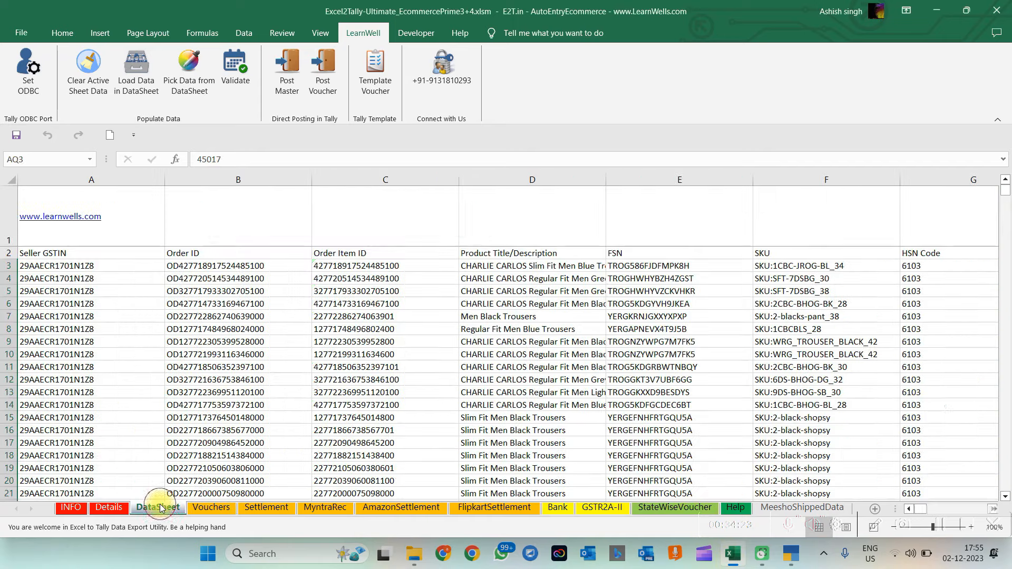
pyautogui.click(158, 507)
pyautogui.click(273, 403)
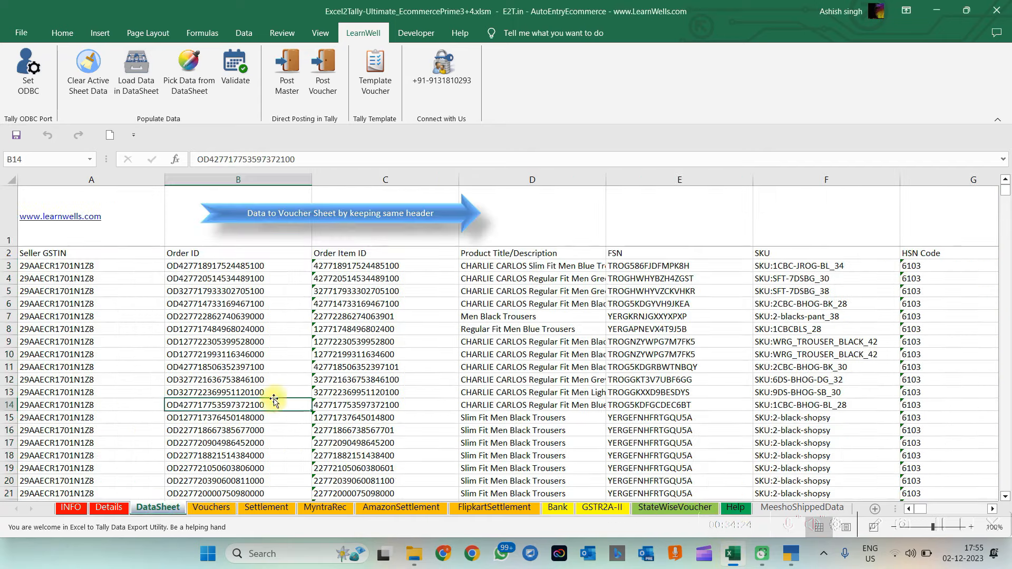
pyautogui.click(16, 34)
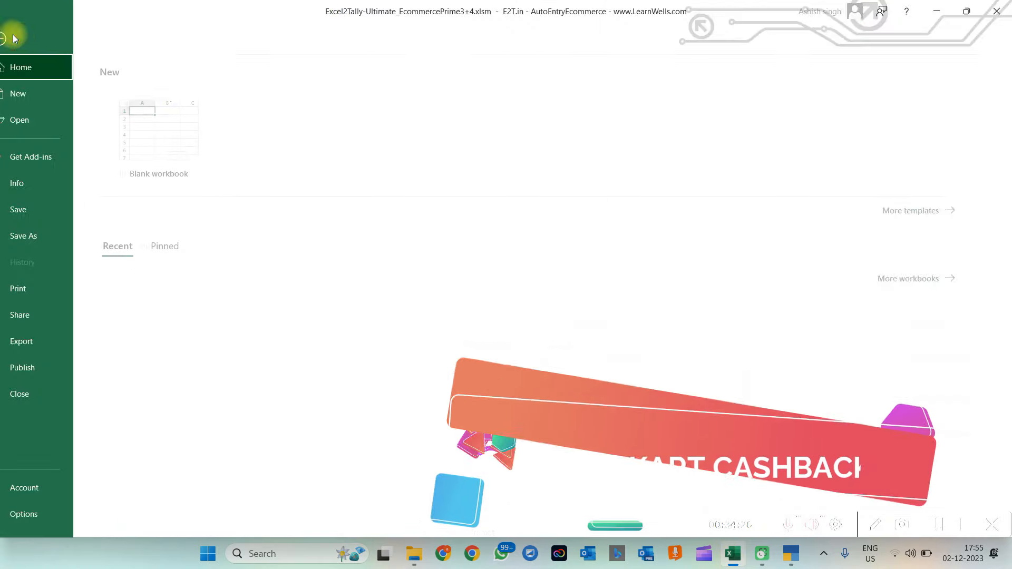
pyautogui.click(216, 295)
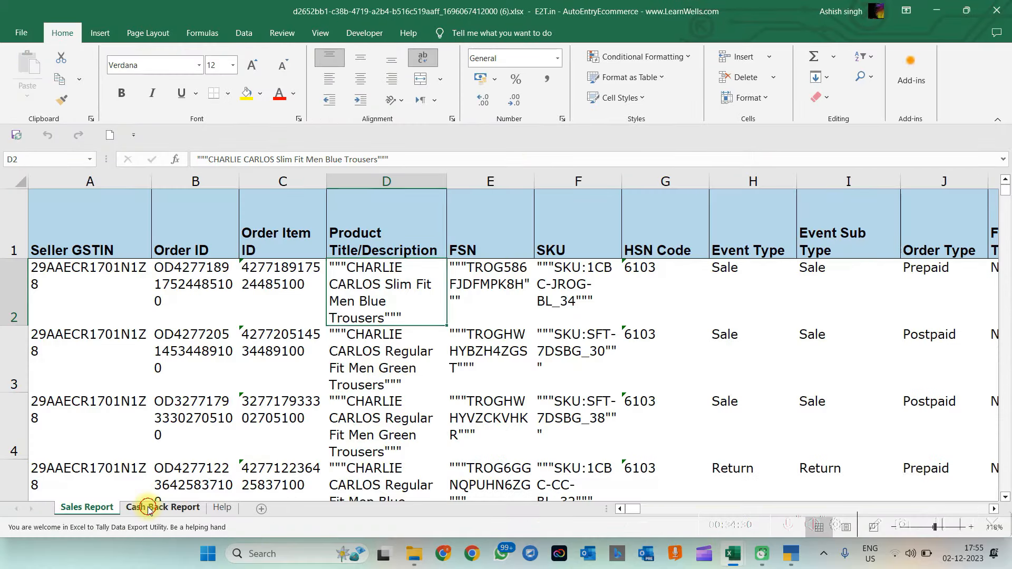
# Move the Cash Back Report sheet ahead of Sales Report, and save and close the Flipkart report workbook.
pyautogui.click(149, 509)
pyautogui.moveTo(145, 509); pyautogui.dragTo(73, 495)
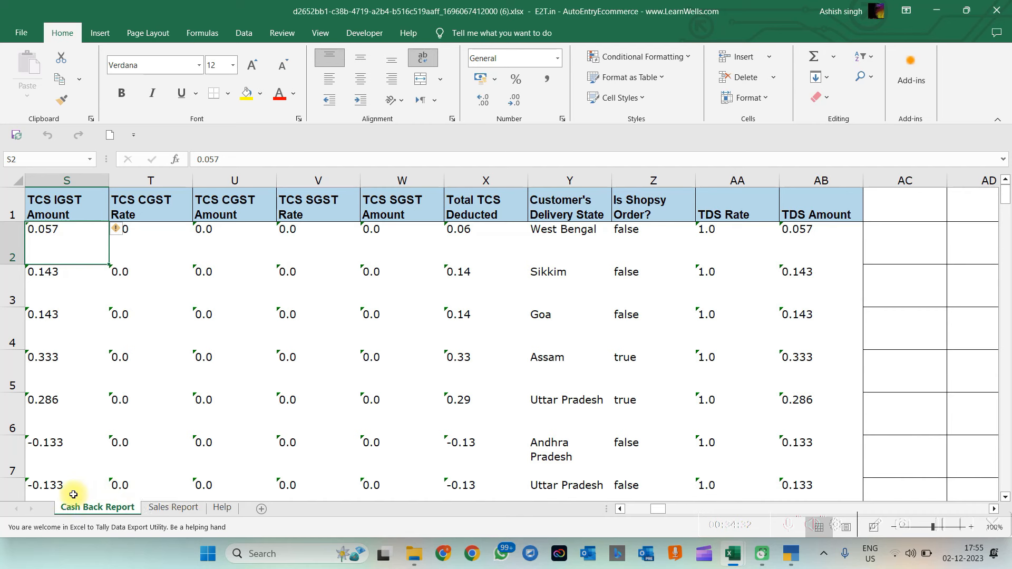
pyautogui.click(169, 396)
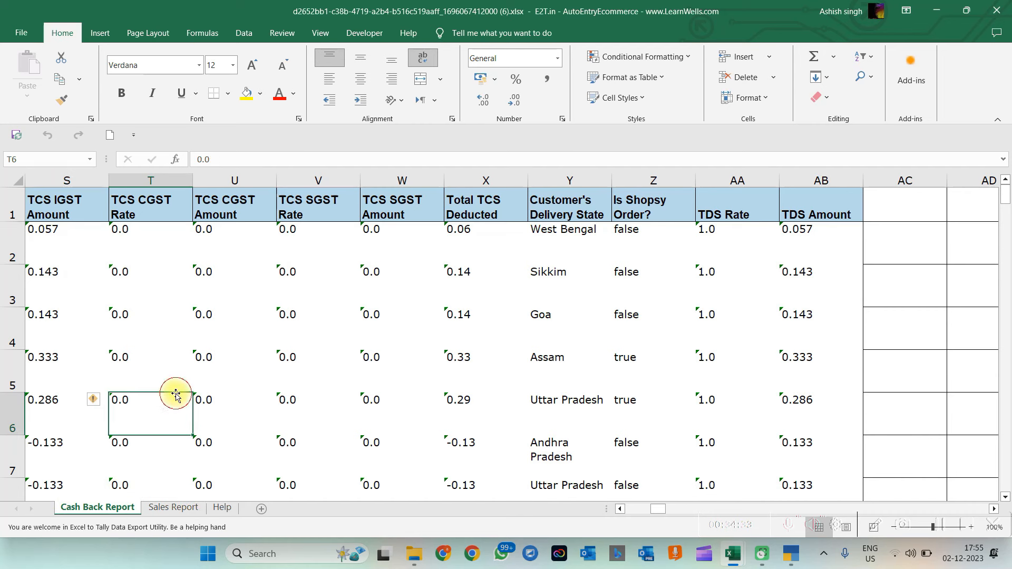
pyautogui.click(14, 130)
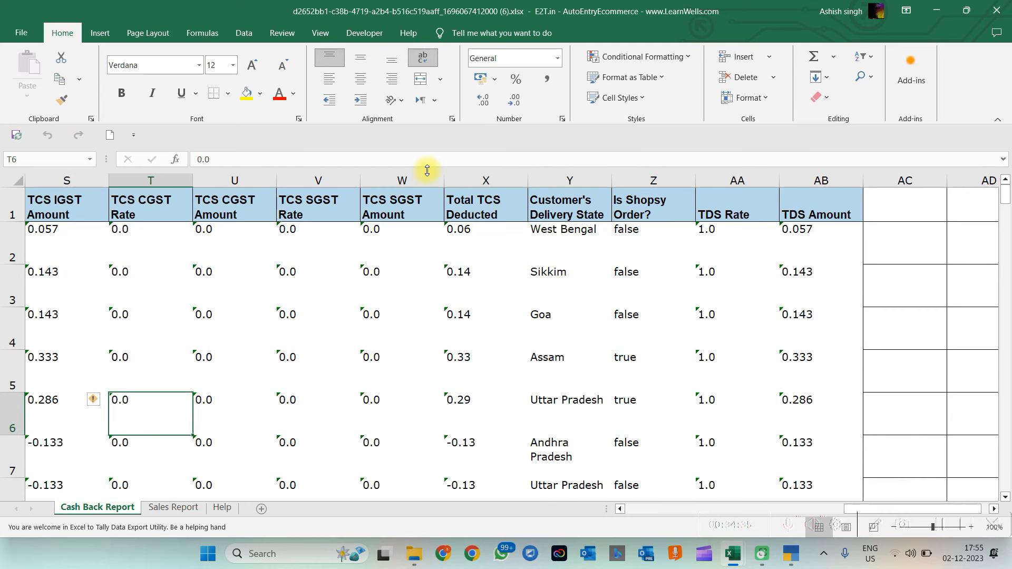
pyautogui.click(1006, 6)
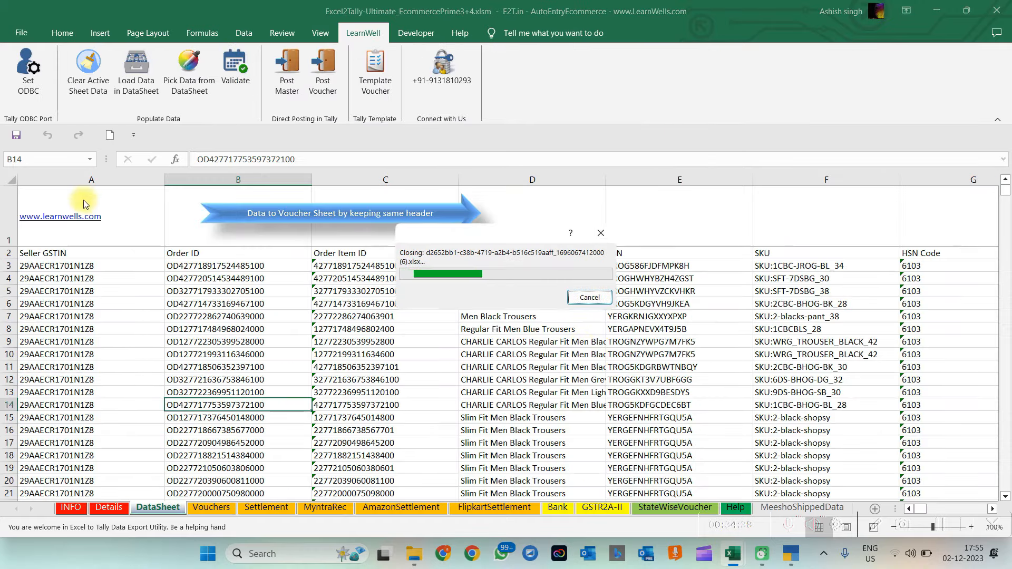
# Clear the DataSheet and load the cash back data into it from the d2652bb1 report file in the Flipkart folder.
pyautogui.click(88, 66)
pyautogui.click(142, 84)
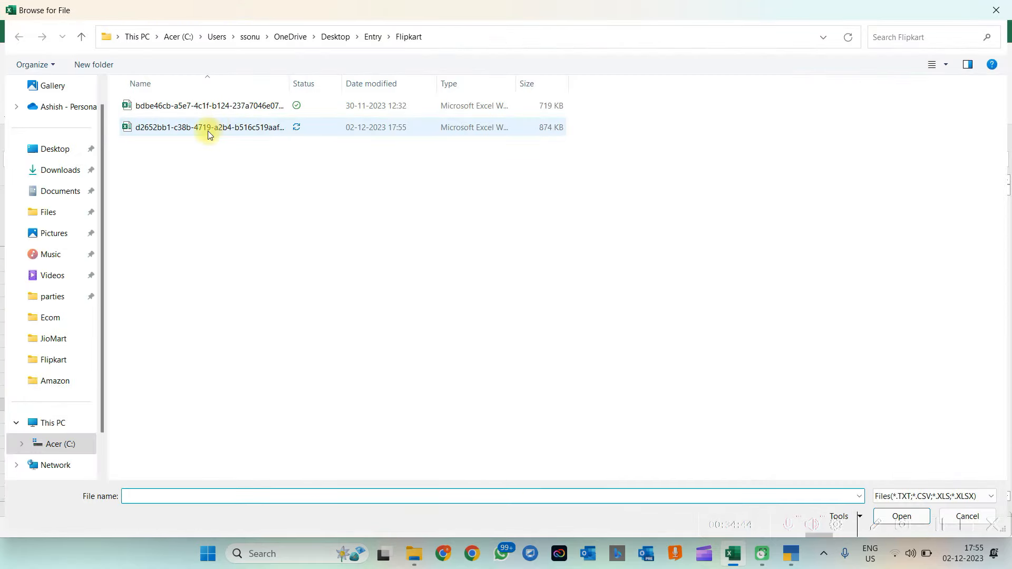
pyautogui.doubleClick(208, 131)
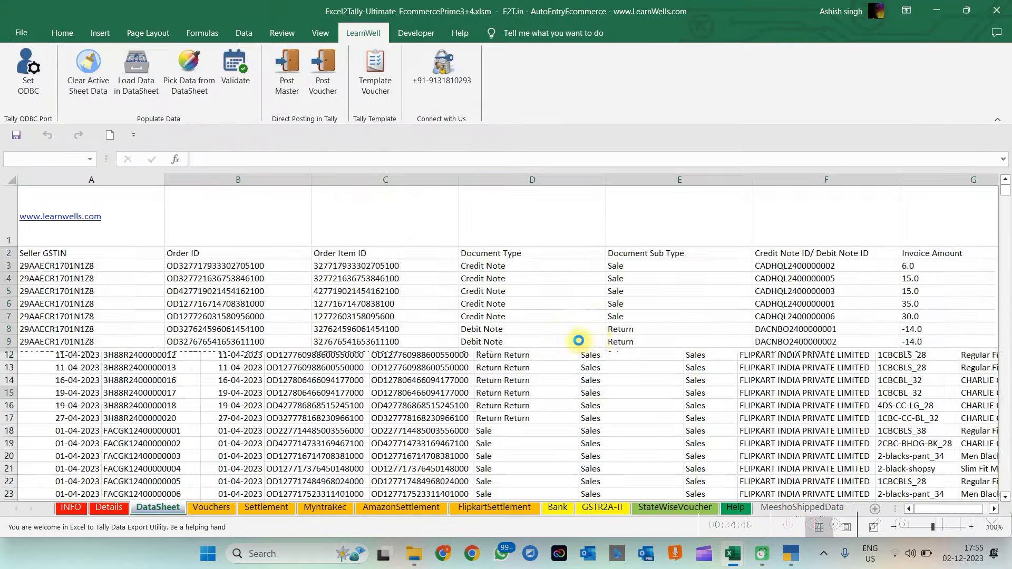
pyautogui.click(507, 320)
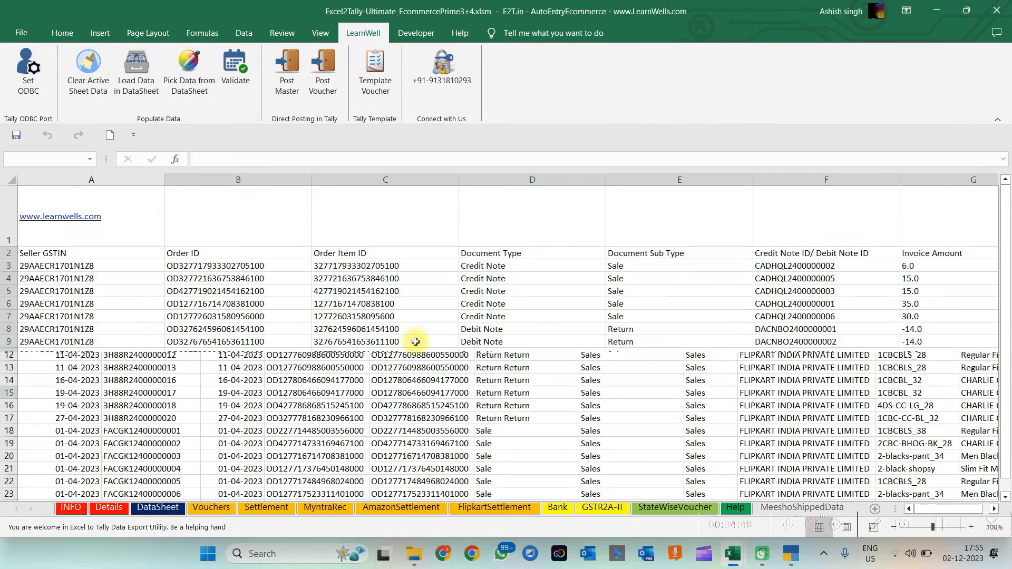
pyautogui.click(404, 352)
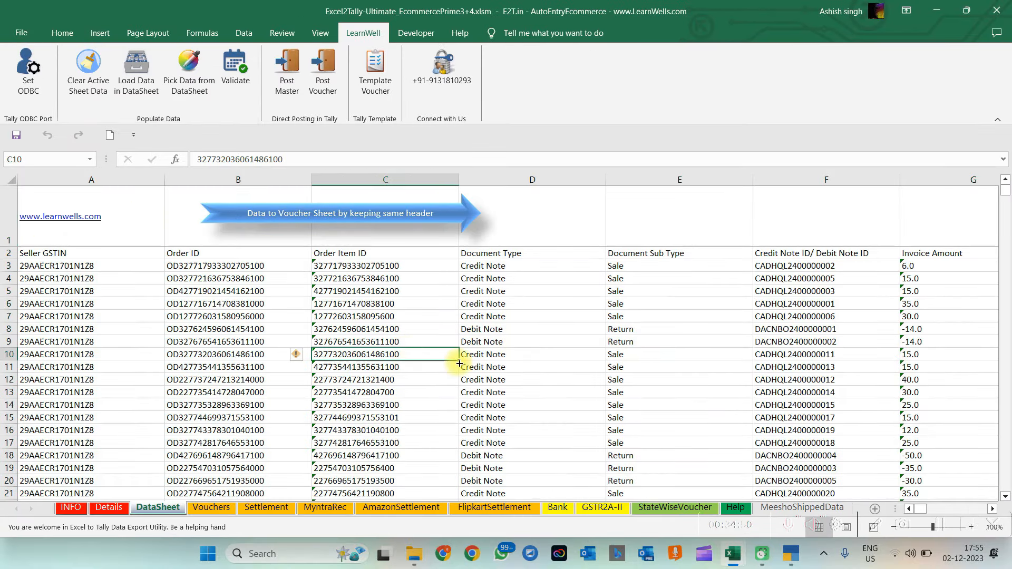
# Clear the Vouchers sheet and fill it with the Flipkart CB data picked from the DataSheet.
pyautogui.click(213, 509)
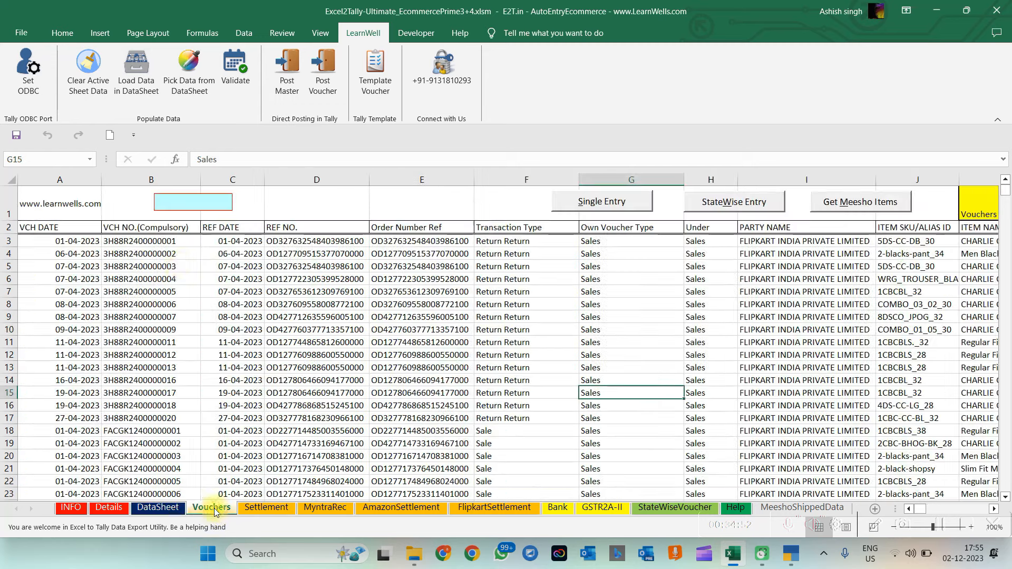
pyautogui.click(88, 74)
pyautogui.click(183, 86)
pyautogui.click(408, 294)
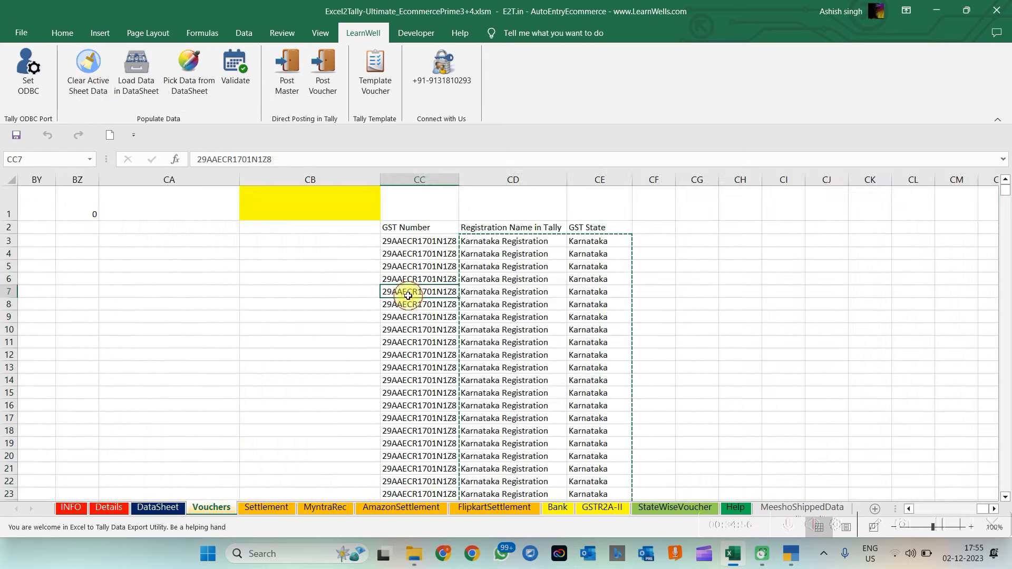
pyautogui.moveTo(982, 509); pyautogui.dragTo(914, 508)
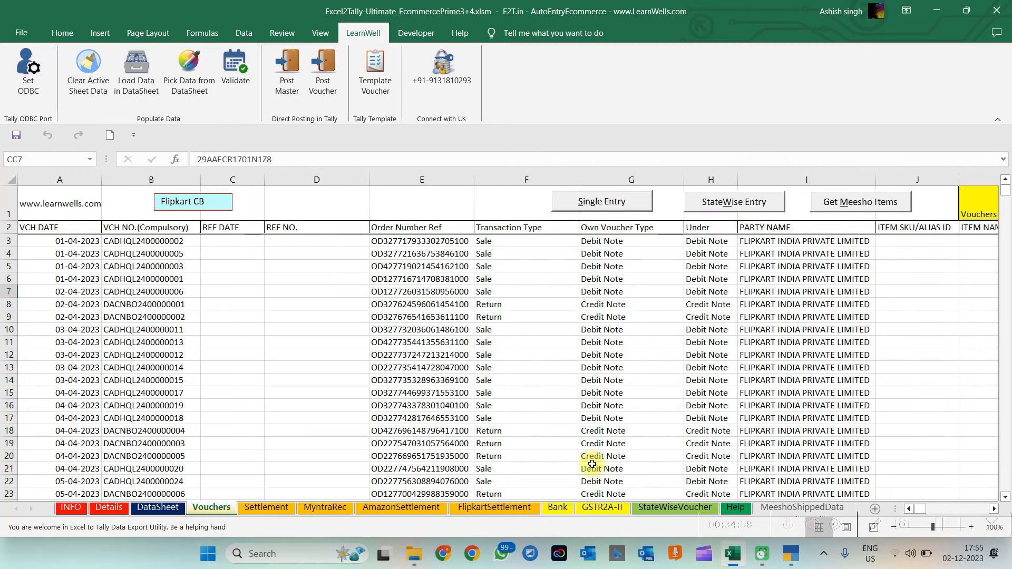
# Set the Vouchers With Inventory option on the Vouchers sheet to No.
pyautogui.click(144, 305)
pyautogui.press('Right')
pyautogui.press('Right')
pyautogui.press('Right')
pyautogui.press('Right')
pyautogui.press('Right')
pyautogui.press('Right')
pyautogui.press('Right')
pyautogui.press('Right')
pyautogui.press('Right')
pyautogui.press('Right')
pyautogui.press('Right')
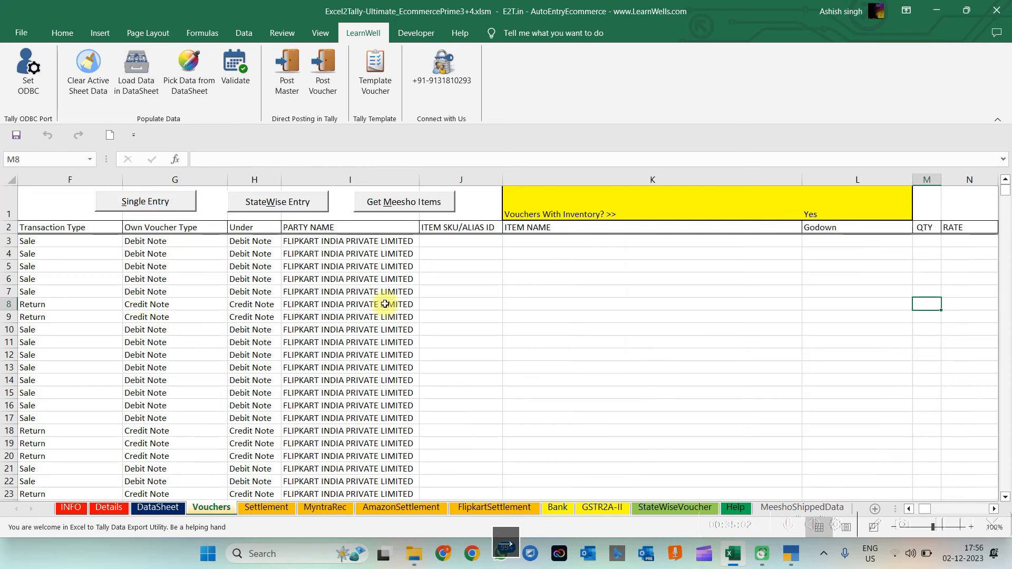
pyautogui.click(522, 281)
pyautogui.click(848, 205)
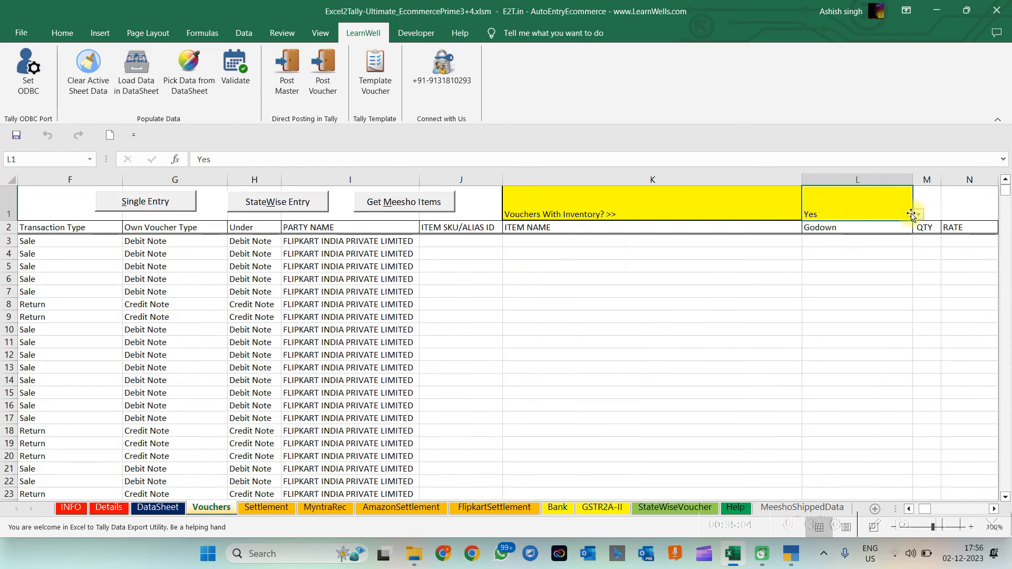
pyautogui.click(917, 216)
pyautogui.click(823, 236)
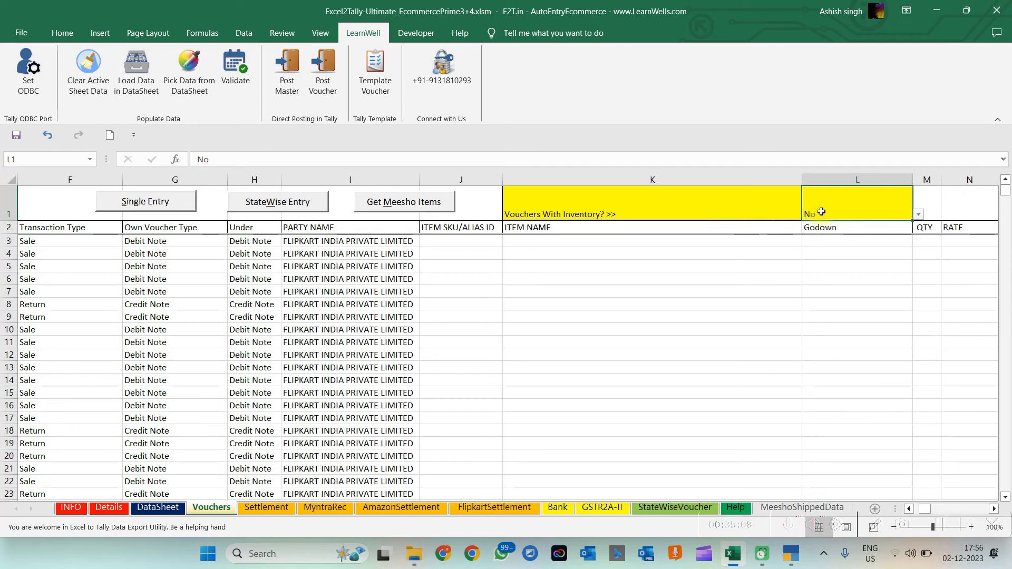
pyautogui.click(588, 341)
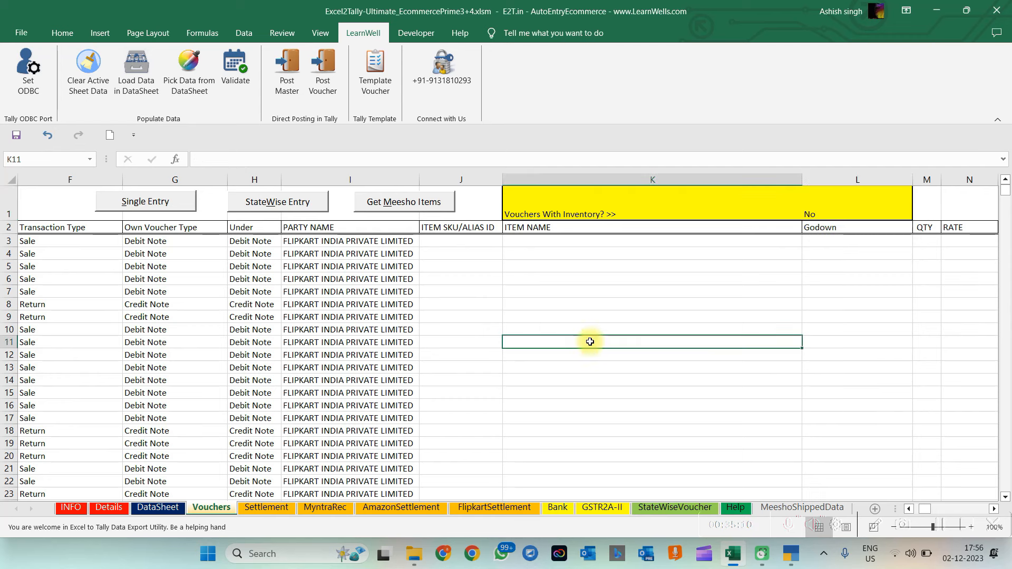
# Review the cash back vouchers' debit and credit note types, GST rate, taxable ledger and IGST amount columns.
pyautogui.click(153, 277)
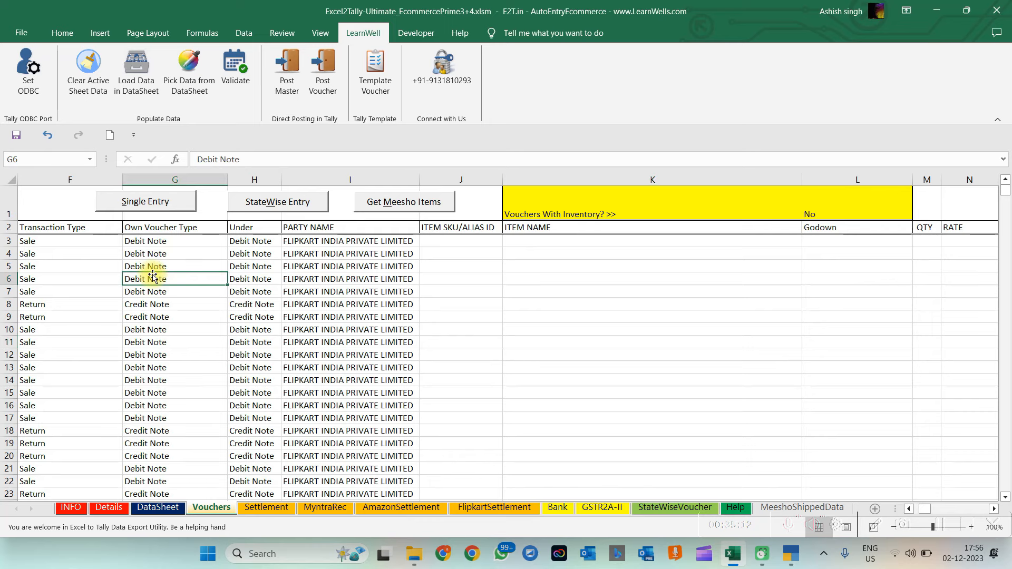
pyautogui.click(157, 308)
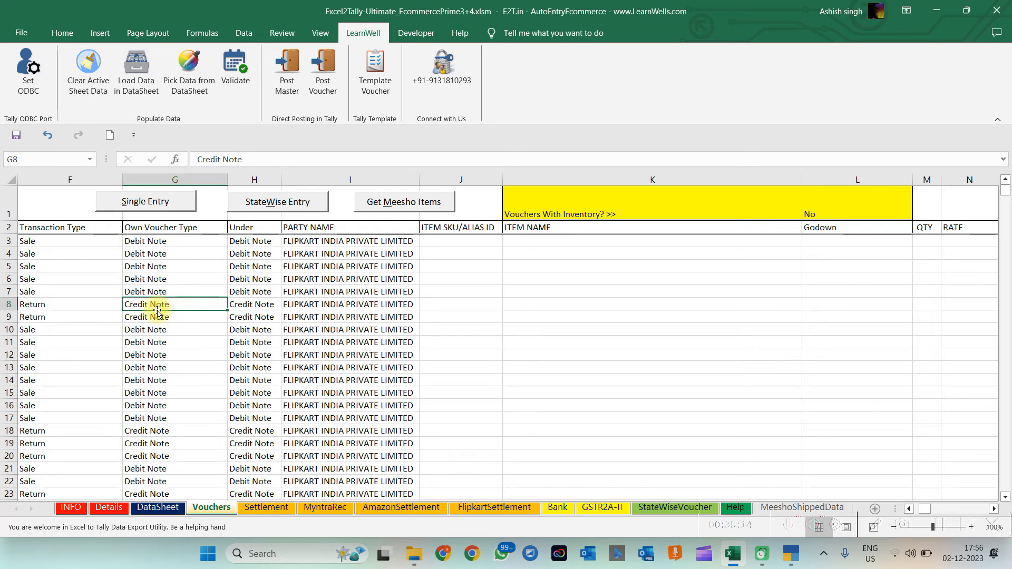
pyautogui.press('Right')
pyautogui.press('Right')
pyautogui.press('Right')
pyautogui.press('Right')
pyautogui.press('Right')
pyautogui.press('Right')
pyautogui.press('Right')
pyautogui.press('Right')
pyautogui.press('Right')
pyautogui.press('Right')
pyautogui.press('Right')
pyautogui.press('Right')
pyautogui.press('Right')
pyautogui.press('Right')
pyautogui.press('Right')
pyautogui.press('Right')
pyautogui.press('Right')
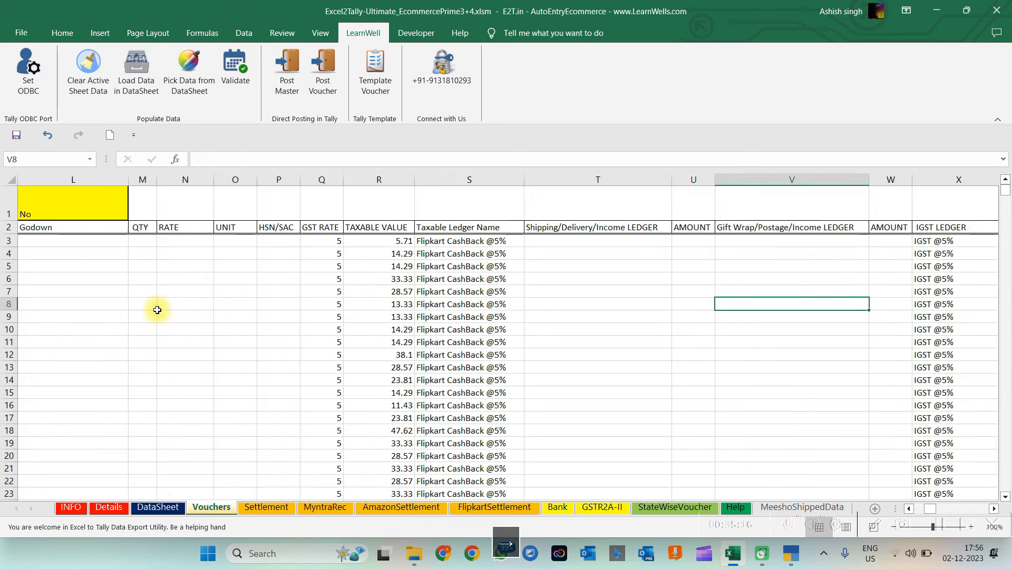
pyautogui.moveTo(269, 241); pyautogui.dragTo(342, 375)
pyautogui.click(349, 409)
pyautogui.click(932, 280)
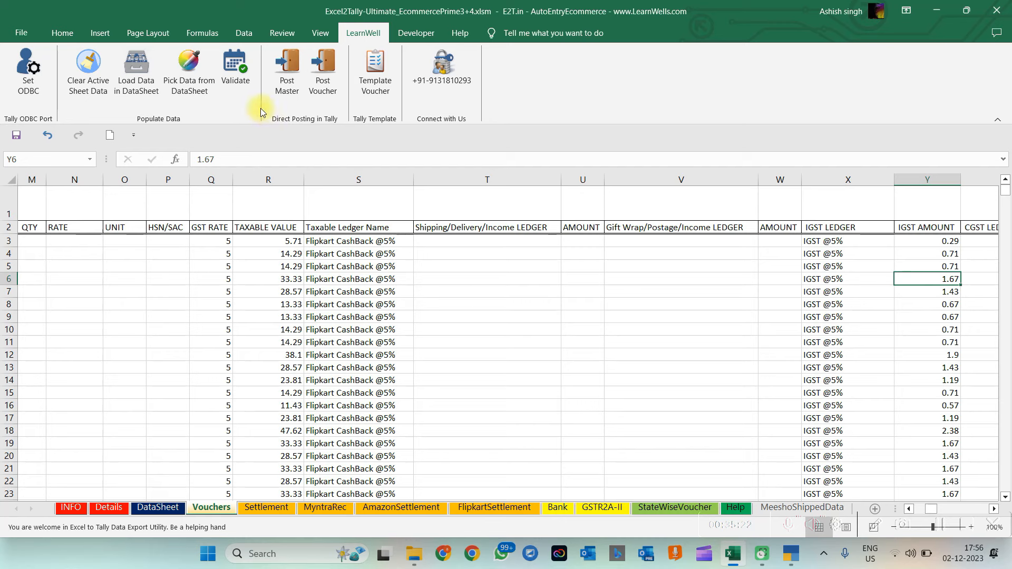
# Validate the cash back vouchers and post their masters to Tally without saving the XML file.
pyautogui.click(235, 74)
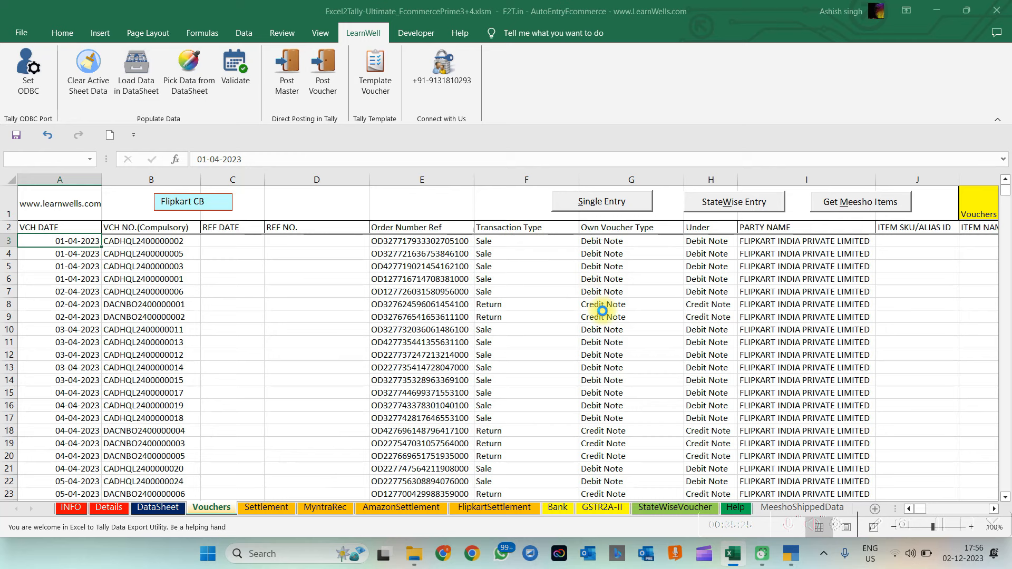
pyautogui.click(534, 321)
pyautogui.click(298, 93)
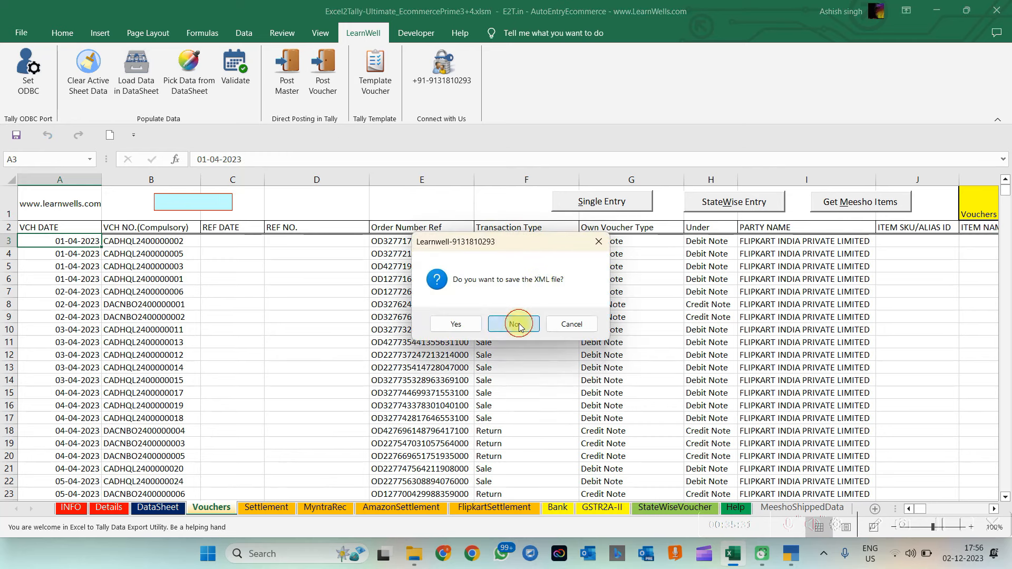
pyautogui.click(518, 325)
pyautogui.click(528, 318)
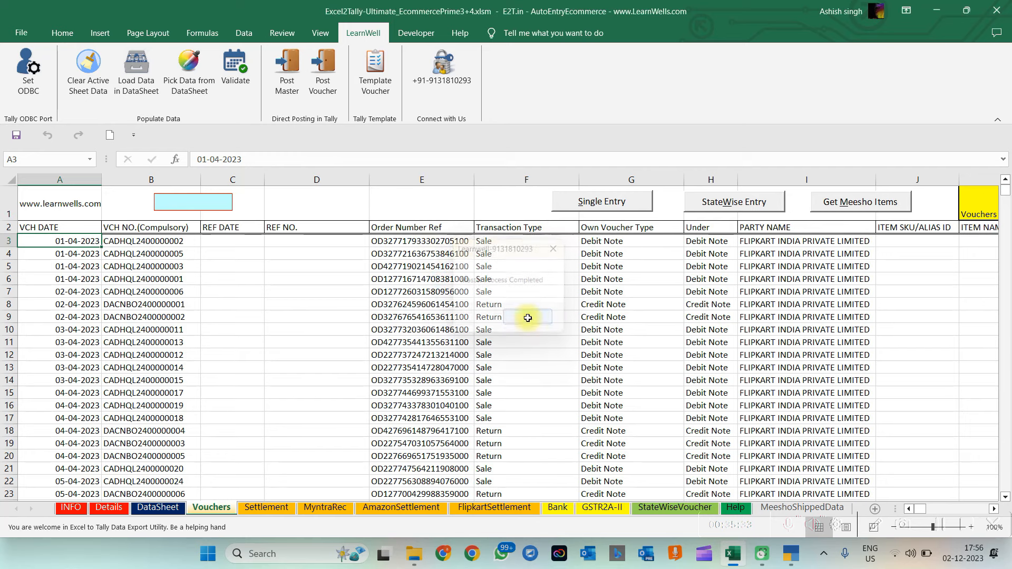
# Create the Tally voucher template file from the Vouchers sheet.
pyautogui.click(366, 83)
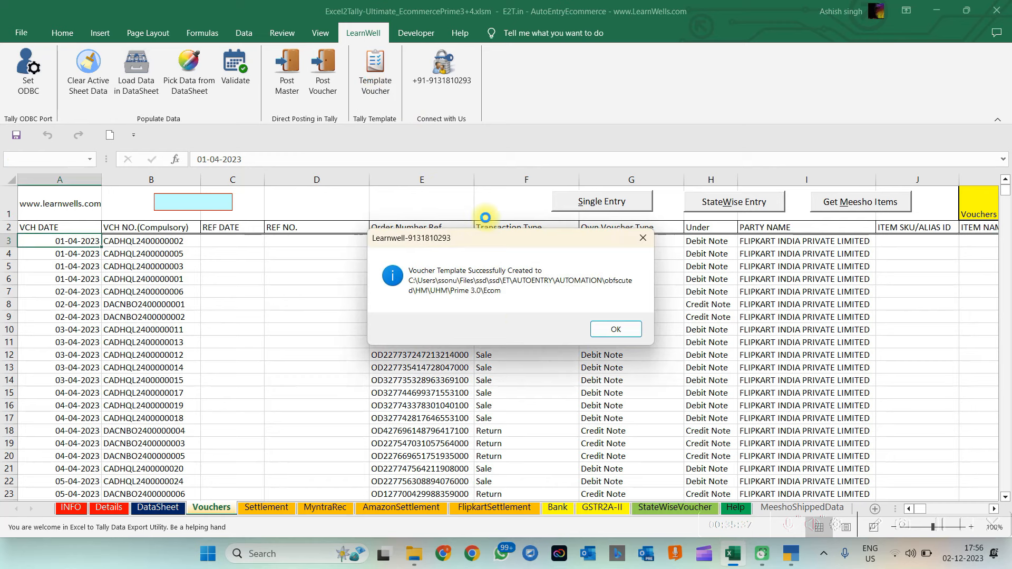
pyautogui.click(616, 329)
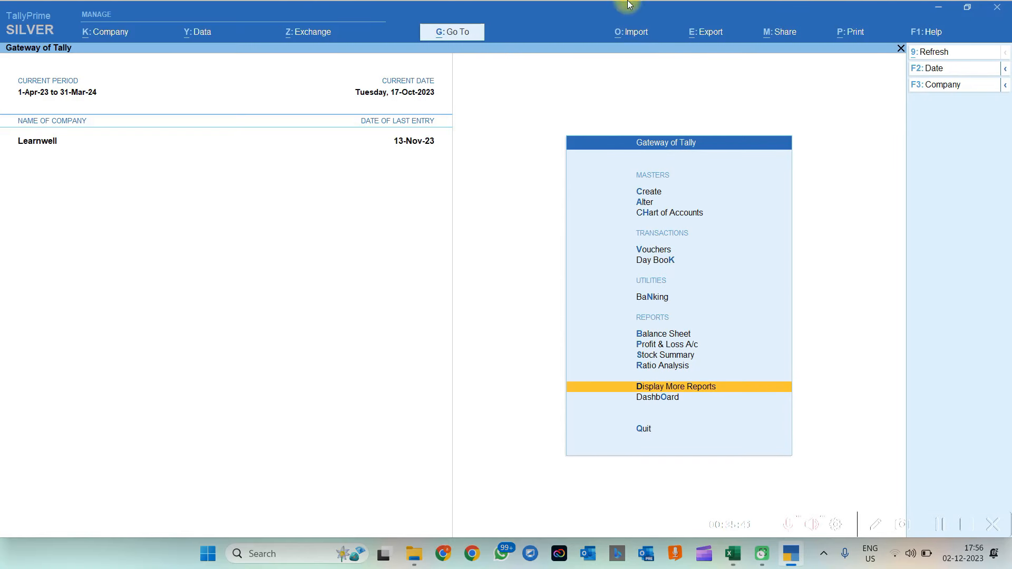
# Switch to TallyPrime and import the transactions from VCH April Month FLIPKART I.xlsx with the Ecom Vouchers mapping as Accounting Vouchers, without a backup.
pyautogui.click(626, 39)
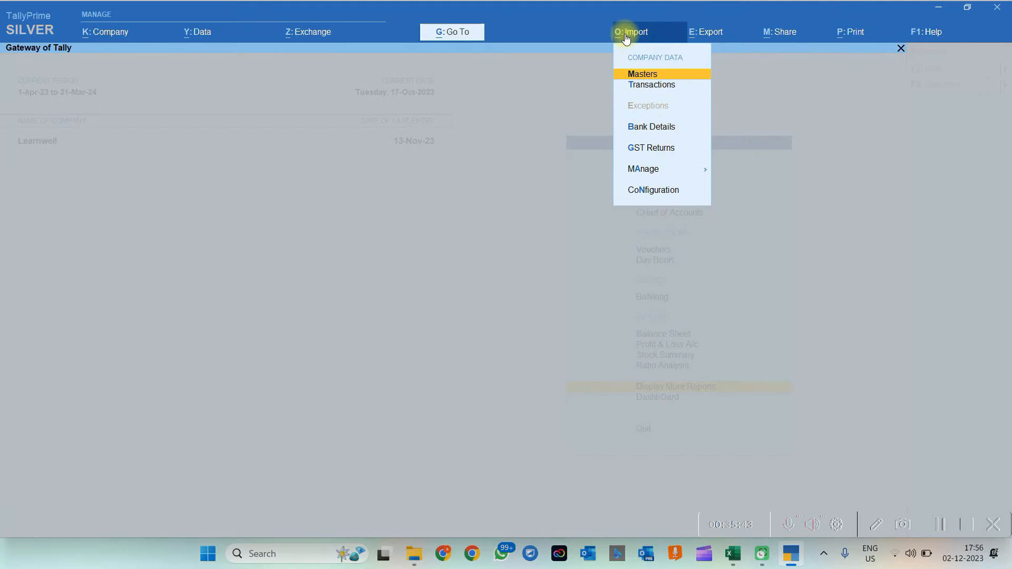
pyautogui.press('Down')
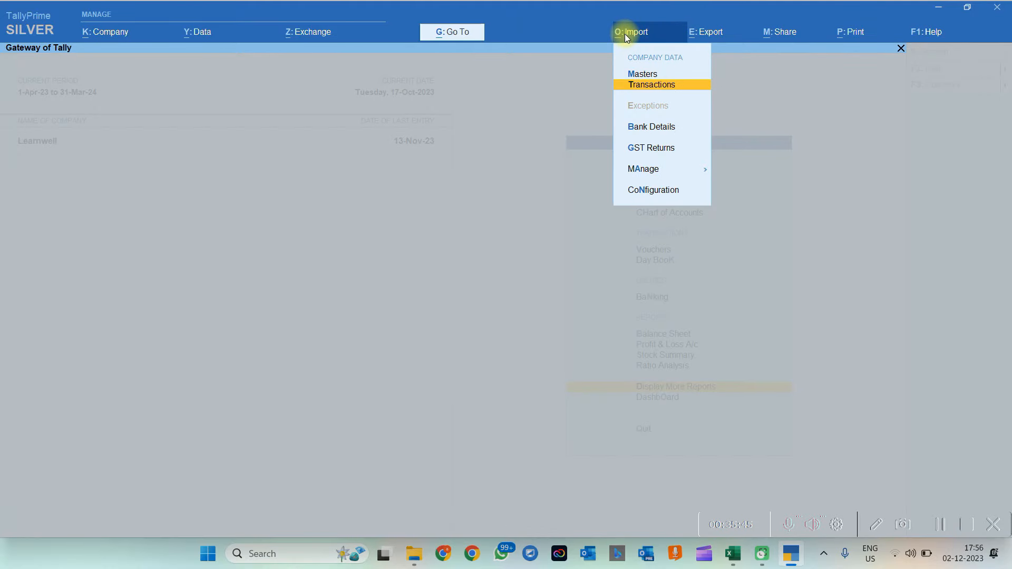
pyautogui.press('Return')
pyautogui.press('Return')
pyautogui.press('BackSpace')
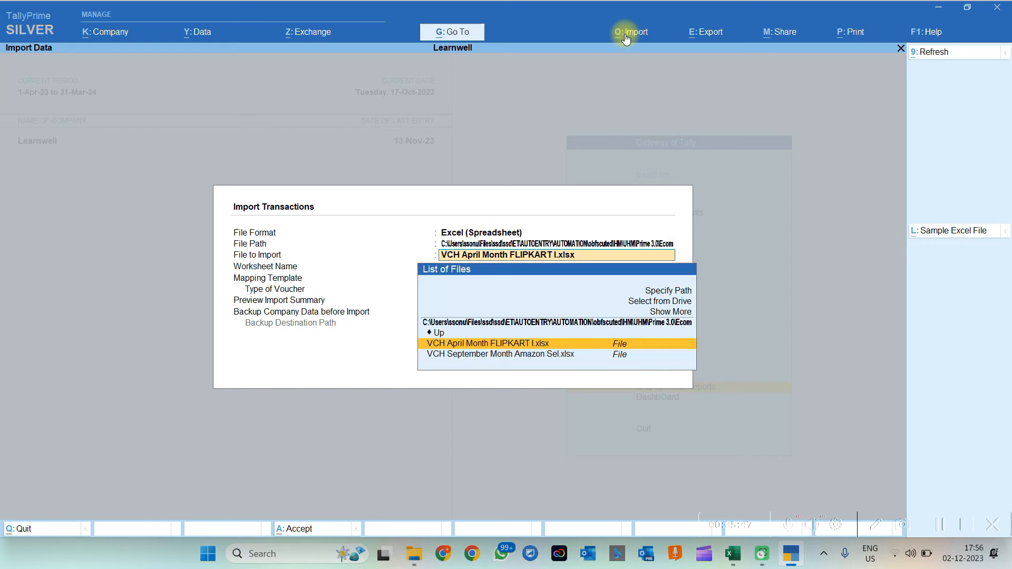
pyautogui.click(531, 344)
pyautogui.press('Return')
pyautogui.press('Return')
pyautogui.press('Return')
pyautogui.press('Return')
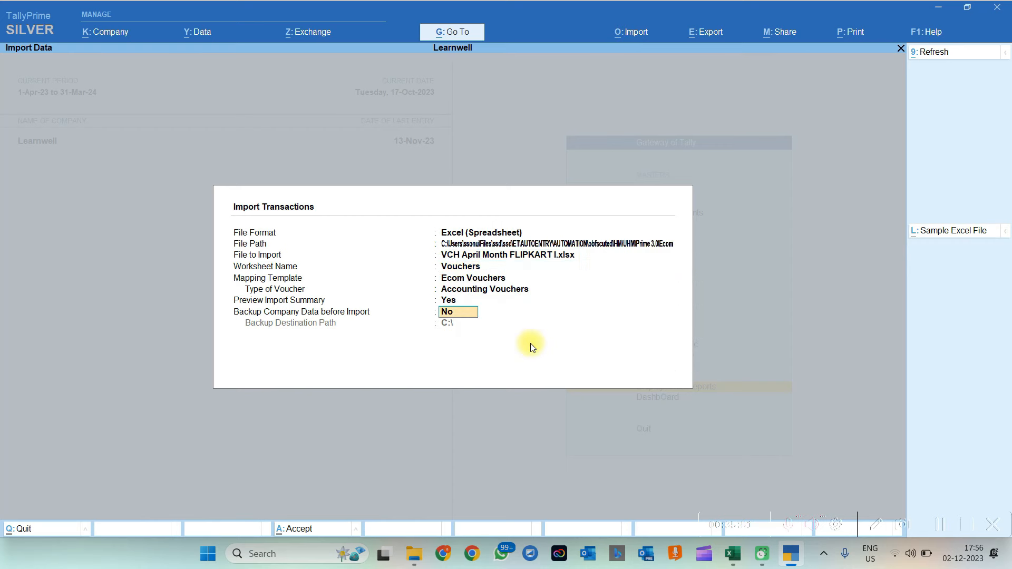
pyautogui.press('Return')
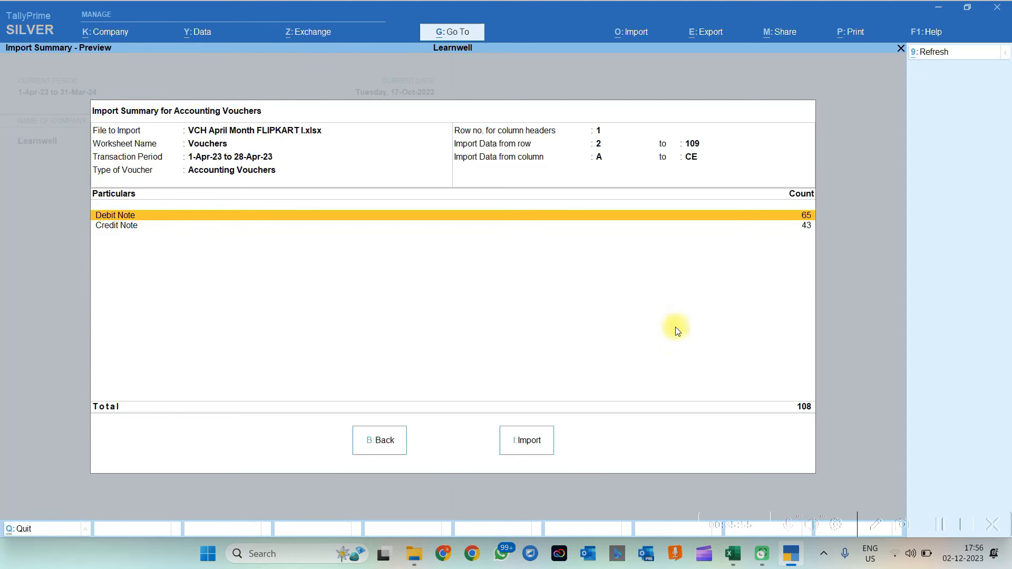
pyautogui.click(522, 451)
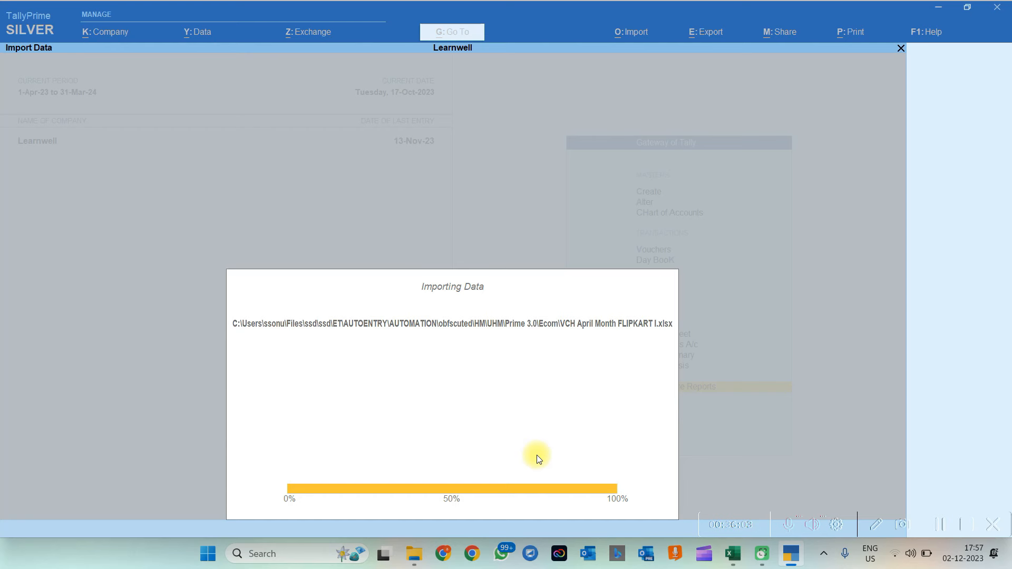
pyautogui.press('Return')
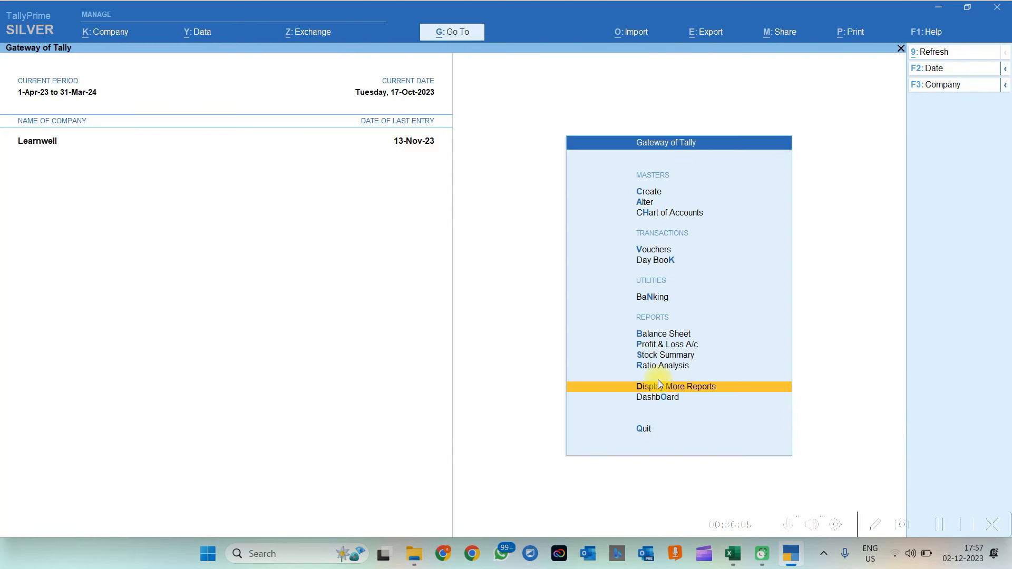
# Open the GSTR-1 report and go through its return view to the B2C (Small) Invoices line.
pyautogui.click(658, 383)
pyautogui.press('Down')
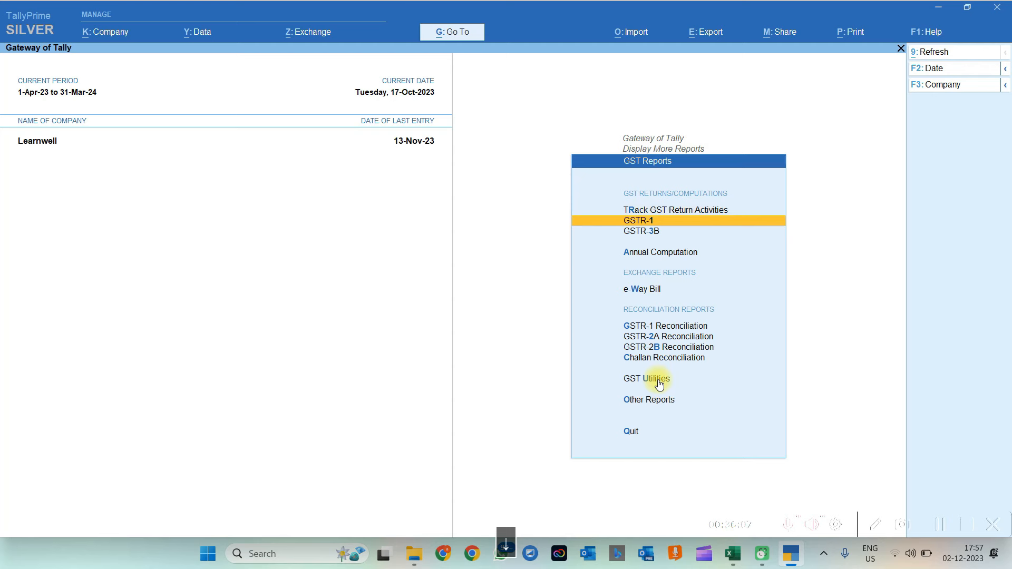
pyautogui.click(658, 379)
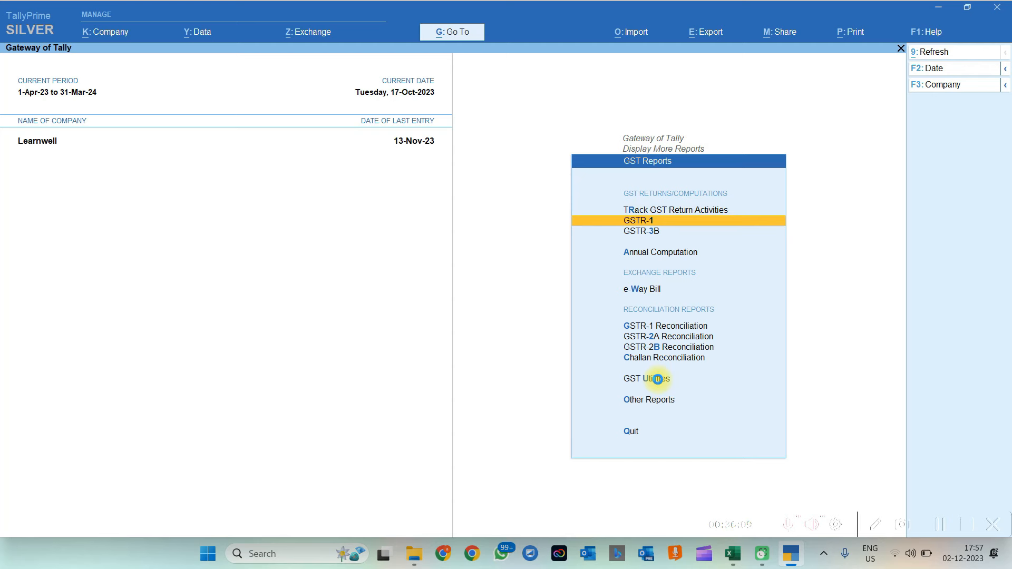
pyautogui.press('Return')
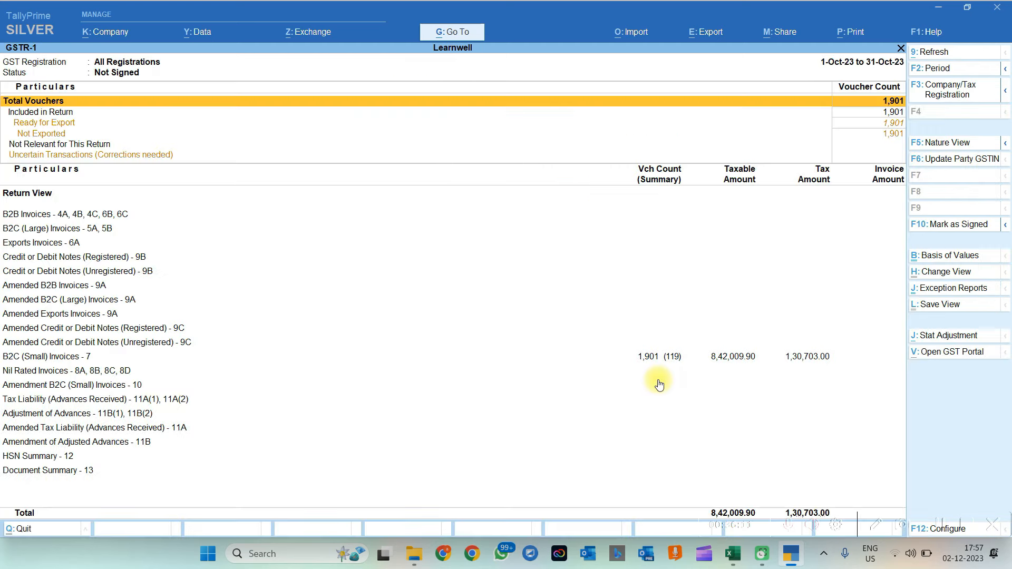
pyautogui.press('Down')
pyautogui.press('Down')
pyautogui.press('Down')
pyautogui.press('Down')
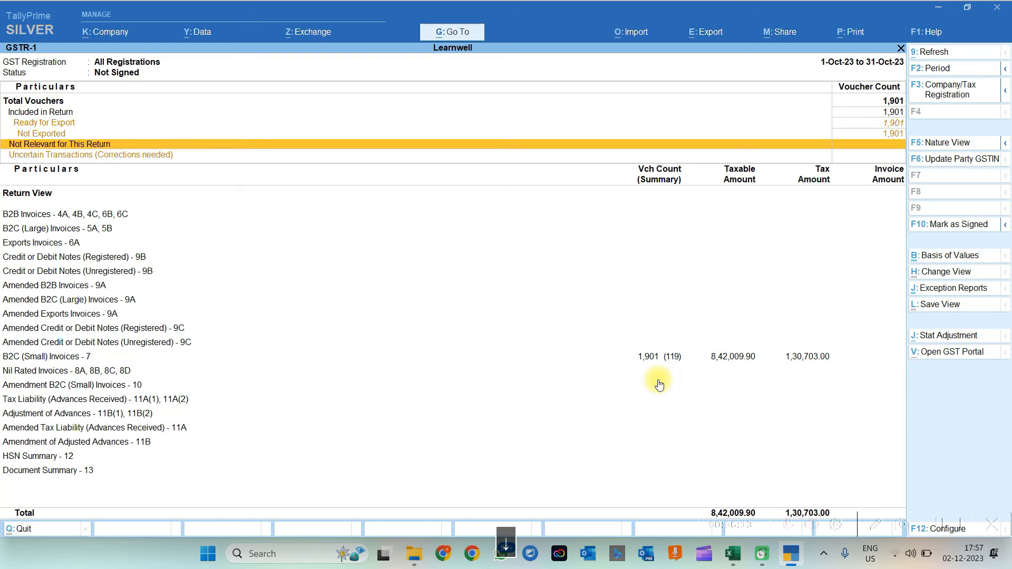
pyautogui.press('Down')
pyautogui.press('Down')
pyautogui.press('Down')
pyautogui.press('Down')
pyautogui.press('Down')
pyautogui.press('Down')
pyautogui.press('Down')
pyautogui.press('Down')
pyautogui.press('Down')
pyautogui.press('Down')
pyautogui.press('Down')
pyautogui.press('Down')
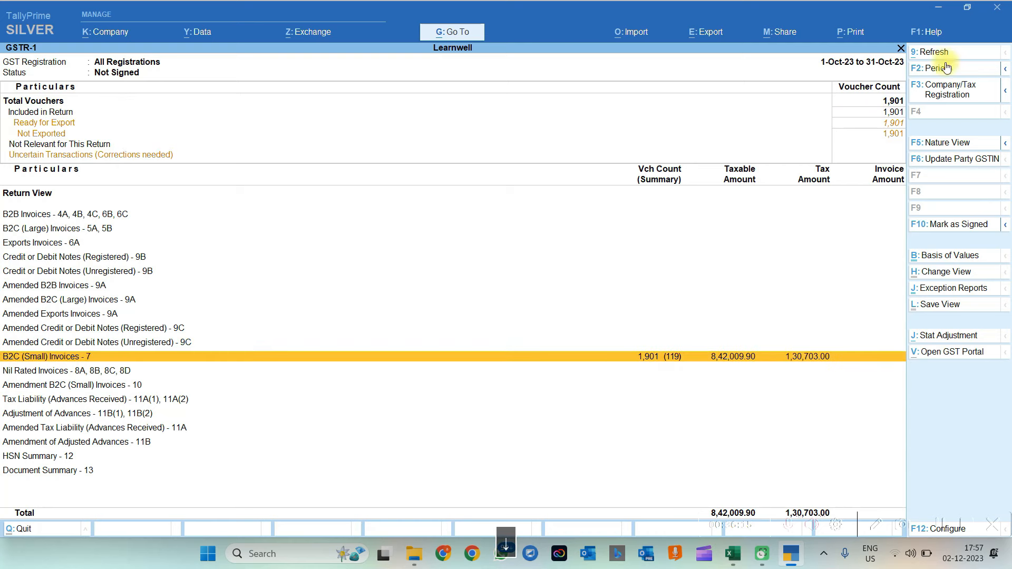
# Set the GSTR-1 report period from 1-4-2023 to 30-4-2023.
pyautogui.click(934, 69)
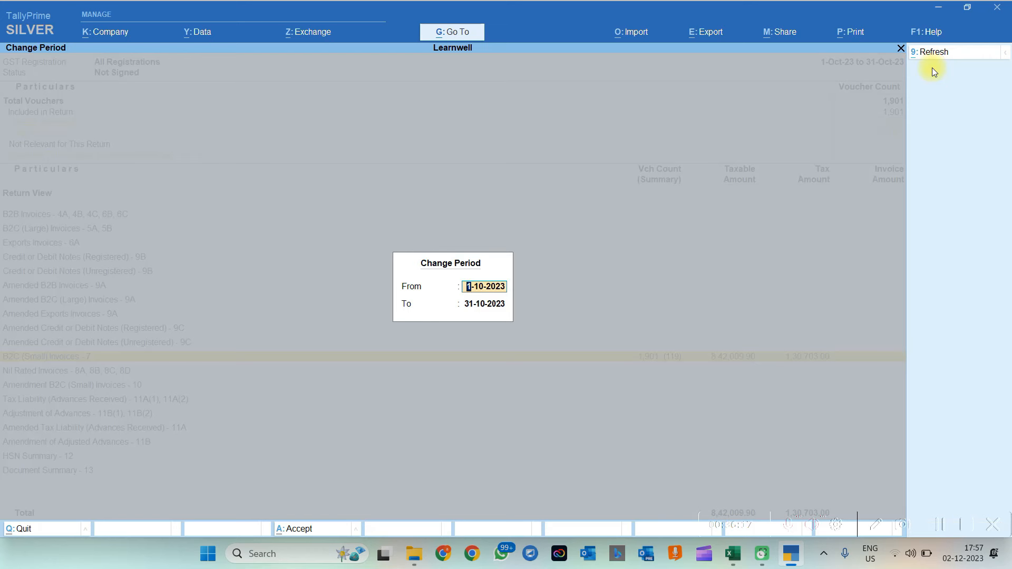
pyautogui.write('1.4')
pyautogui.press('Return')
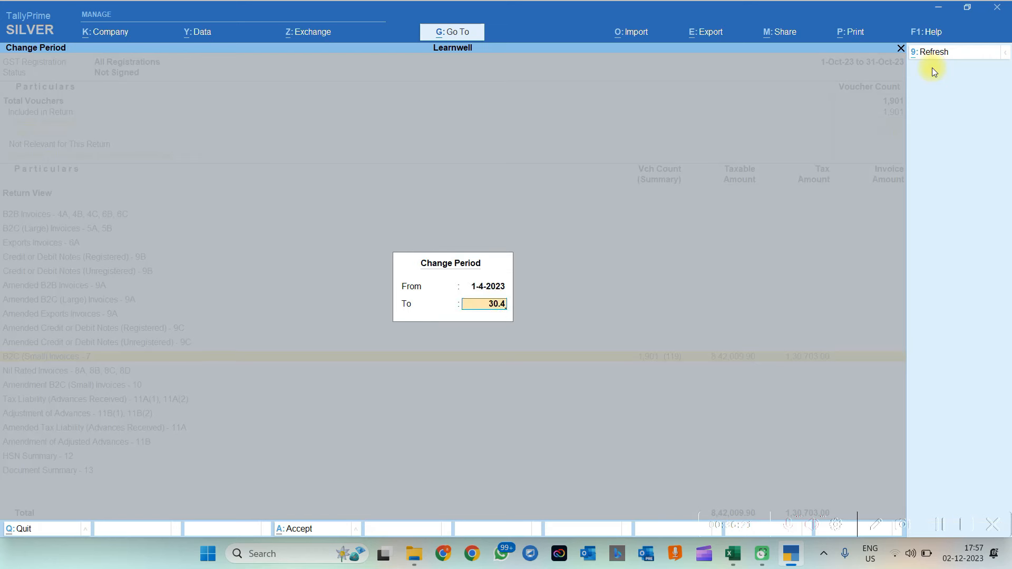
pyautogui.write('30.4')
pyautogui.press('Return')
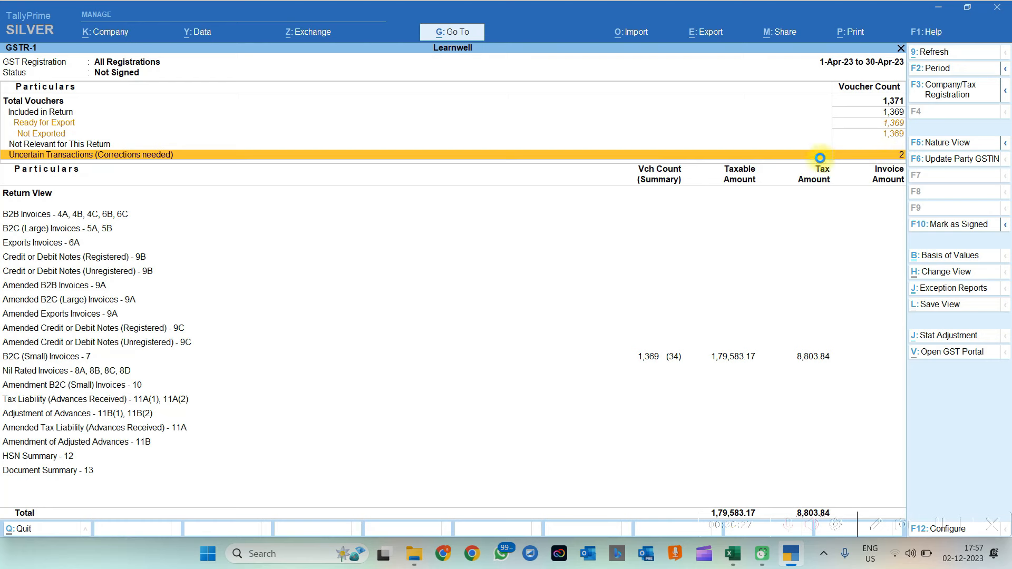
# Accept as is both Flipkart debit notes flagged for a mismatch between expected and modified tax amount in the GSTR-1 uncertain transactions.
pyautogui.press('Return')
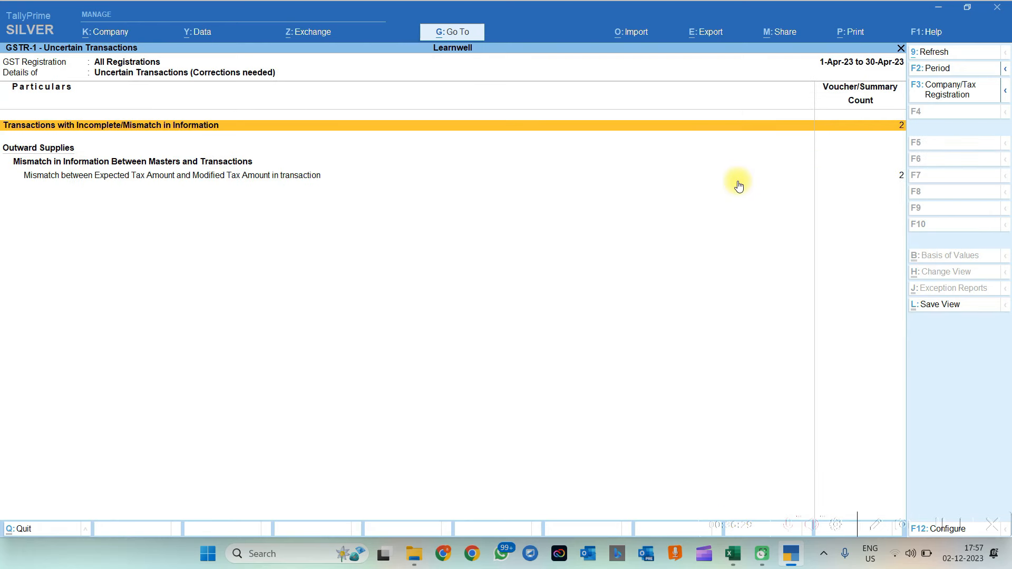
pyautogui.press('Down')
pyautogui.press('Down')
pyautogui.press('Return')
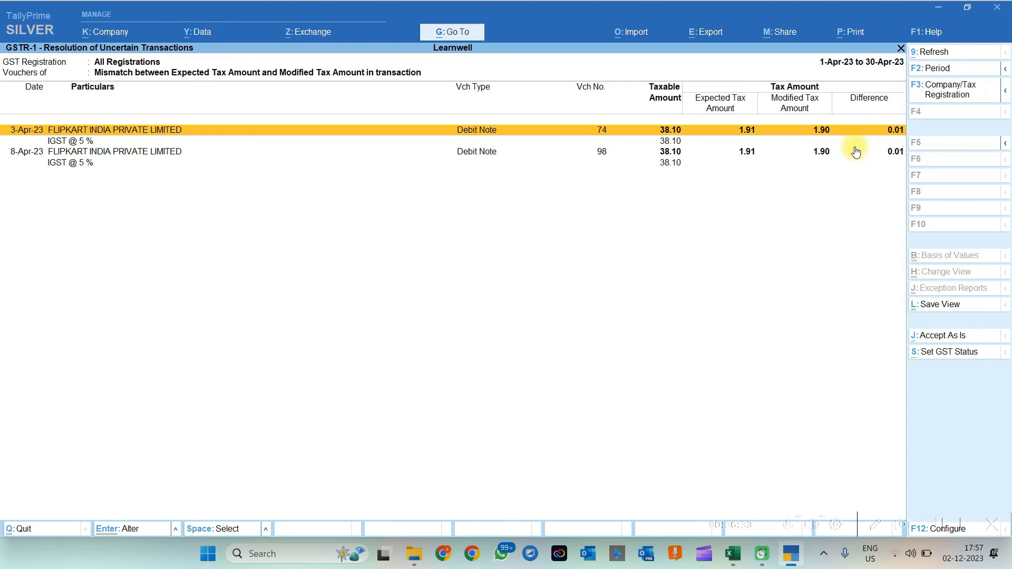
pyautogui.hotkey('ctrl', 'space')
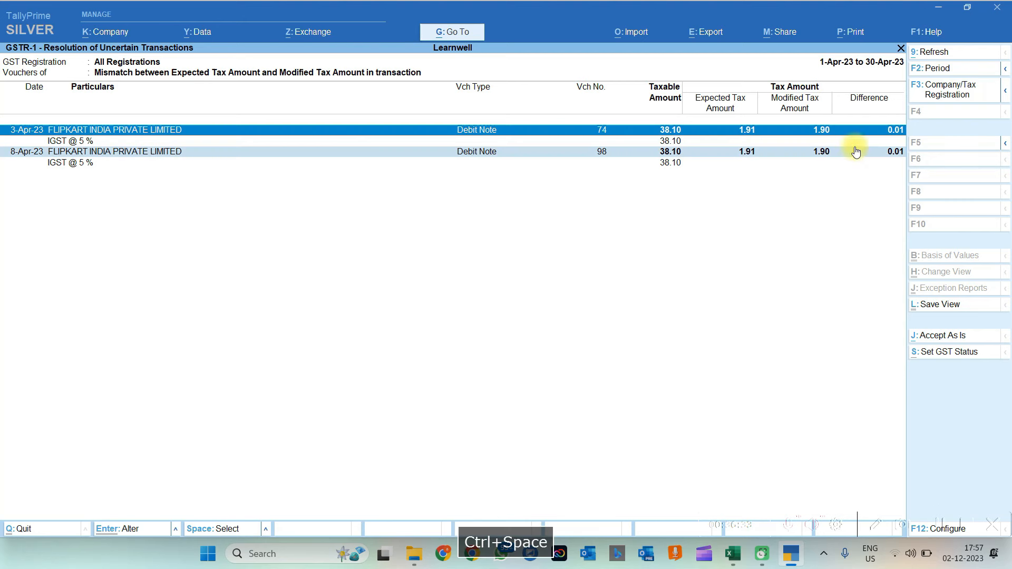
pyautogui.click(933, 337)
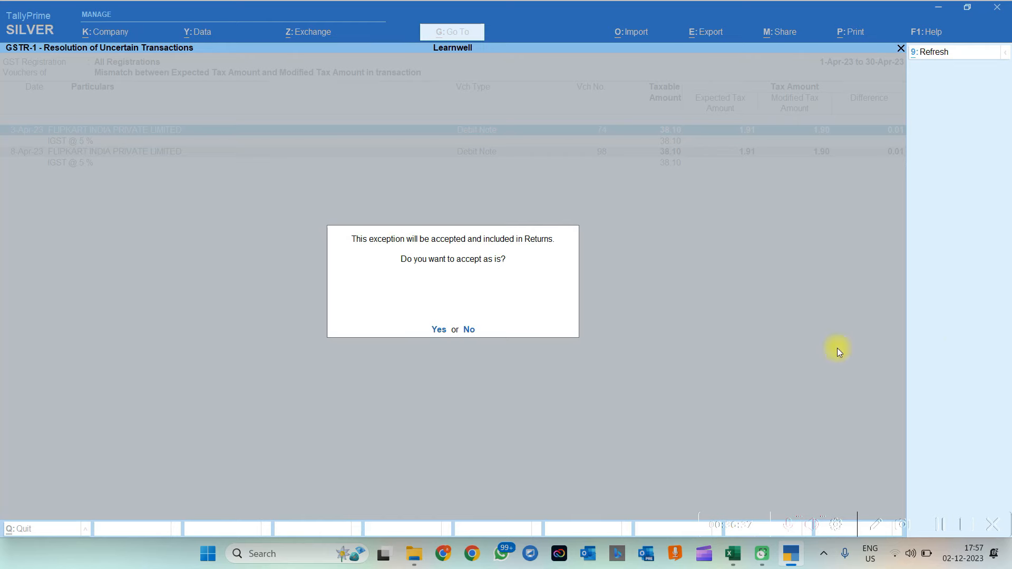
pyautogui.press('Return')
# Drill down from B2C (Small) Invoices to the Andhra Pradesh 5% vouchers, examine the 5-Apr-23 debit note's ledger entries and leave the report.
pyautogui.press('Down')
pyautogui.press('Down')
pyautogui.press('Down')
pyautogui.press('Down')
pyautogui.press('Down')
pyautogui.press('Down')
pyautogui.press('Down')
pyautogui.press('Down')
pyautogui.press('Down')
pyautogui.press('Down')
pyautogui.press('Down')
pyautogui.press('Down')
pyautogui.press('Down')
pyautogui.press('Down')
pyautogui.press('Down')
pyautogui.press('Up')
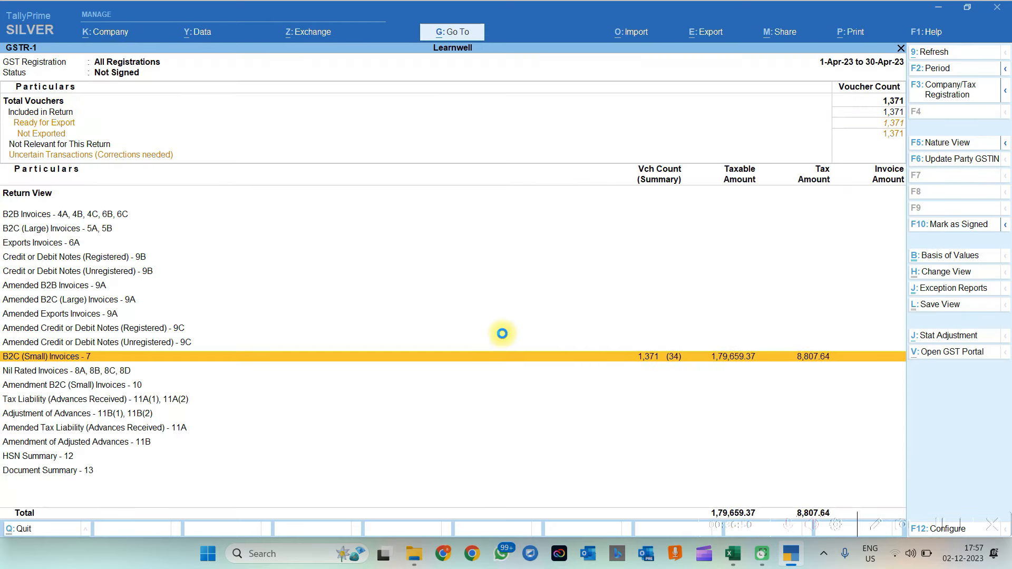
pyautogui.press('Return')
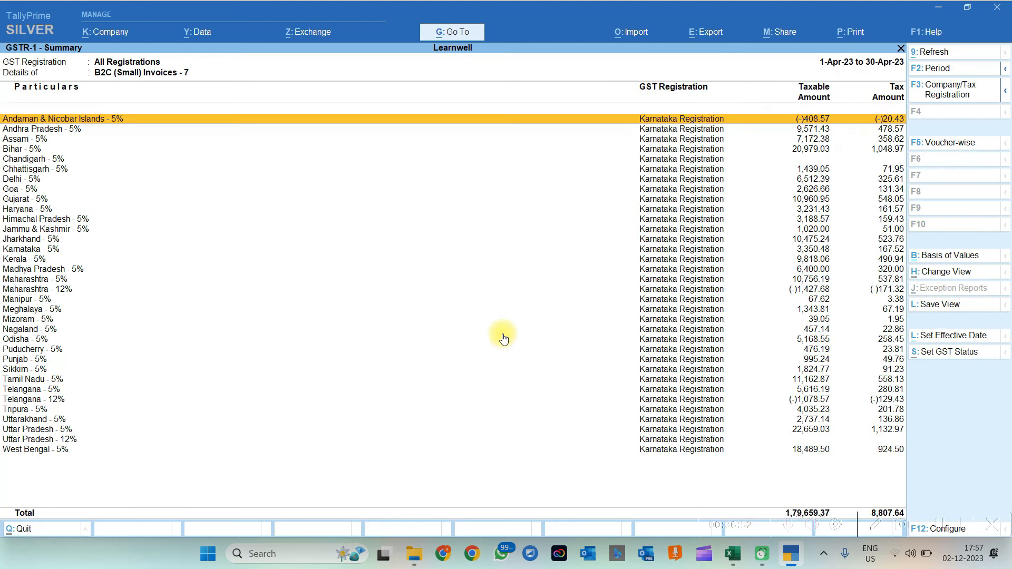
pyautogui.press('Down')
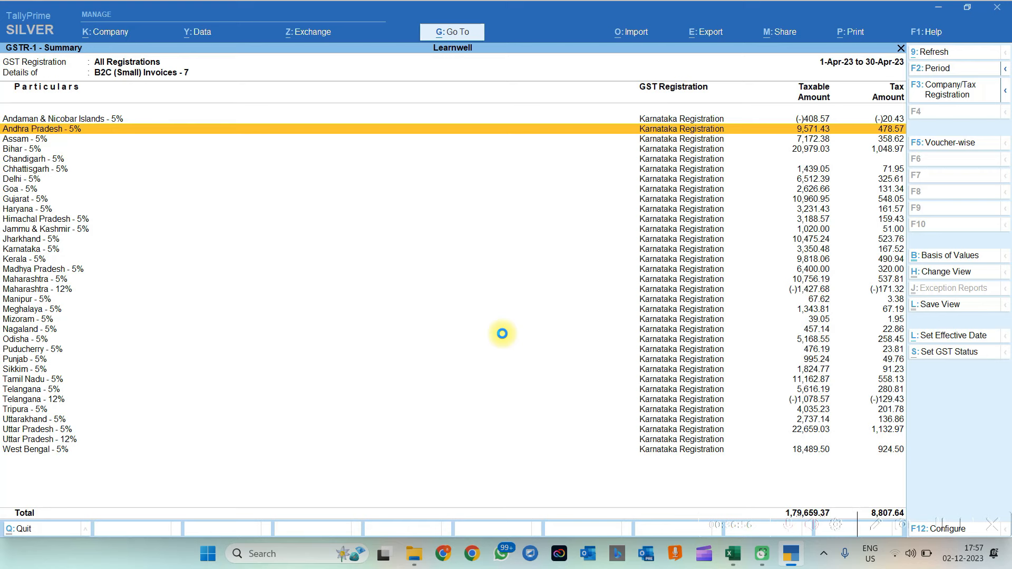
pyautogui.press('Return')
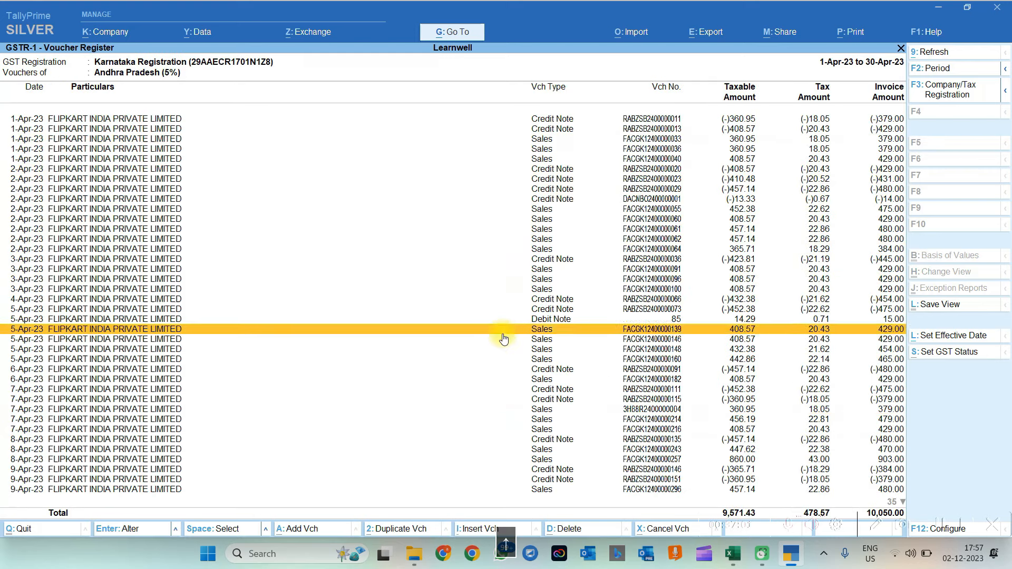
pyautogui.press('Up')
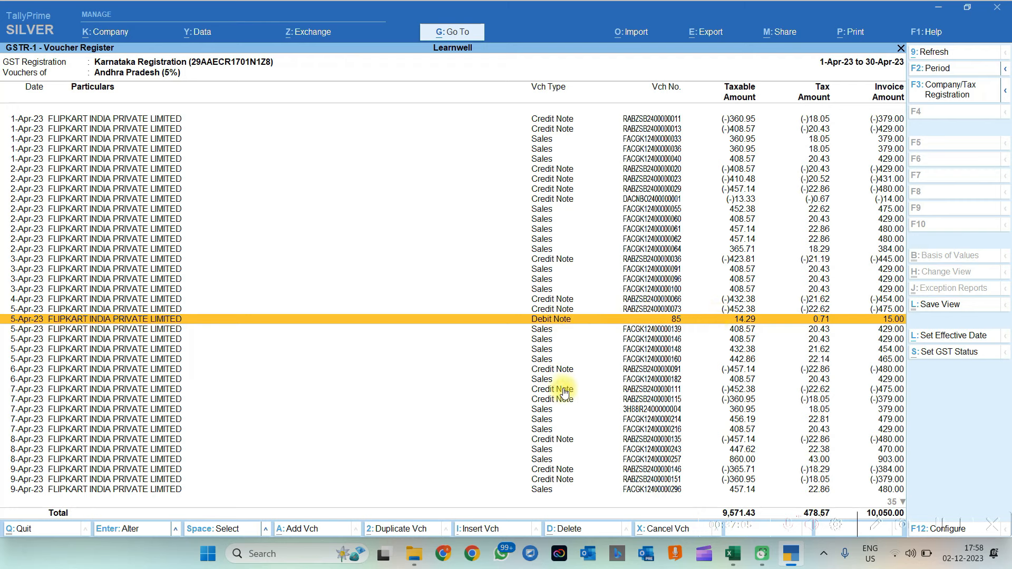
pyautogui.press('Return')
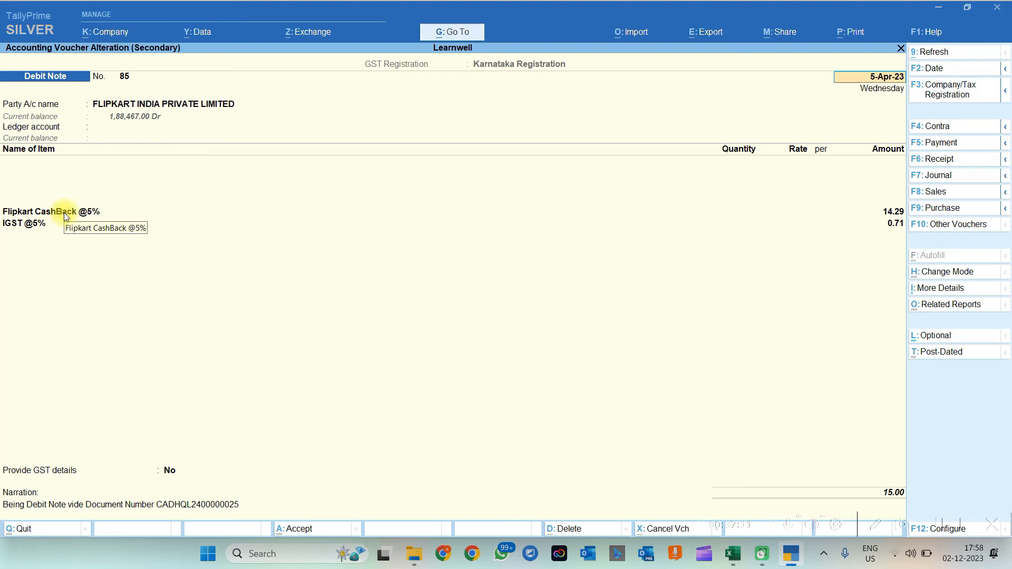
pyautogui.press('Escape')
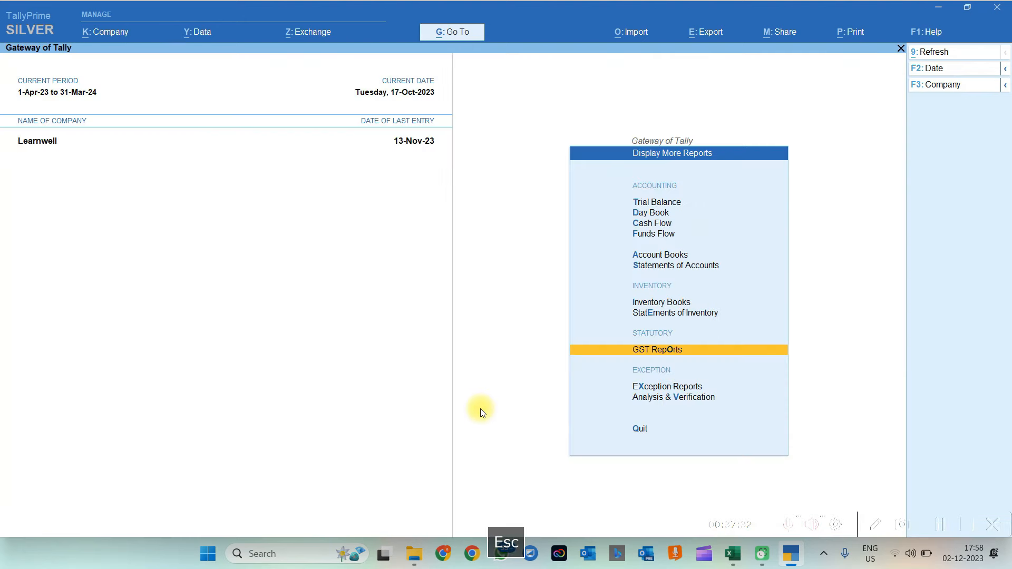
pyautogui.press('Escape')
# Switch to the Excel2Tally workbook, clear the DataSheet and open the file picker for loading new data.
pyautogui.click(734, 555)
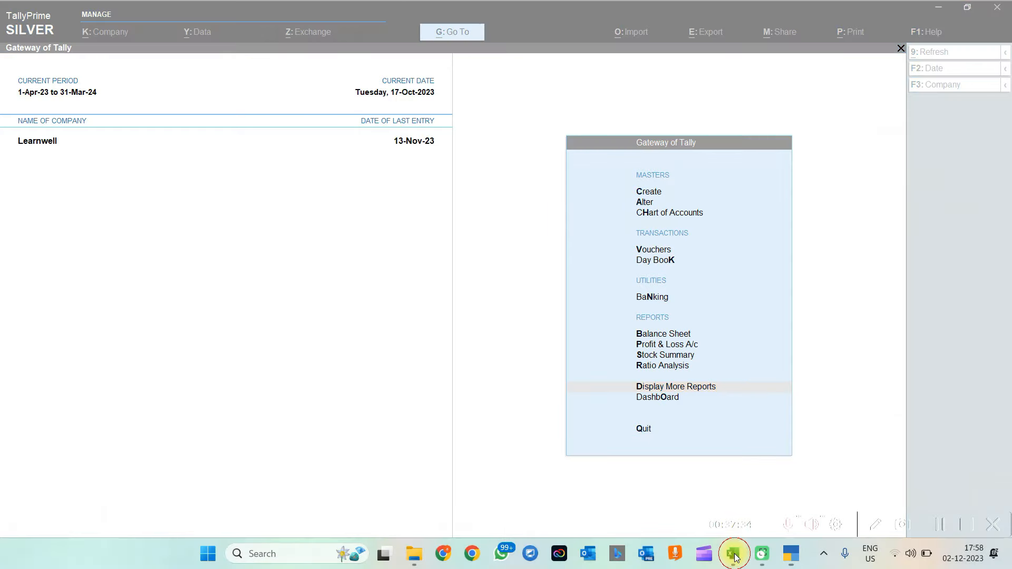
pyautogui.click(258, 357)
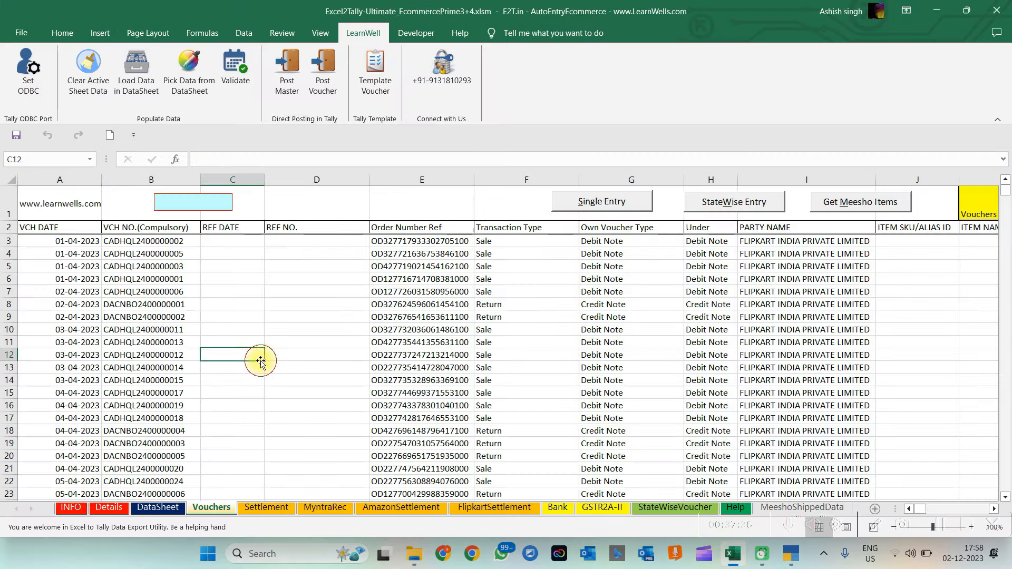
pyautogui.click(148, 514)
pyautogui.click(136, 327)
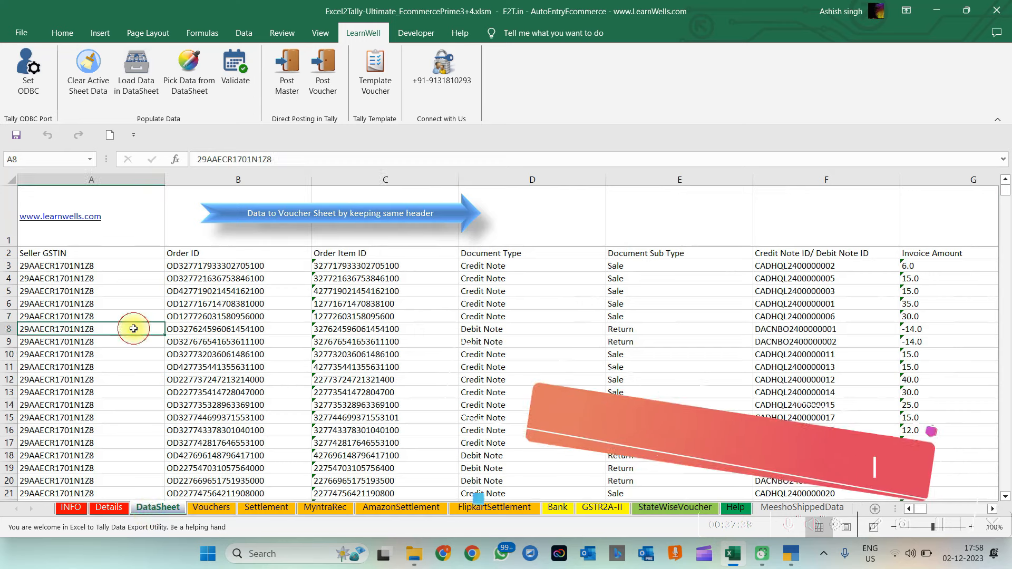
pyautogui.click(87, 74)
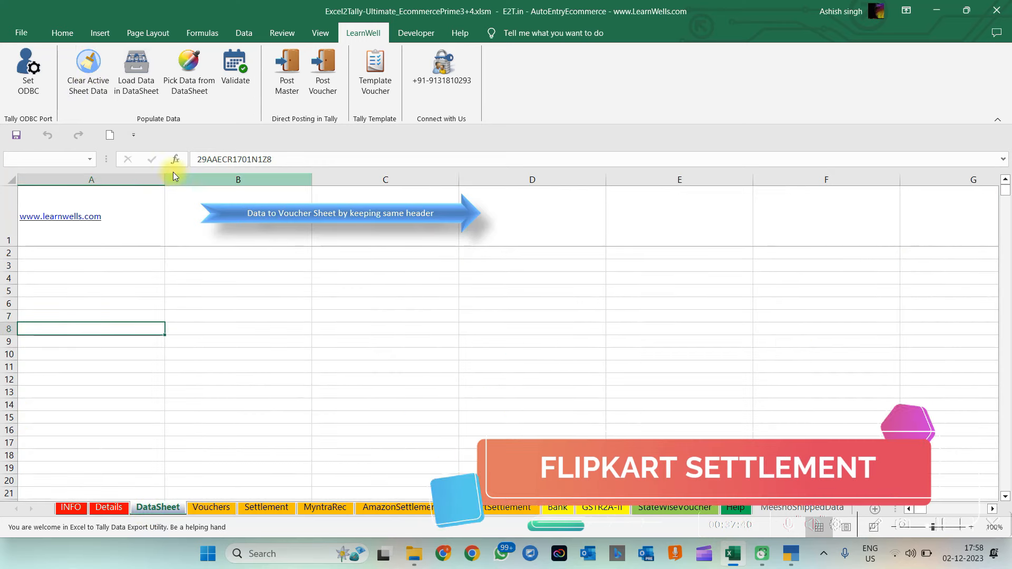
pyautogui.click(137, 80)
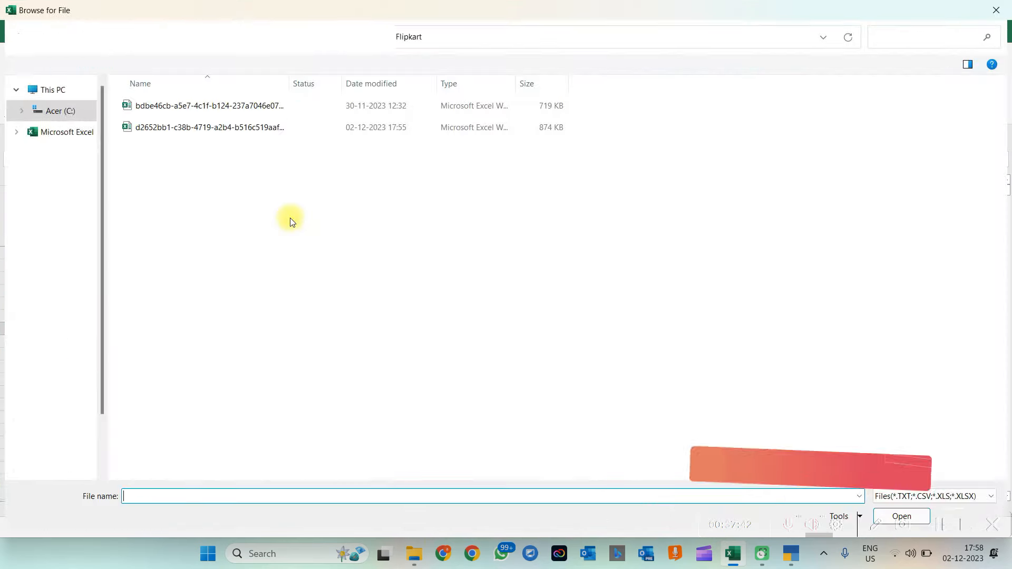
# Open the Flipkart settlement report bdbe46cb-a5e7-4c1f-b124-237a7046e07b_1696672725000.xlsx, look through its Orders, MP Fee Rebate, Storage_Recall, Ads and GST_Details sheets, and close it.
pyautogui.click(227, 111)
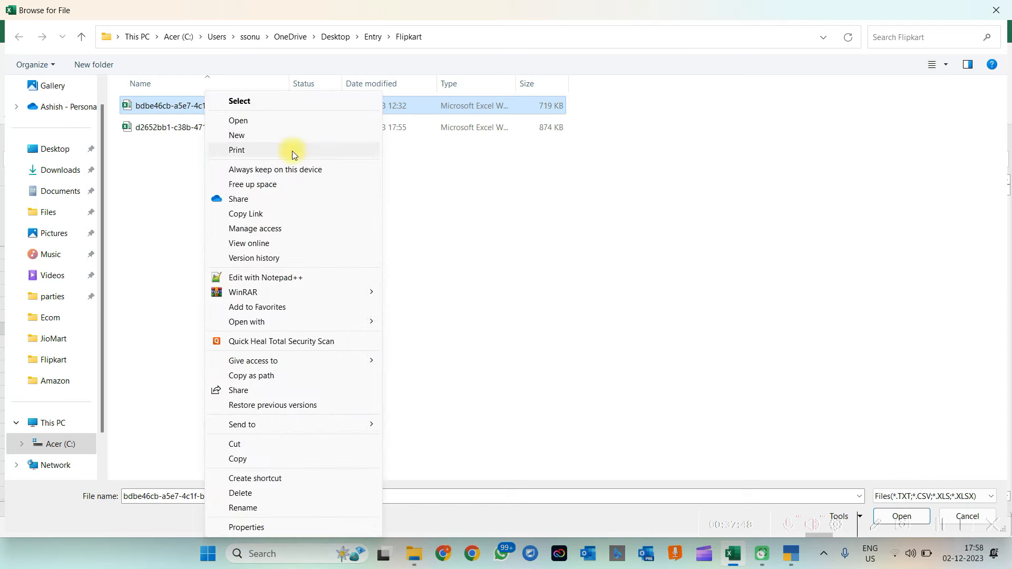
pyautogui.click(253, 121)
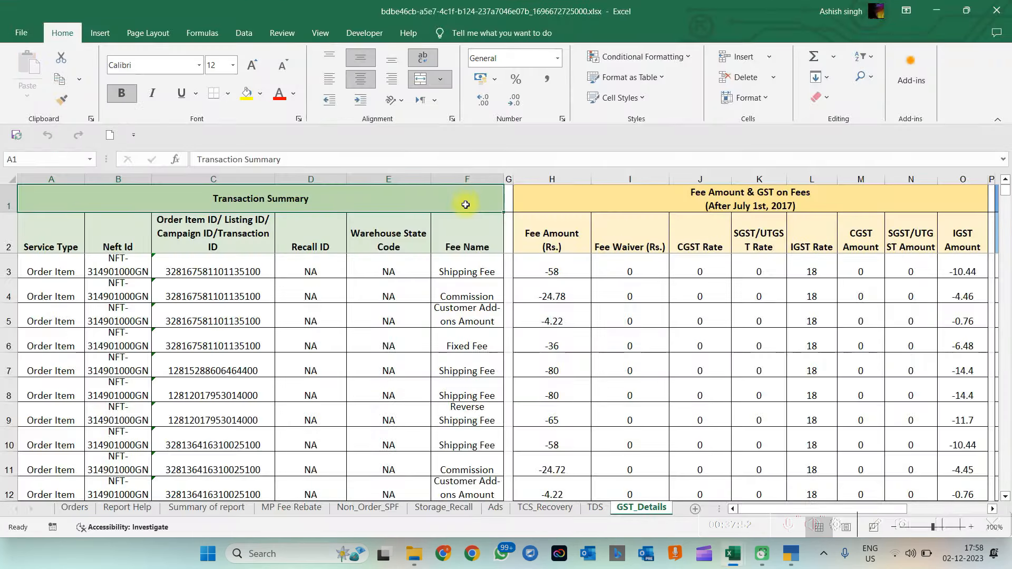
pyautogui.click(79, 508)
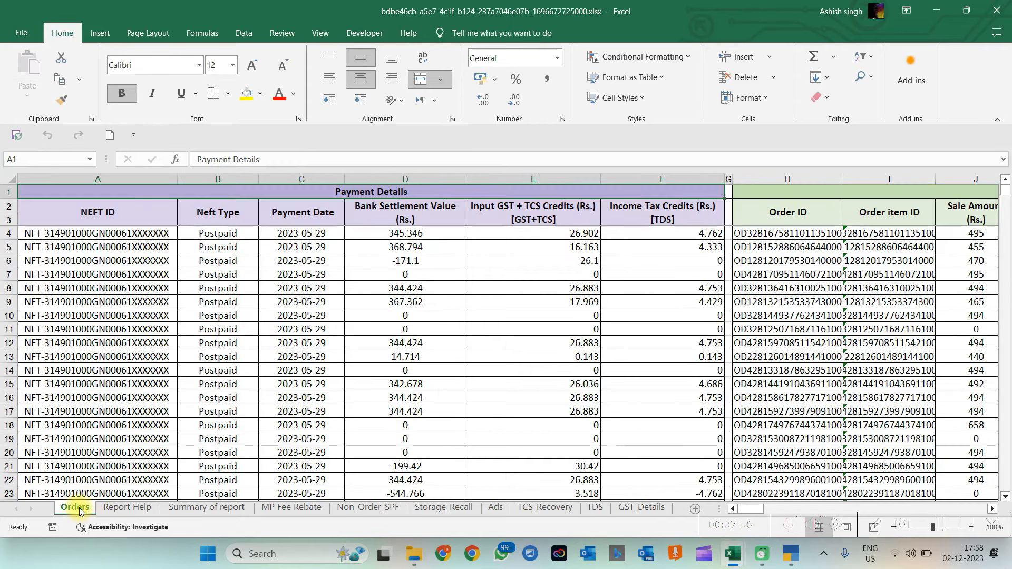
pyautogui.click(274, 509)
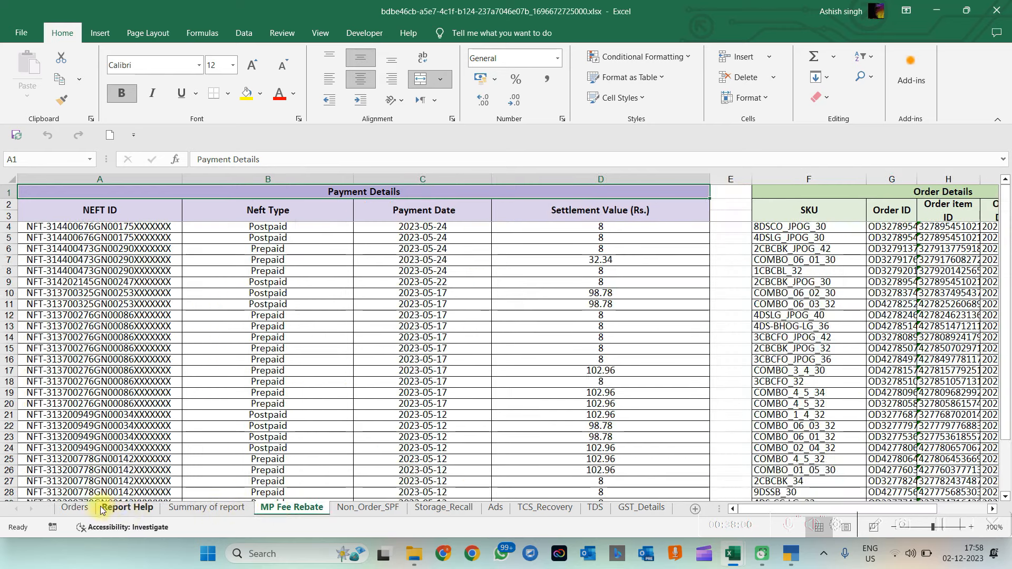
pyautogui.click(84, 509)
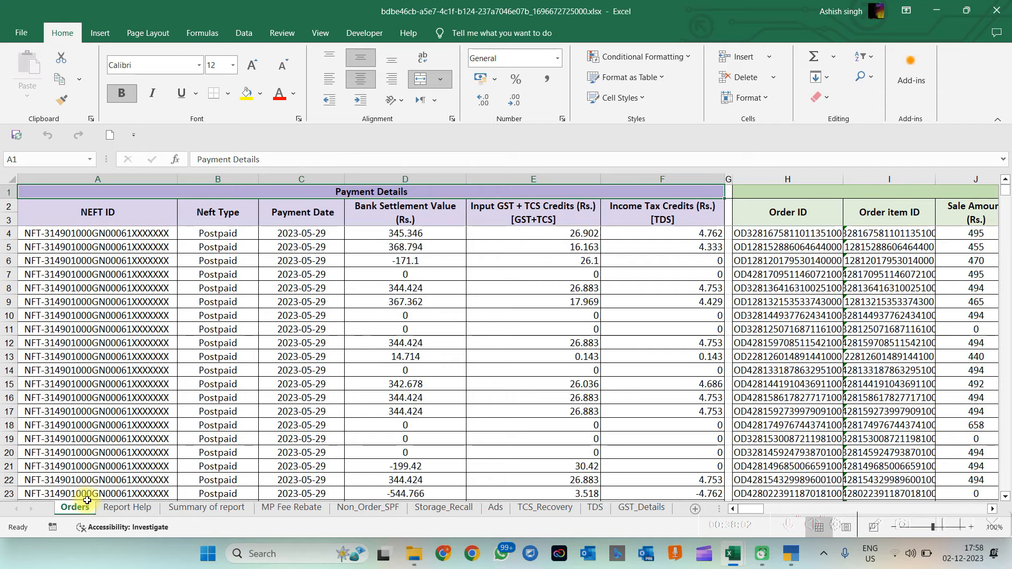
pyautogui.click(284, 509)
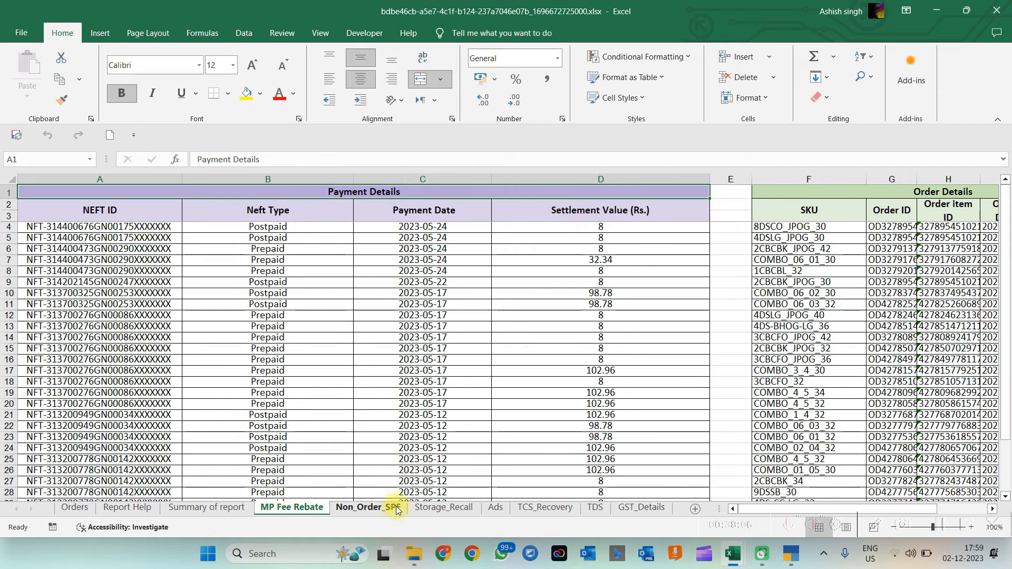
pyautogui.click(490, 509)
pyautogui.click(444, 509)
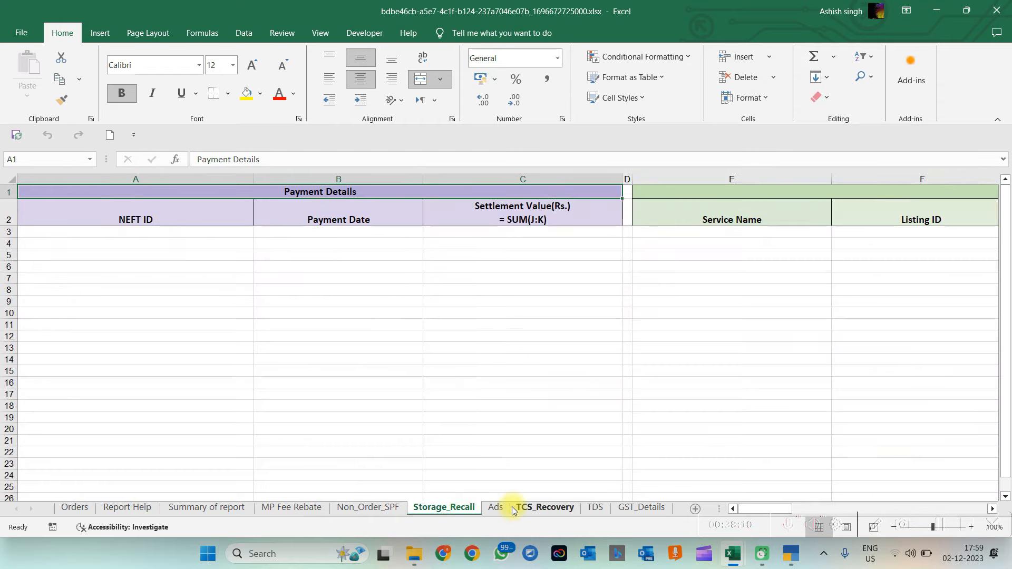
pyautogui.click(495, 509)
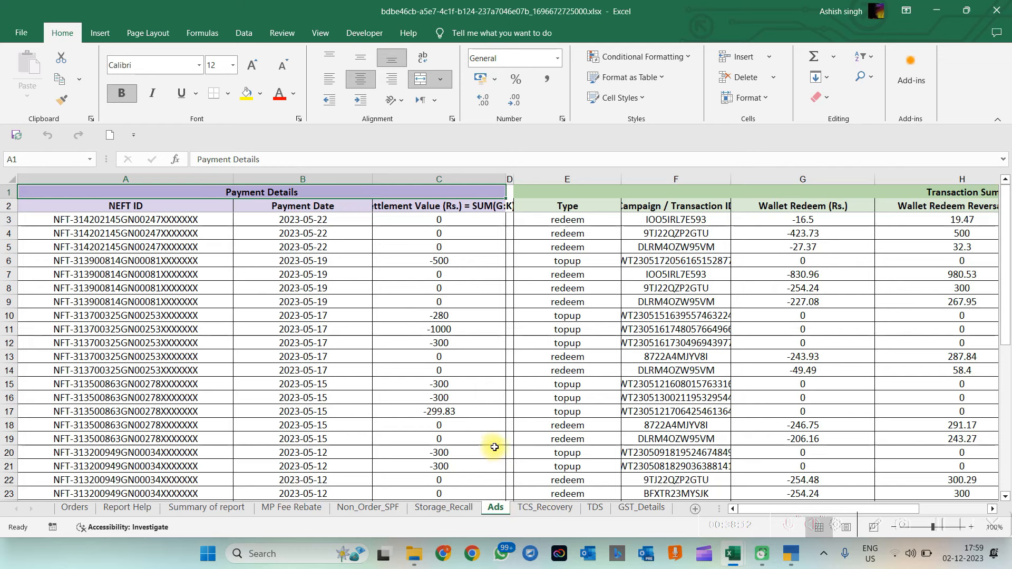
pyautogui.click(620, 508)
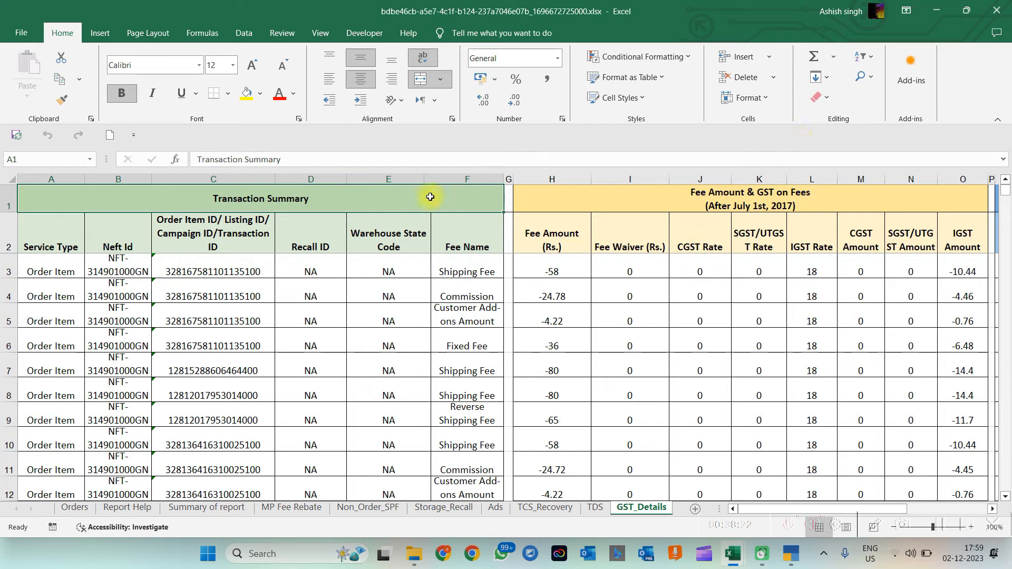
pyautogui.click(74, 507)
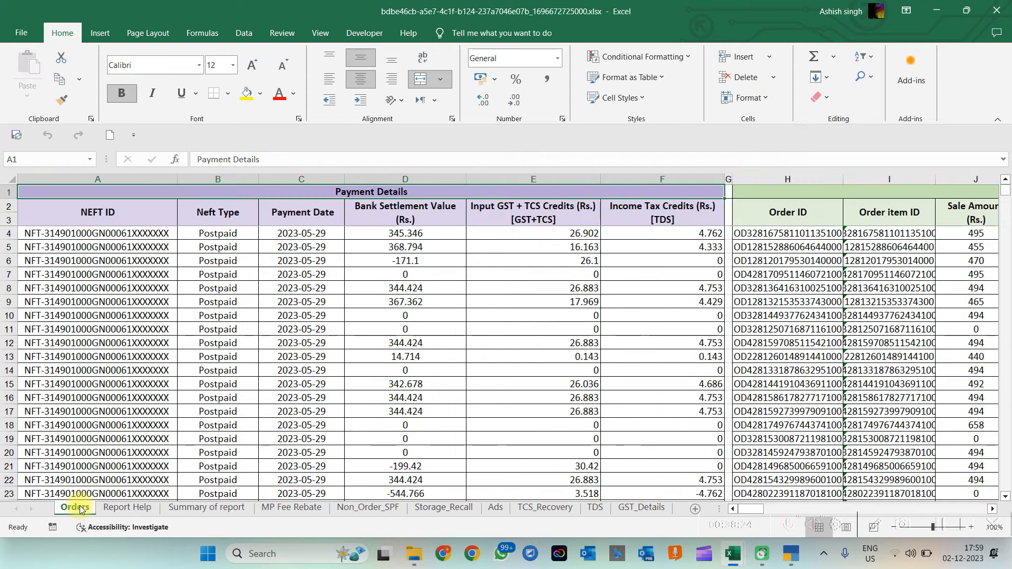
pyautogui.click(568, 261)
pyautogui.click(998, 10)
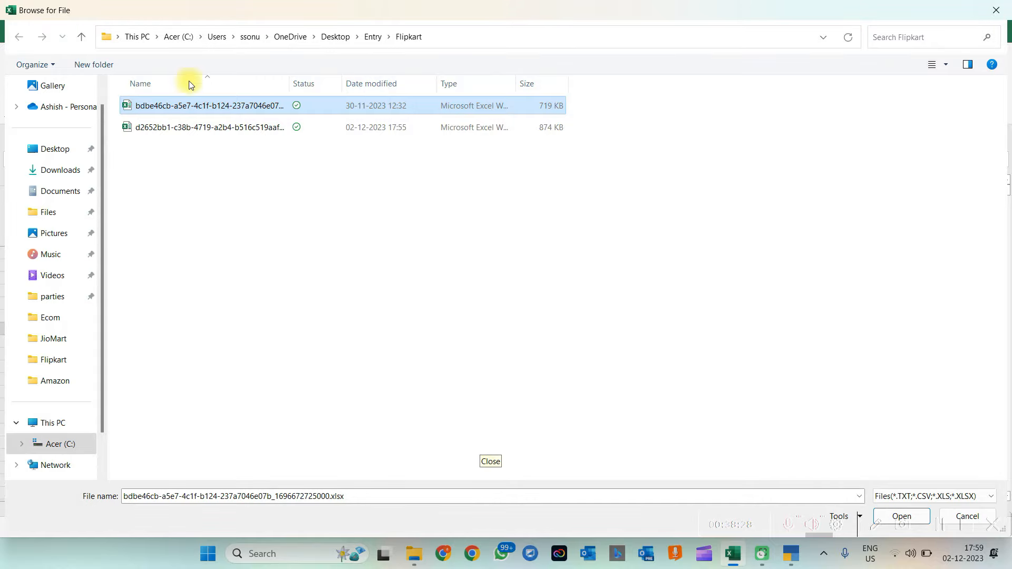
# Load bdbe46cb-a5e7-4c1f-b124-237a7046e07b_1696672725000.xlsx into the DataSheet without keeping the clipboard data.
pyautogui.doubleClick(159, 107)
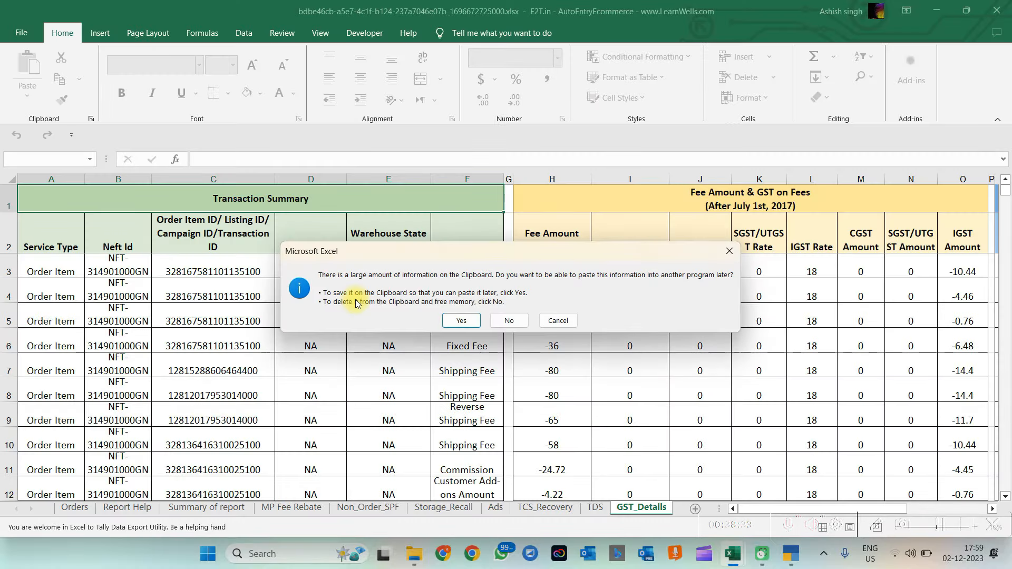
pyautogui.click(507, 321)
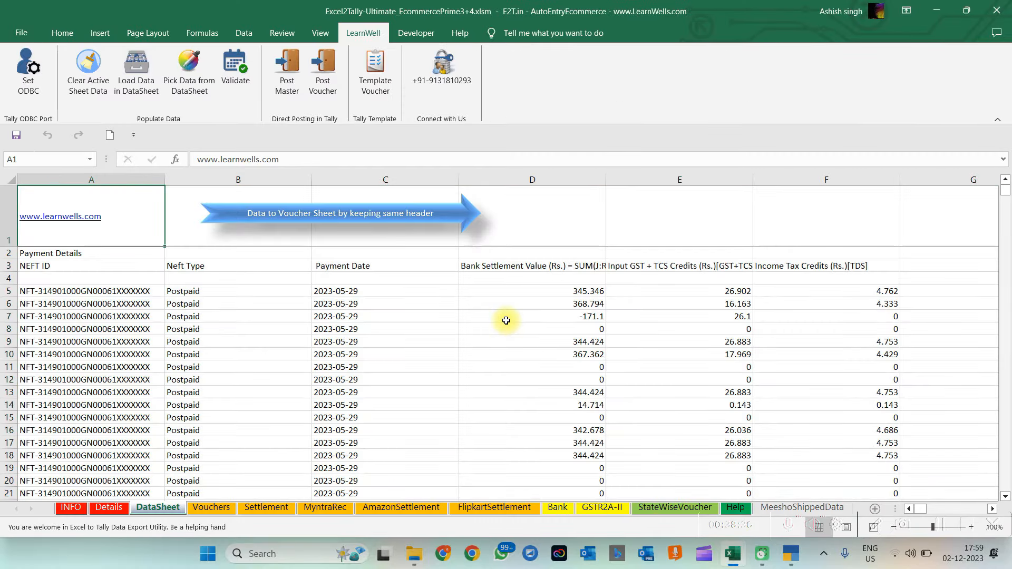
pyautogui.click(506, 321)
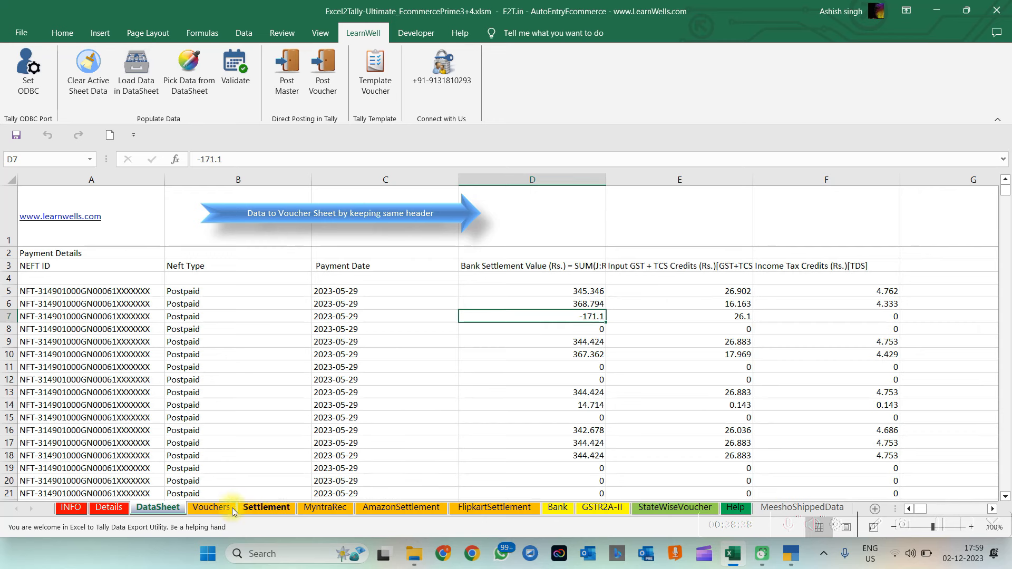
# Fill the FlipkartSettlement sheet with the data from the DataSheet and validate it.
pyautogui.click(493, 507)
pyautogui.click(382, 390)
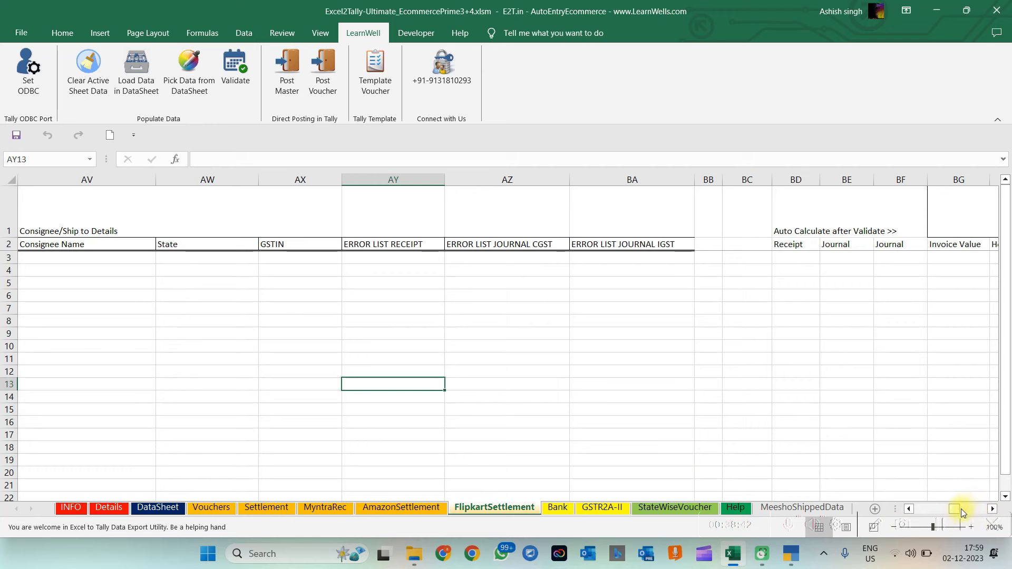
pyautogui.moveTo(959, 510); pyautogui.dragTo(779, 497)
pyautogui.click(383, 378)
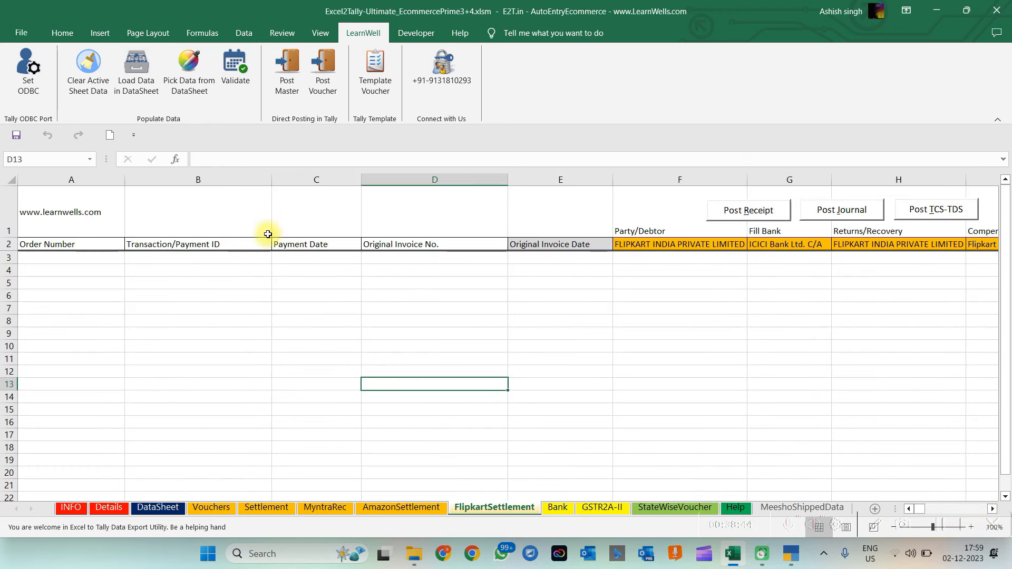
pyautogui.click(188, 79)
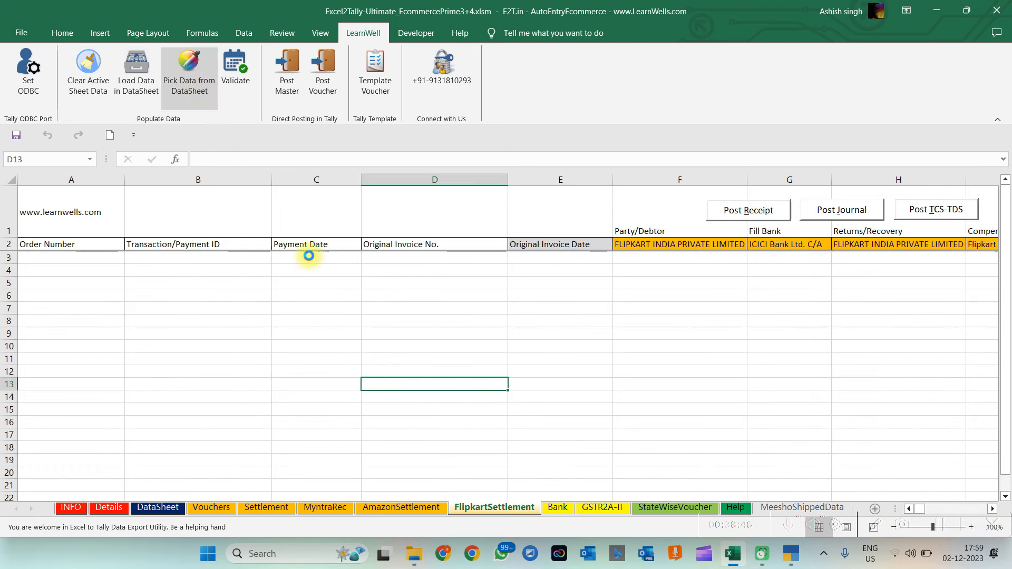
pyautogui.click(266, 321)
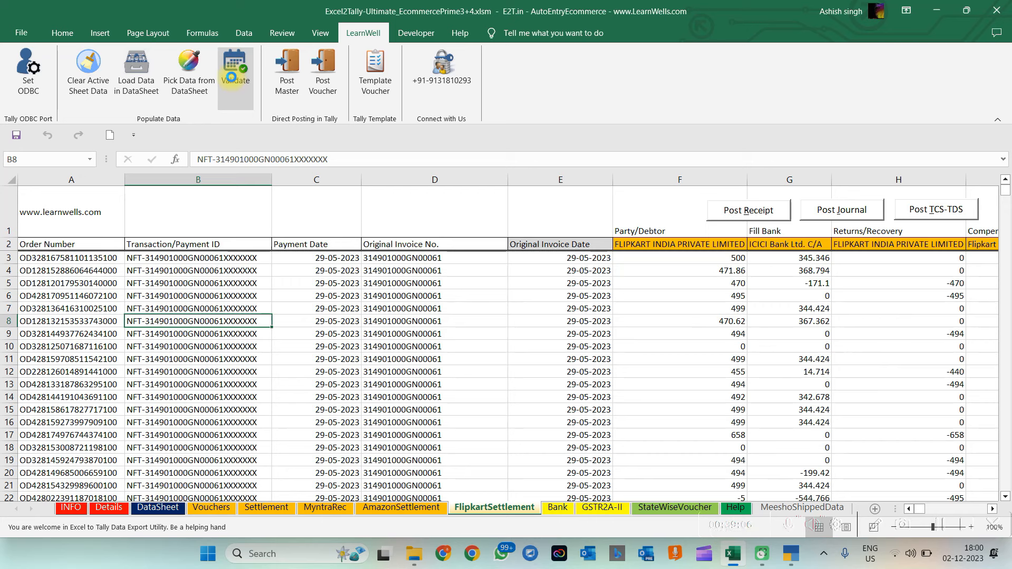
pyautogui.click(231, 77)
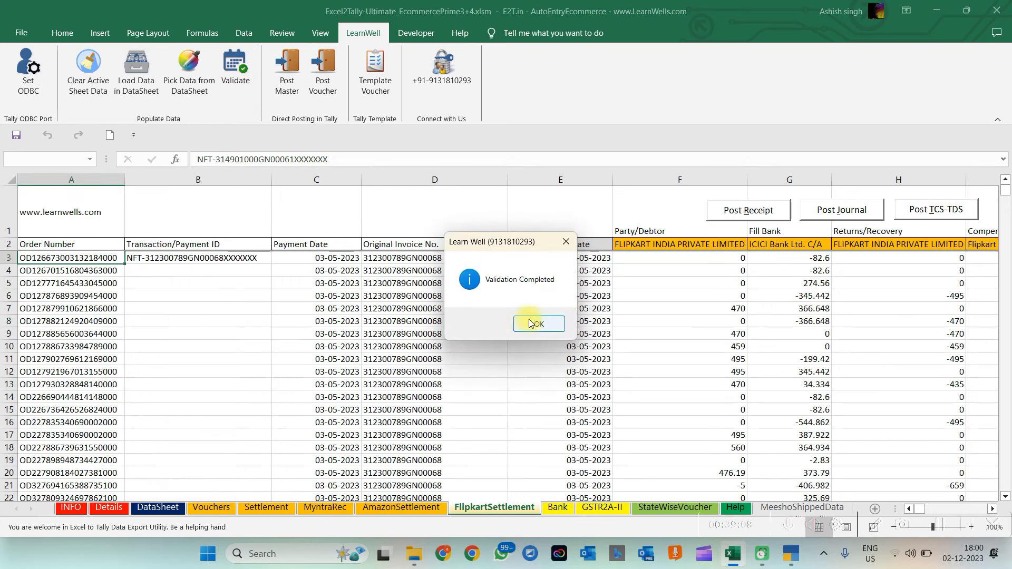
# Finish the validation and try to post the masters from the FlipkartSettlement sheet directly to Tally.
pyautogui.click(531, 323)
pyautogui.click(287, 68)
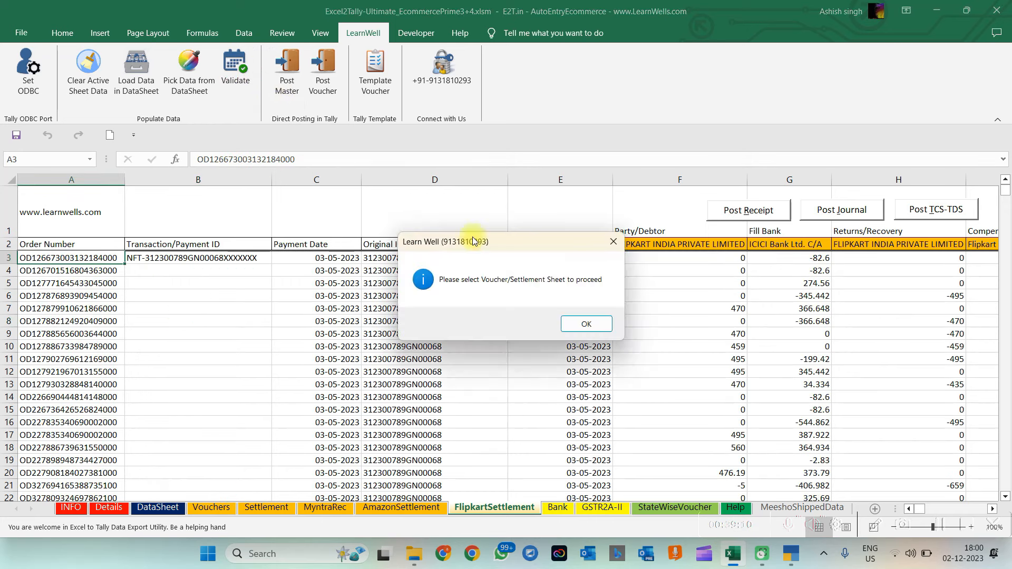
pyautogui.click(586, 324)
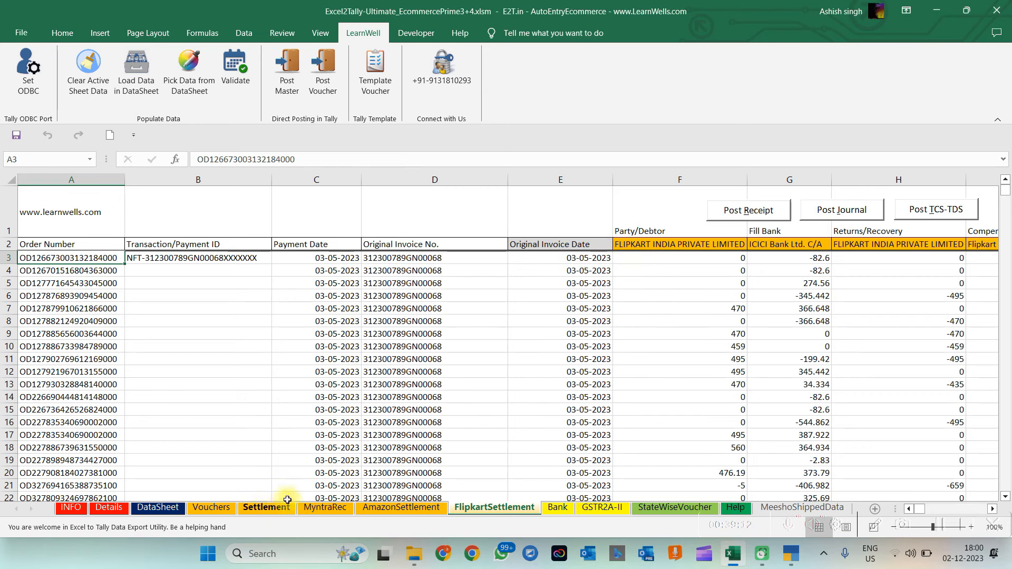
# Post the FlipkartSettlement vouchers (receipt, Journal IGST and Journal CGST) to Tally without saving the XML files.
pyautogui.click(425, 314)
pyautogui.click(326, 66)
pyautogui.click(531, 322)
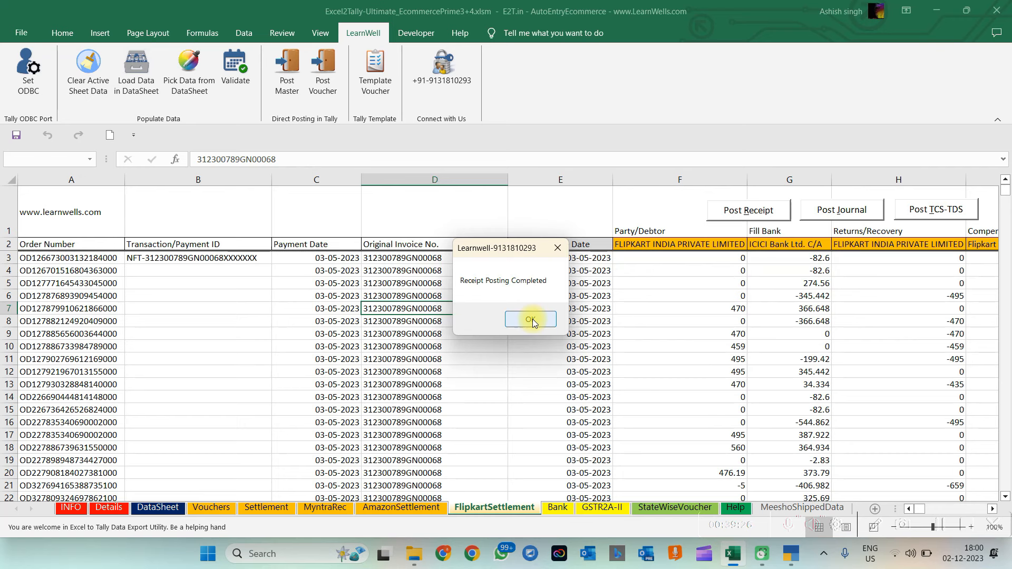
pyautogui.click(532, 321)
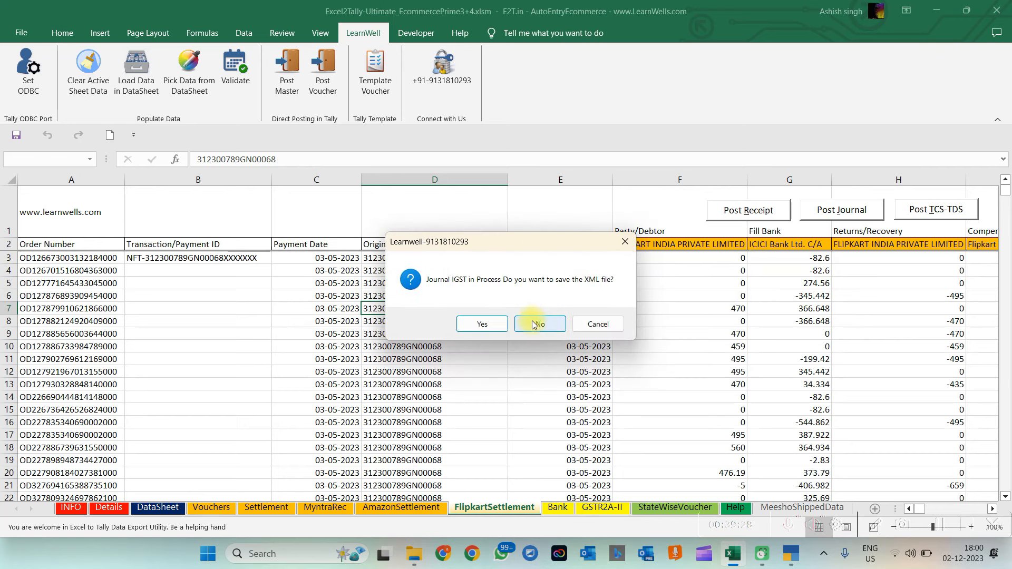
pyautogui.click(535, 326)
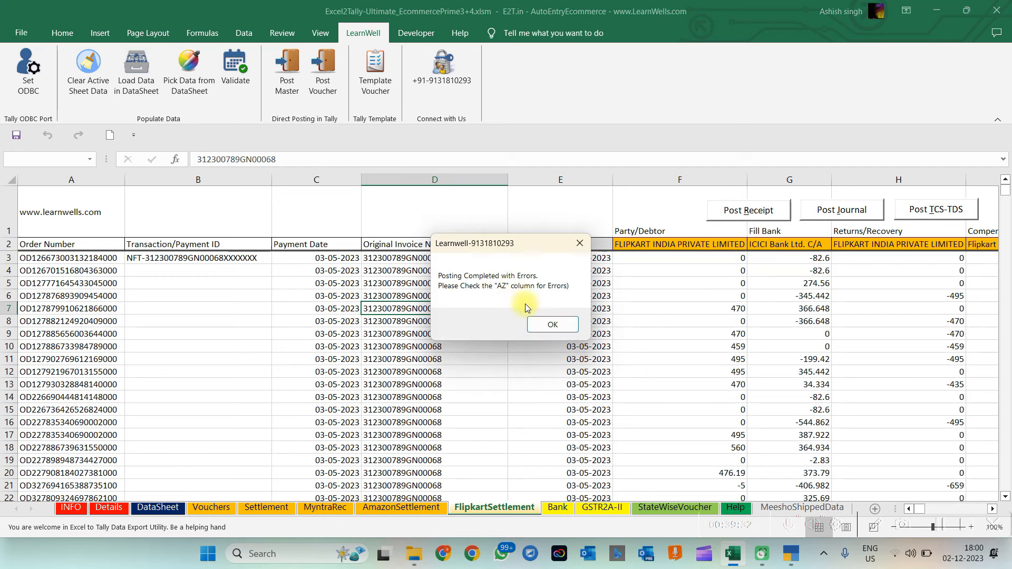
pyautogui.click(547, 330)
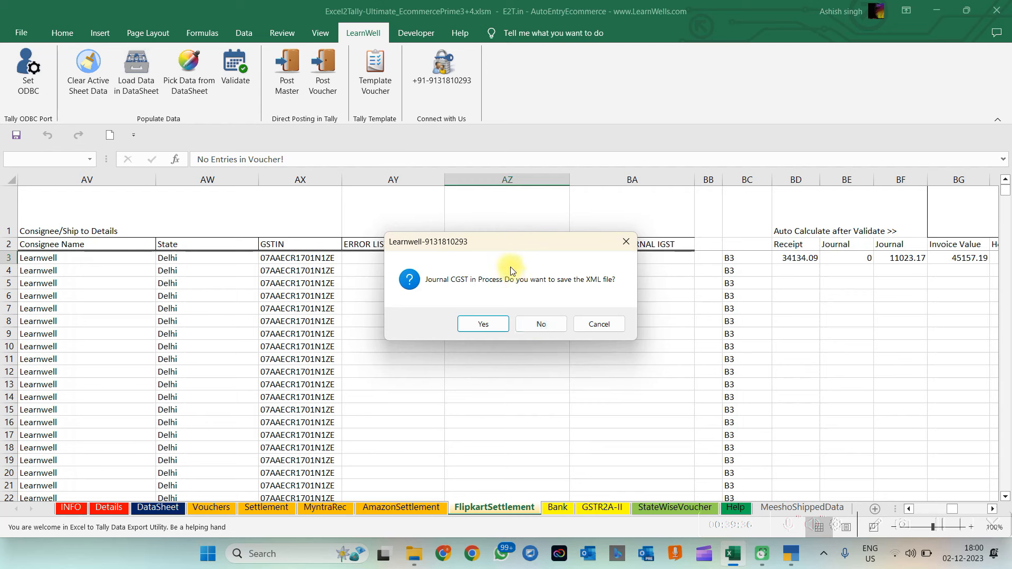
pyautogui.click(540, 321)
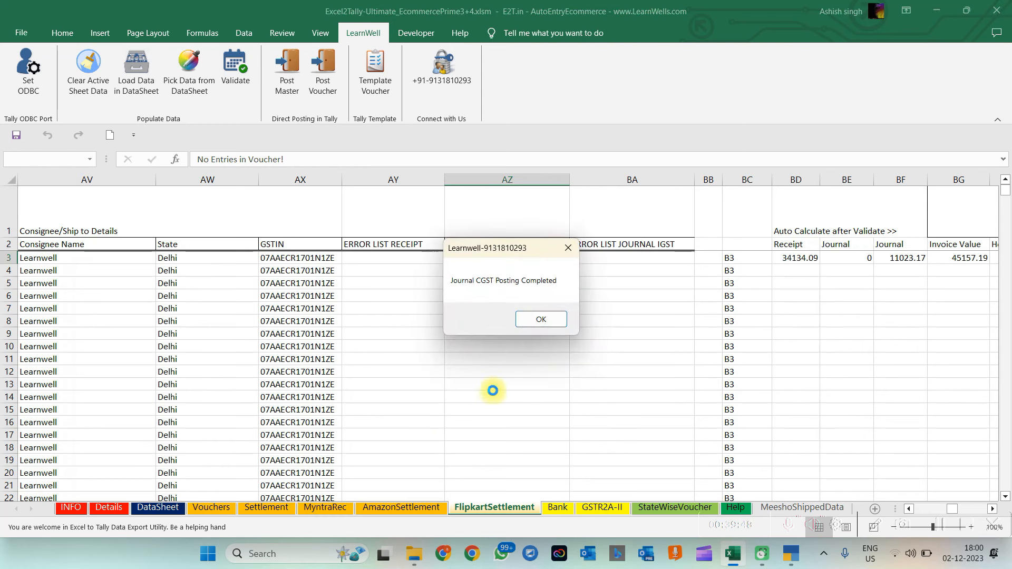
pyautogui.click(534, 321)
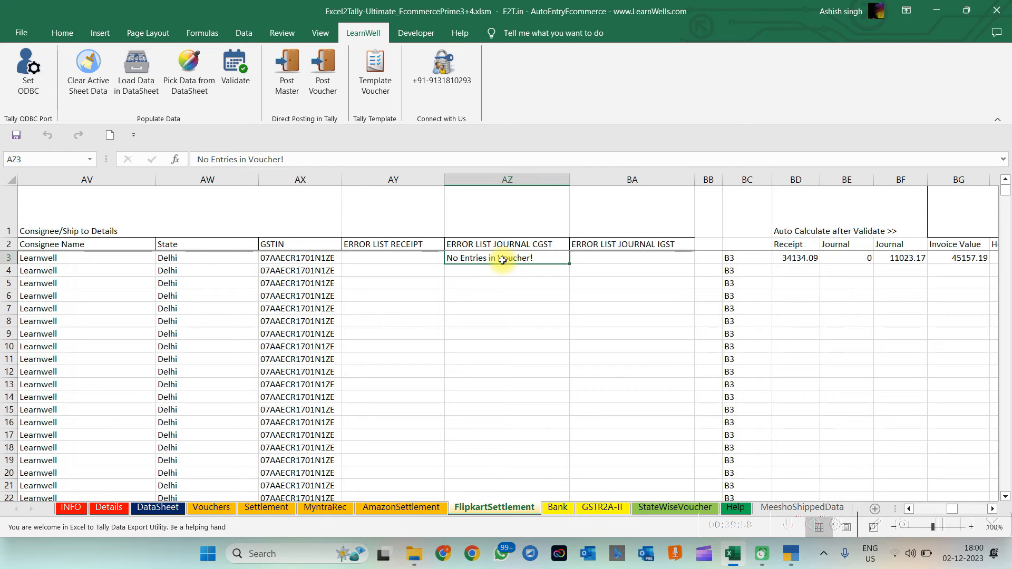
# Look across row 3 of the FlipkartSettlement sheet from the journal CGST error list back to the Order Number column.
pyautogui.press('Left')
pyautogui.press('Left')
pyautogui.press('Left')
pyautogui.press('Left')
pyautogui.press('Left')
pyautogui.press('Left')
pyautogui.press('Left')
pyautogui.press('Left')
pyautogui.press('Left')
pyautogui.press('Left')
pyautogui.press('Left')
pyautogui.press('Left')
pyautogui.press('Left')
pyautogui.press('Left')
pyautogui.press('Left')
pyautogui.press('Left')
pyautogui.press('Left')
pyautogui.press('Left')
pyautogui.press('Left')
pyautogui.press('Left')
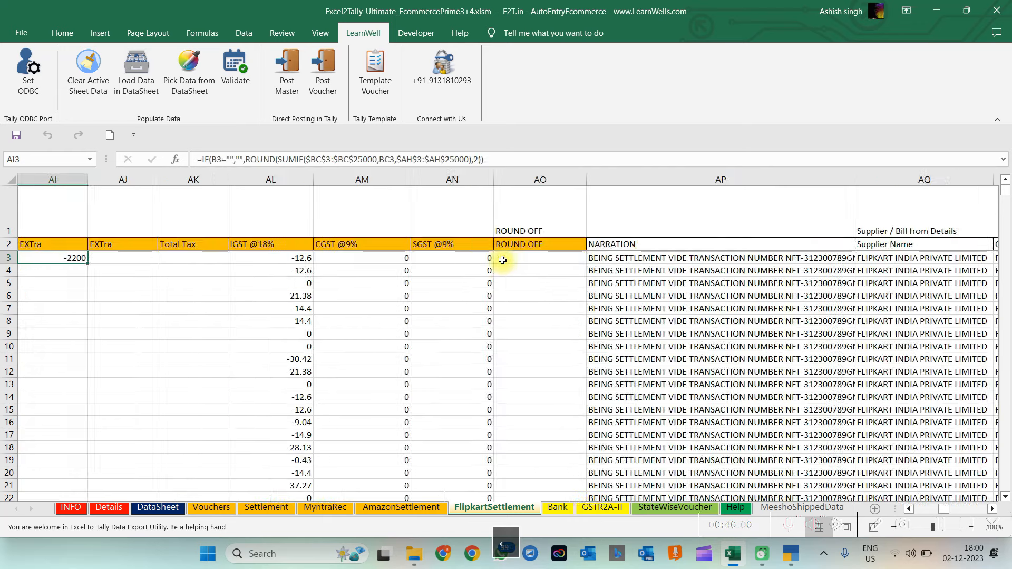
pyautogui.press('Left')
pyautogui.press('Left')
pyautogui.press('Left')
pyautogui.press('Left')
pyautogui.press('Left')
pyautogui.press('Left')
pyautogui.press('Left')
pyautogui.press('Left')
pyautogui.press('Left')
pyautogui.press('Left')
pyautogui.press('Left')
pyautogui.press('Left')
pyautogui.press('Left')
pyautogui.press('Left')
pyautogui.press('Left')
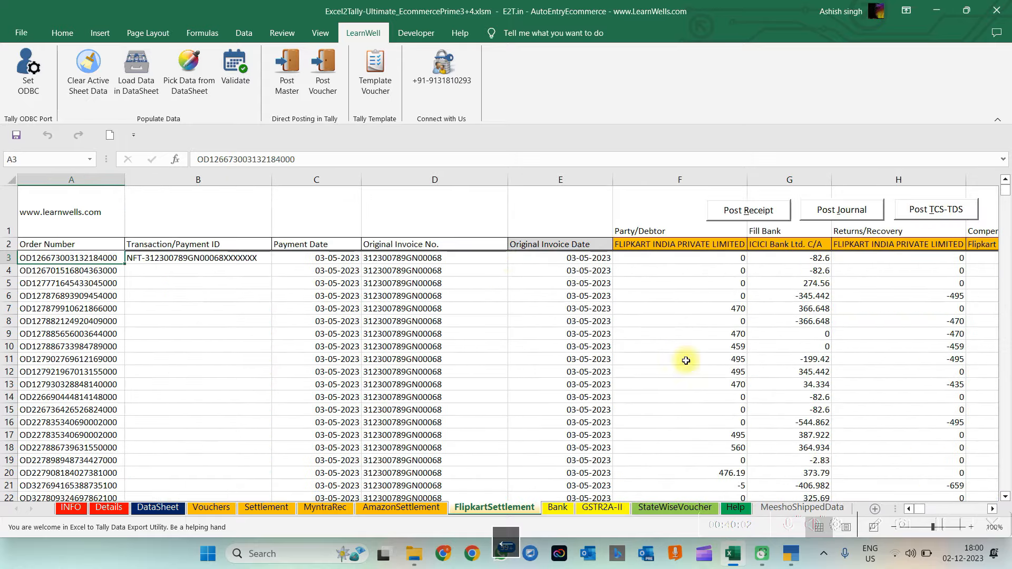
# Switch to TallyPrime and open the ledger vouchers of FLIPKART INDIA PRIVATE LIMITED.
pyautogui.click(793, 554)
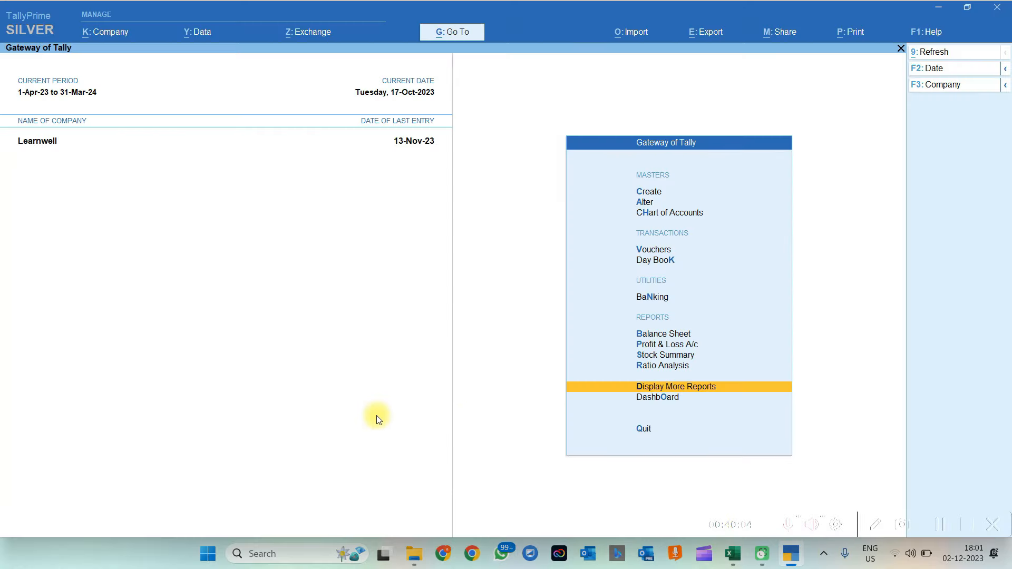
pyautogui.write('dalFli')
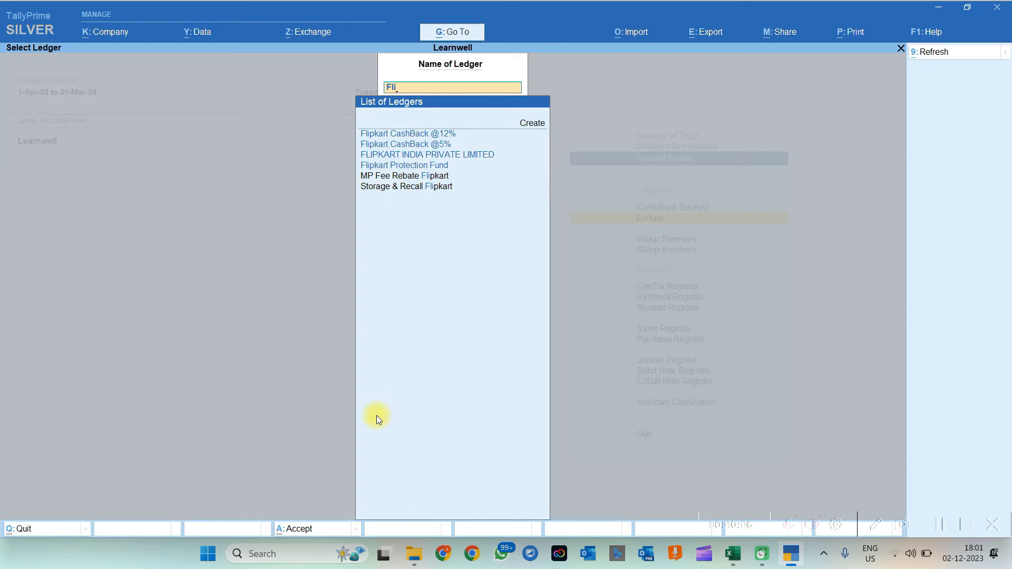
pyautogui.press('Down')
pyautogui.press('Down')
pyautogui.press('Return')
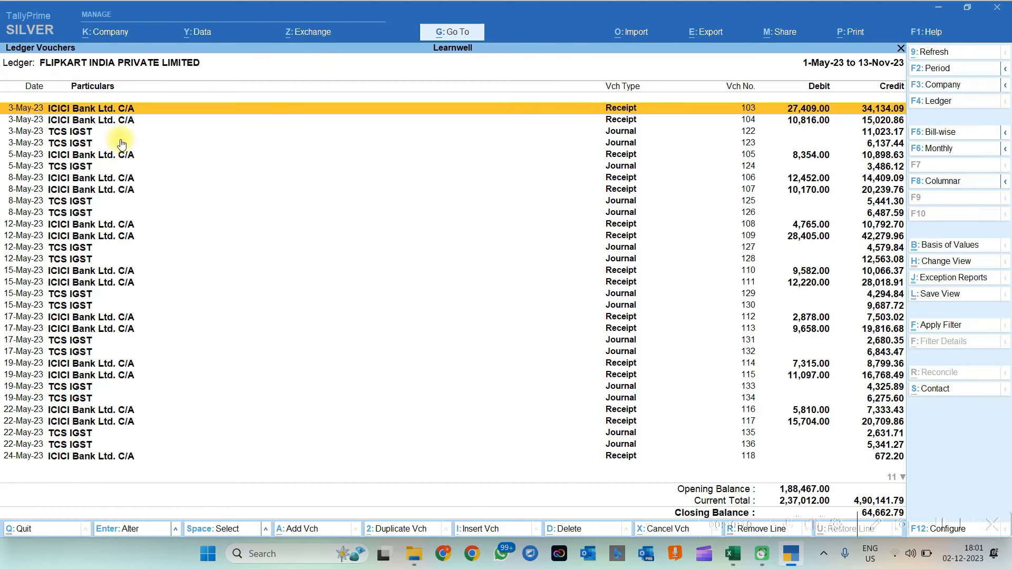
# Review the ledger lines and bill references of receipt voucher 103 dated 3-May-23, and leave it without saving.
pyautogui.press('Return')
pyautogui.click(92, 137)
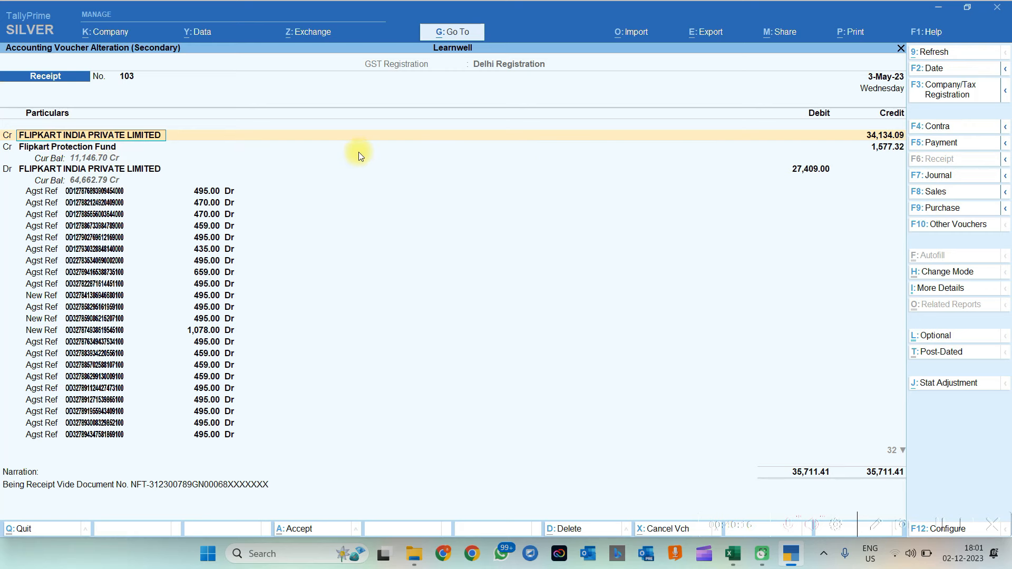
pyautogui.click(56, 174)
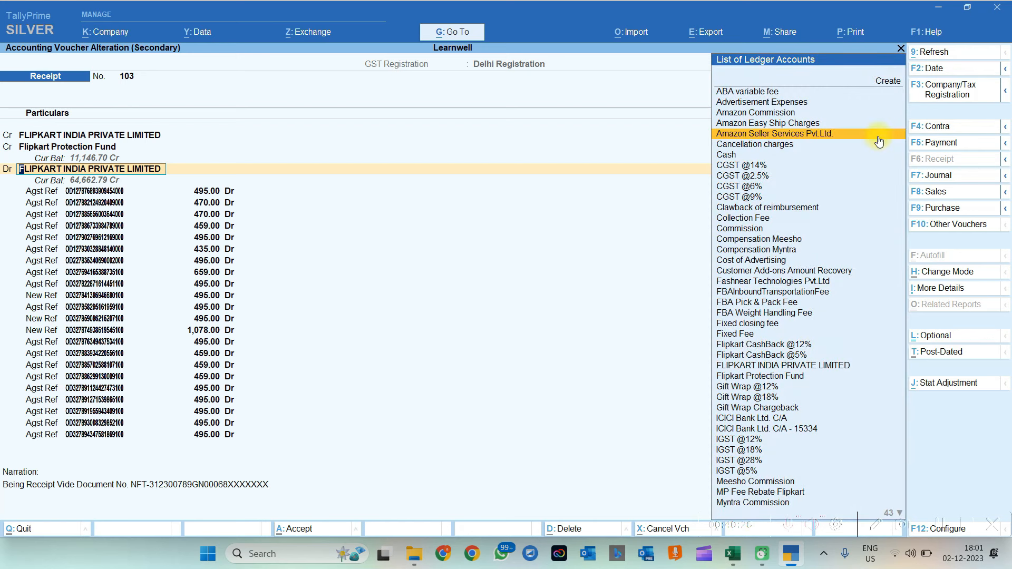
pyautogui.click(124, 136)
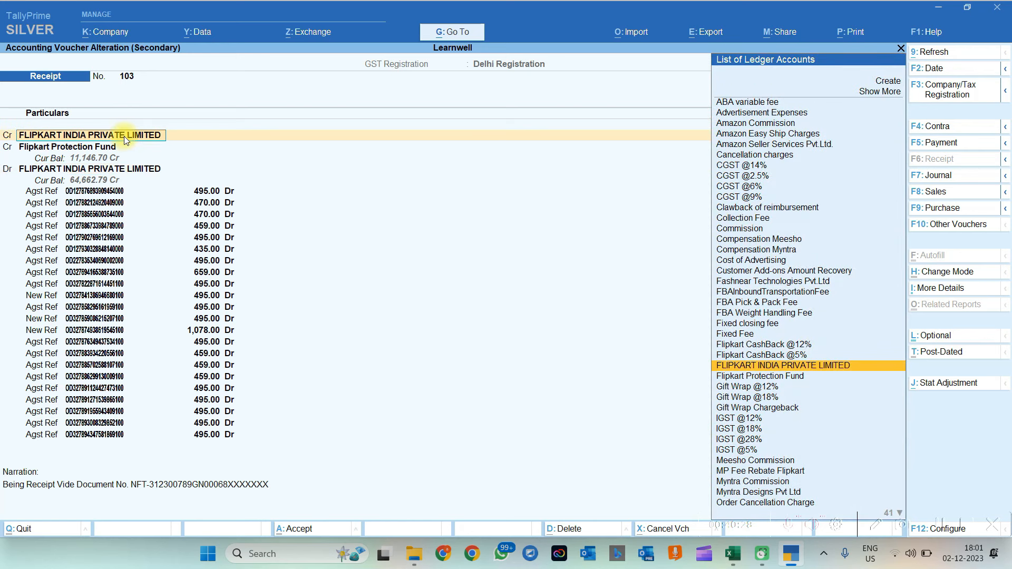
pyautogui.press('Return')
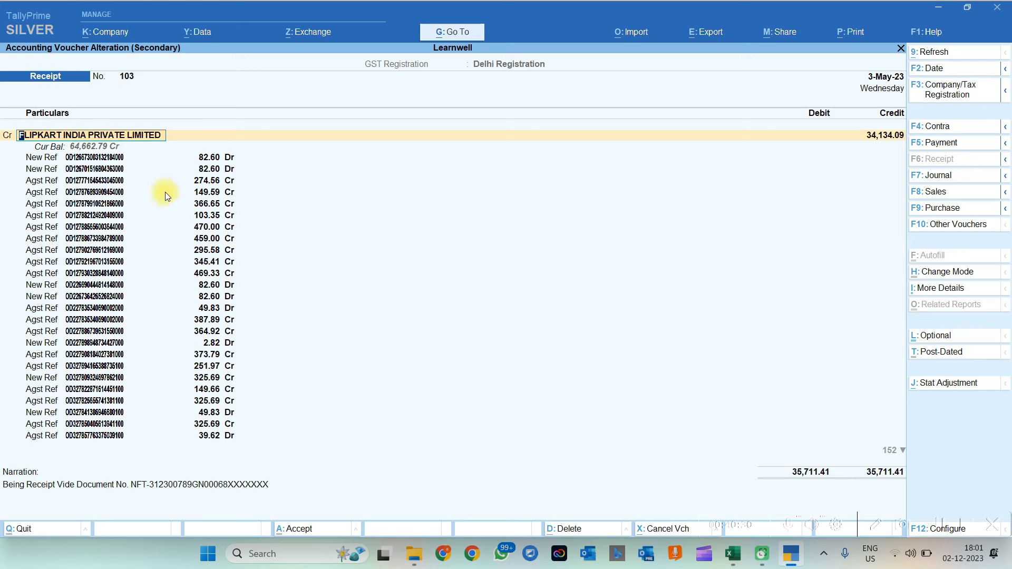
pyautogui.scroll(-10, 567, 212)
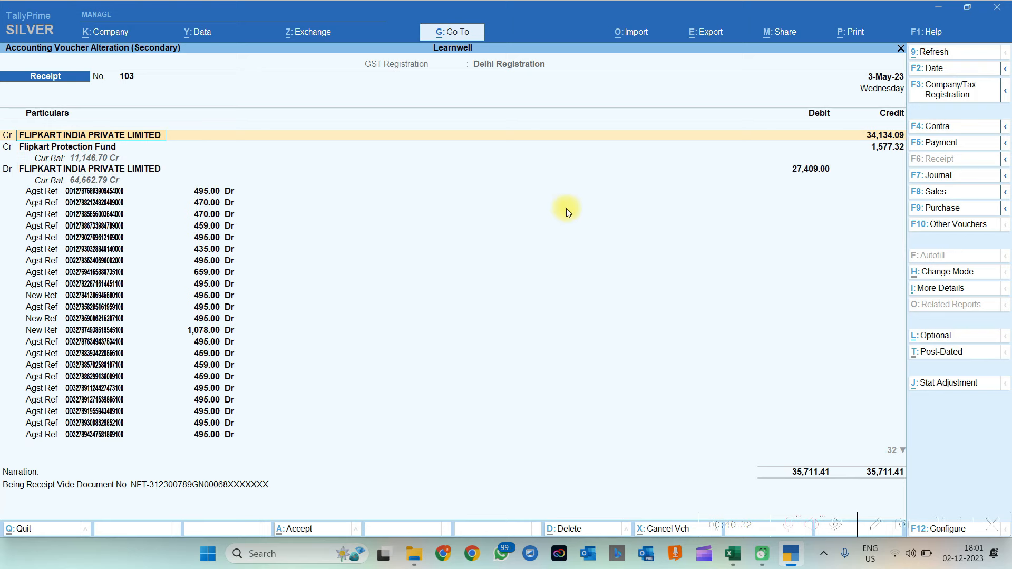
pyautogui.press('Escape')
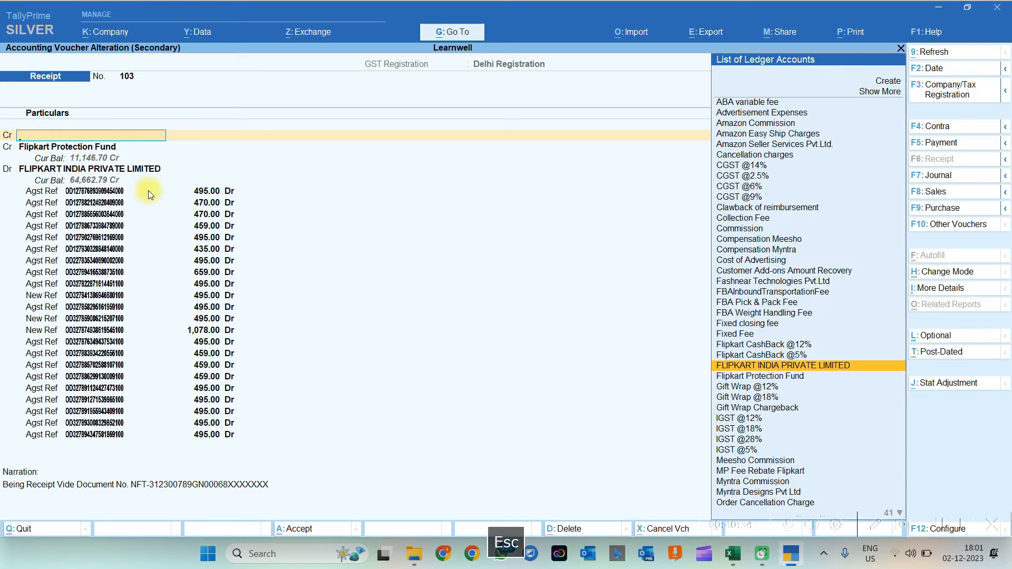
pyautogui.press('Escape')
pyautogui.press('Escape')
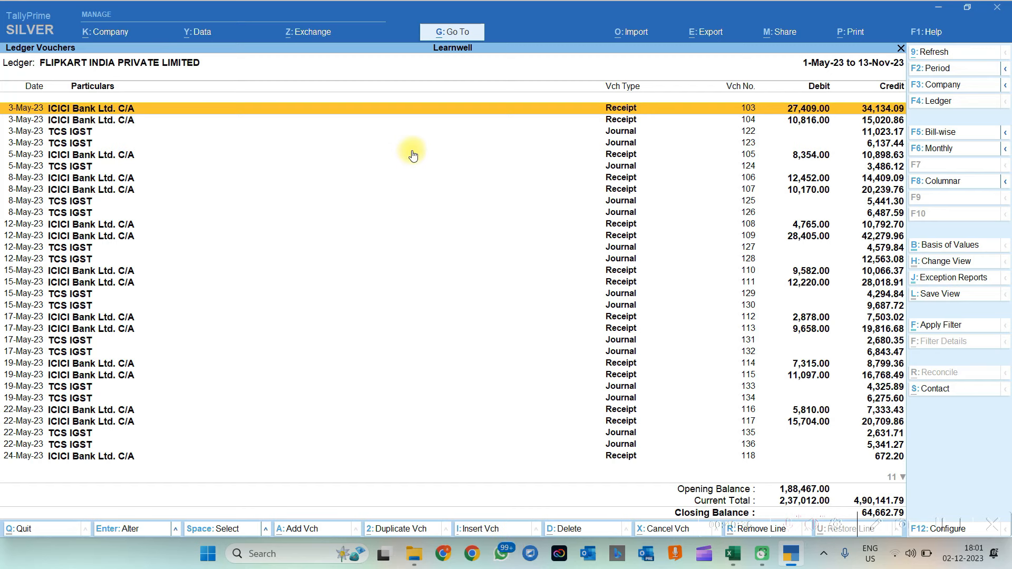
# Review the fee, tax and bill reference entries of journal voucher 122, leave it without saving and switch to the Excel2Tally workbook.
pyautogui.click(627, 133)
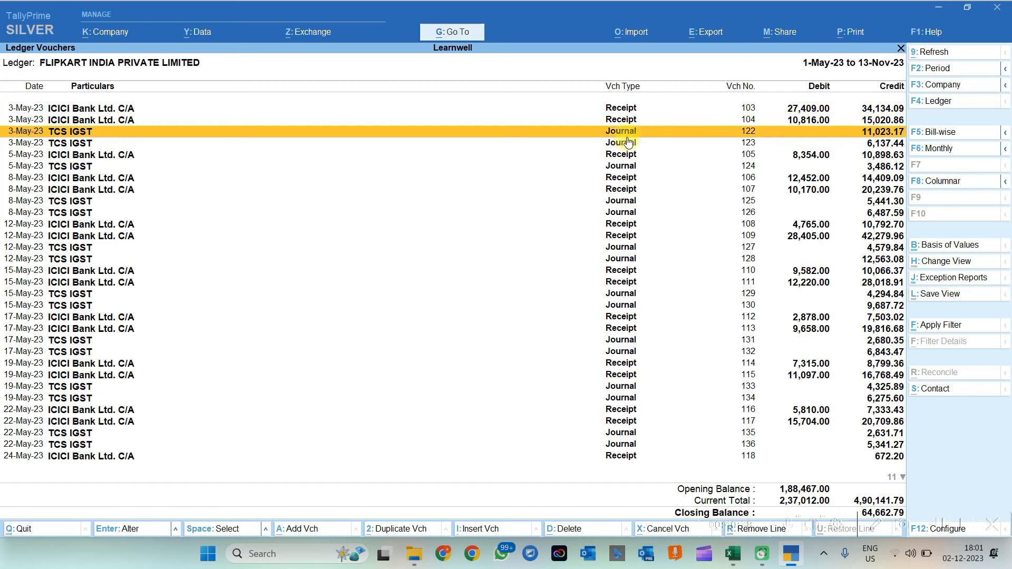
pyautogui.doubleClick(679, 141)
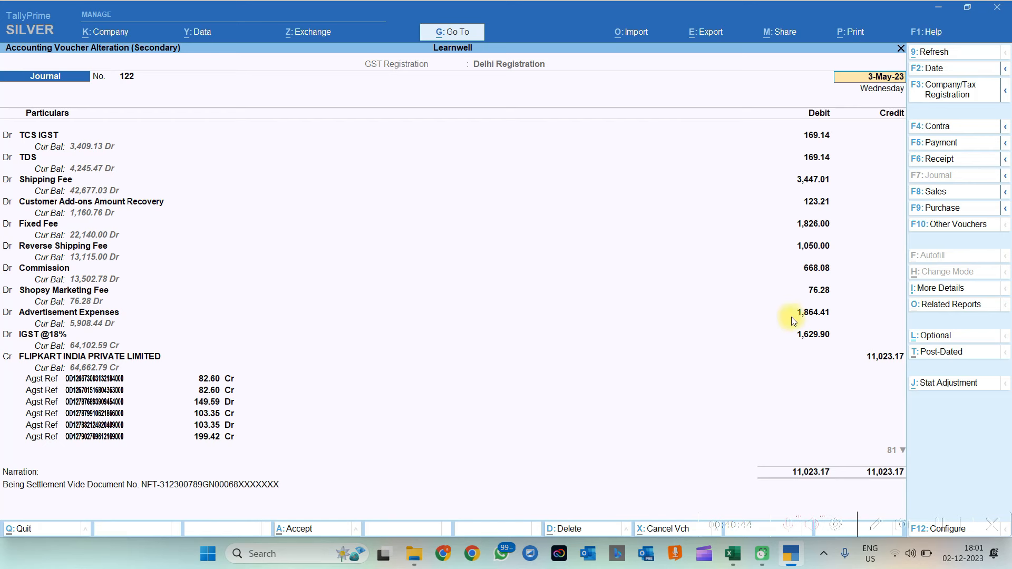
pyautogui.click(210, 403)
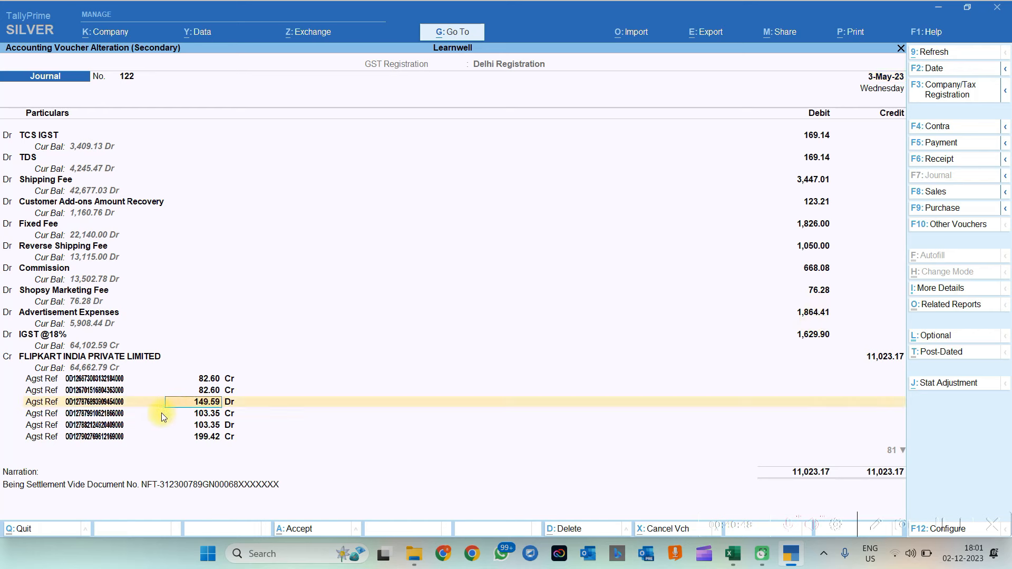
pyautogui.press('Escape')
pyautogui.press('Escape')
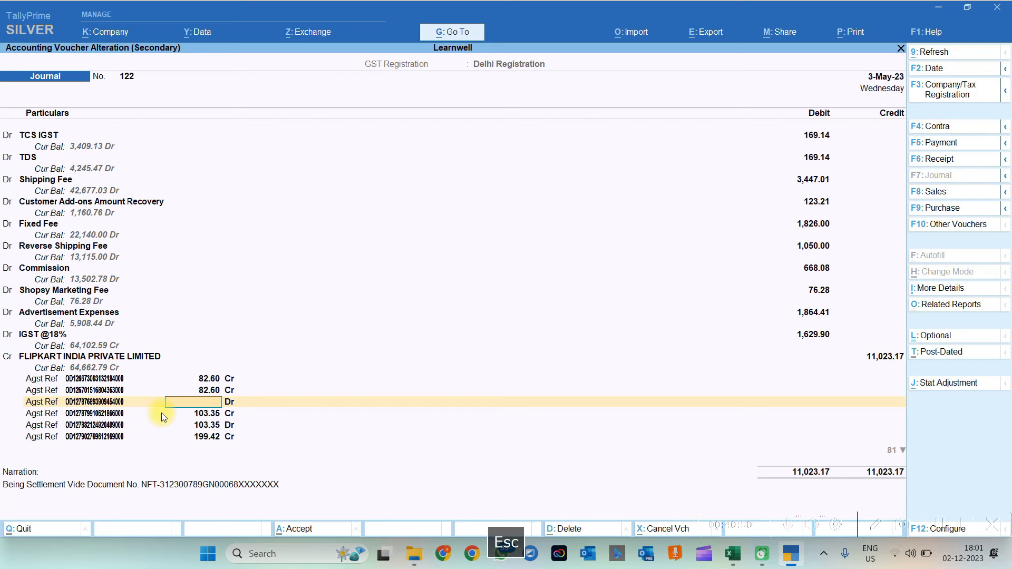
pyautogui.press('y')
pyautogui.click(733, 553)
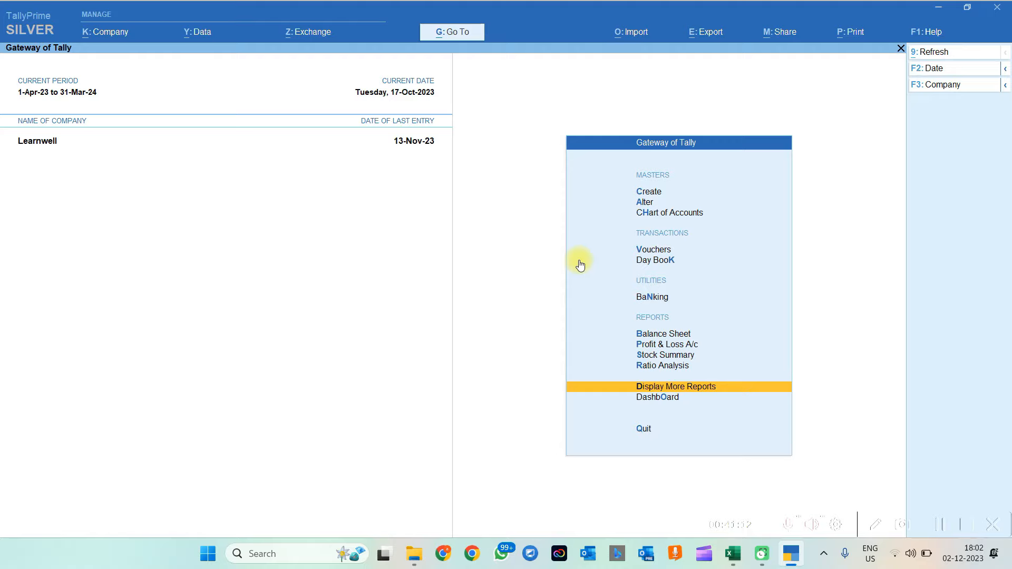
# In TallyPrime, open the GSTR-3B report from the GST reports.
pyautogui.press('Escape')
pyautogui.press('Escape')
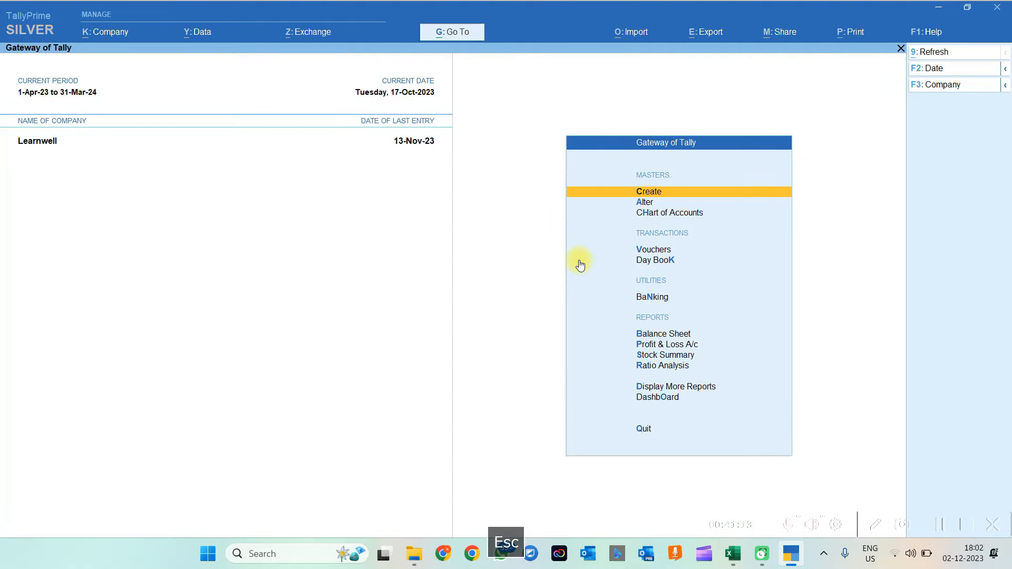
pyautogui.press('d')
pyautogui.press('o')
pyautogui.press('Down')
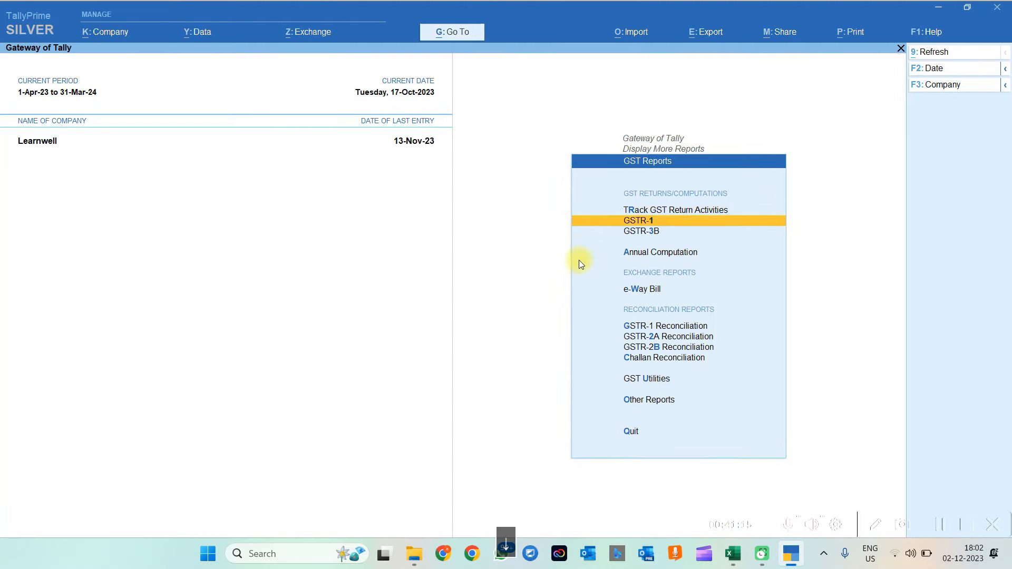
pyautogui.press('Down')
pyautogui.press('Return')
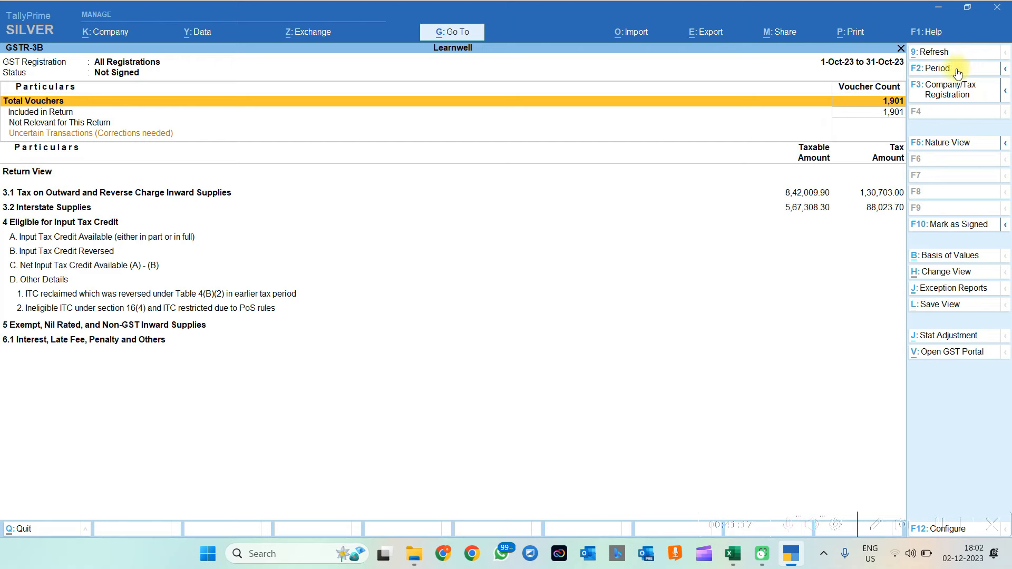
# Set the GSTR-3B report period to 1-Apr-23 through 31-May-23.
pyautogui.click(955, 69)
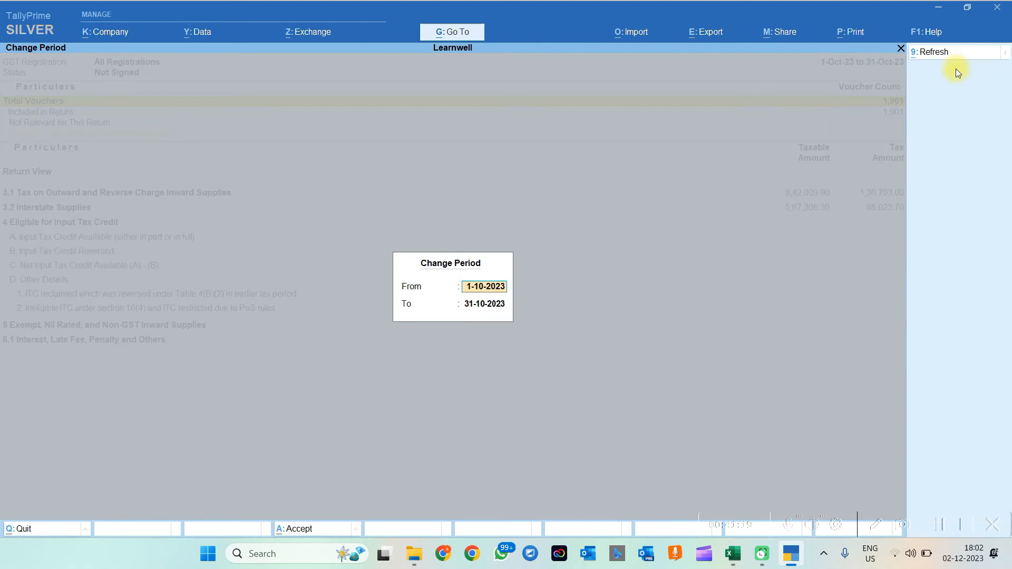
pyautogui.write('1.5')
pyautogui.press('BackSpace')
pyautogui.press('BackSpace')
pyautogui.press('BackSpace')
pyautogui.write('1')
pyautogui.write('.4')
pyautogui.press('Return')
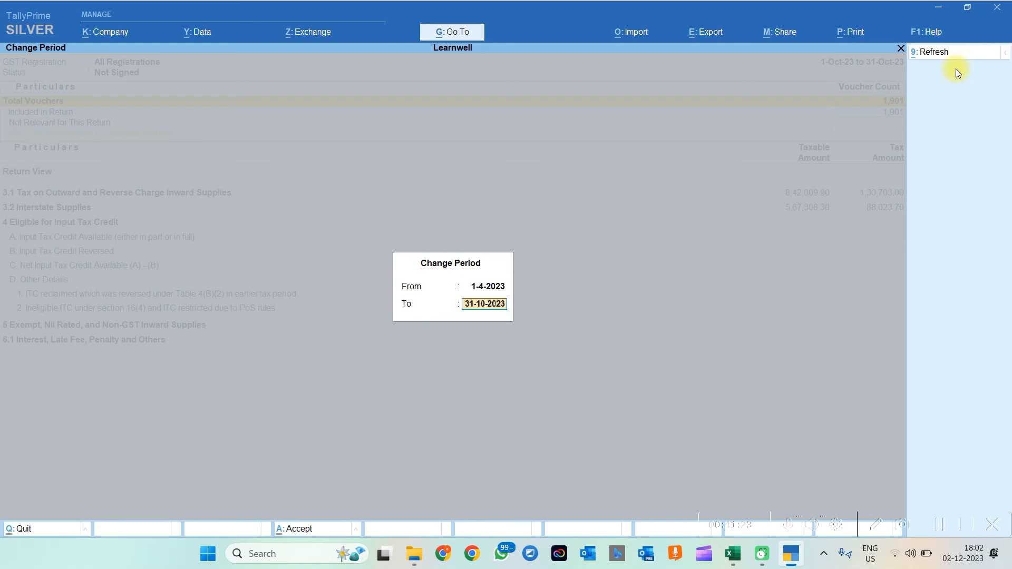
pyautogui.press('Return')
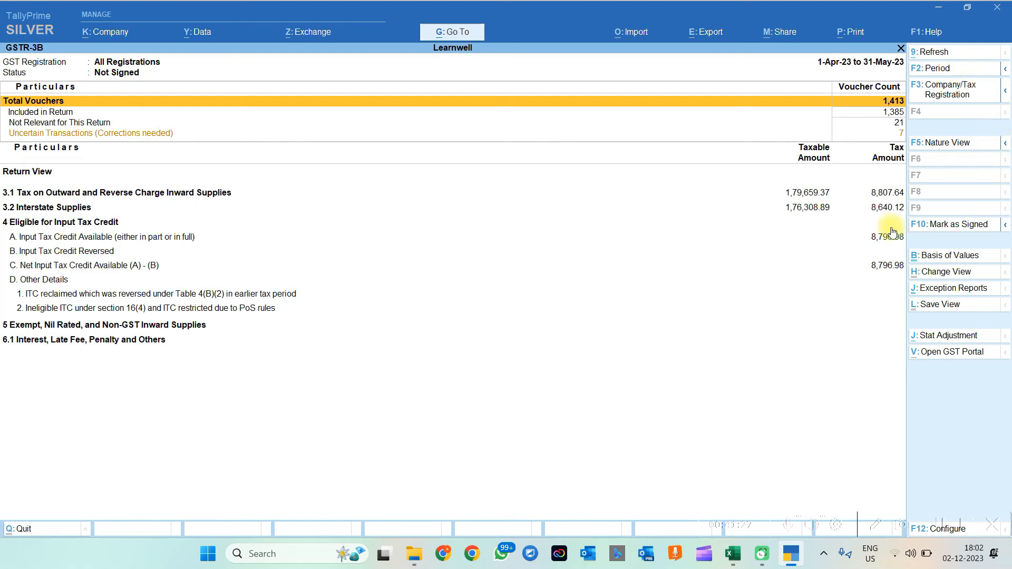
# Check the available input tax credit, and open the uncertain transactions with a mismatch between expected and modified tax amount.
pyautogui.click(871, 236)
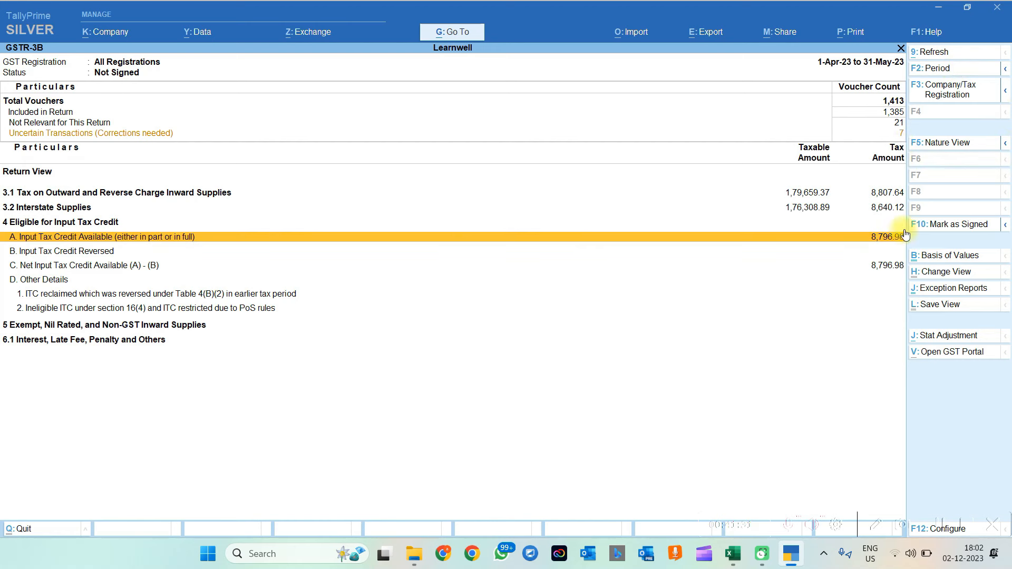
pyautogui.click(896, 136)
pyautogui.click(896, 134)
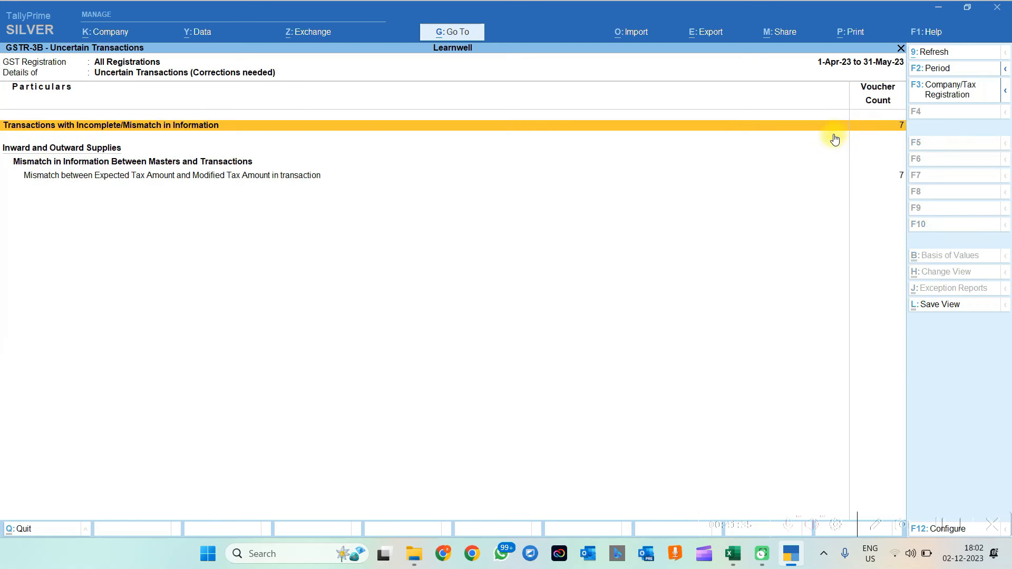
pyautogui.click(205, 176)
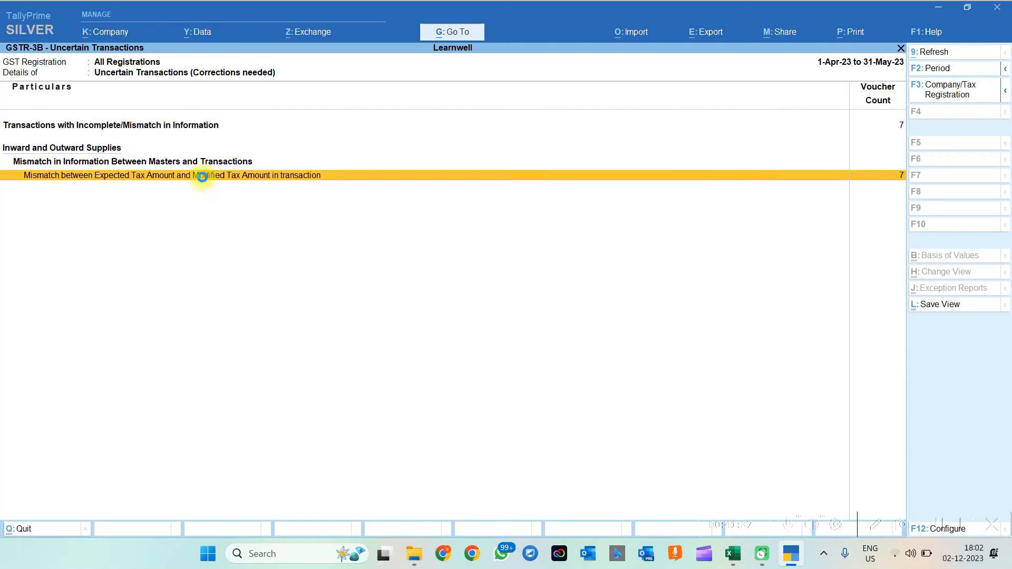
pyautogui.click(205, 176)
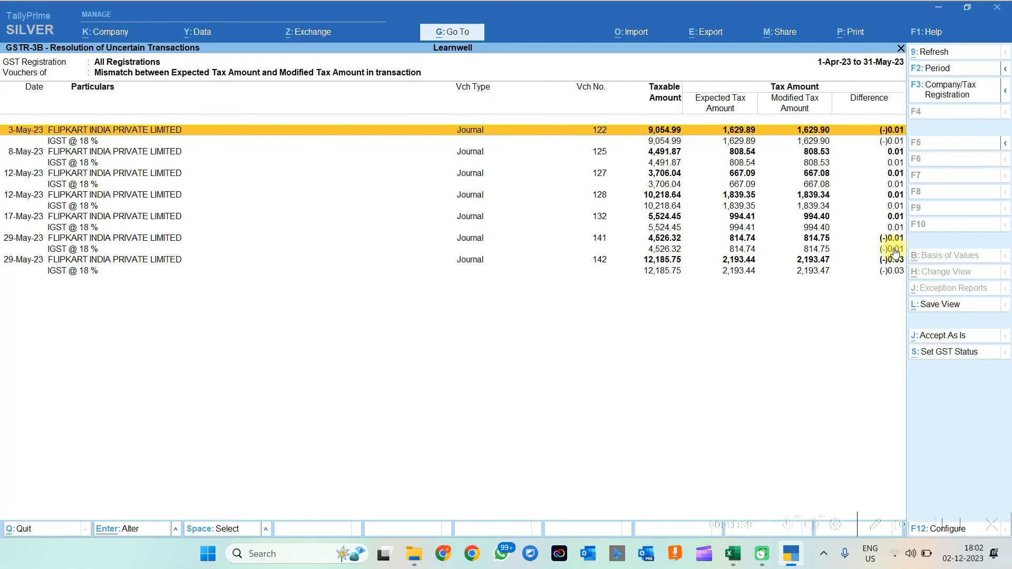
# Select all uncertain transactions with a tax amount mismatch, accept them as is, and return to the GSTR-3B report.
pyautogui.hotkey('ctrl', 'space')
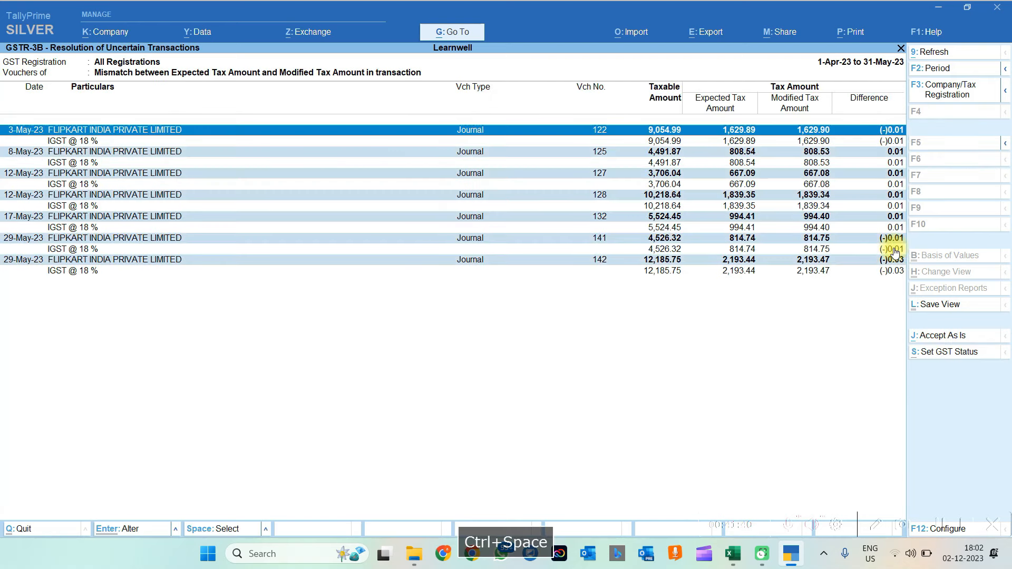
pyautogui.click(934, 337)
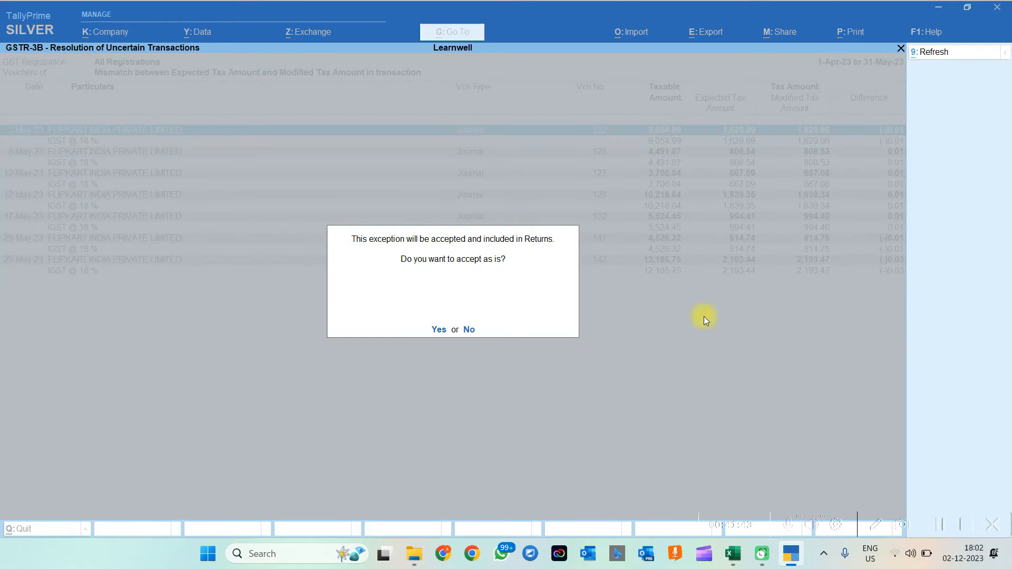
pyautogui.press('y')
pyautogui.press('Escape')
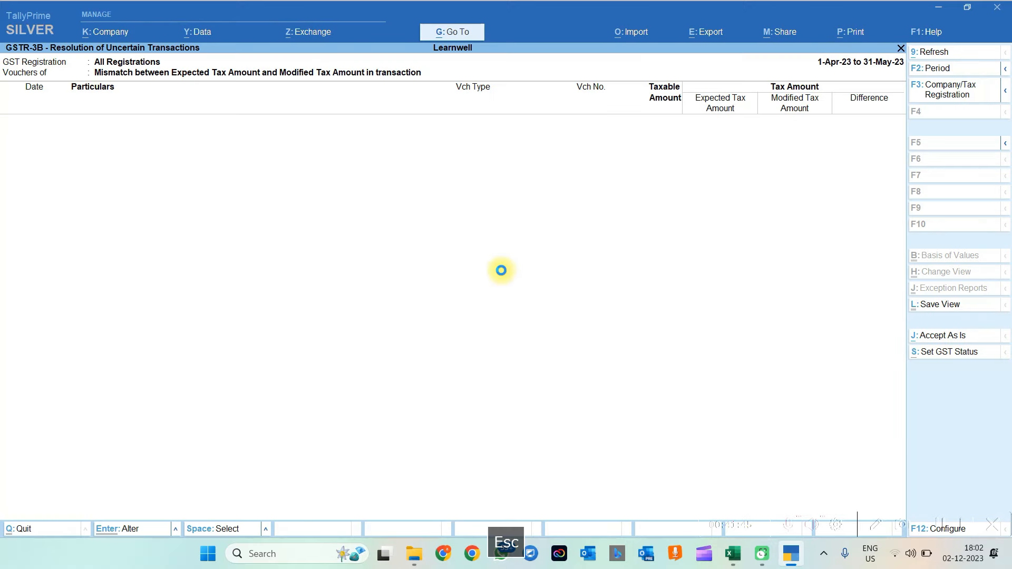
pyautogui.press('Escape')
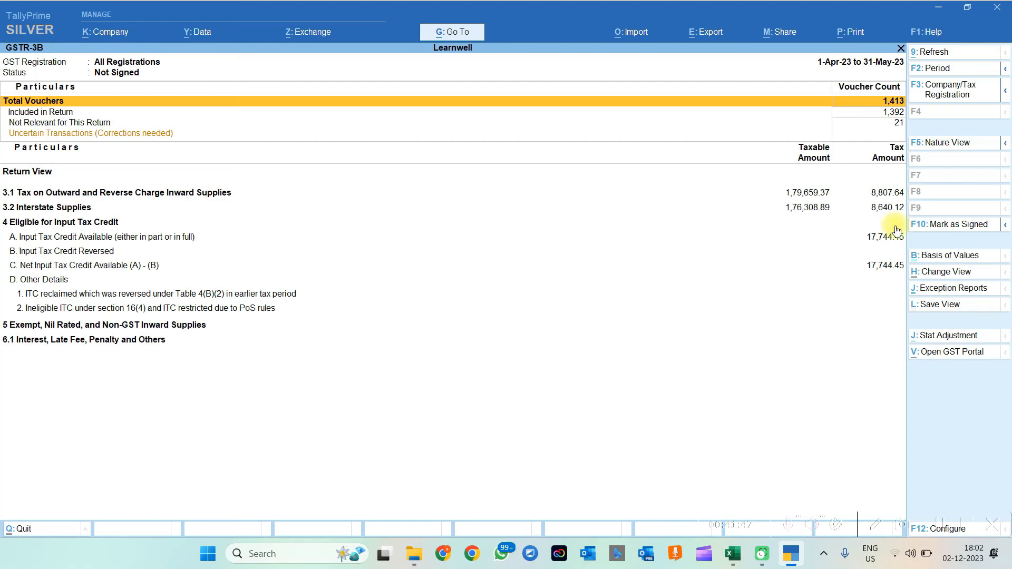
# Drill down from the available input tax credit to the voucher register of All other Input Tax Credit.
pyautogui.click(876, 242)
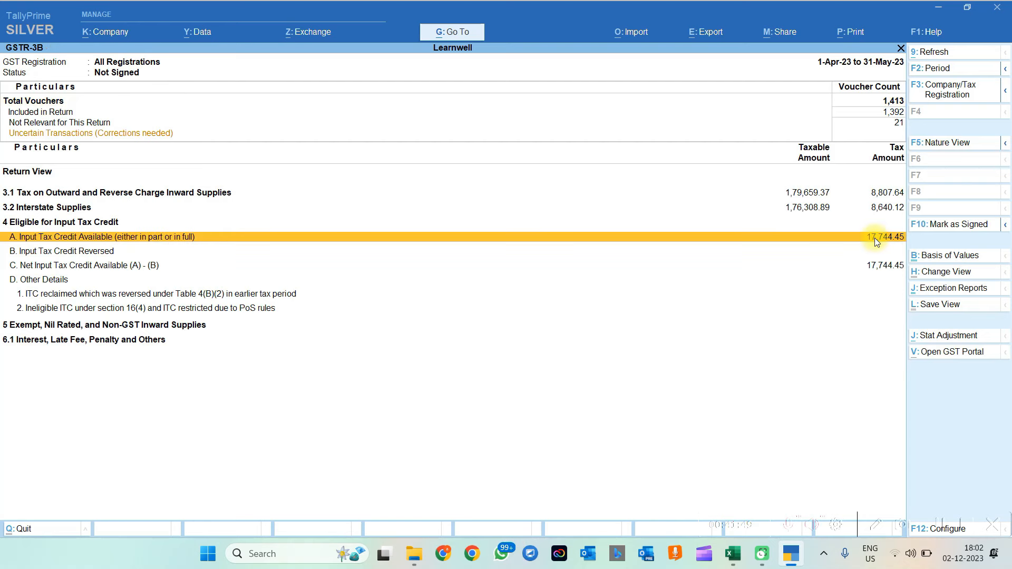
pyautogui.click(874, 238)
pyautogui.press('Down')
pyautogui.press('Down')
pyautogui.press('Down')
pyautogui.press('Down')
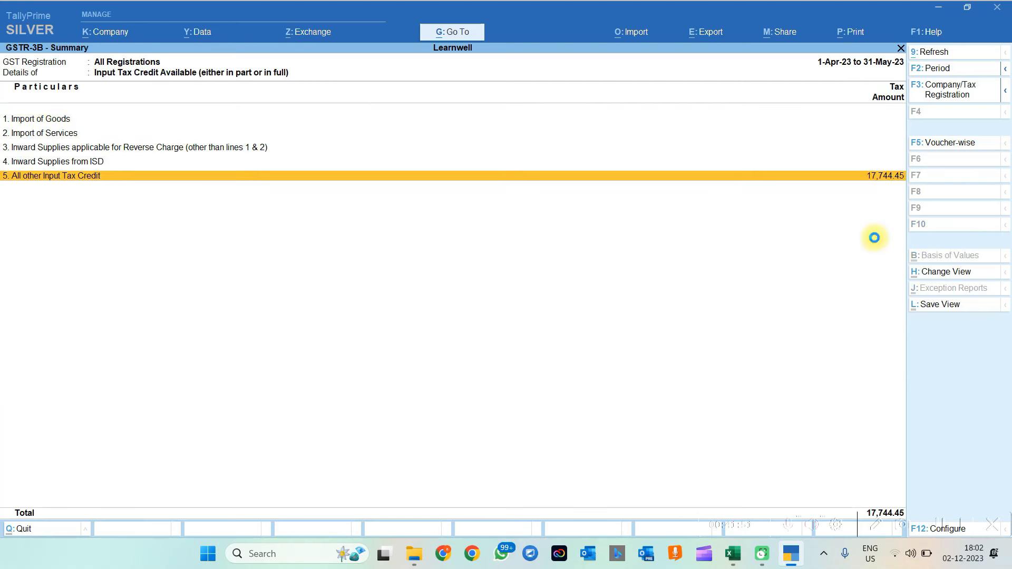
pyautogui.press('Return')
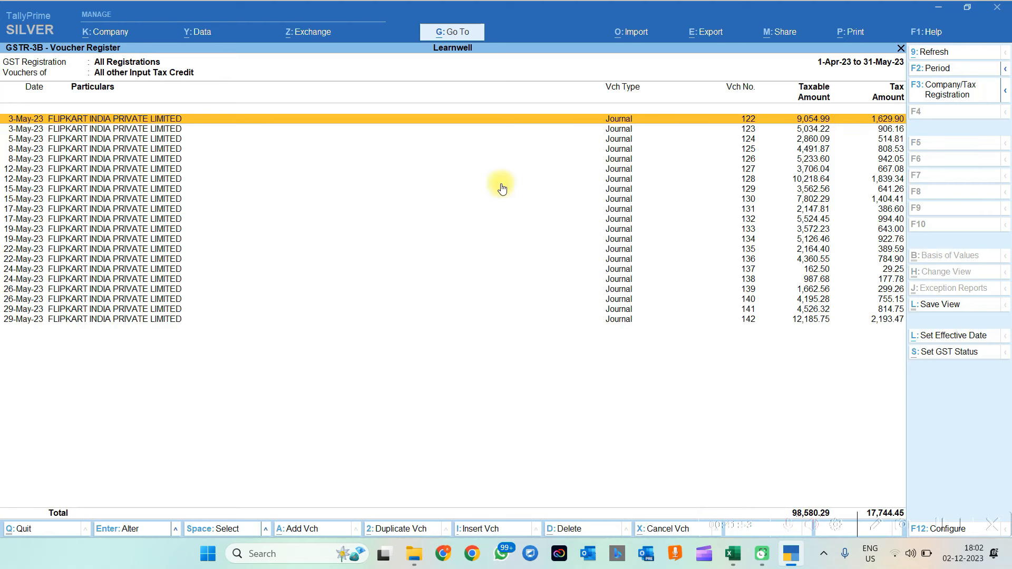
# View journal voucher 122 from the register, quit it without saving, and leave the input tax credit details.
pyautogui.press('Return')
pyautogui.press('Escape')
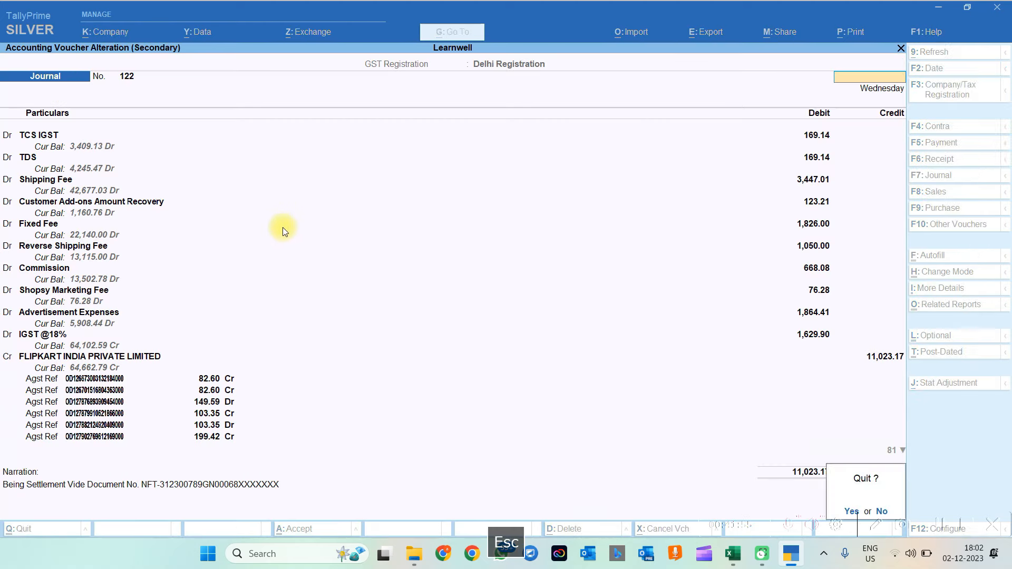
pyautogui.press('y')
pyautogui.press('Escape')
pyautogui.press('Escape')
# Switch to File Explorer and open the JioMart folder inside Entry to see its source files.
pyautogui.hotkey('alt', 'Tab')
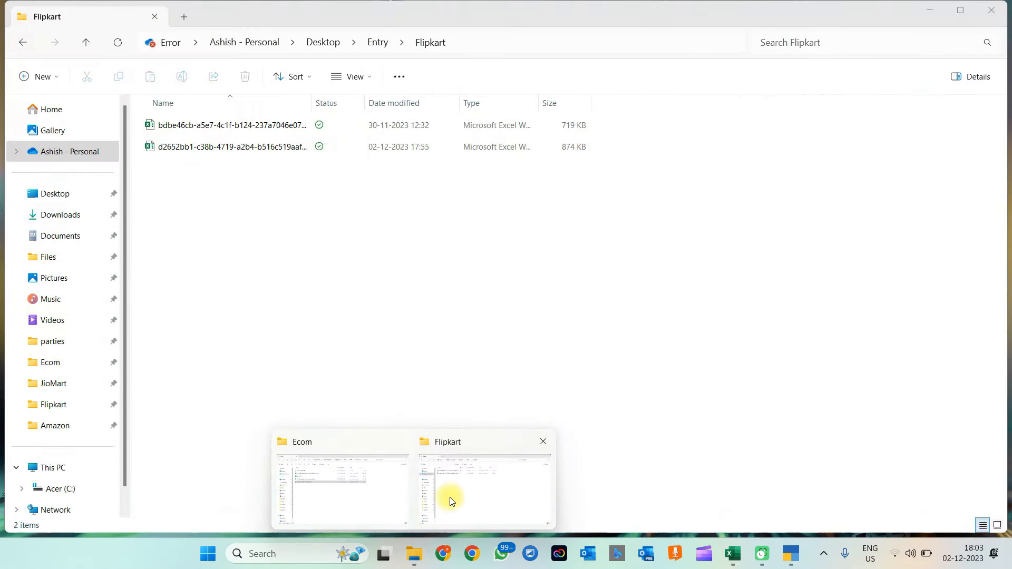
pyautogui.click(452, 495)
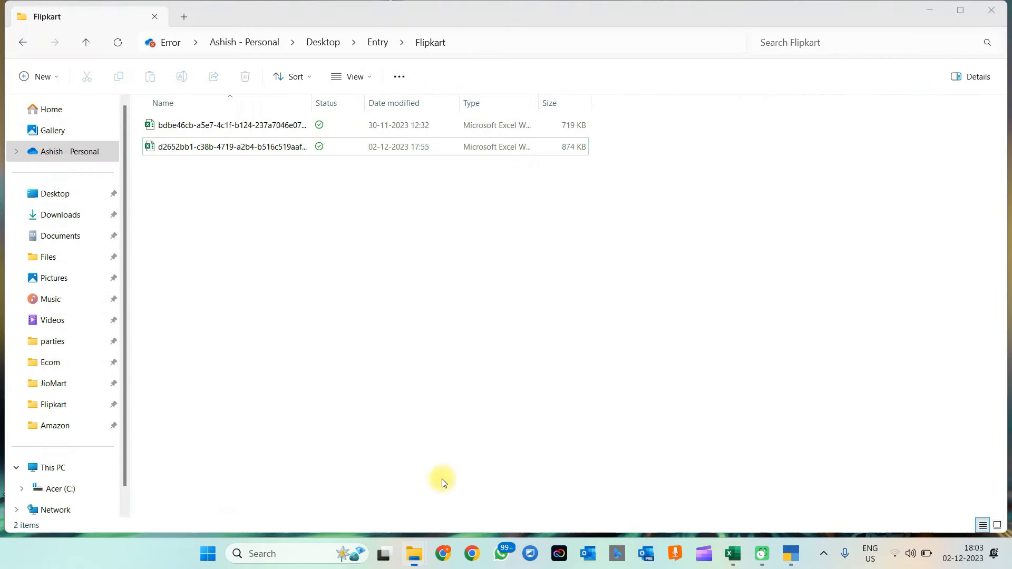
pyautogui.click(379, 46)
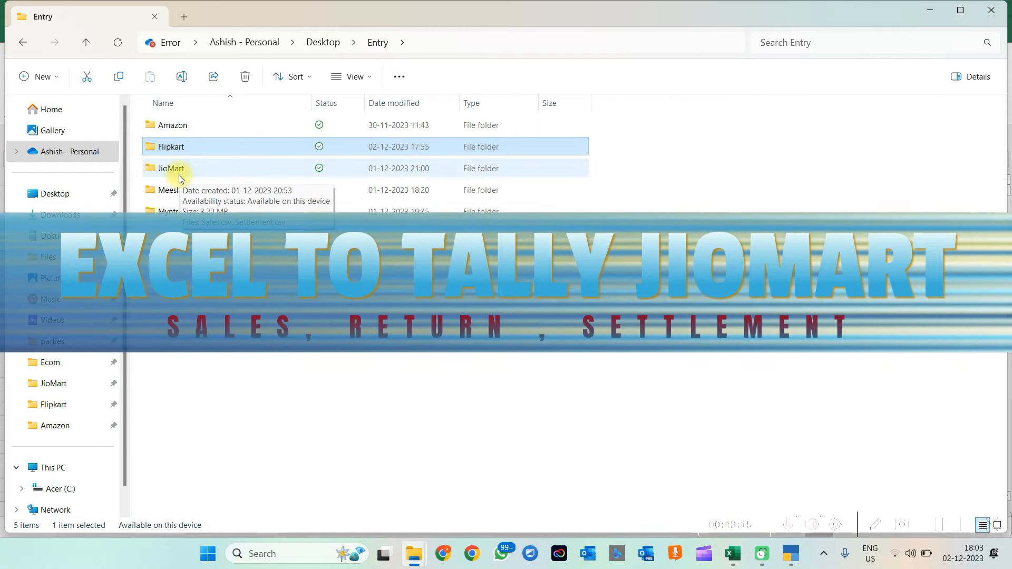
pyautogui.doubleClick(179, 173)
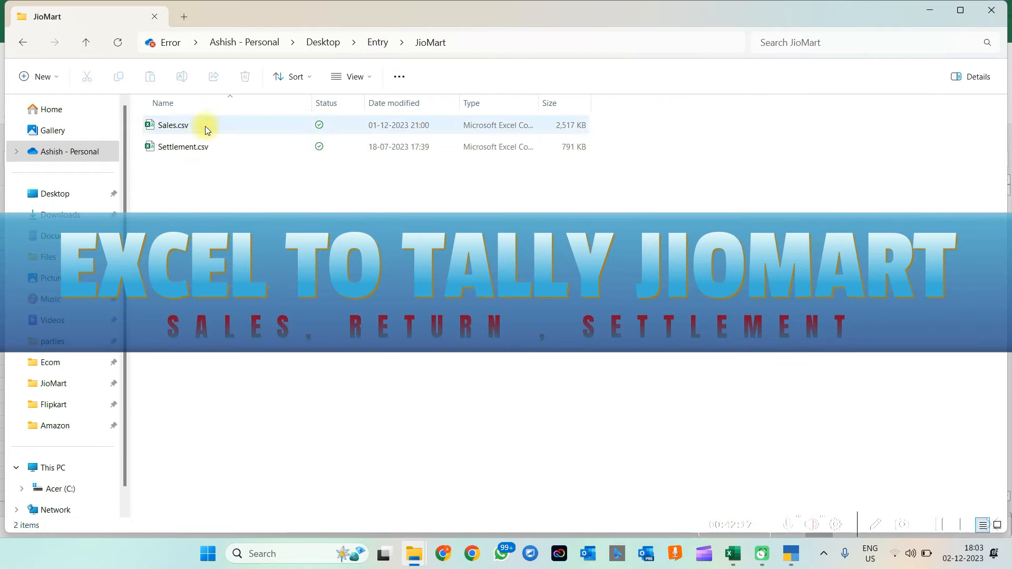
# Switch to the Excel2Tally workbook and clear the old data from the DataSheet sheet.
pyautogui.hotkey('alt', 'Tab')
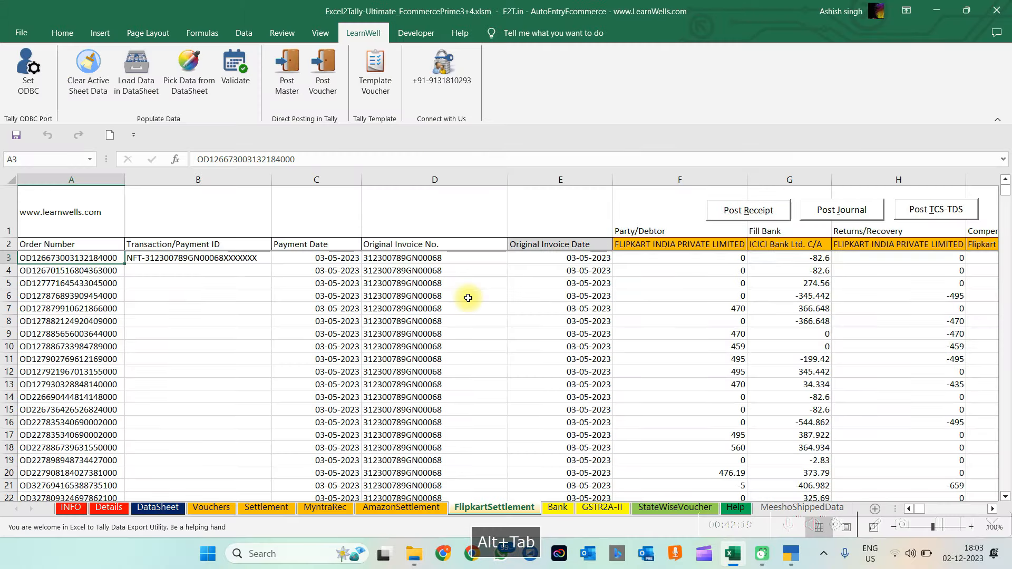
pyautogui.click(158, 508)
pyautogui.click(160, 383)
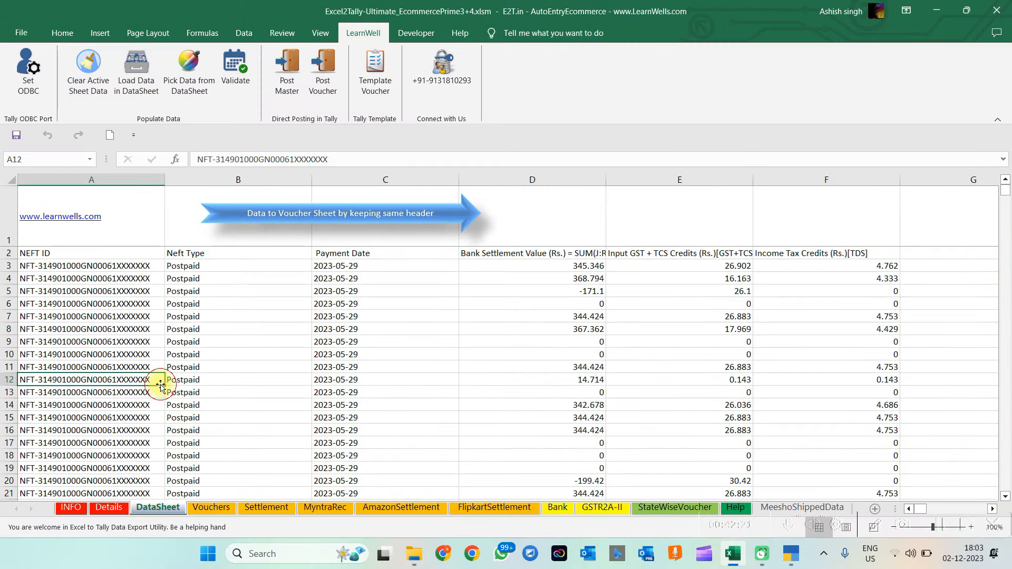
pyautogui.click(88, 71)
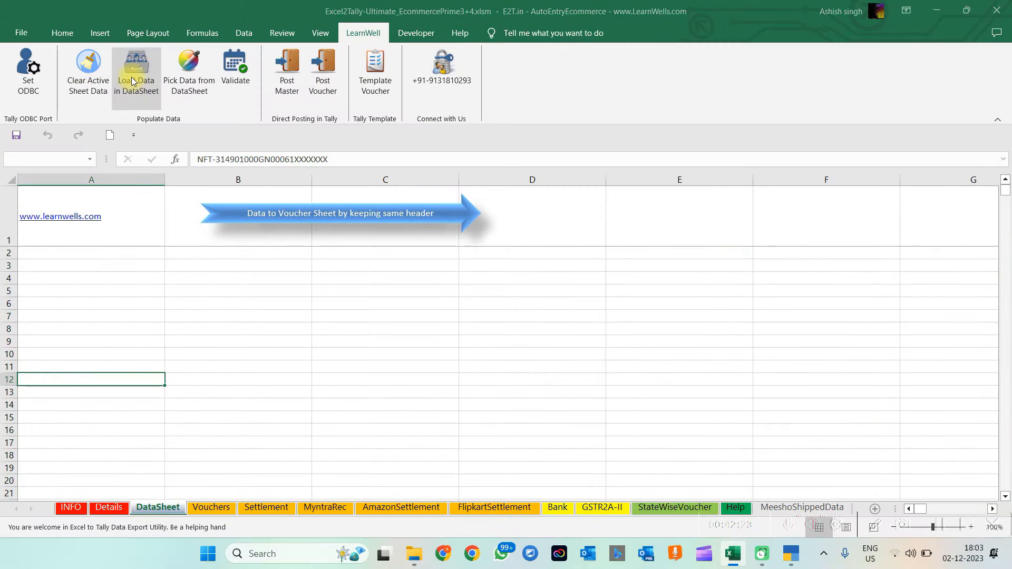
# Load Sales.csv from the Entry > JioMart folder into the DataSheet sheet.
pyautogui.click(132, 82)
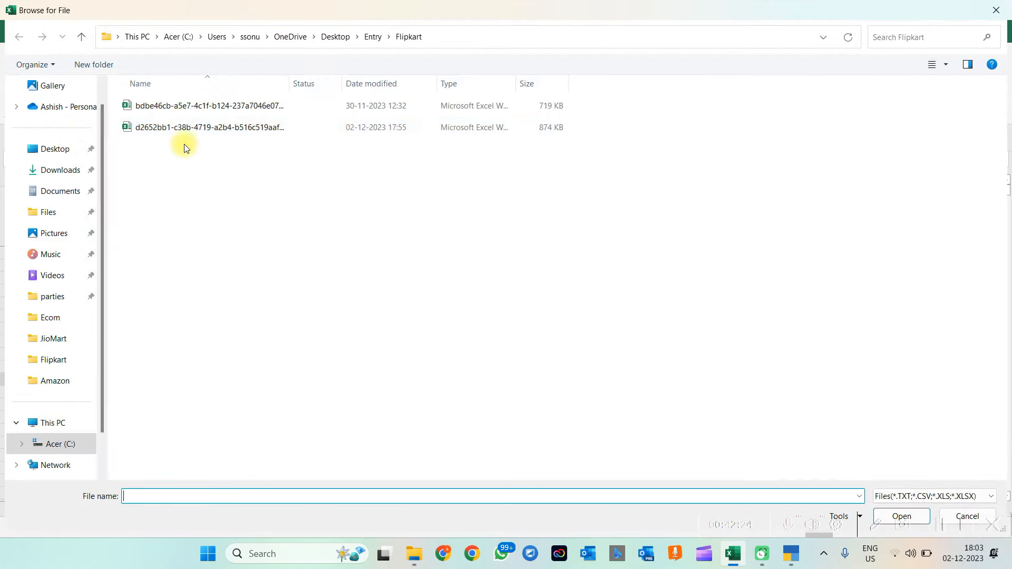
pyautogui.click(374, 36)
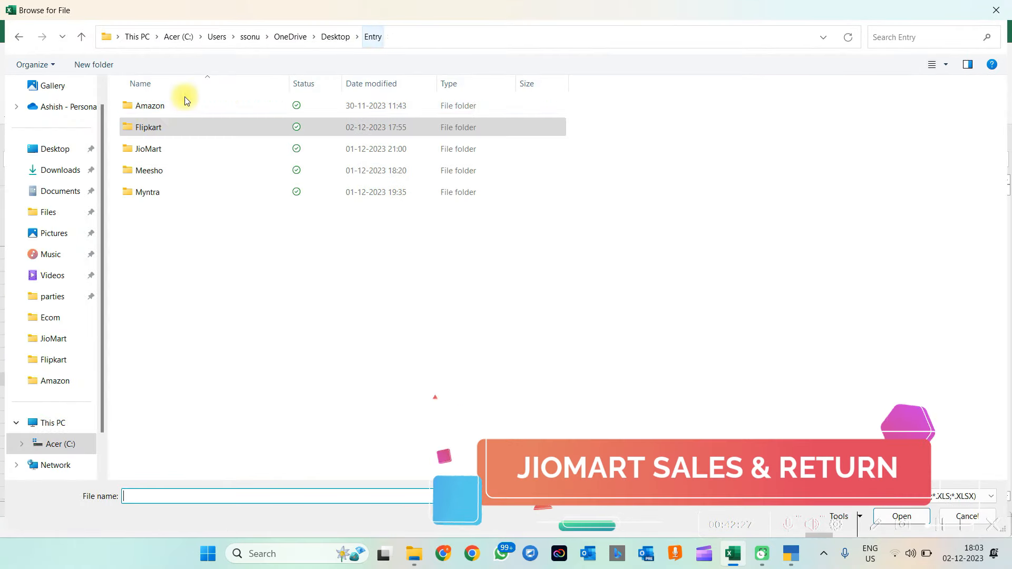
pyautogui.doubleClick(143, 153)
pyautogui.doubleClick(148, 111)
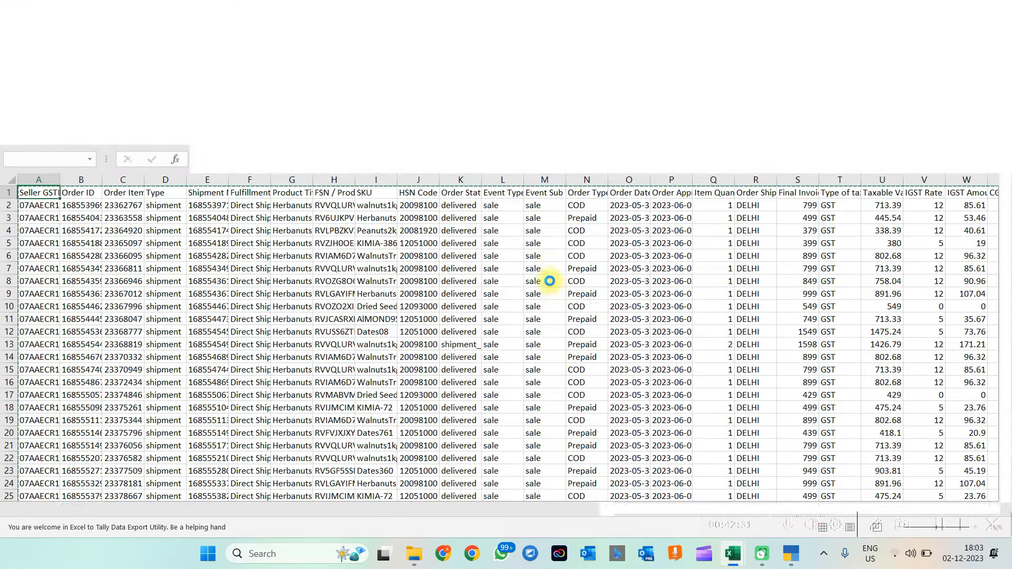
pyautogui.click(504, 322)
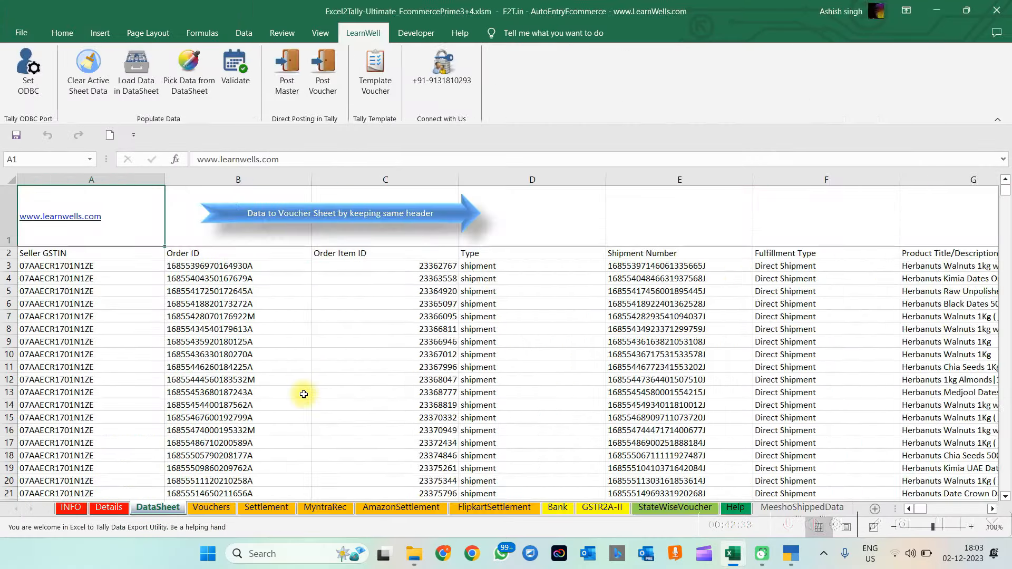
# Clear the old Flipkart entries from the Vouchers sheet and fill it with the JioMart data from DataSheet.
pyautogui.click(210, 507)
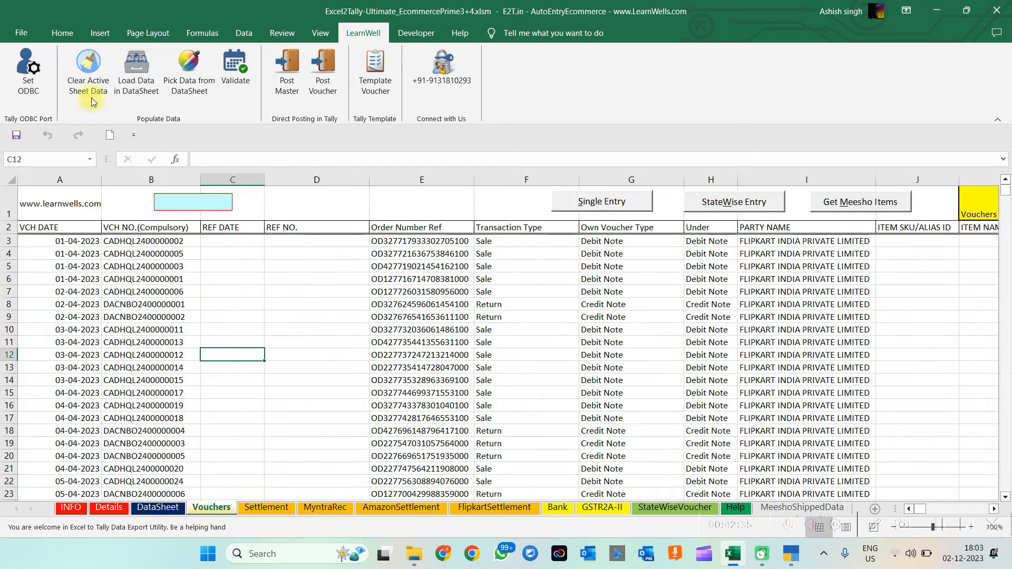
pyautogui.click(88, 79)
pyautogui.click(190, 73)
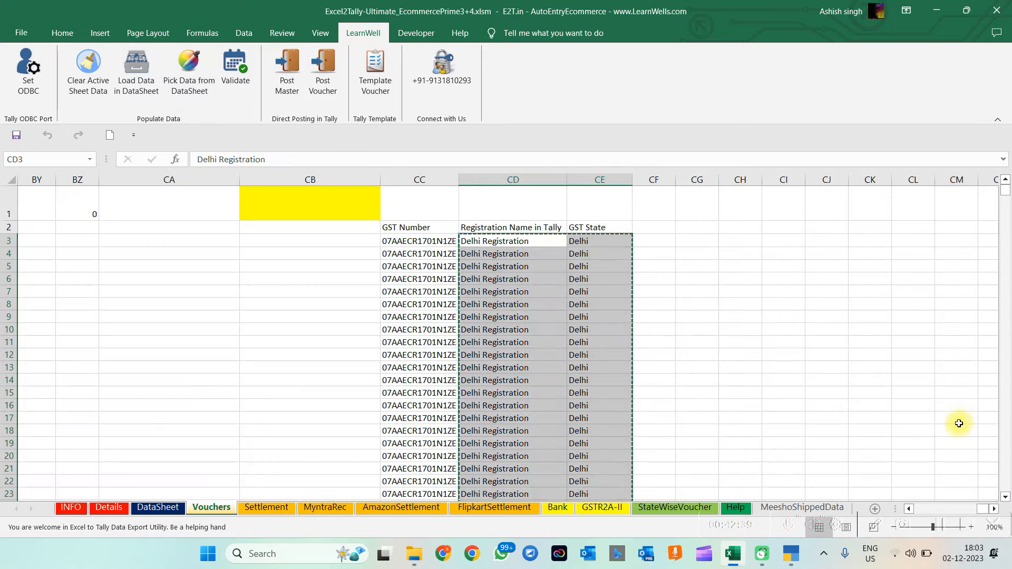
pyautogui.moveTo(973, 509); pyautogui.dragTo(847, 498)
pyautogui.click(317, 317)
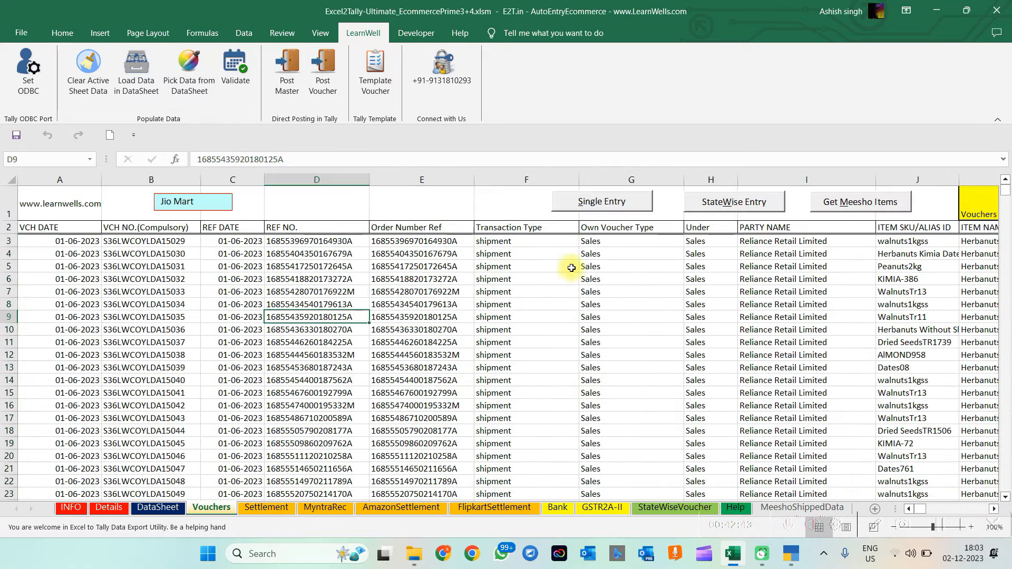
# Review the JioMart voucher columns and set the Vouchers With Inventory option to Yes.
pyautogui.press('Right')
pyautogui.press('Right')
pyautogui.press('Right')
pyautogui.press('Right')
pyautogui.press('Right')
pyautogui.press('Right')
pyautogui.press('Right')
pyautogui.press('Right')
pyautogui.press('Right')
pyautogui.press('Right')
pyautogui.press('Right')
pyautogui.press('Right')
pyautogui.press('Right')
pyautogui.press('Right')
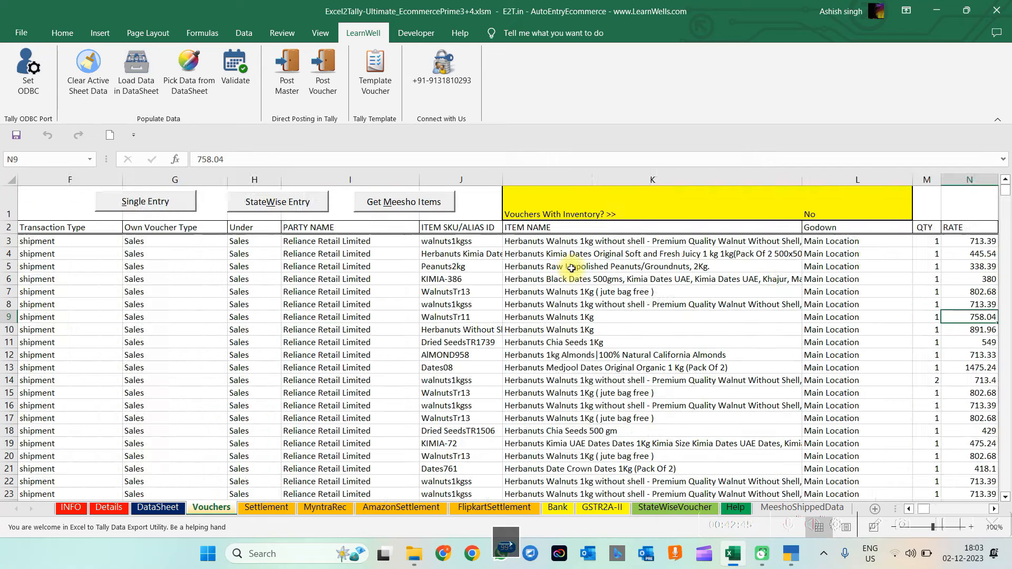
pyautogui.click(638, 211)
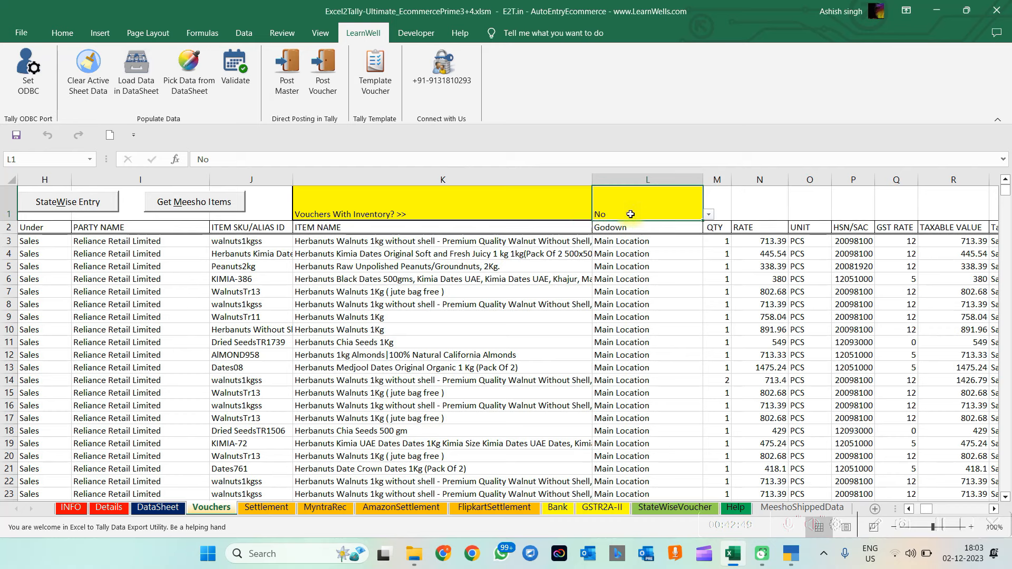
pyautogui.click(710, 216)
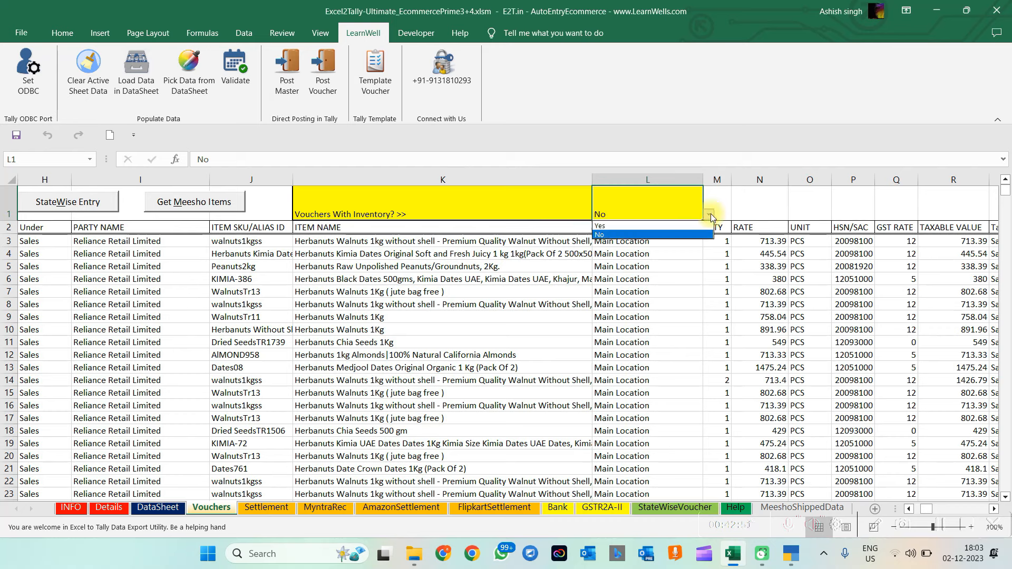
pyautogui.click(628, 226)
pyautogui.click(546, 279)
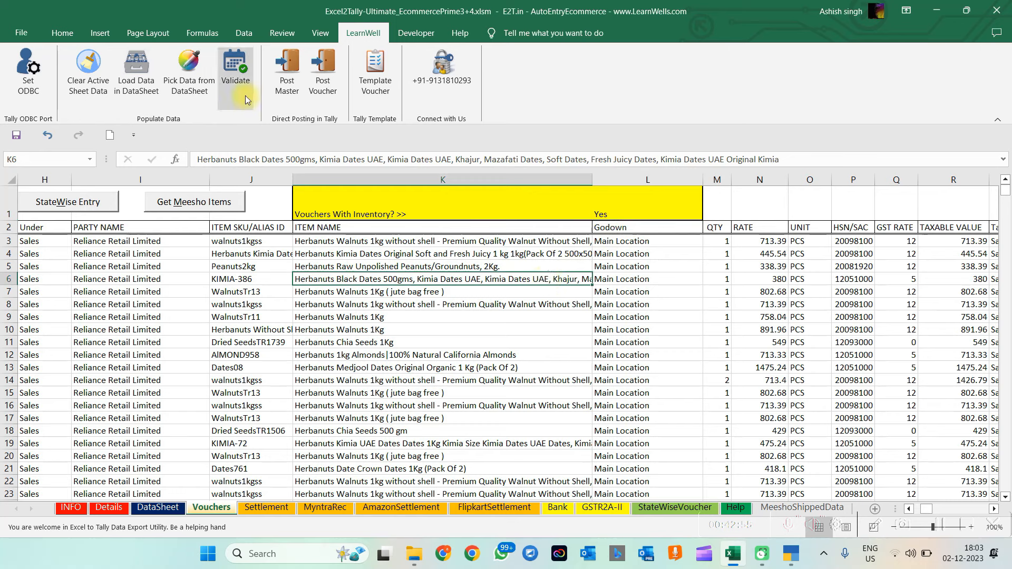
# Validate the voucher data and post the masters to Tally without saving the XML file.
pyautogui.click(240, 78)
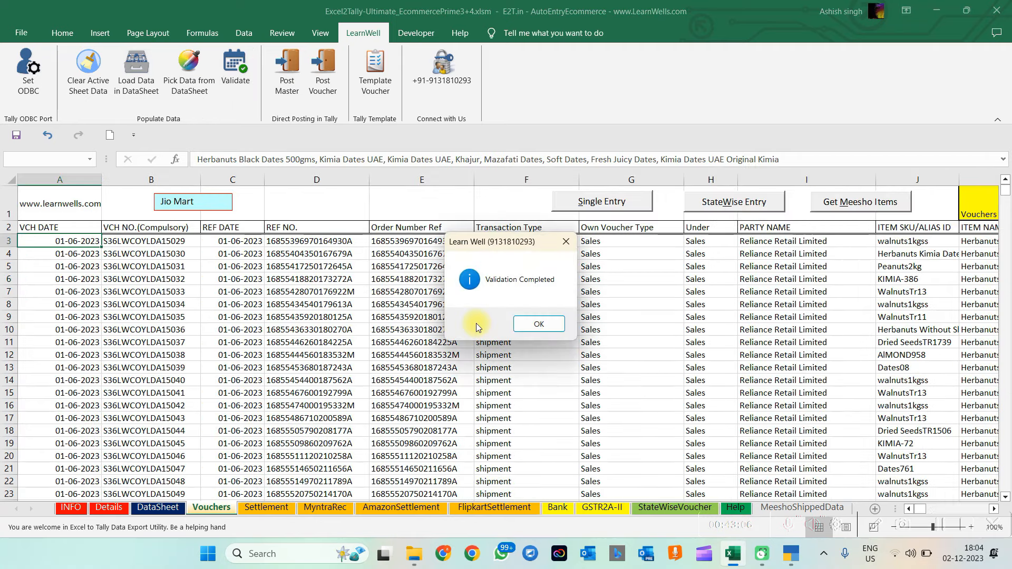
pyautogui.click(551, 336)
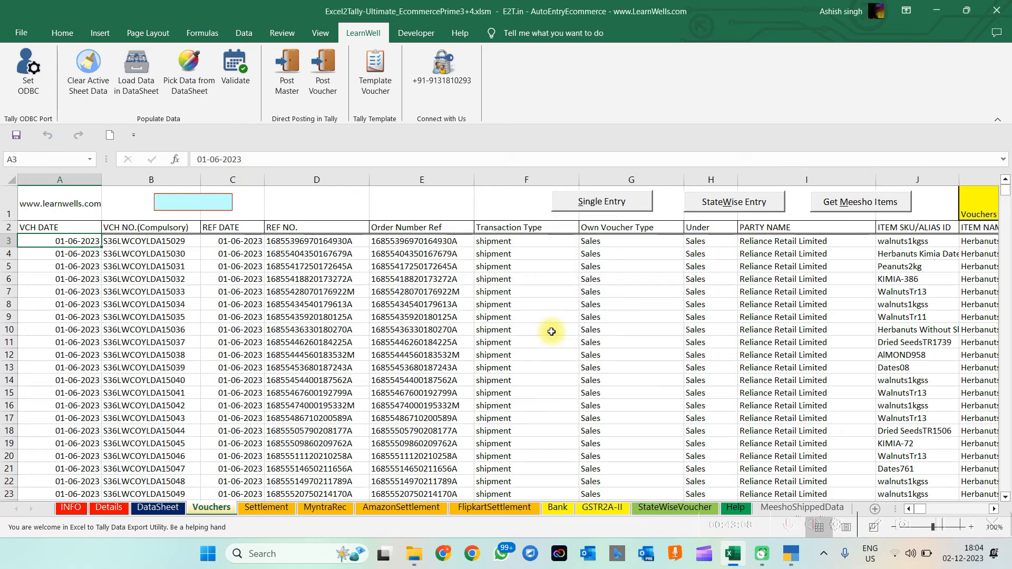
pyautogui.click(286, 71)
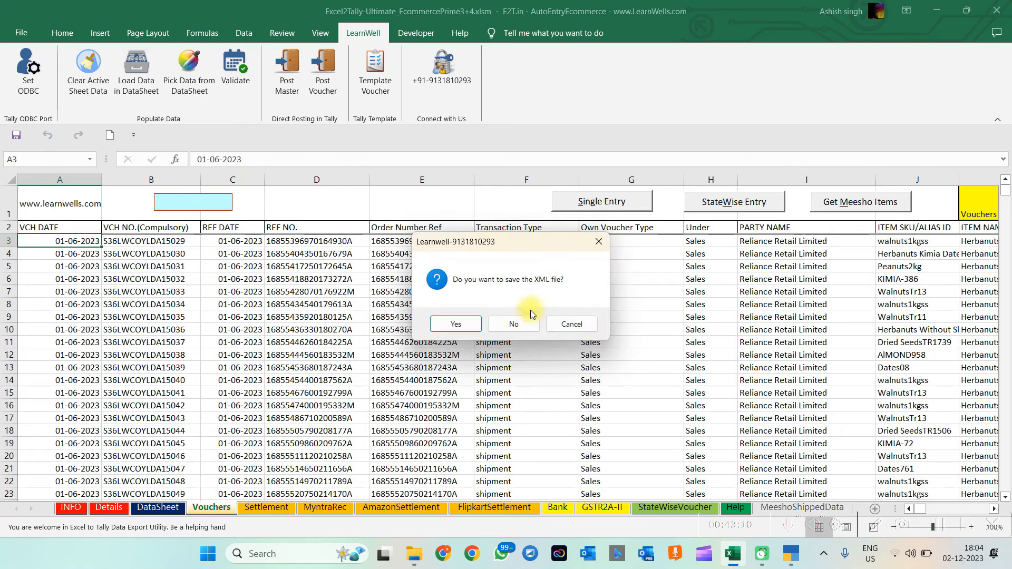
pyautogui.click(514, 323)
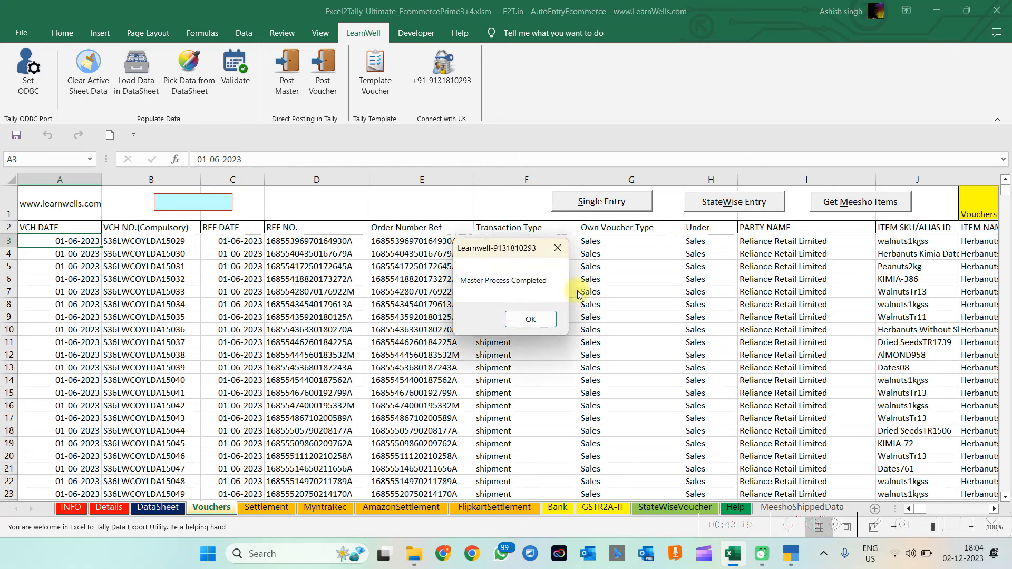
pyautogui.click(527, 319)
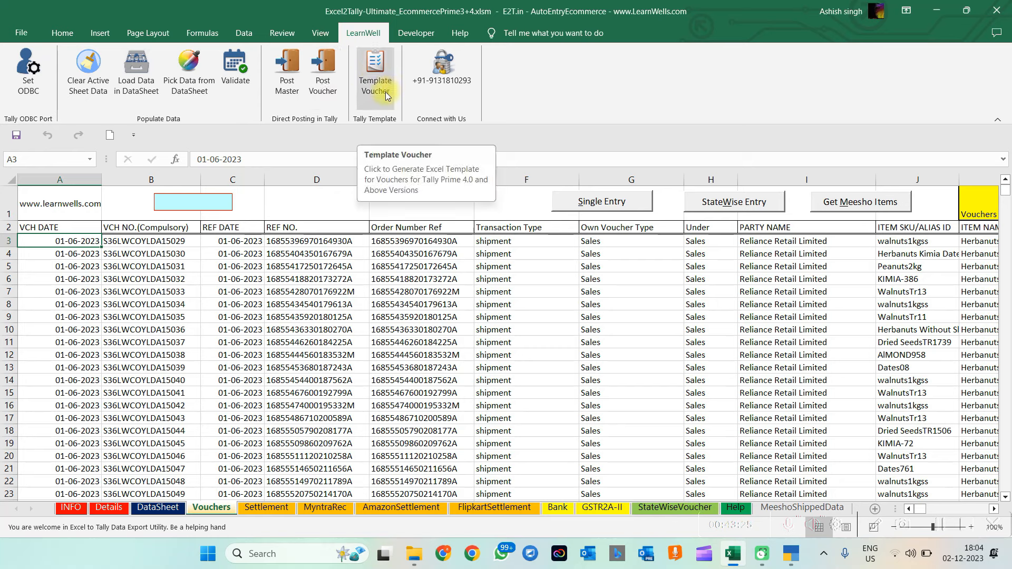
# Generate the Excel voucher template from the Vouchers sheet for import into TallyPrime.
pyautogui.click(376, 77)
pyautogui.click(376, 77)
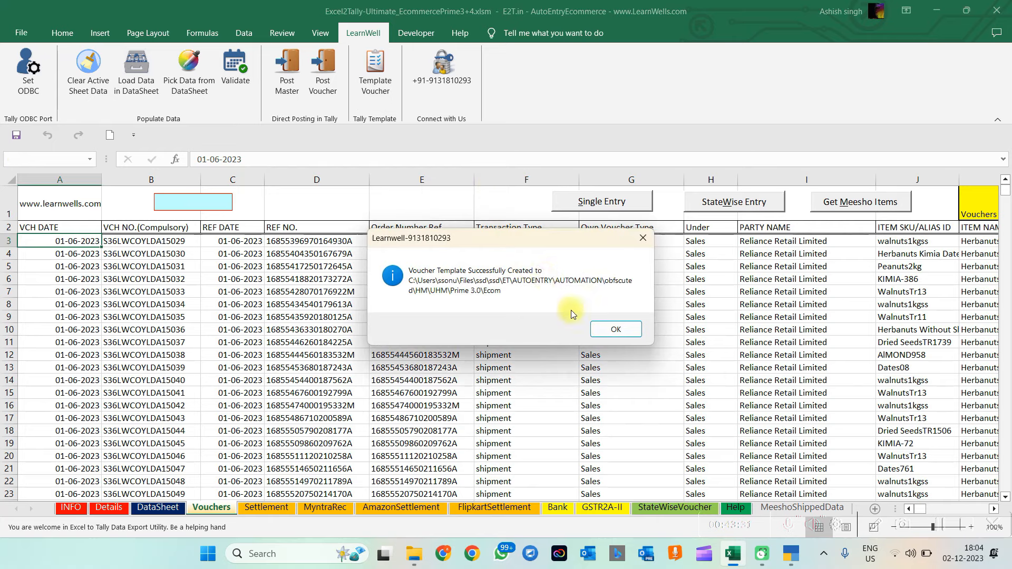
pyautogui.click(607, 330)
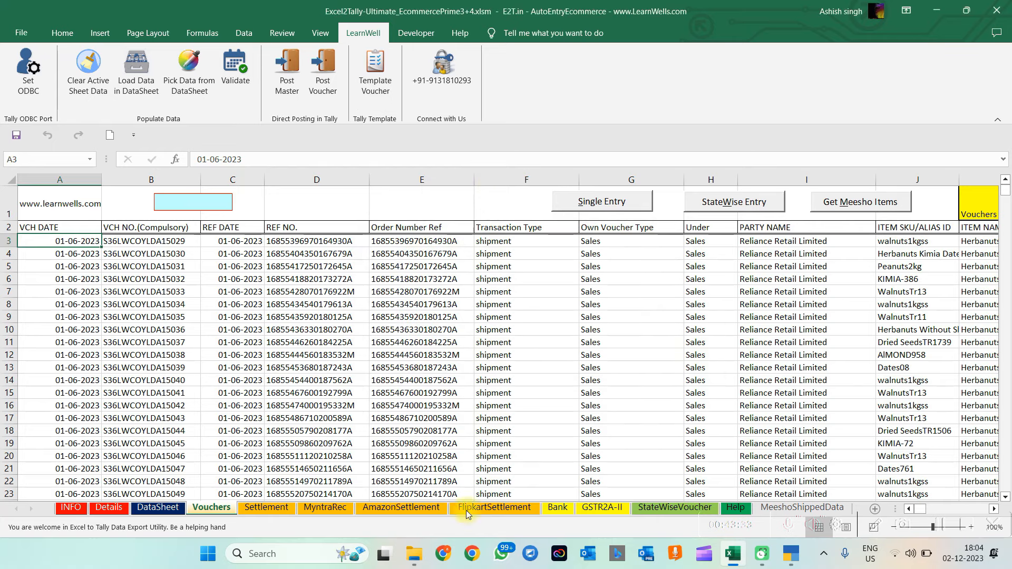
# Switch to TallyPrime and start a transactions import with VCH June Month Reliance R.xlsx as the file.
pyautogui.click(790, 558)
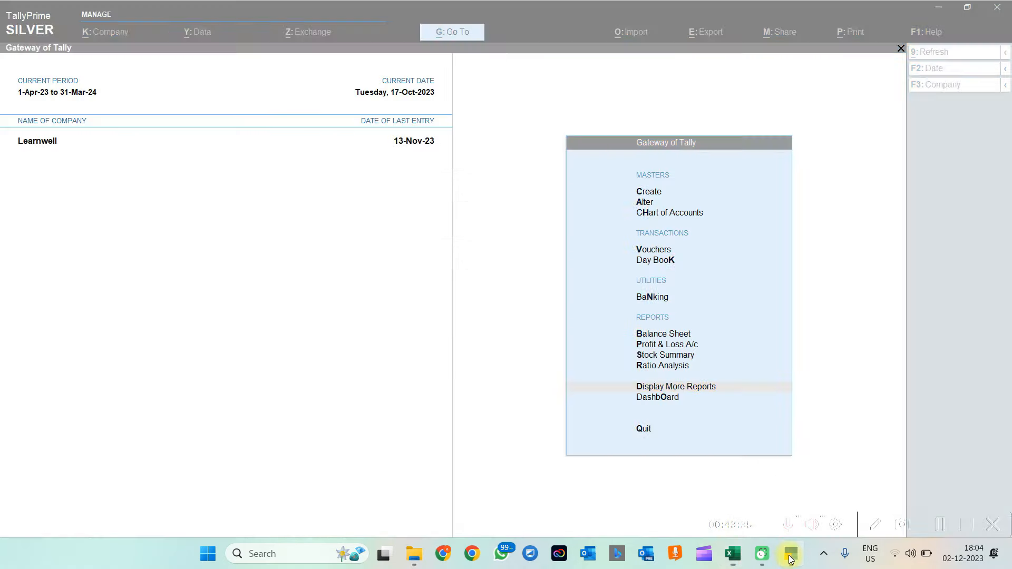
pyautogui.click(635, 32)
pyautogui.press('Down')
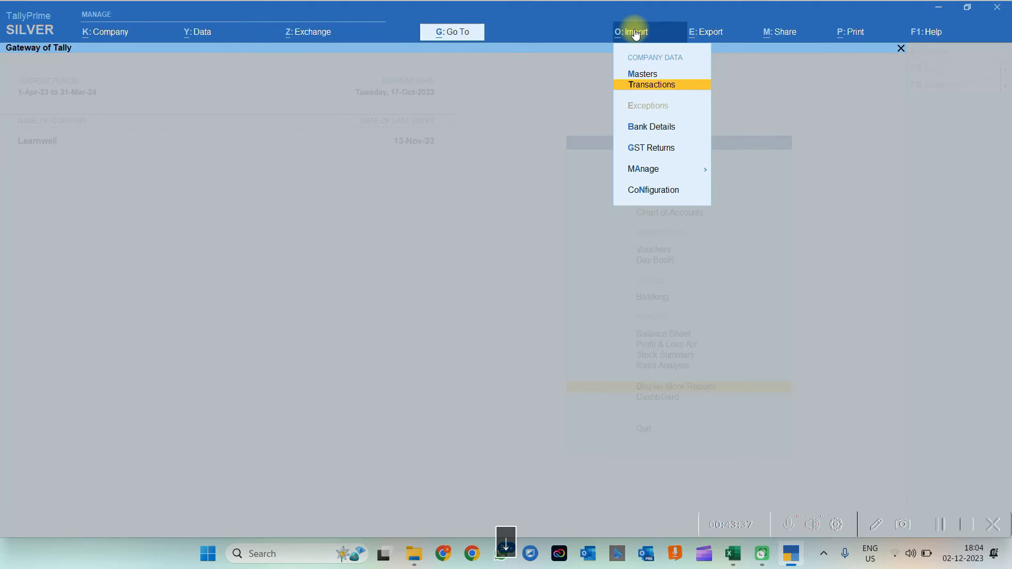
pyautogui.press('Return')
pyautogui.press('Return')
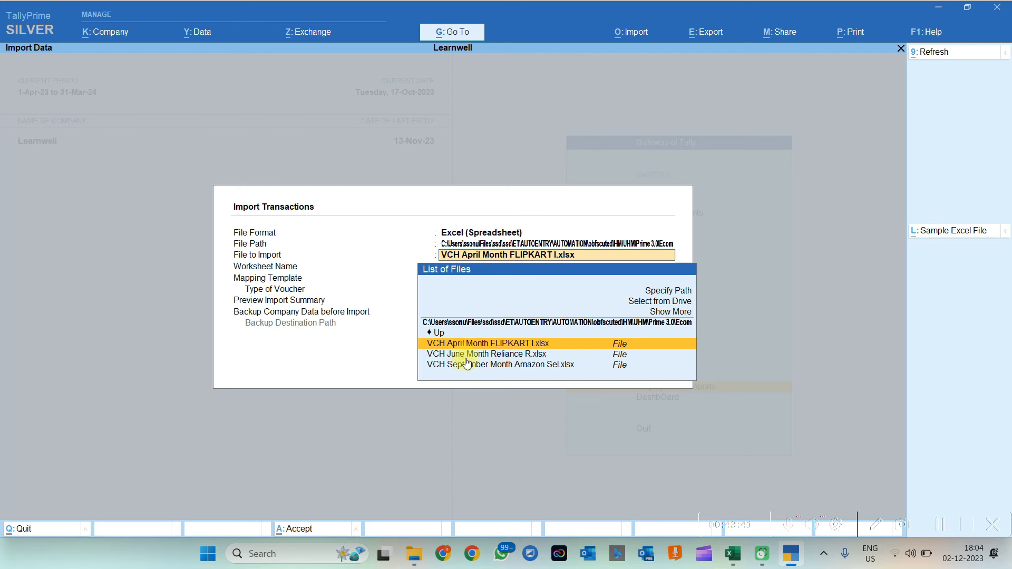
pyautogui.click(514, 356)
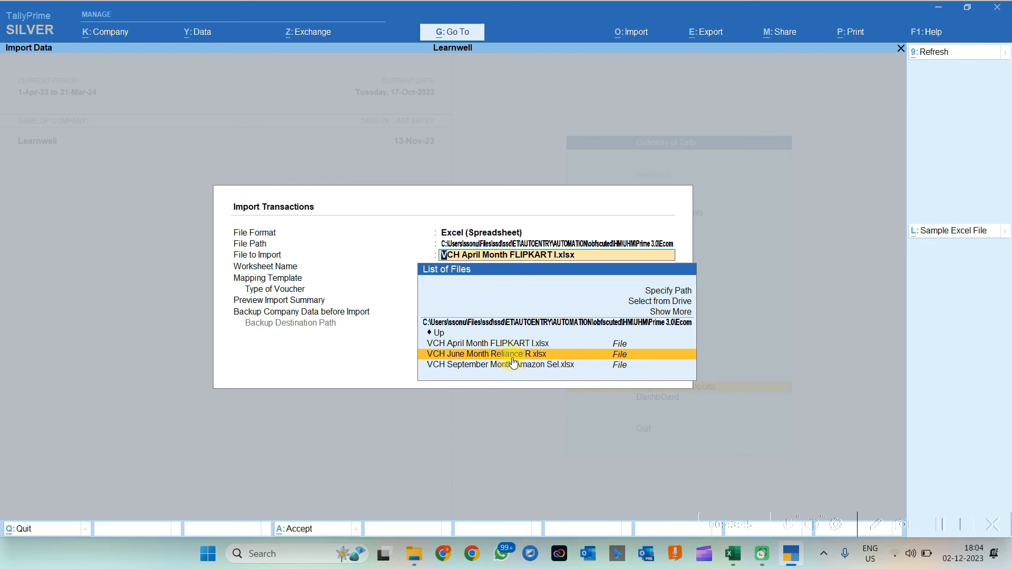
pyautogui.click(513, 358)
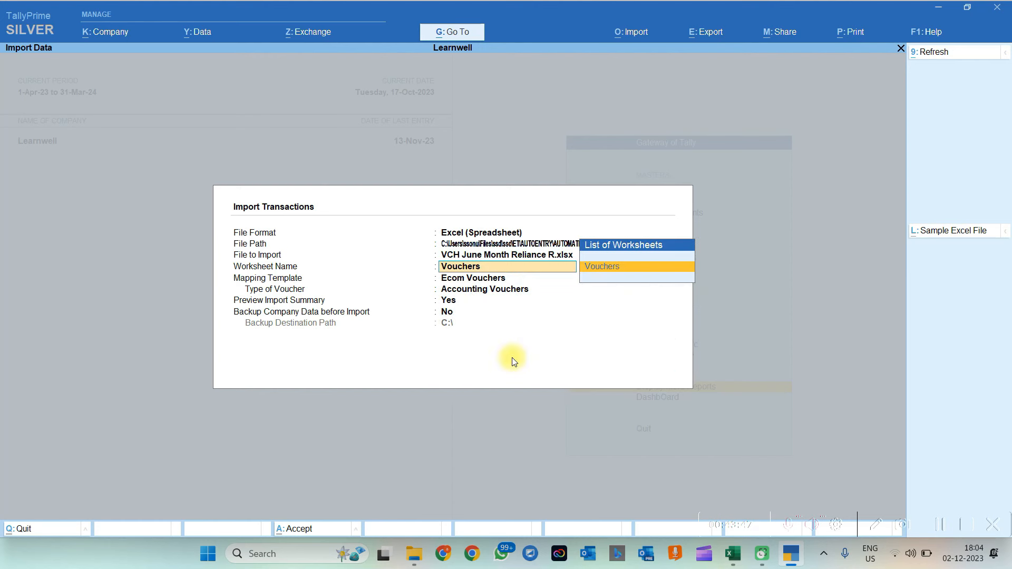
# Import the Vouchers worksheet with the Ecom Vouchers mapping template, import preview on and no company data backup.
pyautogui.press('Return')
pyautogui.press('Return')
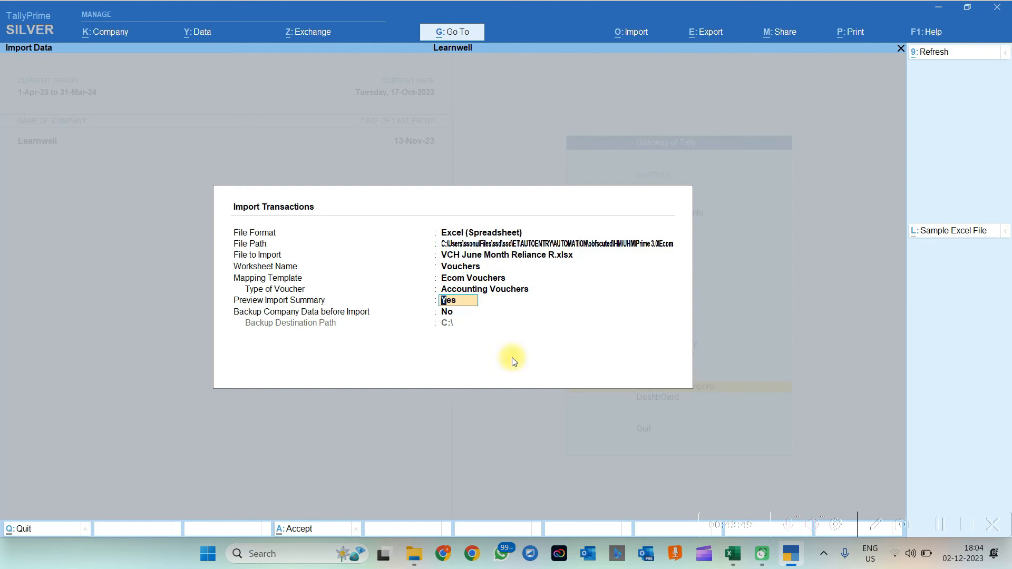
pyautogui.press('Return')
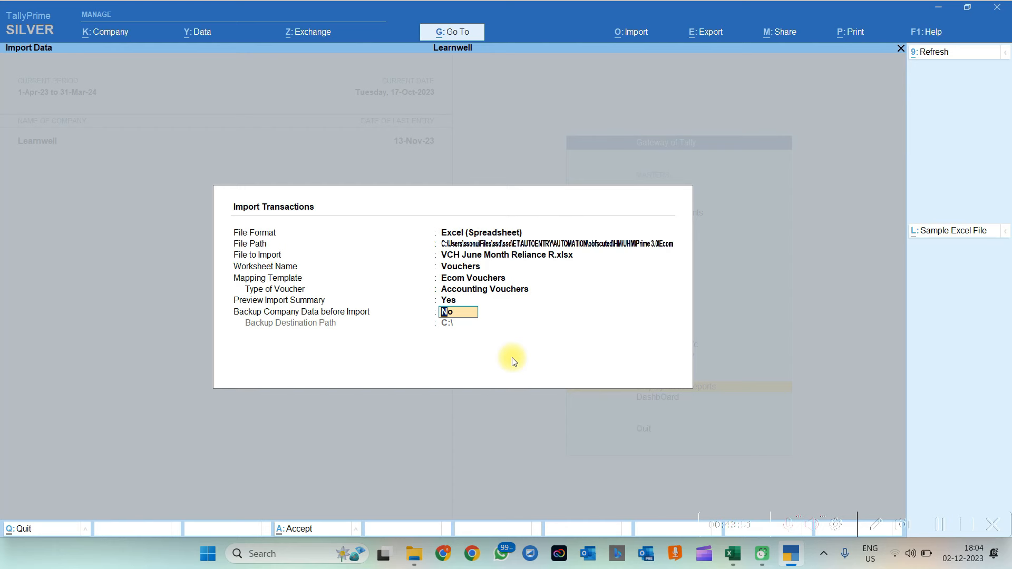
pyautogui.press('Return')
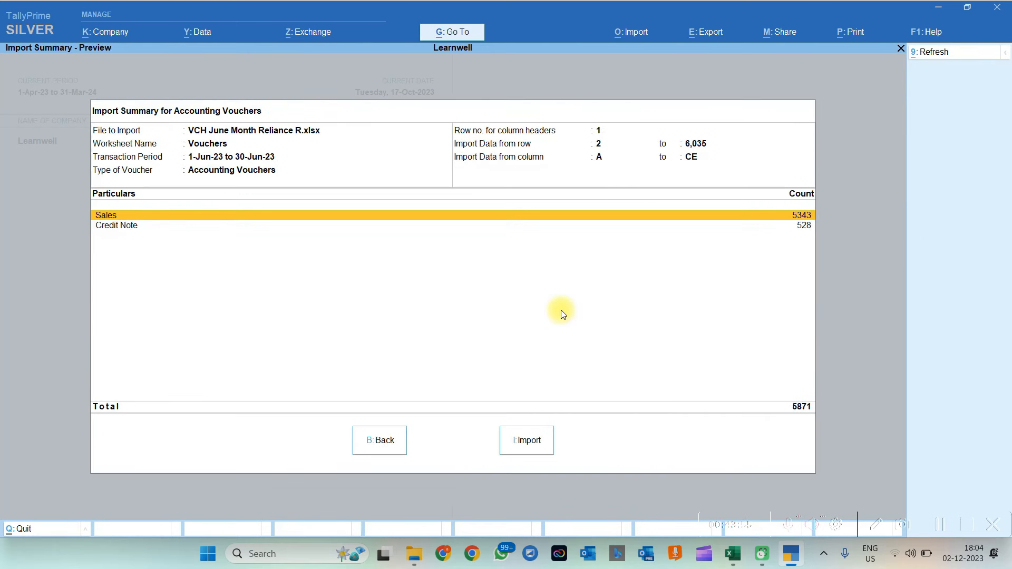
pyautogui.click(524, 442)
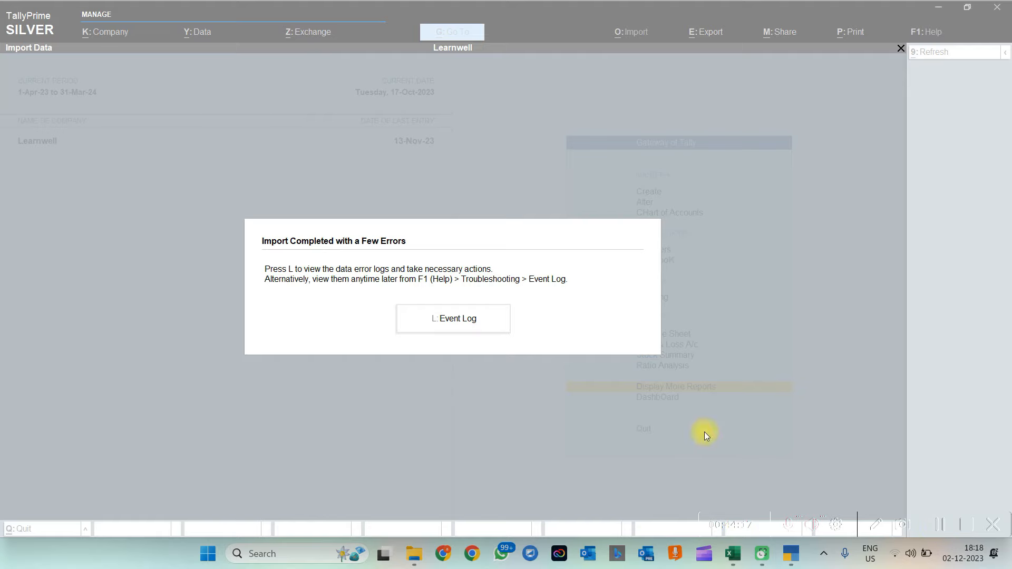
# Check the event log for the voucher import's errors, then leave the import.
pyautogui.click(451, 392)
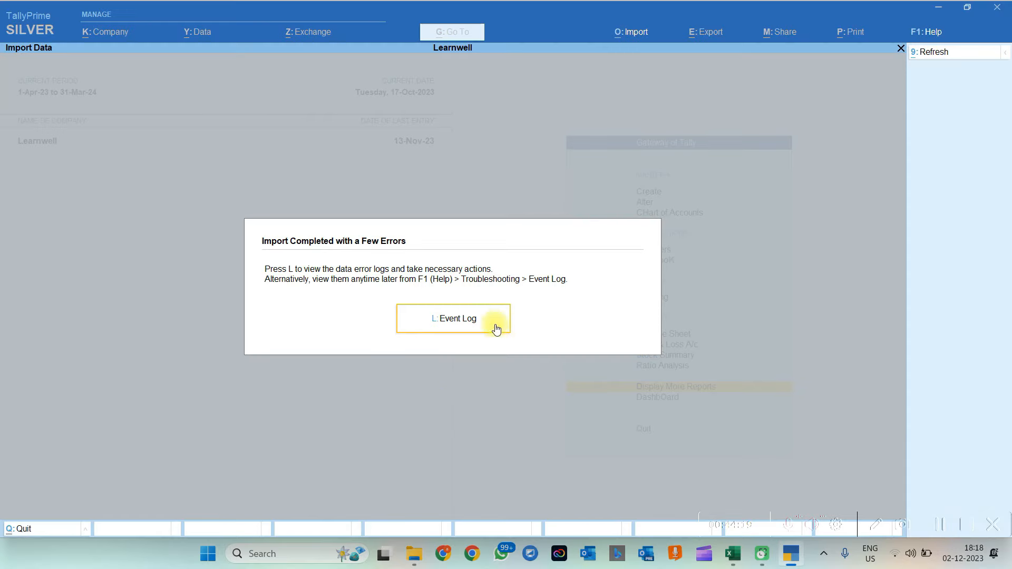
pyautogui.click(473, 322)
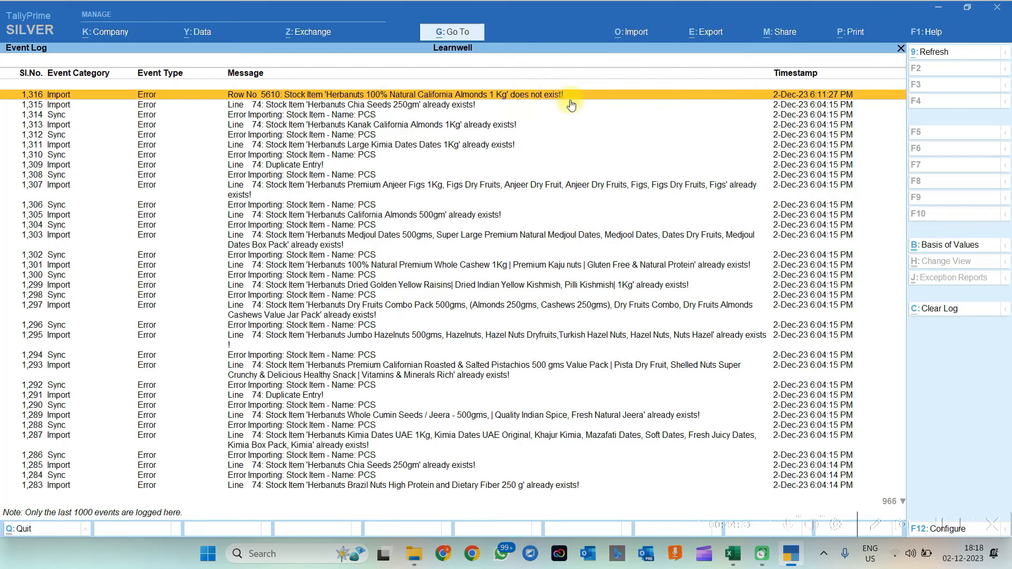
pyautogui.press('Escape')
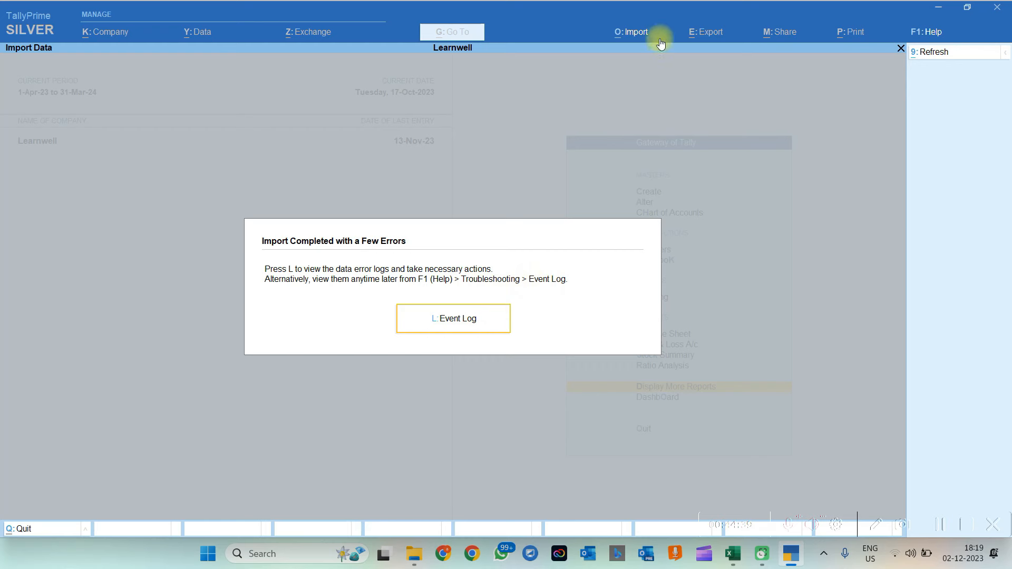
pyautogui.press('Escape')
# Set the import behaviour when exceptions exist to Record Exceptions and Import.
pyautogui.click(639, 34)
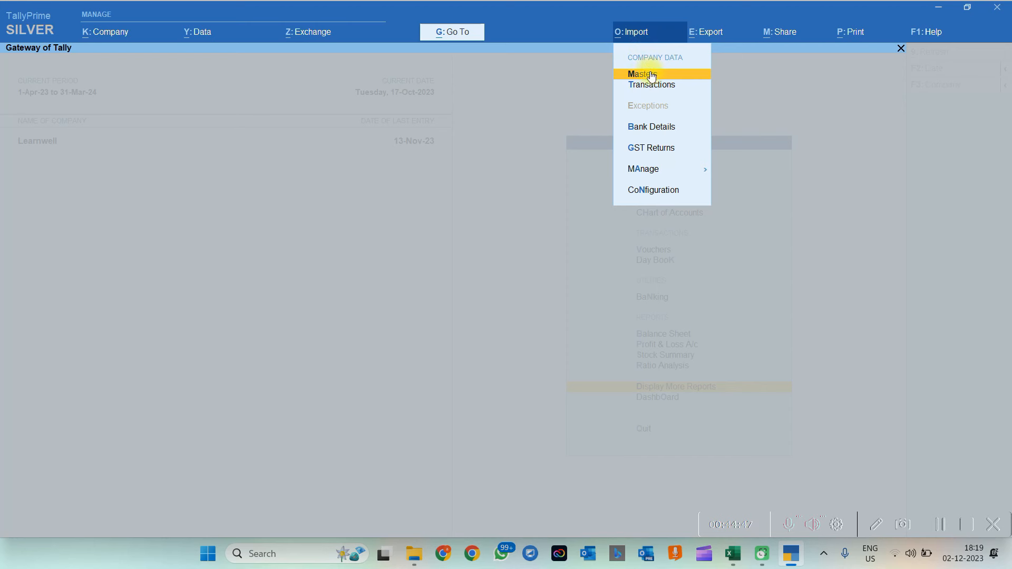
pyautogui.click(644, 194)
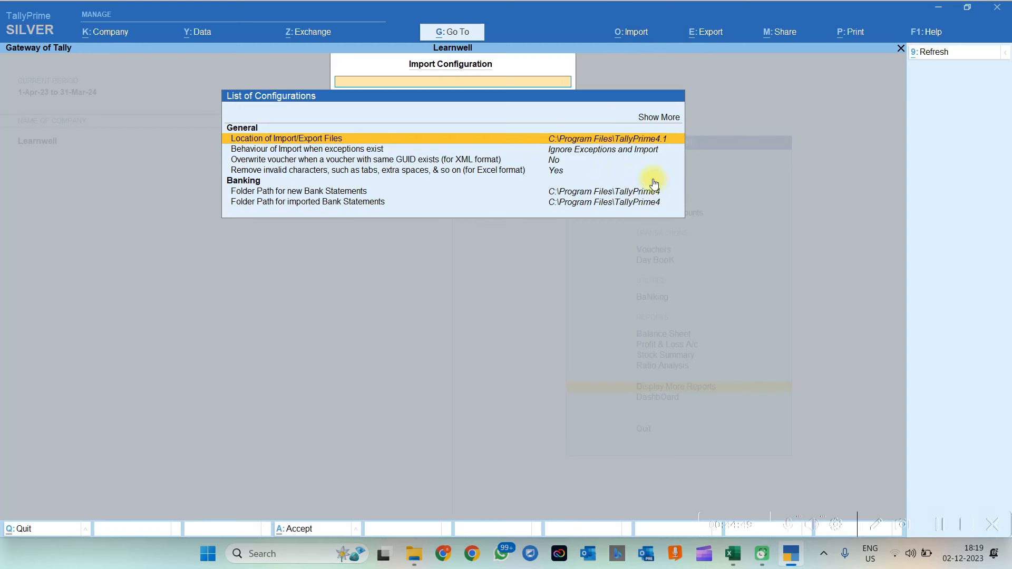
pyautogui.click(580, 153)
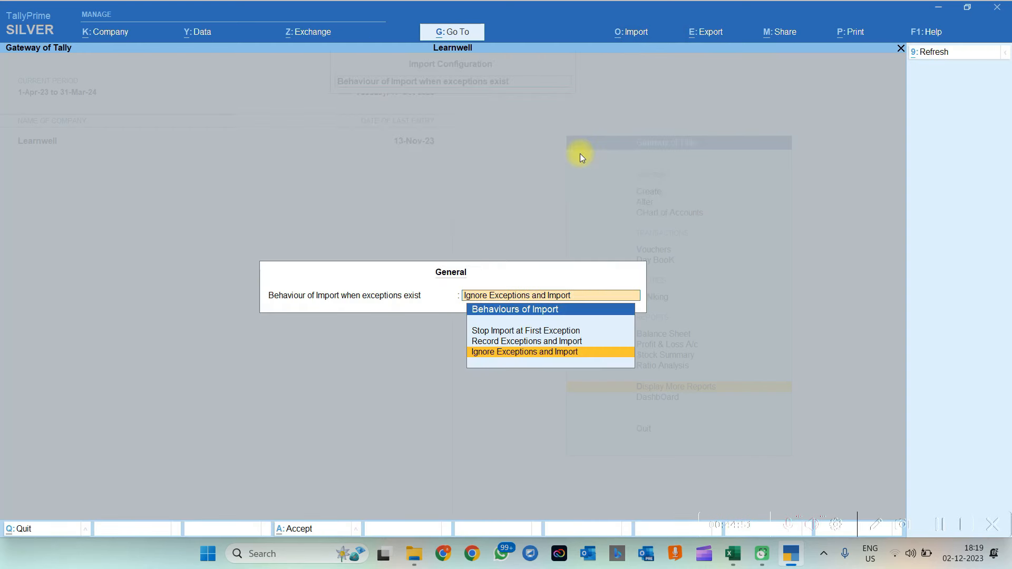
pyautogui.press('Up')
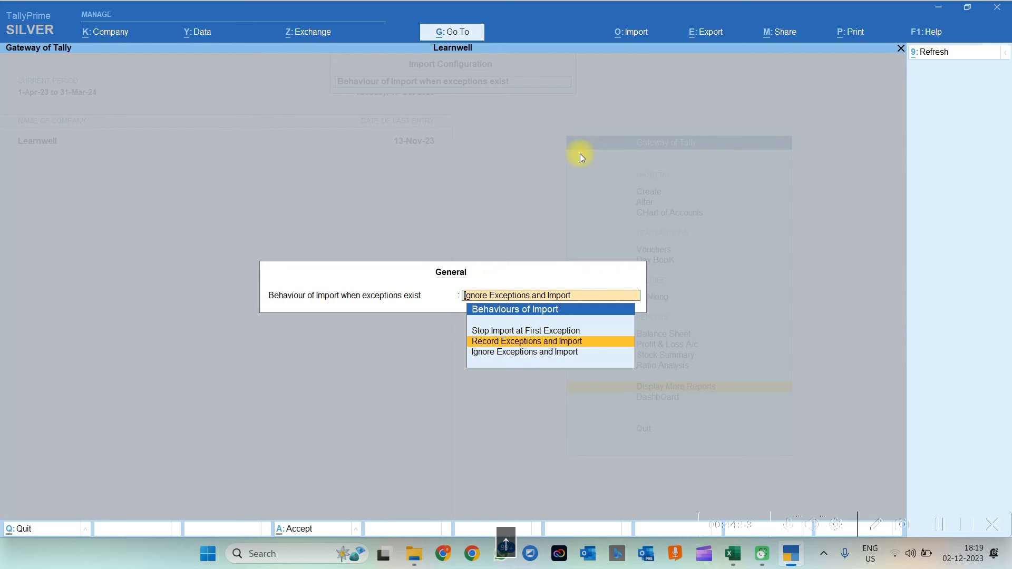
pyautogui.click(533, 345)
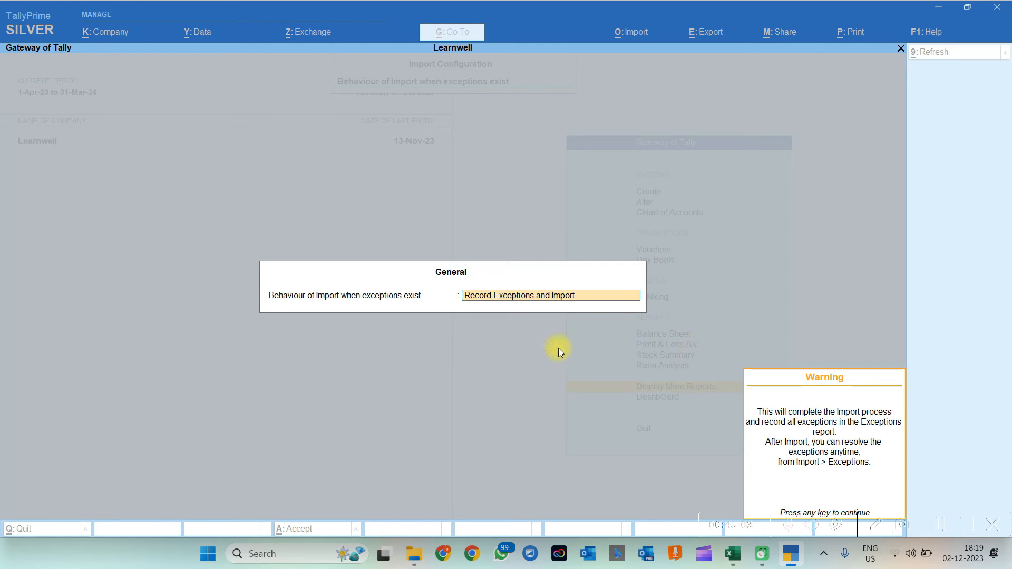
pyautogui.press('Return')
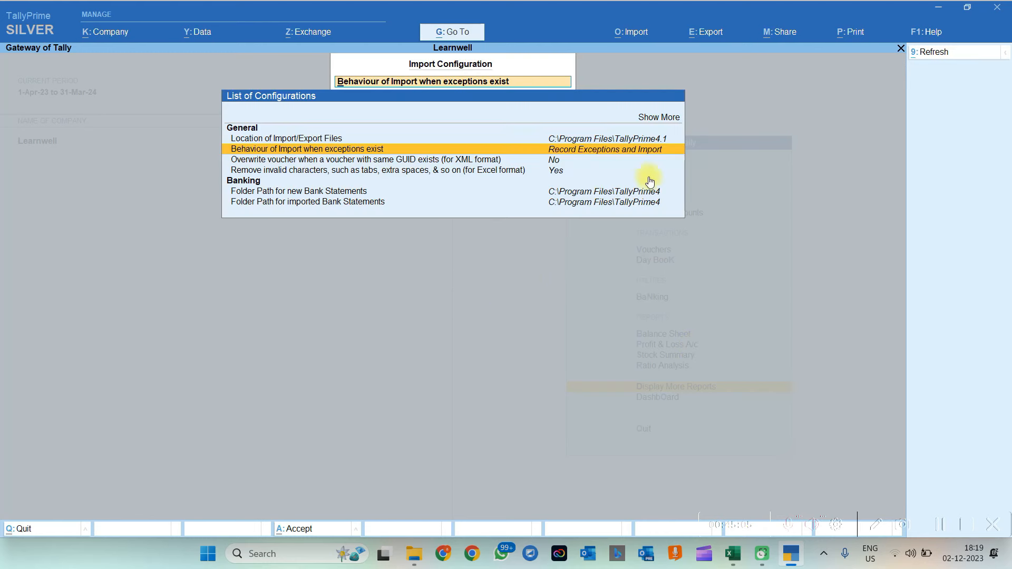
pyautogui.press('Escape')
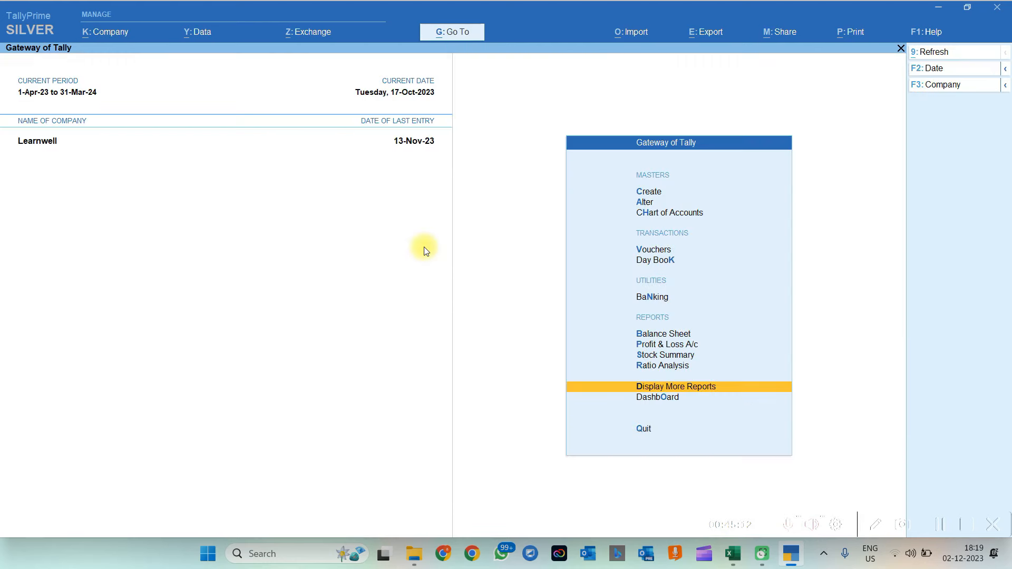
# Open the ledger vouchers report for Reliance Retail Limited.
pyautogui.press('Return')
pyautogui.write('al')
pyautogui.write('Rel')
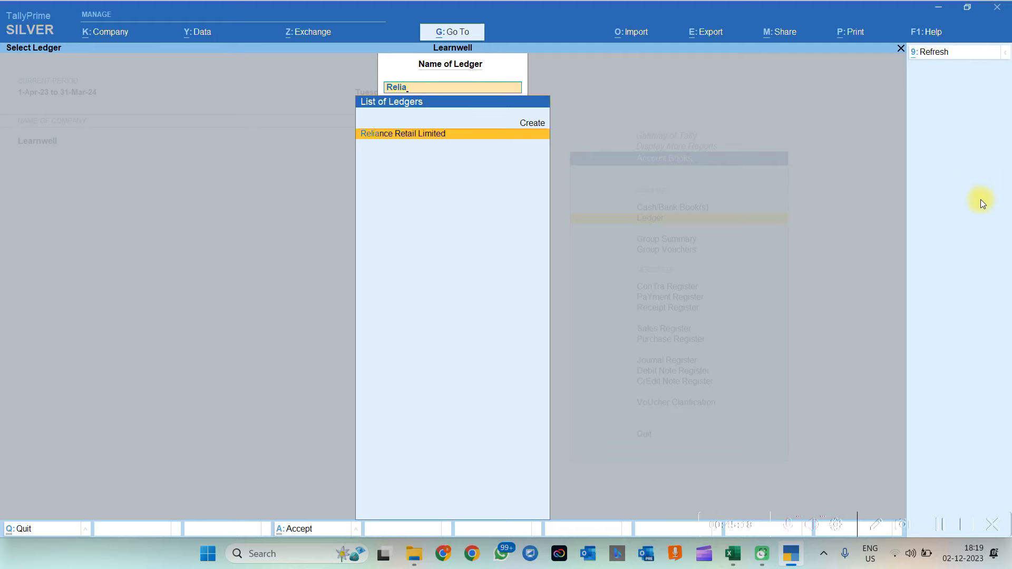
pyautogui.press('Return')
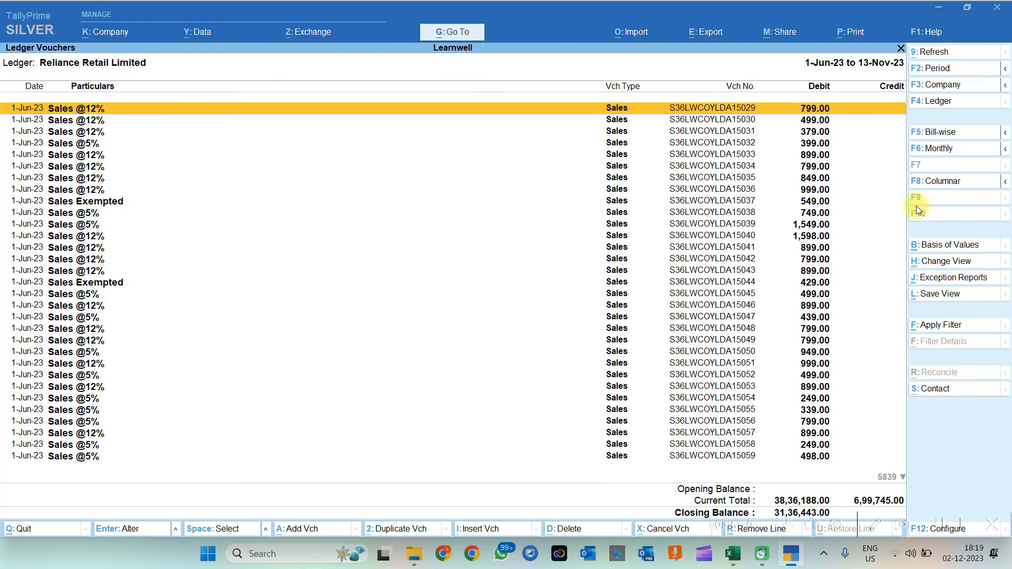
# Look through the June sales and credit note vouchers in the Reliance Retail Limited ledger.
pyautogui.press('Down')
pyautogui.press('Down')
pyautogui.press('Down')
pyautogui.press('Down')
pyautogui.press('Down')
pyautogui.press('Down')
pyautogui.press('Down')
pyautogui.press('Down')
pyautogui.press('Down')
pyautogui.press('Down')
pyautogui.press('Down')
pyautogui.press('Down')
pyautogui.press('Down')
pyautogui.press('Down')
pyautogui.press('Down')
pyautogui.press('Down')
pyautogui.press('Down')
pyautogui.press('Down')
pyautogui.press('Down')
pyautogui.press('Down')
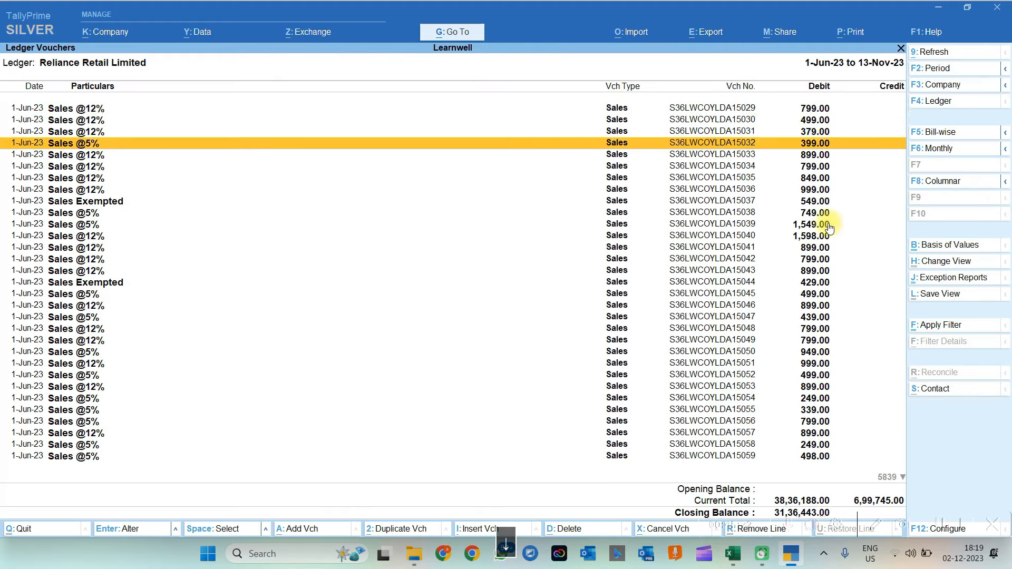
pyautogui.press('Down')
pyautogui.press('Down')
pyautogui.press('Down')
pyautogui.press('Down')
pyautogui.press('Down')
pyautogui.press('Down')
pyautogui.press('Down')
pyautogui.press('Down')
pyautogui.press('Down')
pyautogui.press('Down')
pyautogui.press('Down')
pyautogui.press('Down')
pyautogui.press('Down')
pyautogui.press('Down')
pyautogui.press('Down')
pyautogui.press('Down')
pyautogui.press('Down')
pyautogui.press('Down')
pyautogui.press('Down')
pyautogui.press('Down')
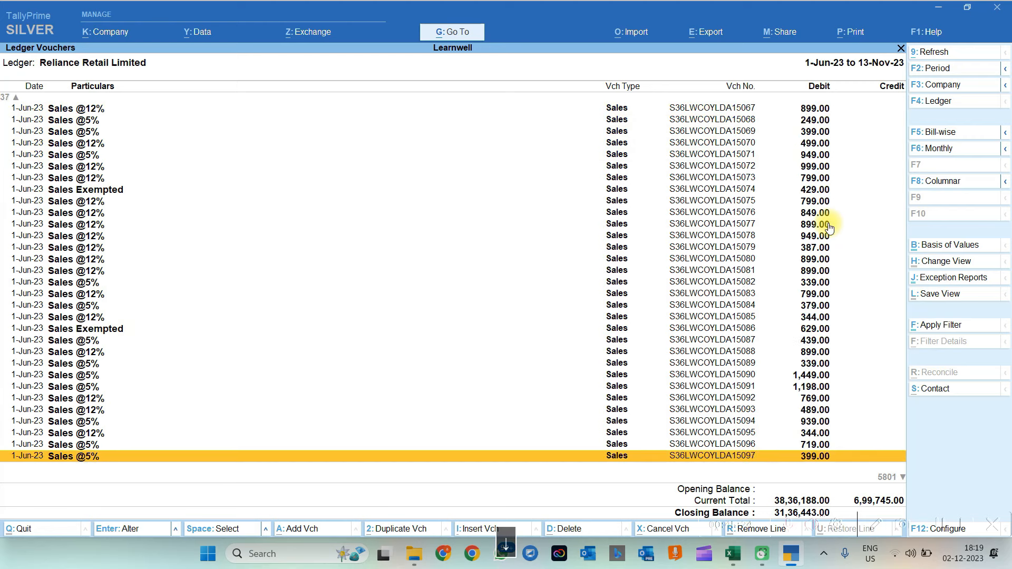
pyautogui.press('Down')
pyautogui.press('Down')
pyautogui.press('Down')
pyautogui.press('Down')
pyautogui.press('Down')
pyautogui.press('Down')
pyautogui.press('Down')
pyautogui.press('Down')
pyautogui.press('Down')
pyautogui.press('Down')
pyautogui.press('Down')
pyautogui.press('Down')
pyautogui.press('Down')
pyautogui.press('Down')
pyautogui.press('Down')
pyautogui.press('Down')
pyautogui.press('Down')
pyautogui.press('Down')
pyautogui.press('Down')
pyautogui.press('Down')
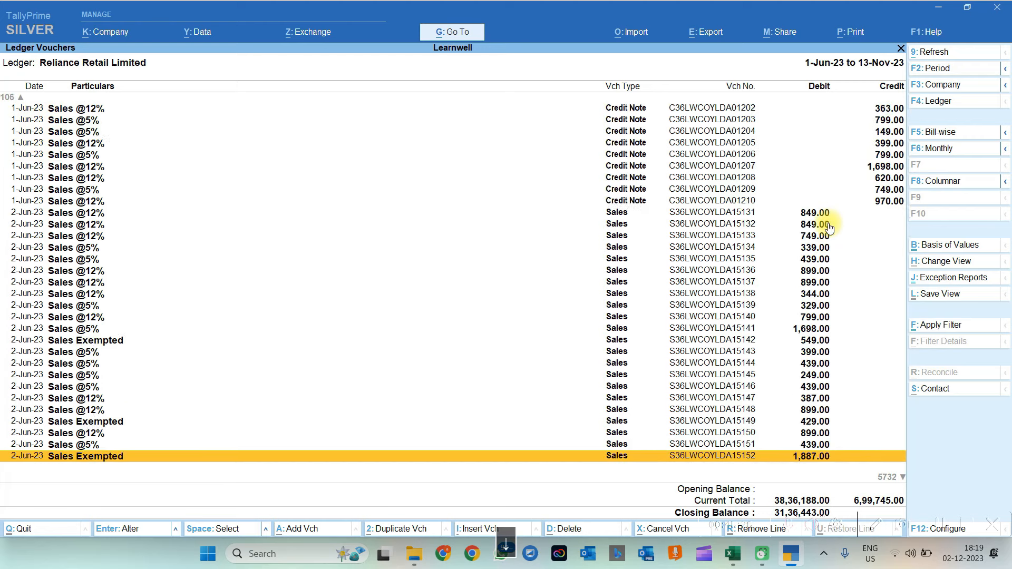
pyautogui.press('Up')
pyautogui.press('Up')
pyautogui.press('Up')
pyautogui.press('Up')
pyautogui.press('Up')
pyautogui.press('Up')
pyautogui.press('Up')
pyautogui.press('Up')
pyautogui.press('Up')
pyautogui.press('Up')
pyautogui.press('Up')
pyautogui.press('Up')
pyautogui.press('Up')
pyautogui.press('Up')
pyautogui.press('Up')
pyautogui.press('Up')
pyautogui.press('Up')
pyautogui.press('Up')
pyautogui.press('Up')
pyautogui.press('Up')
pyautogui.press('Up')
pyautogui.press('Up')
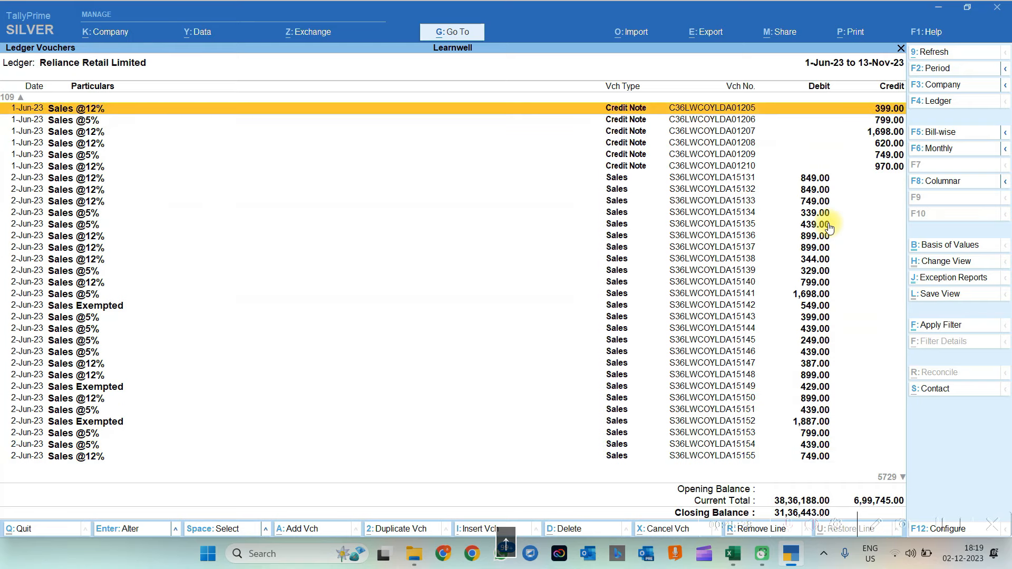
# Inspect individual sales and credit note vouchers from the ledger, then return to the Gateway of Tally.
pyautogui.press('Return')
pyautogui.press('Escape')
pyautogui.press('Return')
pyautogui.press('Down')
pyautogui.press('Down')
pyautogui.press('Down')
pyautogui.press('Down')
pyautogui.press('Down')
pyautogui.press('Down')
pyautogui.press('Down')
pyautogui.press('Down')
pyautogui.press('Down')
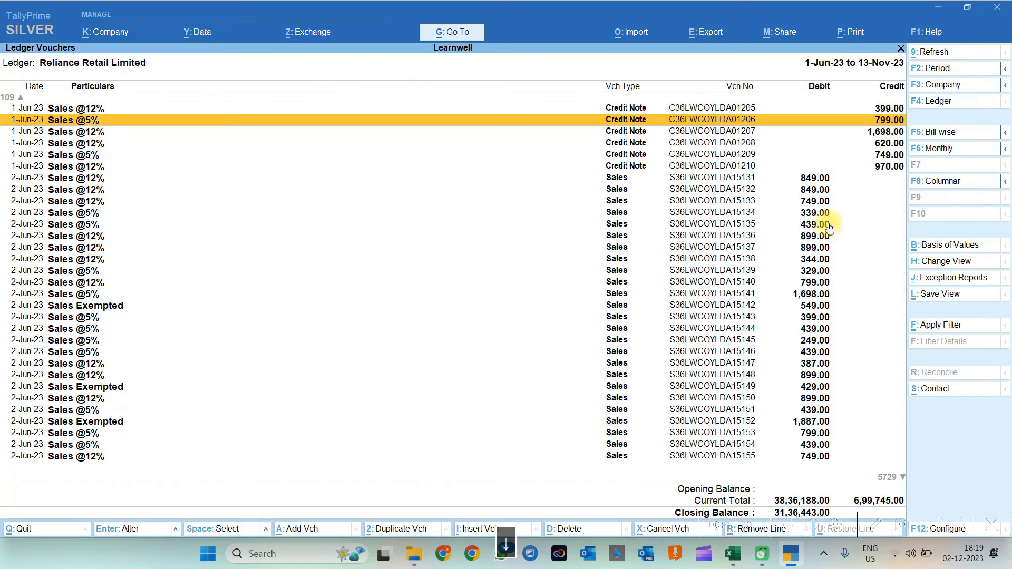
pyautogui.press('Escape')
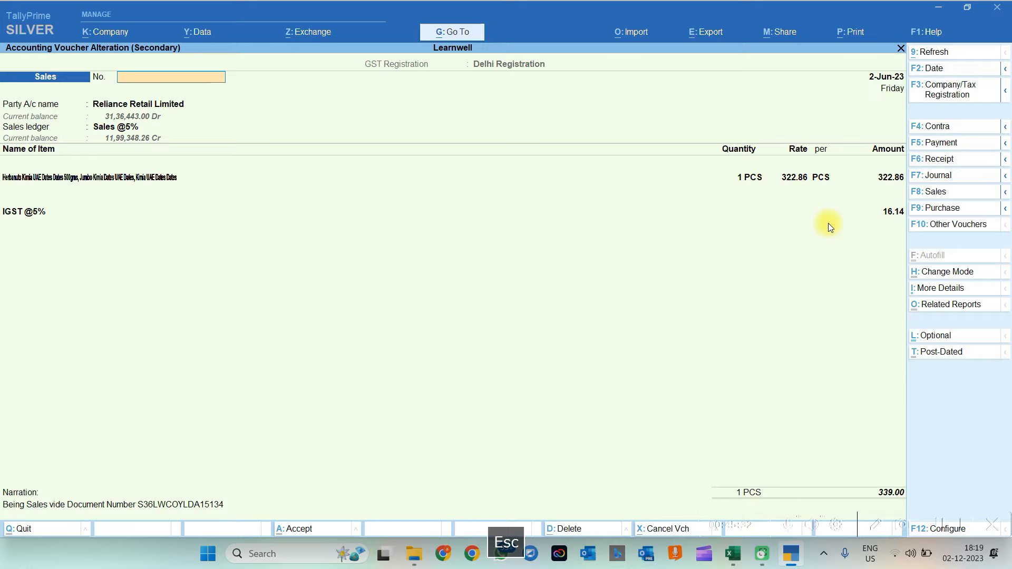
pyautogui.press('Escape')
pyautogui.press('Escape')
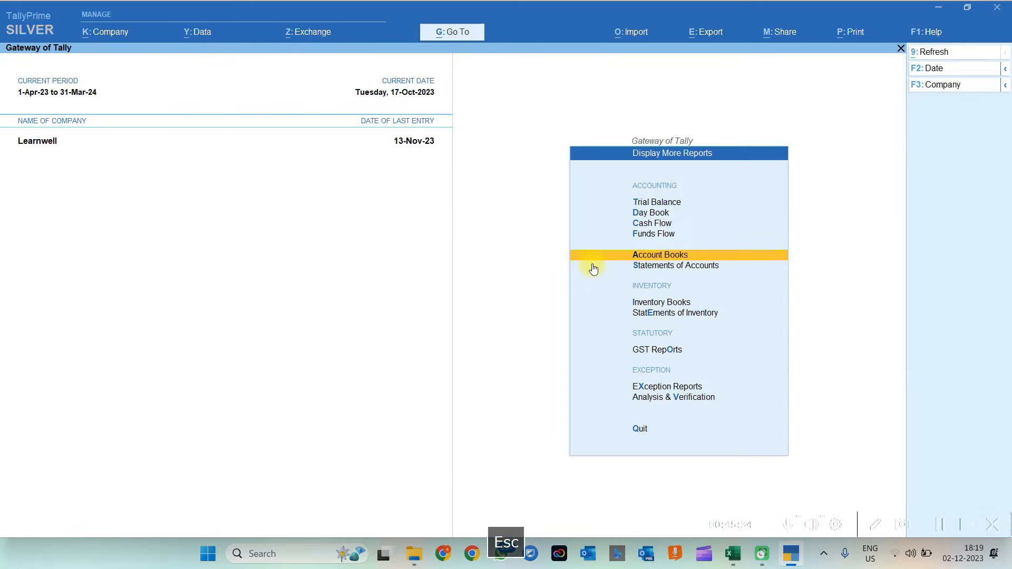
pyautogui.press('Escape')
# Open the GSTR-1 report and set its period from 1-6-2023 to 30-6-2023.
pyautogui.press('Return')
pyautogui.press('g')
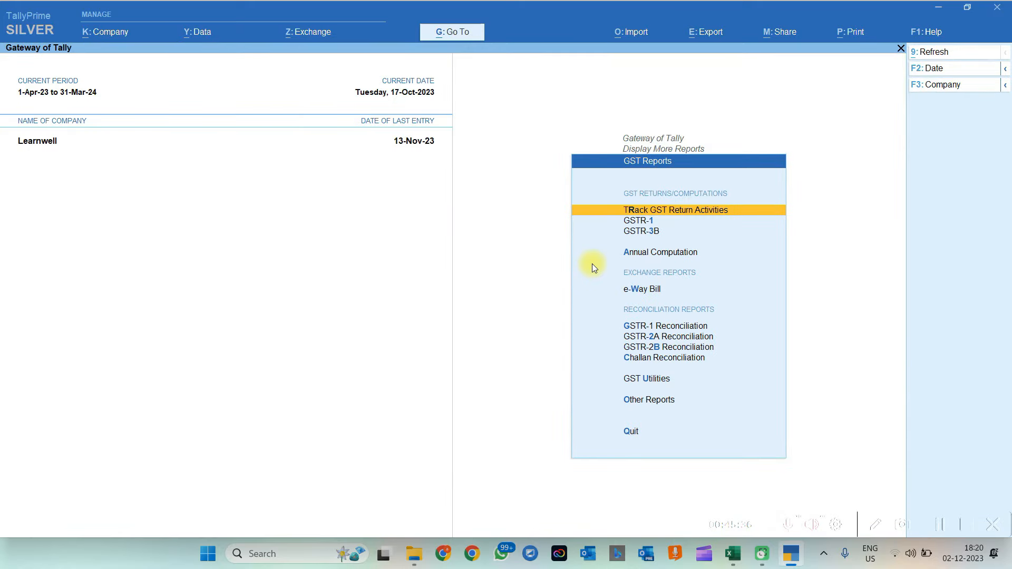
pyautogui.press('Down')
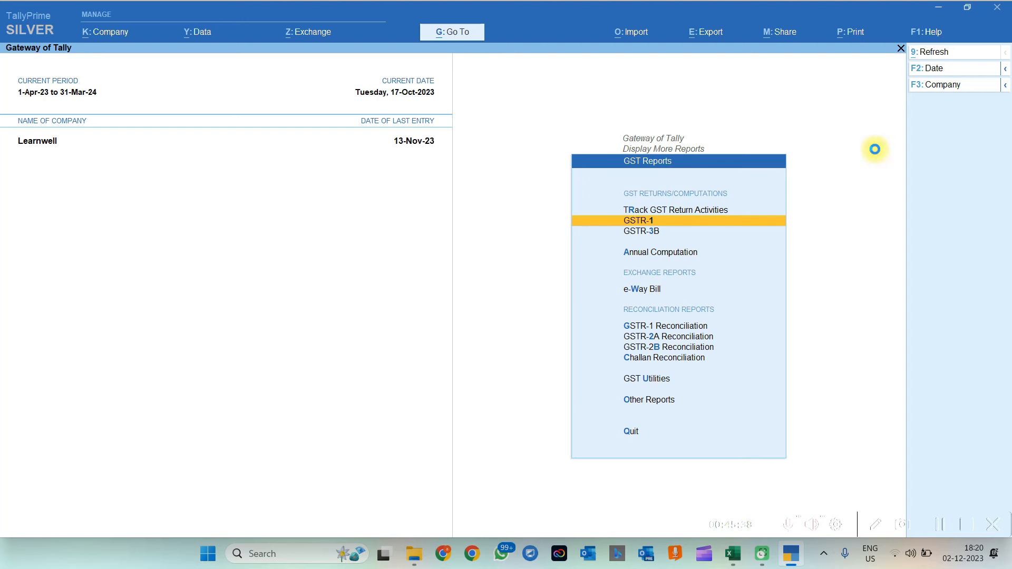
pyautogui.press('Return')
pyautogui.press('F2')
pyautogui.write('1.6')
pyautogui.press('Return')
pyautogui.write('30.6')
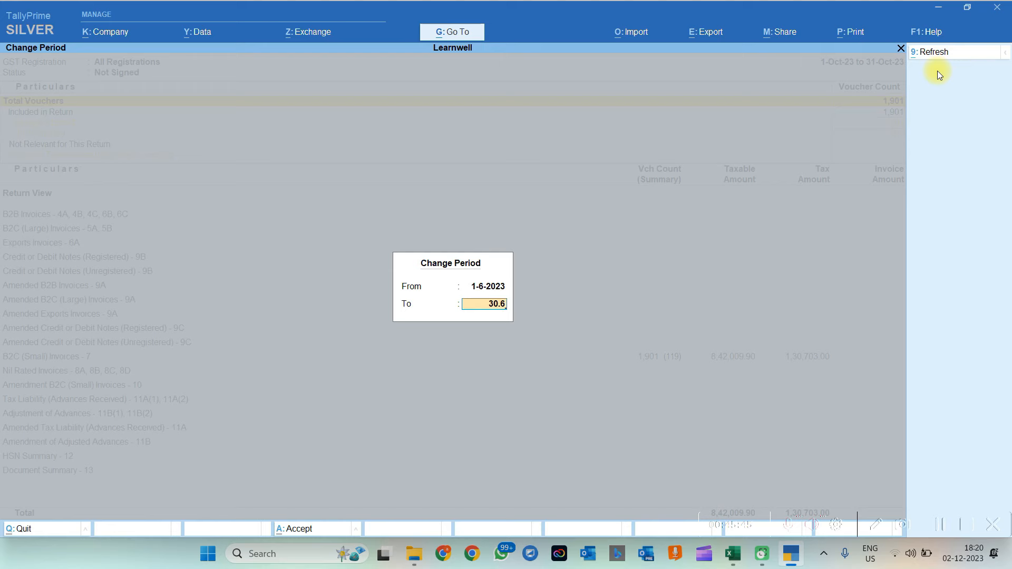
pyautogui.press('Return')
# Examine the uncertain transactions, B2C (Small) Invoices, Nil Rated Invoices and voucher totals in the June GSTR-1.
pyautogui.press('Down')
pyautogui.press('Down')
pyautogui.press('Down')
pyautogui.press('Down')
pyautogui.press('Down')
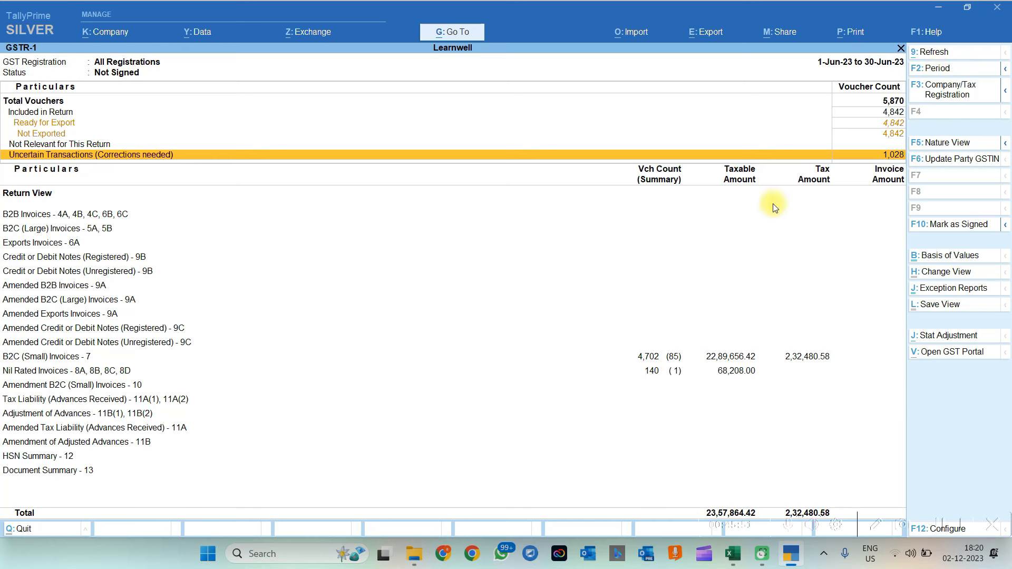
pyautogui.click(671, 360)
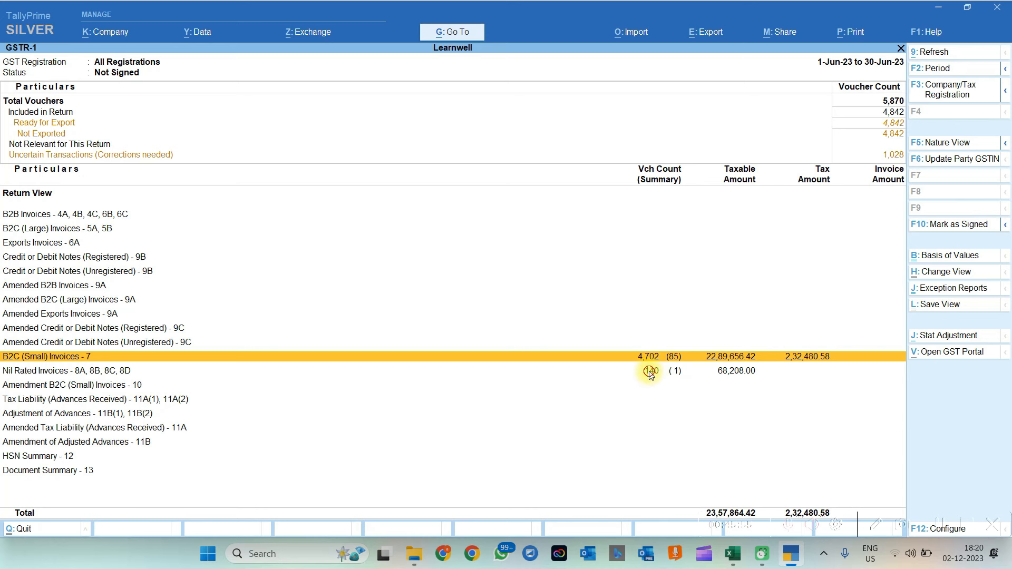
pyautogui.click(648, 374)
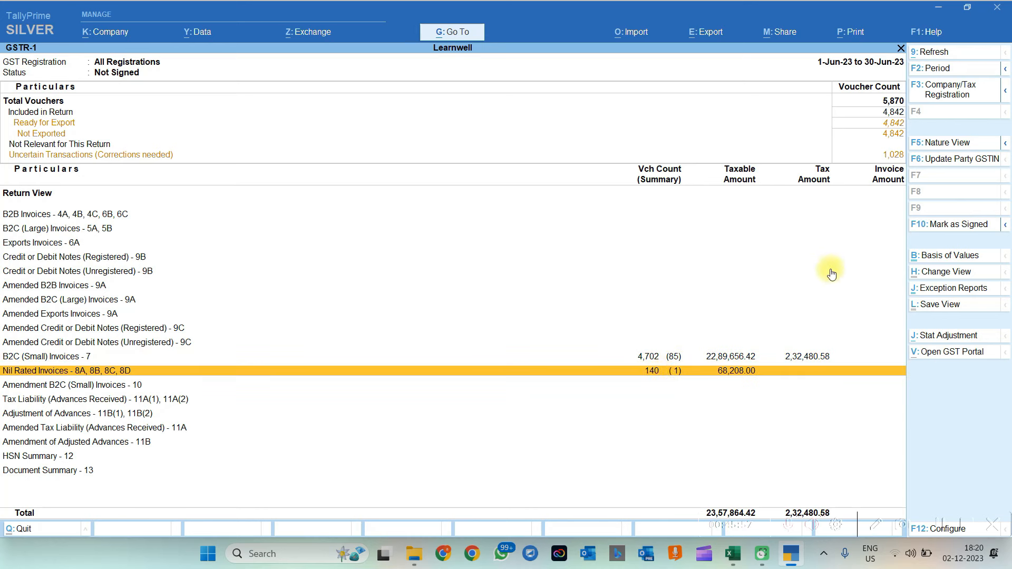
pyautogui.click(887, 165)
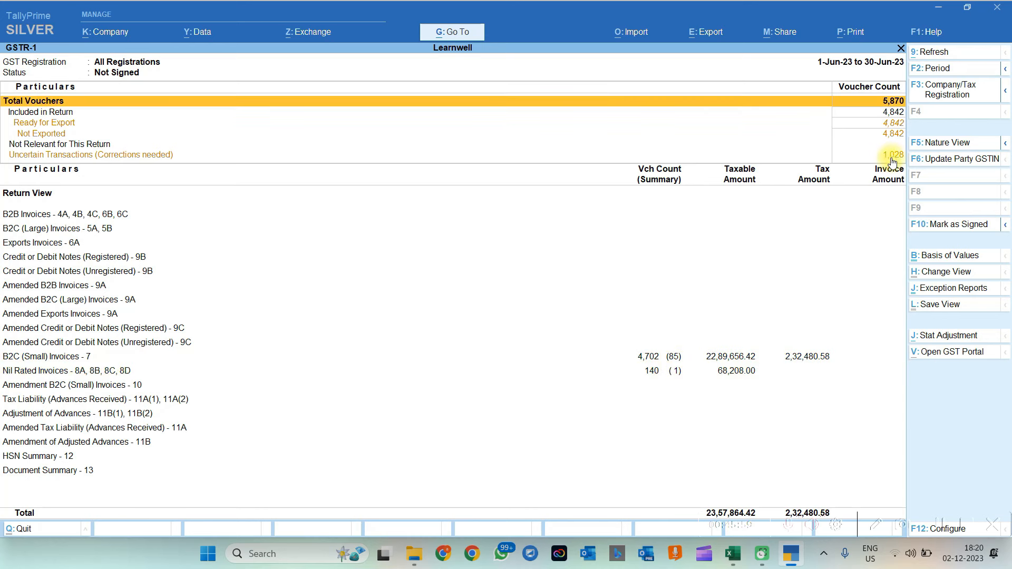
# Accept as is all uncertain vouchers with a mismatch between expected and modified tax amount in the June GSTR-1.
pyautogui.click(891, 155)
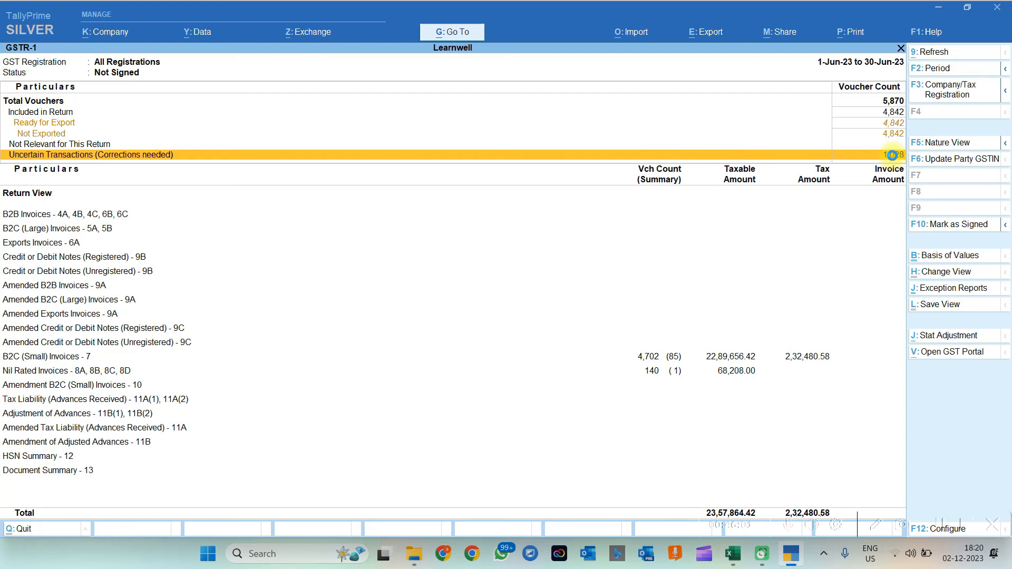
pyautogui.press('Return')
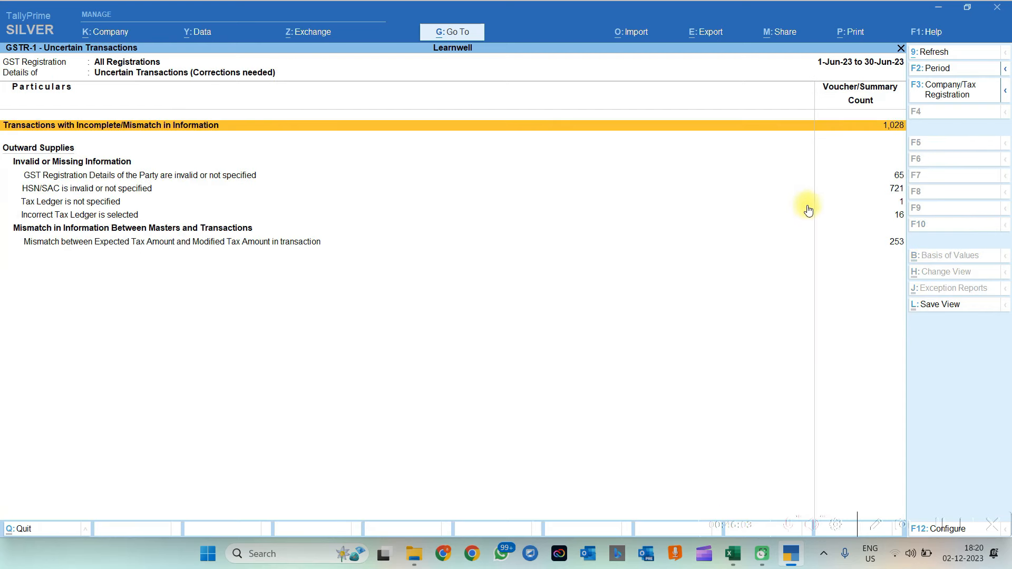
pyautogui.click(222, 245)
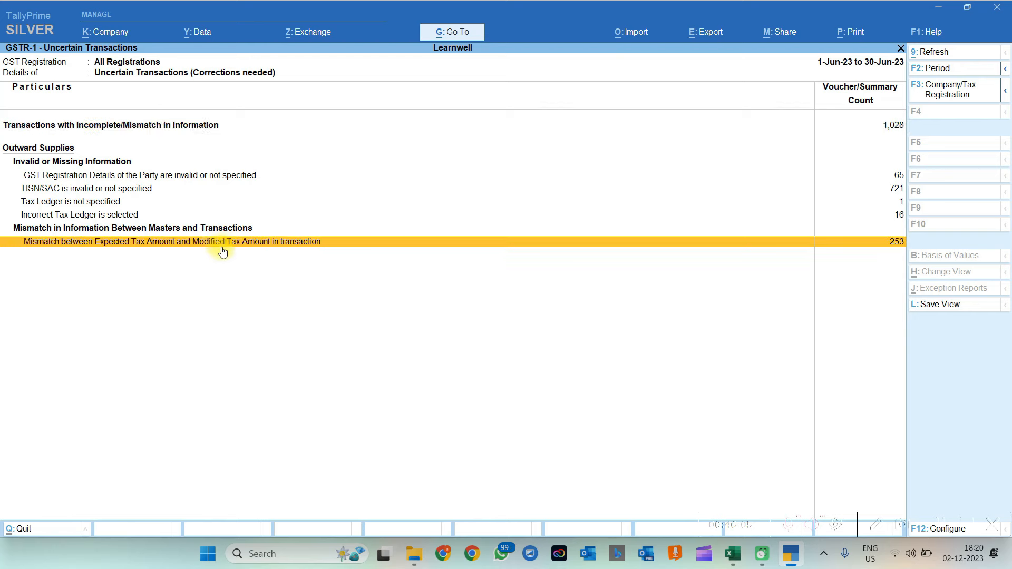
pyautogui.click(219, 246)
pyautogui.hotkey('ctrl', 'space')
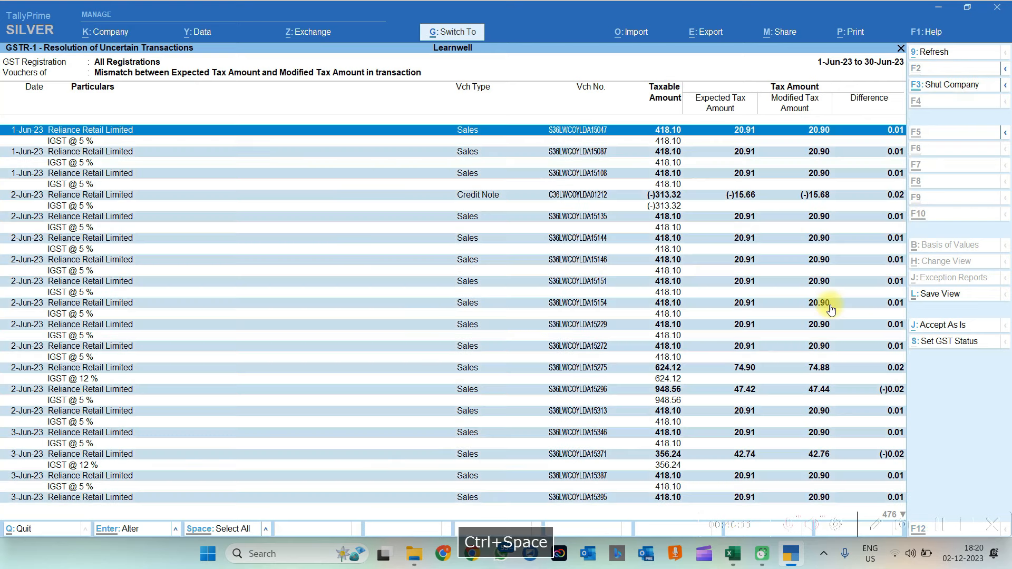
pyautogui.click(938, 335)
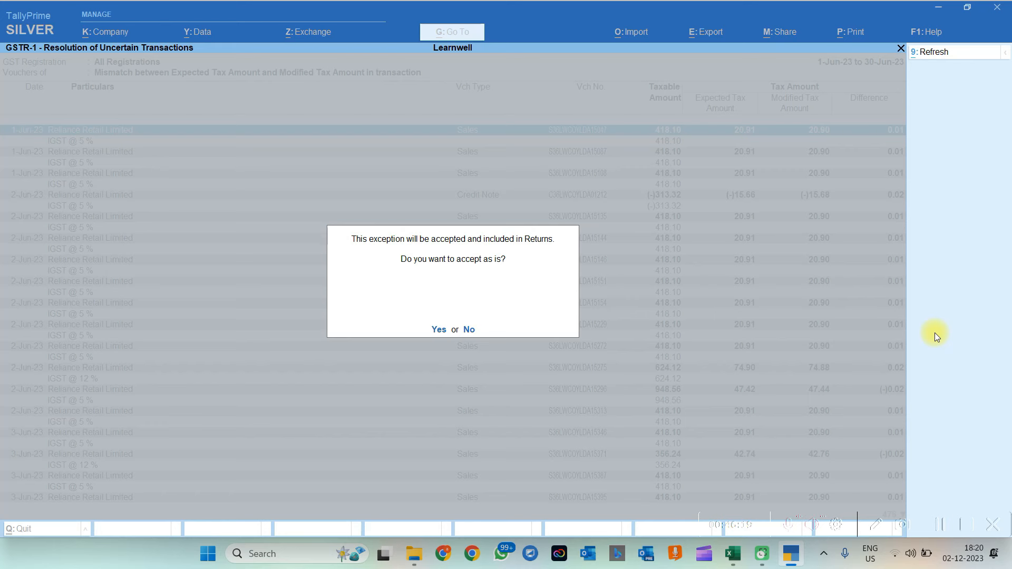
pyautogui.press('y')
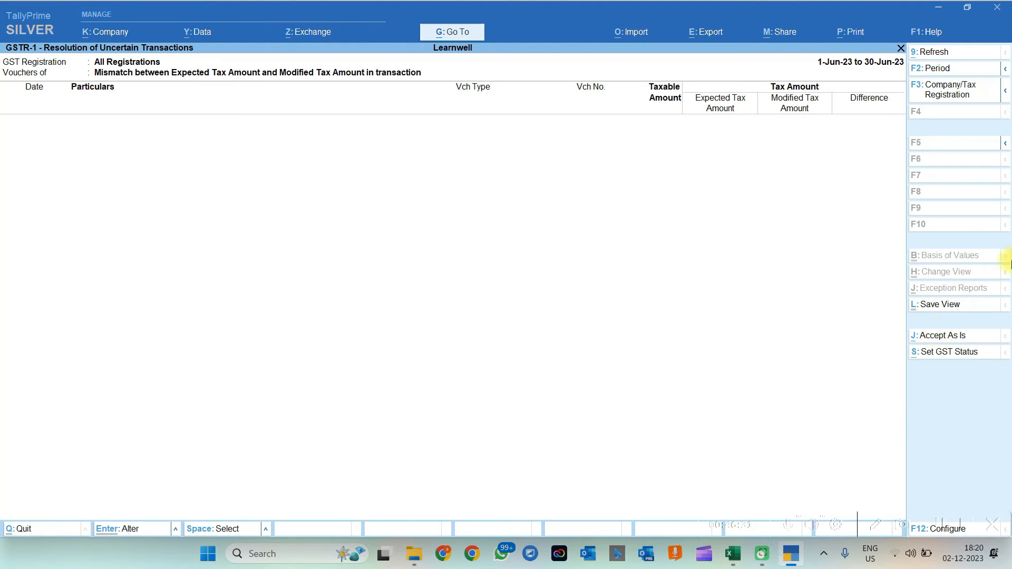
pyautogui.press('Escape')
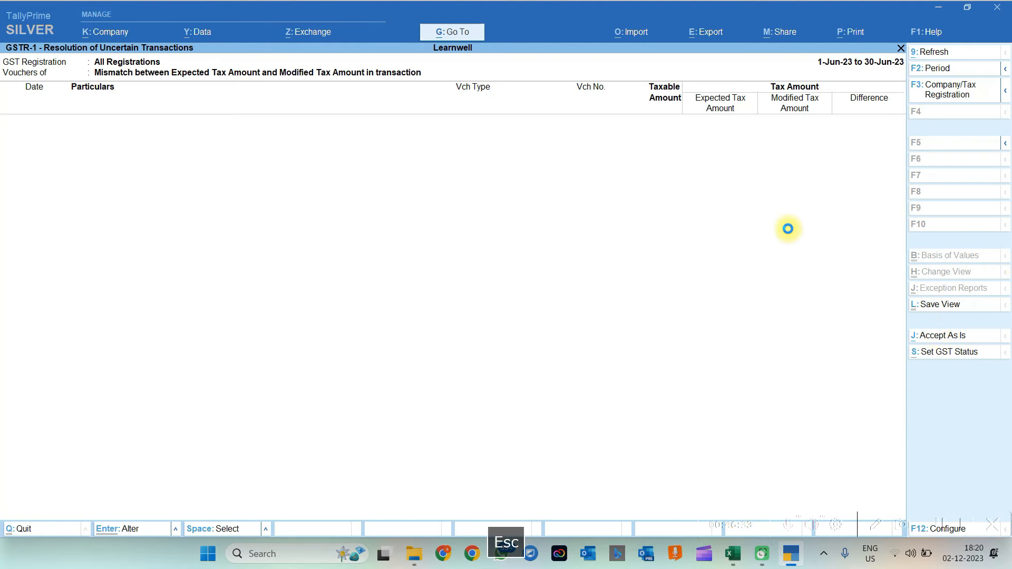
pyautogui.press('Escape')
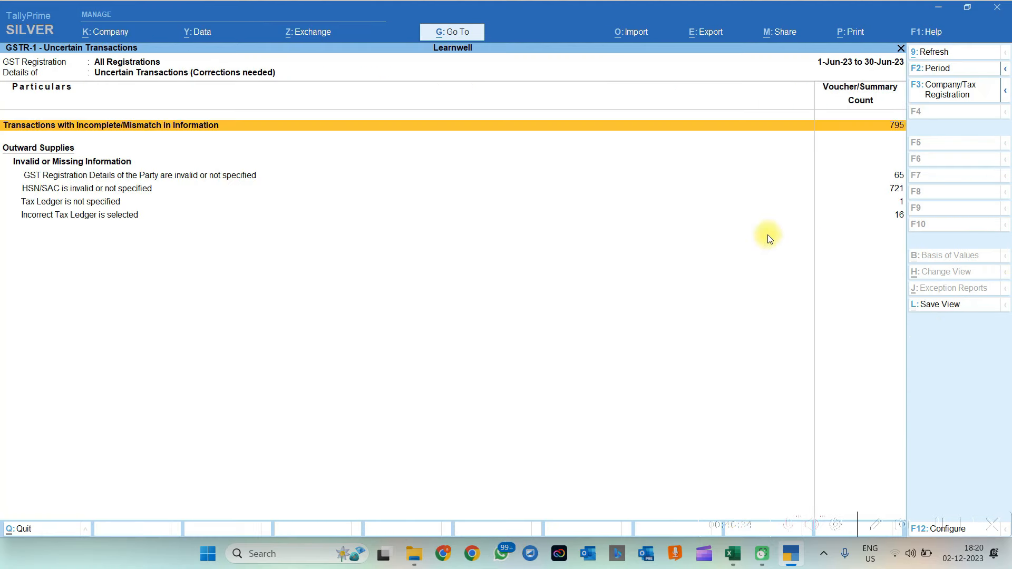
# Inspect the HSN/SAC of the almonds stock item in the first credit note listed under HSN/SAC is invalid or not specified.
pyautogui.click(889, 190)
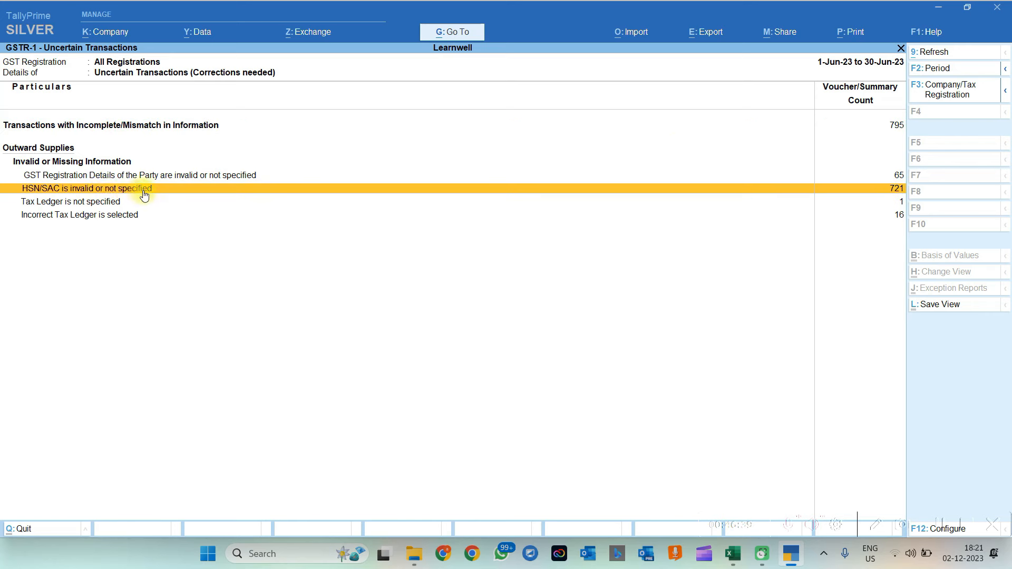
pyautogui.click(162, 190)
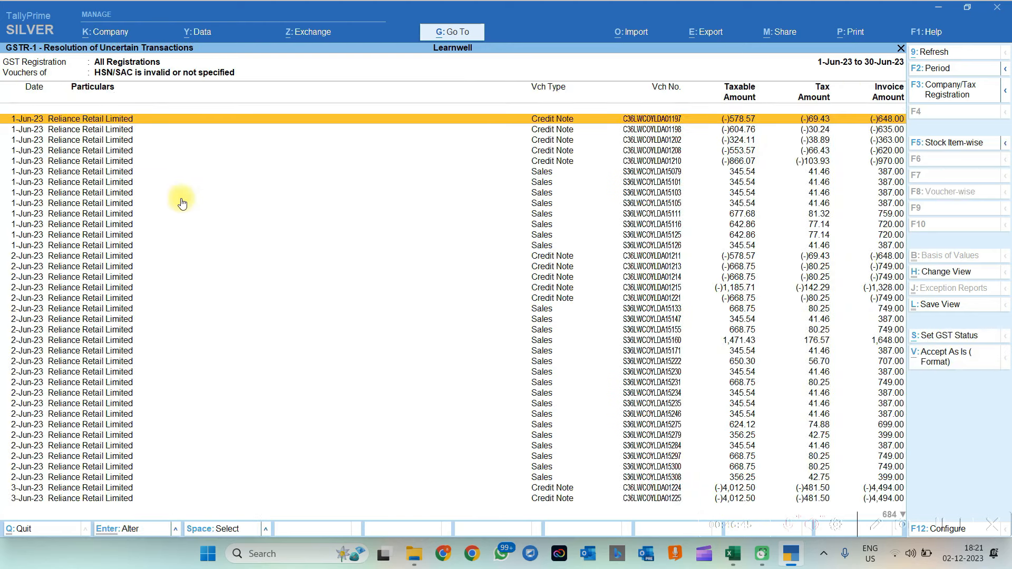
pyautogui.hotkey('ctrl', 'Return')
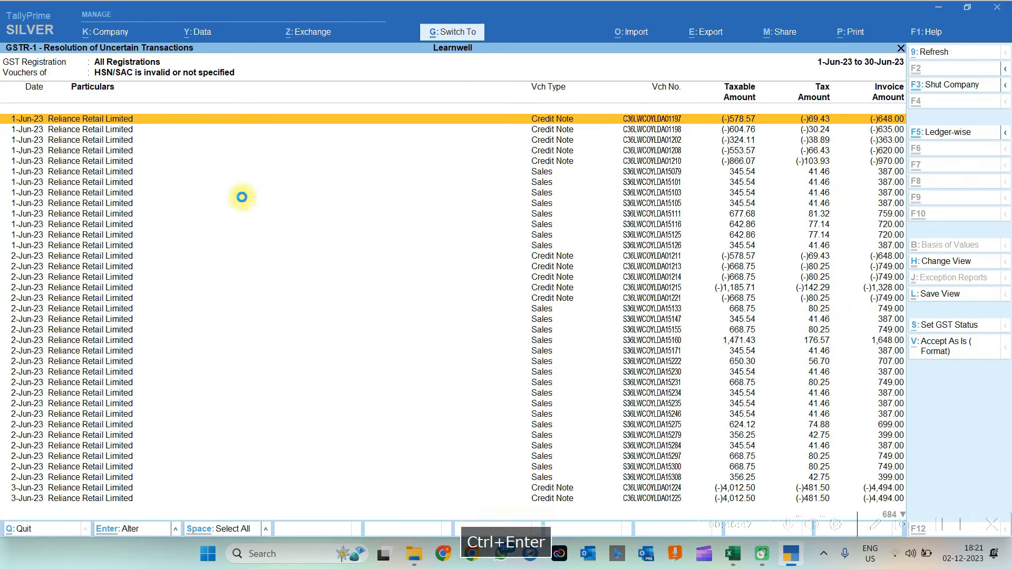
pyautogui.click(131, 176)
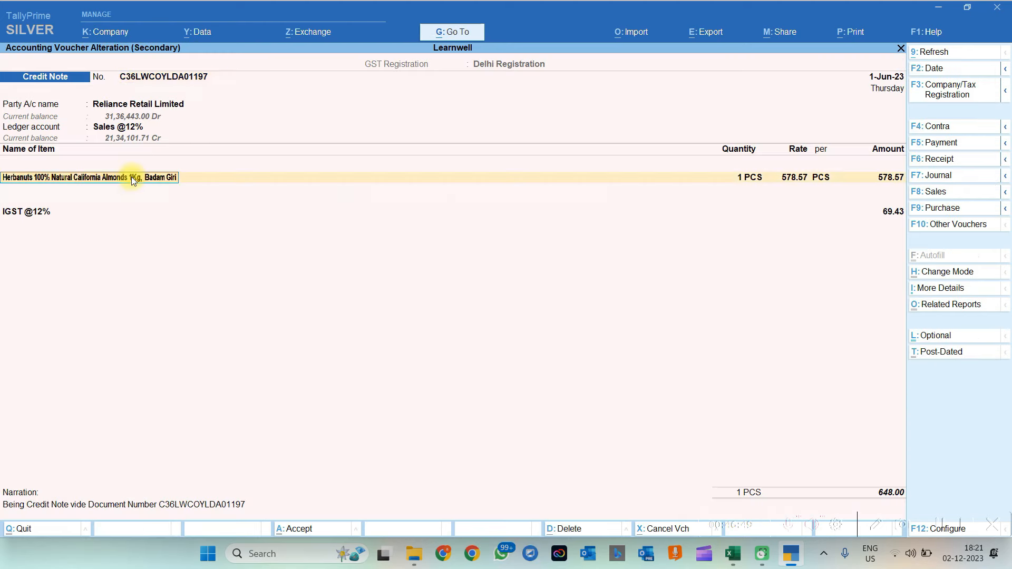
pyautogui.hotkey('ctrl', 'Return')
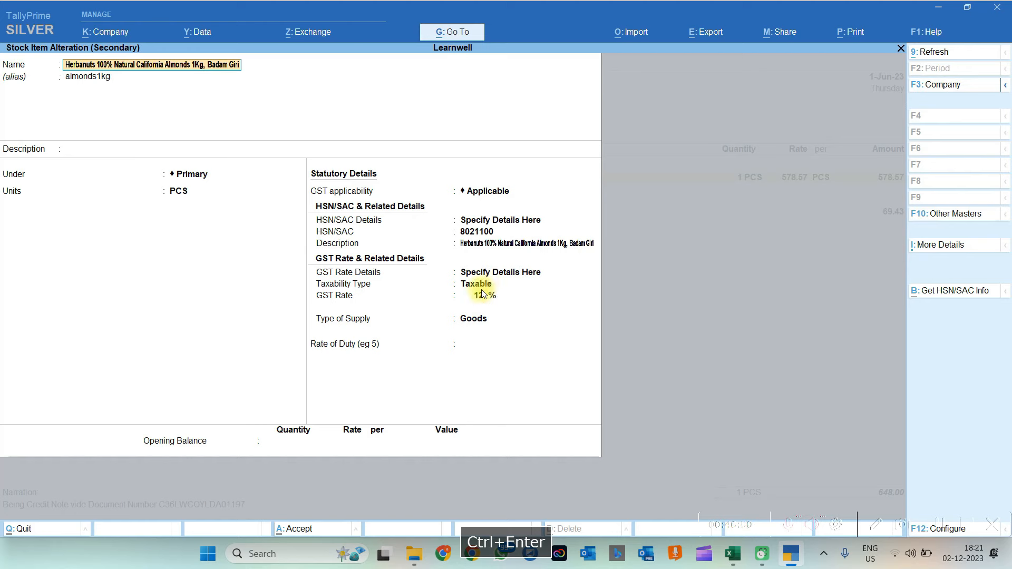
pyautogui.click(501, 232)
pyautogui.press('Escape')
pyautogui.press('Escape')
pyautogui.press('Escape')
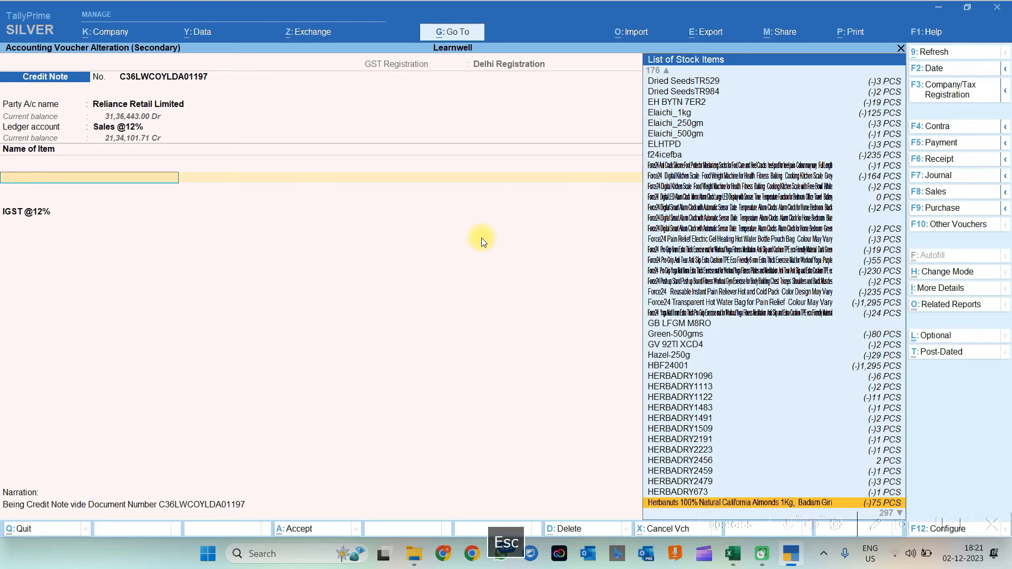
pyautogui.press('Escape')
pyautogui.press('Escape')
pyautogui.press('Escape')
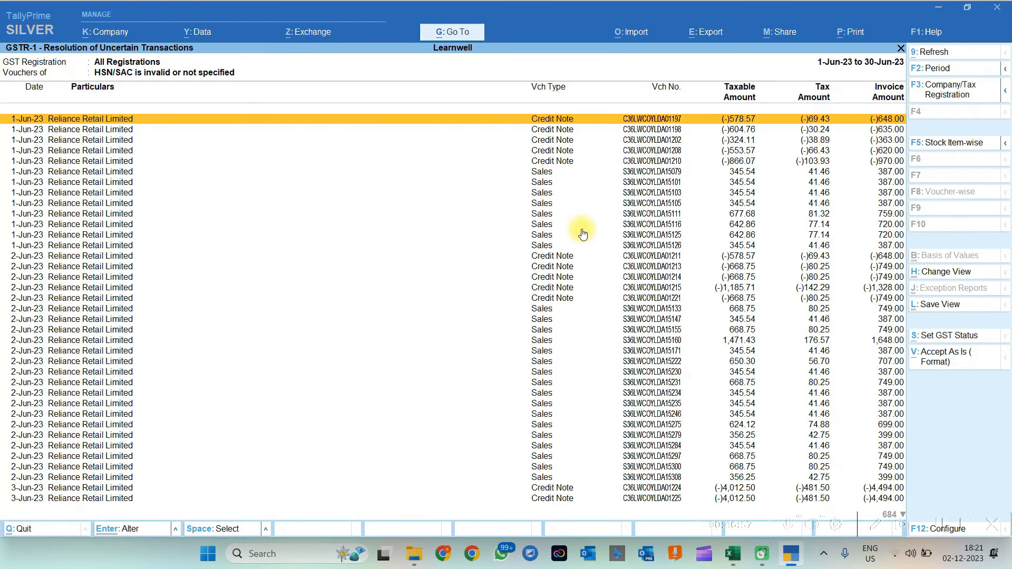
pyautogui.press('Escape')
# Accept as is all vouchers listed under HSN/SAC is invalid or not specified.
pyautogui.press('ctrl')
pyautogui.hotkey('ctrl', 'space')
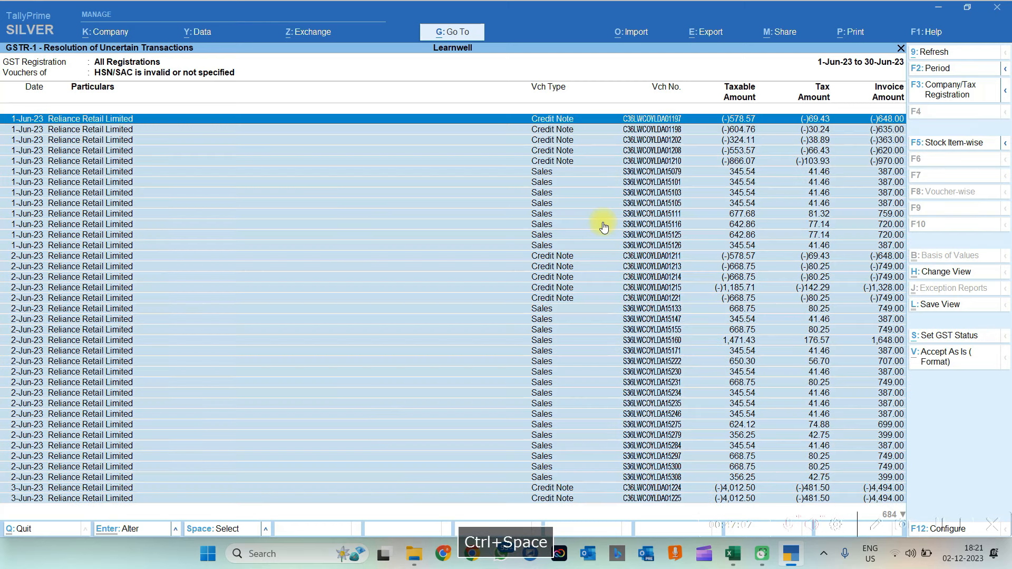
pyautogui.click(934, 360)
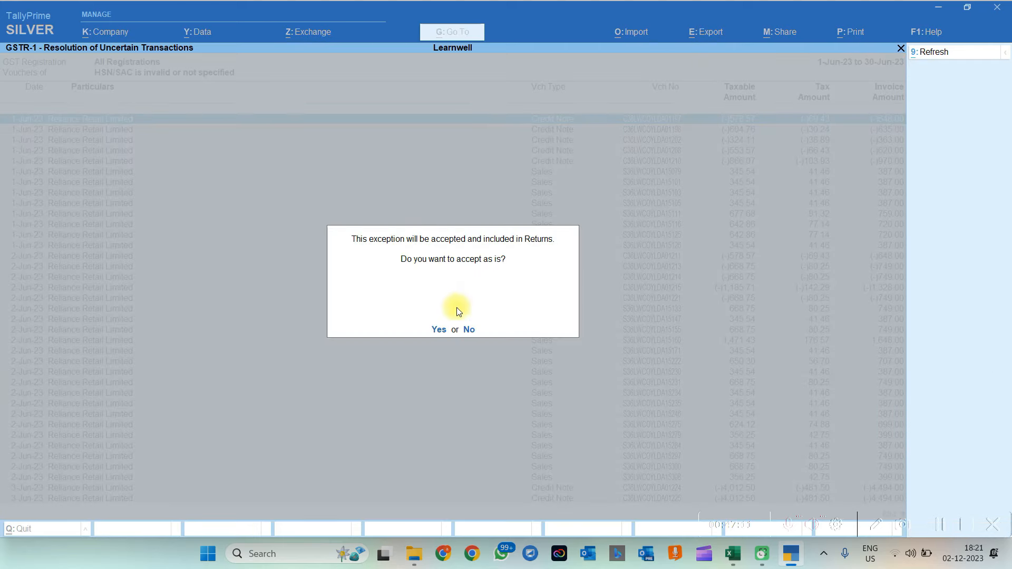
pyautogui.click(437, 330)
pyautogui.press('Escape')
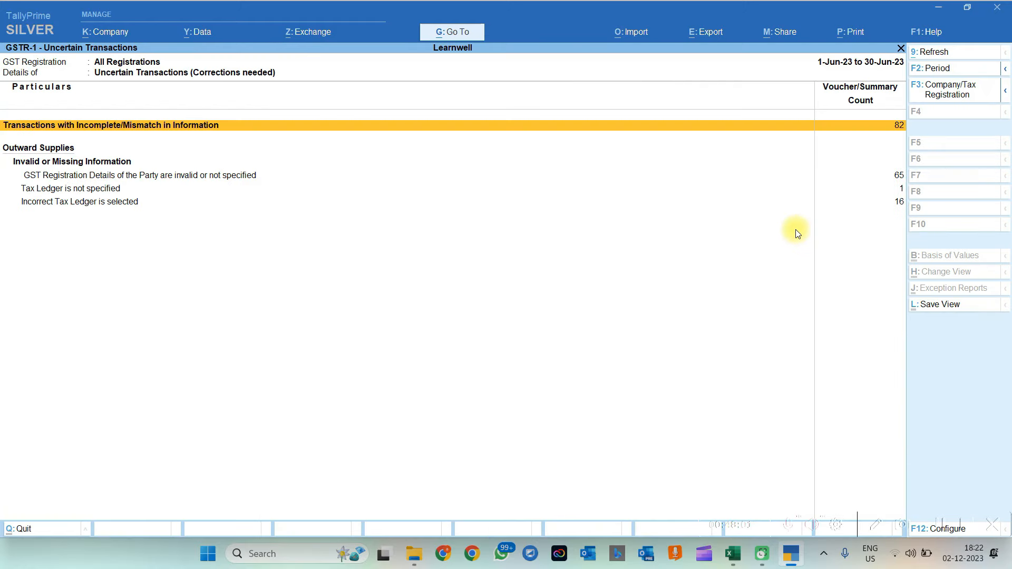
# Set the party's state to Chhattisgarh in the 2-Jun-23 sales voucher listed under invalid party GST registration details.
pyautogui.click(141, 175)
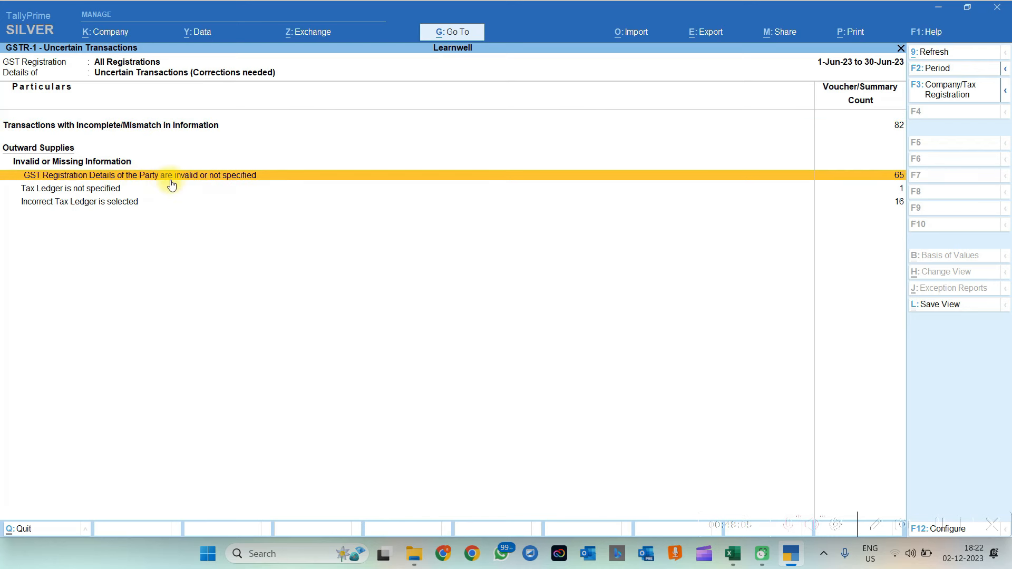
pyautogui.click(217, 181)
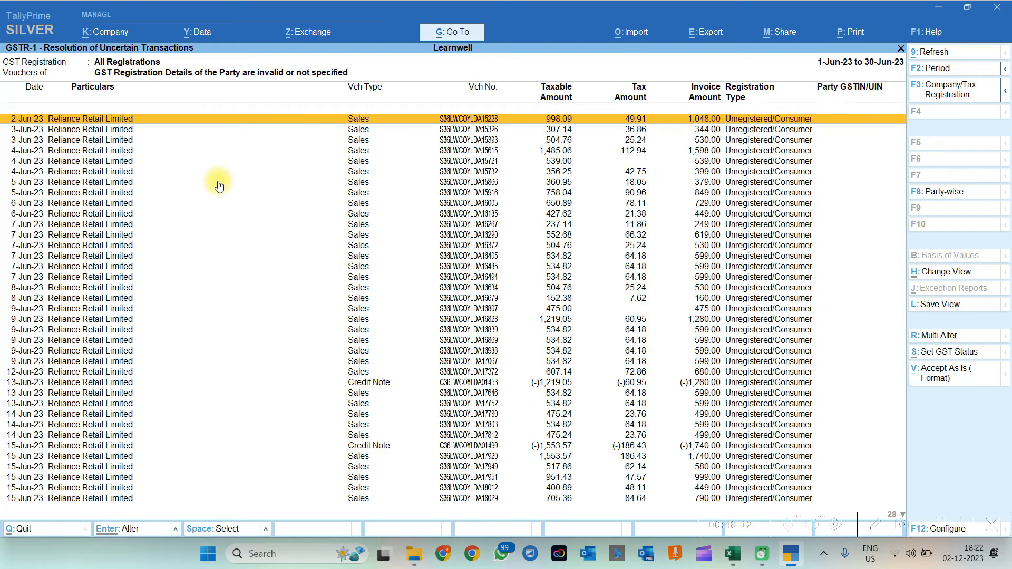
pyautogui.press('Return')
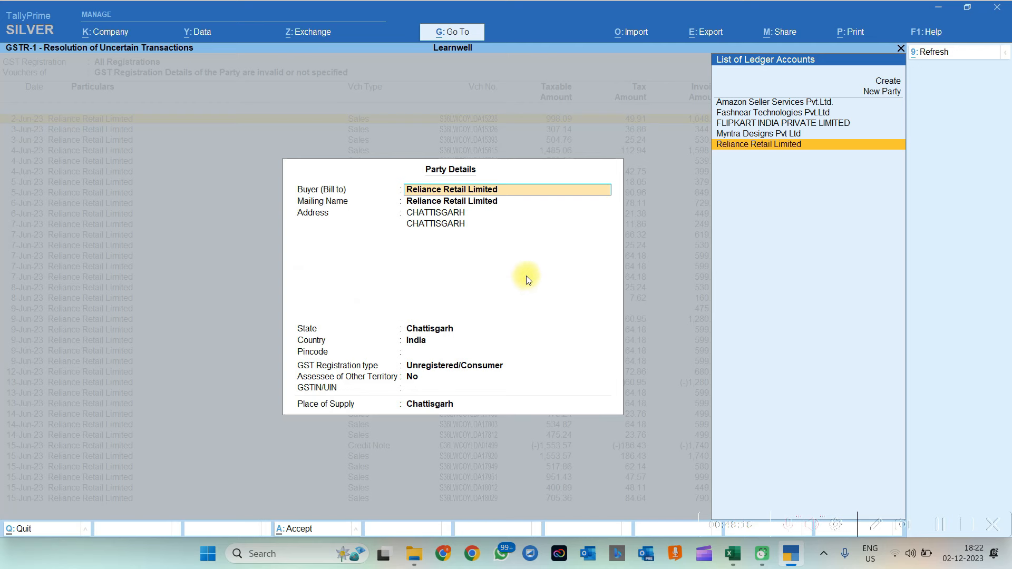
pyautogui.click(423, 329)
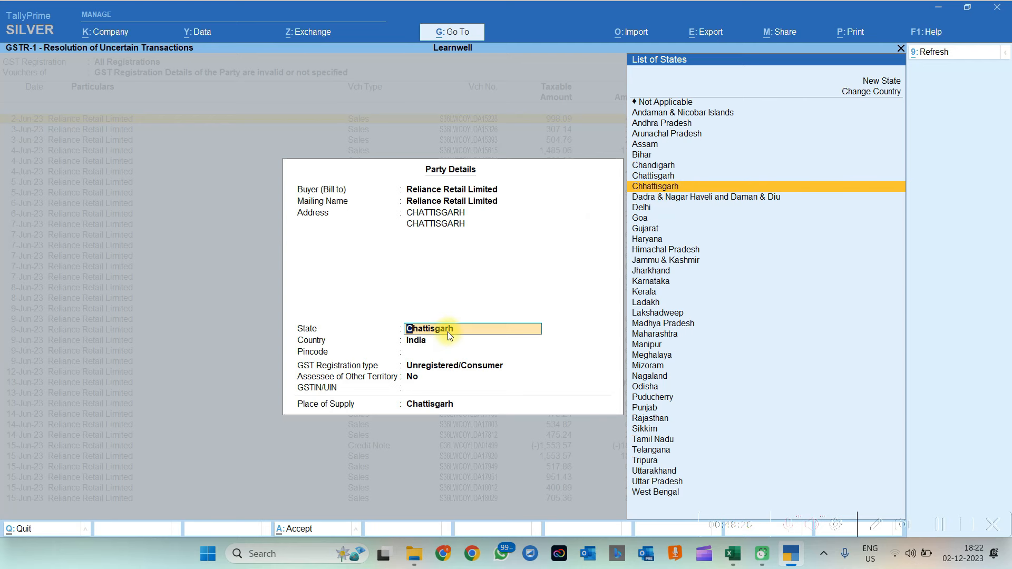
pyautogui.press('Return')
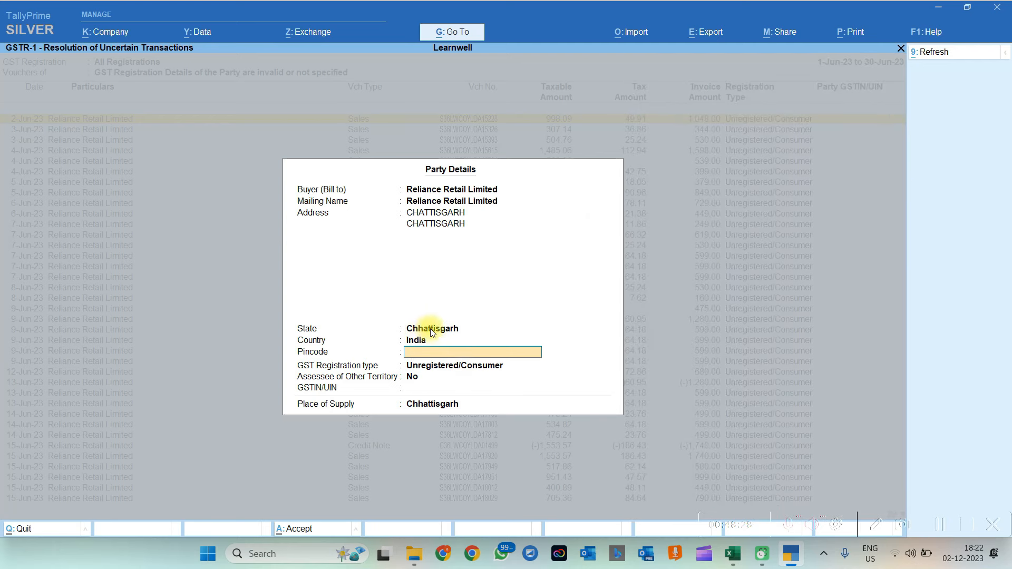
pyautogui.hotkey('ctrl', 'a')
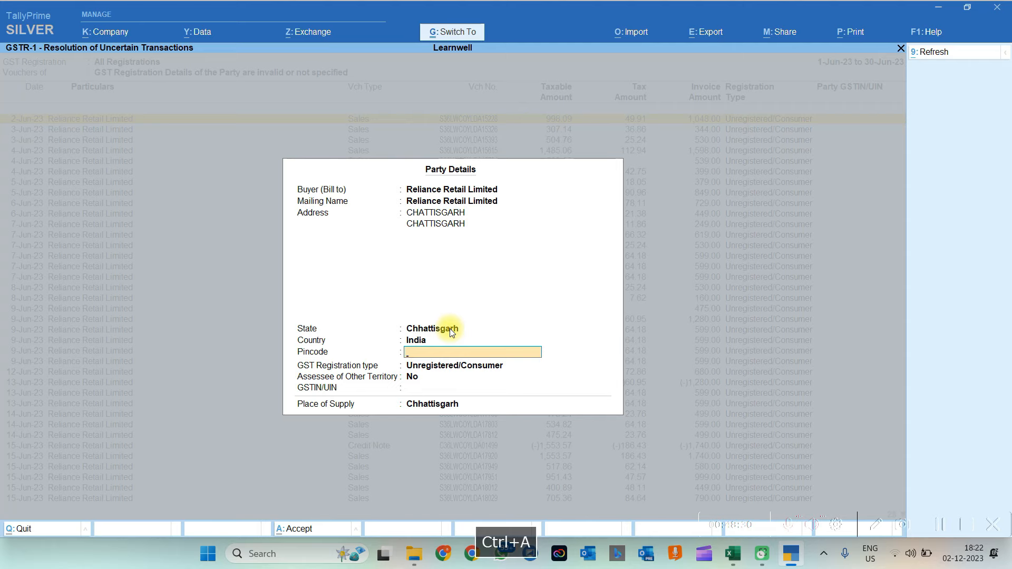
pyautogui.press('Escape')
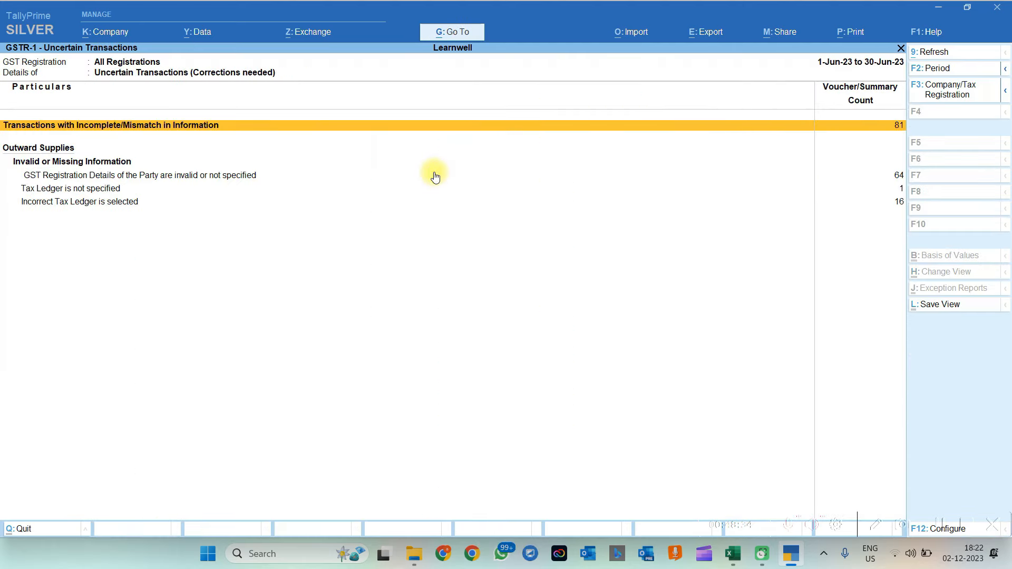
# Open the first 3-Jun-23 sales voucher listed under Incorrect Tax Ledger is selected.
pyautogui.press('Down')
pyautogui.press('Down')
pyautogui.press('Down')
pyautogui.press('Down')
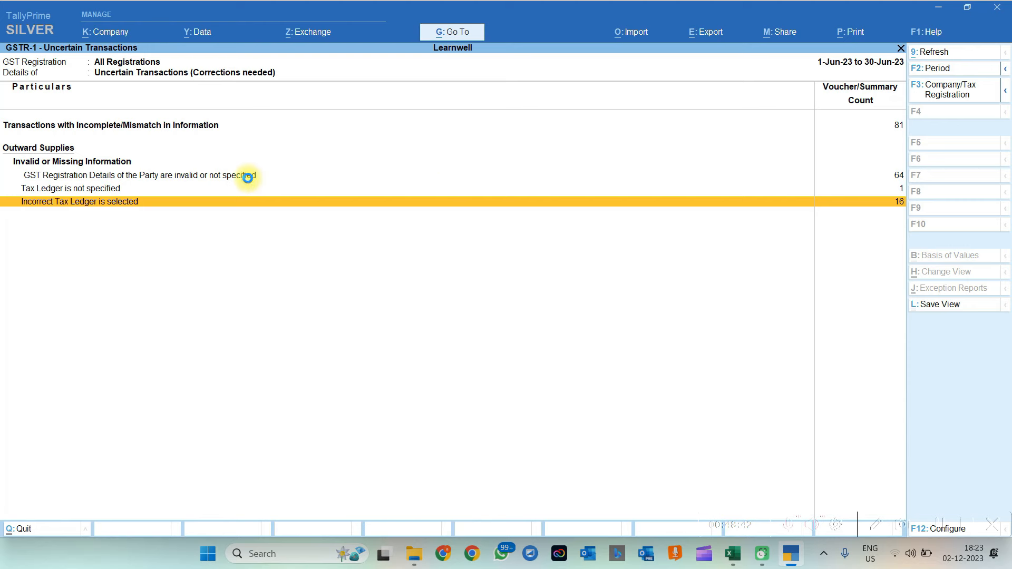
pyautogui.press('Return')
pyautogui.press('Return')
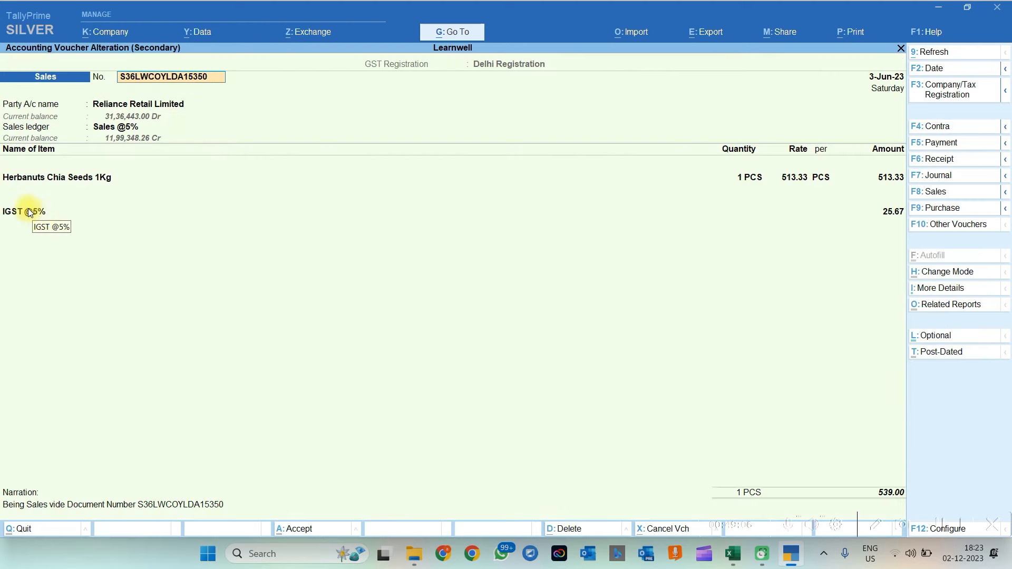
# Examine the taxability type of the Herbanuts Chia Seeds 1Kg stock item, then return to the uncertain transactions summary.
pyautogui.click(86, 182)
pyautogui.hotkey('ctrl', 'Return')
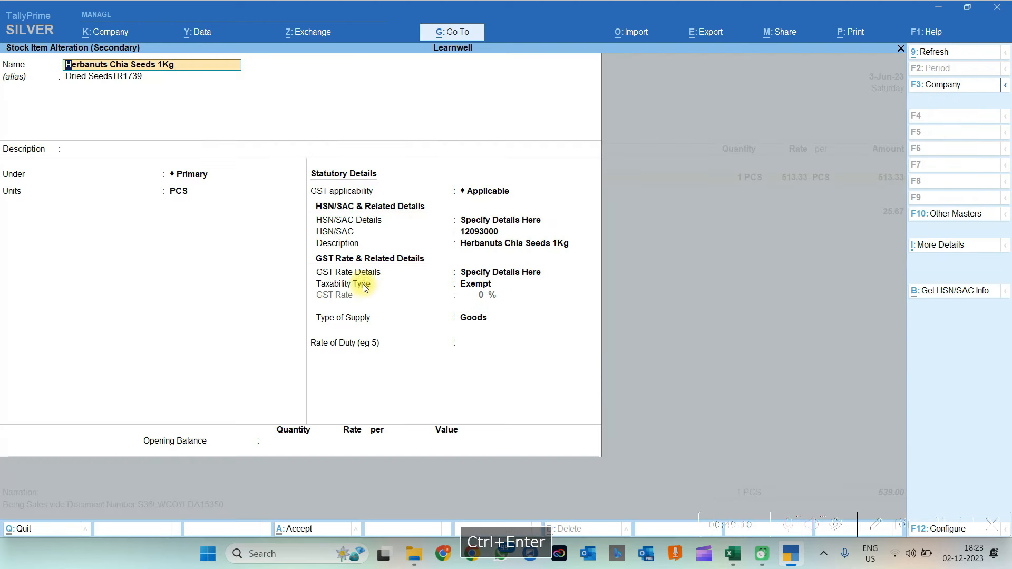
pyautogui.click(469, 289)
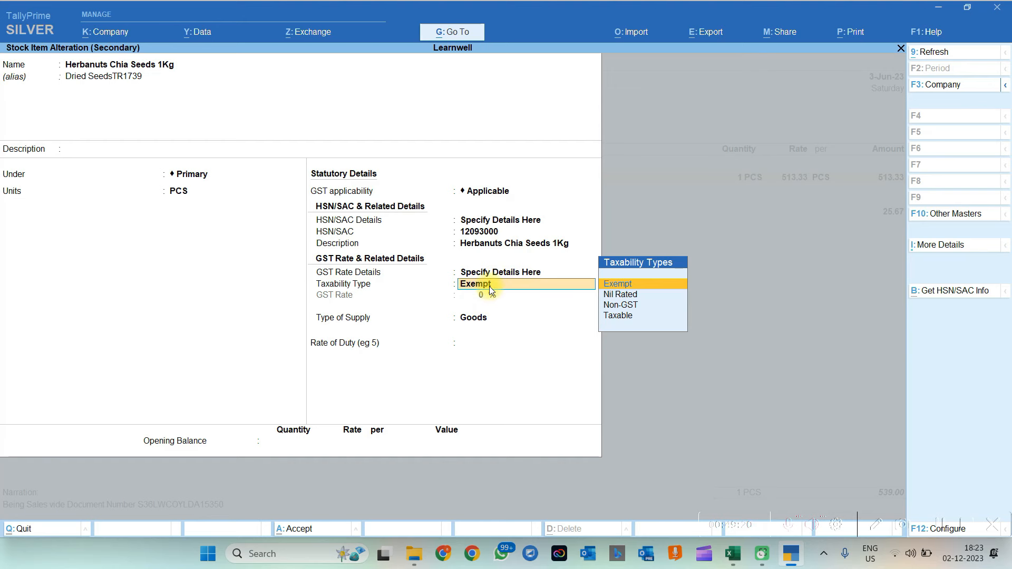
pyautogui.press('Escape')
pyautogui.press('Escape')
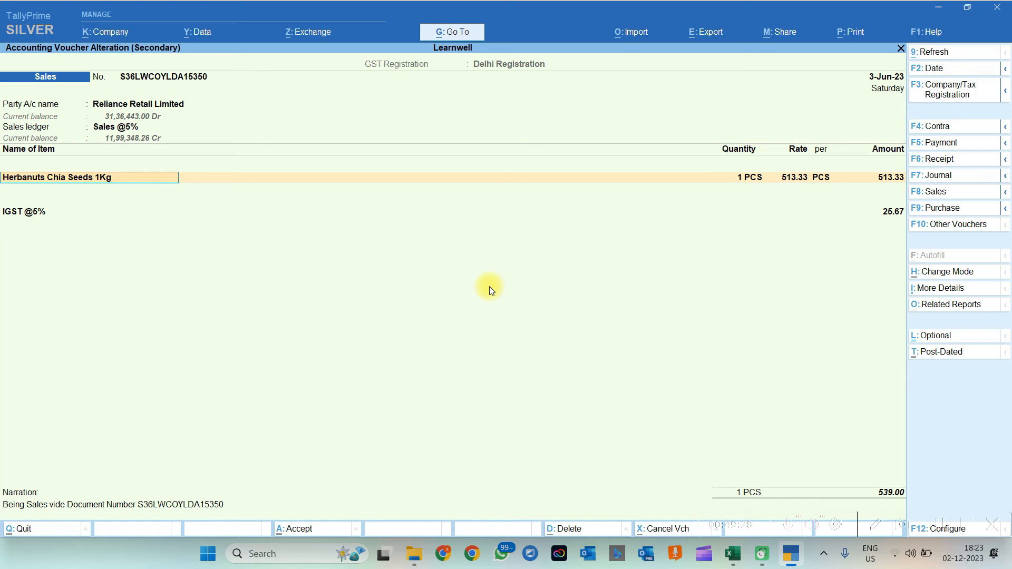
pyautogui.press('Escape')
pyautogui.press('Escape')
pyautogui.press('Escape')
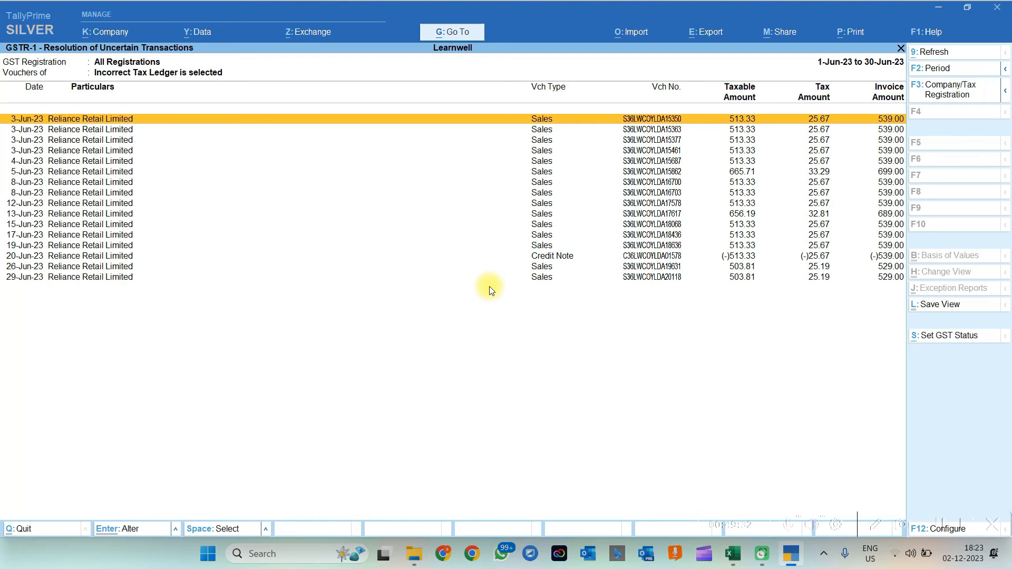
pyautogui.press('Escape')
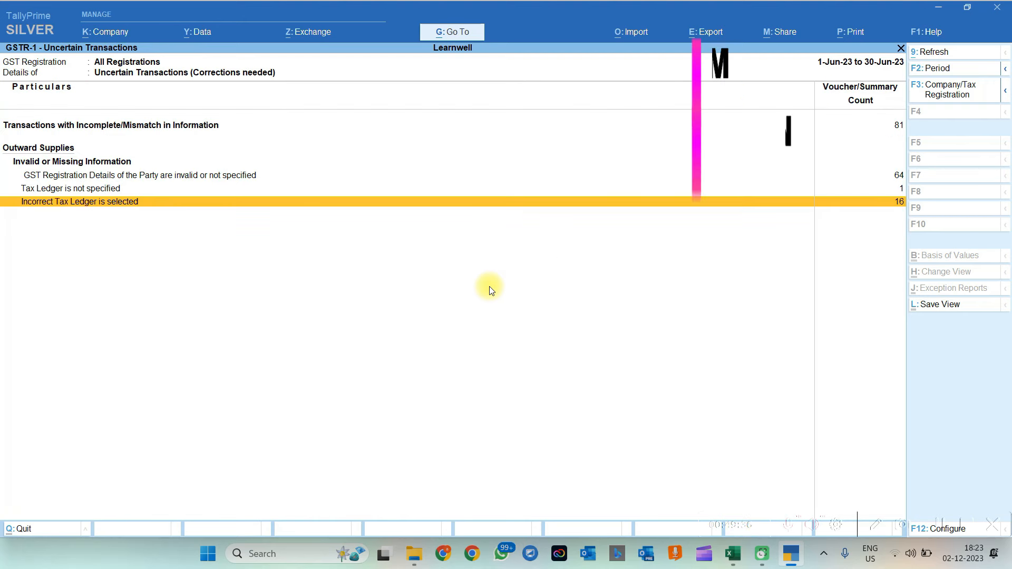
# Return to the June GSTR-1 and examine the state-wise summary of B2C (Small) Invoices.
pyautogui.press('Escape')
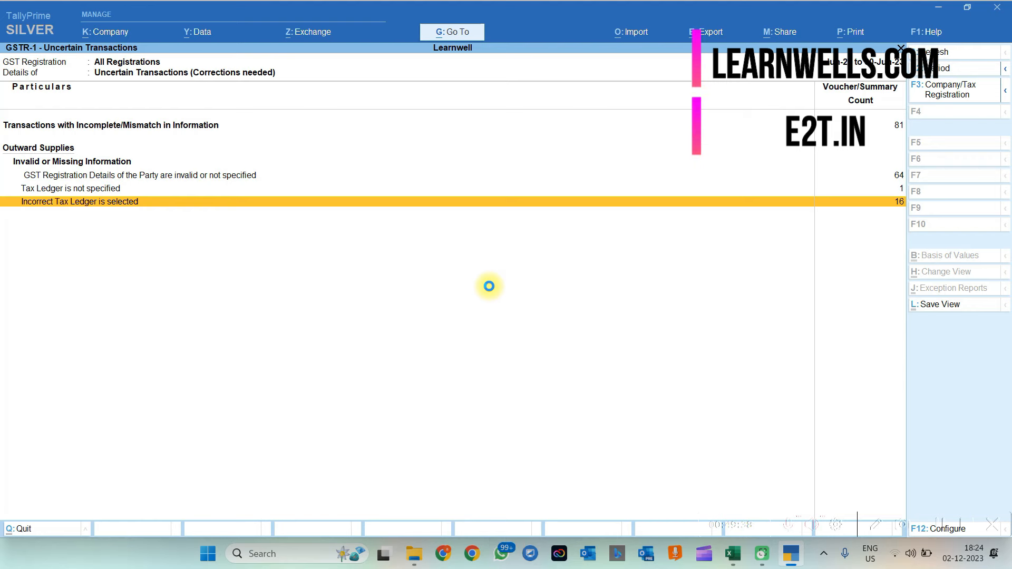
pyautogui.press('Down')
pyautogui.press('Down')
pyautogui.press('Down')
pyautogui.press('Down')
pyautogui.press('Down')
pyautogui.press('Down')
pyautogui.press('Down')
pyautogui.press('Down')
pyautogui.press('Down')
pyautogui.press('Down')
pyautogui.press('Down')
pyautogui.press('Down')
pyautogui.press('Down')
pyautogui.press('Down')
pyautogui.press('Down')
pyautogui.press('Down')
pyautogui.press('Down')
pyautogui.press('Down')
pyautogui.press('Down')
pyautogui.press('Down')
pyautogui.press('Up')
pyautogui.press('Up')
pyautogui.press('Up')
pyautogui.press('Up')
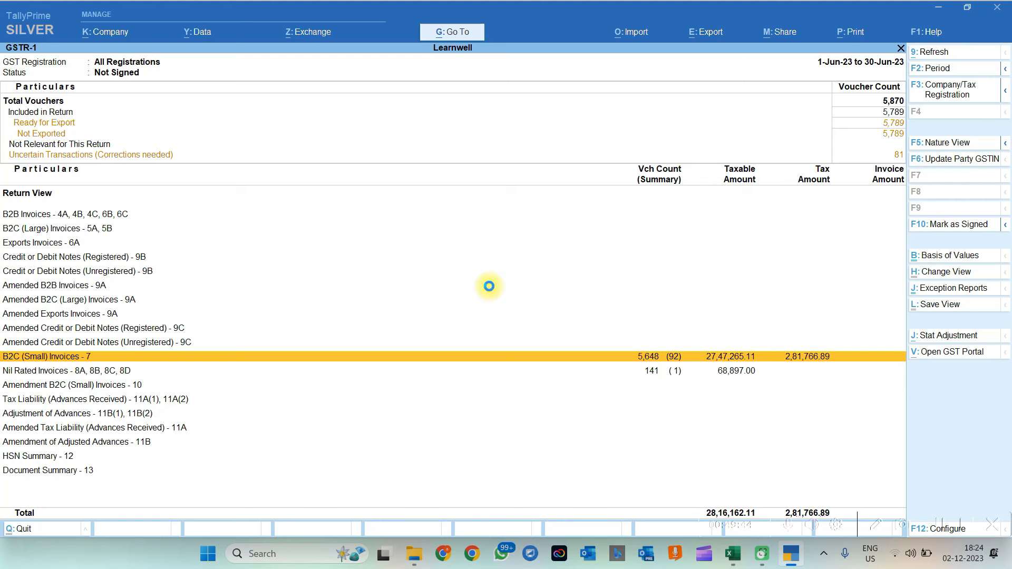
pyautogui.press('Down')
pyautogui.press('Down')
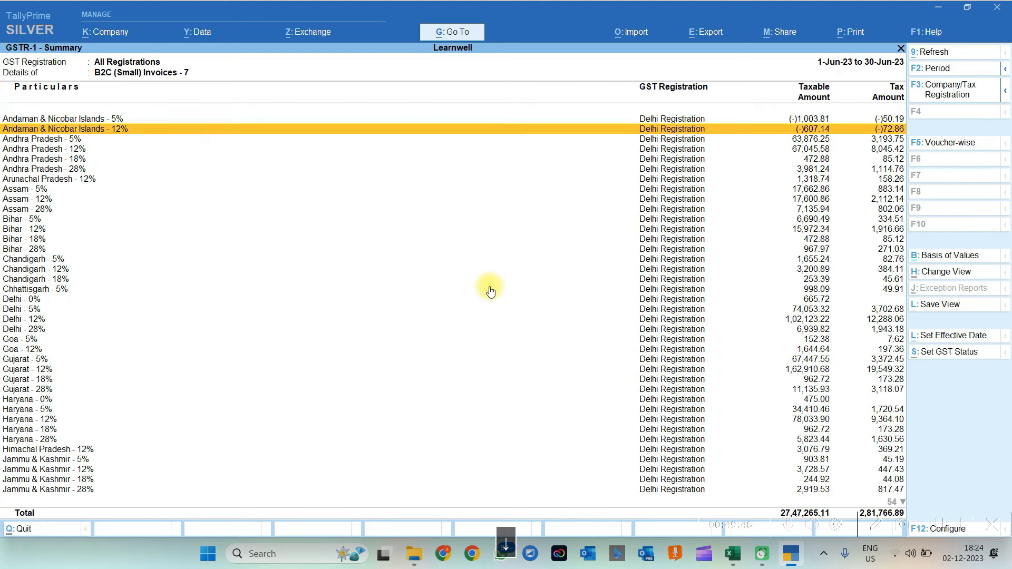
# Examine the state-wise rate rows of the June B2C (Small) Invoices summary, then close the GST reports back to the Gateway of Tally.
pyautogui.press('Down')
pyautogui.press('Up')
pyautogui.press('Down')
pyautogui.press('Down')
pyautogui.press('Down')
pyautogui.press('Down')
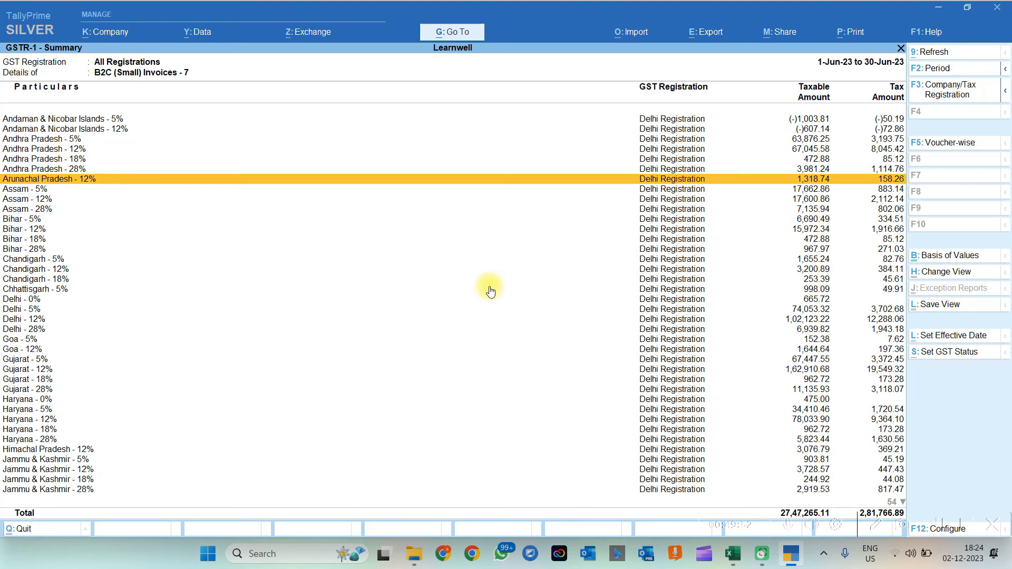
pyautogui.press('Escape')
pyautogui.press('Escape')
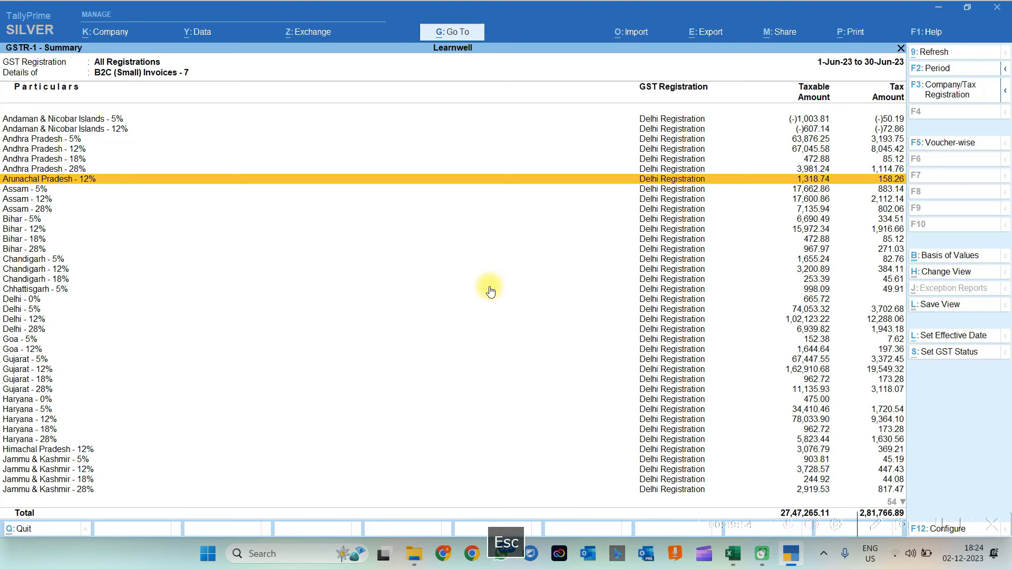
pyautogui.press('Escape')
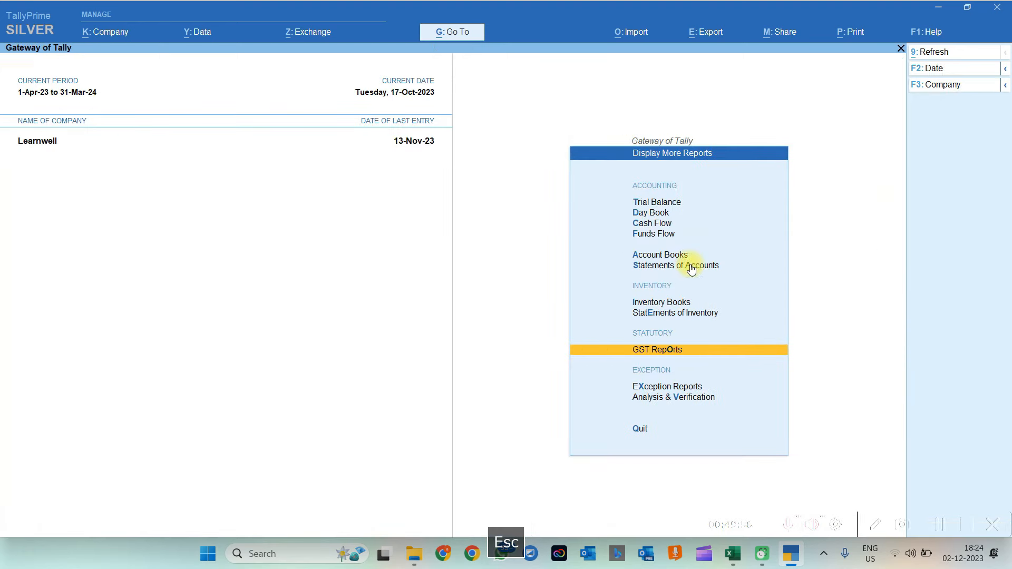
pyautogui.press('Escape')
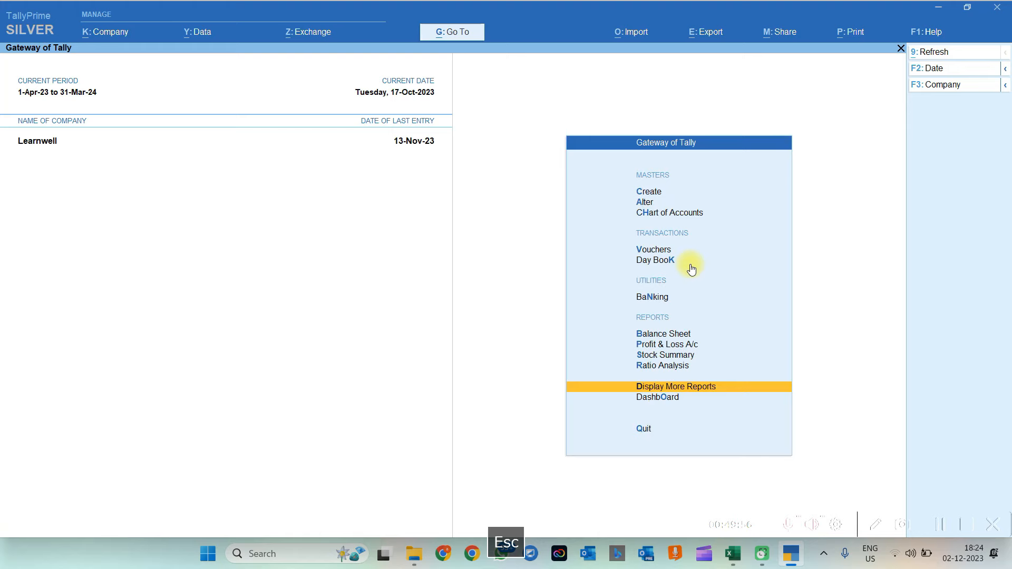
# Switch to the Excel2Tally workbook in Excel and clear the existing sales data from the DataSheet sheet.
pyautogui.click(732, 559)
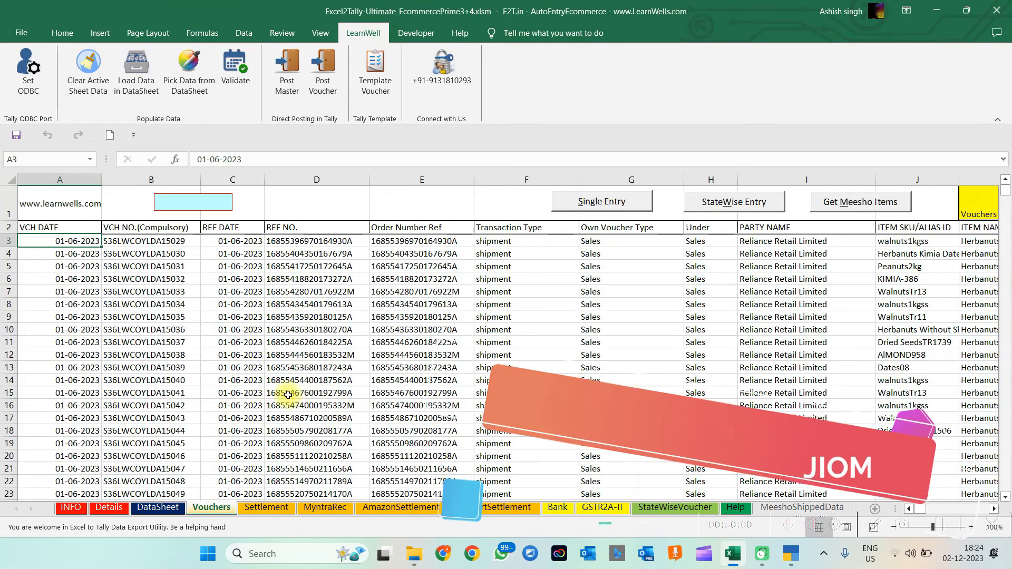
pyautogui.click(158, 507)
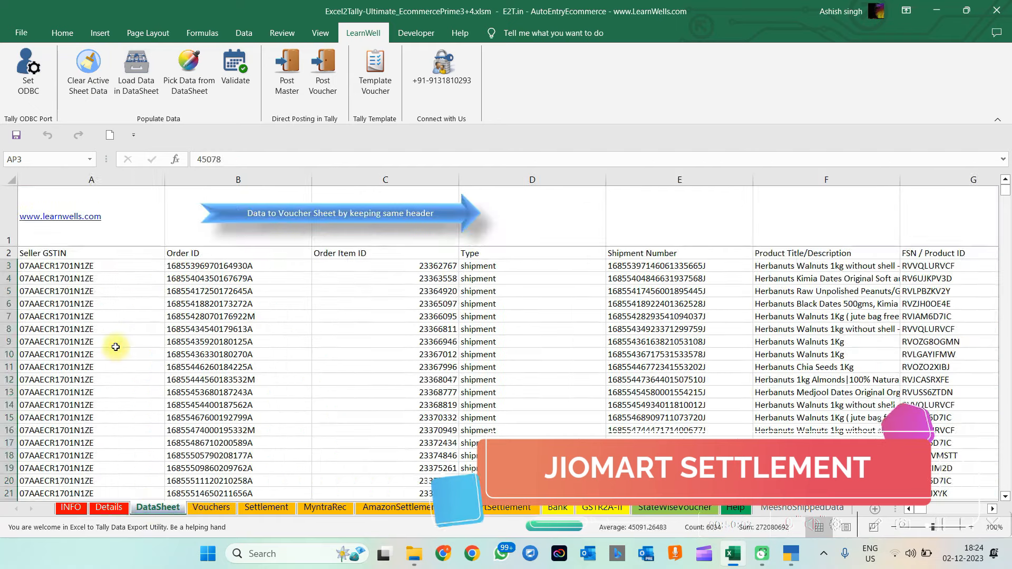
pyautogui.click(116, 346)
pyautogui.click(88, 69)
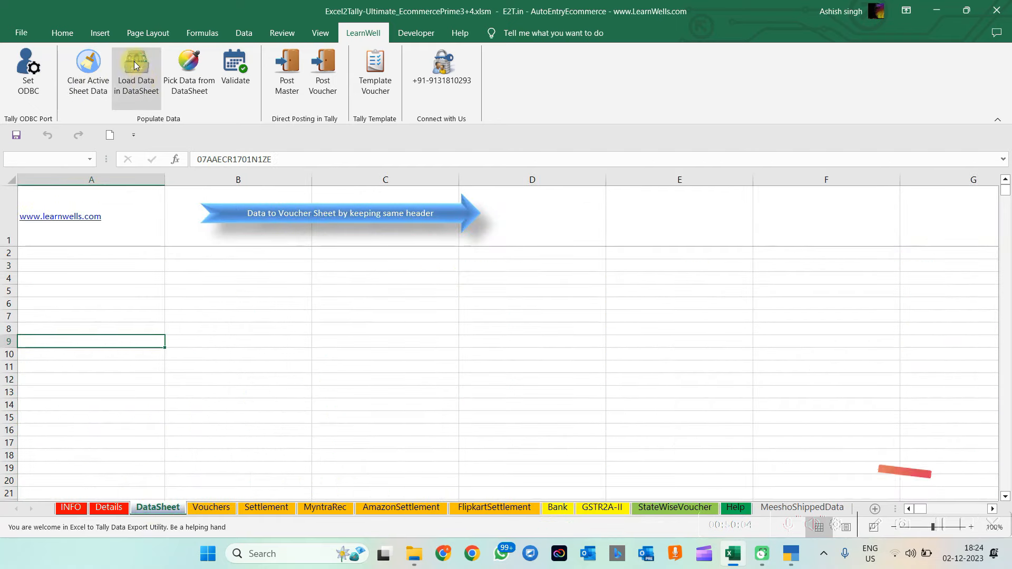
# Load Settlement.csv from the JioMart folder into the DataSheet sheet, without keeping the copied data on the clipboard.
pyautogui.click(134, 64)
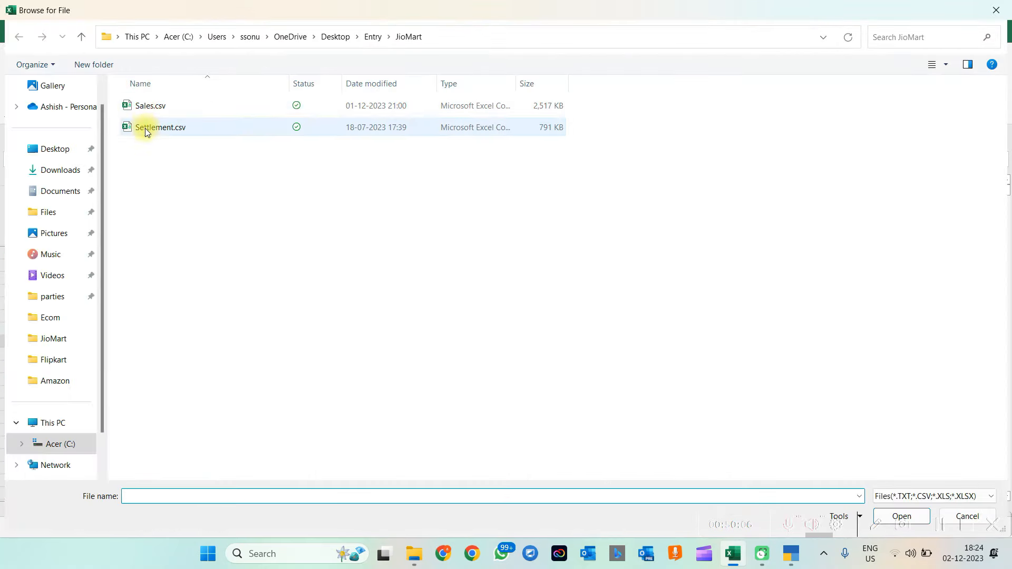
pyautogui.doubleClick(144, 128)
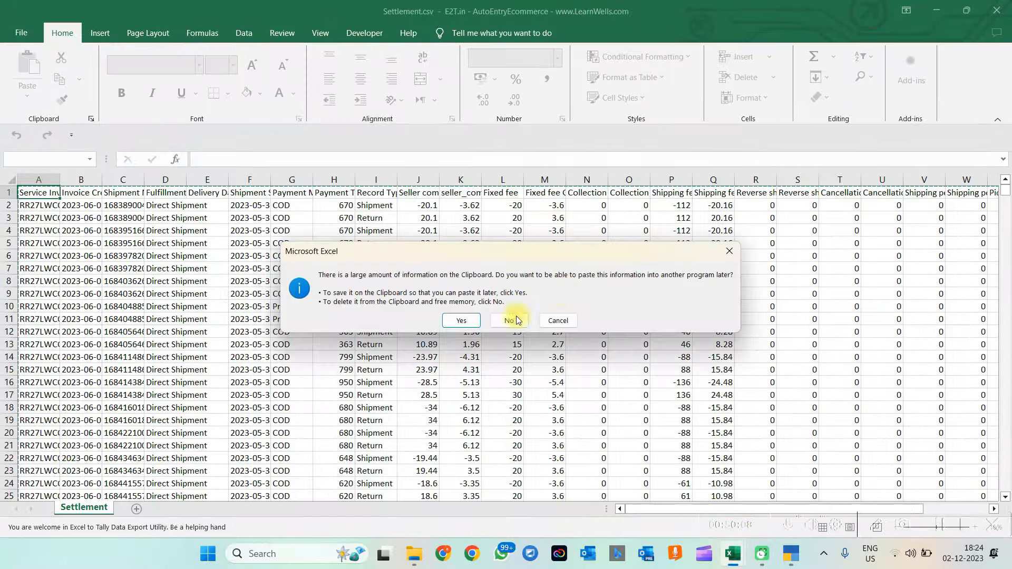
pyautogui.click(504, 322)
# Populate the Settlement sheet with the JioMart settlement data picked from the DataSheet sheet.
pyautogui.click(213, 507)
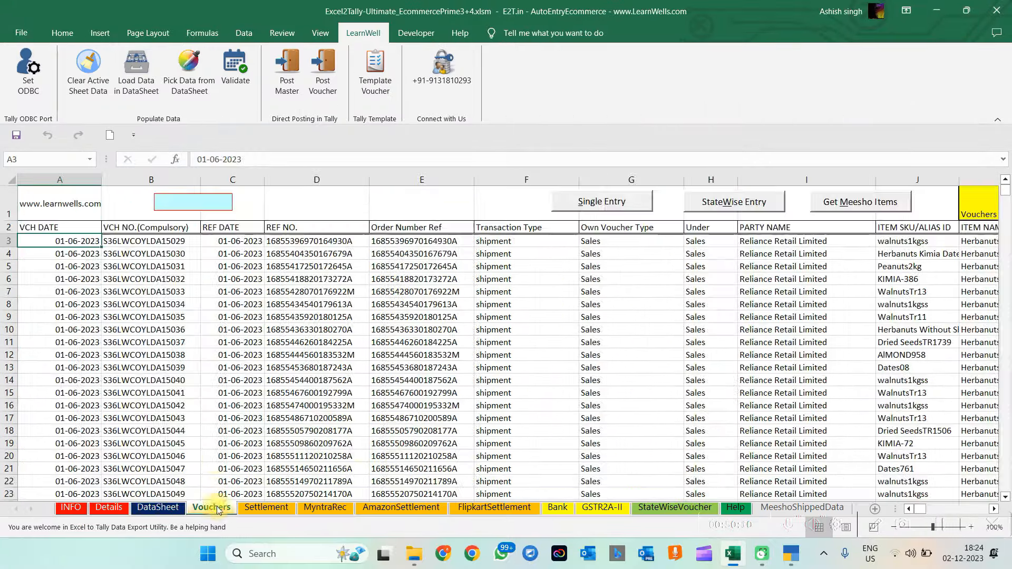
pyautogui.click(266, 507)
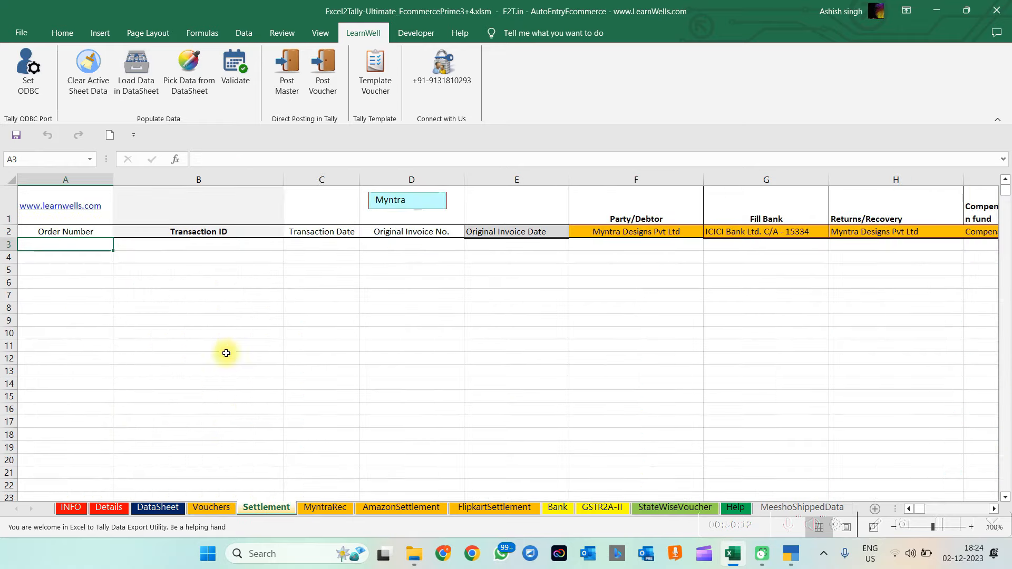
pyautogui.click(189, 69)
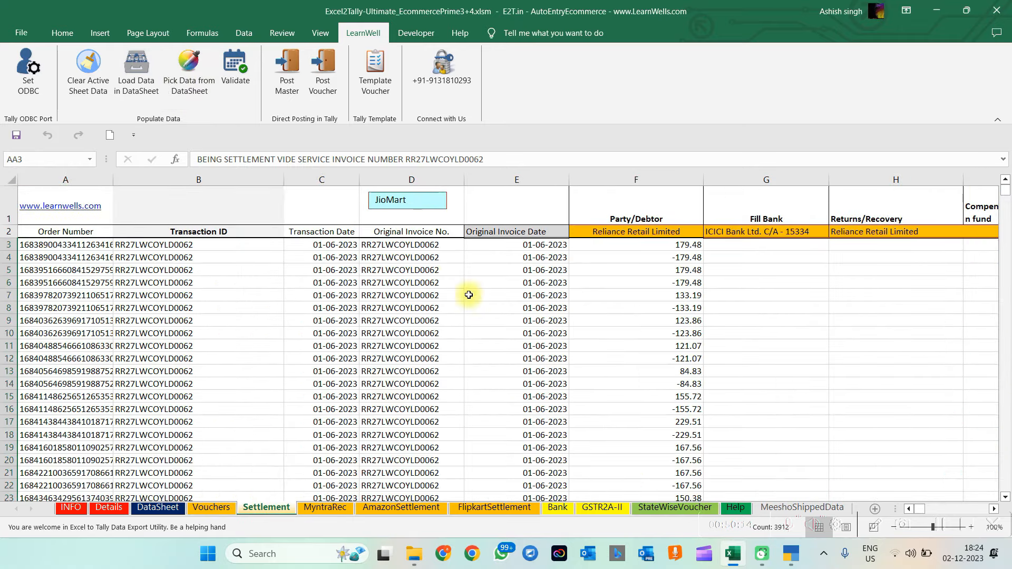
# Validate the JioMart settlement data and post its masters directly to Tally without saving the XML file.
pyautogui.click(235, 68)
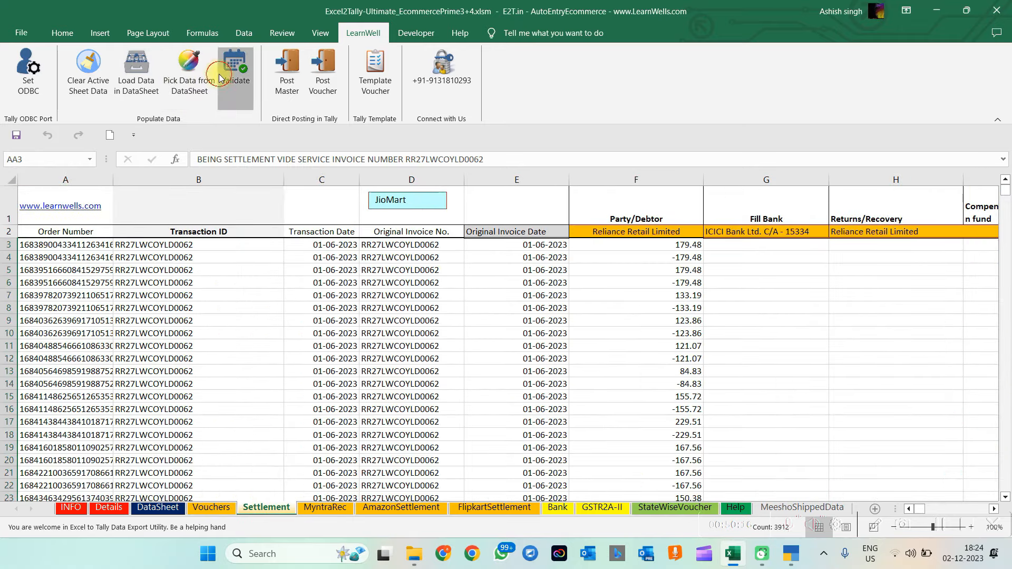
pyautogui.click(542, 323)
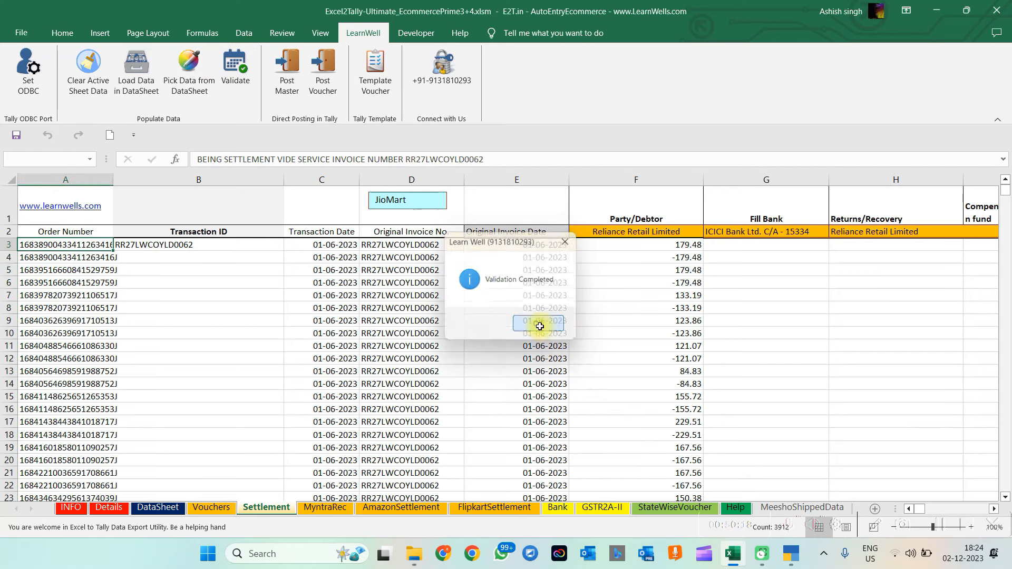
pyautogui.click(284, 85)
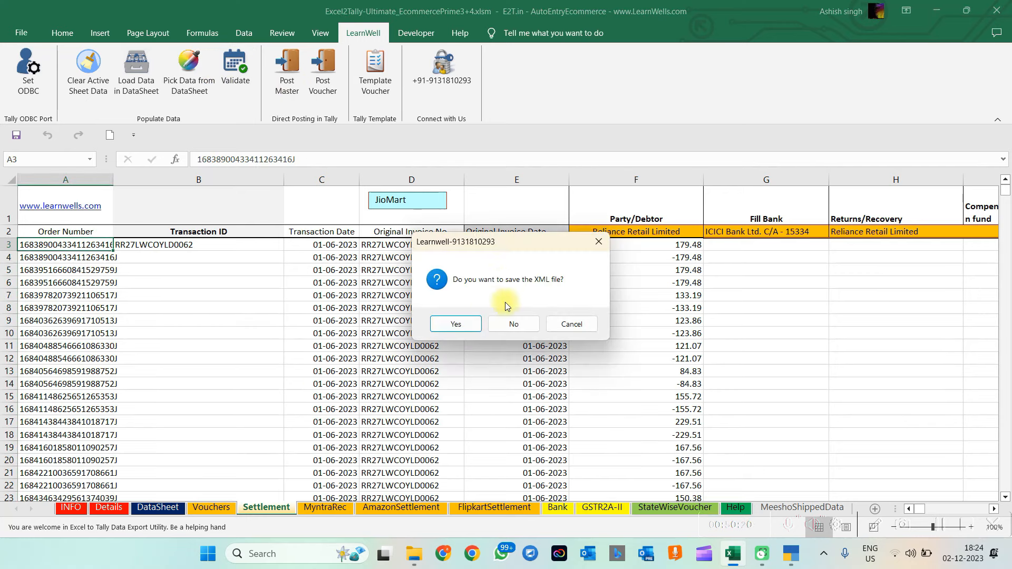
pyautogui.click(508, 326)
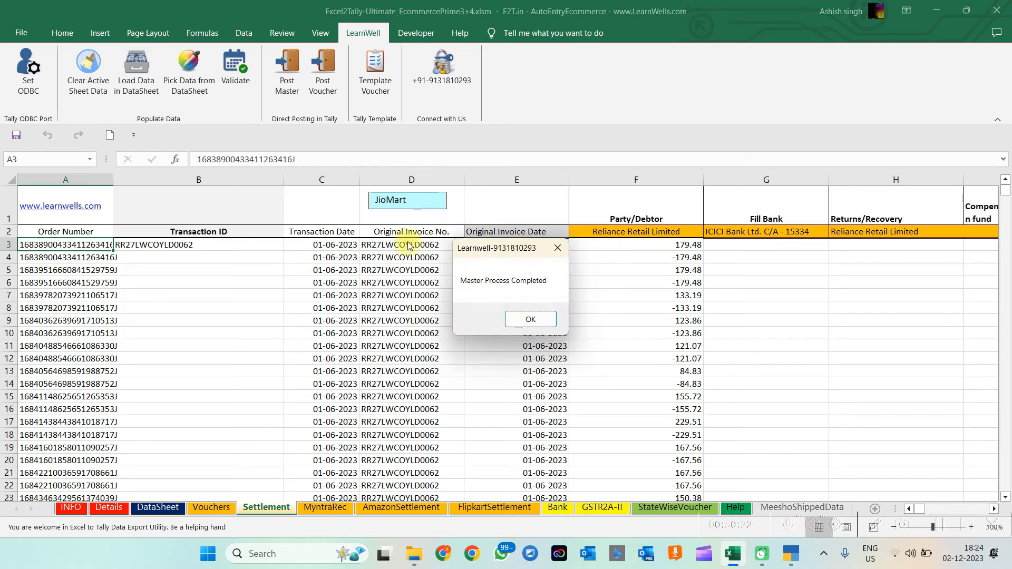
pyautogui.click(514, 320)
# Post the settlement's Journal IGST vouchers directly to Tally without saving the XML file.
pyautogui.click(322, 74)
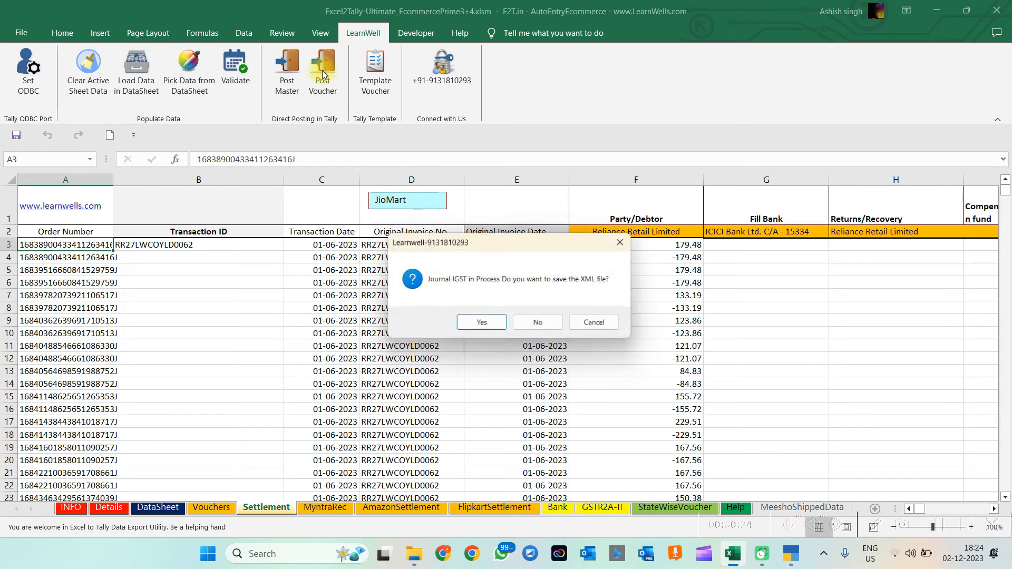
pyautogui.click(525, 329)
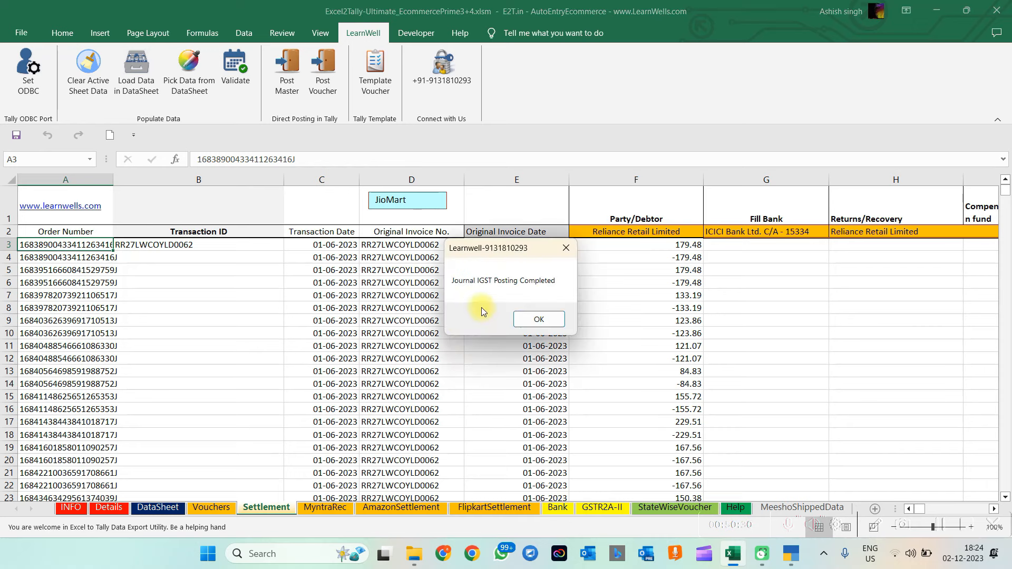
pyautogui.click(538, 322)
pyautogui.click(790, 554)
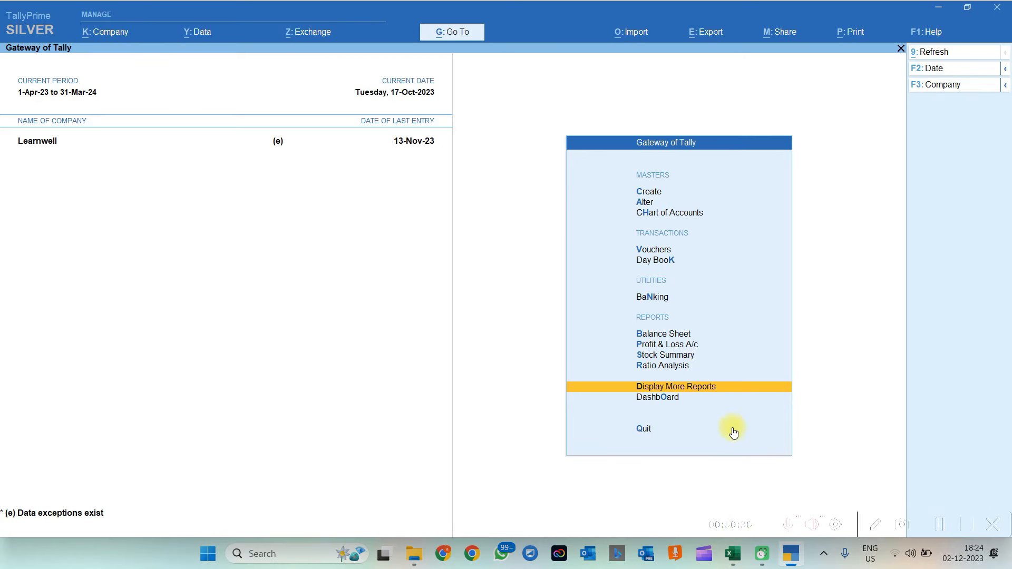
pyautogui.hotkey('alt', 'Tab')
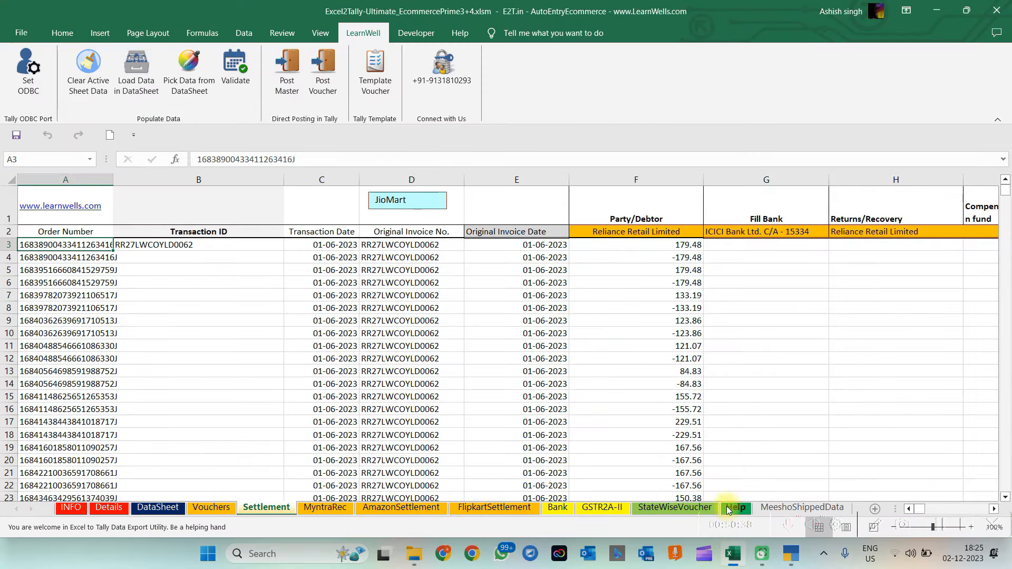
pyautogui.click(559, 508)
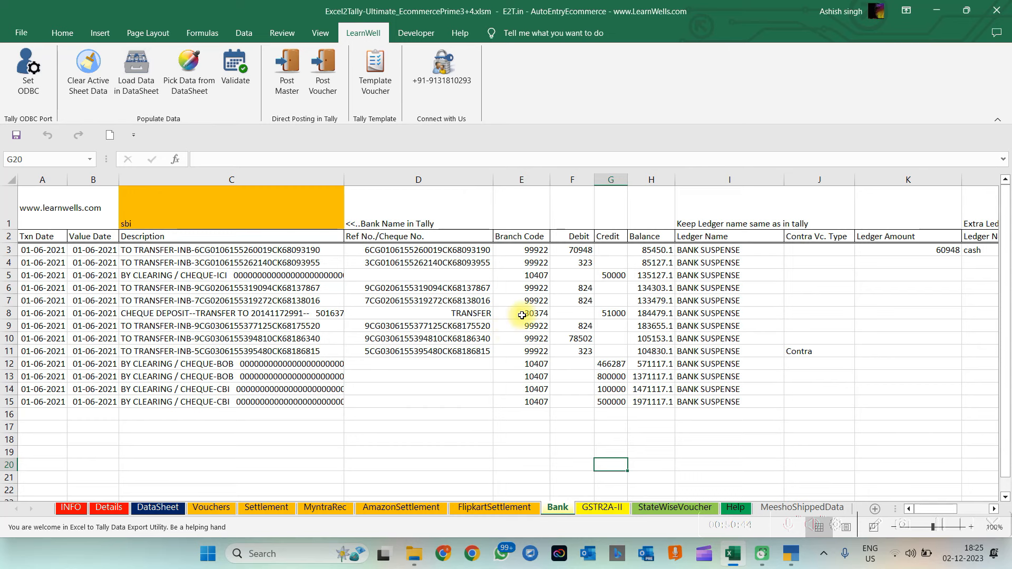
pyautogui.click(258, 514)
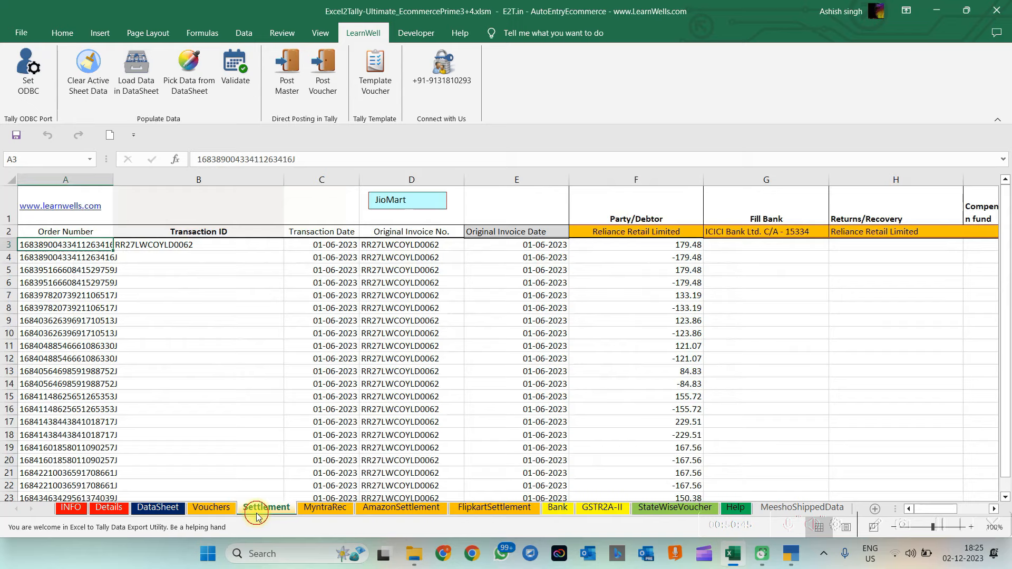
pyautogui.click(374, 381)
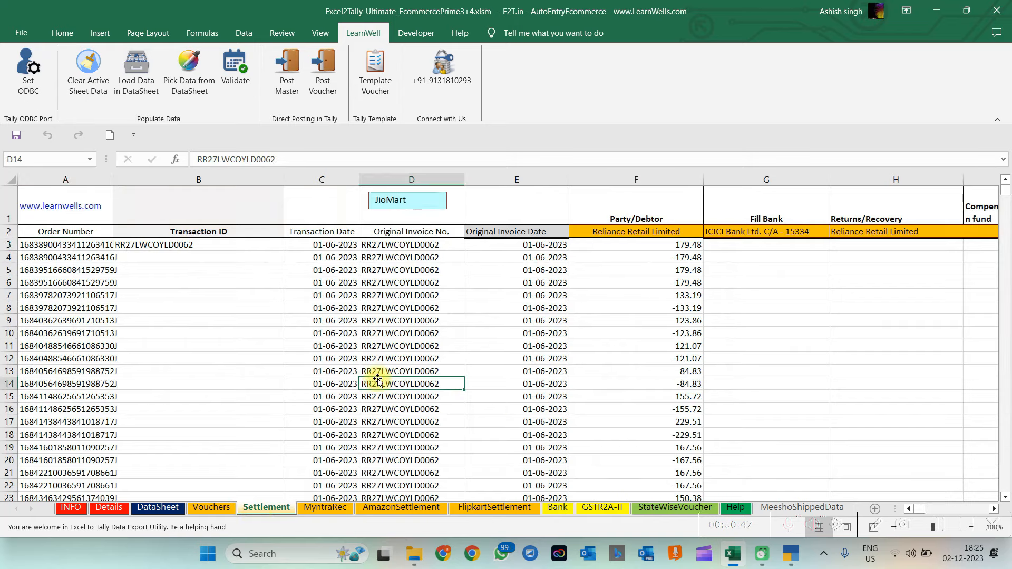
# Switch to TallyPrime, leave the ledger selection, and open the GSTR-3B report.
pyautogui.click(789, 553)
pyautogui.press('Escape')
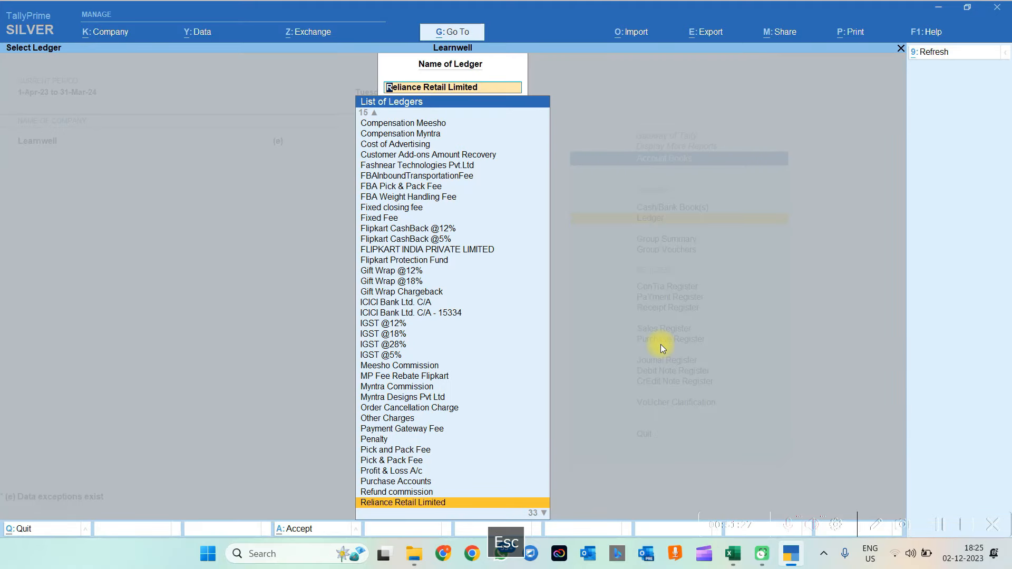
pyautogui.press('Escape')
pyautogui.press('Escape')
pyautogui.press('Escape')
pyautogui.press('d')
pyautogui.press('g')
pyautogui.press('Down')
pyautogui.press('Down')
pyautogui.press('Return')
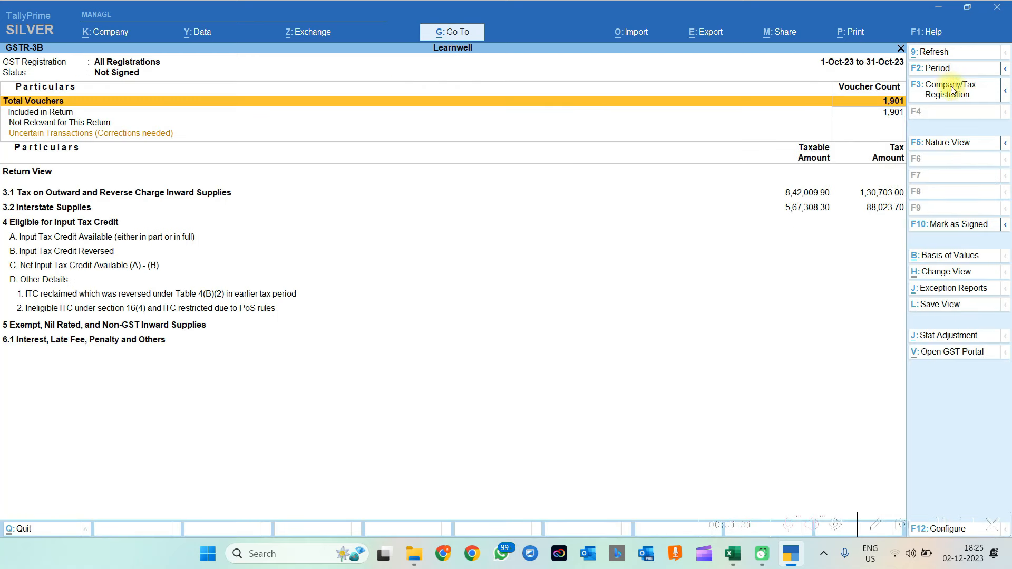
# Set the GSTR-3B period to 1 June through 30 June 2023 and open its uncertain transactions.
pyautogui.click(941, 71)
pyautogui.write('1.6')
pyautogui.press('Return')
pyautogui.write('30.6')
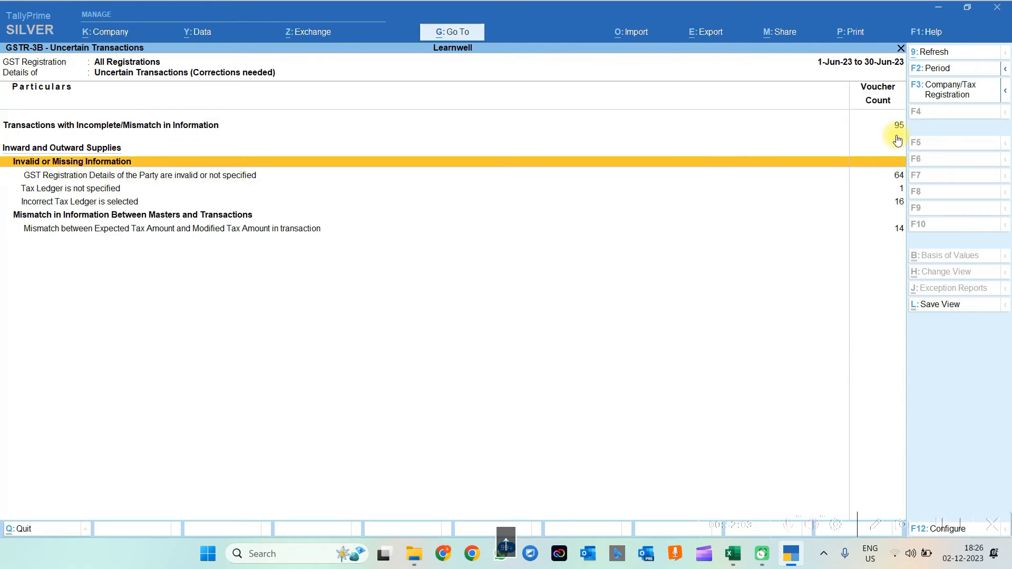
# Check the party details of the first voucher under invalid or unspecified party GST registration details, leaving them unedited.
pyautogui.press('Up')
pyautogui.press('Down')
pyautogui.press('Down')
pyautogui.press('Down')
pyautogui.press('Up')
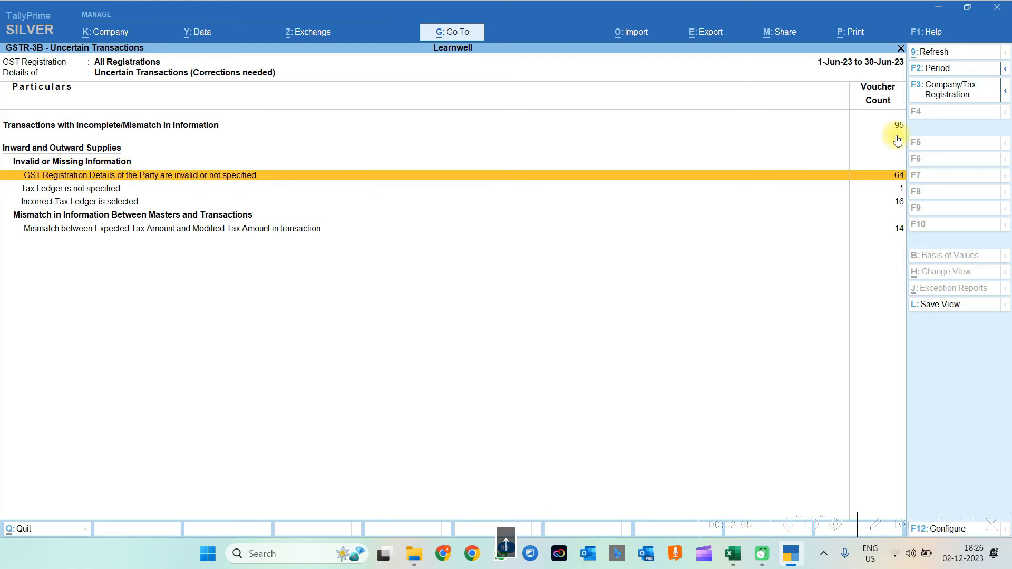
pyautogui.press('Return')
pyautogui.press('Return')
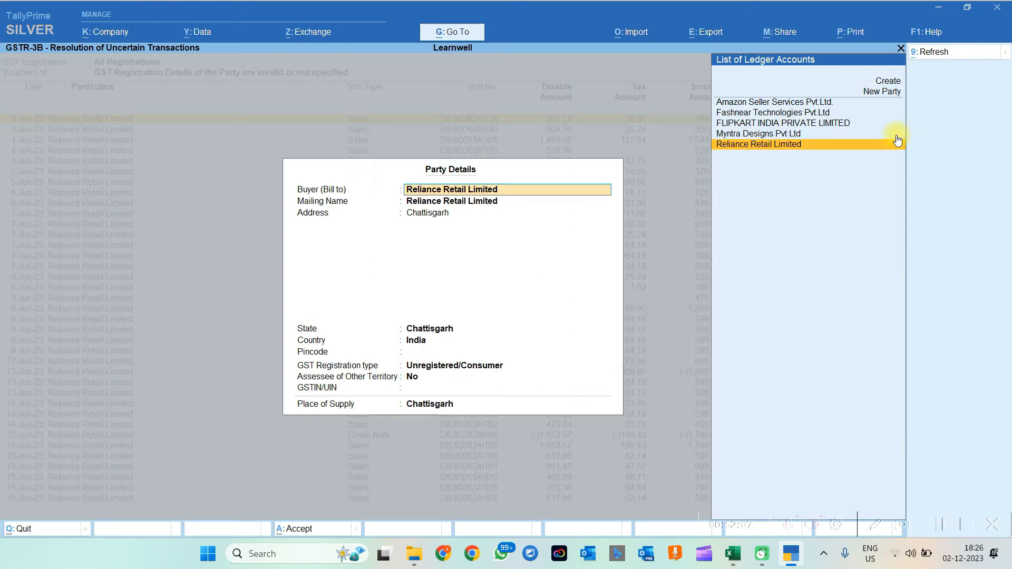
pyautogui.press('Escape')
pyautogui.press('Escape')
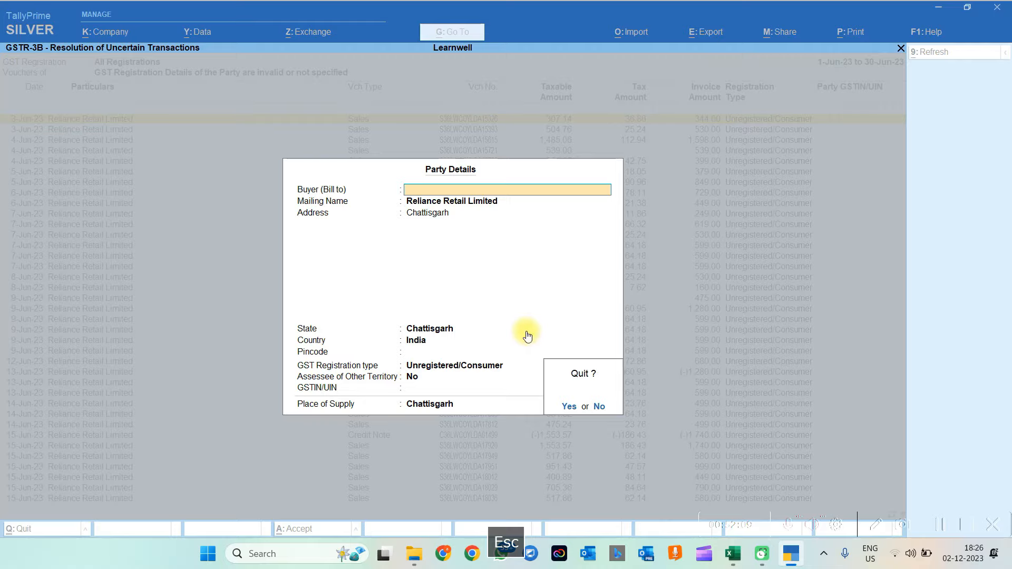
pyautogui.press('y')
pyautogui.press('Escape')
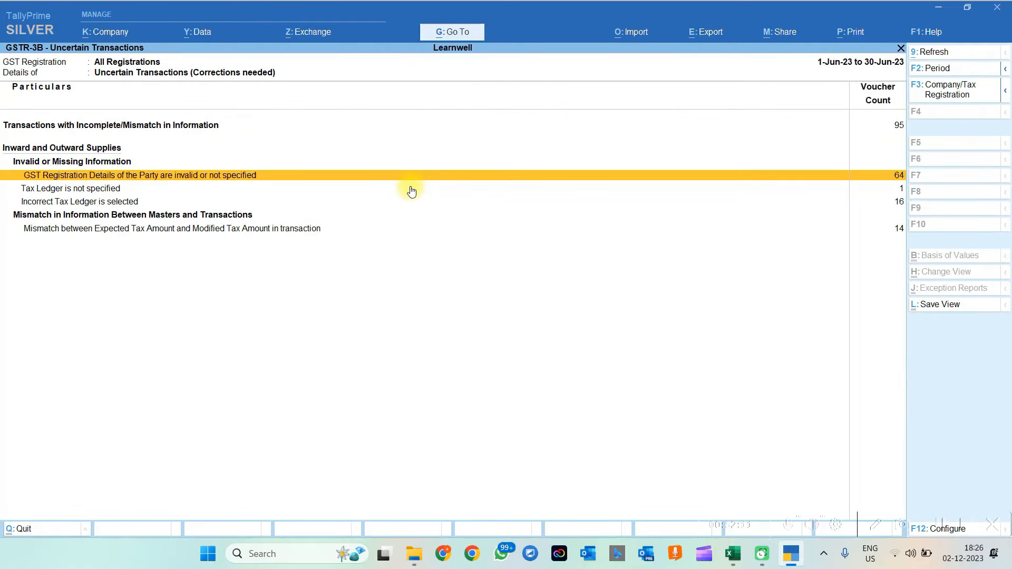
# Accept as is all vouchers with a mismatch between expected and modified tax amounts.
pyautogui.press('Down')
pyautogui.press('Down')
pyautogui.press('Down')
pyautogui.press('Down')
pyautogui.press('Return')
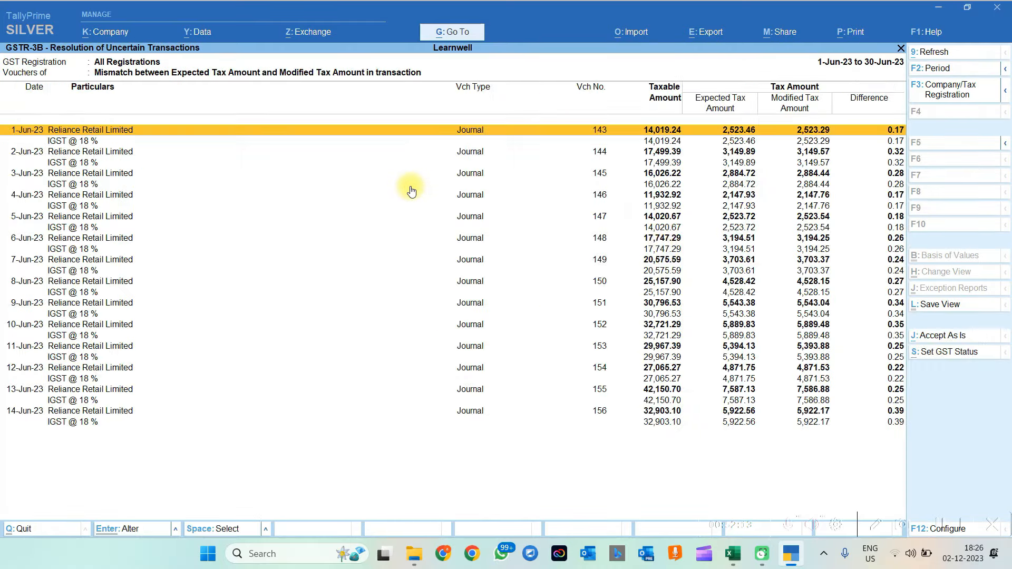
pyautogui.hotkey('ctrl', 'space')
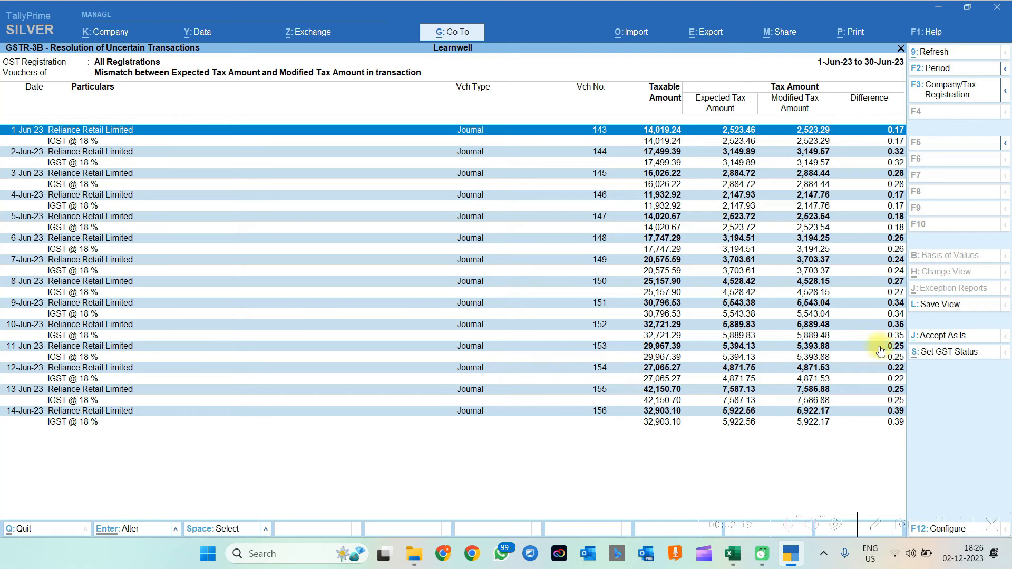
pyautogui.click(930, 337)
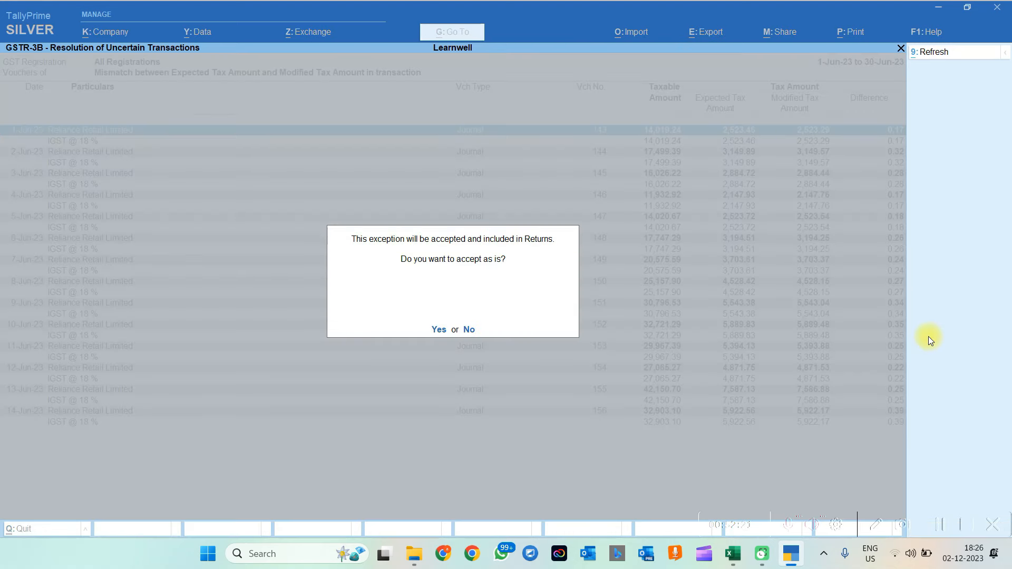
pyautogui.press('Return')
pyautogui.press('Escape')
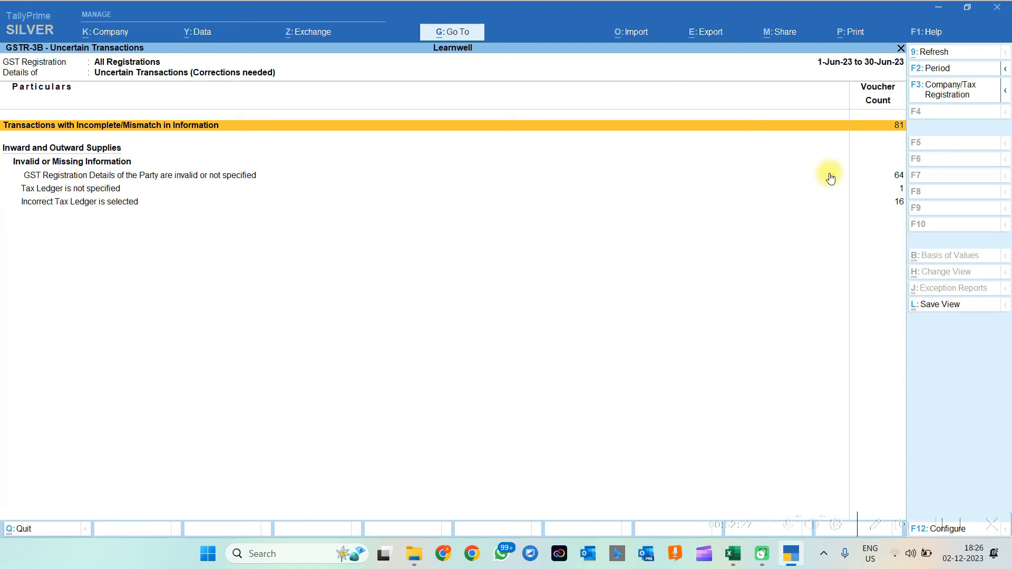
# In the June GSTR-3B, open the voucher register of All other Input Tax Credit under Input Tax Credit Available.
pyautogui.press('Escape')
pyautogui.press('Down')
pyautogui.press('Down')
pyautogui.press('Down')
pyautogui.press('Down')
pyautogui.press('Down')
pyautogui.press('Down')
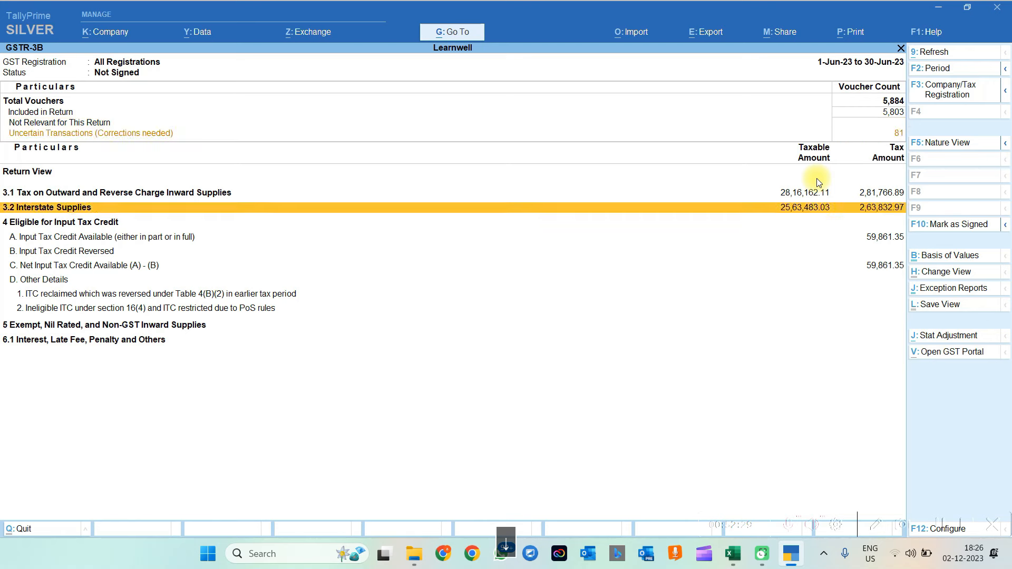
pyautogui.press('Return')
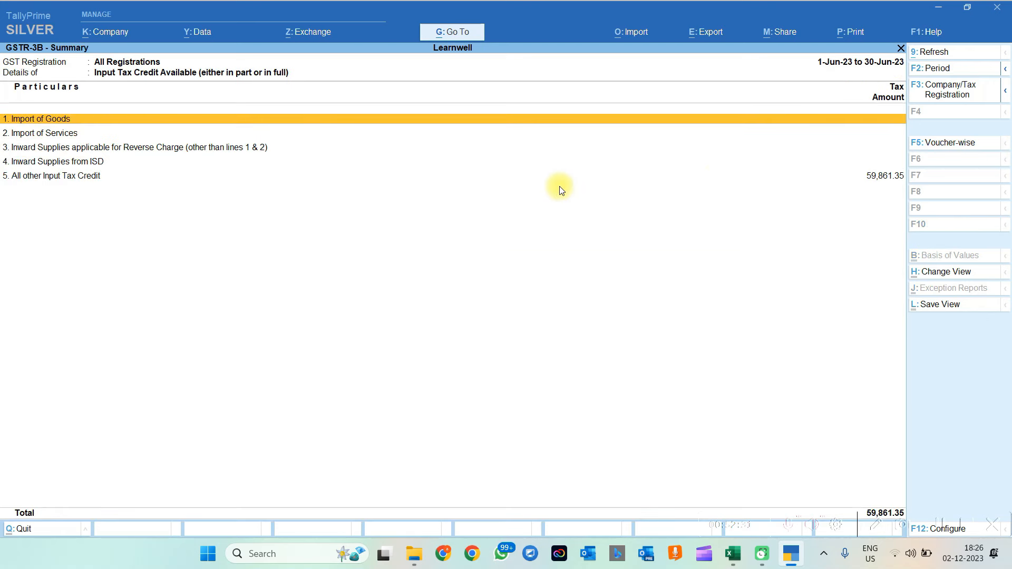
pyautogui.click(886, 180)
pyautogui.click(886, 181)
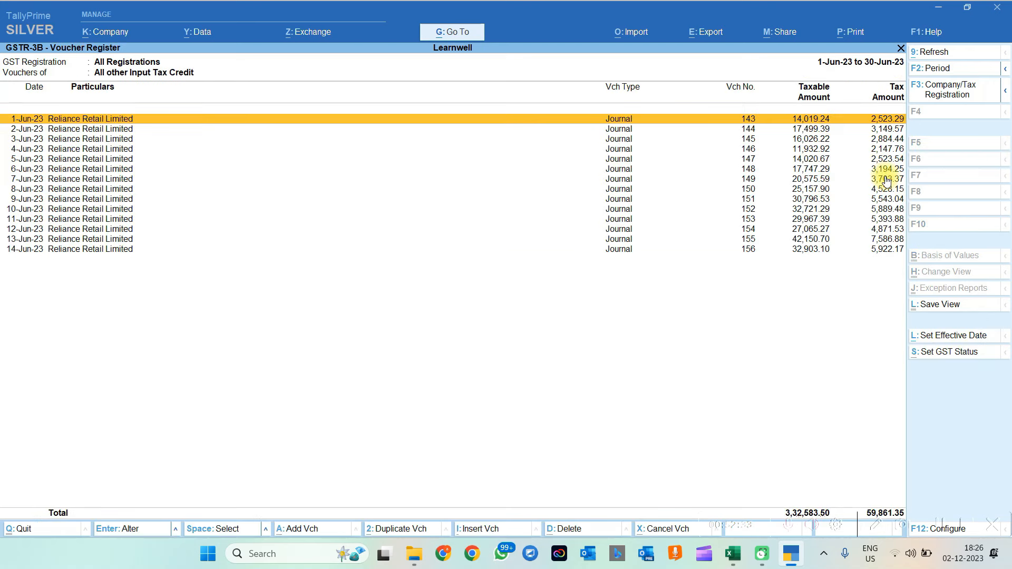
# Review the first Reliance Retail Limited journal voucher, dated 1-Jun-23, and return to the Gateway of Tally.
pyautogui.press('Return')
pyautogui.press('Escape')
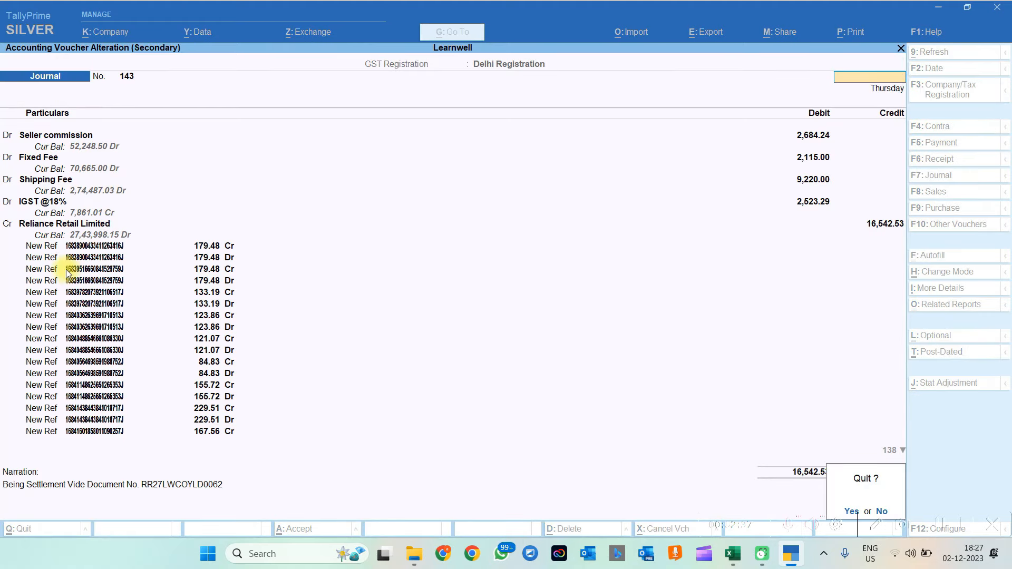
pyautogui.press('Escape')
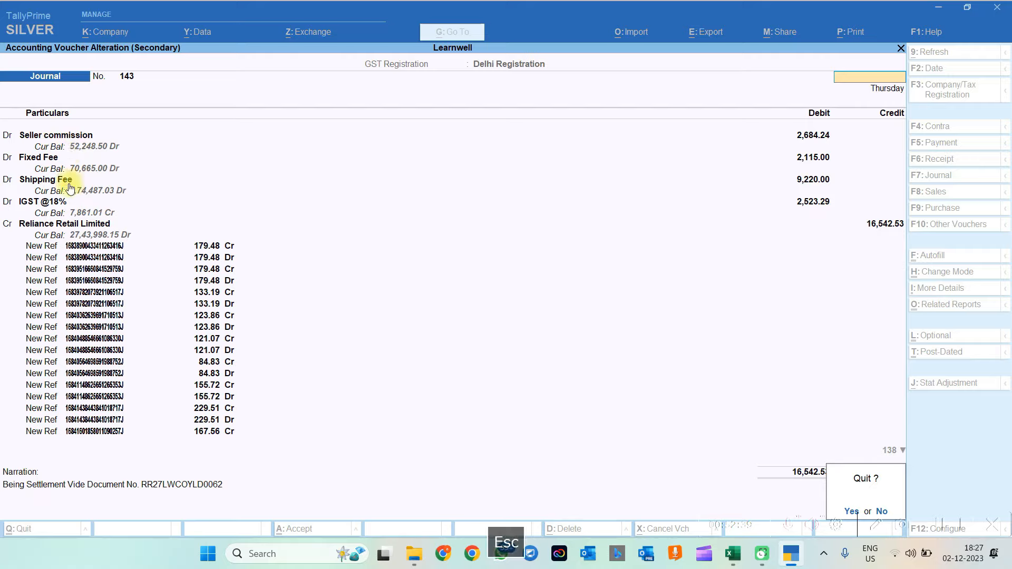
pyautogui.press('Escape')
pyautogui.press('Escape')
pyautogui.press('Escape')
pyautogui.press('Escape')
pyautogui.press('Escape')
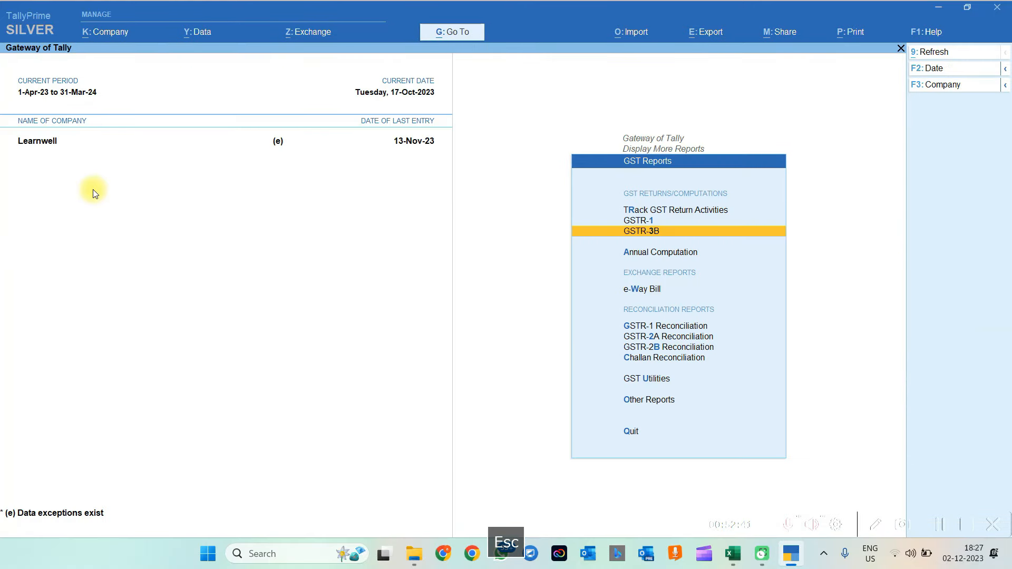
pyautogui.press('Escape')
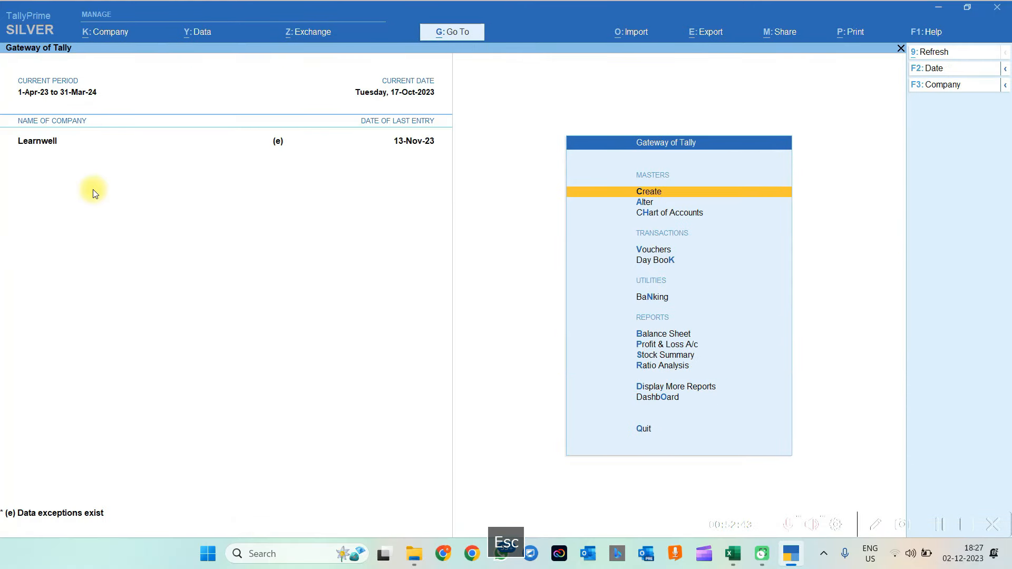
# View the bill-wise outstandings of the Reliance Retail Limited ledger and close the report.
pyautogui.write('dal')
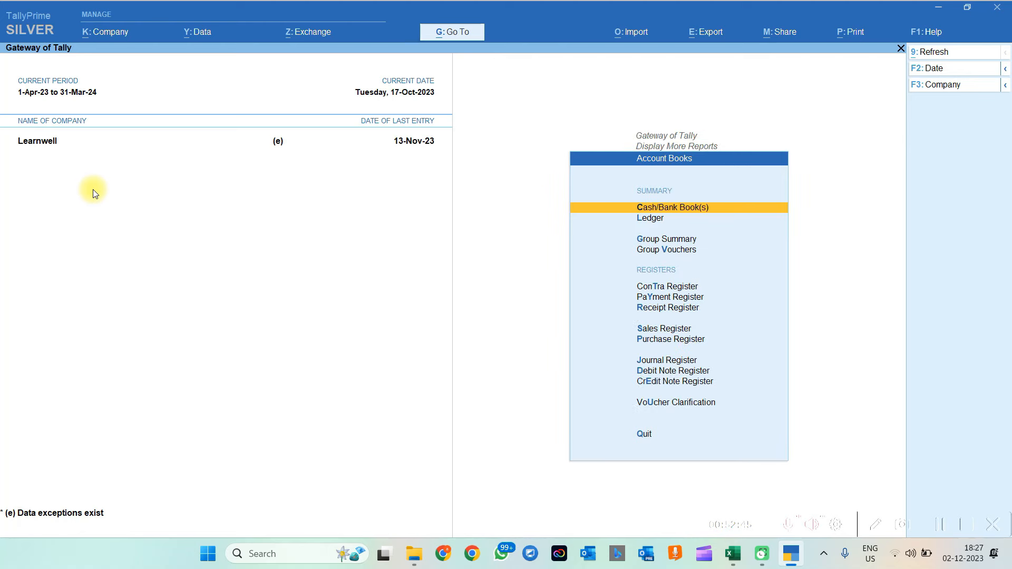
pyautogui.write('Re')
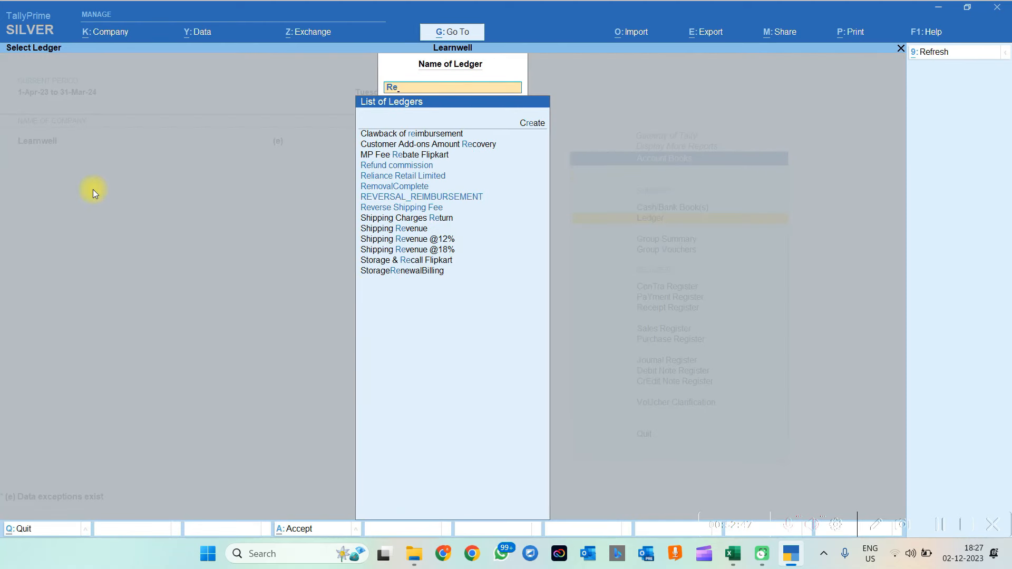
pyautogui.press('Down')
pyautogui.press('Up')
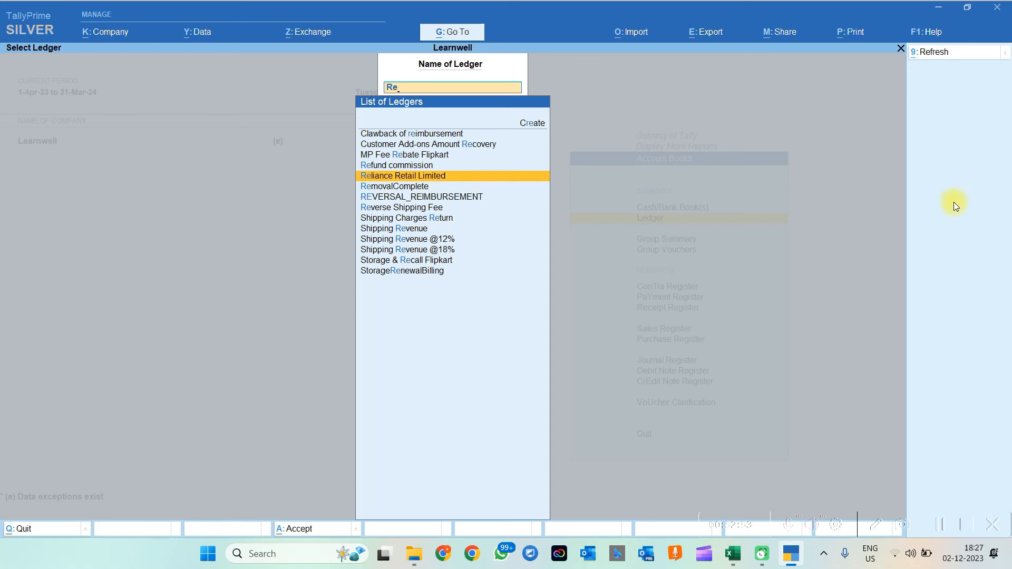
pyautogui.press('Return')
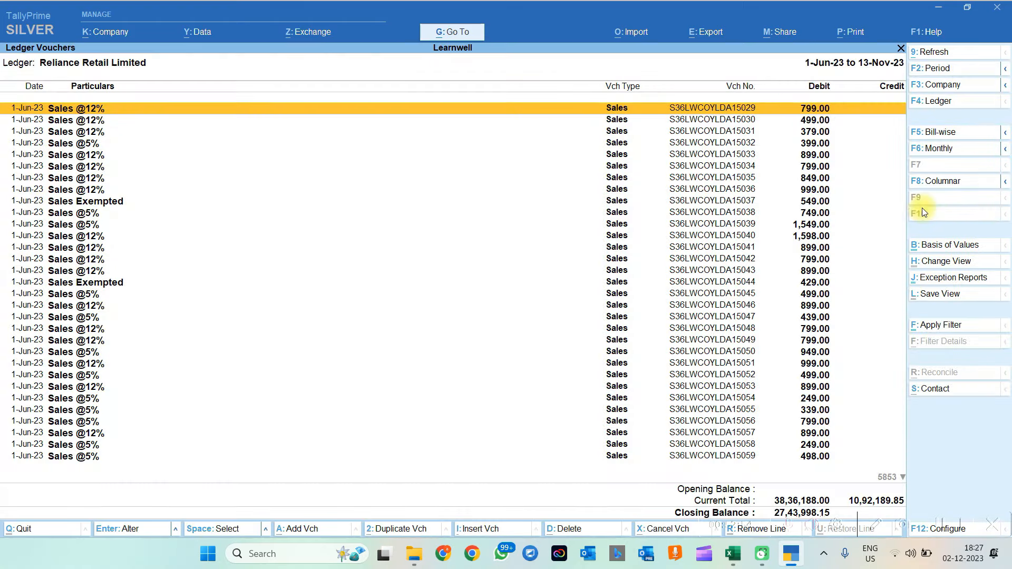
pyautogui.click(940, 136)
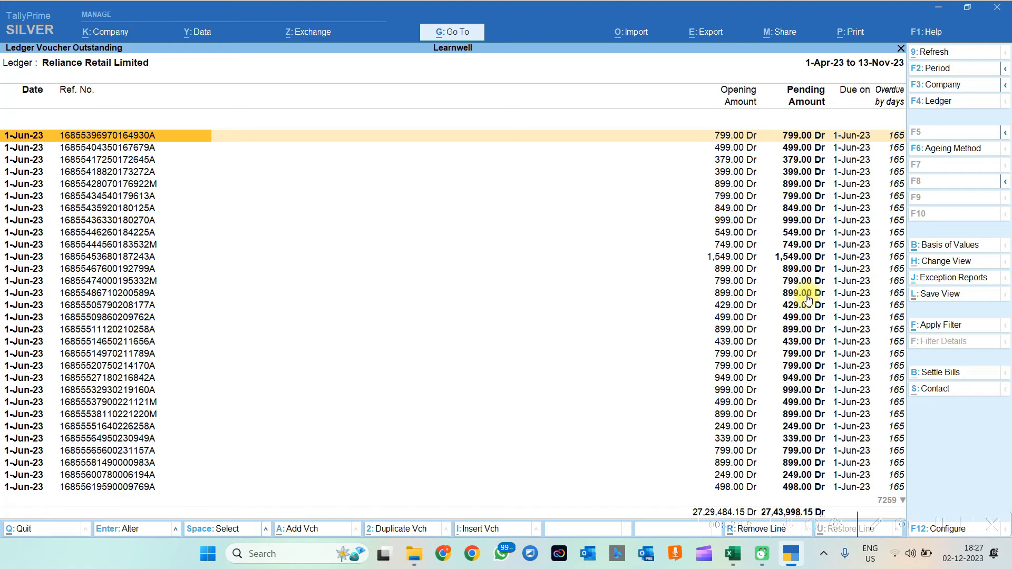
pyautogui.press('Escape')
pyautogui.press('Escape')
# Switch to File Explorer and view the contents of the Meesho folder inside the Desktop's Entry folder, returning to Entry.
pyautogui.click(415, 553)
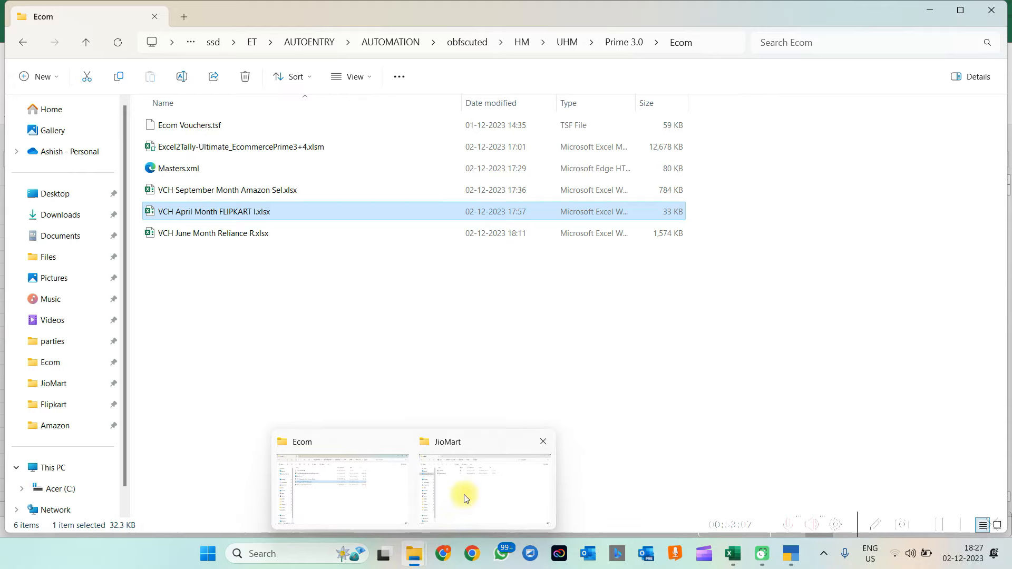
pyautogui.click(465, 498)
pyautogui.click(372, 47)
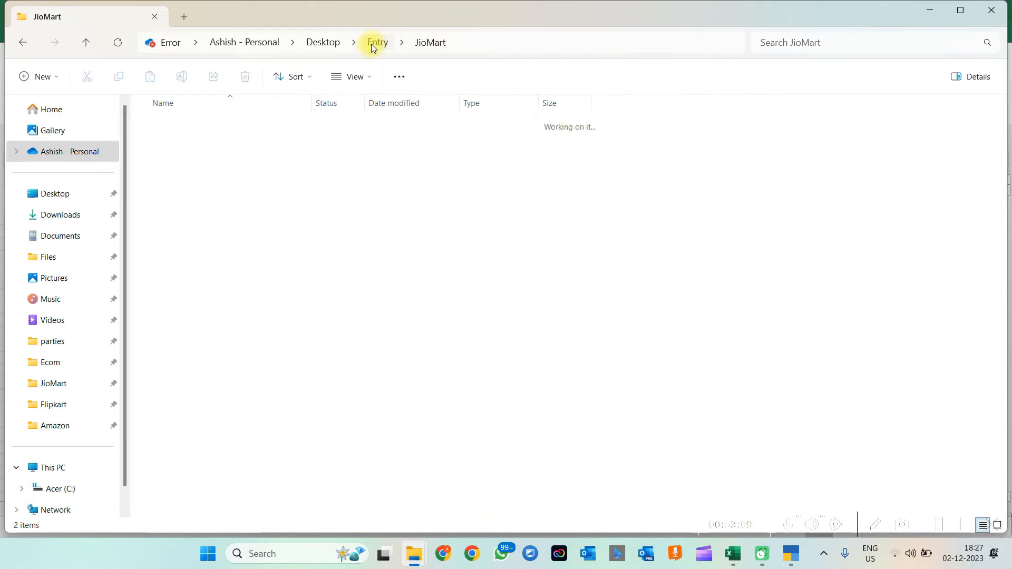
pyautogui.click(185, 190)
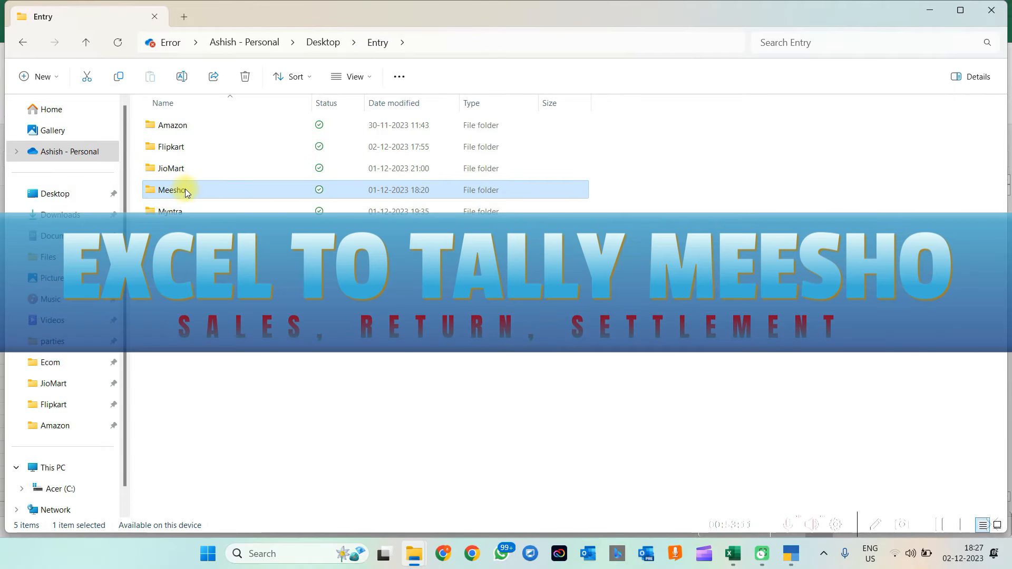
pyautogui.doubleClick(182, 189)
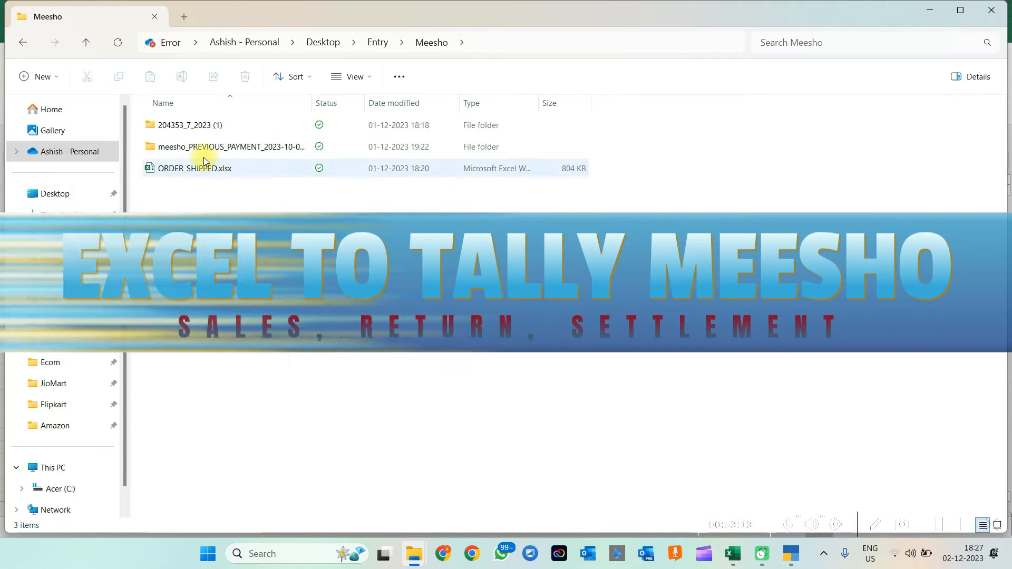
pyautogui.hotkey('alt', 'Left')
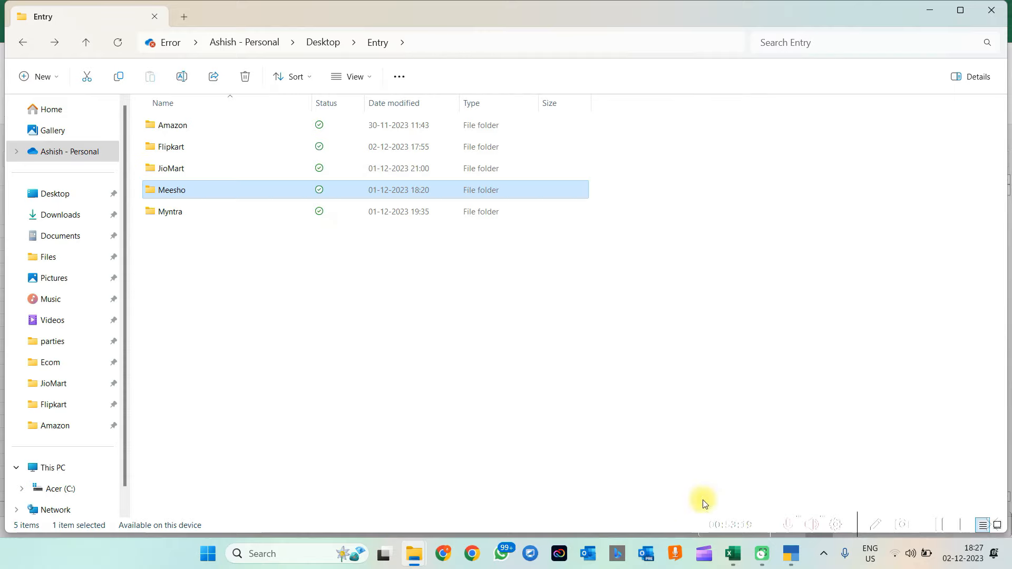
# Switch to the Excel2Tally workbook and clear the data on the DataSheet sheet.
pyautogui.click(732, 555)
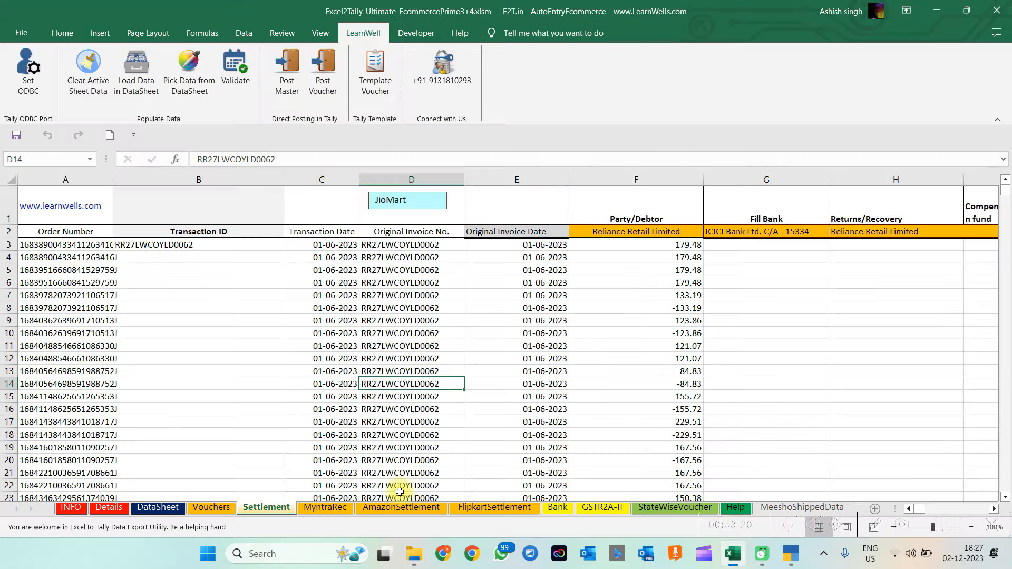
pyautogui.click(158, 507)
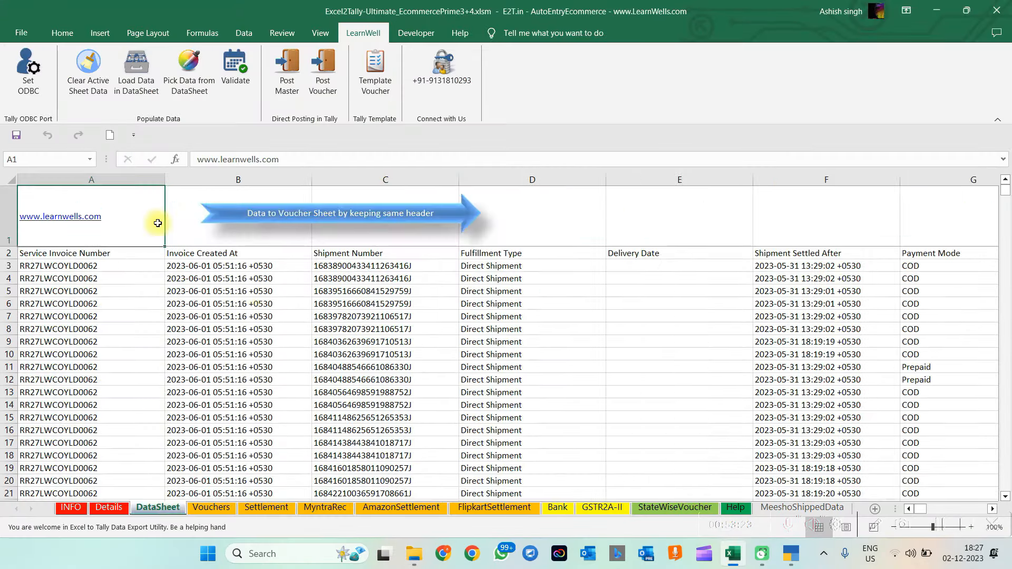
pyautogui.click(81, 88)
# Load ForwardReports.xlsx from the Meesho subfolder 204353_7_2023 (1) into the DataSheet and check its order_num column.
pyautogui.click(134, 67)
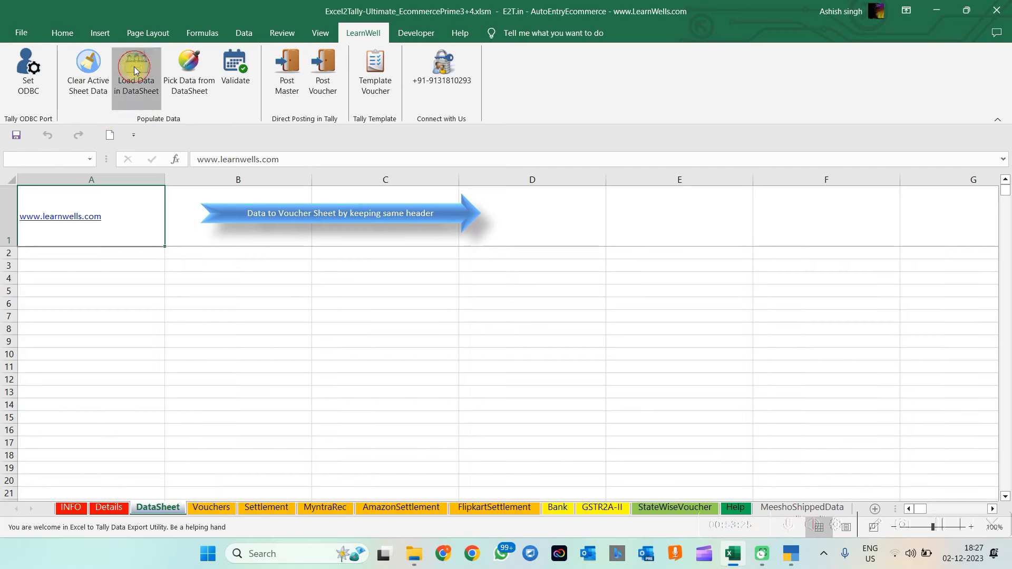
pyautogui.click(372, 37)
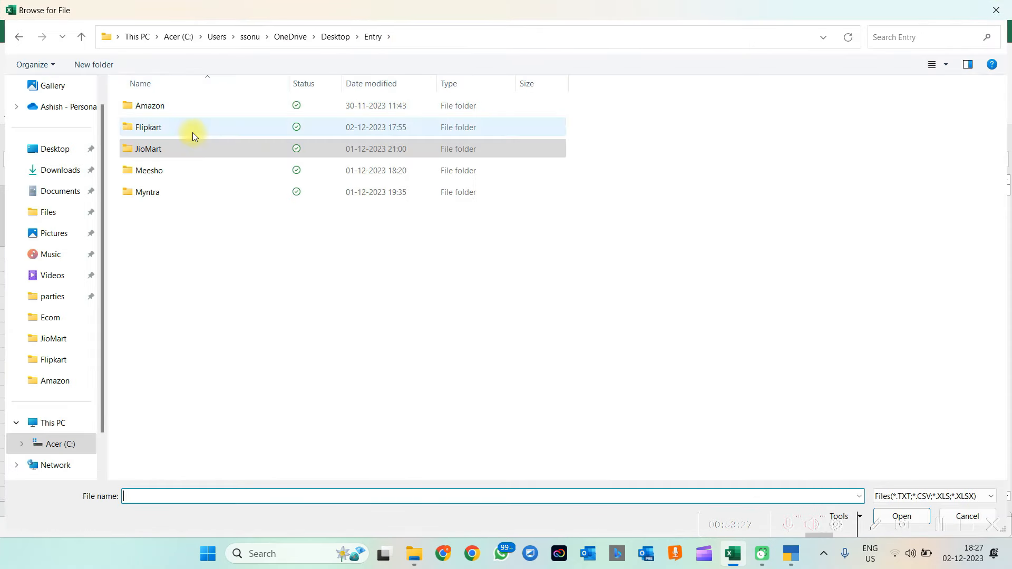
pyautogui.doubleClick(155, 178)
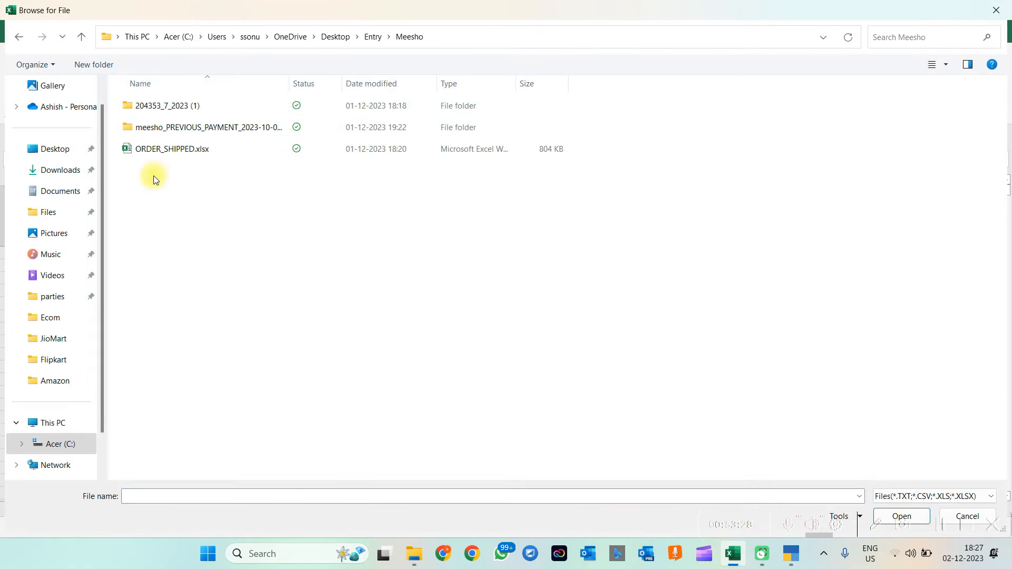
pyautogui.doubleClick(188, 106)
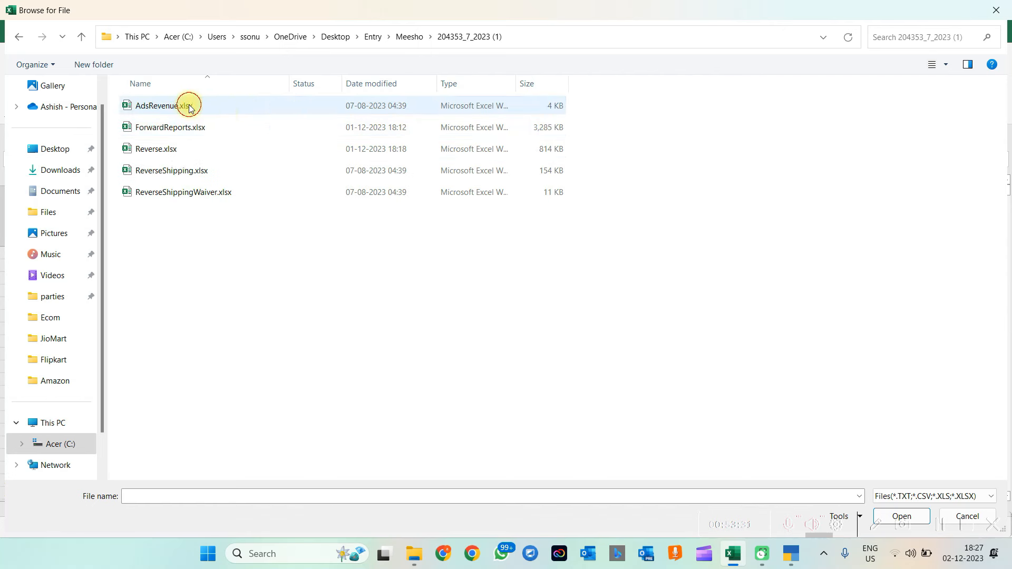
pyautogui.click(18, 39)
pyautogui.click(177, 155)
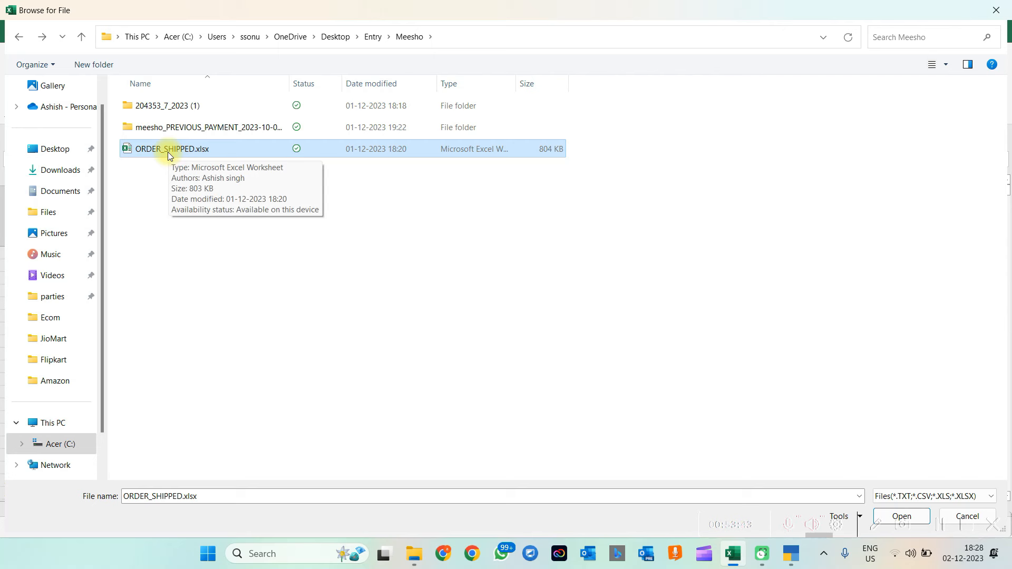
pyautogui.doubleClick(159, 109)
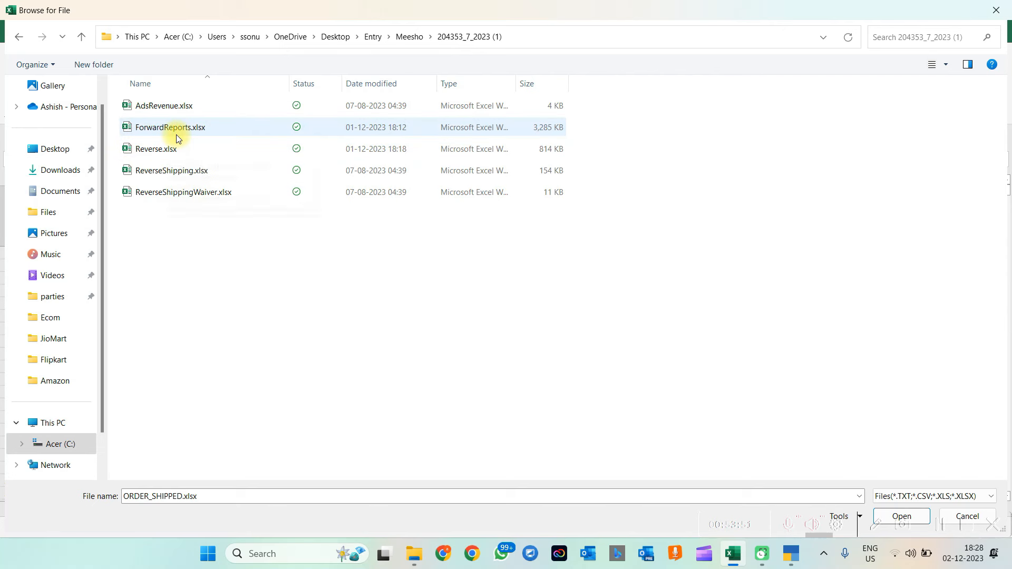
pyautogui.click(176, 133)
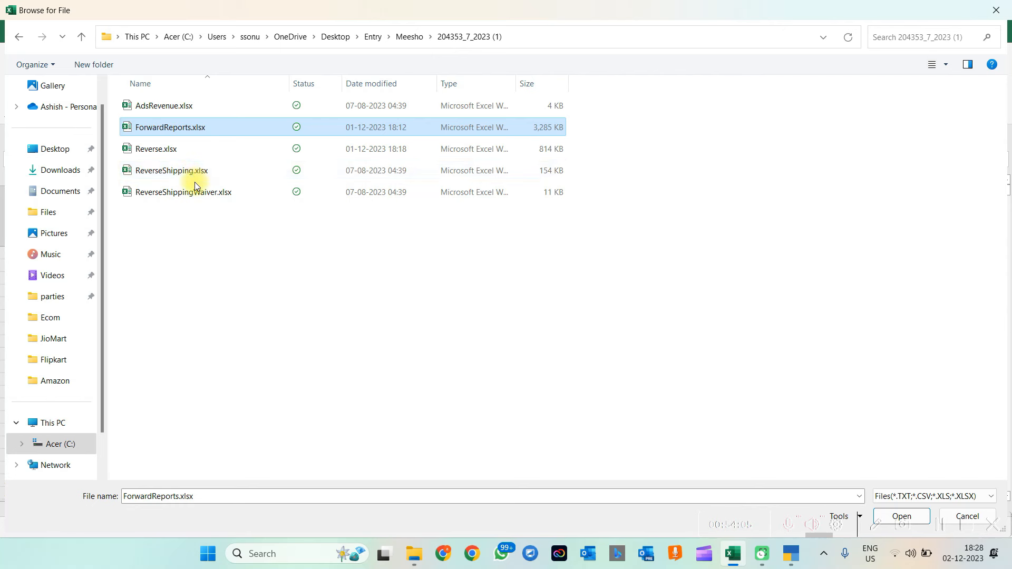
pyautogui.doubleClick(166, 130)
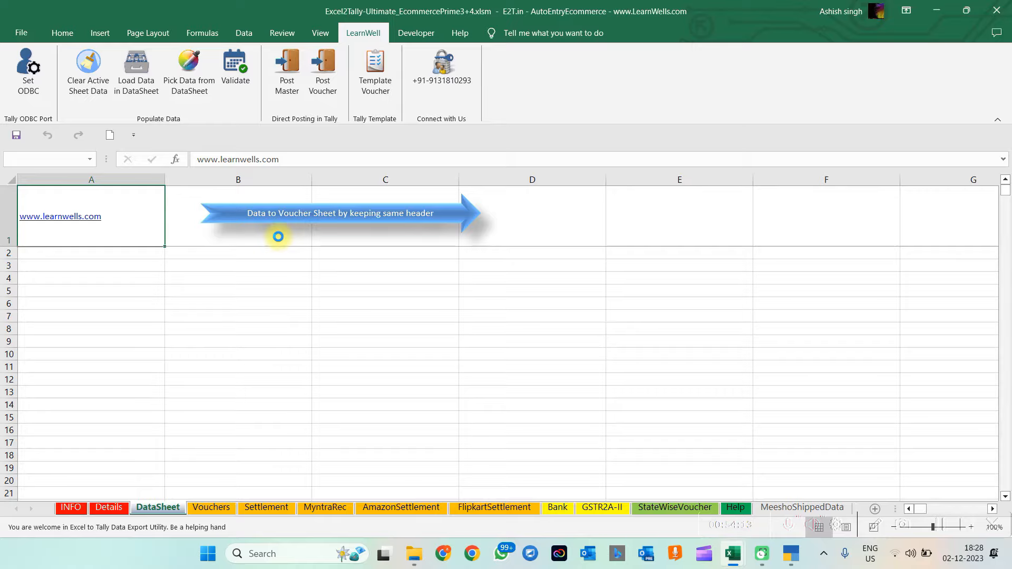
pyautogui.click(508, 318)
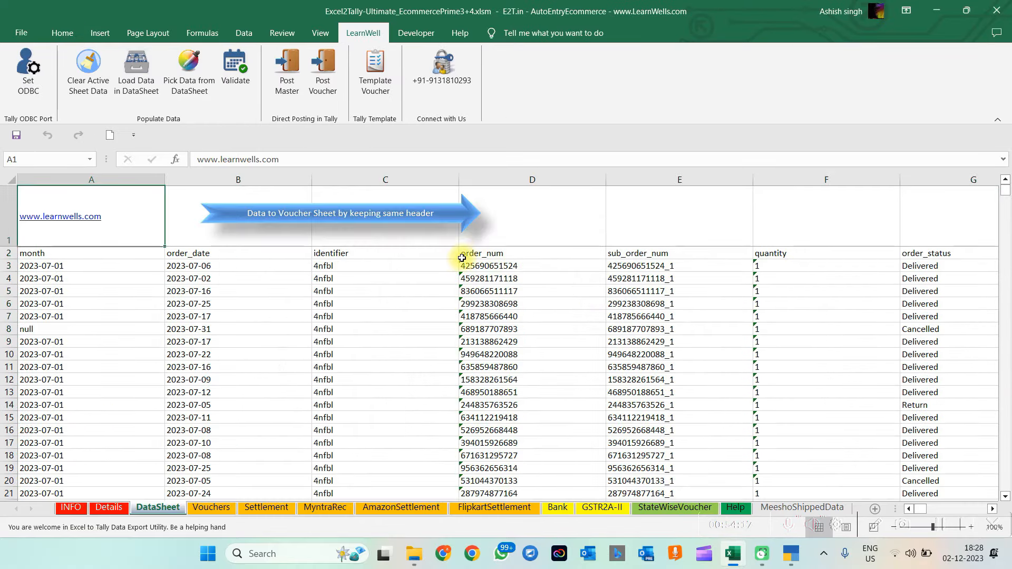
pyautogui.click(508, 176)
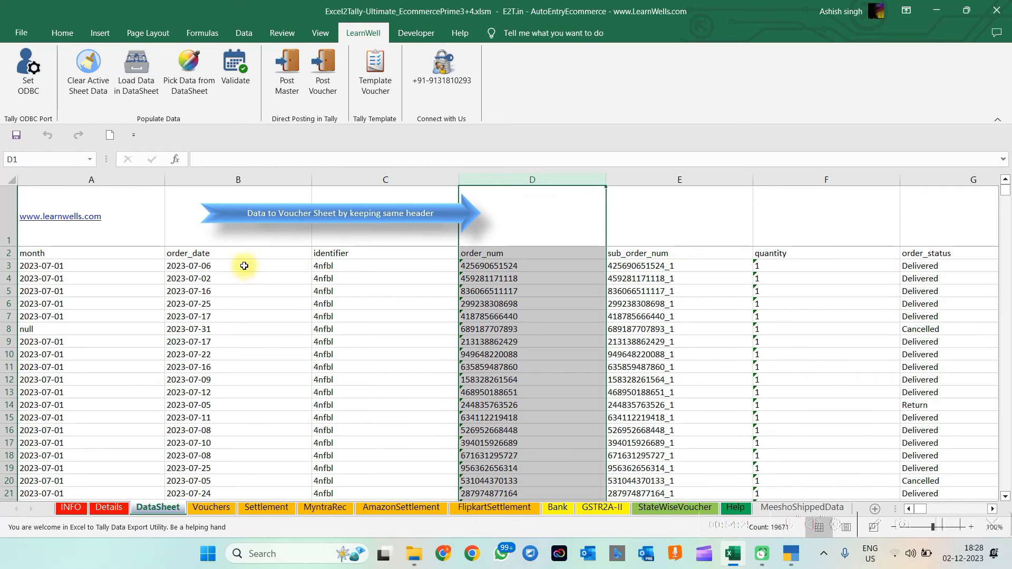
pyautogui.click(453, 320)
# Clear the existing JioMart entries from the Vouchers sheet.
pyautogui.click(212, 509)
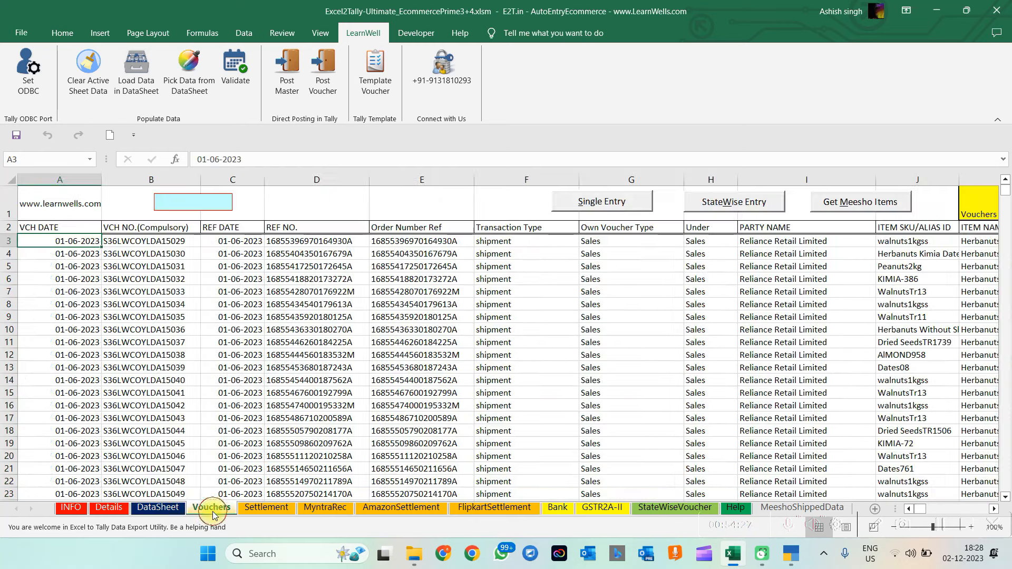
pyautogui.click(233, 329)
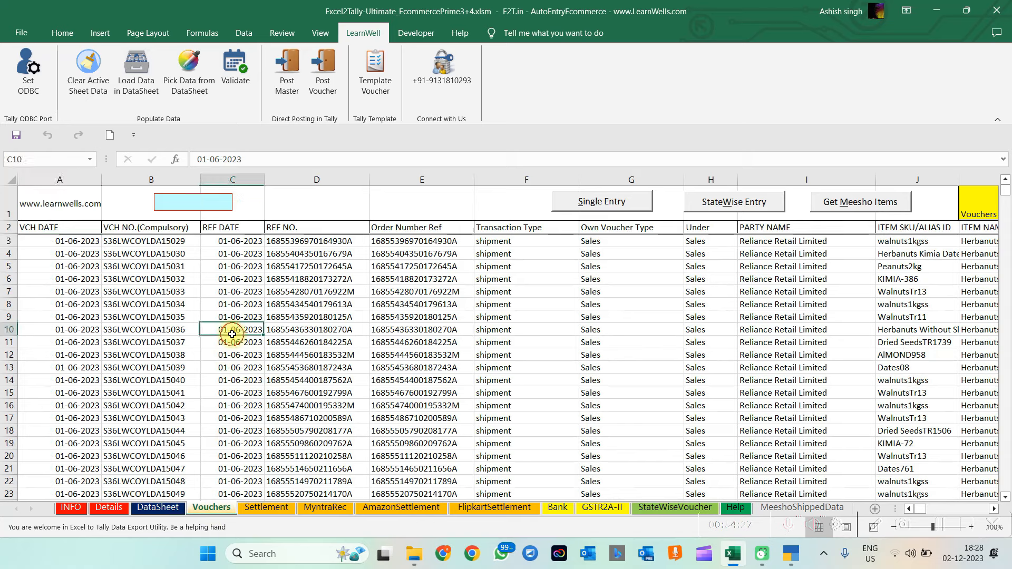
pyautogui.click(88, 74)
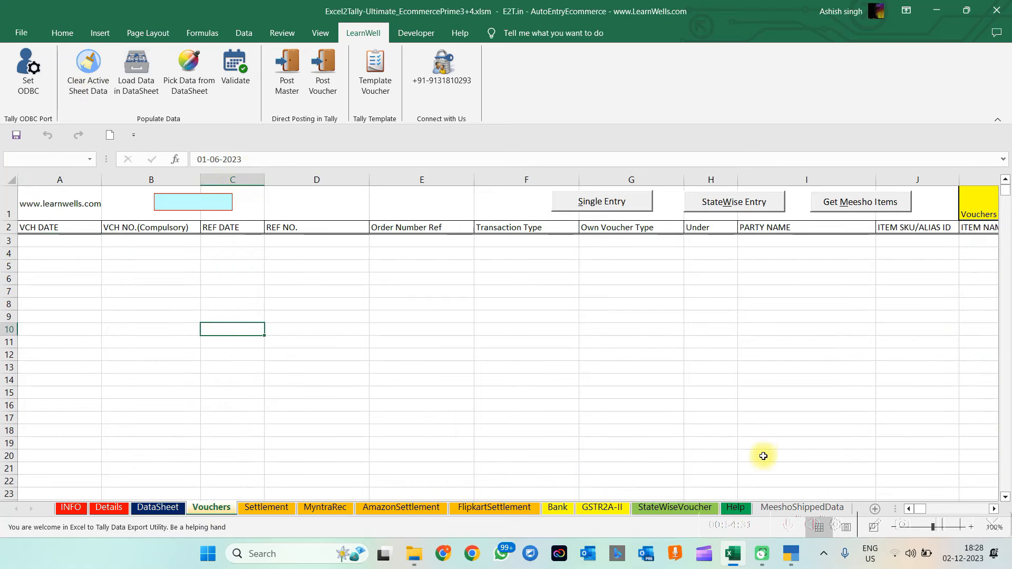
# Examine the columns from order_date to item_sku on the MeeshoShippedData sheet.
pyautogui.click(776, 507)
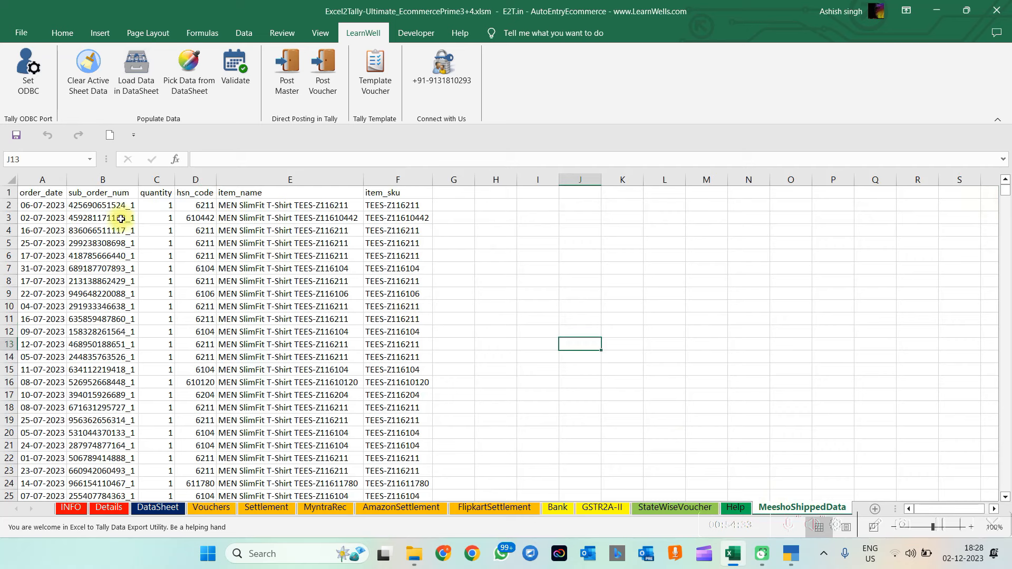
pyautogui.moveTo(27, 193); pyautogui.dragTo(414, 402)
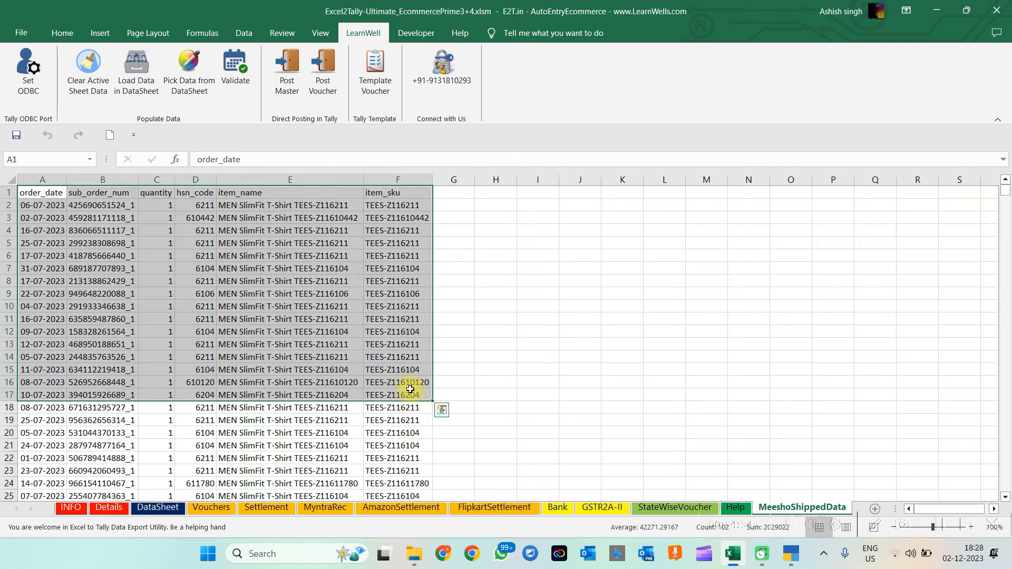
pyautogui.click(256, 294)
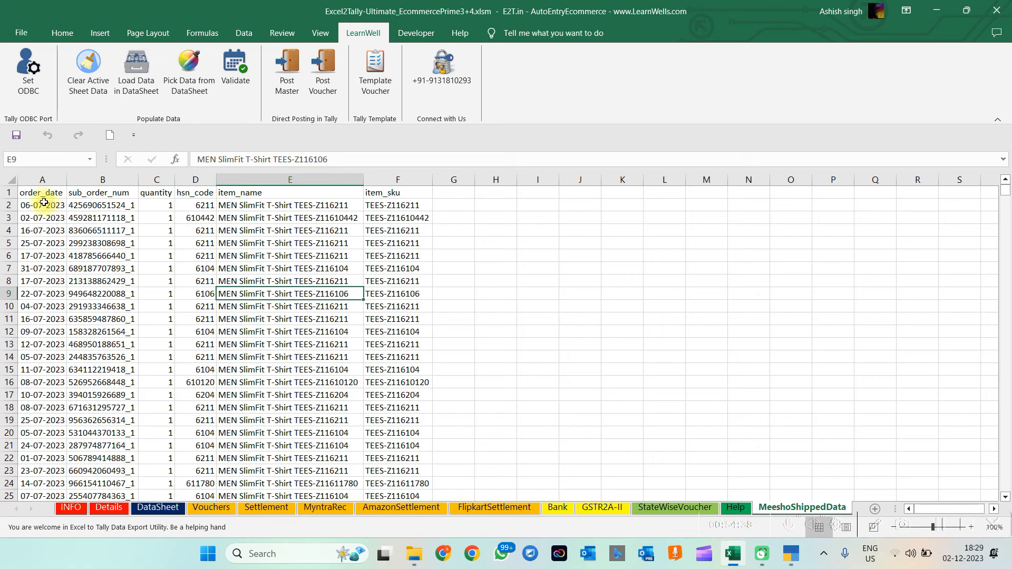
pyautogui.click(11, 181)
pyautogui.click(245, 269)
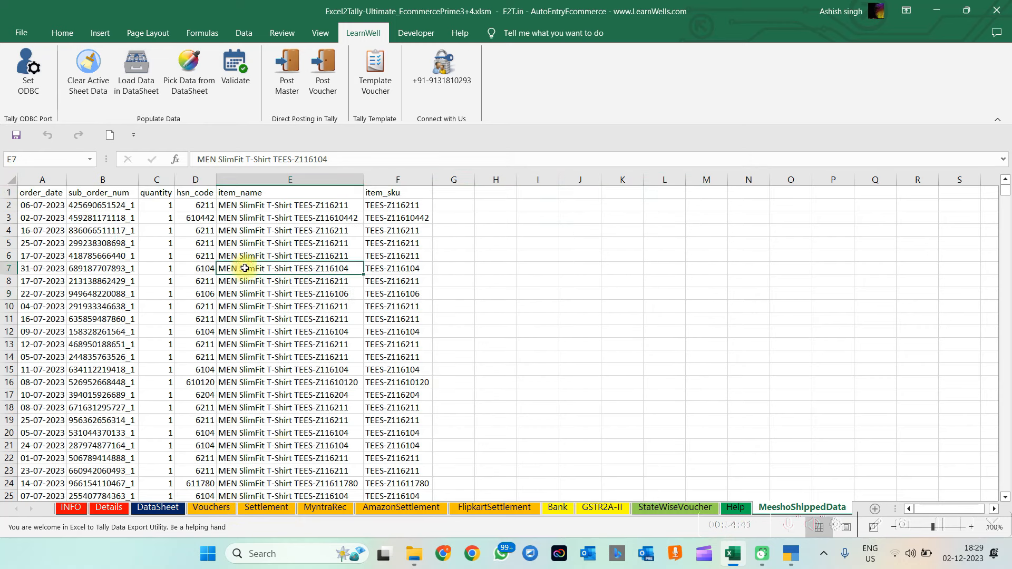
# Fill the Vouchers sheet with the Meesho TCS data picked from the DataSheet.
pyautogui.click(210, 508)
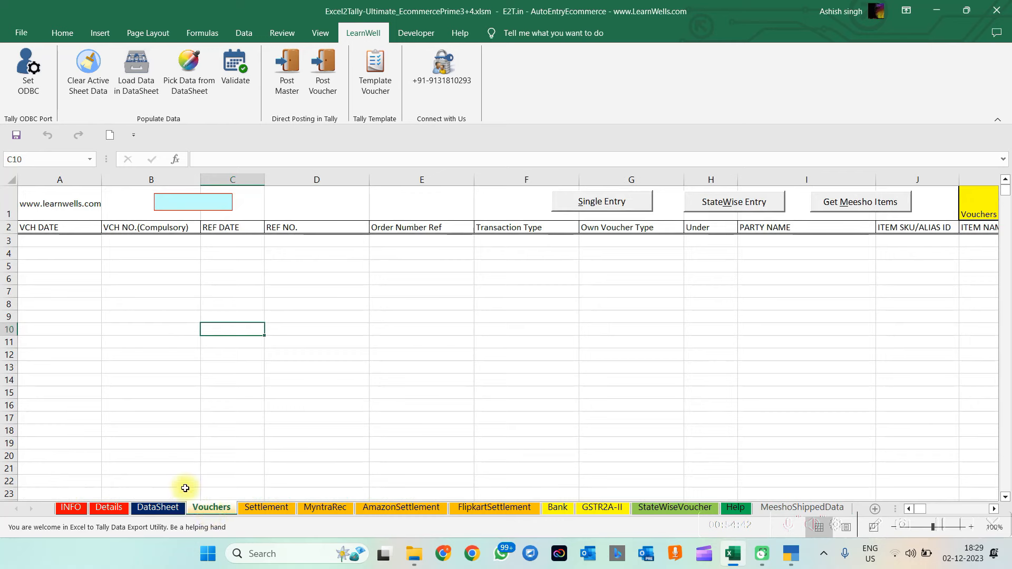
pyautogui.click(158, 508)
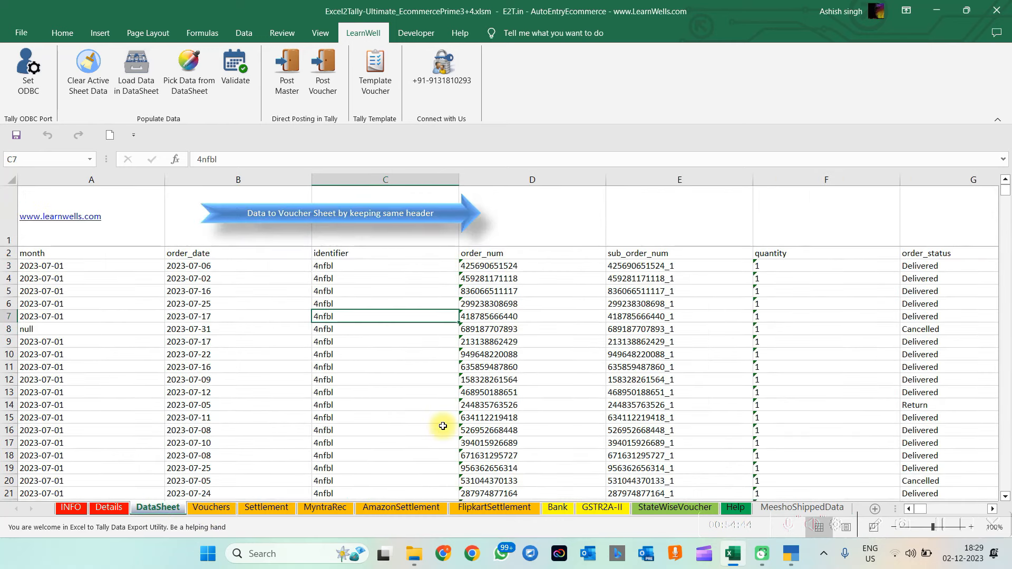
pyautogui.click(208, 356)
pyautogui.click(210, 508)
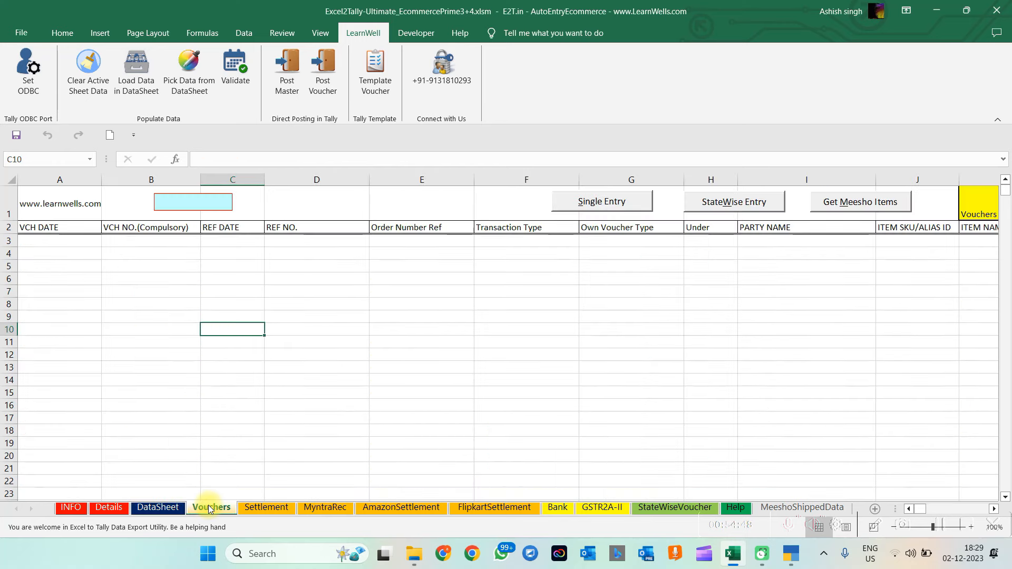
pyautogui.click(190, 95)
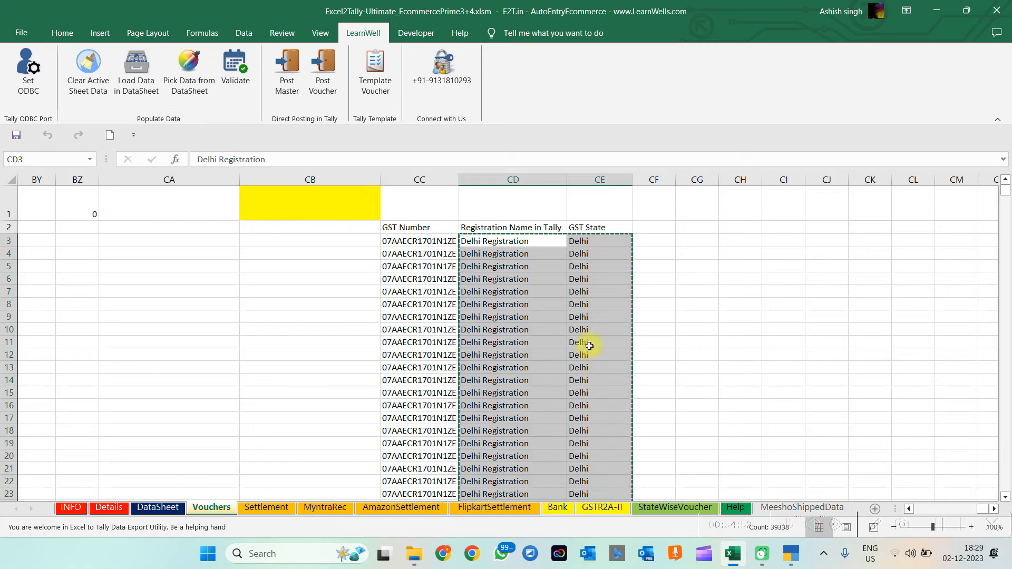
pyautogui.click(552, 317)
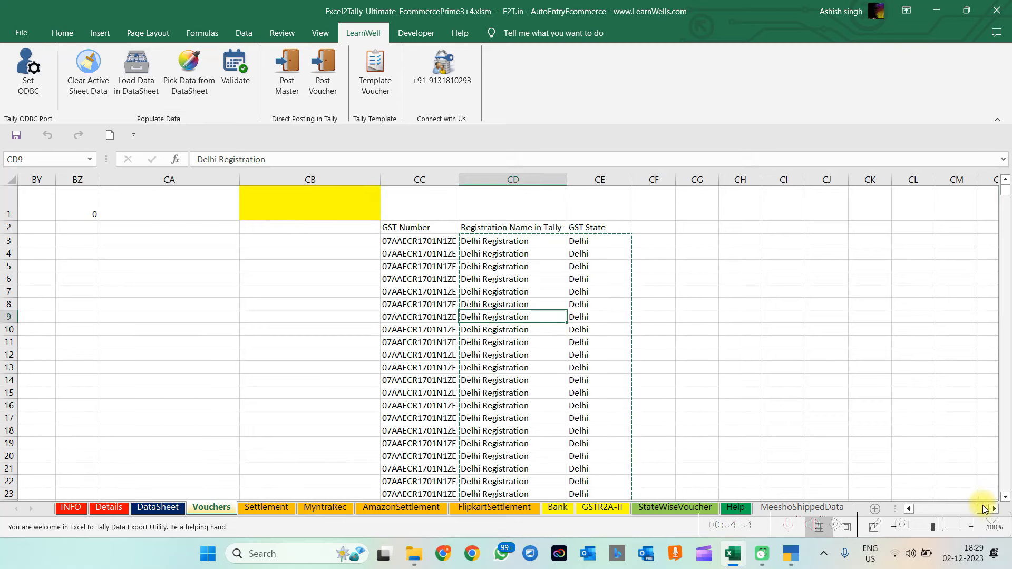
pyautogui.moveTo(985, 509); pyautogui.dragTo(781, 491)
pyautogui.click(678, 329)
pyautogui.write('0')
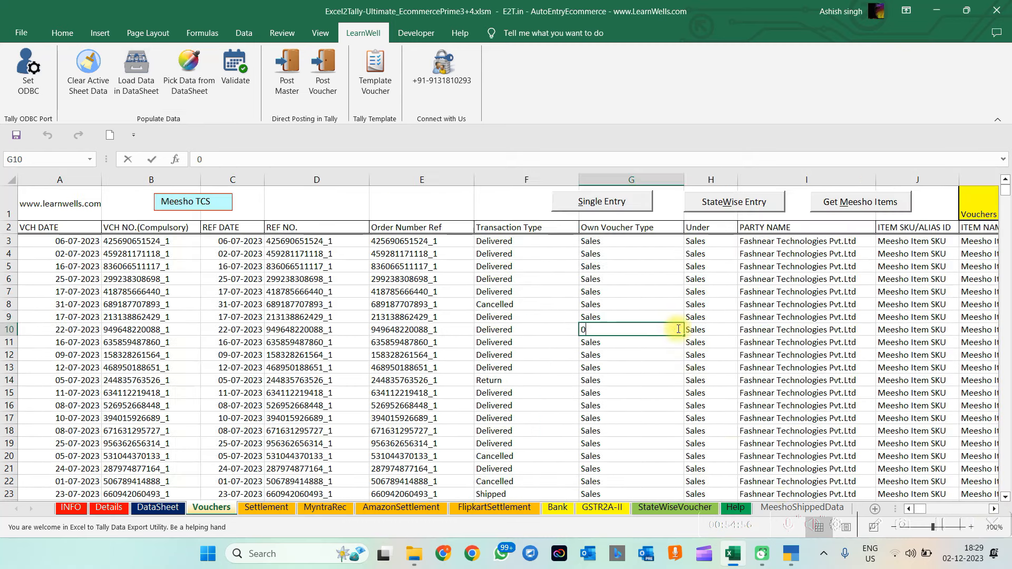
pyautogui.press('Escape')
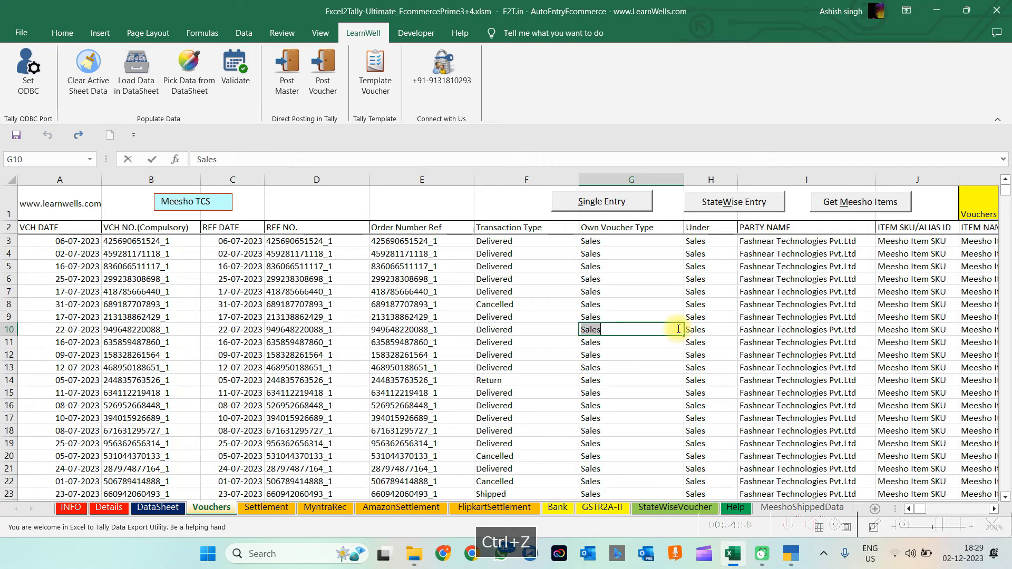
# Compare the item SKU and item name columns of the Vouchers sheet with the item details on MeeshoShippedData.
pyautogui.press('Right')
pyautogui.press('Right')
pyautogui.press('Right')
pyautogui.press('Right')
pyautogui.press('Right')
pyautogui.press('Right')
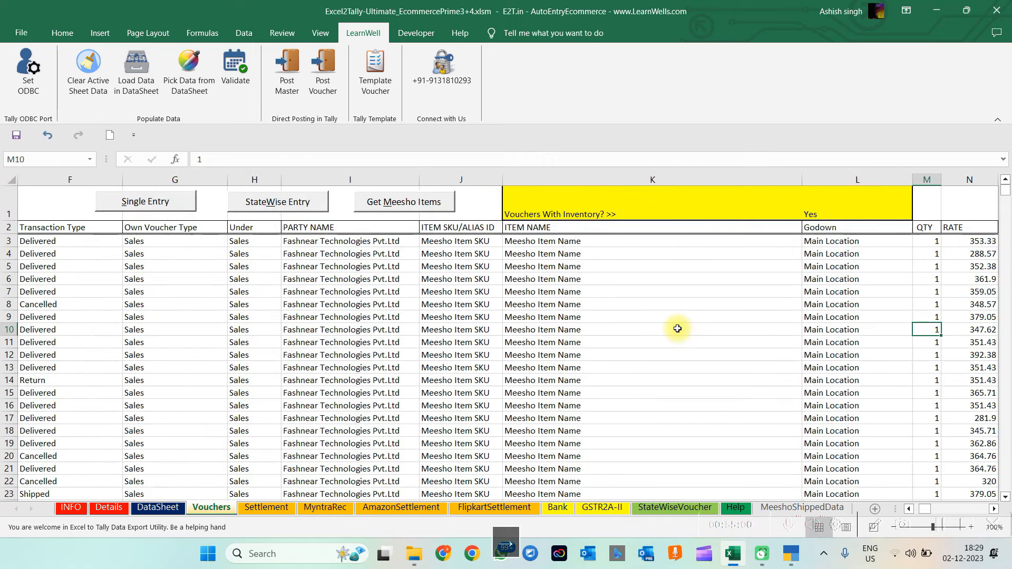
pyautogui.moveTo(455, 241); pyautogui.dragTo(560, 379)
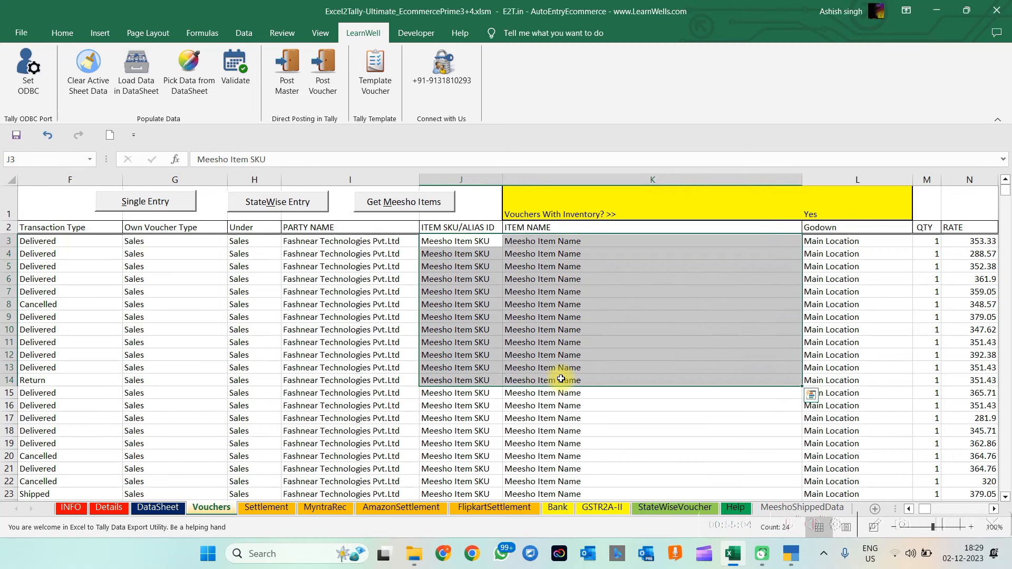
pyautogui.click(770, 507)
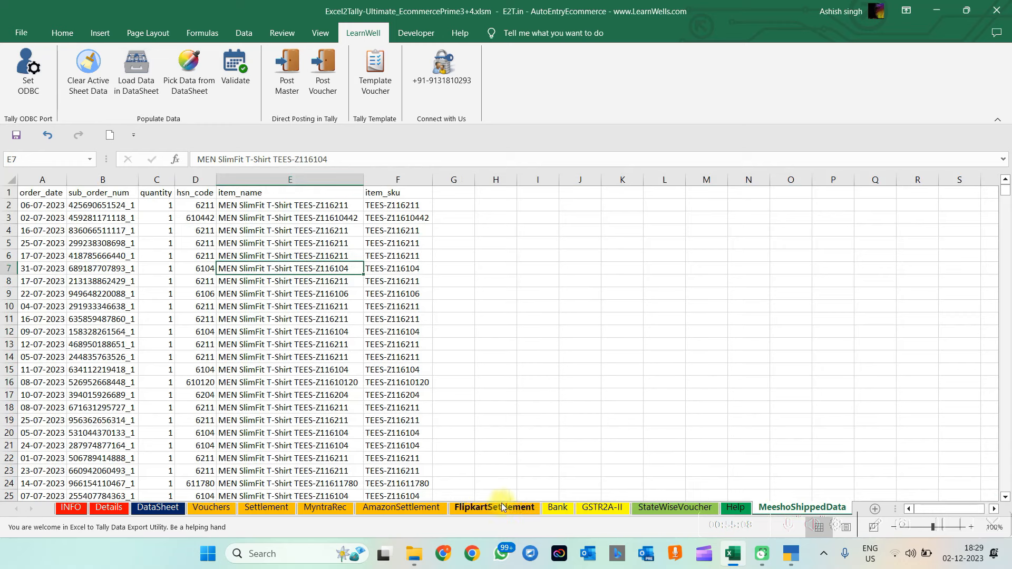
pyautogui.click(202, 507)
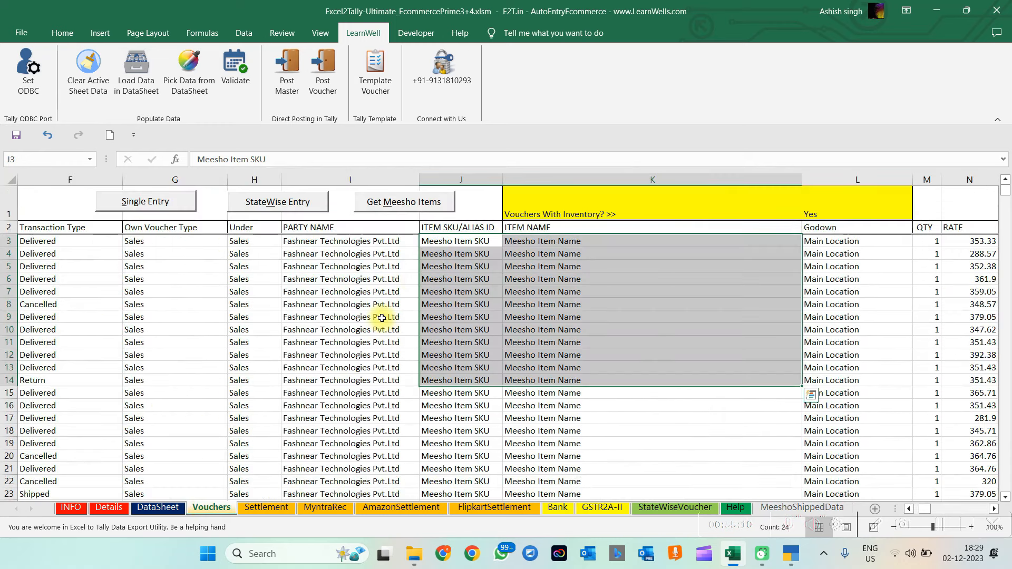
# Fill the item SKU and item name columns of the Vouchers sheet with the actual Meesho items.
pyautogui.click(384, 318)
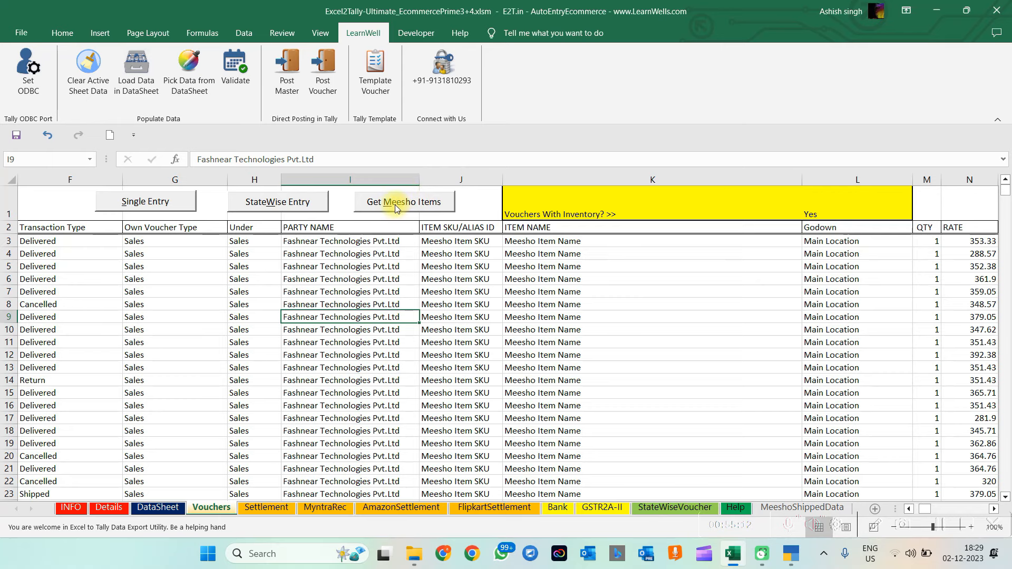
pyautogui.click(430, 208)
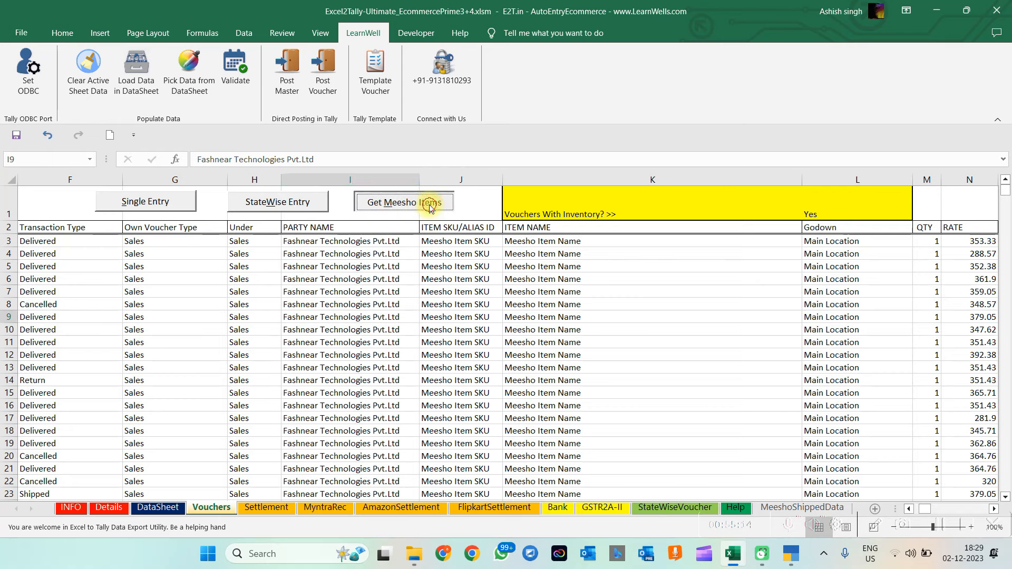
pyautogui.moveTo(449, 253); pyautogui.dragTo(612, 396)
pyautogui.click(650, 329)
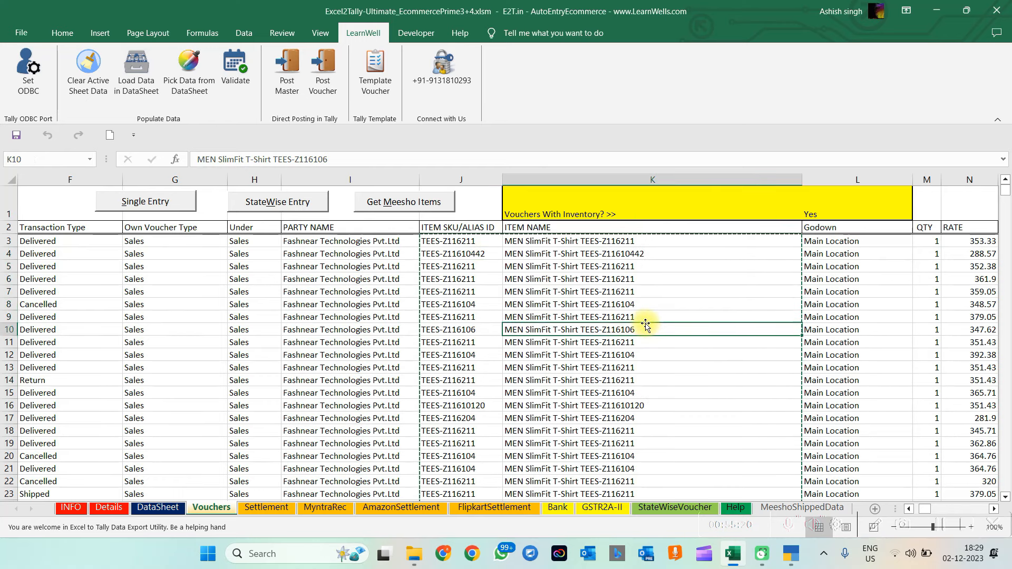
pyautogui.click(824, 204)
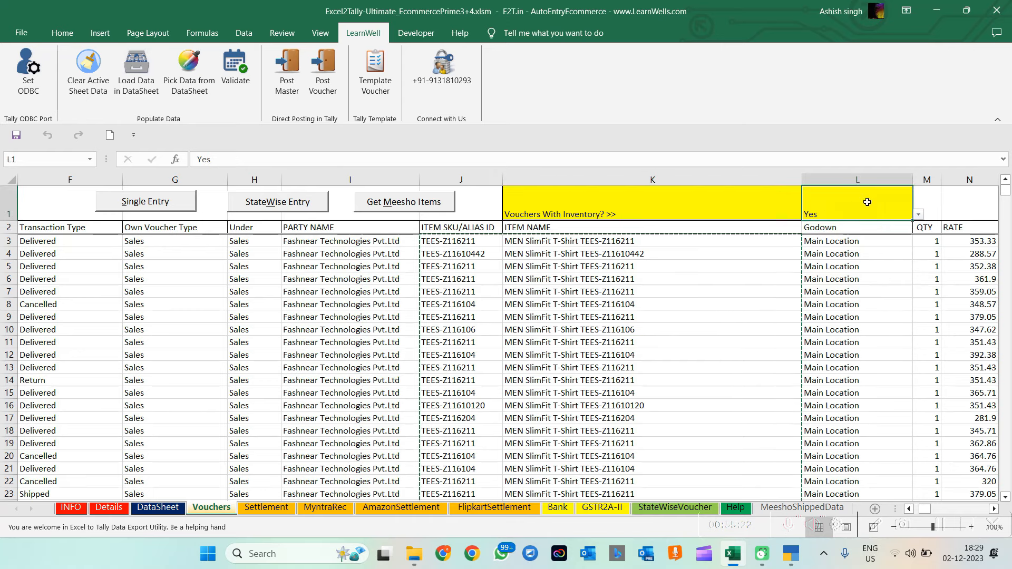
# Validate the Meesho entries on the Vouchers sheet from the first column onward.
pyautogui.click(683, 278)
pyautogui.press('Left')
pyautogui.press('Left')
pyautogui.press('Left')
pyautogui.press('Left')
pyautogui.press('Left')
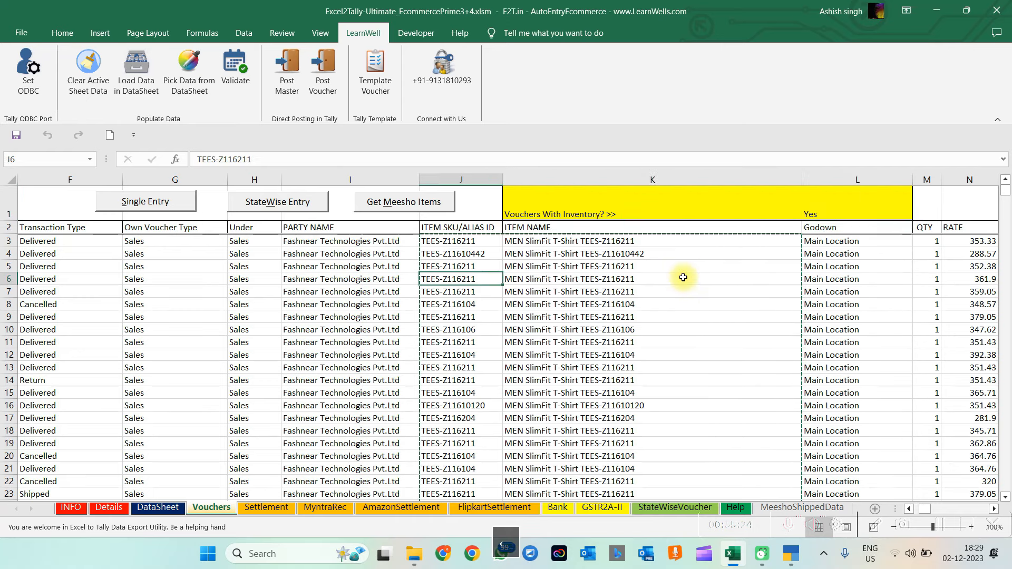
pyautogui.press('Home')
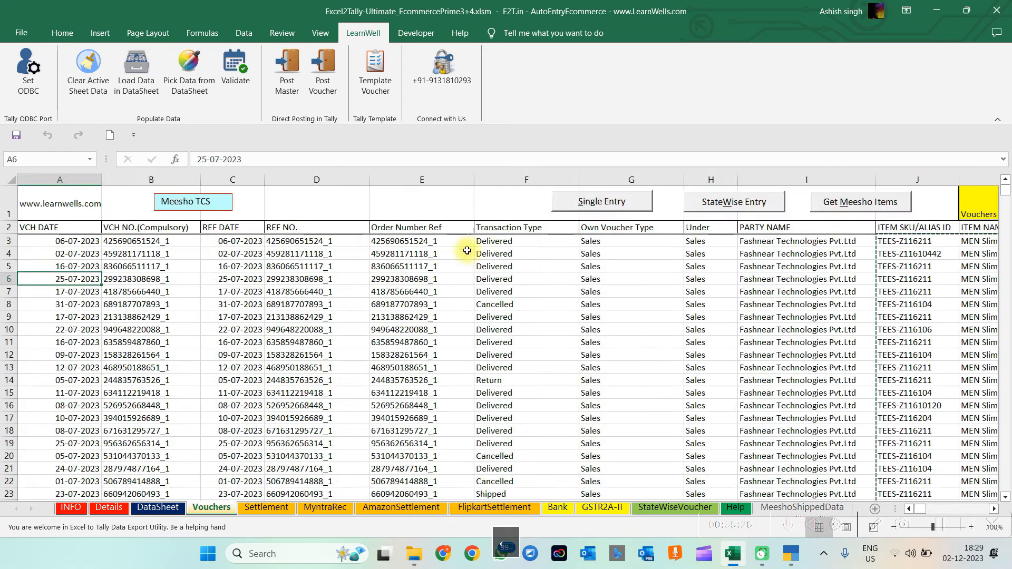
pyautogui.click(237, 68)
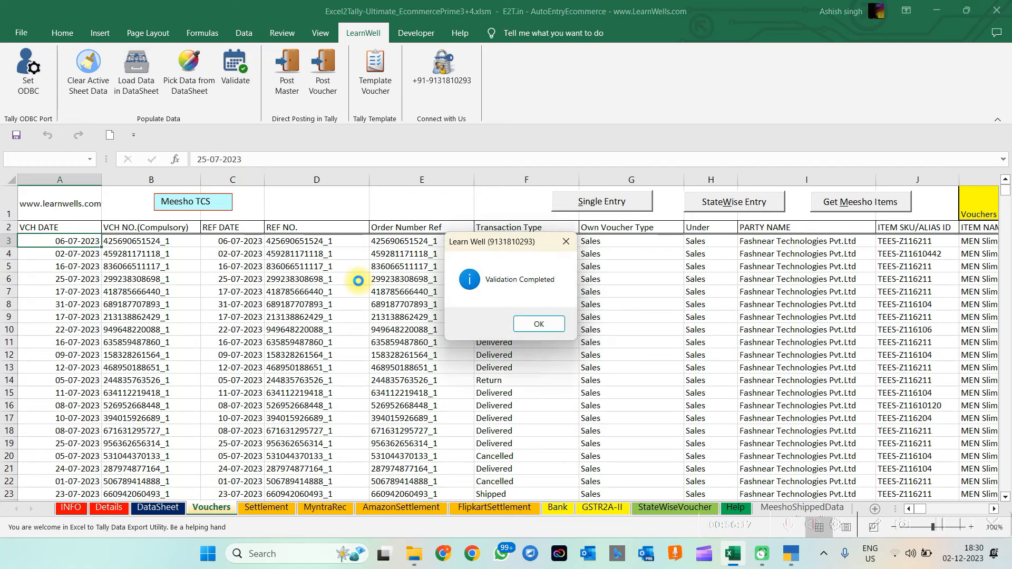
pyautogui.click(537, 322)
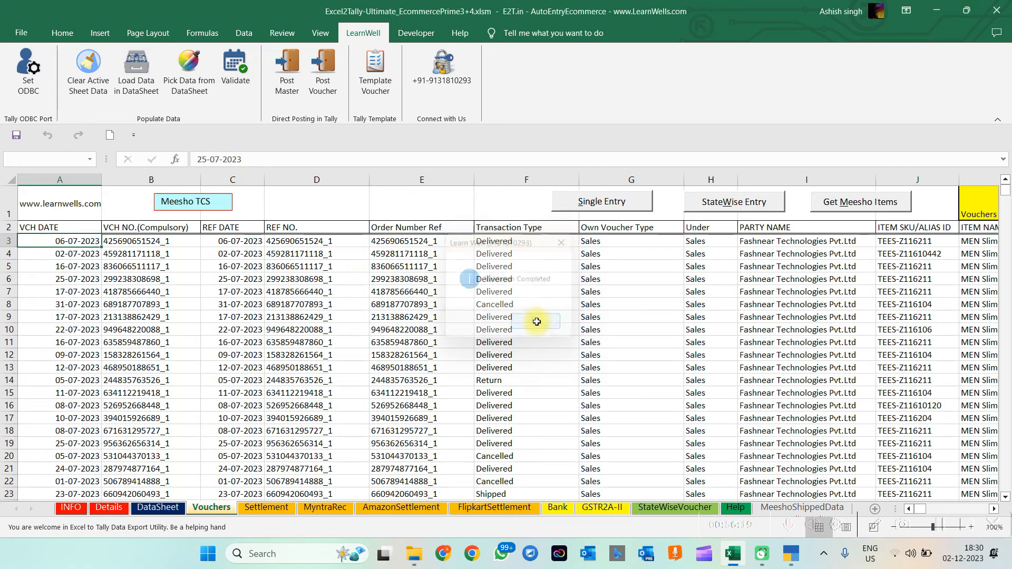
# Generate the masters for the Meesho vouchers as an XML file and copy the path of Masters.xml.
pyautogui.click(287, 69)
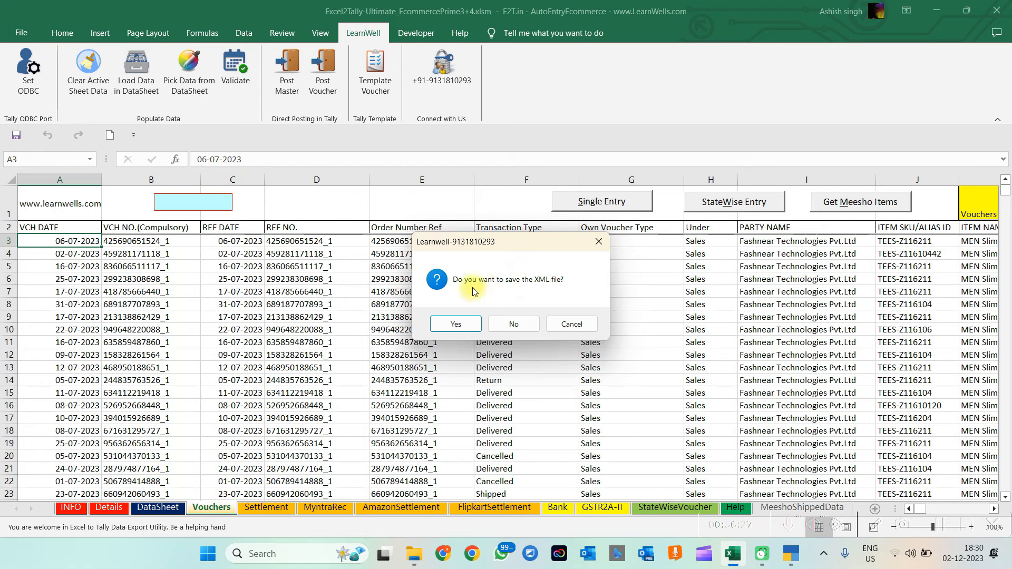
pyautogui.click(456, 324)
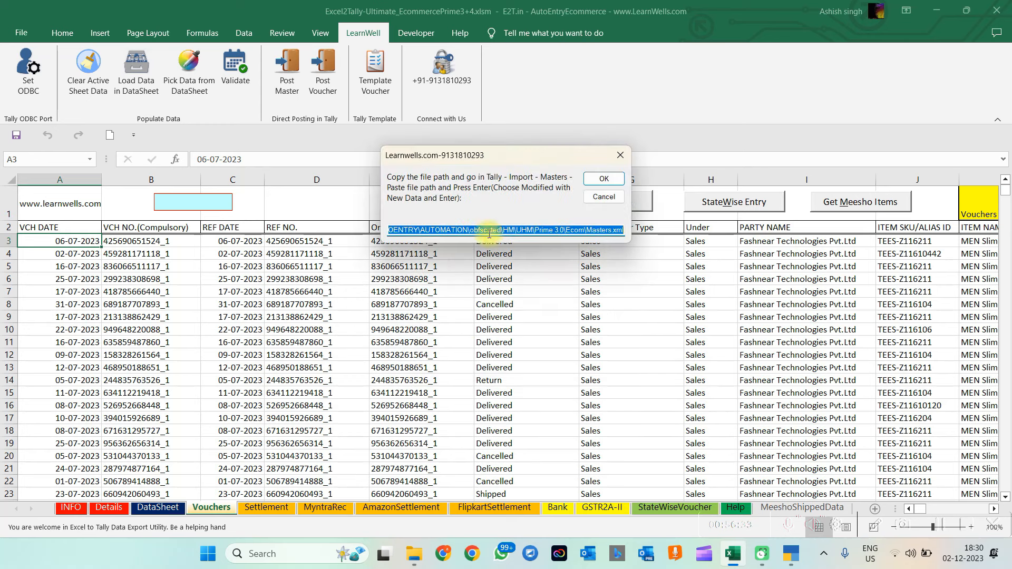
pyautogui.hotkey('ctrl', 'c')
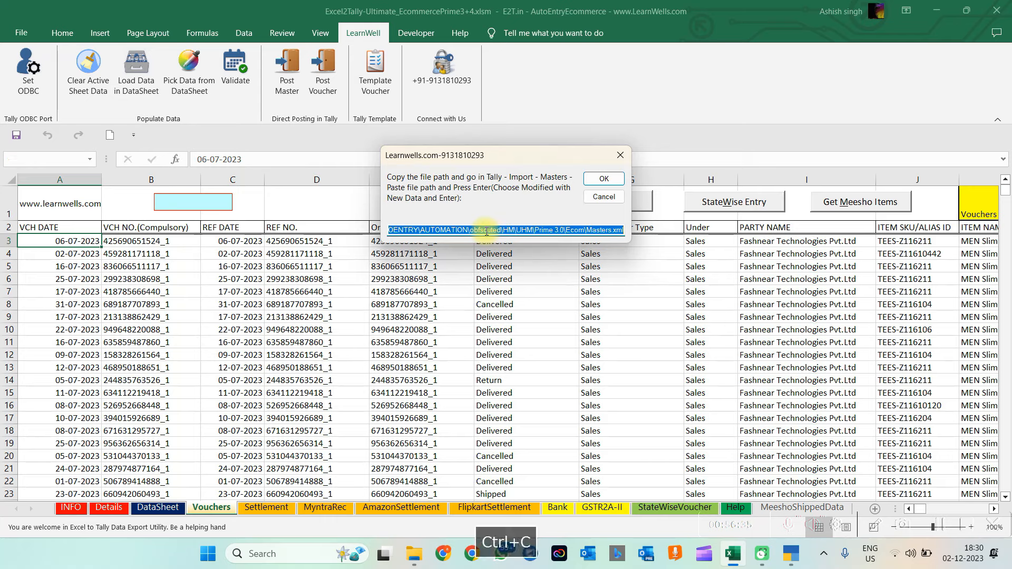
# Switch to TallyPrime and import the masters from the copied Masters.xml path, with existing masters set to Modify with New Data.
pyautogui.click(786, 563)
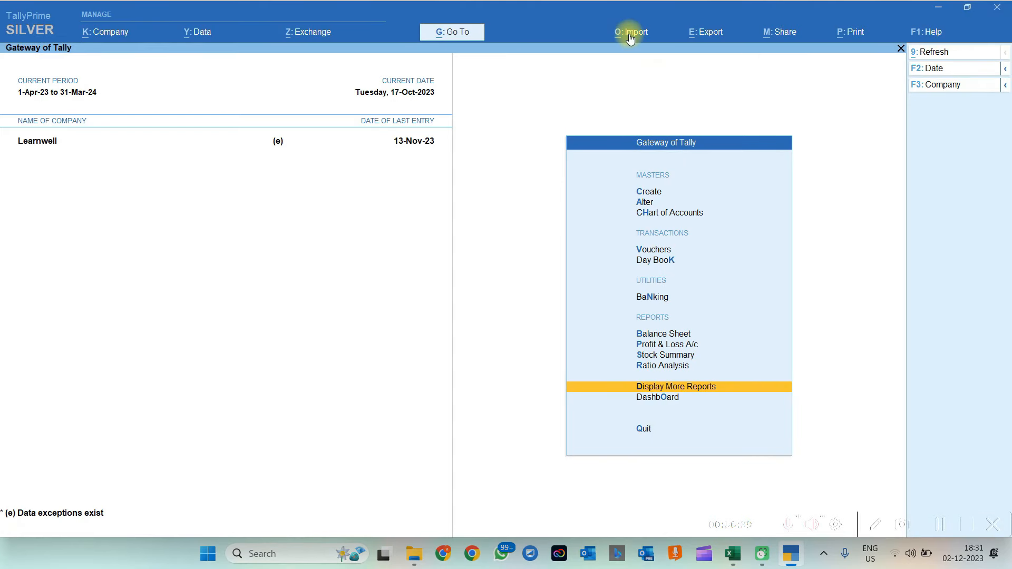
pyautogui.click(630, 38)
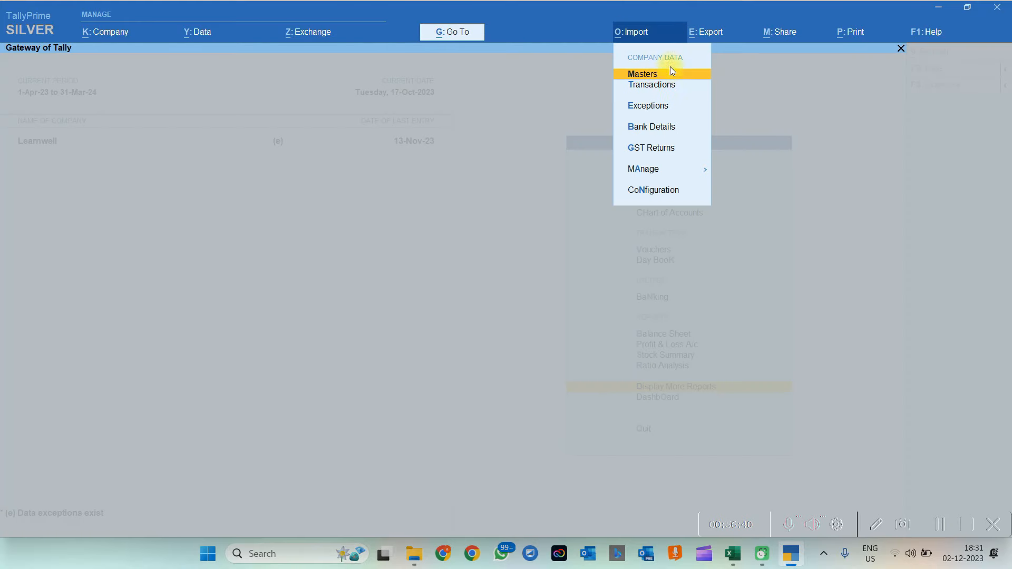
pyautogui.click(640, 74)
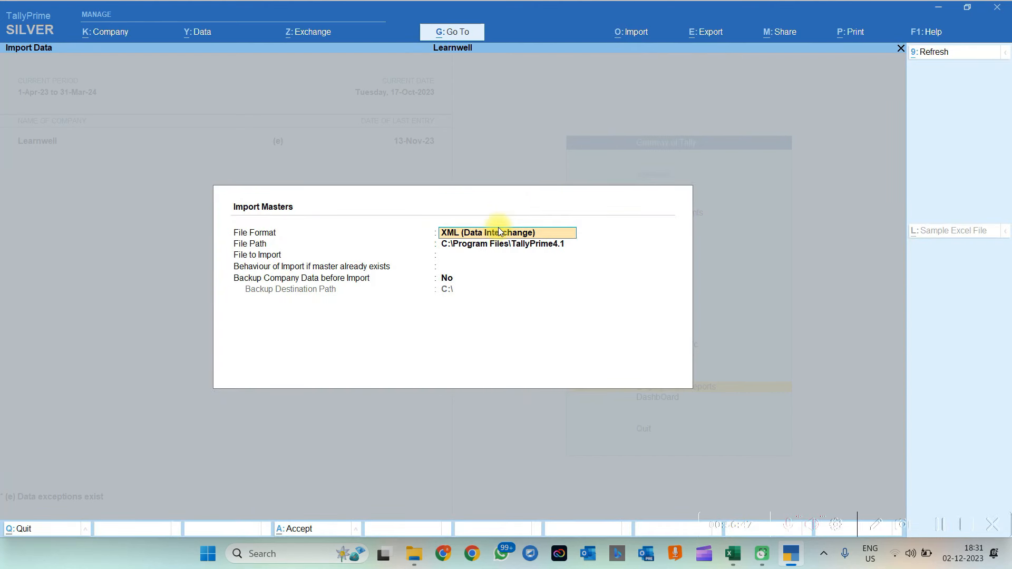
pyautogui.press('Return')
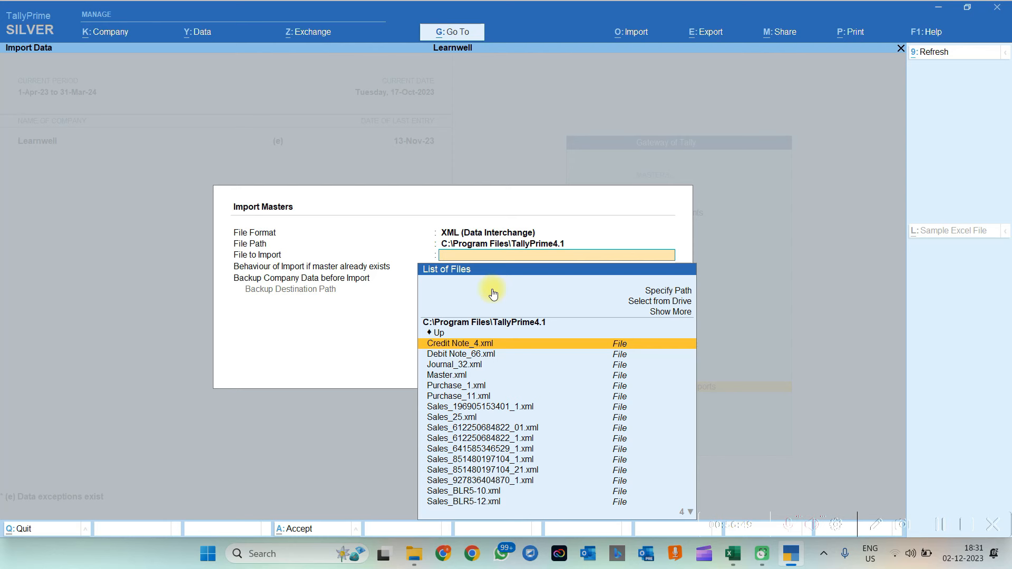
pyautogui.click(660, 293)
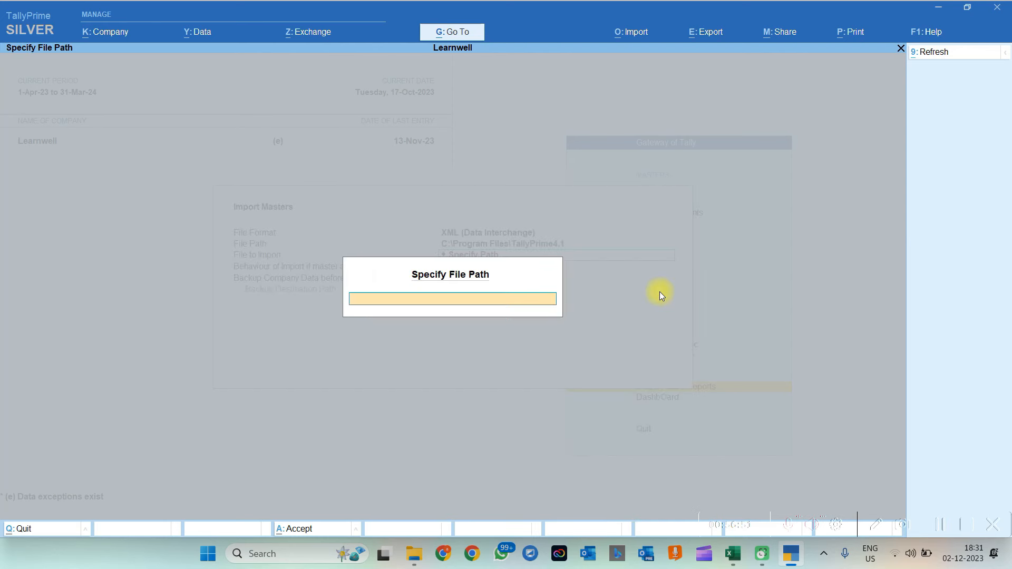
pyautogui.hotkey('ctrl', 'v')
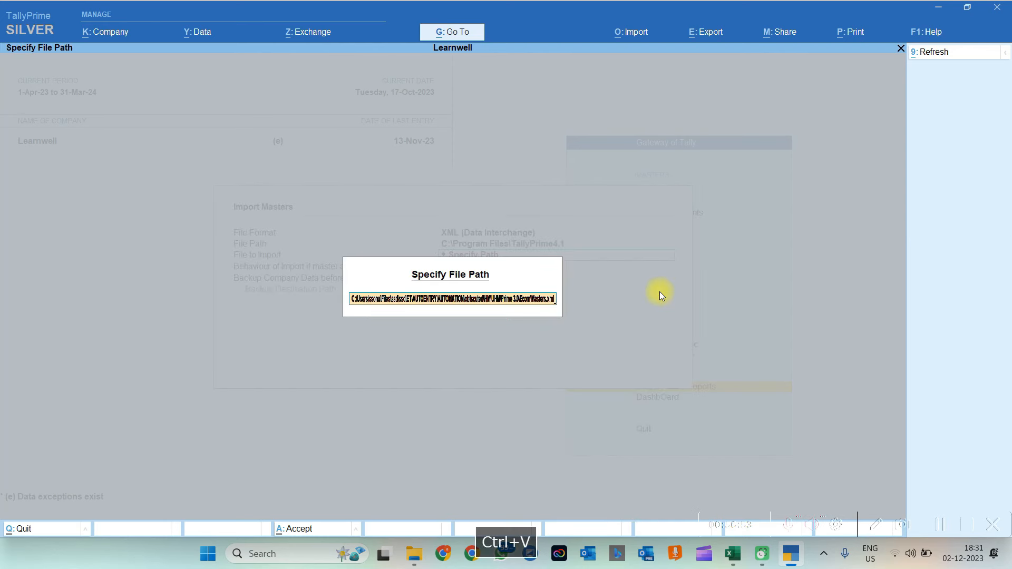
pyautogui.press('Return')
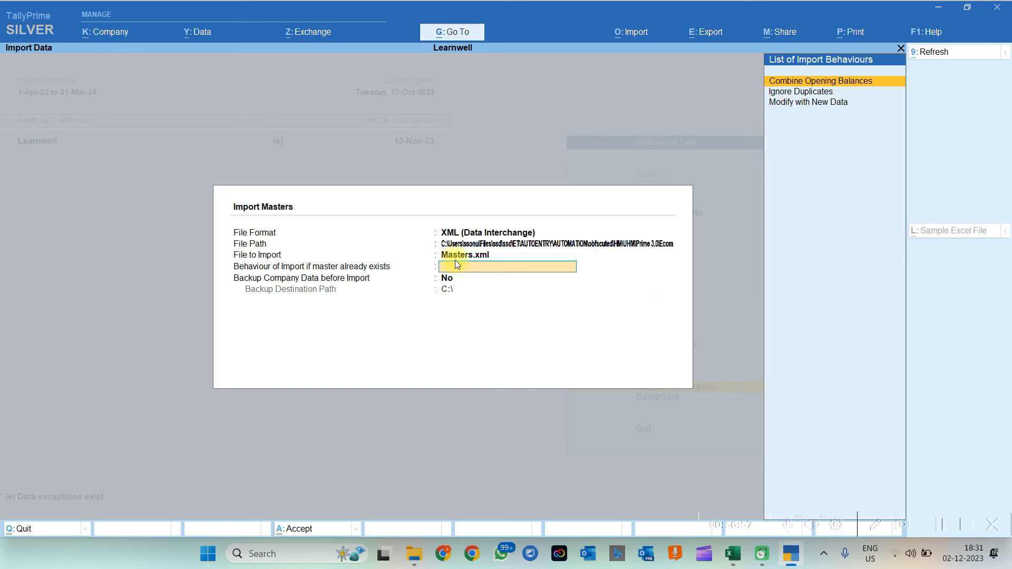
pyautogui.click(799, 103)
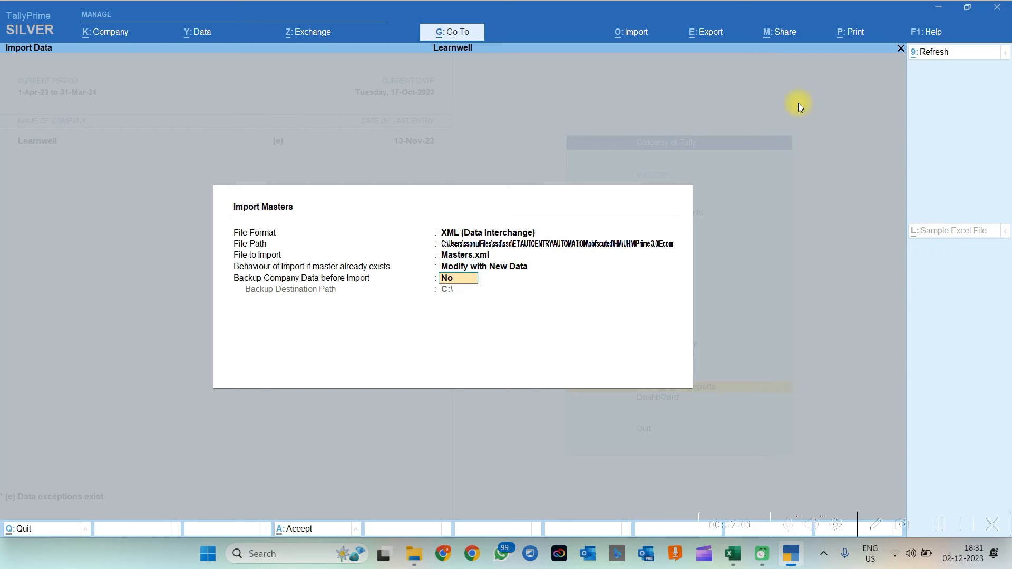
pyautogui.press('Return')
# Review the master-related exceptions of the import and return to the Gateway of Tally.
pyautogui.click(487, 320)
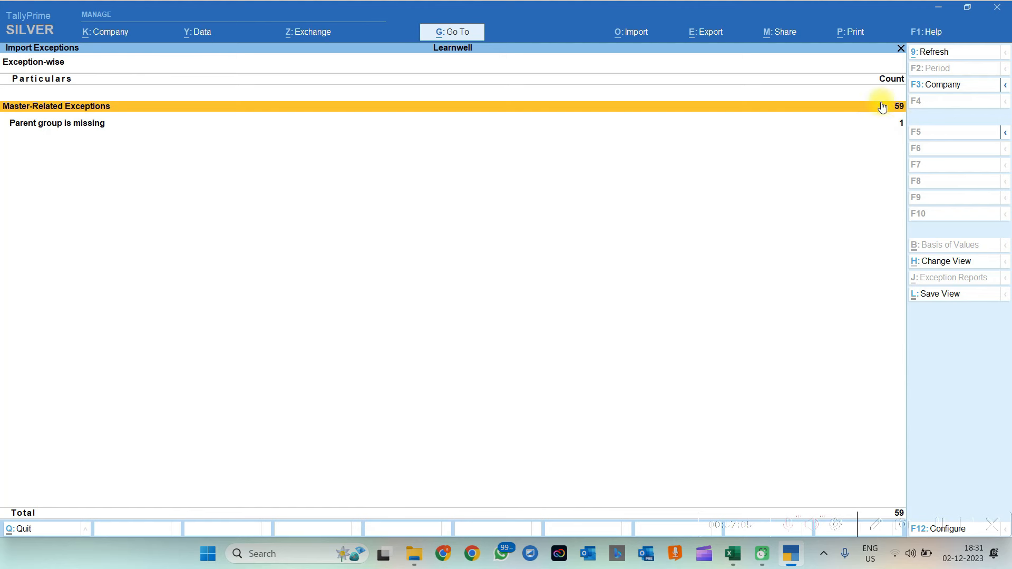
pyautogui.click(99, 127)
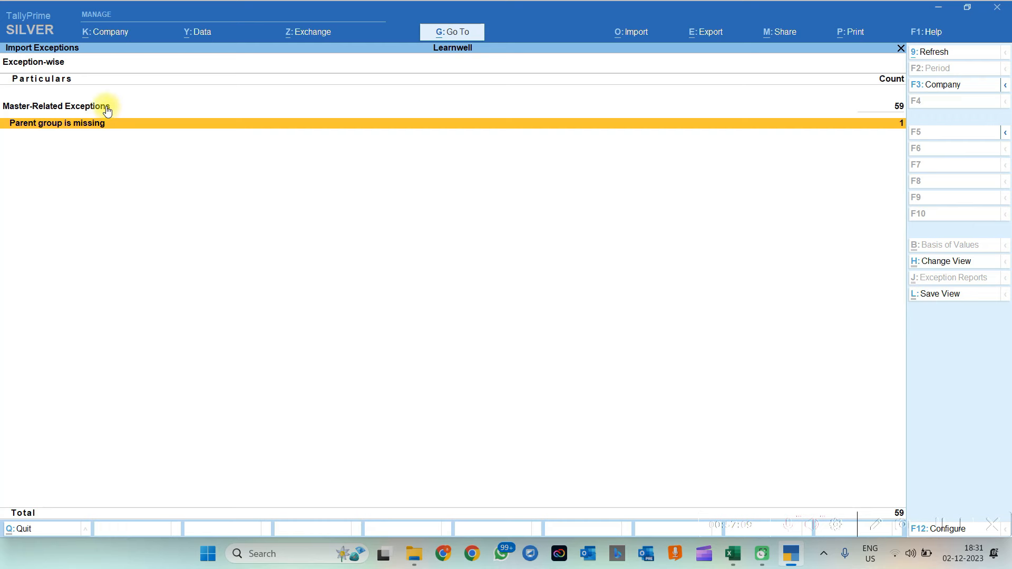
pyautogui.press('Escape')
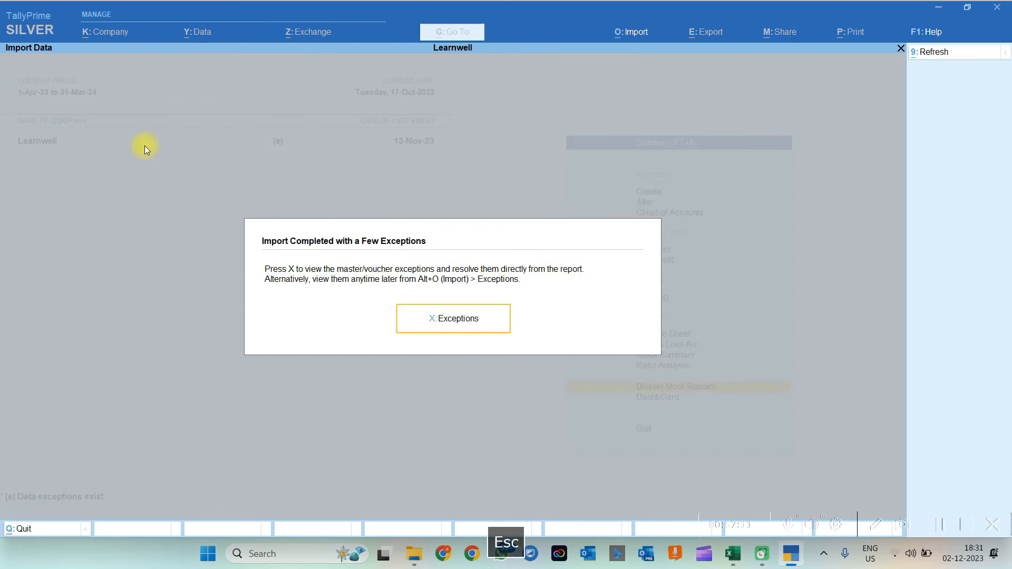
pyautogui.press('Escape')
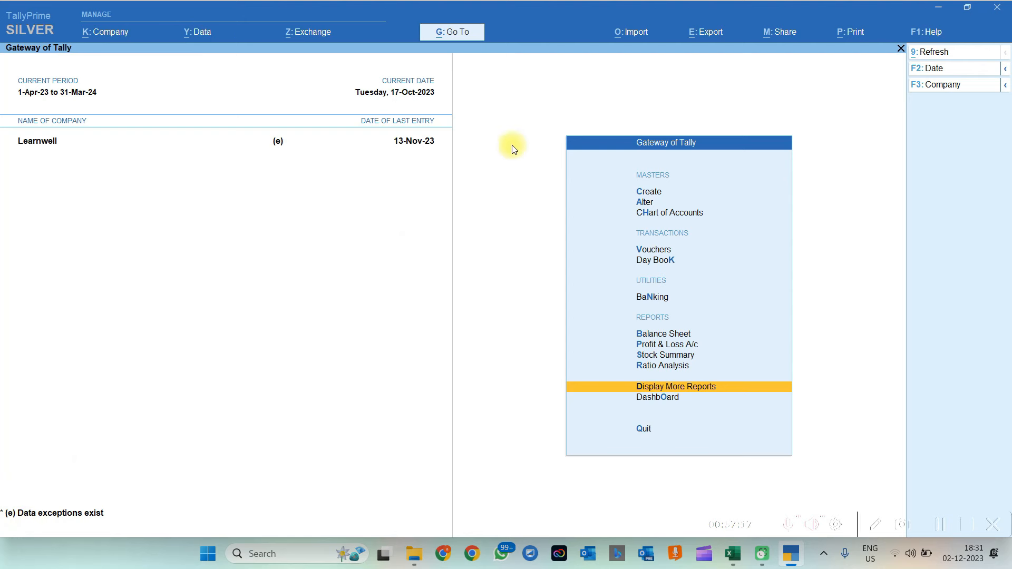
pyautogui.click(637, 34)
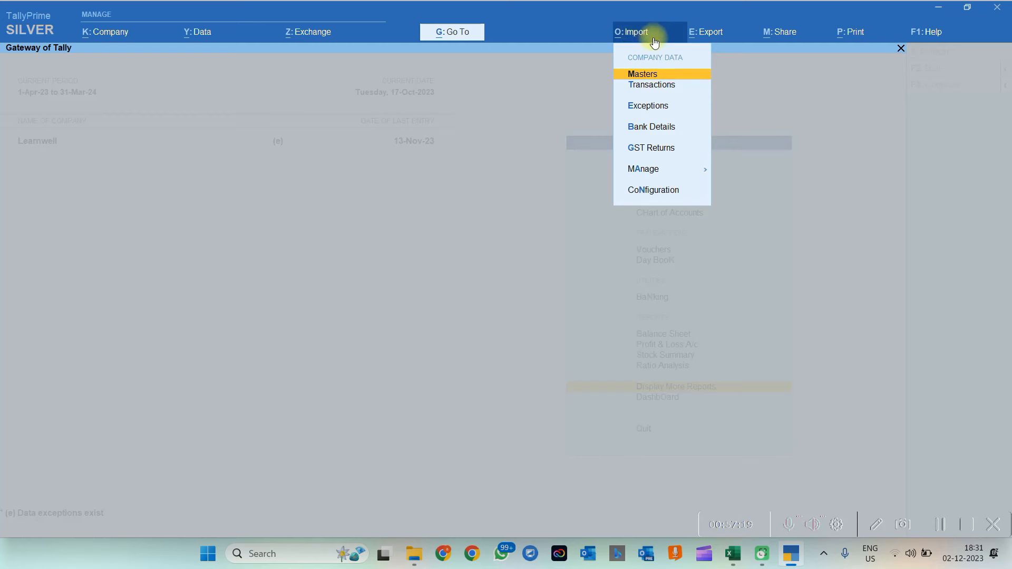
pyautogui.click(652, 110)
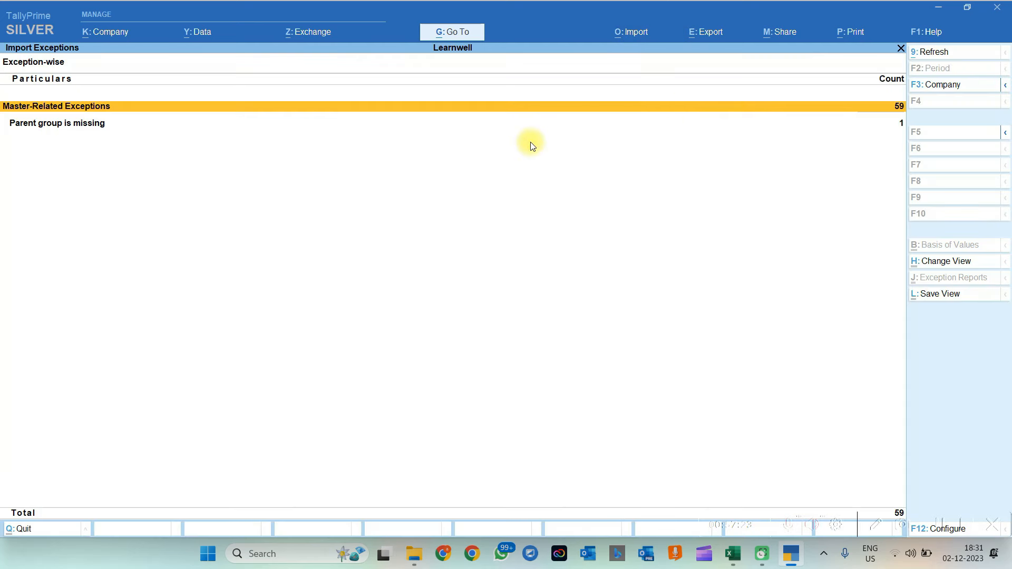
pyautogui.press('Escape')
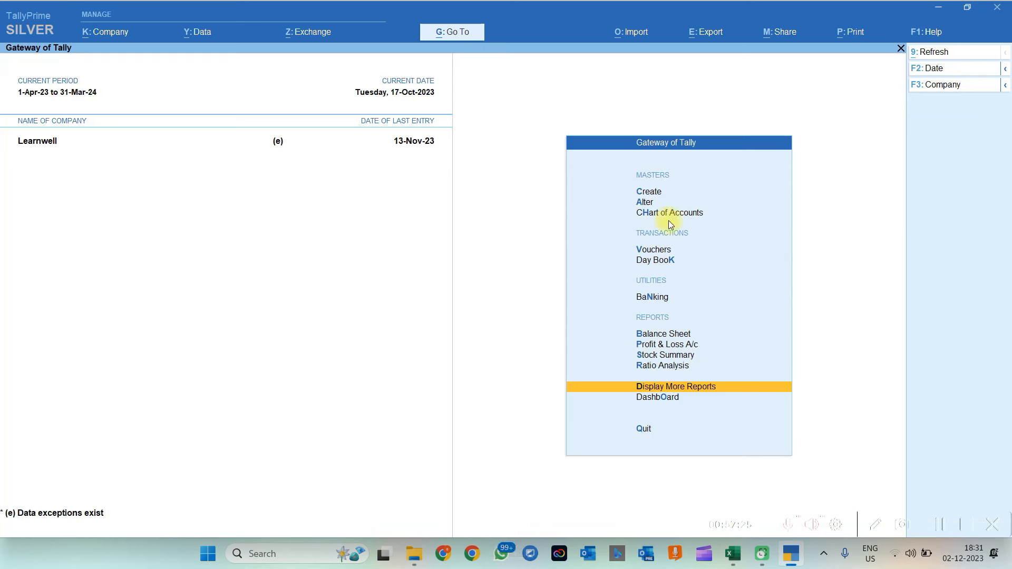
# Return to the Excel workbook and generate the Excel voucher template from the Meesho entries.
pyautogui.click(733, 552)
pyautogui.click(601, 179)
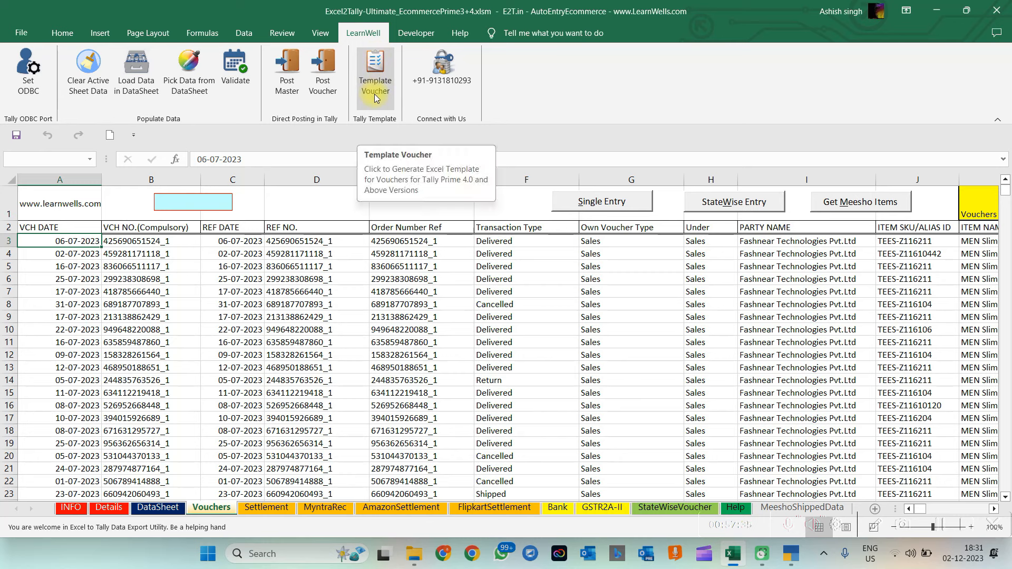
pyautogui.click(330, 82)
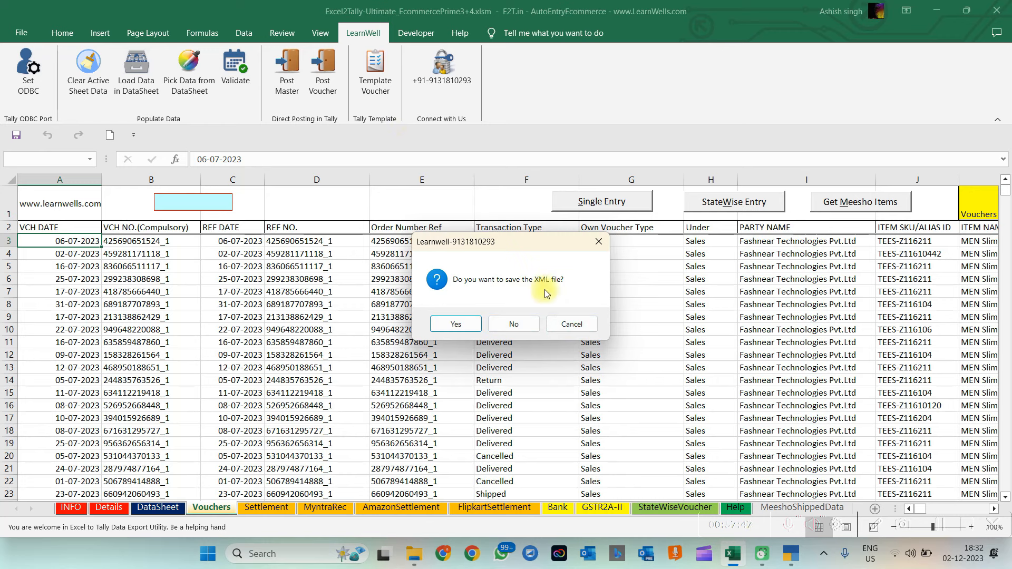
pyautogui.click(571, 325)
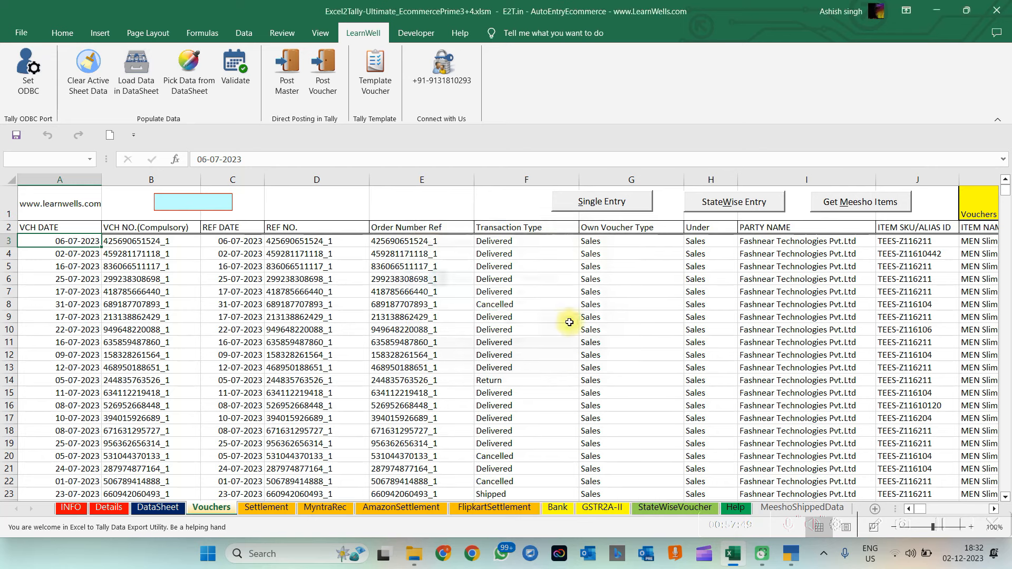
pyautogui.click(565, 317)
pyautogui.click(378, 80)
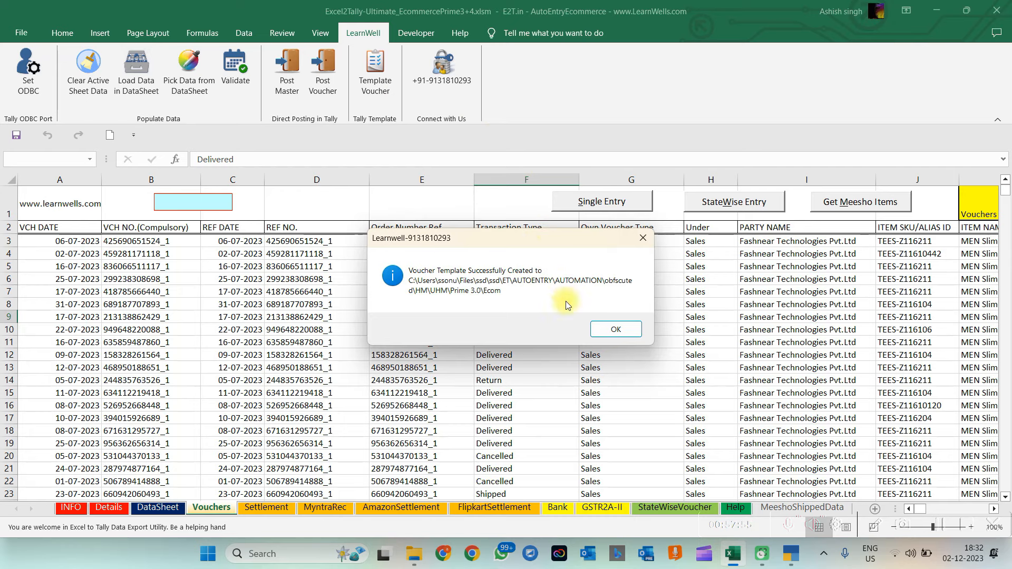
pyautogui.click(613, 331)
# Check the generated VCH July Month Fashnear T.xlsx file in the Ecom folder and switch back to TallyPrime.
pyautogui.hotkey('alt', 'Tab')
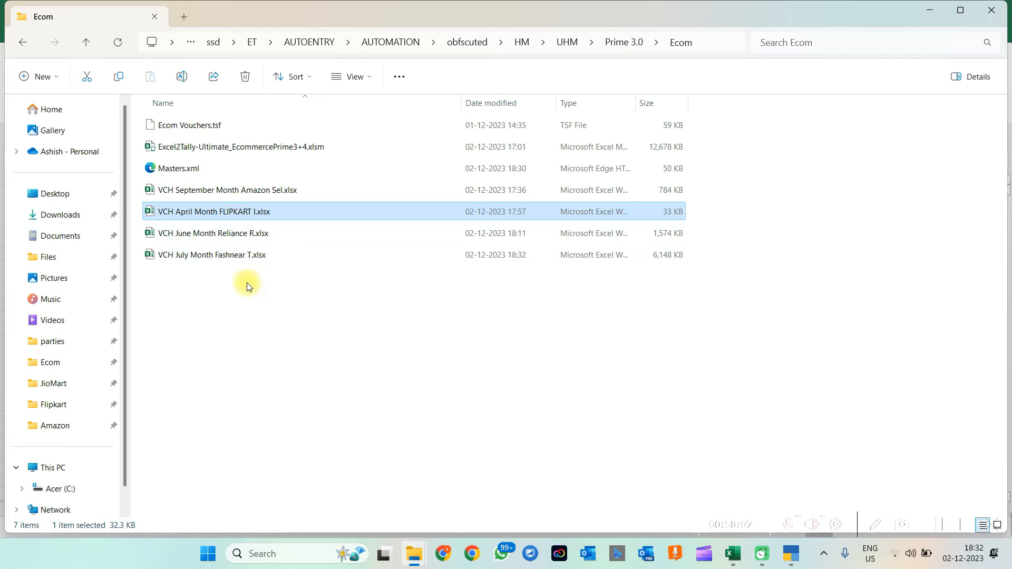
pyautogui.click(210, 258)
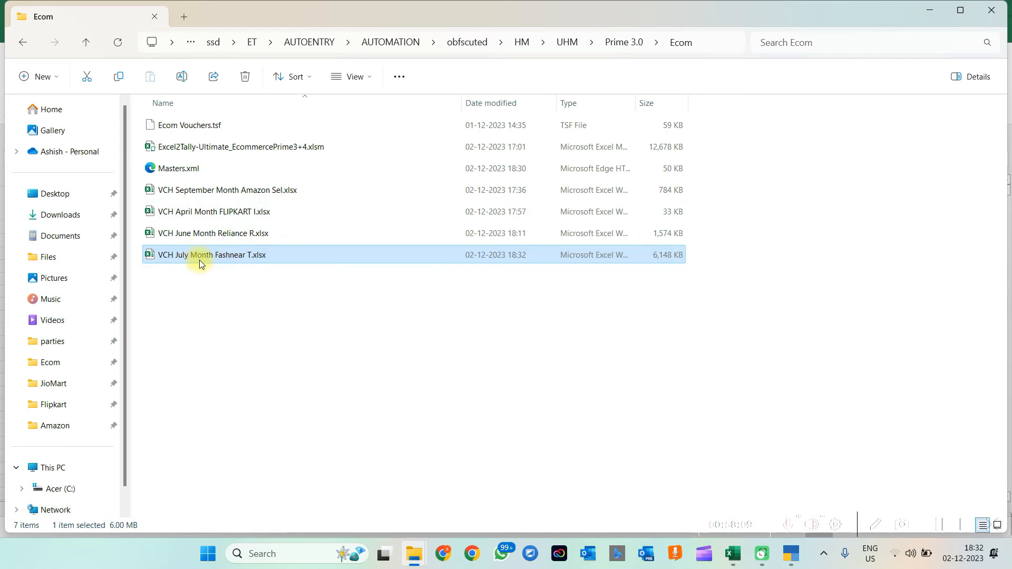
pyautogui.click(487, 345)
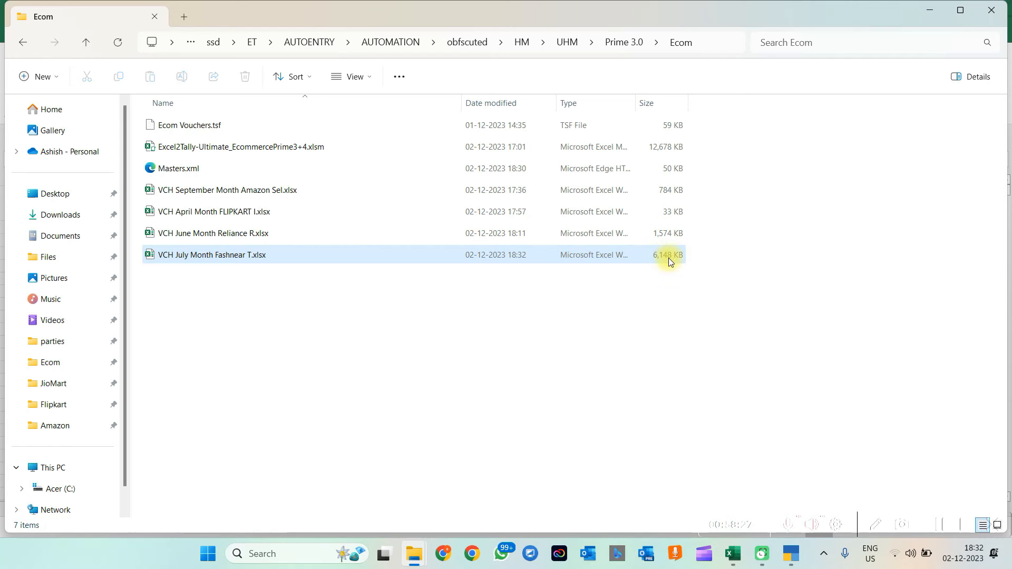
pyautogui.click(604, 308)
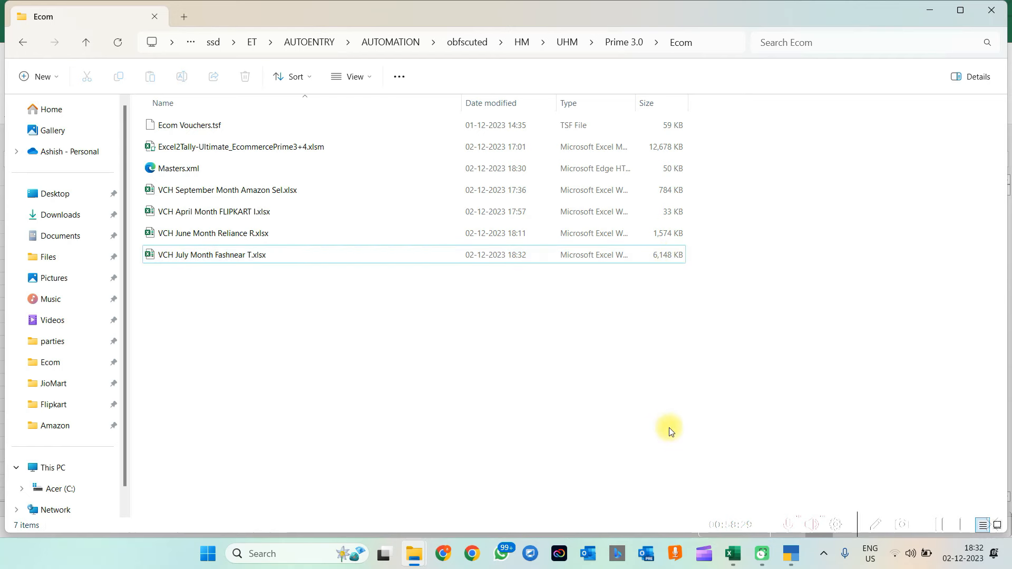
pyautogui.click(791, 553)
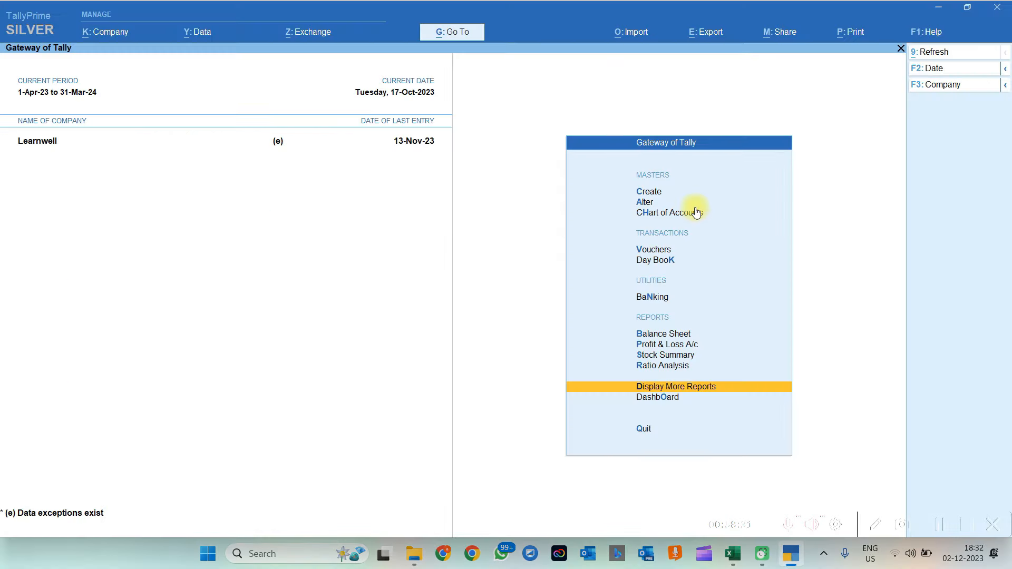
# Import the transactions from VCH July Month Fashnear T.xlsx in Excel (Spreadsheet) format into the Learnwell company.
pyautogui.click(627, 35)
pyautogui.press('Down')
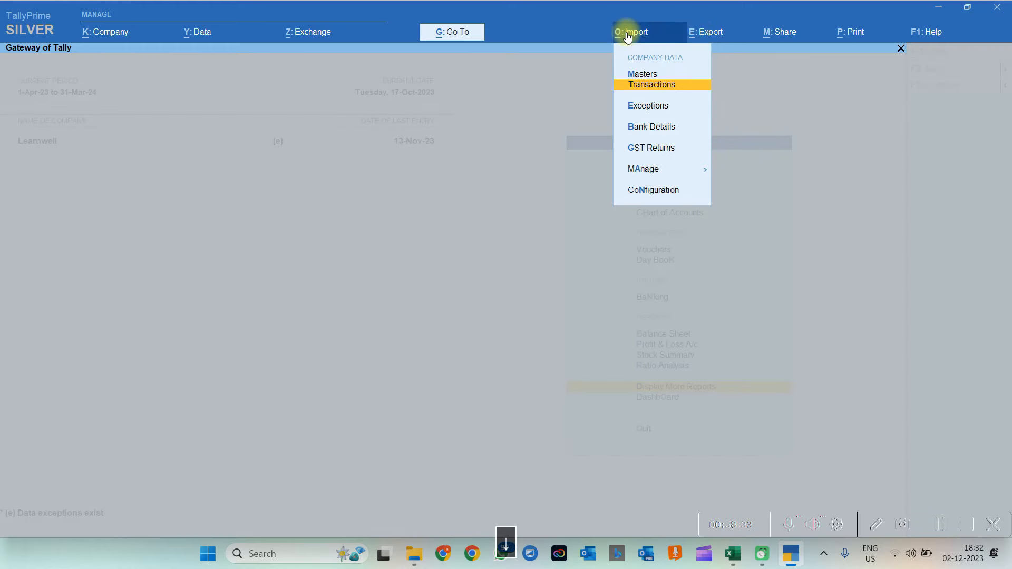
pyautogui.press('Return')
pyautogui.press('Return')
pyautogui.press('Return')
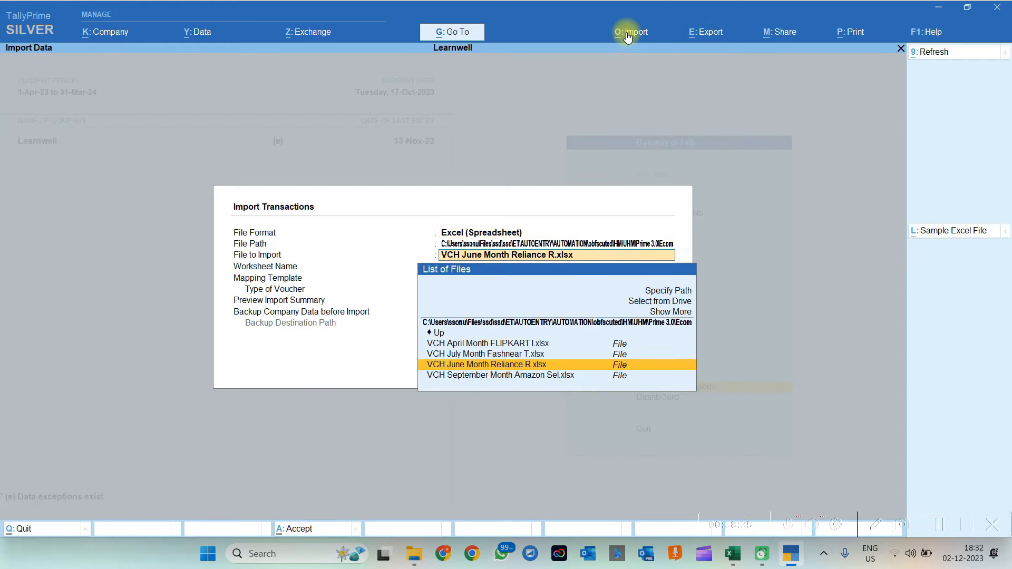
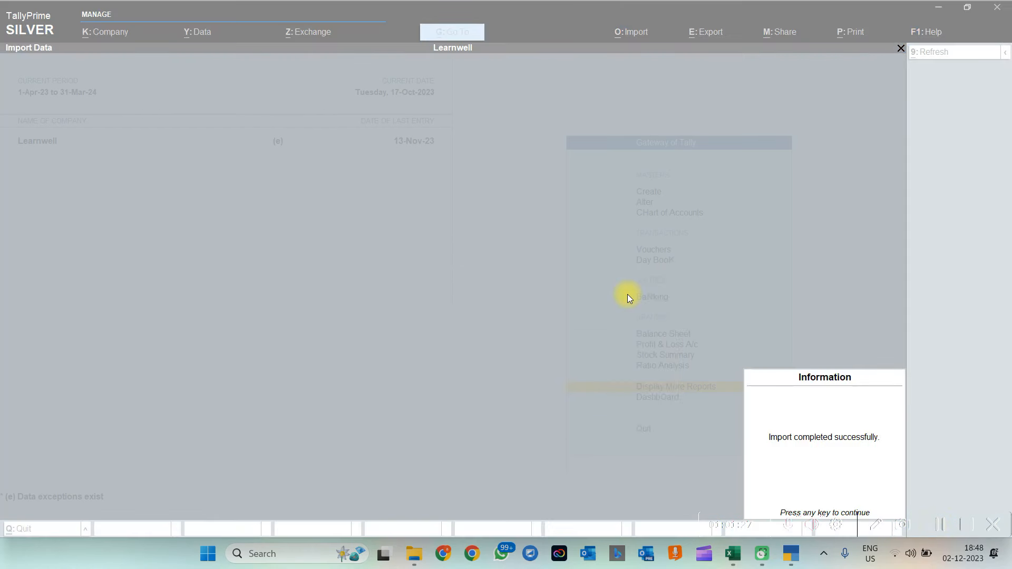
pyautogui.press('Return')
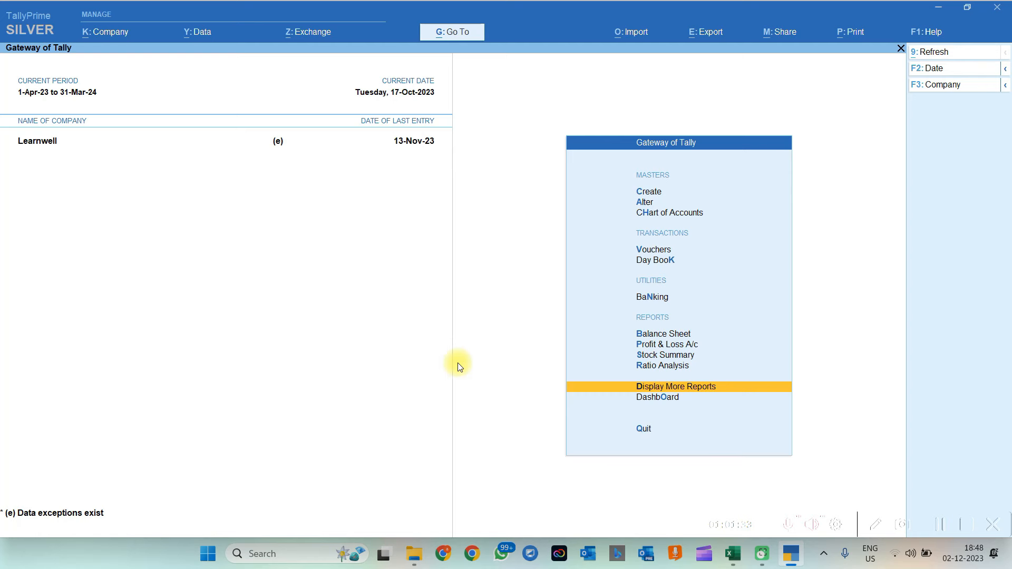
# Review the ledger vouchers of Fashnear Technologies Pvt.Ltd and return to the Gateway of Tally.
pyautogui.press('Return')
pyautogui.press('Return')
pyautogui.press('Down')
pyautogui.press('Return')
pyautogui.write('fa')
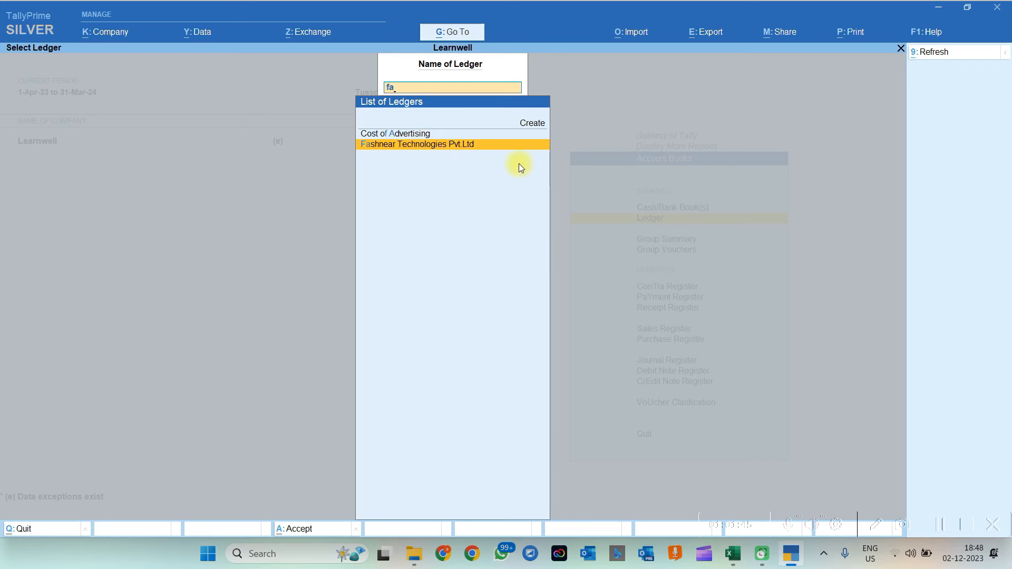
pyautogui.click(393, 145)
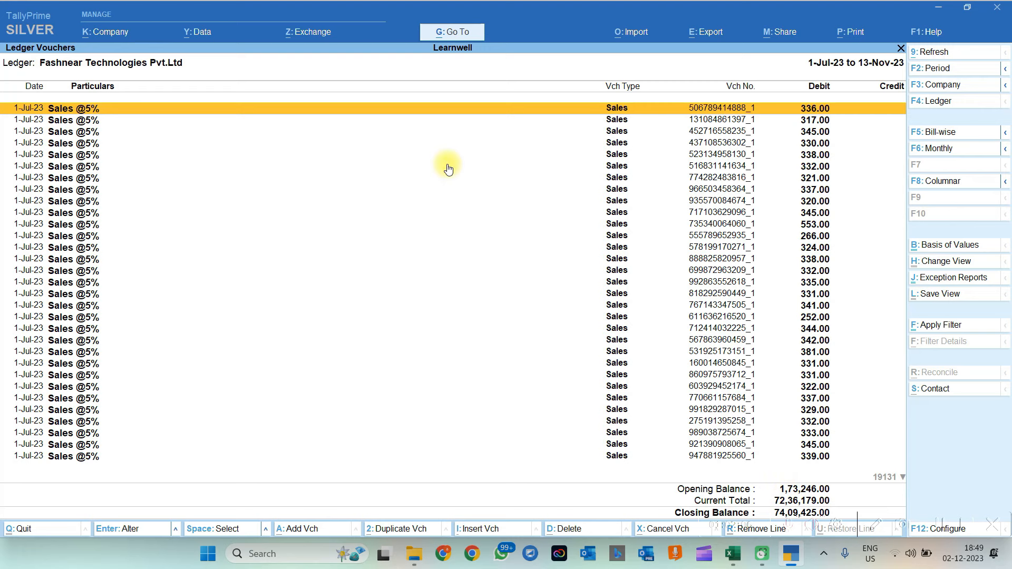
pyautogui.press('Escape')
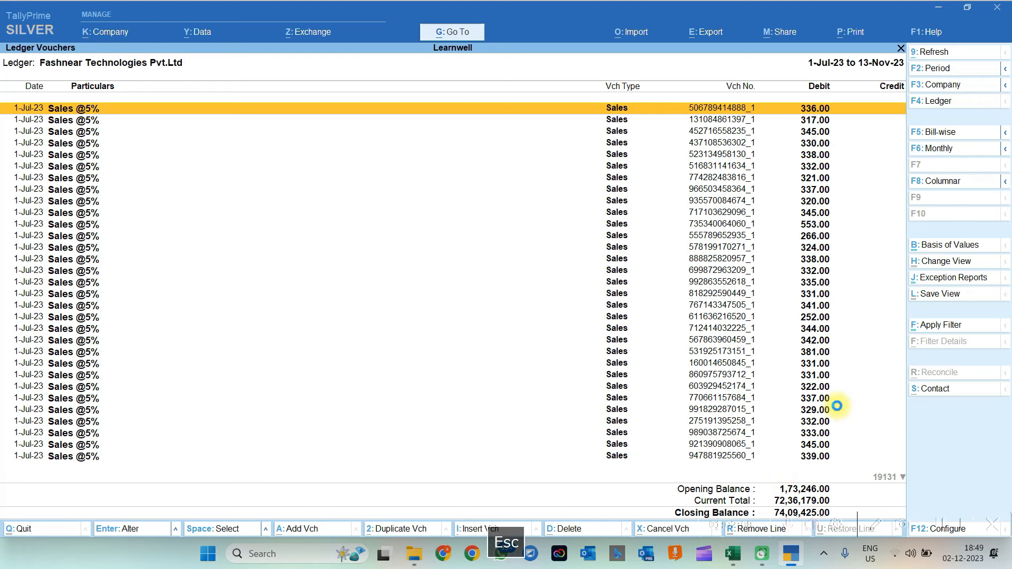
pyautogui.press('Escape')
pyautogui.press('Escape')
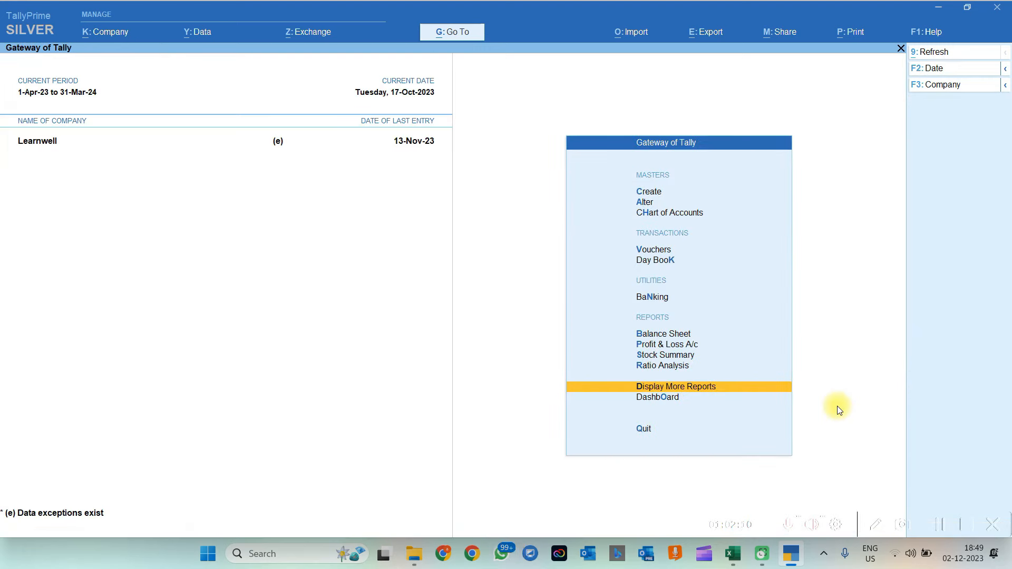
# Open the GSTR-1 report and set its period from 30-6-2023 to 31-7-2023.
pyautogui.press('d')
pyautogui.press('g')
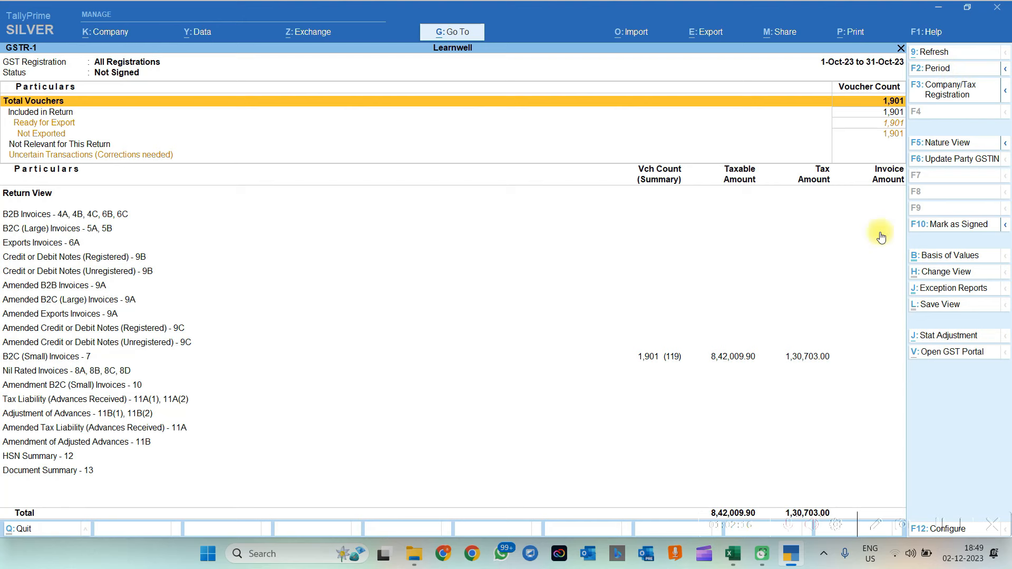
pyautogui.click(946, 71)
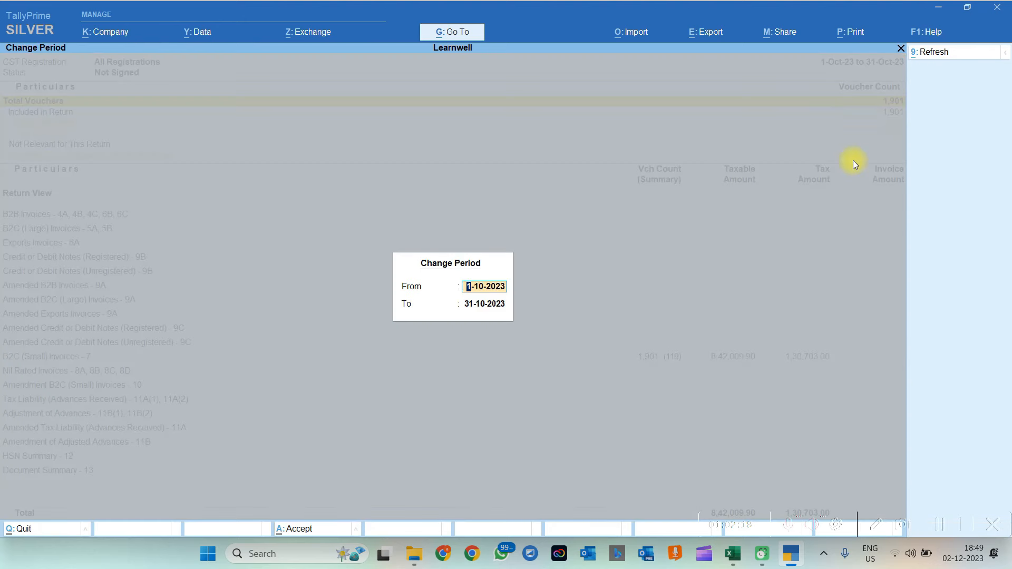
pyautogui.write('1.6')
pyautogui.press('Return')
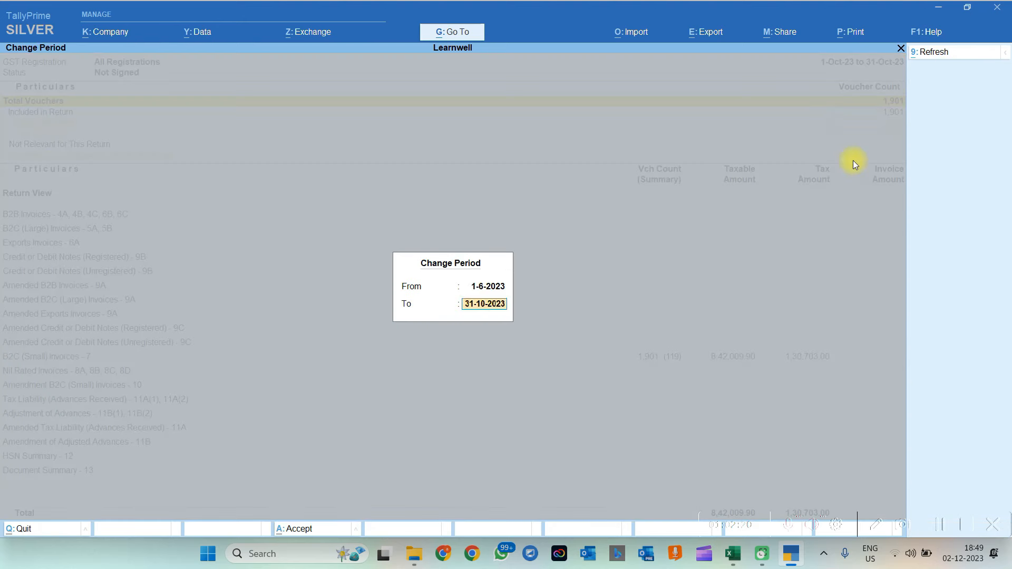
pyautogui.hotkey('shift', 'Tab')
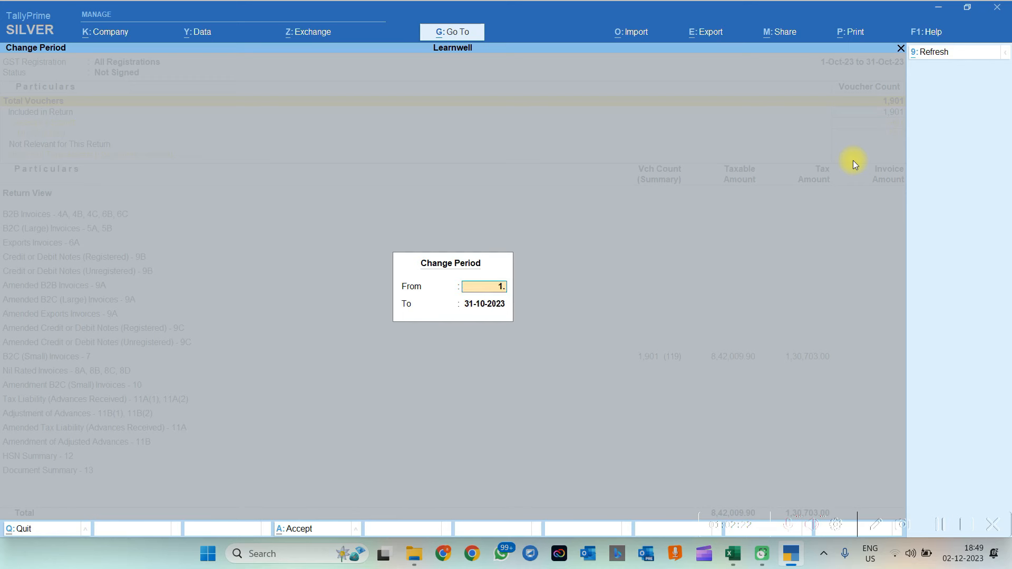
pyautogui.press('Escape')
pyautogui.write('30.6')
pyautogui.press('Return')
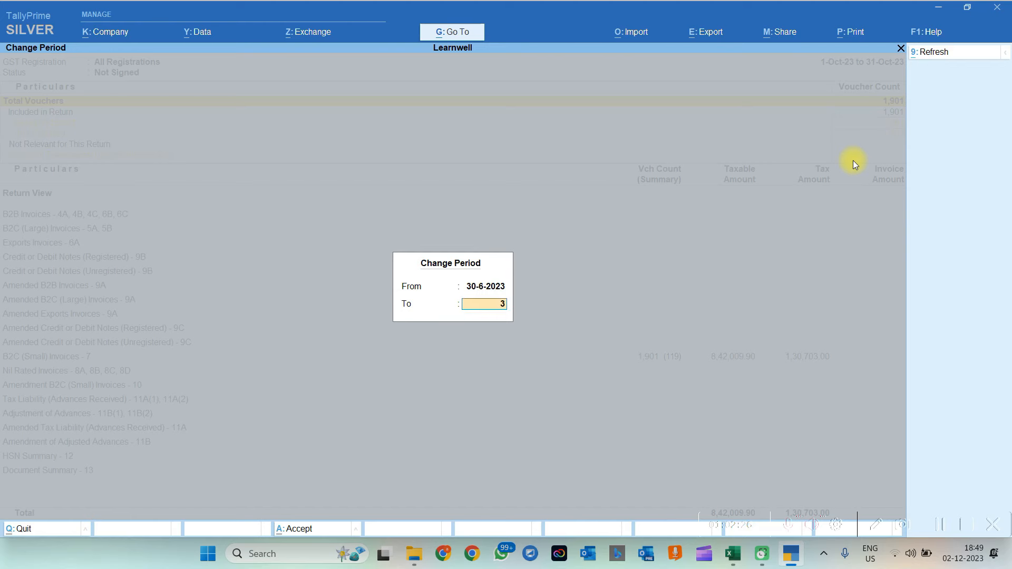
pyautogui.write('31.7')
pyautogui.press('Return')
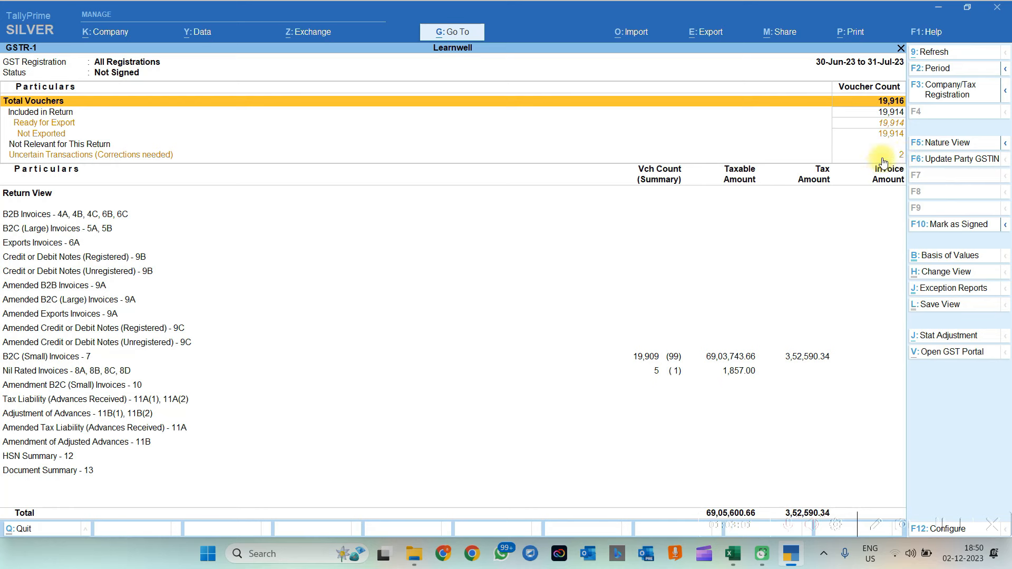
# Drill into the uncertain transactions with invalid party GST registration details and open the first Reliance Retail Limited sales voucher for alteration.
pyautogui.press('Down')
pyautogui.press('Down')
pyautogui.press('Down')
pyautogui.press('Down')
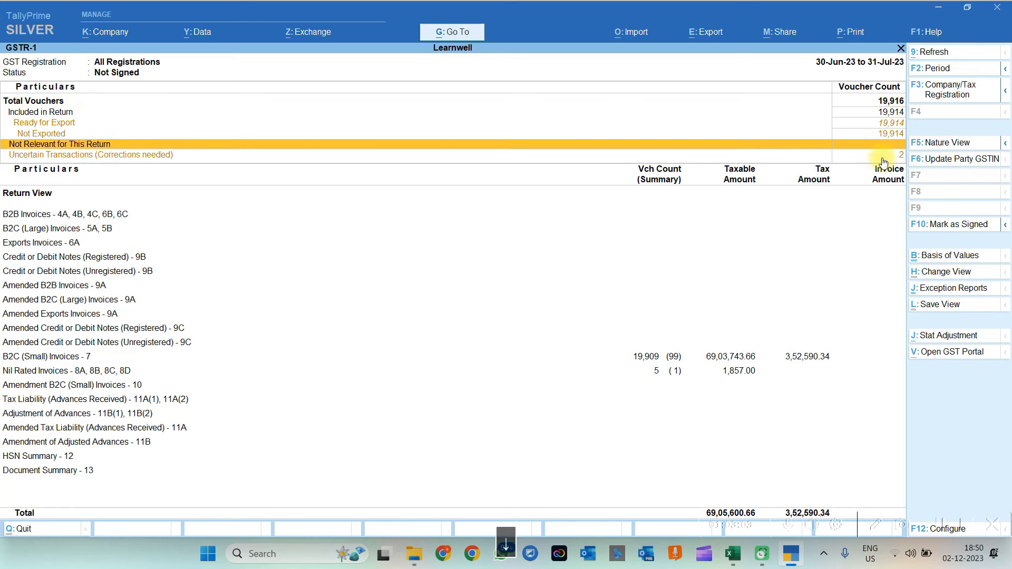
pyautogui.click(882, 157)
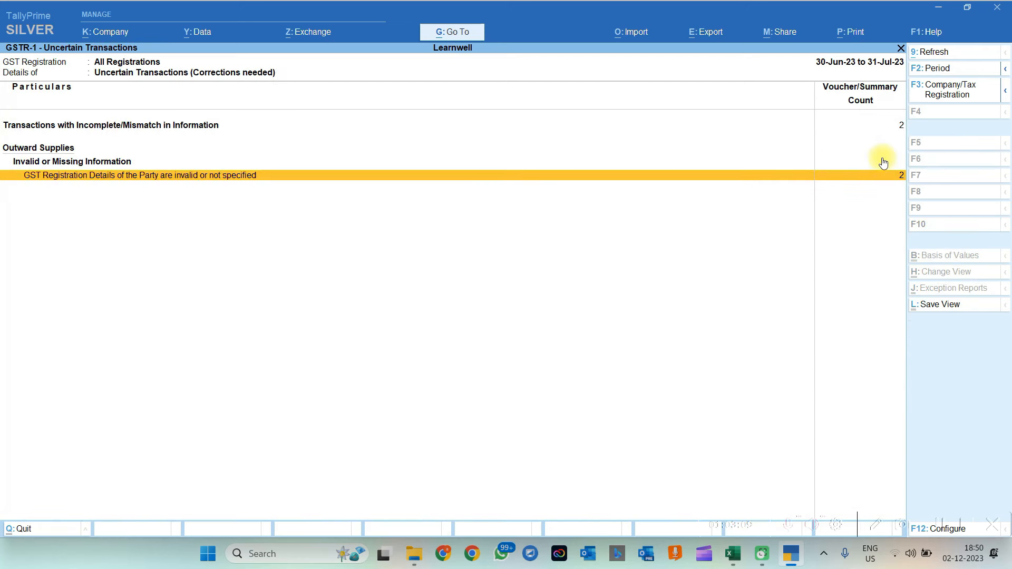
pyautogui.doubleClick(881, 158)
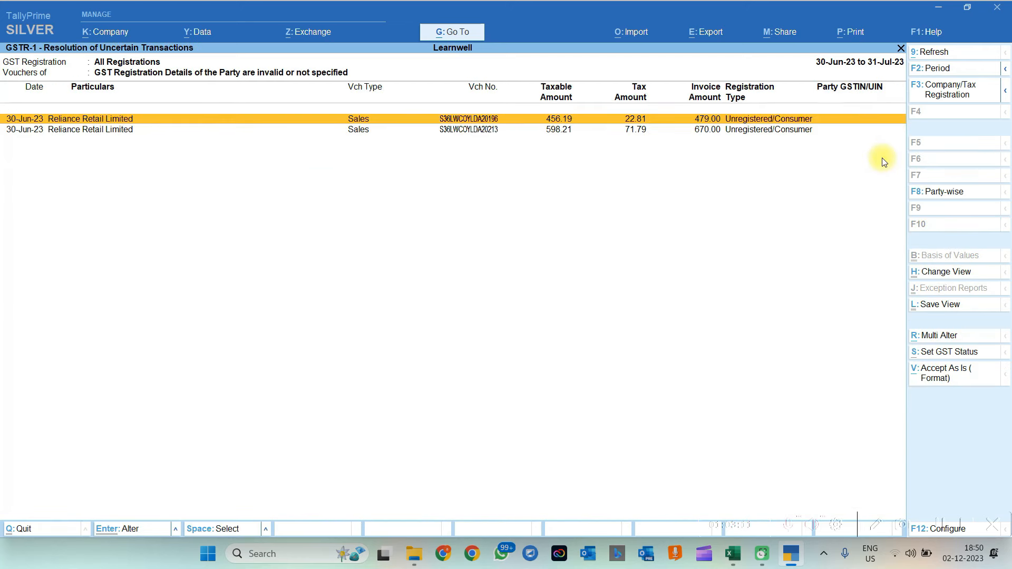
pyautogui.hotkey('ctrl', 'Return')
pyautogui.press('Return')
pyautogui.press('Return')
pyautogui.press('Return')
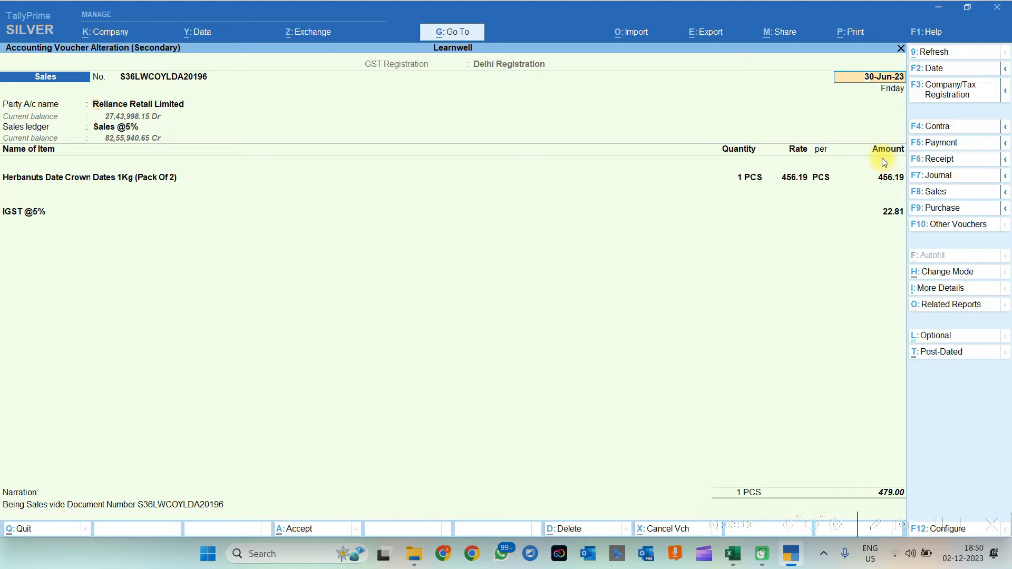
# Set the buyer's state to Chhattisgarh in the voucher's party details and accept the party details.
pyautogui.press('Return')
pyautogui.press('Return')
pyautogui.press('Return')
pyautogui.press('Return')
pyautogui.press('Return')
pyautogui.press('Return')
pyautogui.press('Return')
pyautogui.press('Return')
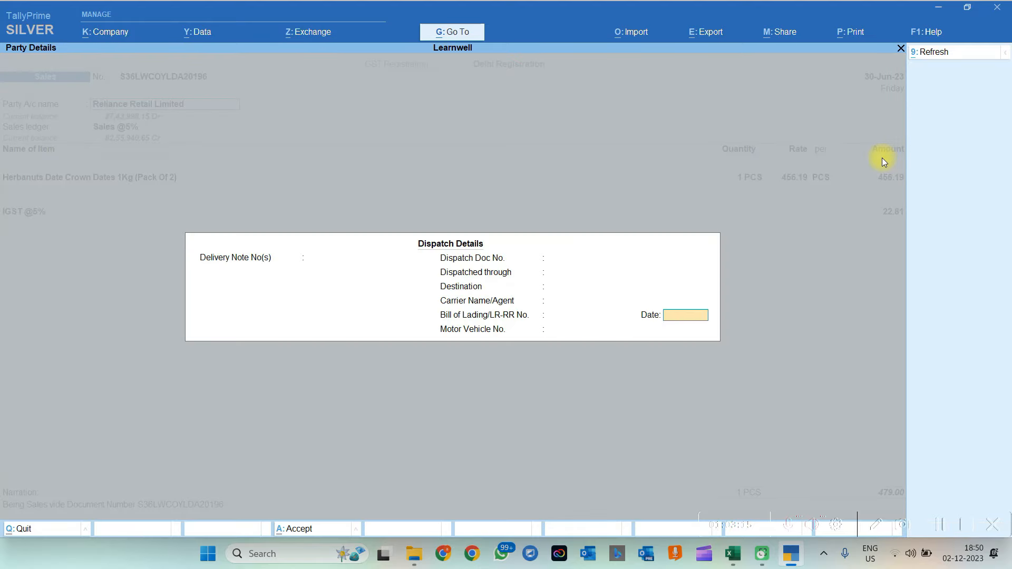
pyautogui.press('Return')
pyautogui.press('Return')
pyautogui.press('Return')
pyautogui.press('Return')
pyautogui.press('Return')
pyautogui.press('Return')
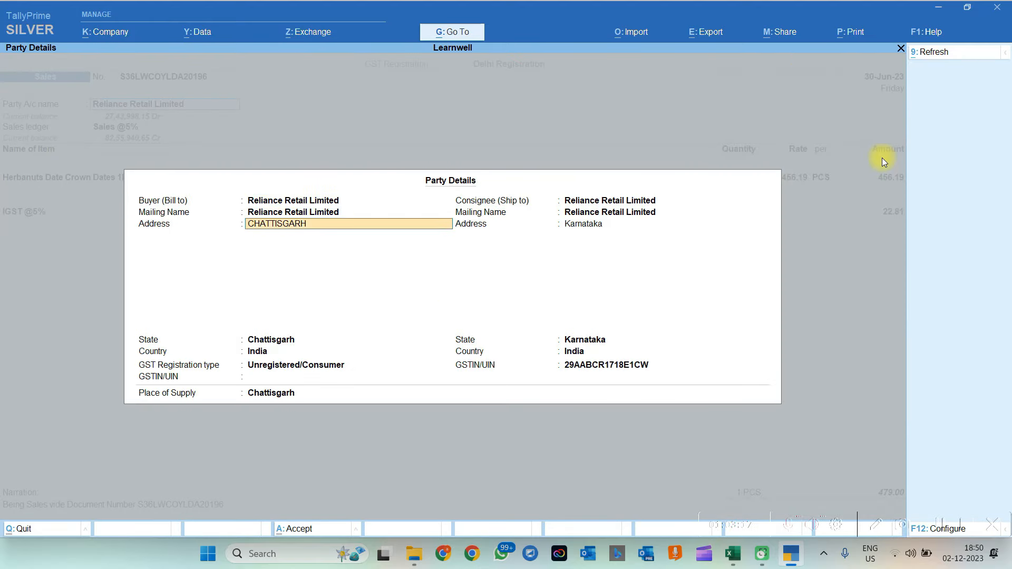
pyautogui.press('BackSpace')
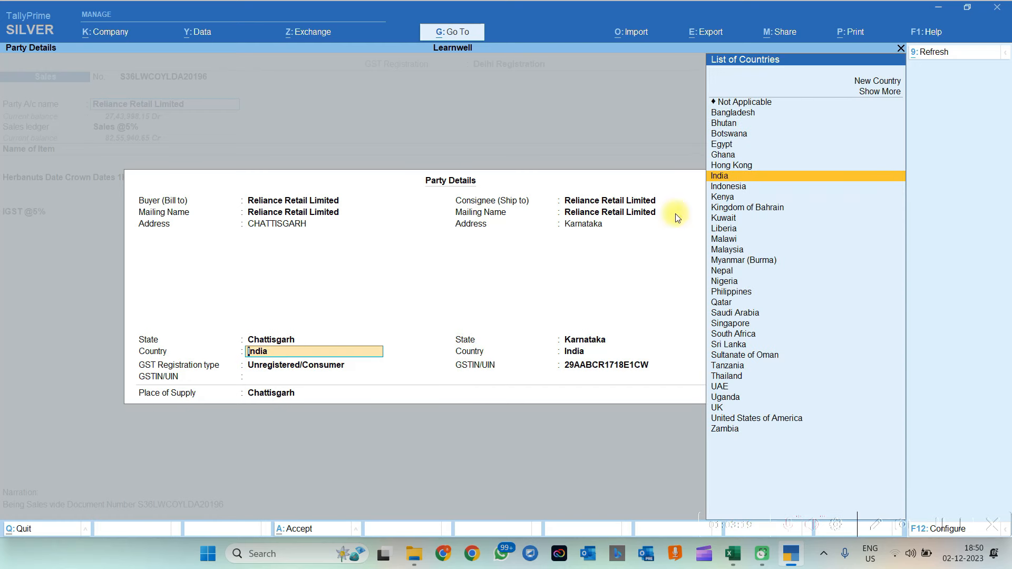
pyautogui.click(263, 340)
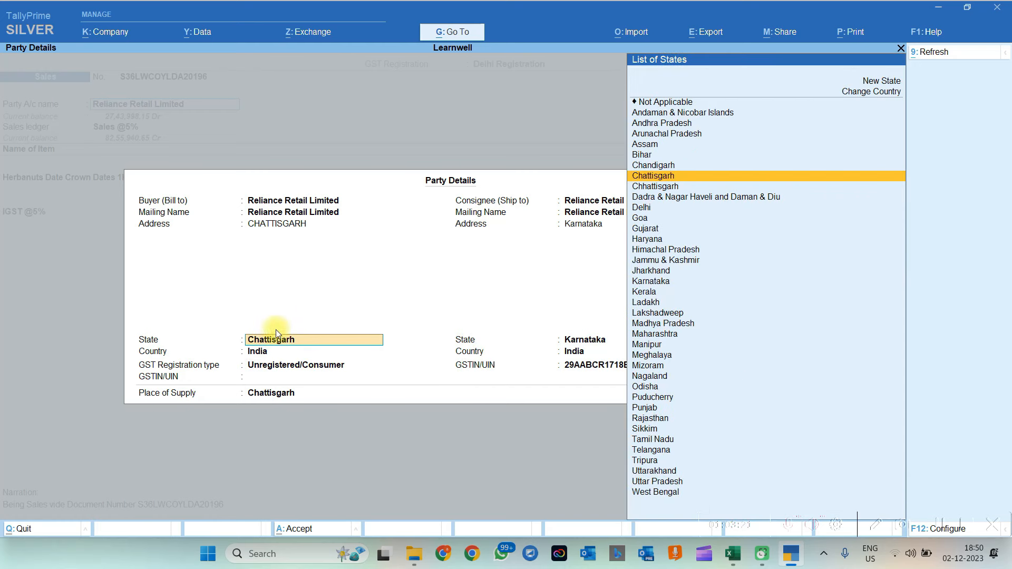
pyautogui.press('Down')
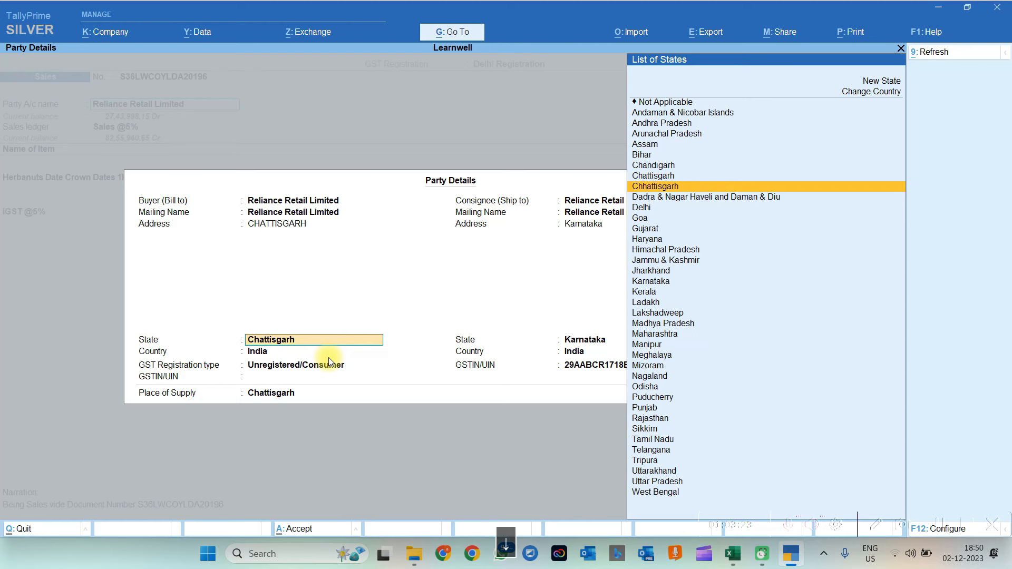
pyautogui.press('Return')
pyautogui.hotkey('ctrl', 'a')
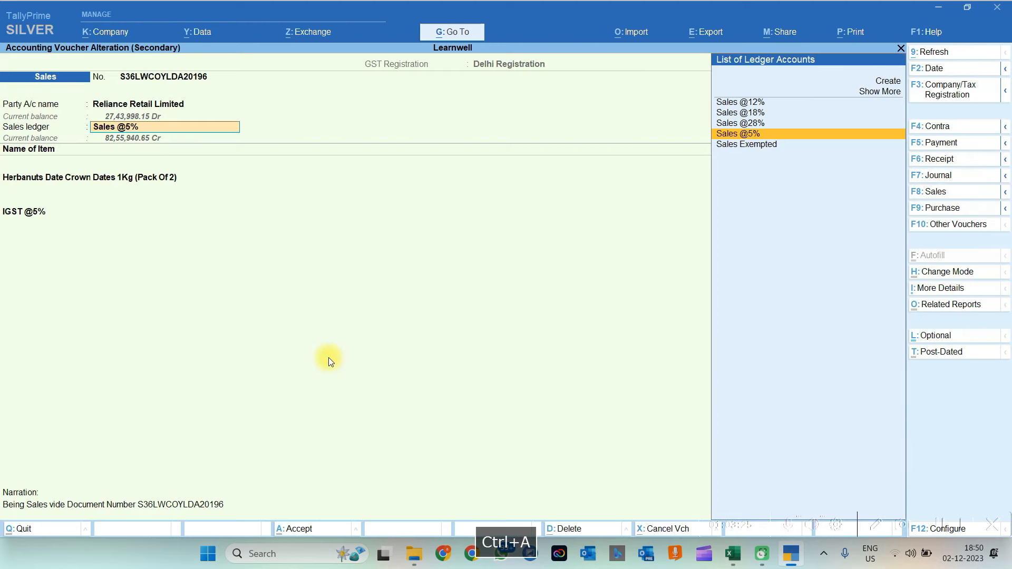
pyautogui.press('ctrl')
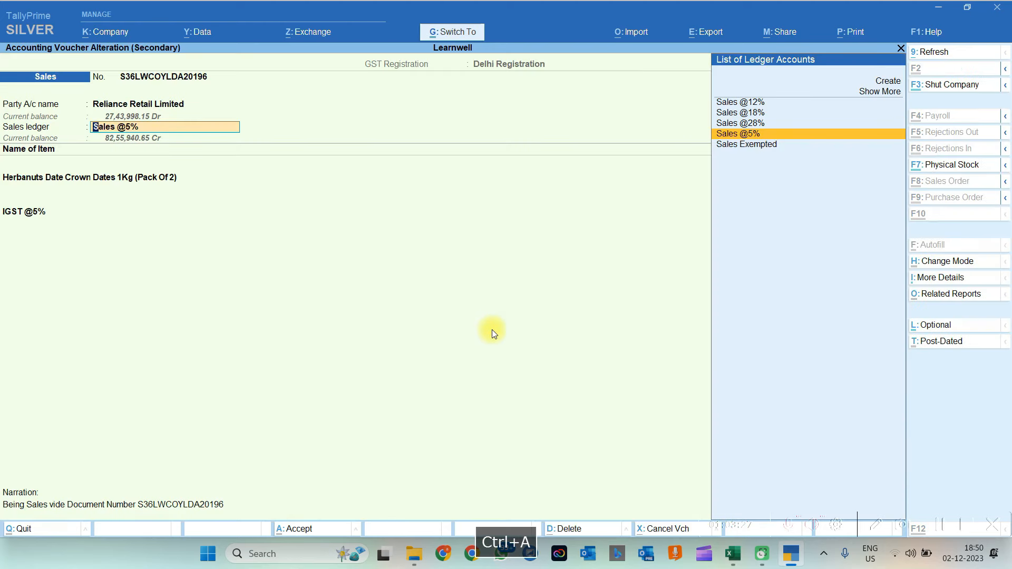
# Switch to the Excel workbook and examine the Buyer State and Place of Supply columns of the Vouchers sheet.
pyautogui.moveTo(739, 561)
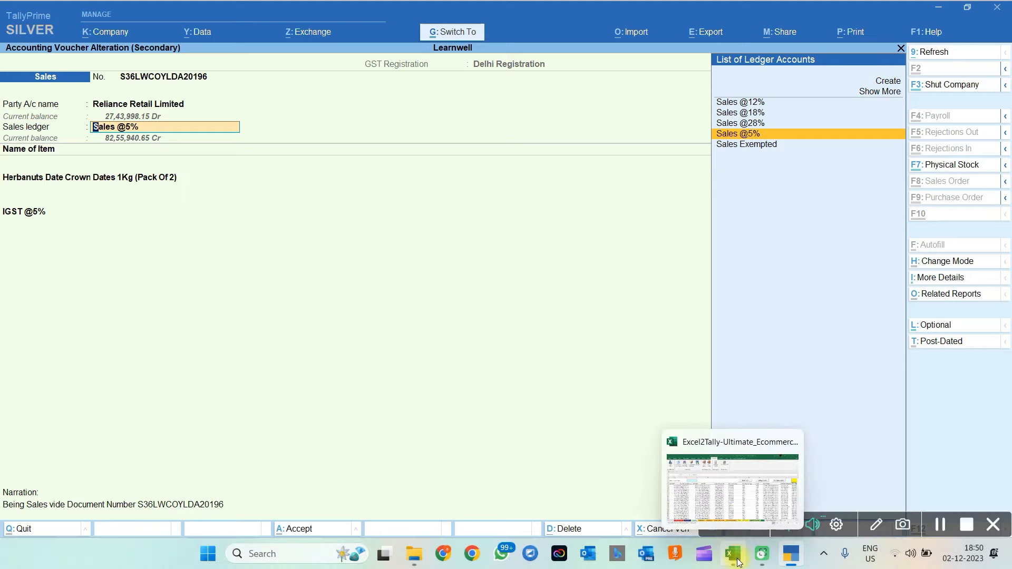
pyautogui.click(722, 475)
pyautogui.click(652, 279)
pyautogui.press('Right')
pyautogui.press('Right')
pyautogui.press('Right')
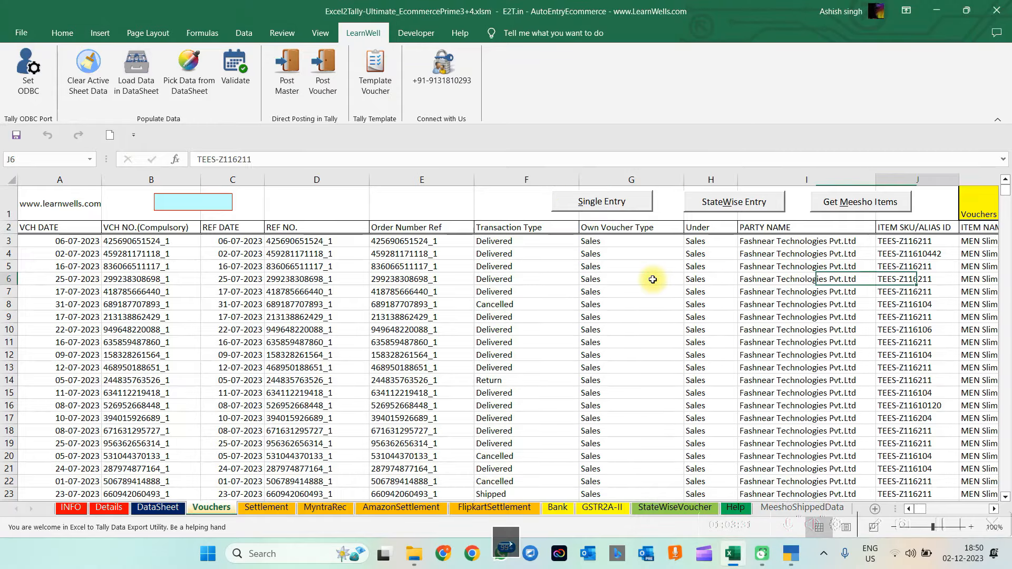
pyautogui.press('Right')
pyautogui.press('Right')
pyautogui.press('Right')
pyautogui.press('Right')
pyautogui.press('Right')
pyautogui.press('Right')
pyautogui.press('Right')
pyautogui.press('Right')
pyautogui.press('Right')
pyautogui.press('Right')
pyautogui.press('Right')
pyautogui.press('Right')
pyautogui.press('Right')
pyautogui.press('Right')
pyautogui.press('Right')
pyautogui.press('Right')
pyautogui.press('Right')
pyautogui.press('Right')
pyautogui.press('Right')
pyautogui.press('Right')
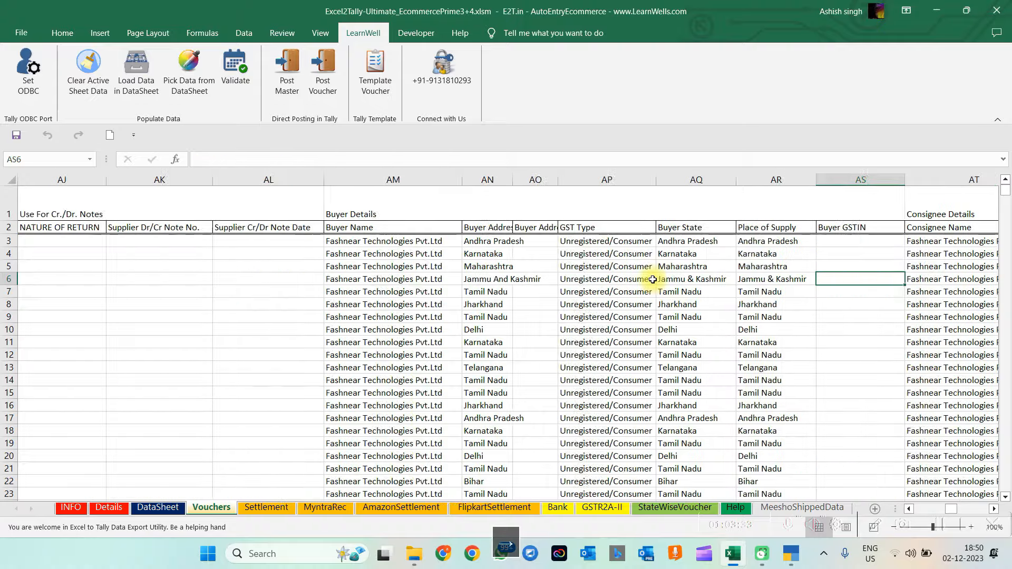
pyautogui.press('Right')
pyautogui.press('Right')
pyautogui.press('Right')
pyautogui.press('Right')
pyautogui.press('Right')
pyautogui.press('Right')
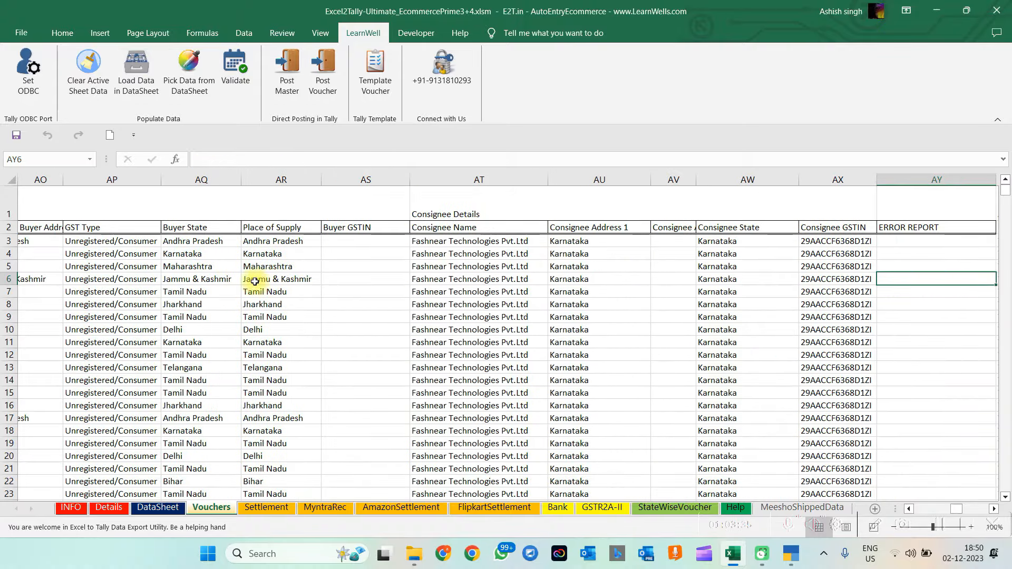
pyautogui.click(218, 242)
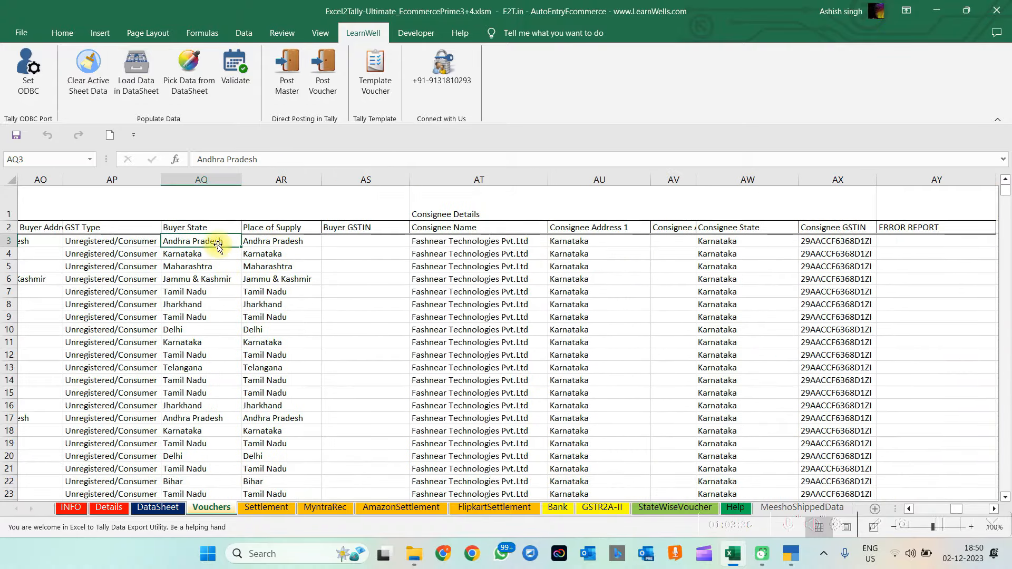
pyautogui.click(277, 240)
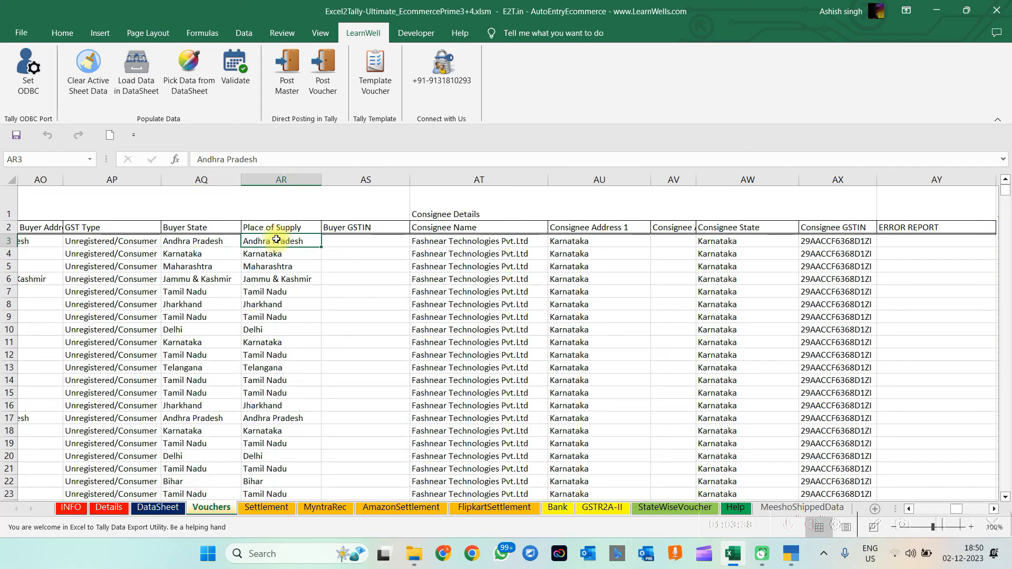
pyautogui.click(273, 279)
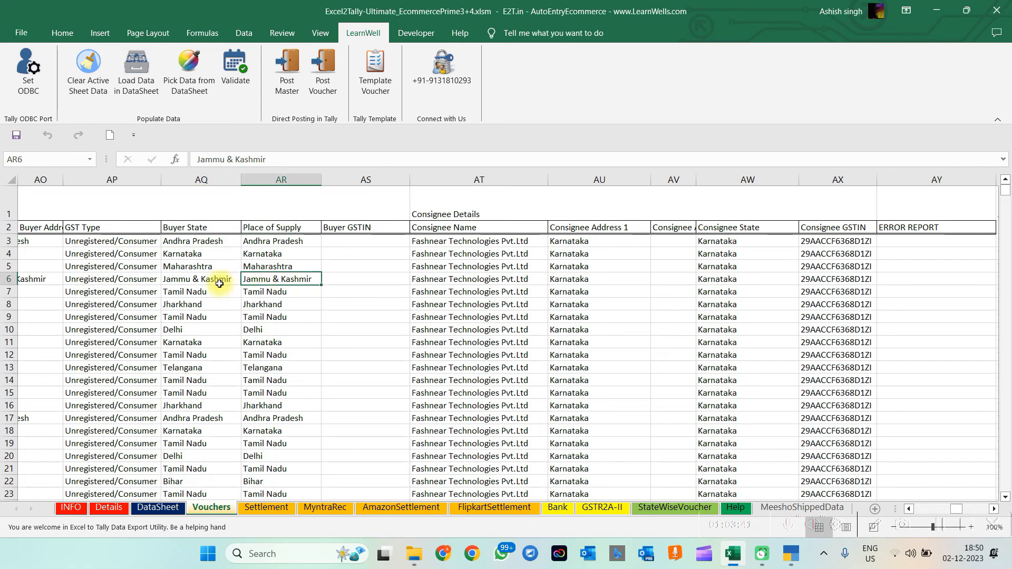
pyautogui.click(273, 367)
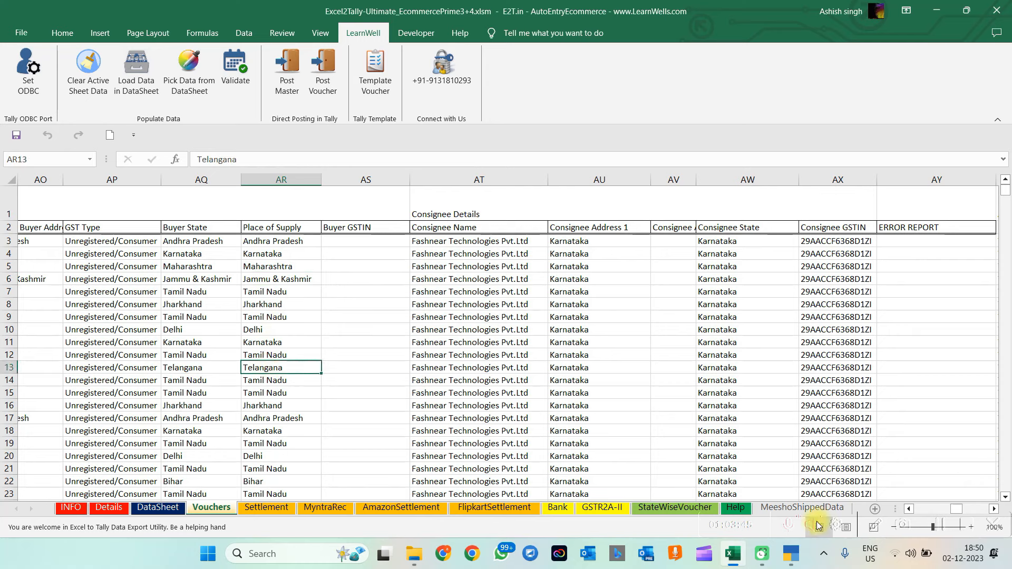
# Switch back to TallyPrime and save the altered Reliance Retail Limited voucher, returning to the list of uncertain transactions.
pyautogui.click(800, 565)
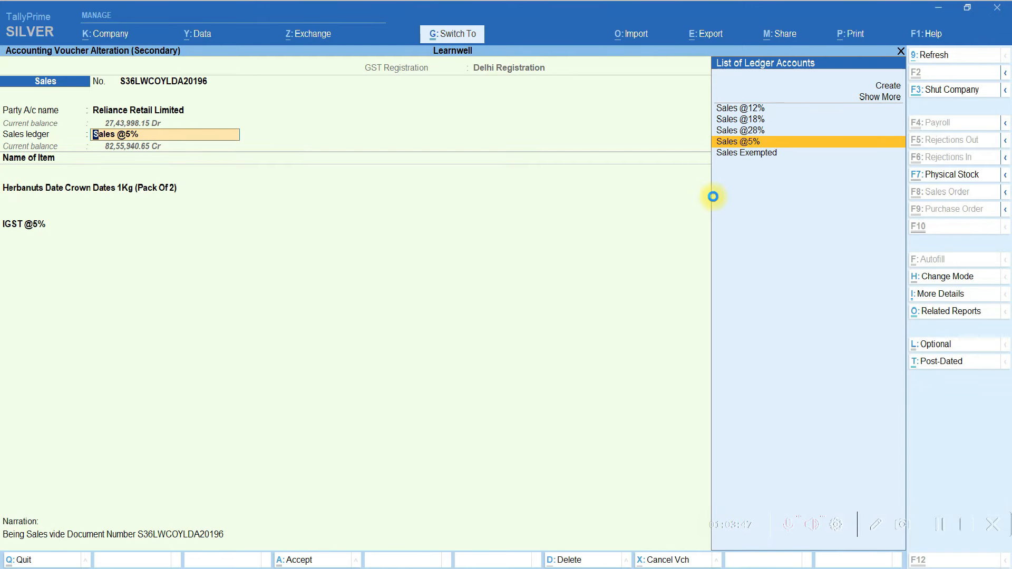
pyautogui.press('Escape')
pyautogui.click(453, 259)
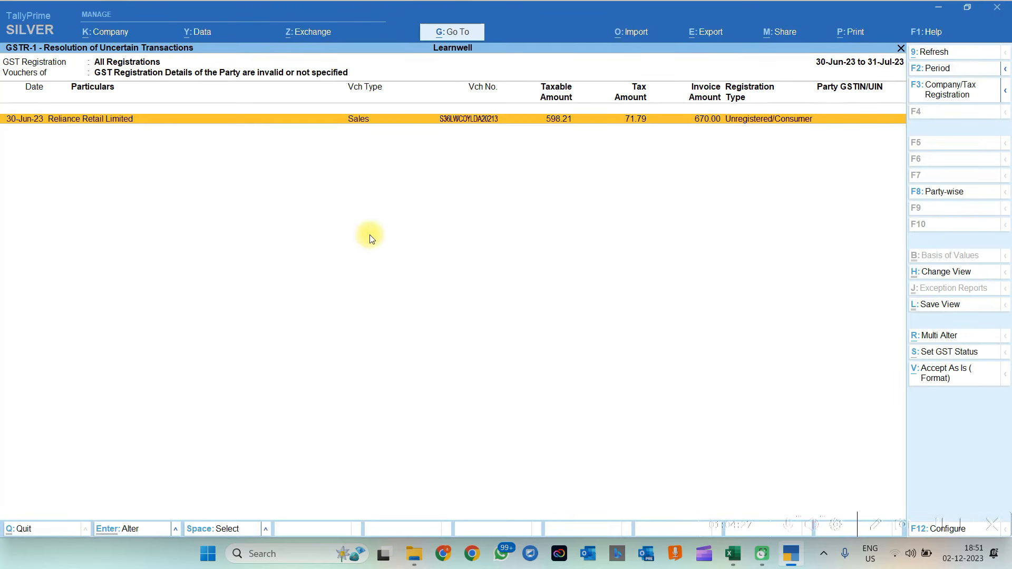
# Return to the GSTR-1 report and open the state-wise summary of B2C (Small) Invoices - 7.
pyautogui.press('Escape')
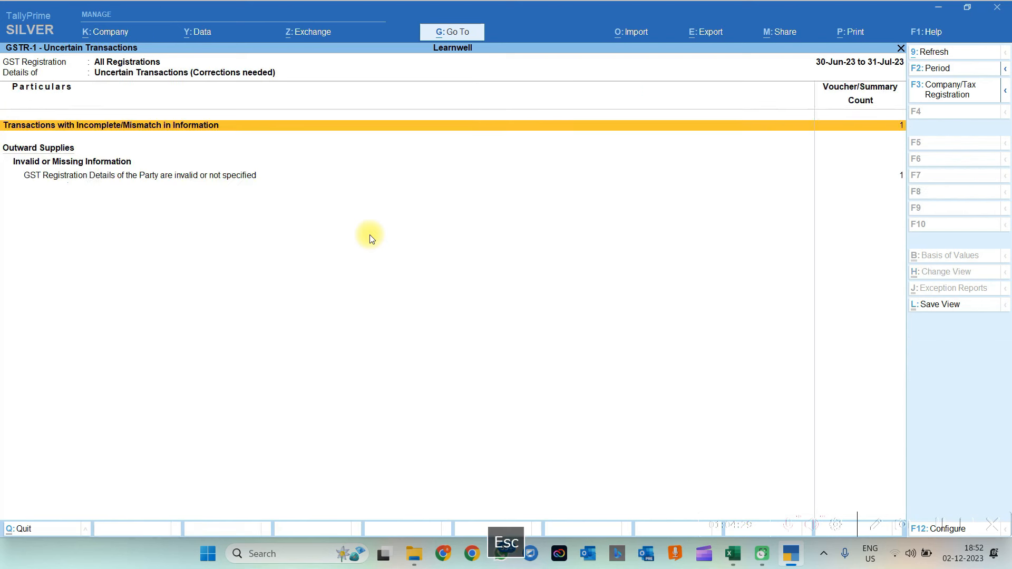
pyautogui.press('Escape')
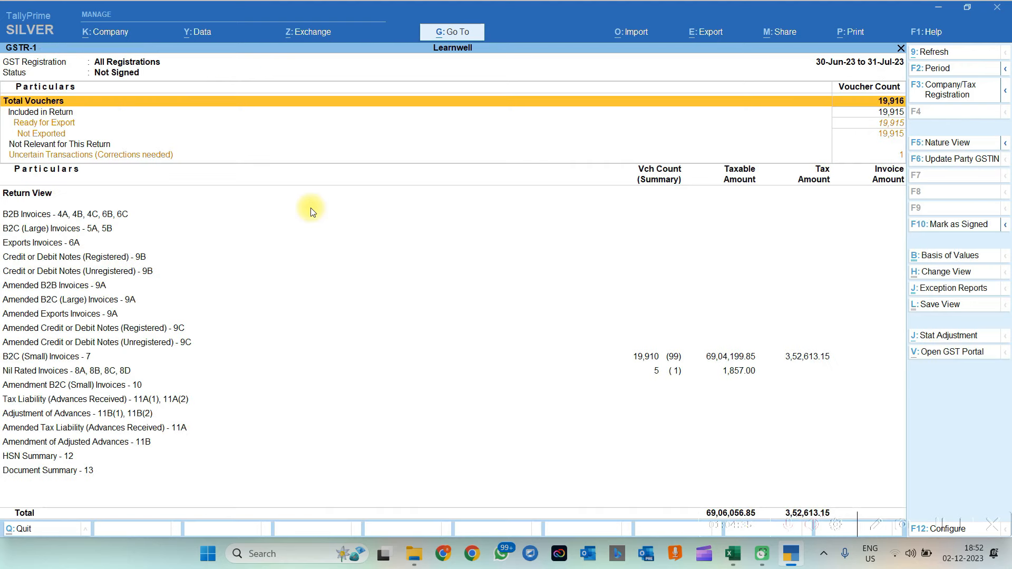
pyautogui.press('Down')
pyautogui.press('Down')
pyautogui.press('Down')
pyautogui.press('Down')
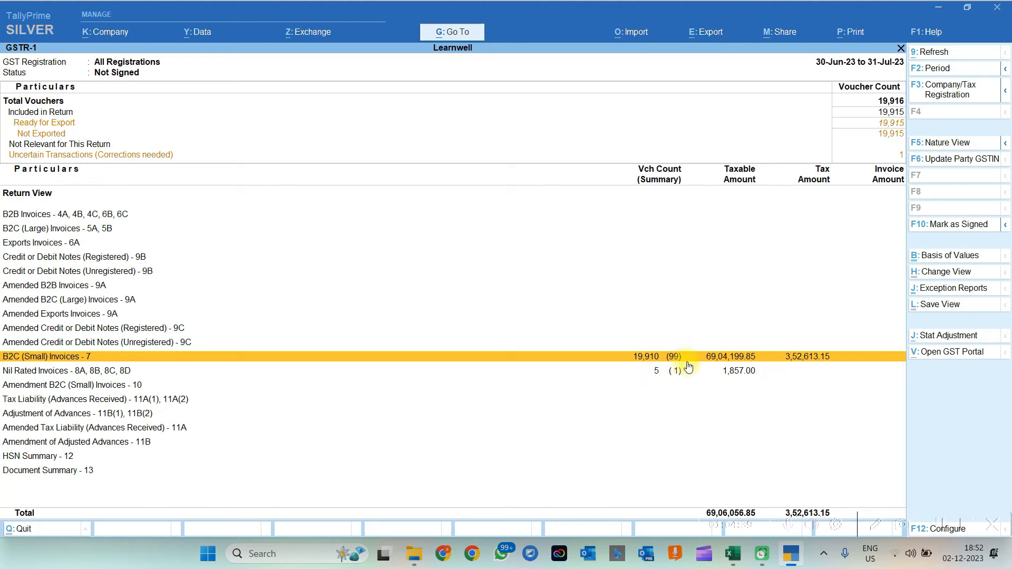
pyautogui.click(657, 375)
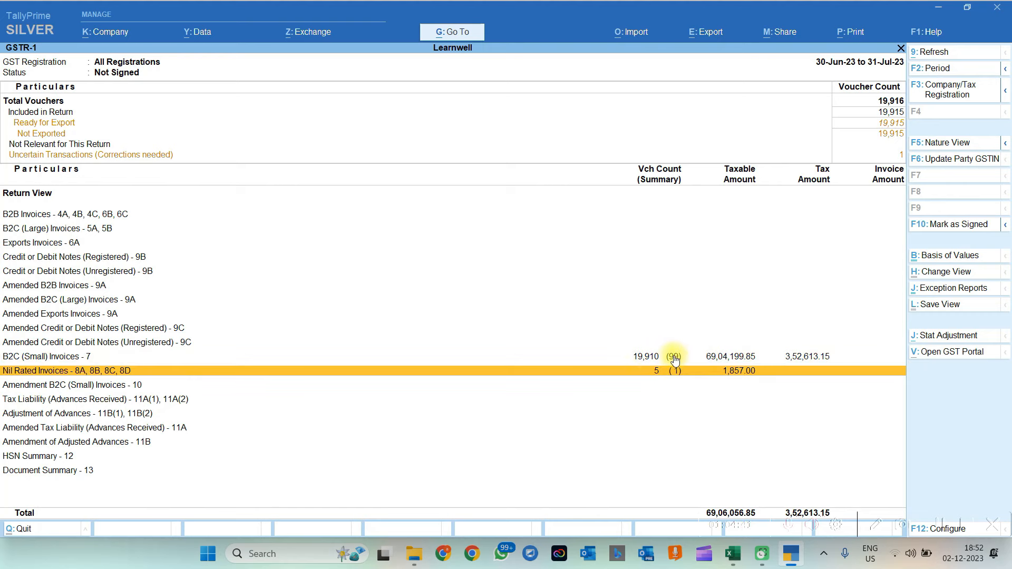
pyautogui.doubleClick(673, 358)
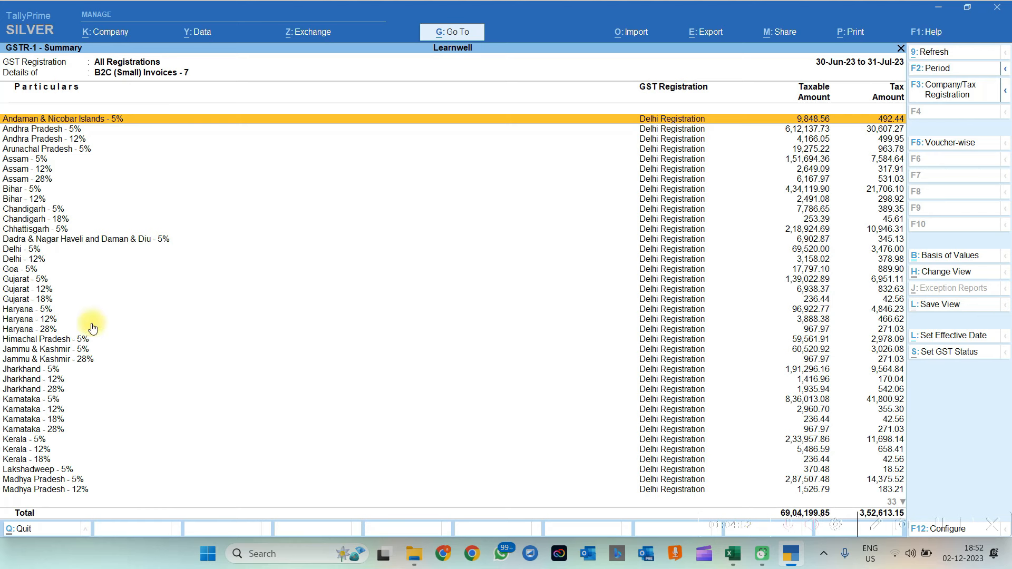
# Close the B2C summary and the GST reports, going back to the Gateway of Tally.
pyautogui.press('Escape')
pyautogui.press('Escape')
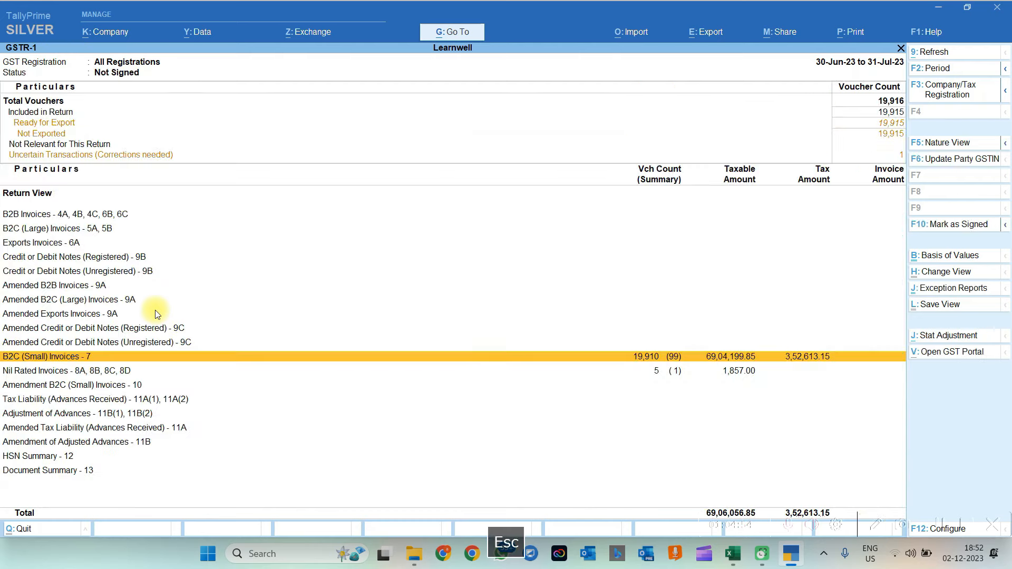
pyautogui.press('Escape')
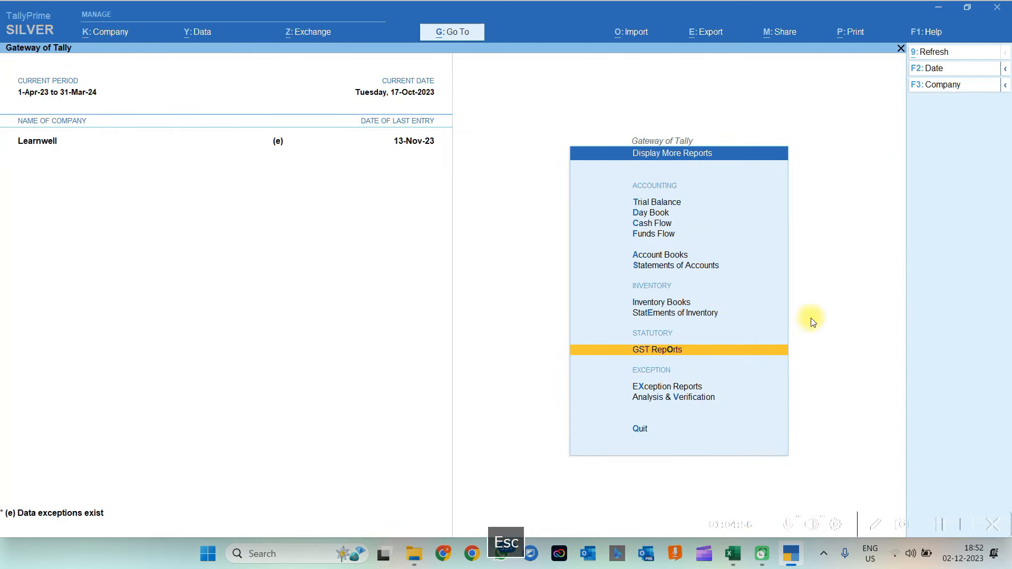
pyautogui.press('Escape')
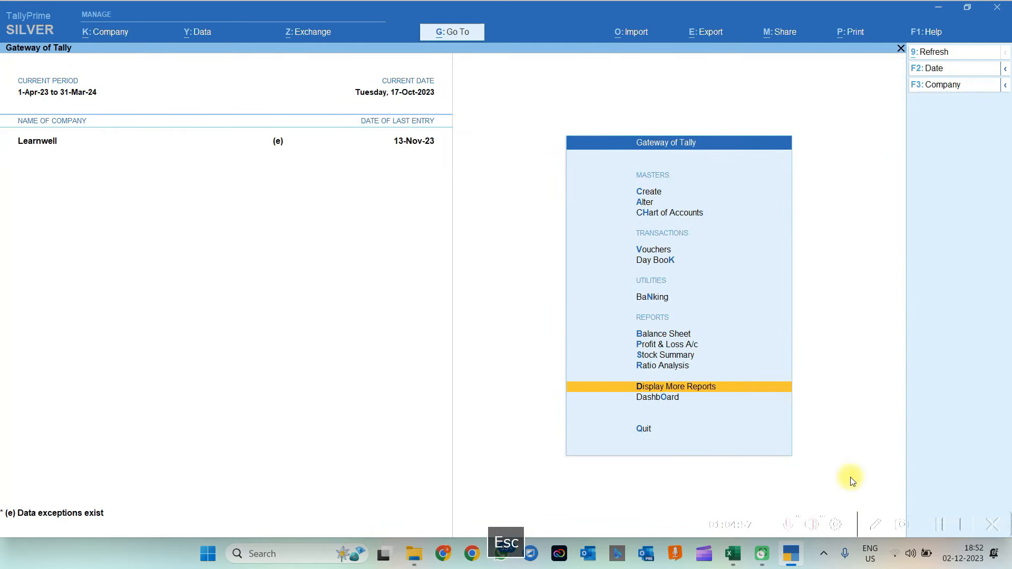
# Switch to the Excel2Tally workbook in Excel and clear the existing data from the DataSheet.
pyautogui.click(730, 562)
pyautogui.click(293, 413)
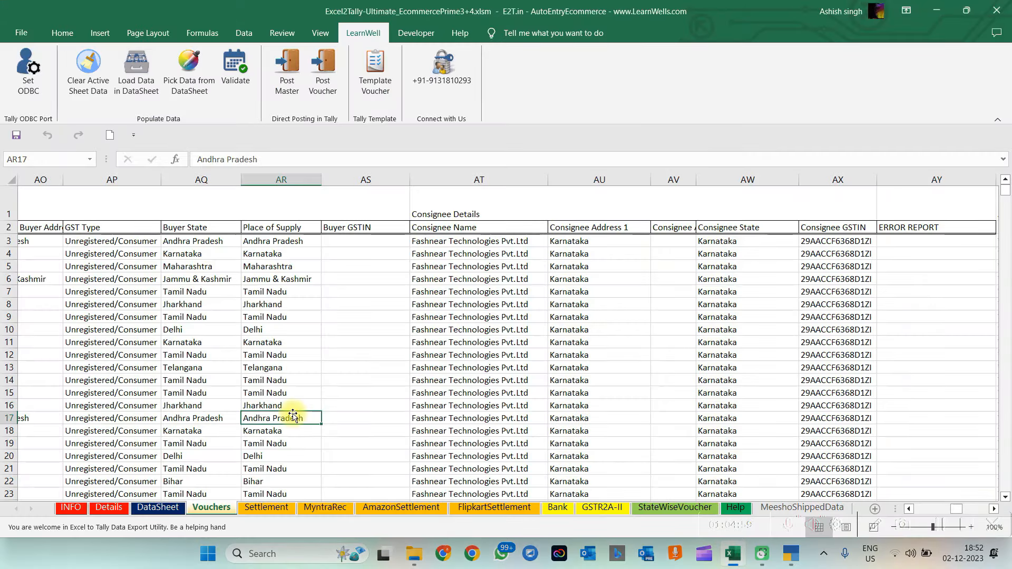
pyautogui.click(161, 507)
pyautogui.click(105, 90)
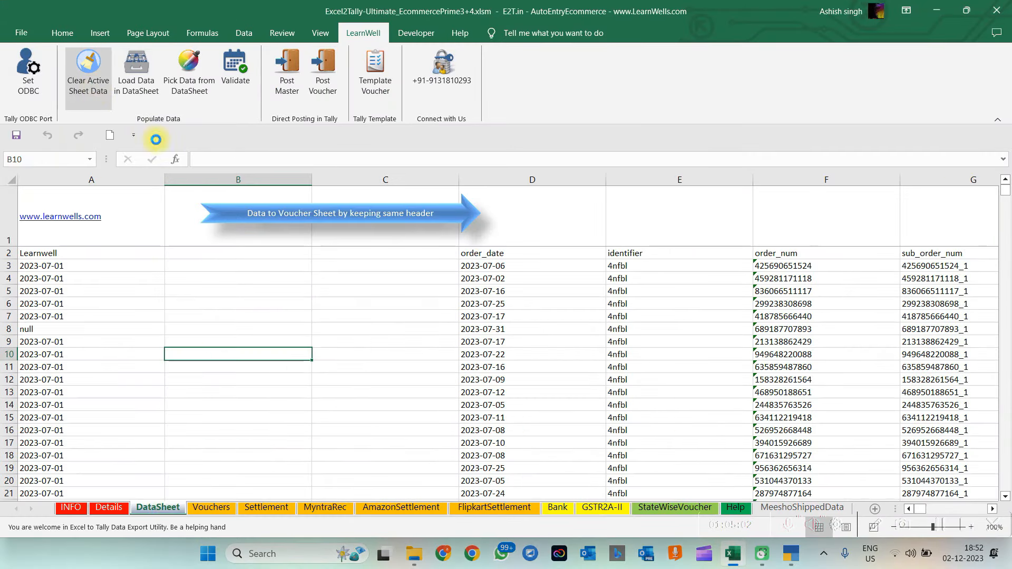
# Load Reverse.xlsx from the Meesho folder 204353_7_2023 (1) into the DataSheet, discarding the large clipboard content.
pyautogui.click(136, 79)
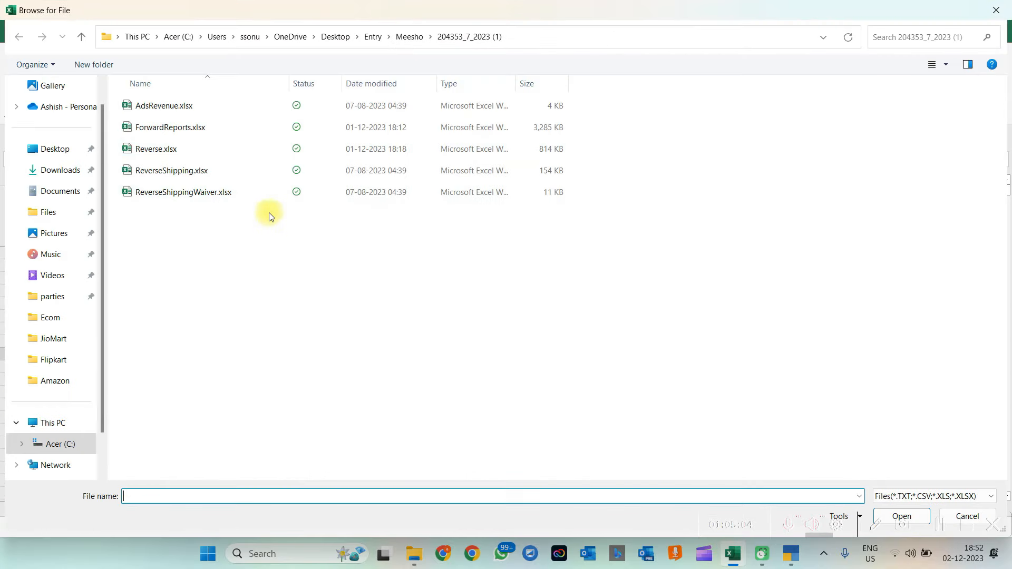
pyautogui.click(409, 37)
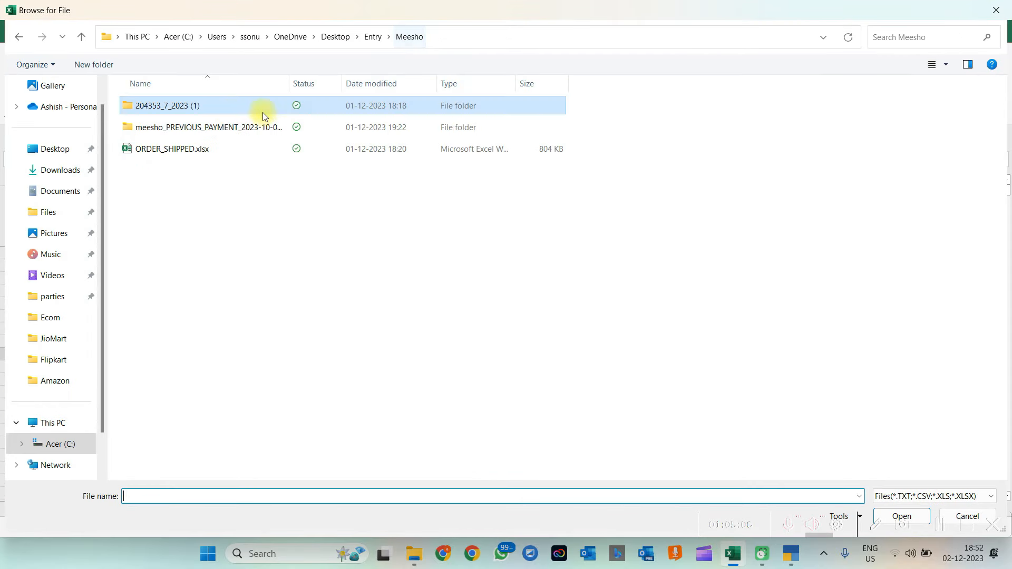
pyautogui.doubleClick(195, 128)
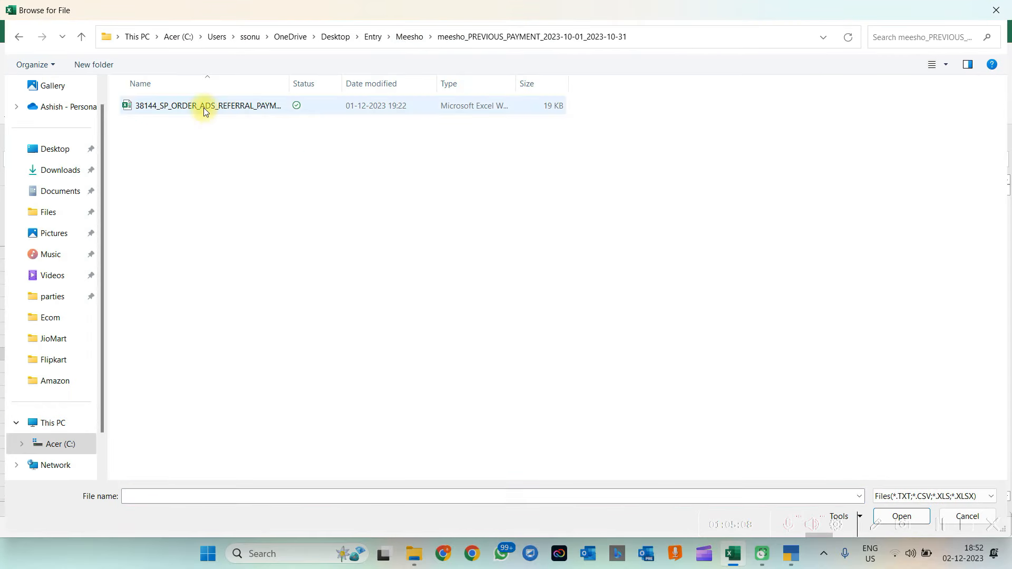
pyautogui.click(18, 40)
pyautogui.doubleClick(169, 106)
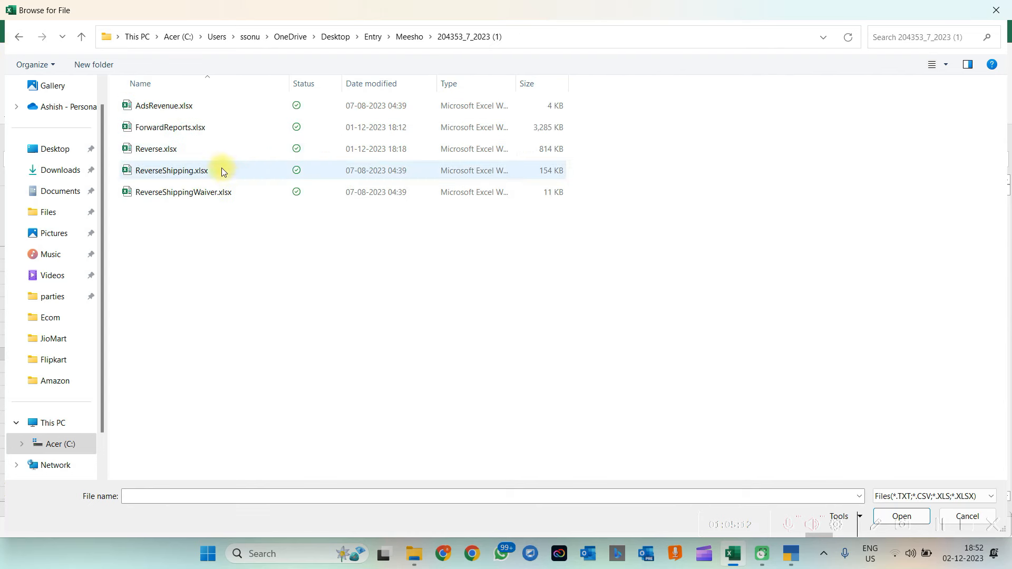
pyautogui.doubleClick(166, 154)
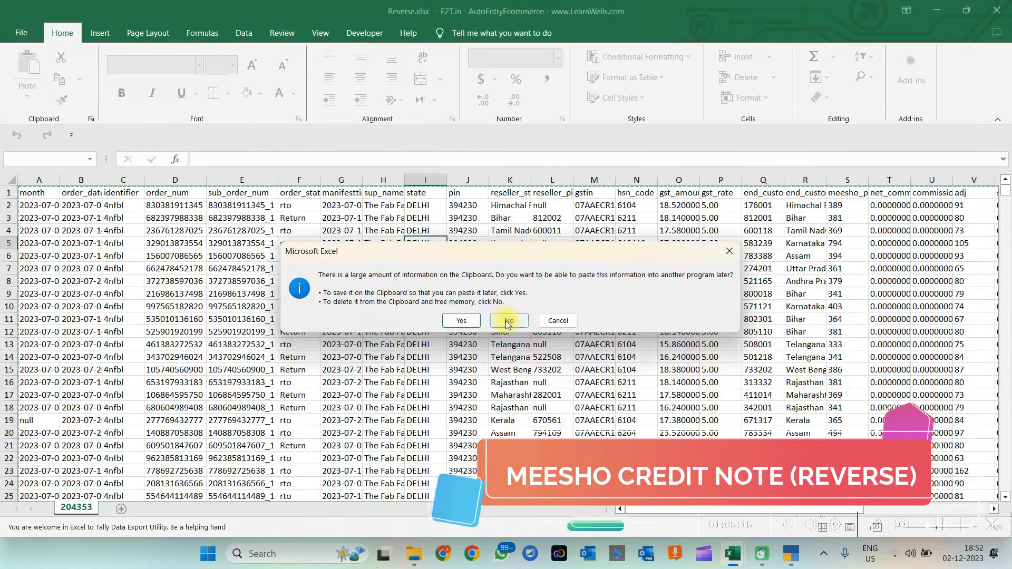
pyautogui.click(505, 319)
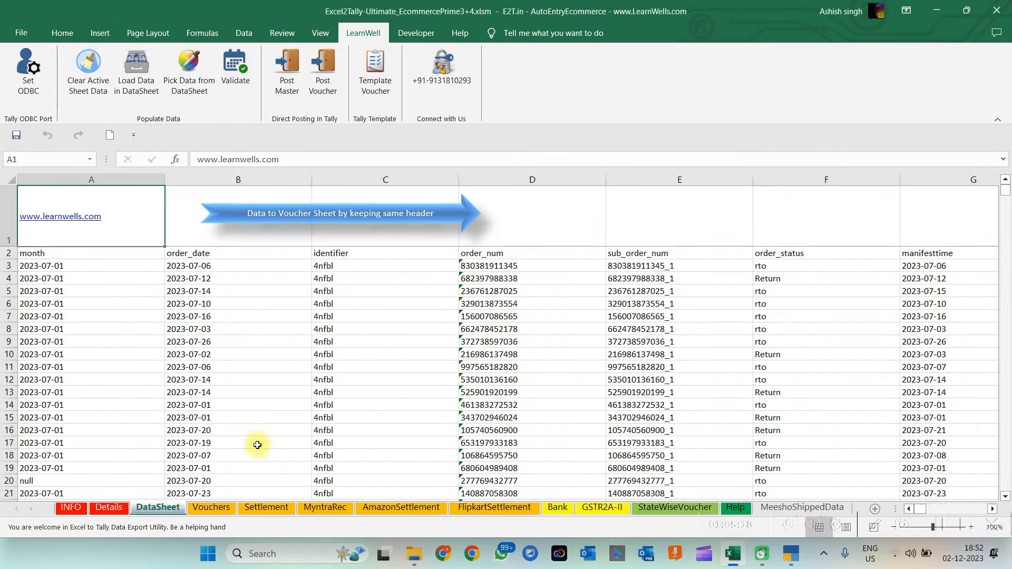
# Clear the Vouchers sheet and fill it with the data picked from the DataSheet.
pyautogui.click(202, 514)
pyautogui.click(170, 353)
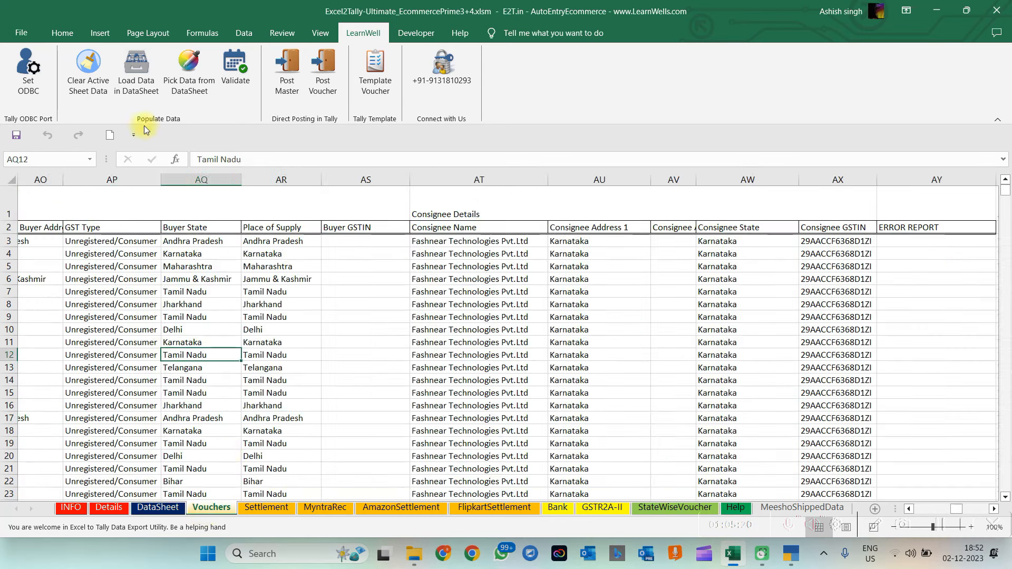
pyautogui.click(84, 74)
pyautogui.click(187, 73)
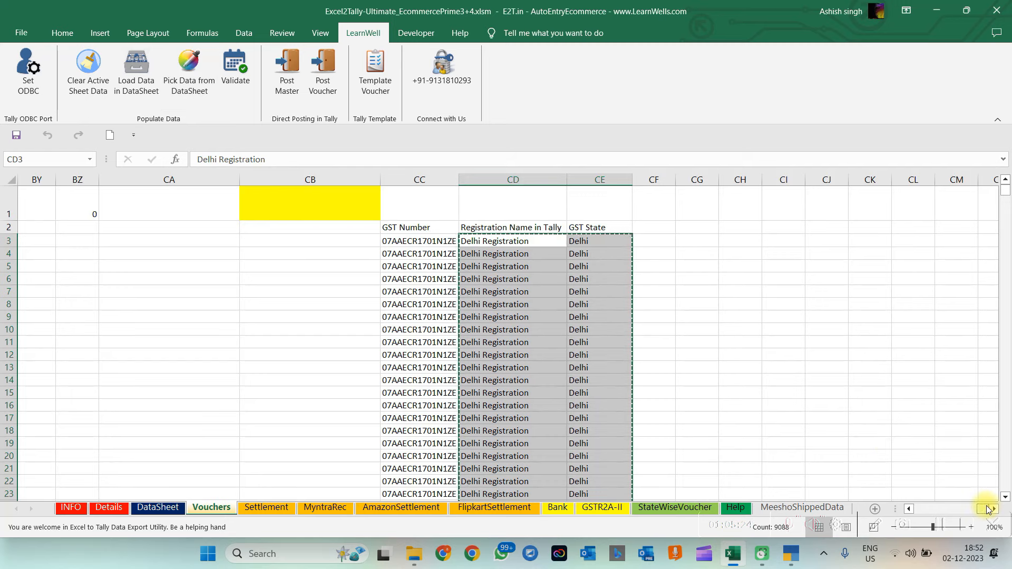
# Check the filled GST registration columns and validate the credit note rows of the Vouchers sheet.
pyautogui.click(983, 509)
pyautogui.moveTo(865, 482); pyautogui.dragTo(501, 456)
pyautogui.click(306, 329)
pyautogui.click(242, 50)
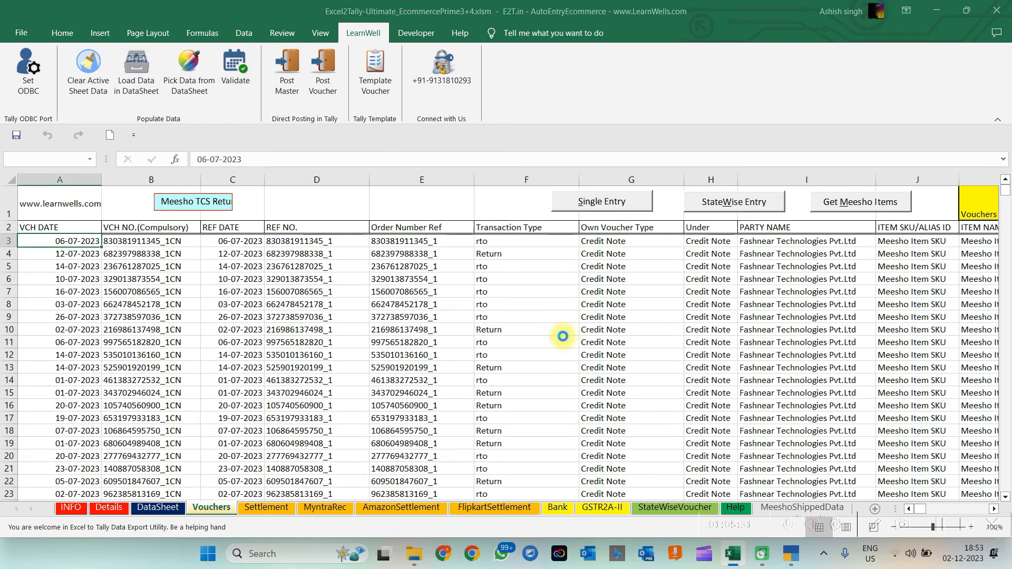
pyautogui.click(538, 322)
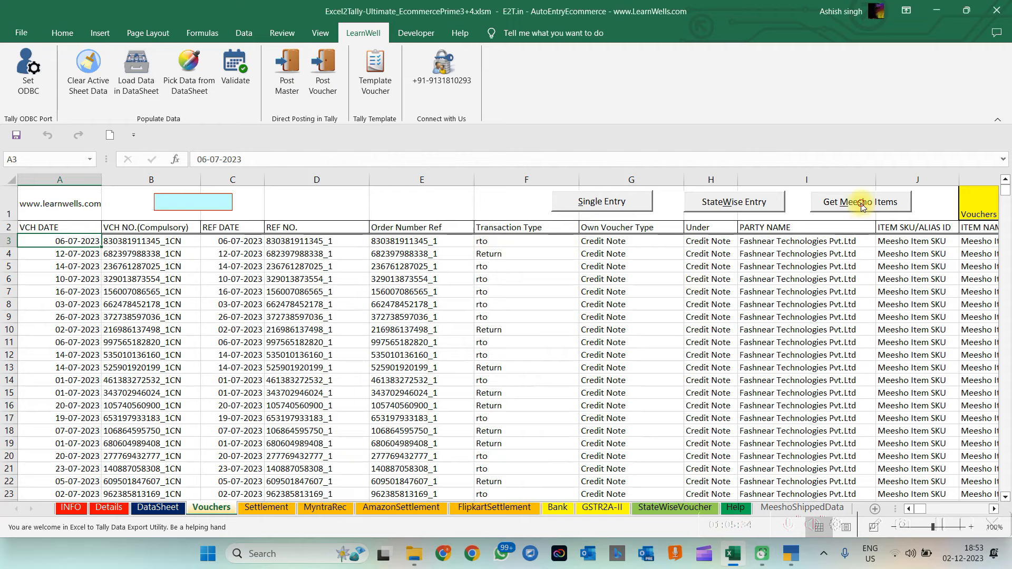
# Get the Meesho items for the Vouchers sheet and check the item SKU and item name columns.
pyautogui.click(862, 205)
pyautogui.click(920, 255)
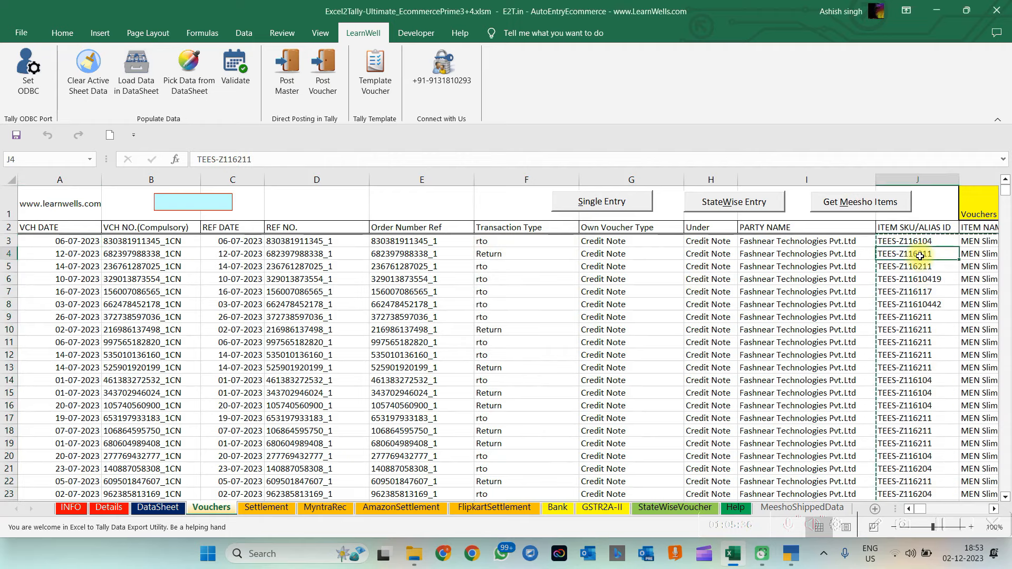
pyautogui.press('Right')
pyautogui.press('Right')
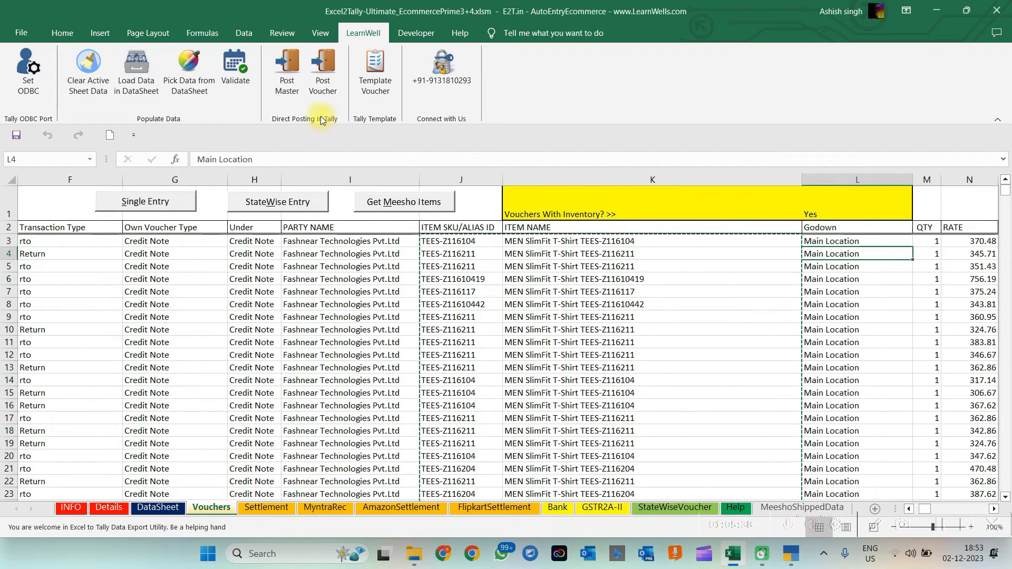
# Post the masters from the Vouchers sheet to Tally without saving the XML file.
pyautogui.click(287, 69)
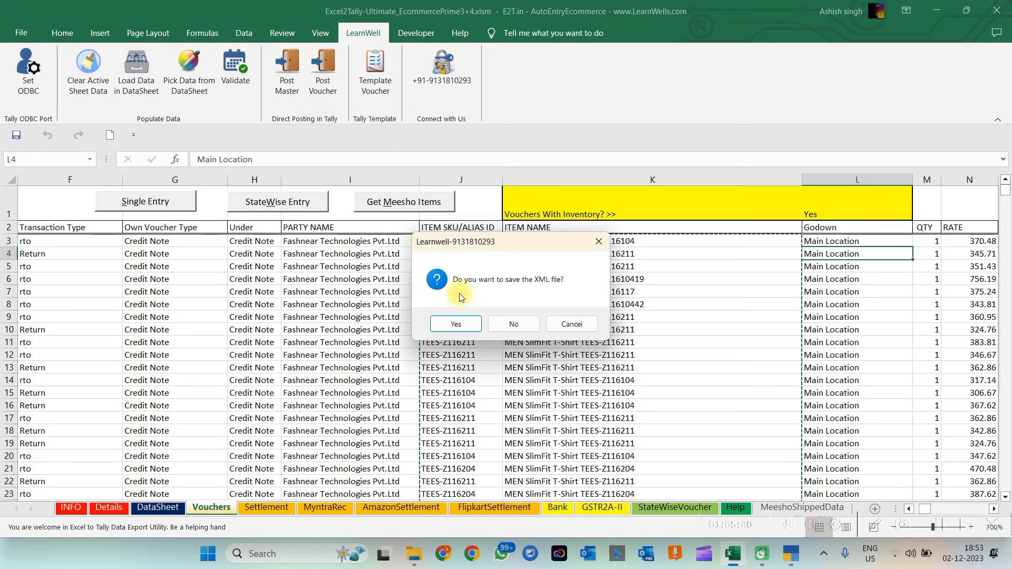
pyautogui.click(514, 322)
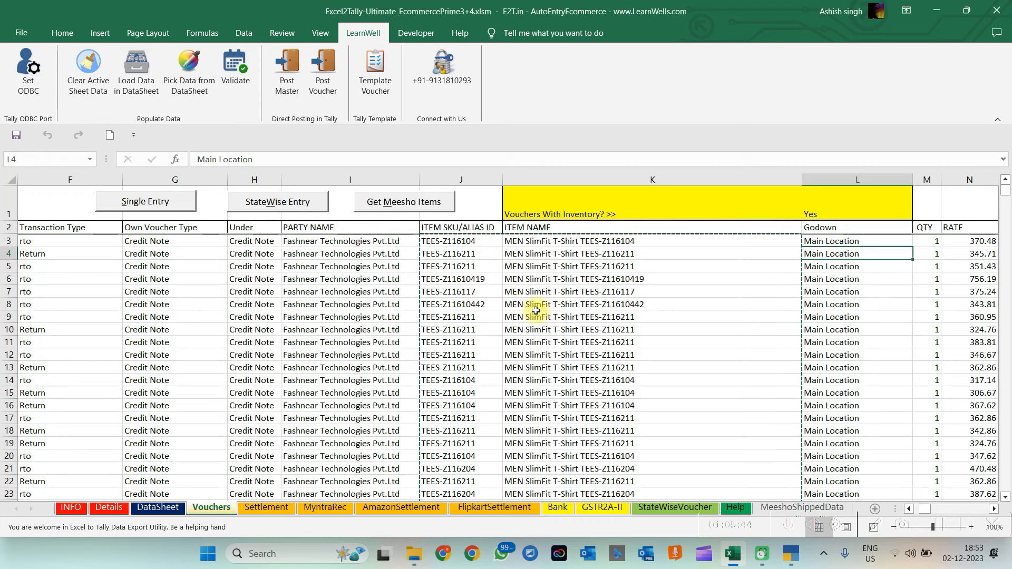
pyautogui.click(543, 314)
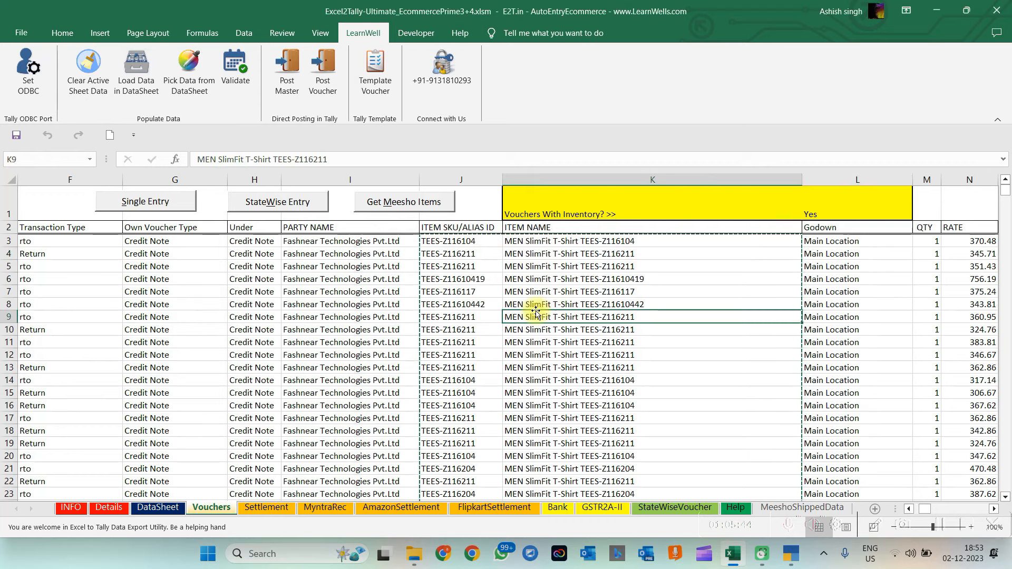
# Generate the voucher template file for the Fashnear Technologies Pvt.Ltd credit notes.
pyautogui.click(362, 254)
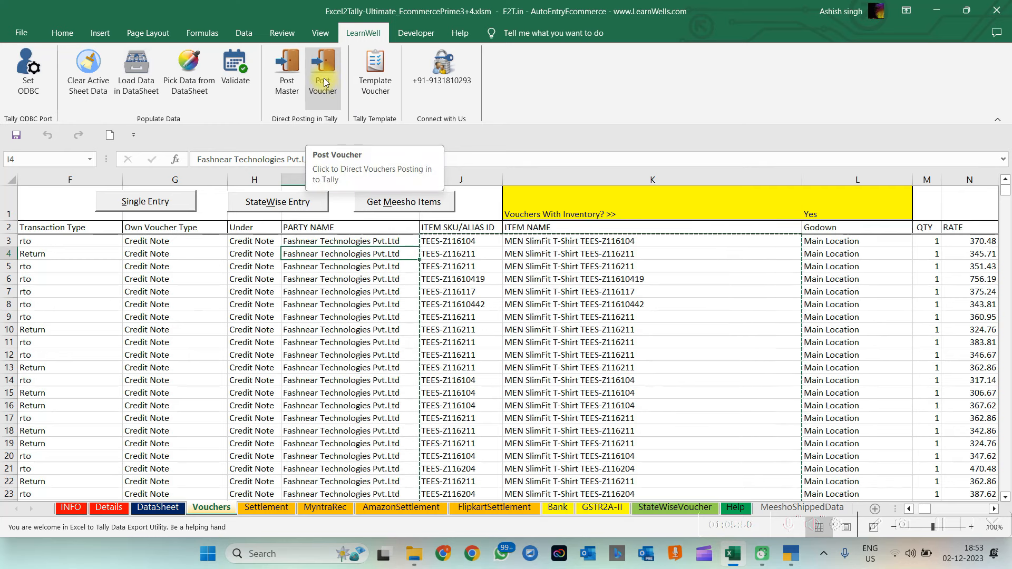
pyautogui.click(375, 90)
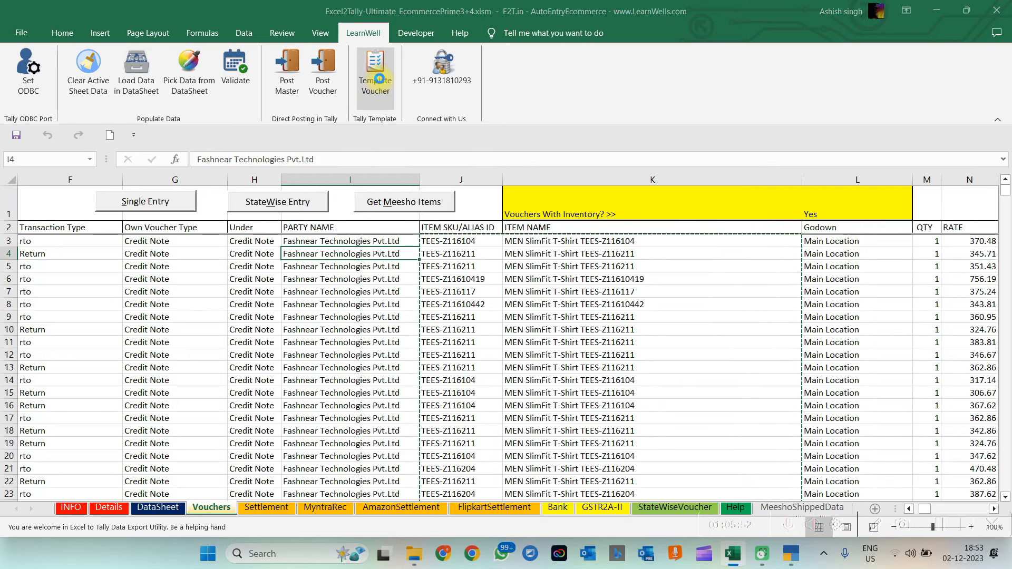
pyautogui.click(615, 330)
# Switch to TallyPrime and import VCH July Month Fashnear T.xlsx as accounting vouchers, using worksheet Vouchers and template Ecom Vouchers, without a backup.
pyautogui.click(790, 553)
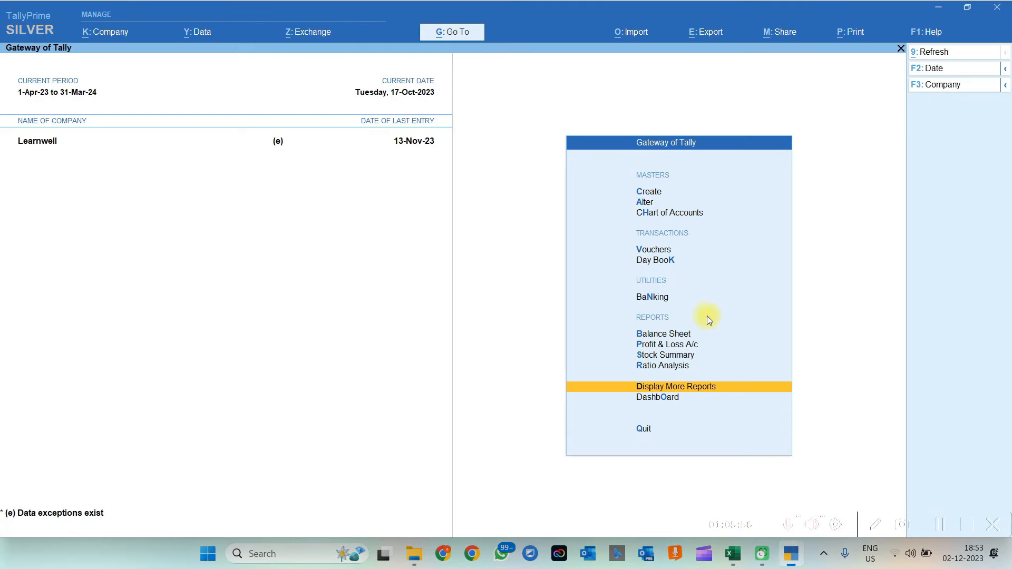
pyautogui.click(638, 33)
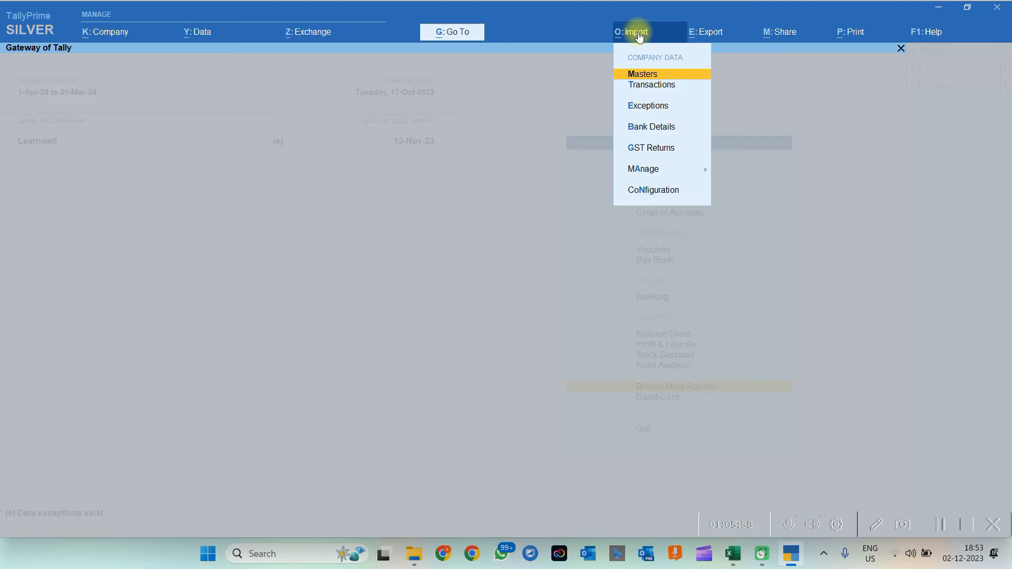
pyautogui.press('Down')
pyautogui.press('Return')
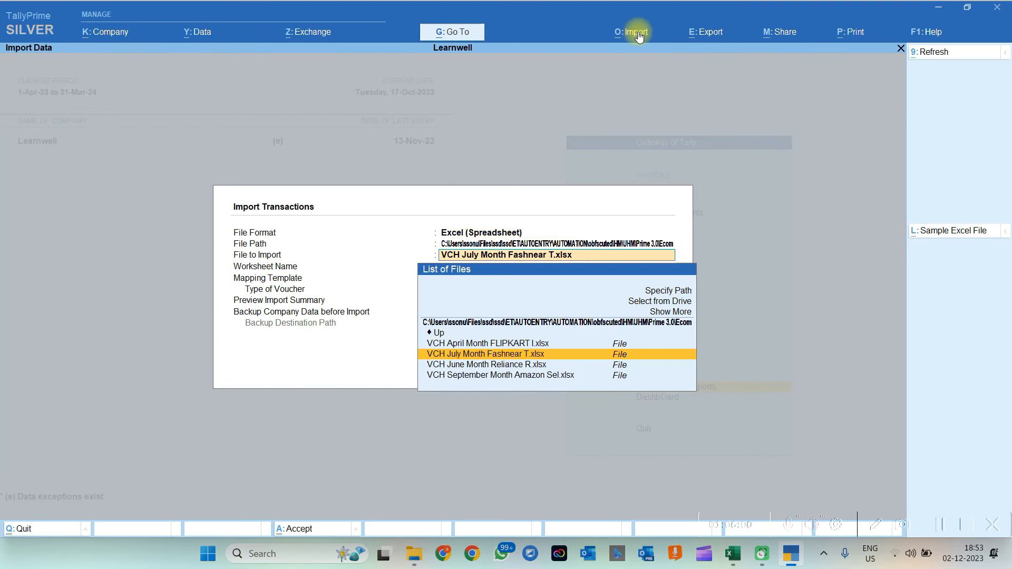
pyautogui.press('Return')
pyautogui.press('Return')
pyautogui.press('Return')
pyautogui.press('Return')
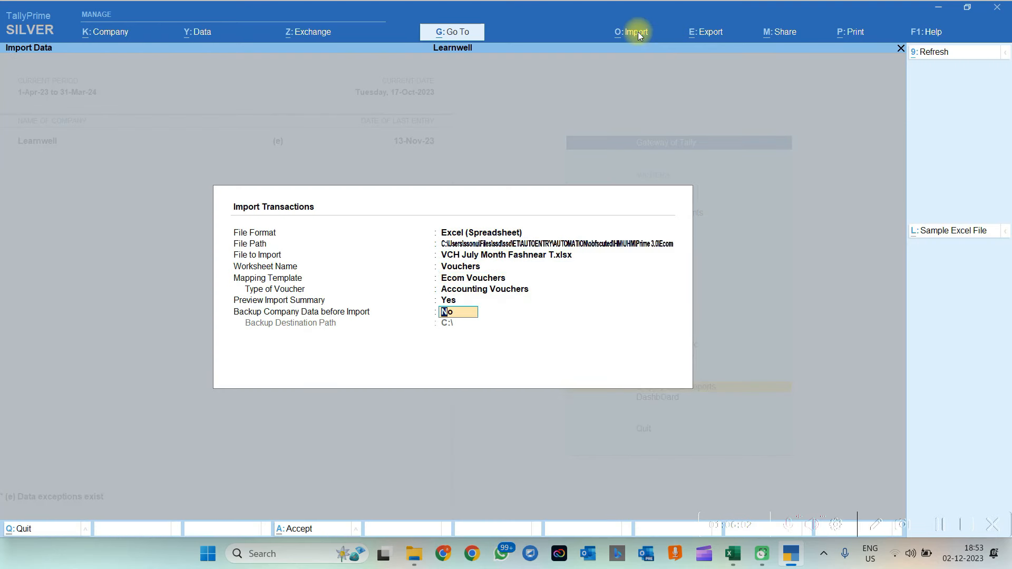
pyautogui.press('Return')
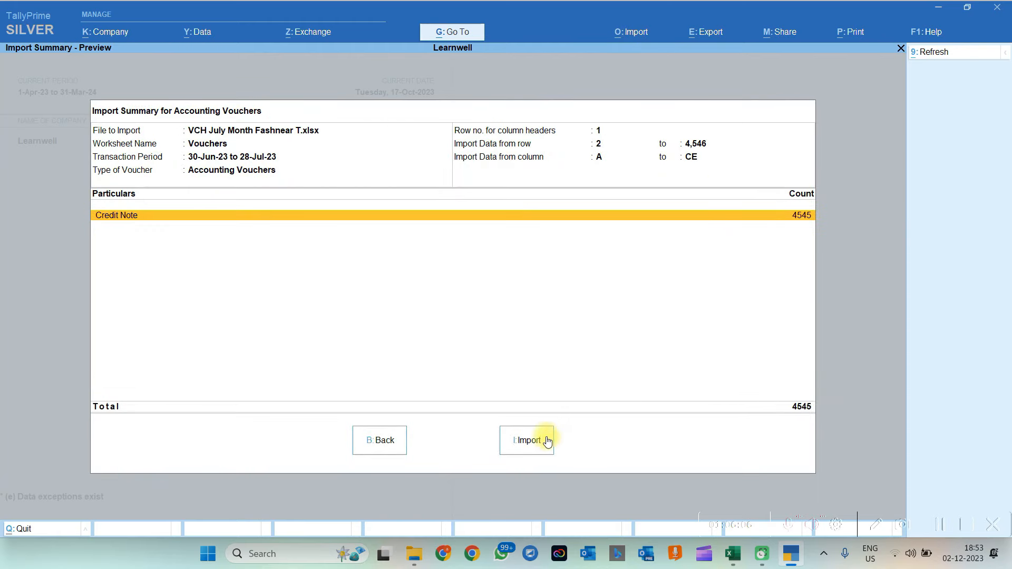
pyautogui.click(528, 445)
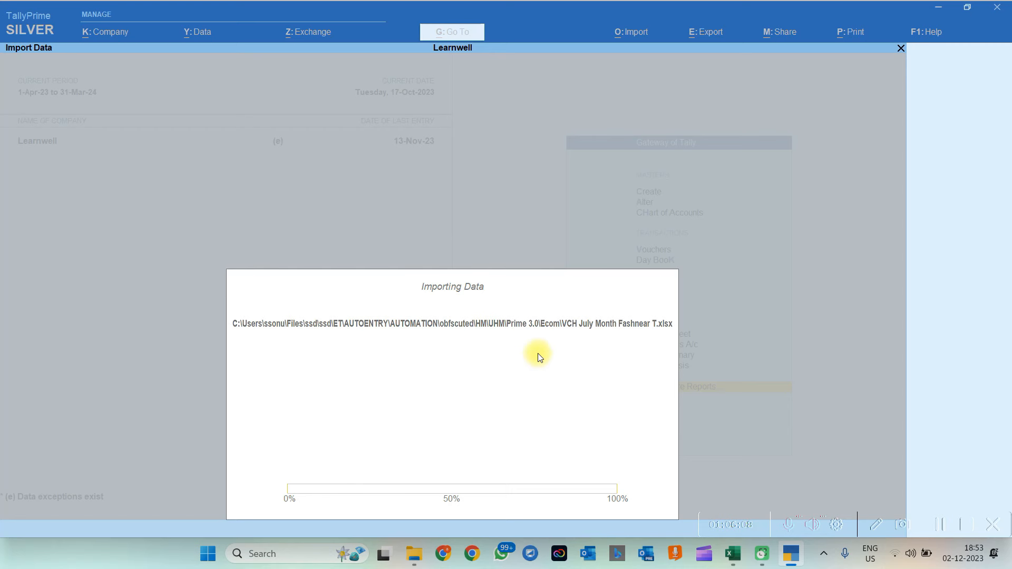
pyautogui.click(942, 525)
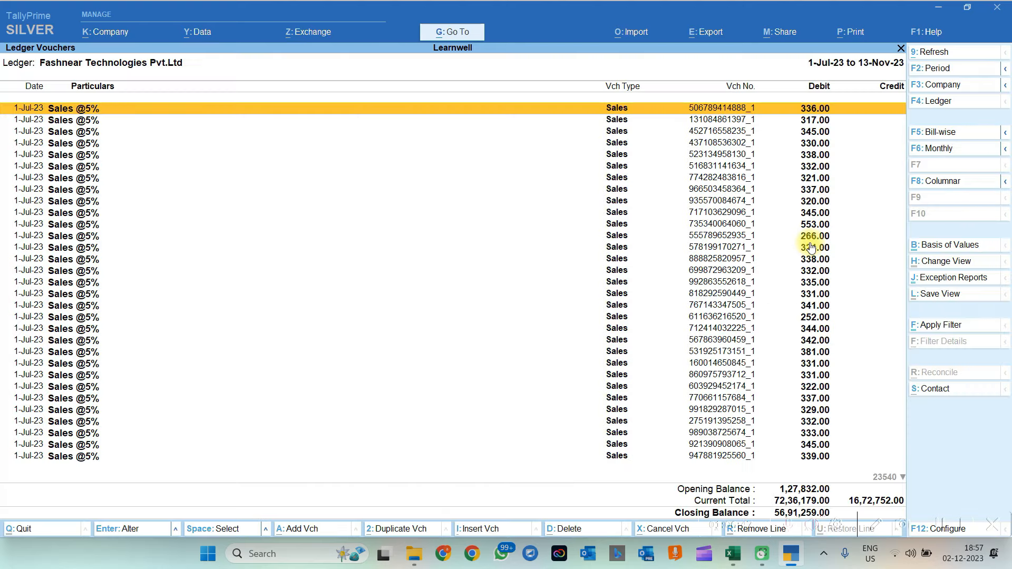
# Examine the Fashnear Technologies Pvt.Ltd ledger vouchers from 1-Jul-23, looking for the imported credit notes.
pyautogui.press('Down')
pyautogui.press('Down')
pyautogui.press('Down')
pyautogui.press('Down')
pyautogui.press('Down')
pyautogui.press('Down')
pyautogui.press('Down')
pyautogui.press('Down')
pyautogui.press('Down')
pyautogui.press('Down')
pyautogui.press('Down')
pyautogui.press('Down')
pyautogui.press('Down')
pyautogui.press('Down')
pyautogui.press('Down')
pyautogui.press('Down')
pyautogui.press('Down')
pyautogui.press('Down')
pyautogui.press('Down')
pyautogui.press('Down')
pyautogui.press('Down')
pyautogui.press('Down')
pyautogui.press('Down')
pyautogui.press('Down')
pyautogui.press('Down')
pyautogui.press('Down')
pyautogui.press('Down')
pyautogui.press('Down')
pyautogui.press('Down')
pyautogui.press('Down')
pyautogui.press('Down')
pyautogui.press('Down')
pyautogui.press('Down')
pyautogui.press('Down')
pyautogui.press('Down')
pyautogui.press('Down')
pyautogui.press('Down')
pyautogui.press('Down')
pyautogui.press('Down')
pyautogui.press('Down')
pyautogui.press('Down')
pyautogui.press('Down')
pyautogui.press('Down')
pyautogui.press('Down')
pyautogui.press('Down')
pyautogui.press('Down')
pyautogui.press('Down')
pyautogui.press('Down')
pyautogui.press('Down')
pyautogui.press('Down')
pyautogui.press('Down')
pyautogui.press('Down')
pyautogui.press('Down')
pyautogui.press('Down')
pyautogui.press('Down')
pyautogui.press('Down')
pyautogui.press('Down')
pyautogui.press('Down')
pyautogui.press('Down')
pyautogui.press('Down')
pyautogui.press('Down')
pyautogui.press('Down')
pyautogui.press('Down')
pyautogui.press('Down')
pyautogui.press('Down')
pyautogui.press('Down')
pyautogui.press('Down')
pyautogui.press('Down')
pyautogui.press('Down')
pyautogui.press('Down')
pyautogui.press('Down')
pyautogui.press('Down')
pyautogui.press('Down')
# Filter the Fashnear Technologies Pvt.Ltd ledger vouchers for credit notes, view the second one's item and IGST details, and remove the filter.
pyautogui.click(929, 327)
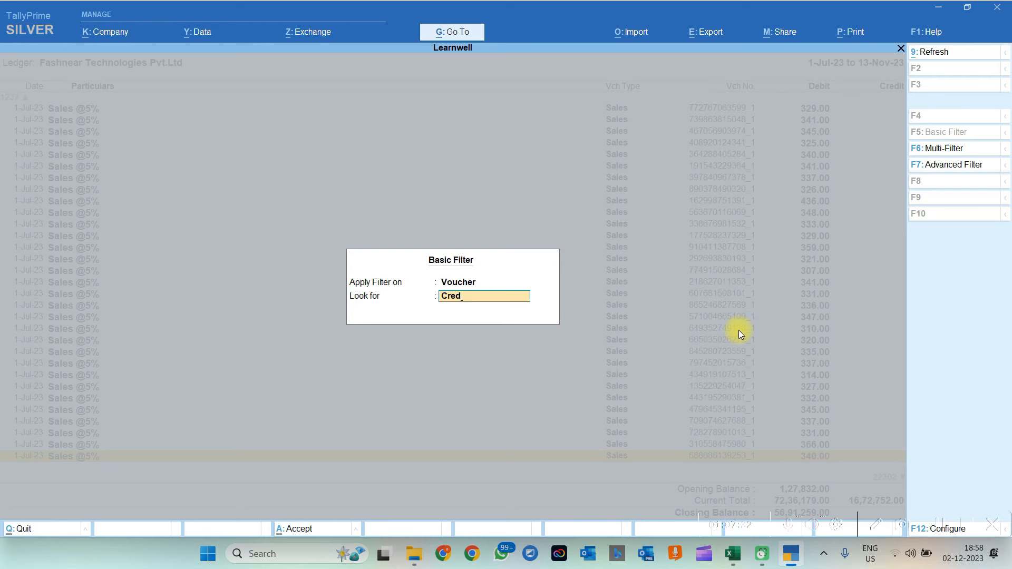
pyautogui.press('Return')
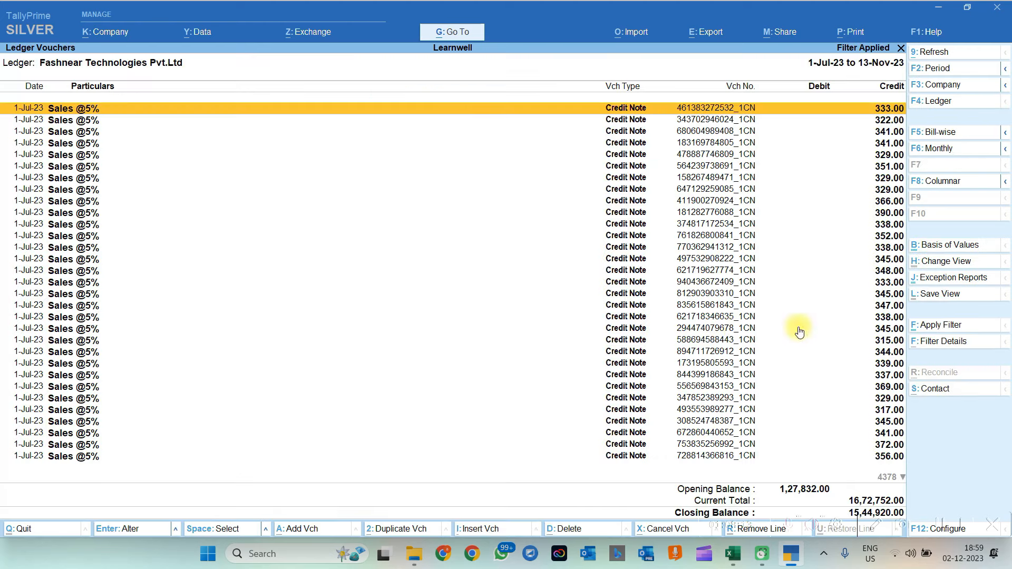
pyautogui.press('Down')
pyautogui.press('Return')
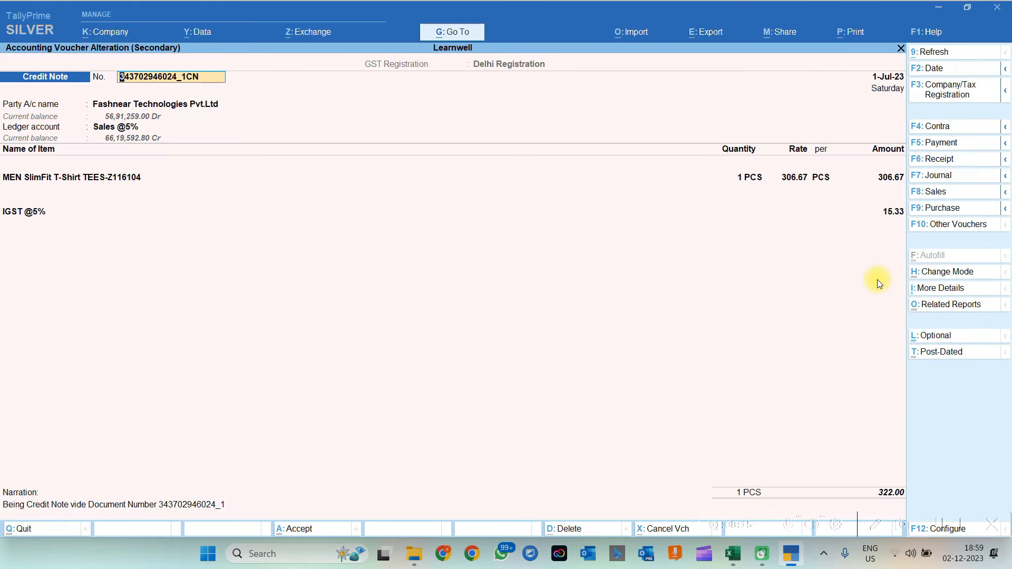
pyautogui.press('Escape')
pyautogui.press('Escape')
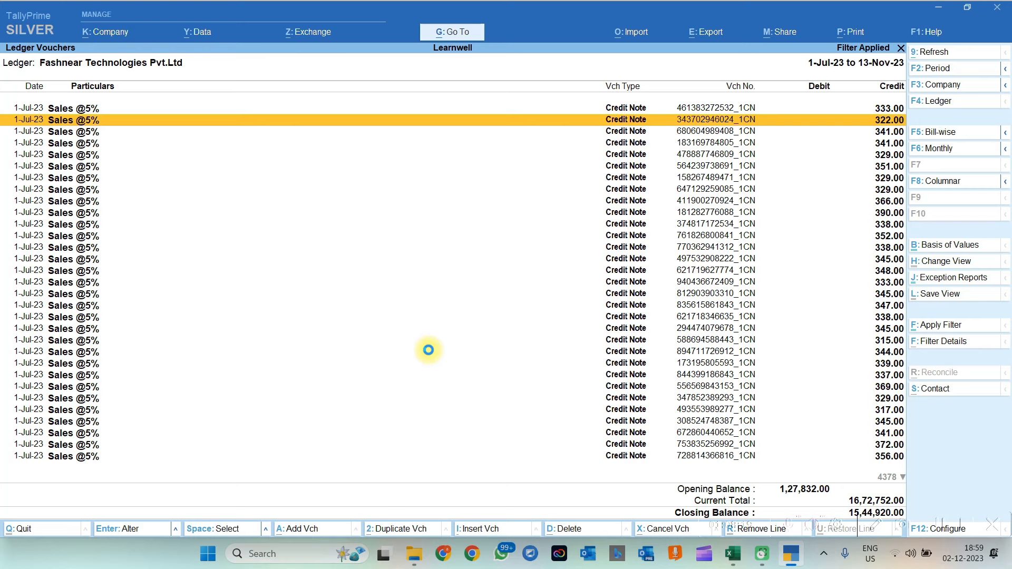
# Switch to Excel and start loading data into the DataSheet, selecting the payment workbook in the Meesho folder meesho_PREVIOUS_PAYMENT_2023-10-01_2023-10-31.
pyautogui.click(741, 563)
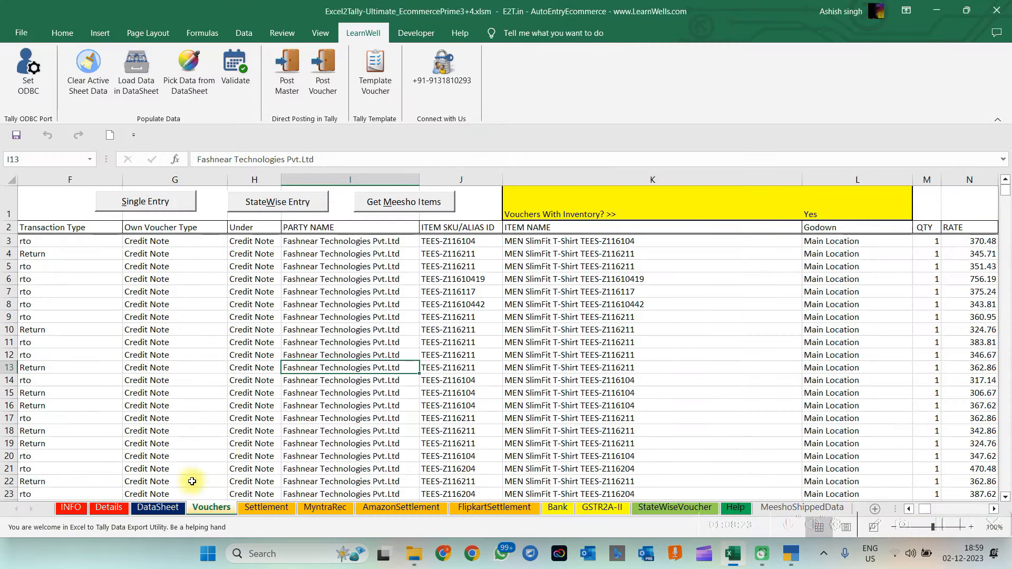
pyautogui.click(157, 499)
pyautogui.click(157, 507)
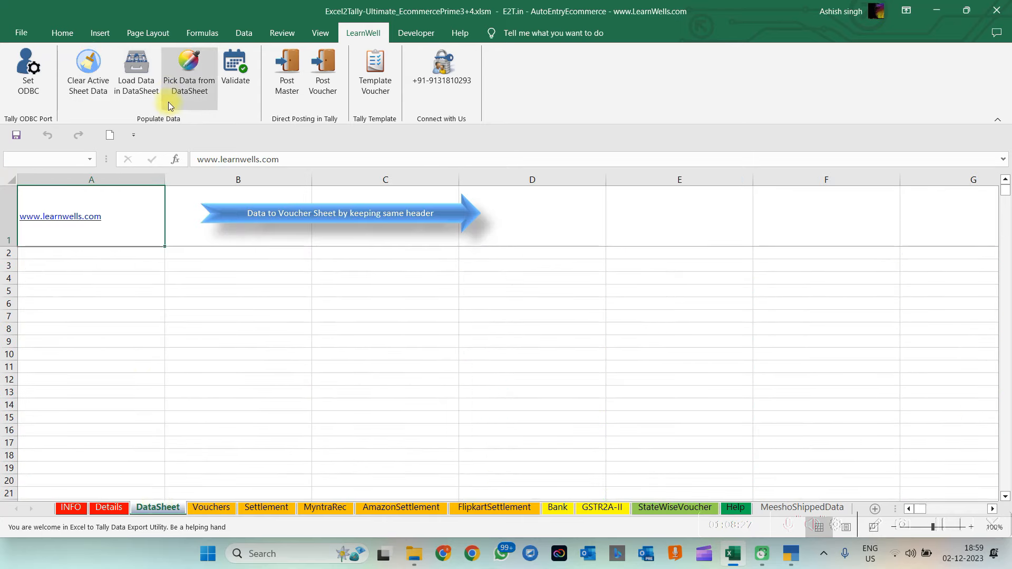
pyautogui.click(136, 73)
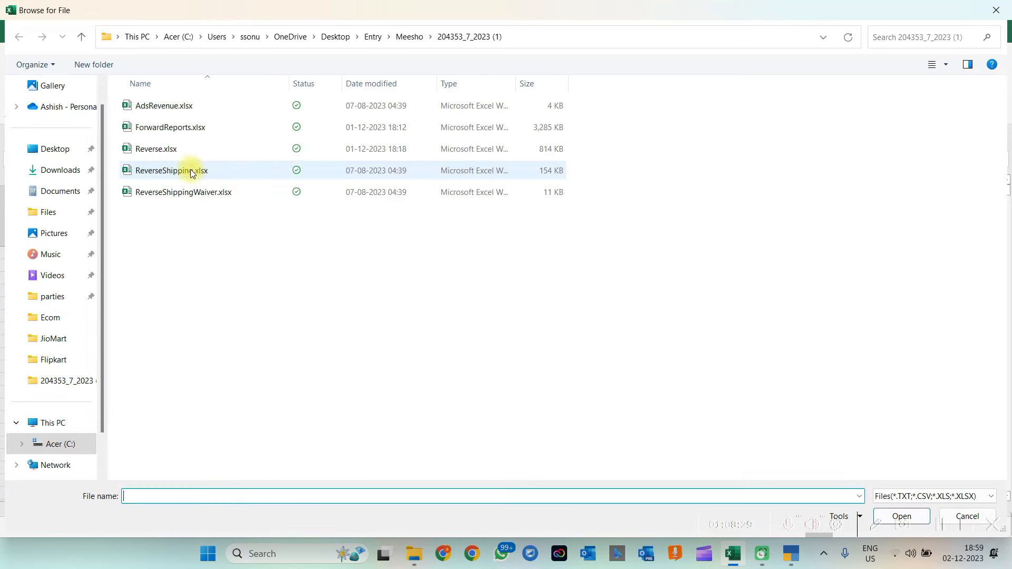
pyautogui.click(401, 37)
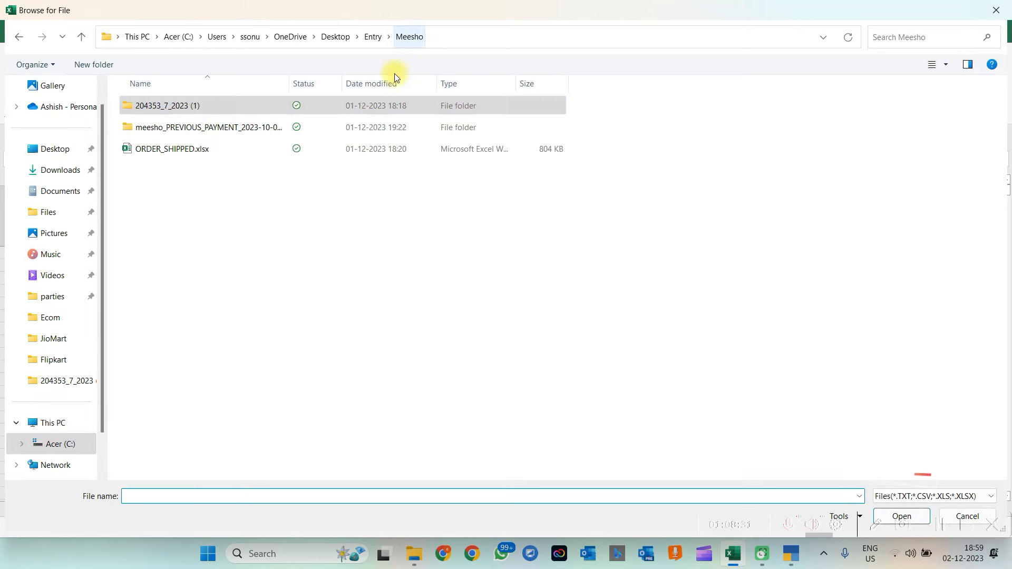
pyautogui.doubleClick(172, 128)
pyautogui.click(228, 106)
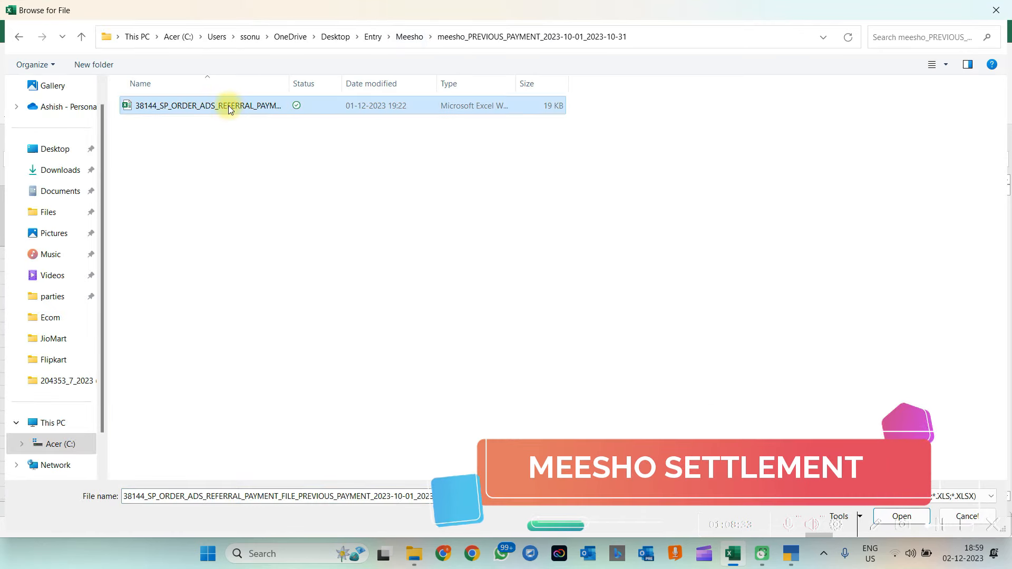
# Open the payment workbook separately to examine the Order Payments columns from order details through fee deductions to tax summary, and close it.
pyautogui.rightClick(229, 105)
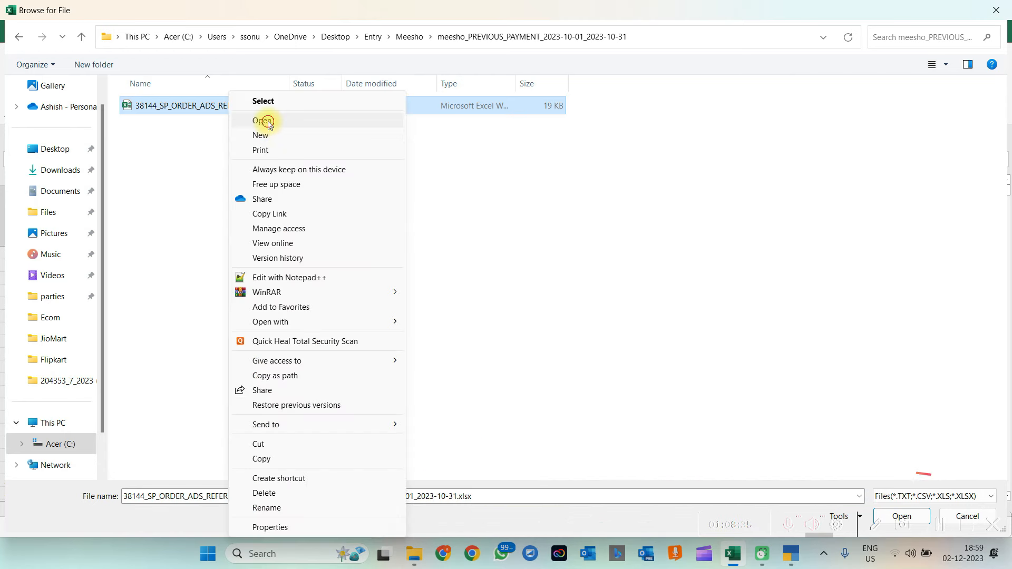
pyautogui.click(269, 122)
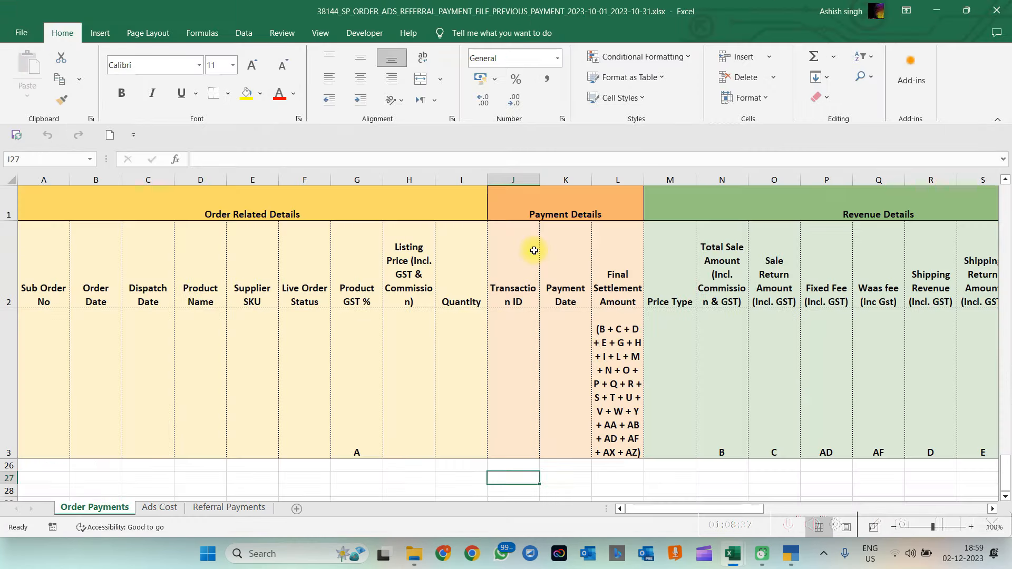
pyautogui.click(175, 363)
pyautogui.press('Right')
pyautogui.press('Right')
pyautogui.press('Right')
pyautogui.press('Right')
pyautogui.press('Right')
pyautogui.press('Right')
pyautogui.press('Right')
pyautogui.press('Right')
pyautogui.press('Right')
pyautogui.press('Right')
pyautogui.press('Right')
pyautogui.press('Right')
pyautogui.press('Right')
pyautogui.press('Right')
pyautogui.press('Right')
pyautogui.press('Right')
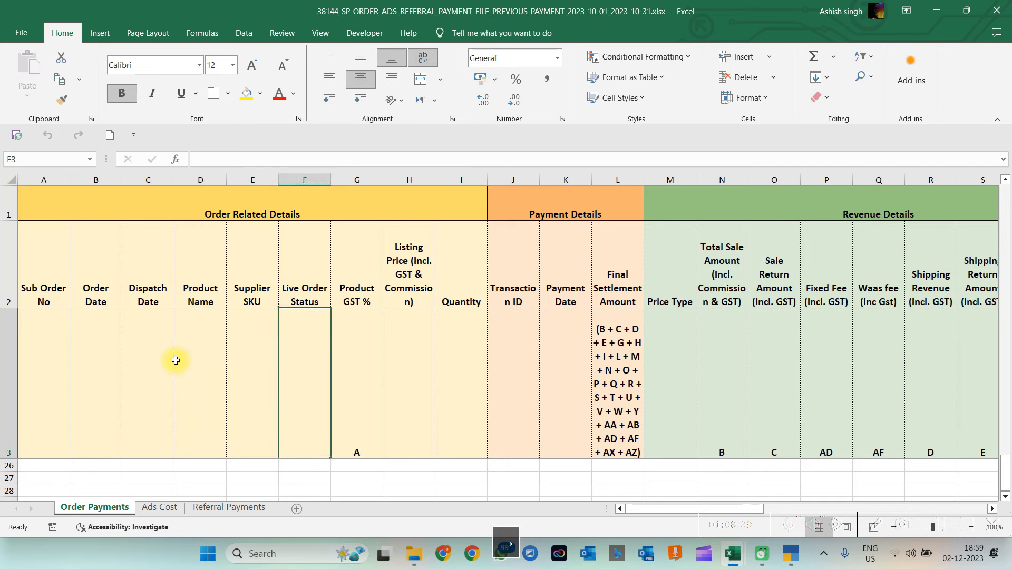
pyautogui.press('Right')
pyautogui.press('Right')
pyautogui.press('Right')
pyautogui.press('Right')
pyautogui.press('Right')
pyautogui.press('Right')
pyautogui.press('Right')
pyautogui.press('Right')
pyautogui.press('Right')
pyautogui.press('Right')
pyautogui.press('Right')
pyautogui.press('Right')
pyautogui.press('Right')
pyautogui.press('Right')
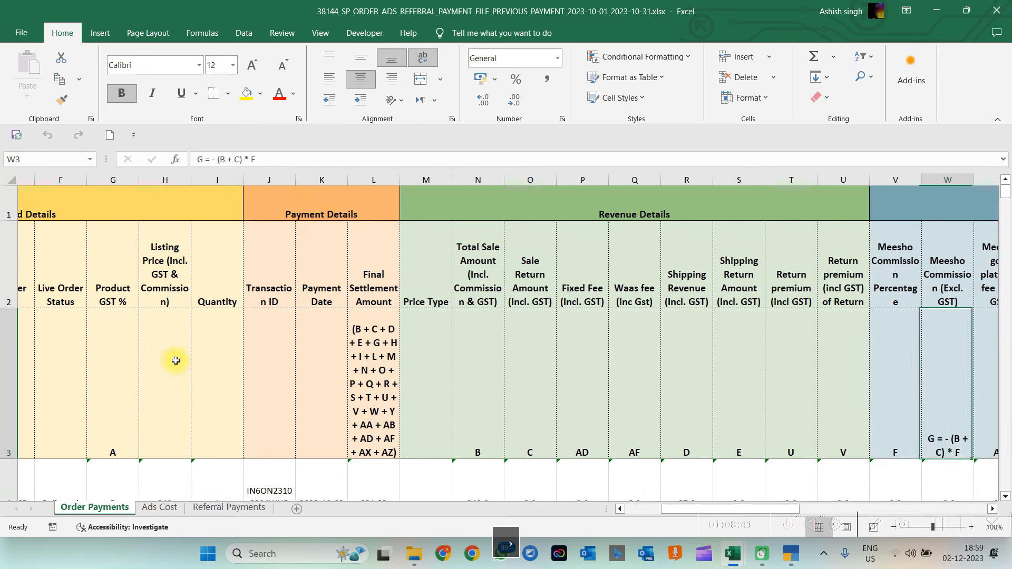
pyautogui.press('Right')
pyautogui.press('Right')
pyautogui.press('Right')
pyautogui.press('Right')
pyautogui.press('Right')
pyautogui.press('Right')
pyautogui.press('Right')
pyautogui.press('Right')
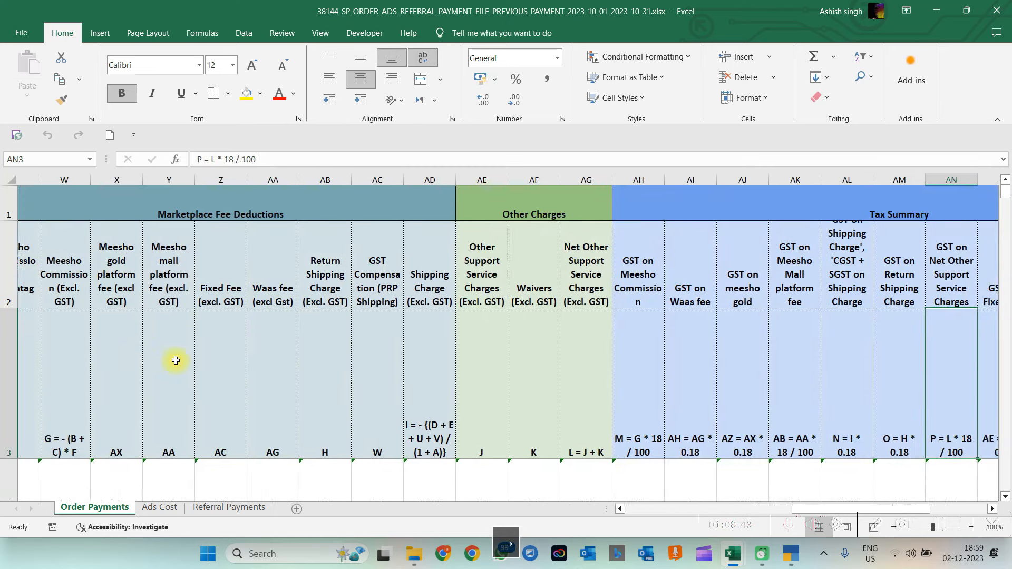
pyautogui.click(997, 10)
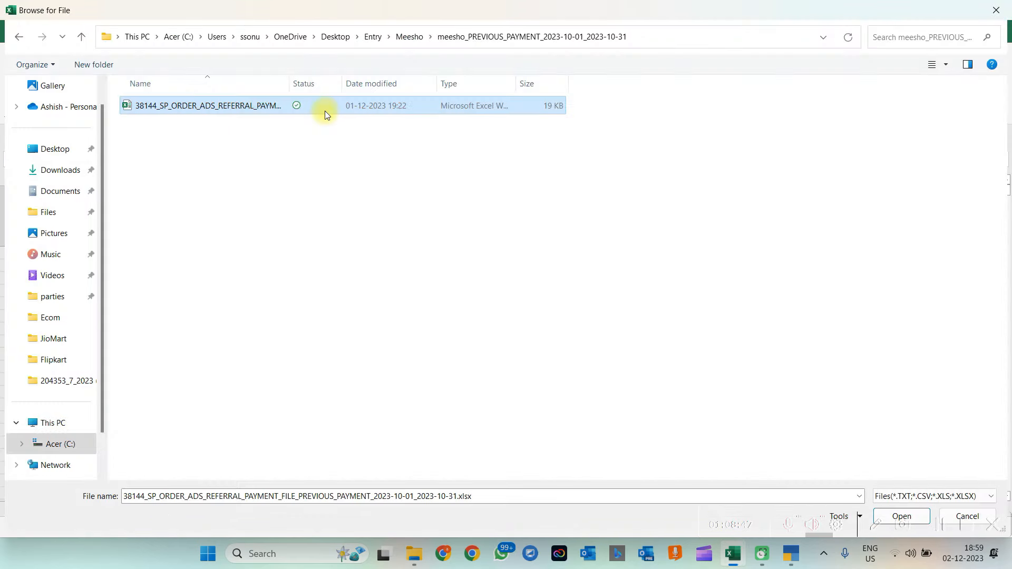
# Load the October 2023 Meesho payment workbook into the DataSheet without keeping the clipboard contents.
pyautogui.doubleClick(179, 107)
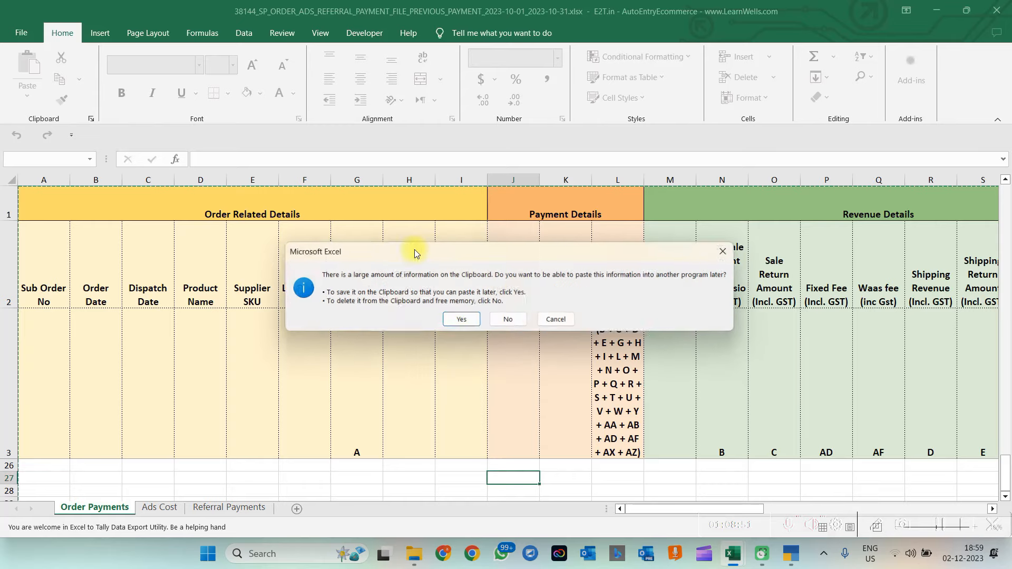
pyautogui.click(508, 321)
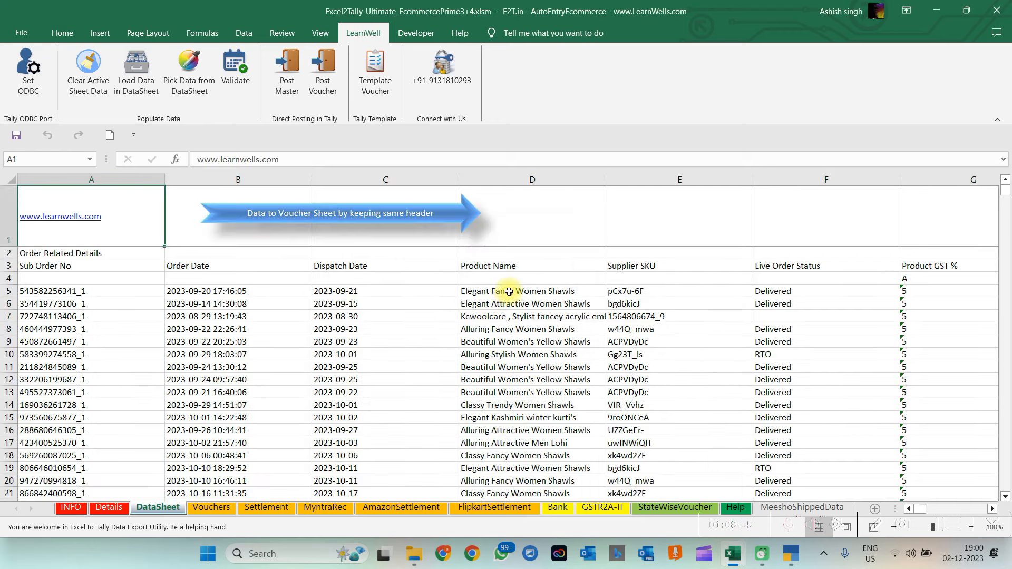
pyautogui.click(287, 305)
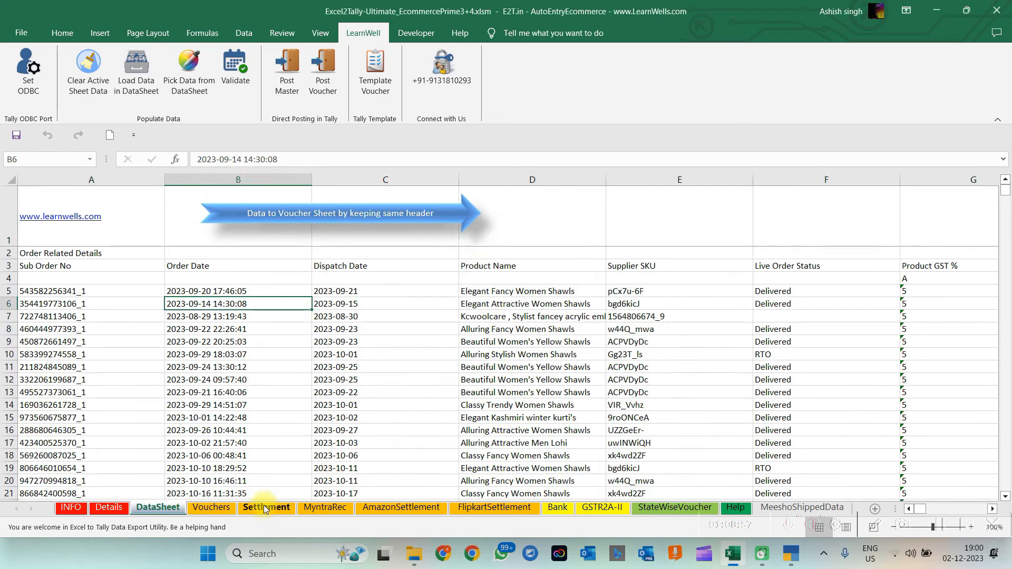
# Clear the old JioMart rows from the Settlement sheet and fill it with the Meesho settlement data from the DataSheet.
pyautogui.click(265, 508)
pyautogui.click(168, 295)
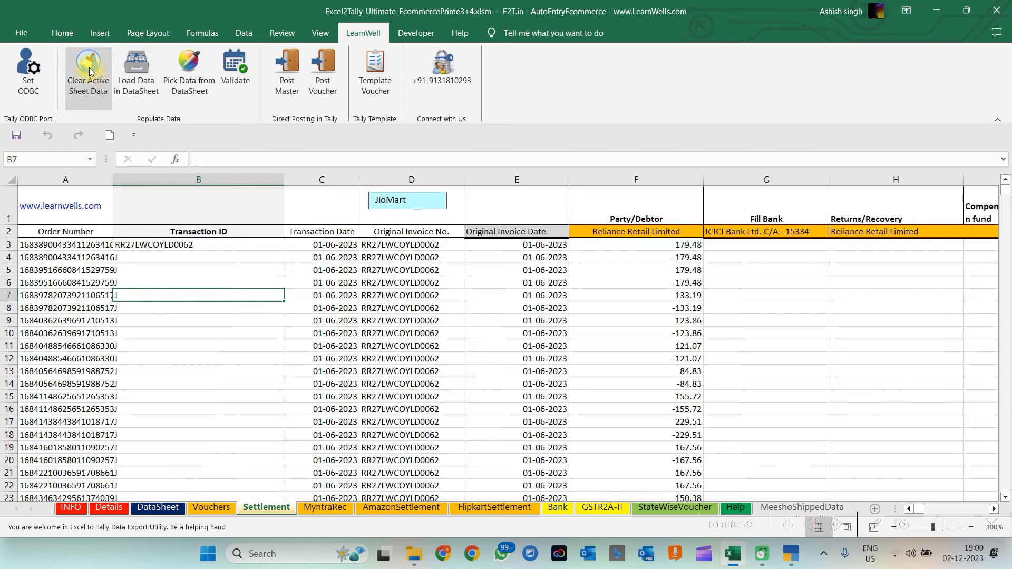
pyautogui.click(89, 71)
pyautogui.click(190, 80)
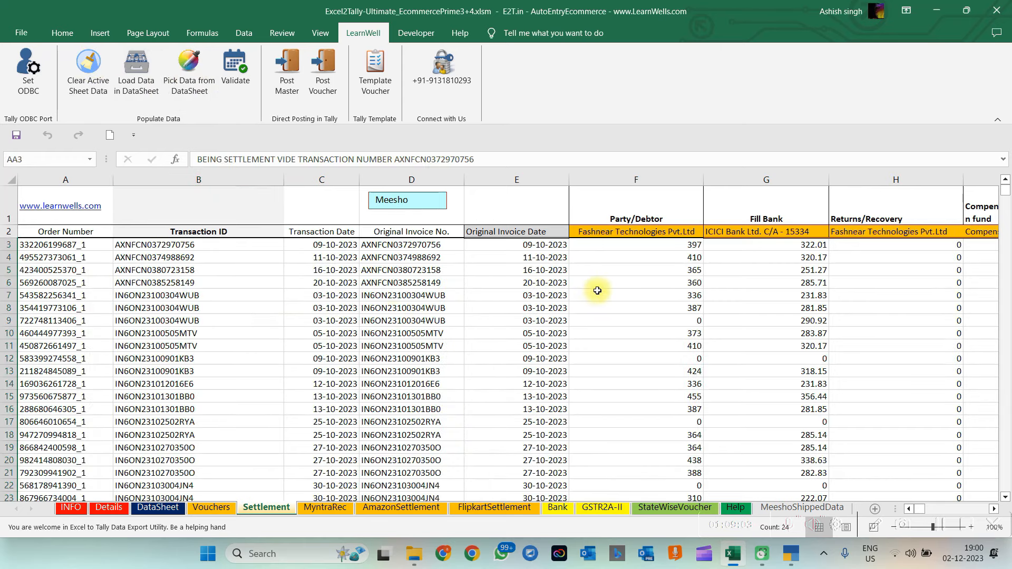
# Check the party, bank and returns ledger headings and the rows of the Settlement sheet, dismissing the antivirus notification.
pyautogui.click(638, 231)
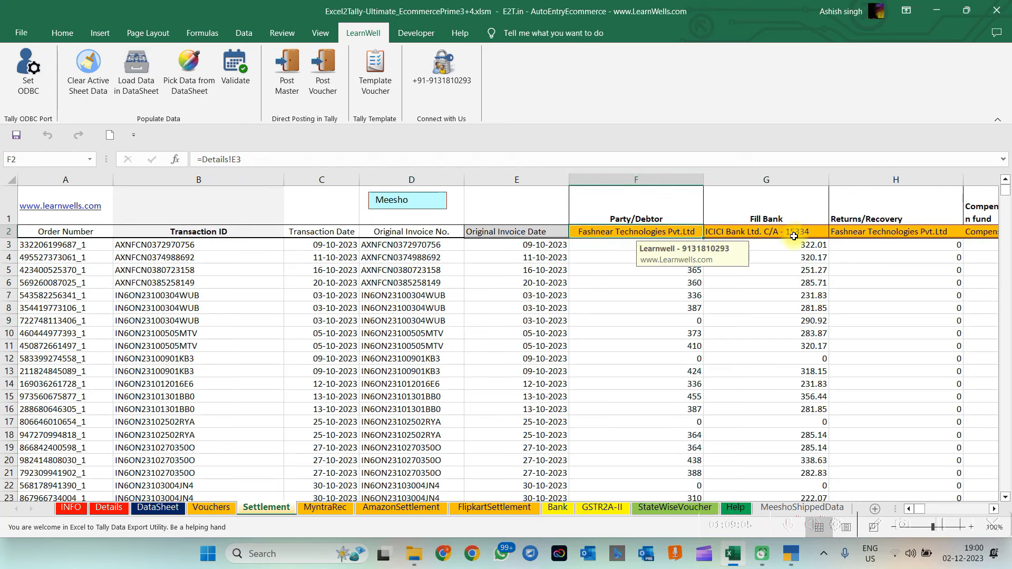
pyautogui.moveTo(794, 236); pyautogui.dragTo(932, 233)
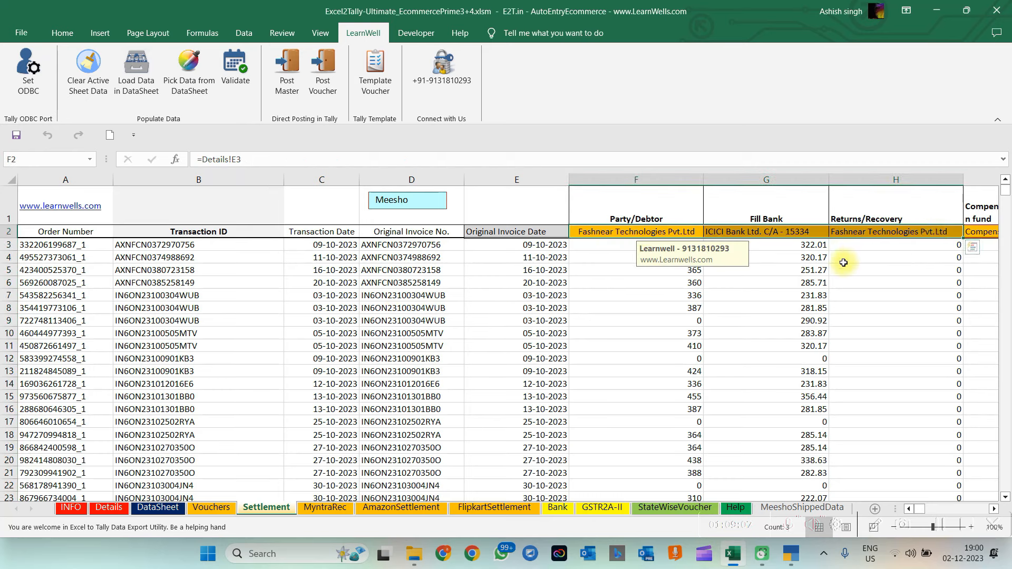
pyautogui.click(816, 295)
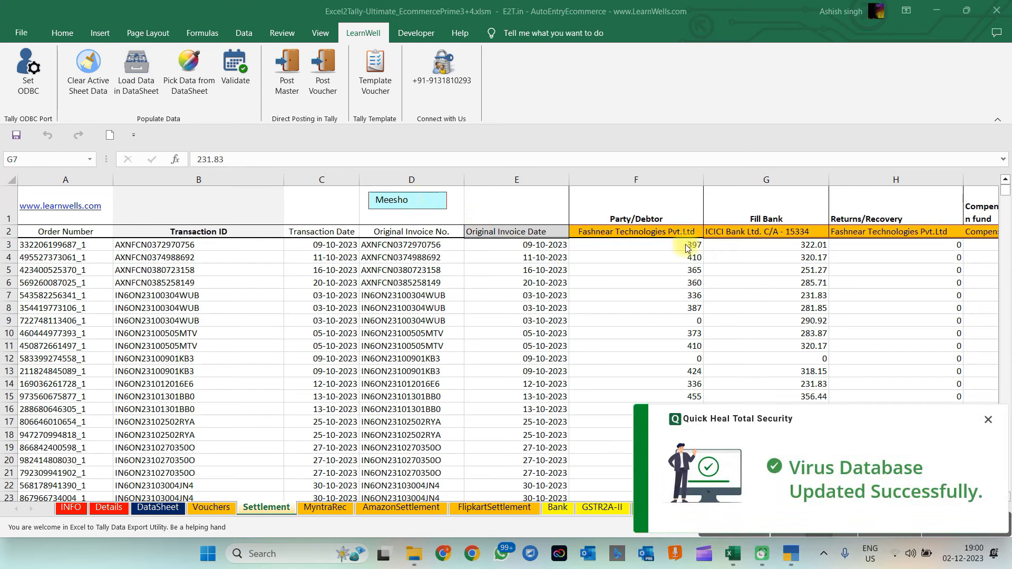
pyautogui.click(990, 420)
pyautogui.click(339, 355)
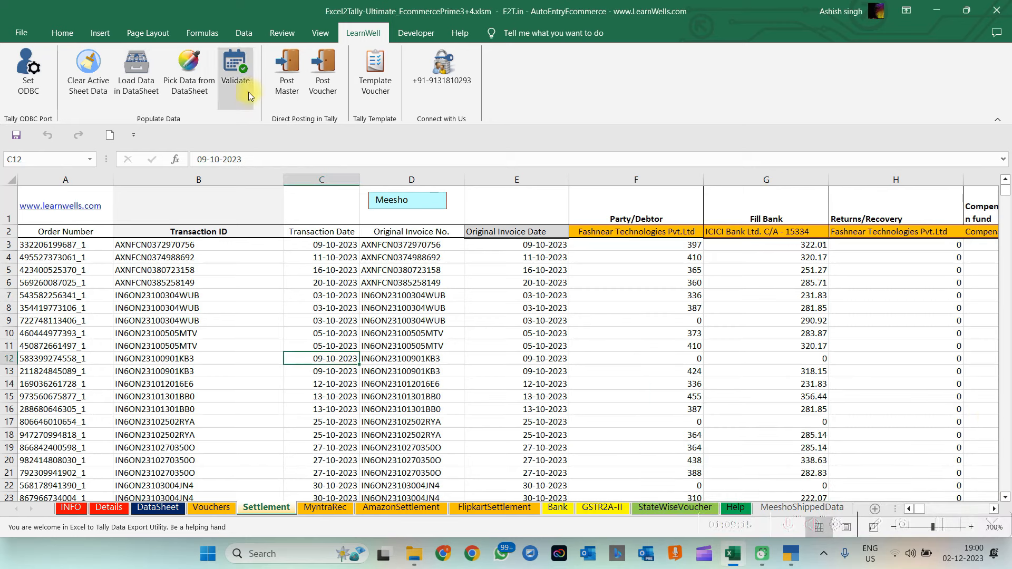
# Validate the Meesho Settlement sheet and post its masters to Tally without saving the XML file.
pyautogui.click(235, 73)
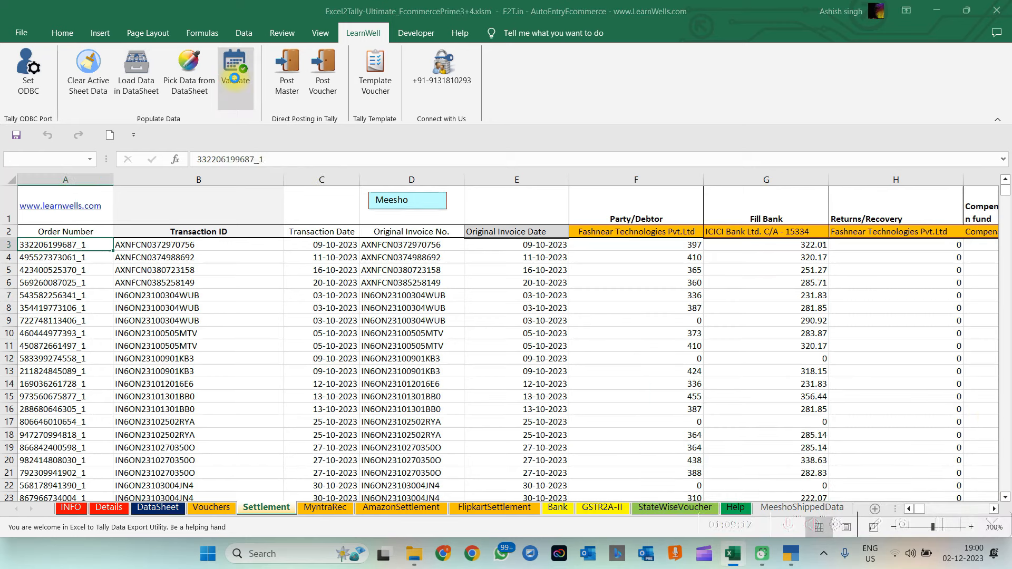
pyautogui.click(535, 323)
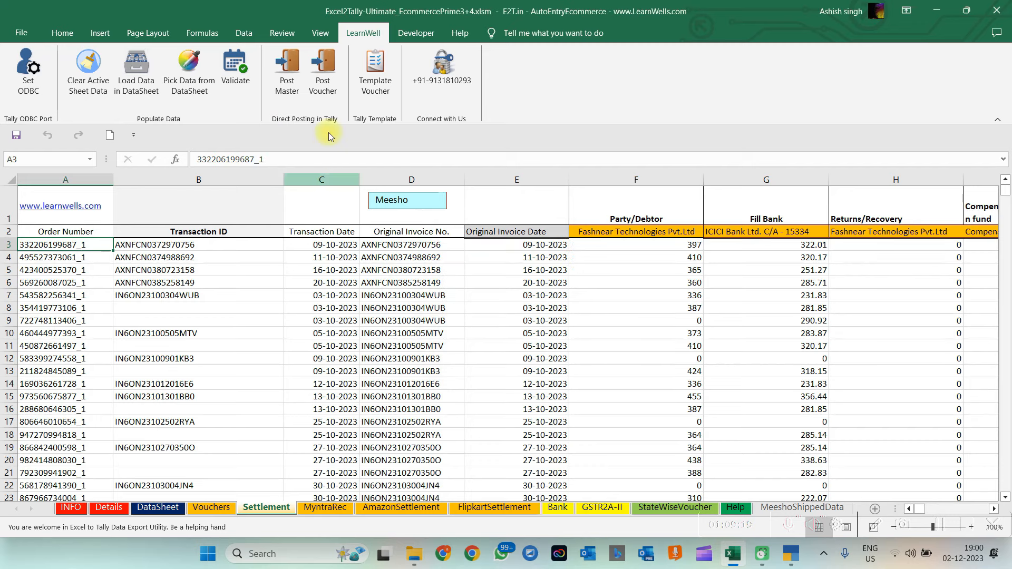
pyautogui.click(286, 69)
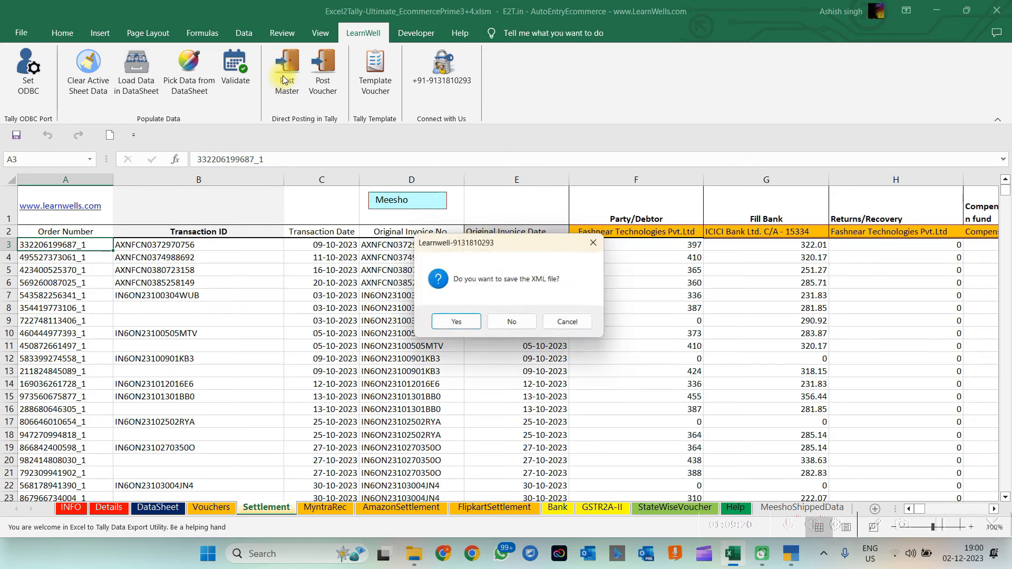
pyautogui.click(532, 327)
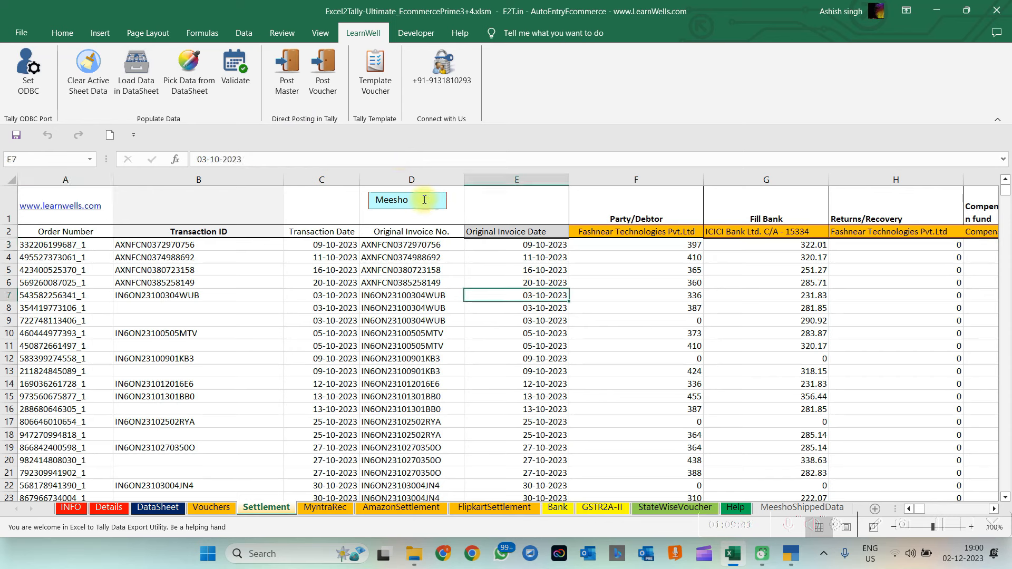
# Post the Meesho settlement receipt and IGST journal vouchers to Tally without saving the XML files.
pyautogui.click(334, 82)
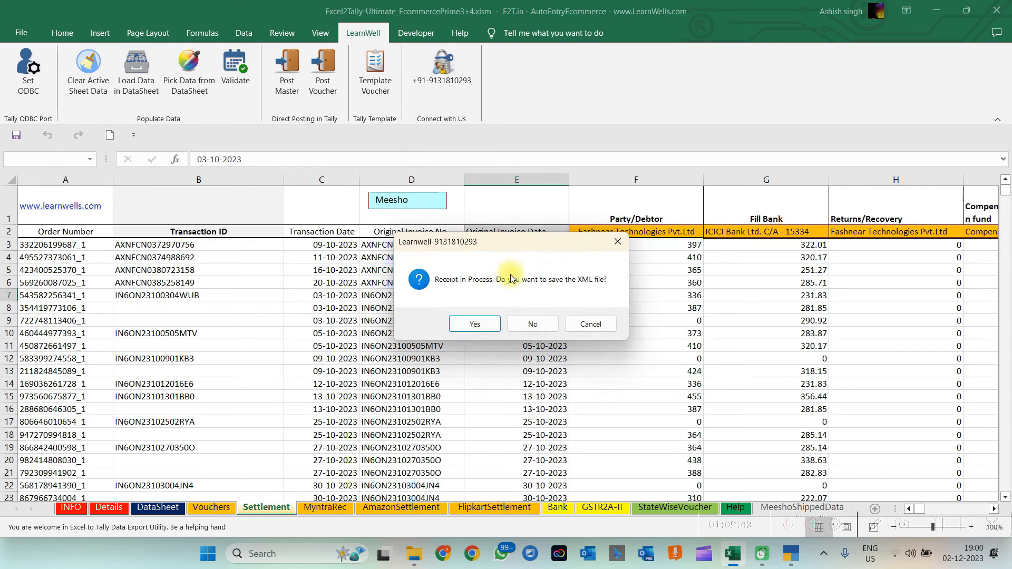
pyautogui.click(521, 323)
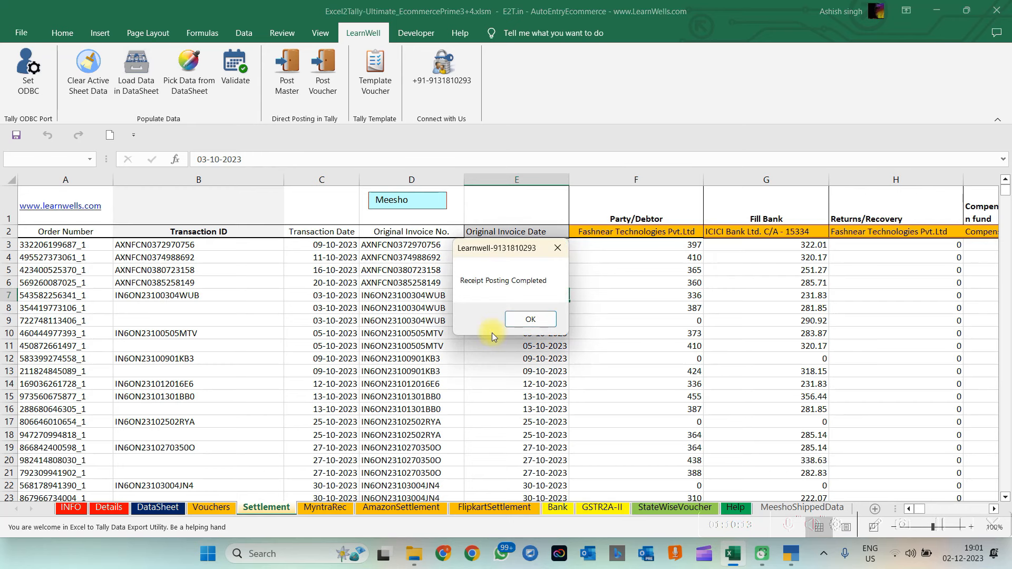
pyautogui.click(518, 323)
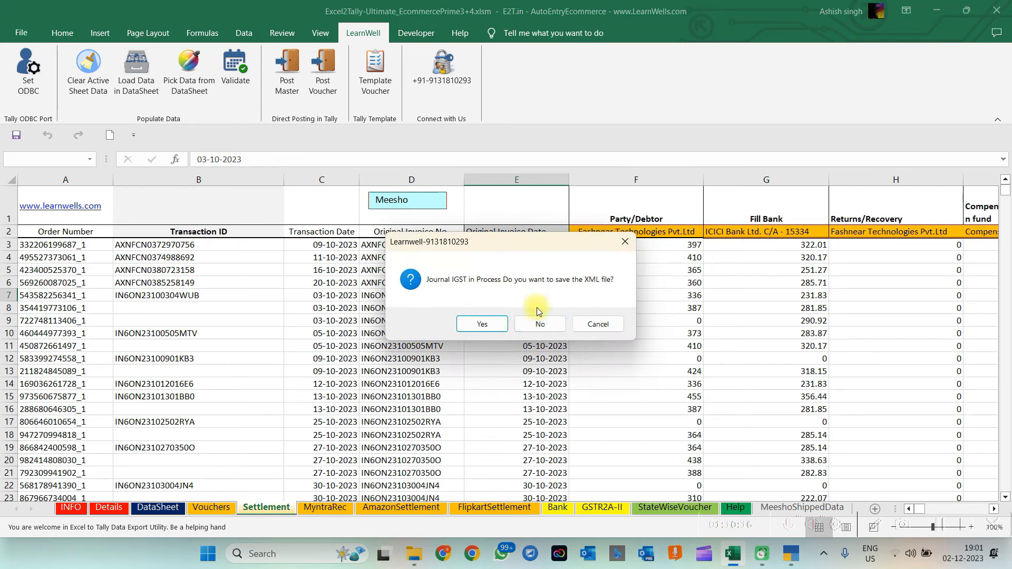
pyautogui.click(540, 325)
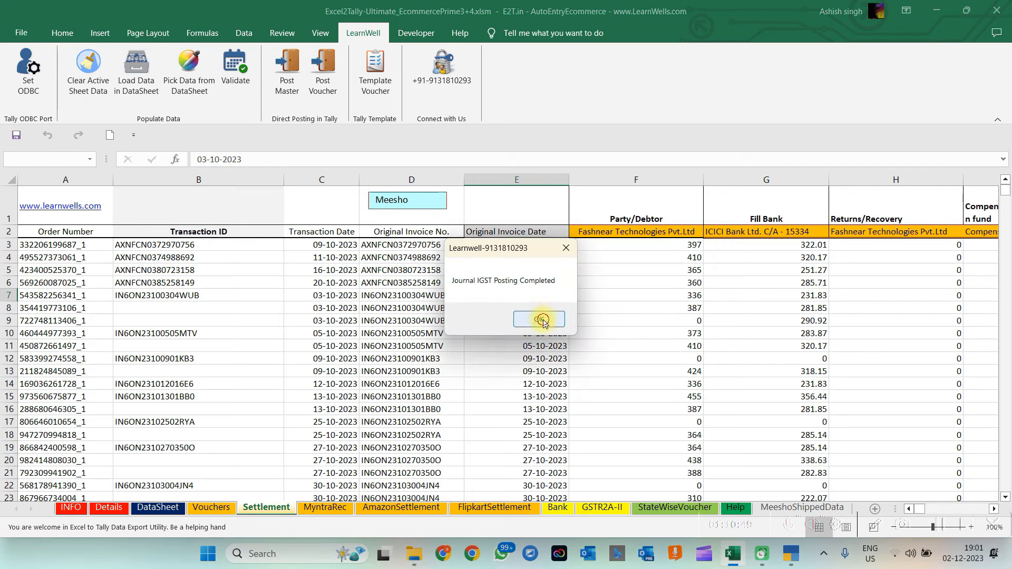
pyautogui.click(542, 320)
# Switch to TallyPrime, leave the party's ledger vouchers and open the GSTR-3B report, keeping its October 2023 period.
pyautogui.click(791, 553)
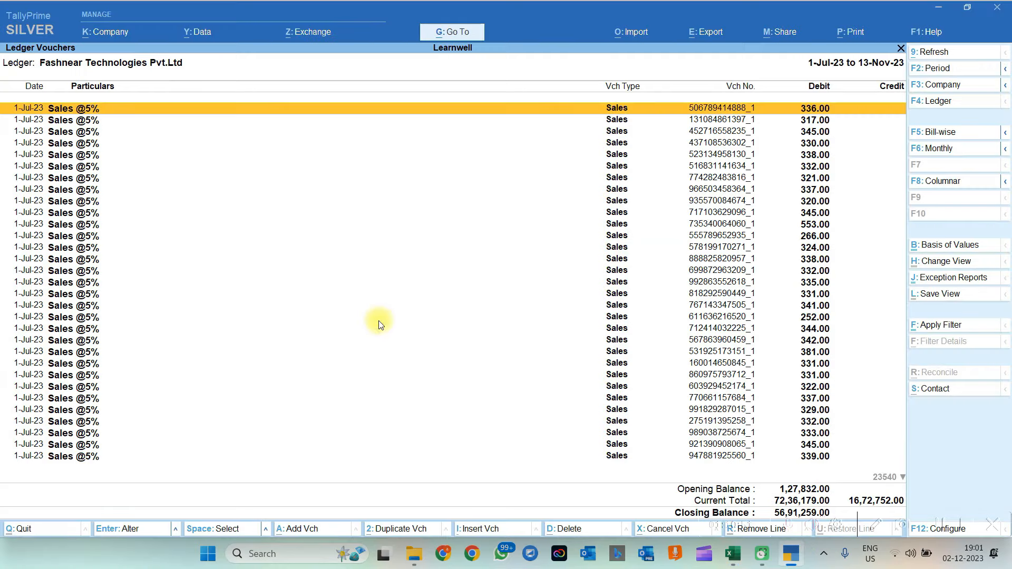
pyautogui.press('Escape')
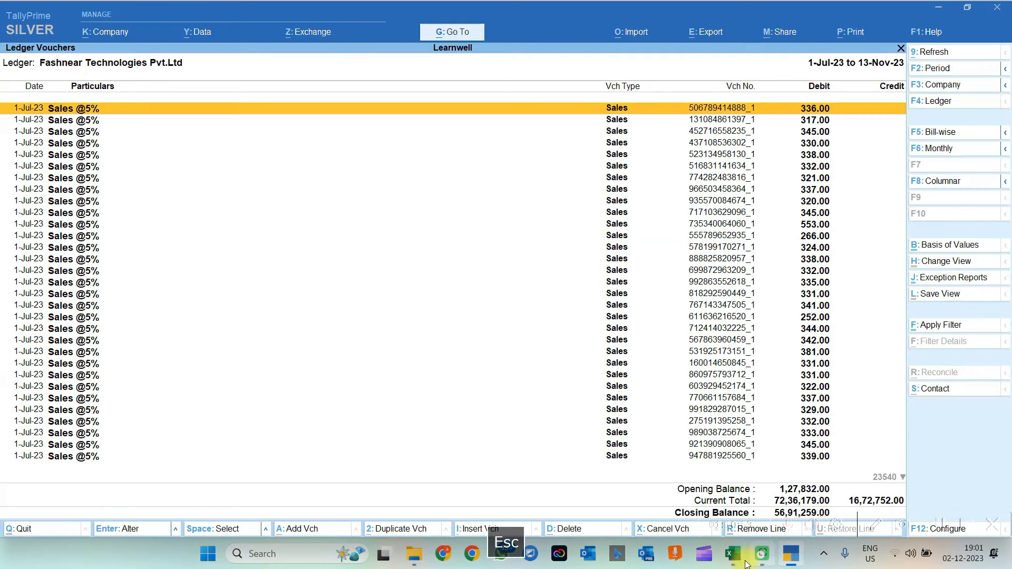
pyautogui.moveTo(732, 553)
pyautogui.click(715, 463)
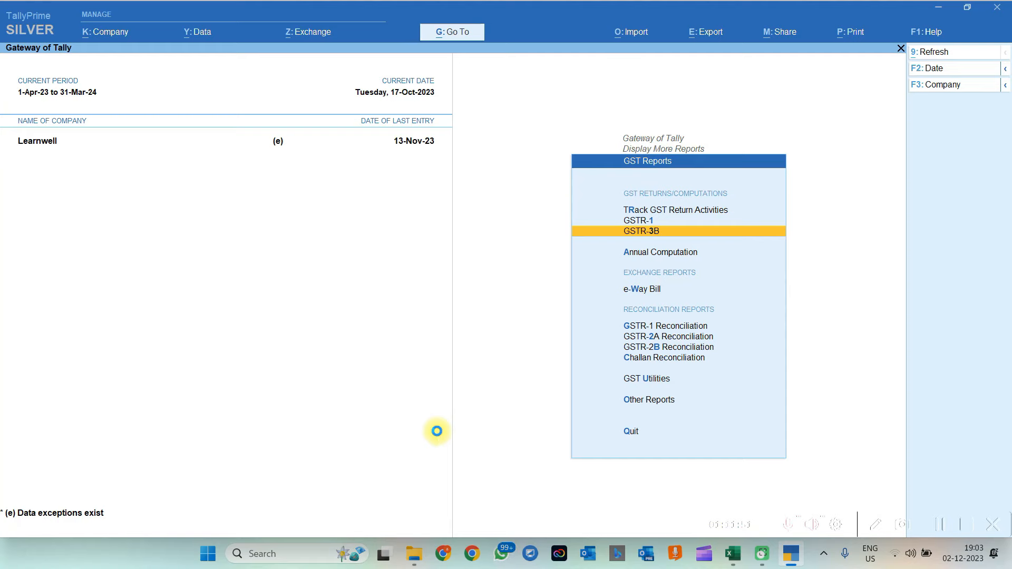
pyautogui.press('Return')
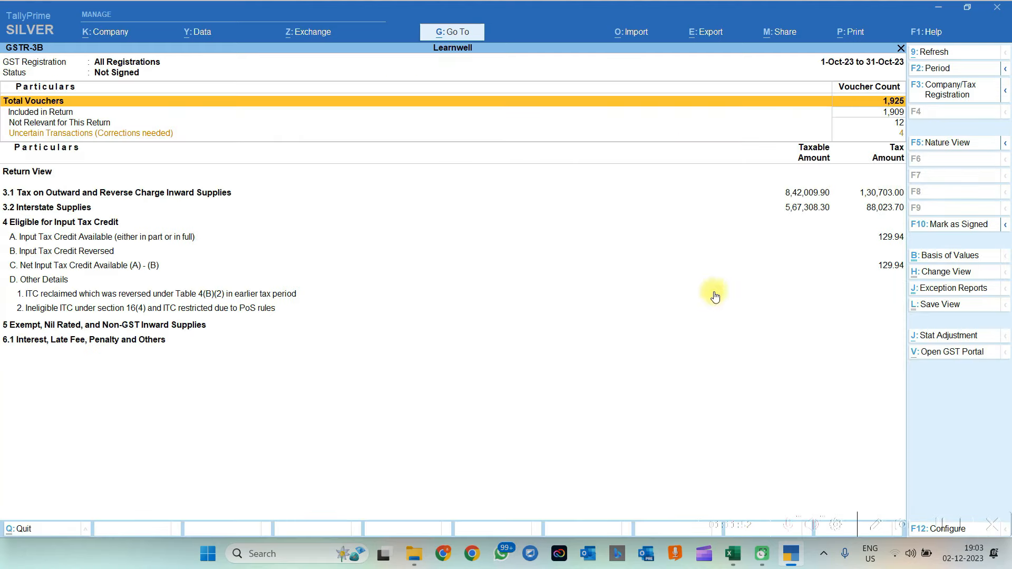
pyautogui.click(933, 69)
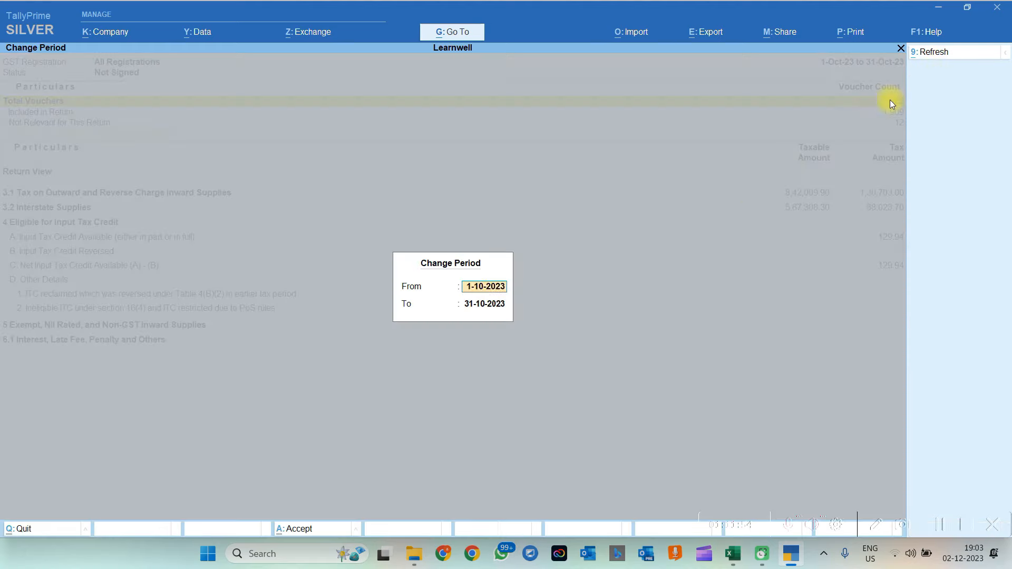
pyautogui.press('Escape')
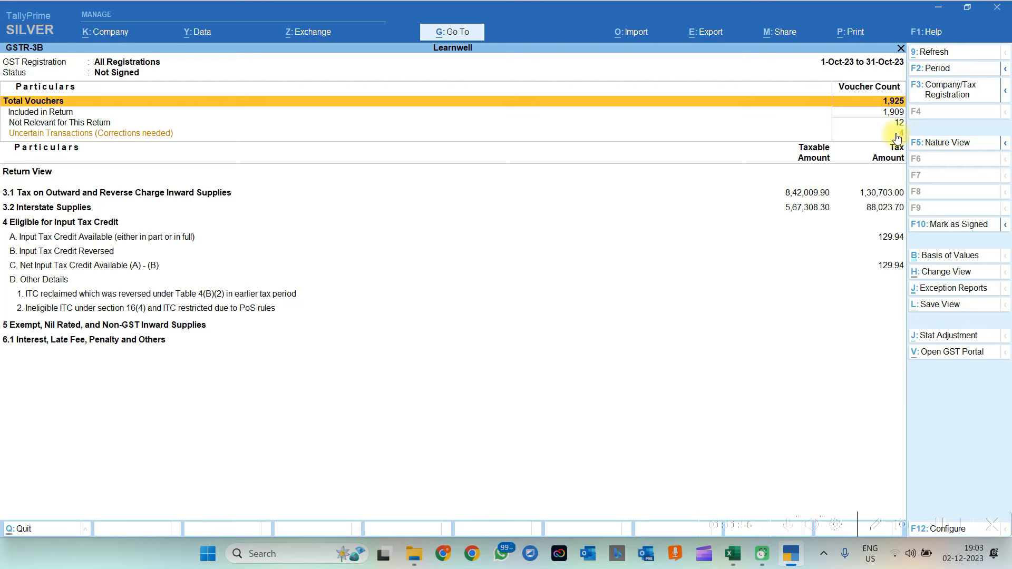
# Accept as is all uncertain GSTR-3B journal vouchers with a mismatch between expected and modified tax amounts, and return to the report.
pyautogui.click(898, 136)
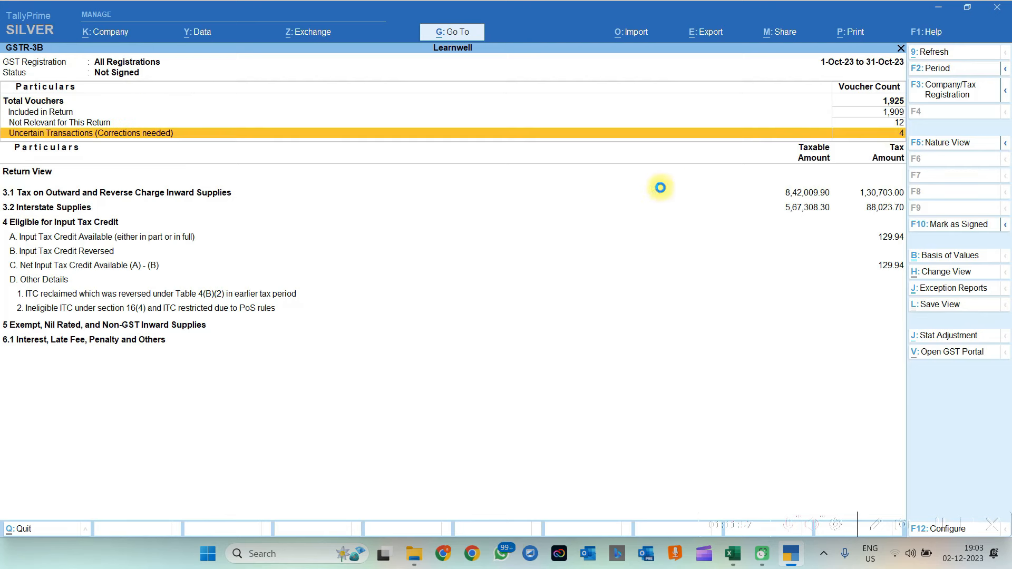
pyautogui.press('Return')
pyautogui.click(283, 181)
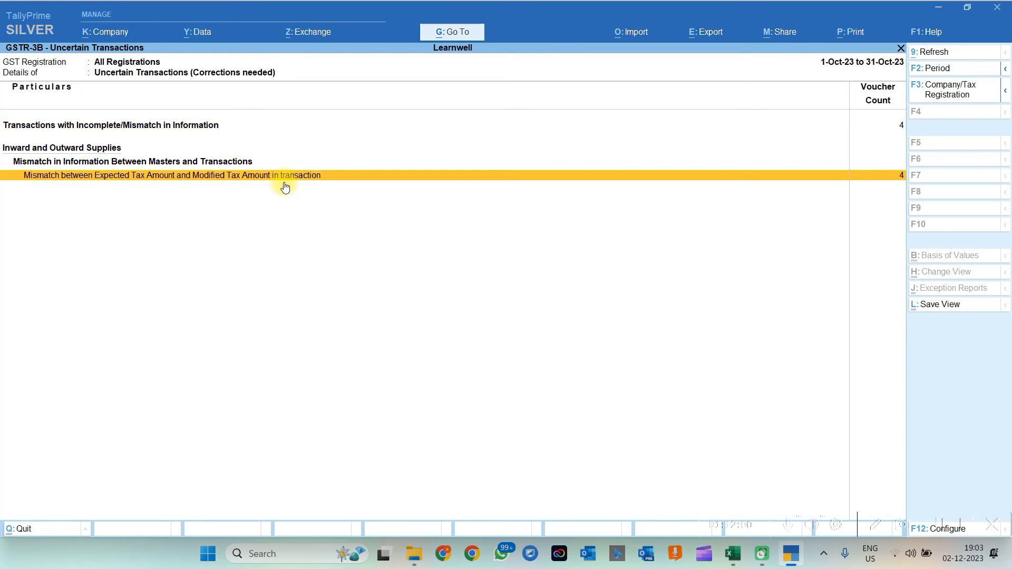
pyautogui.press('Return')
pyautogui.hotkey('ctrl', 'space')
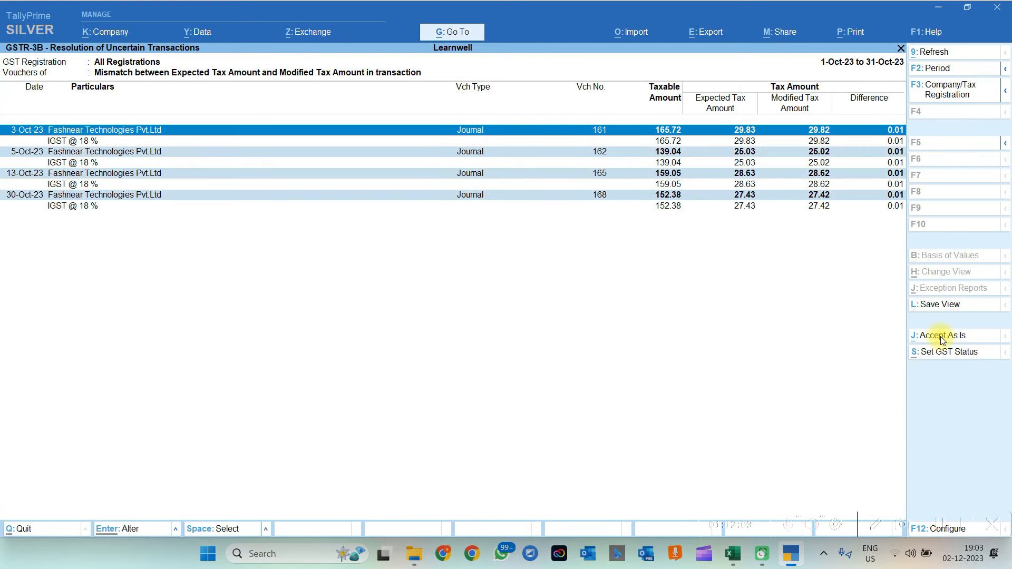
pyautogui.click(942, 338)
pyautogui.press('y')
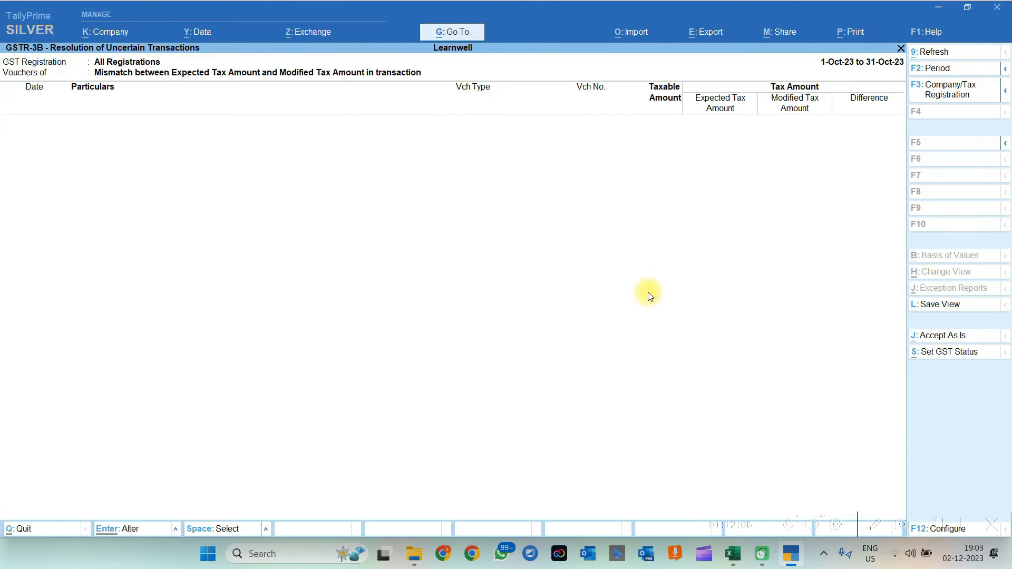
pyautogui.press('Escape')
pyautogui.press('Escape')
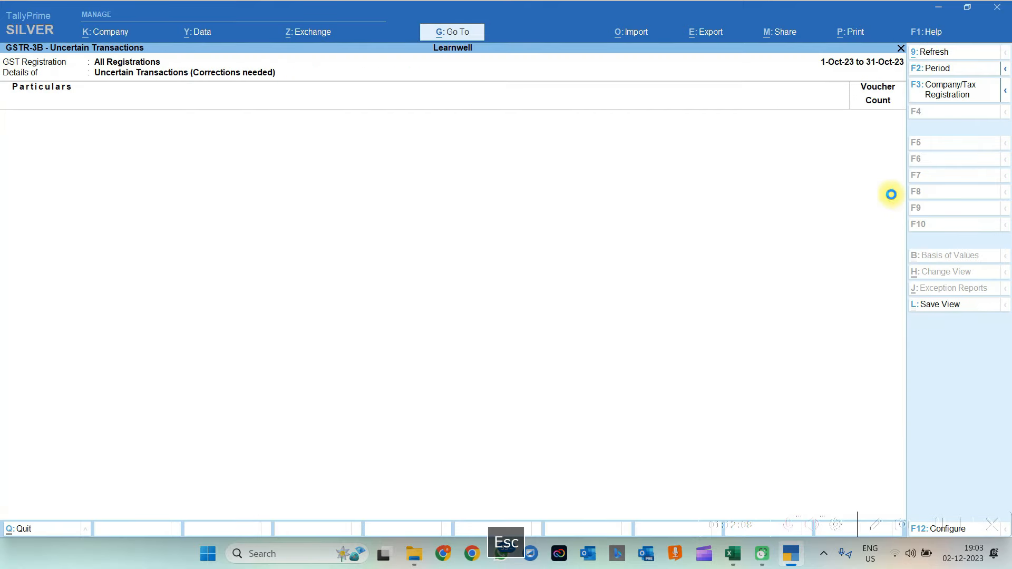
# Drill into the available input tax credit down to the All other Input Tax Credit vouchers and inspect the 3-Oct-23 journal entry.
pyautogui.click(890, 237)
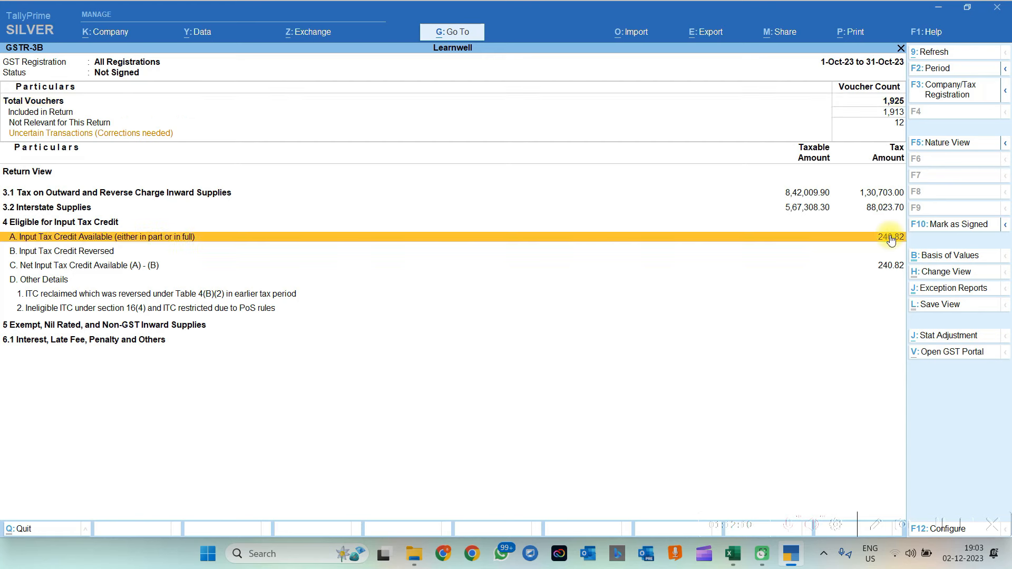
pyautogui.click(890, 236)
pyautogui.click(886, 177)
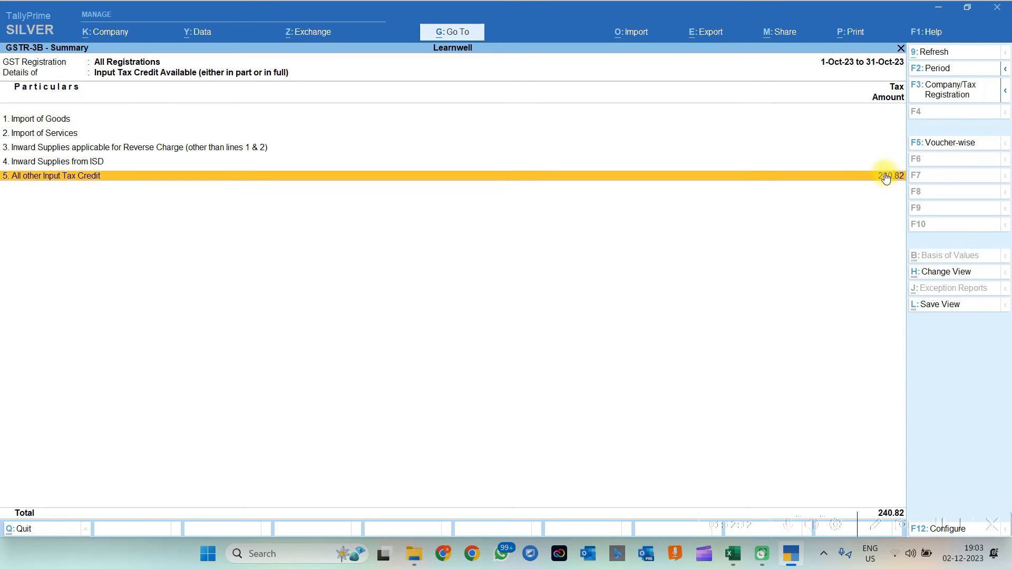
pyautogui.click(885, 177)
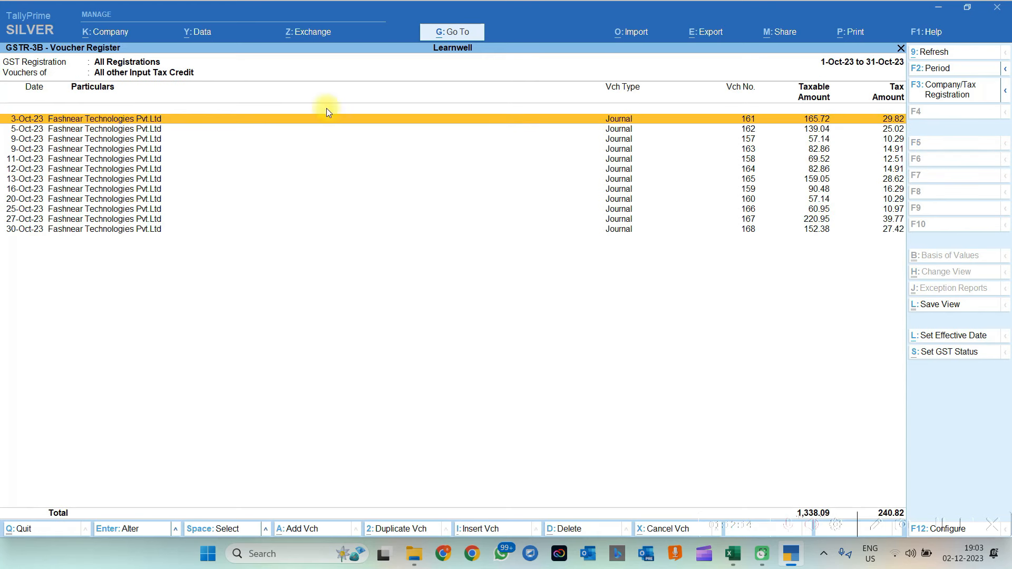
pyautogui.press('Return')
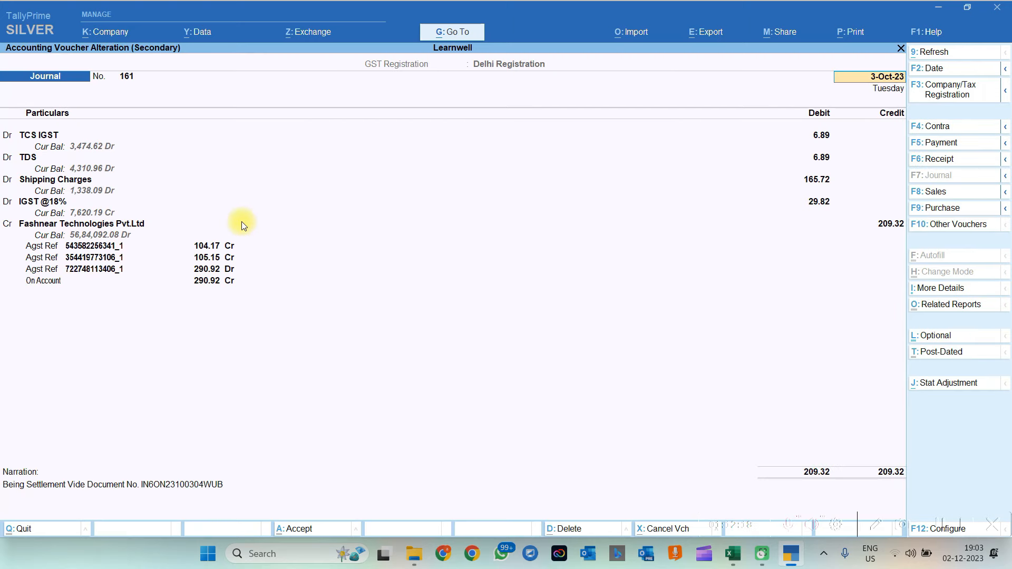
pyautogui.press('Escape')
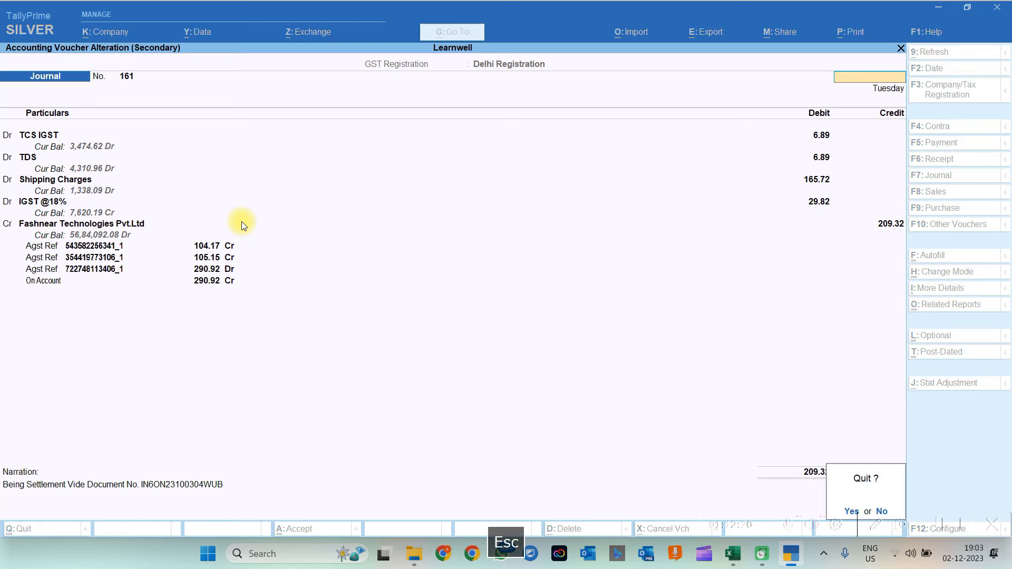
pyautogui.press('Return')
# Inspect journal voucher 157 of 9-Oct-23 in the input tax credit register and return to the list without changes.
pyautogui.press('Down')
pyautogui.press('Down')
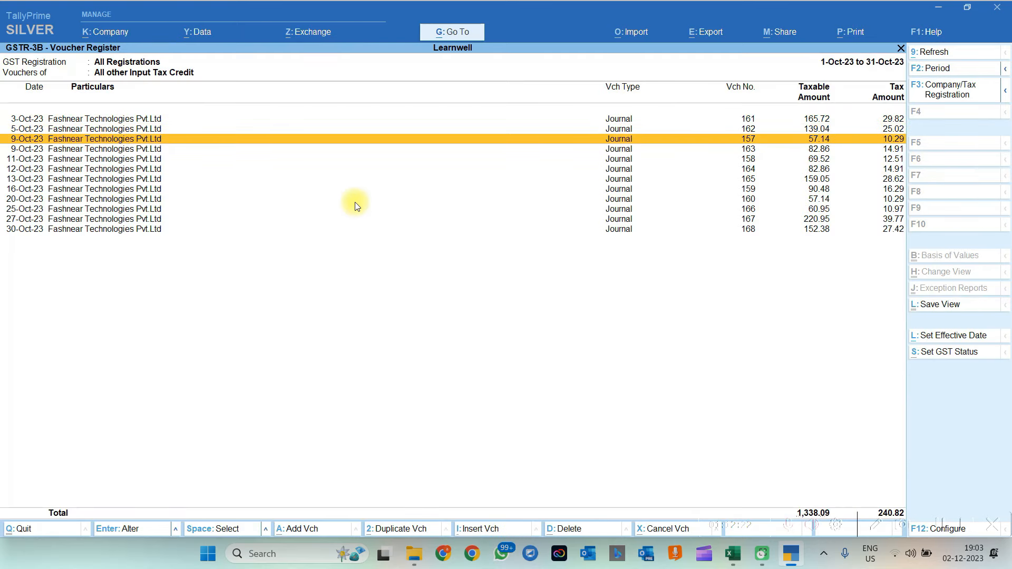
pyautogui.press('Return')
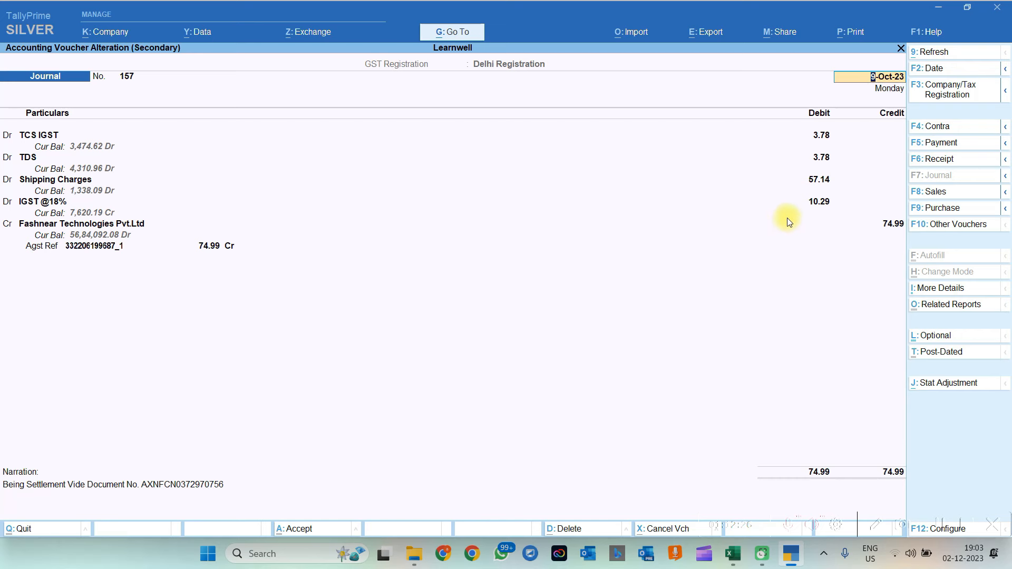
pyautogui.press('Escape')
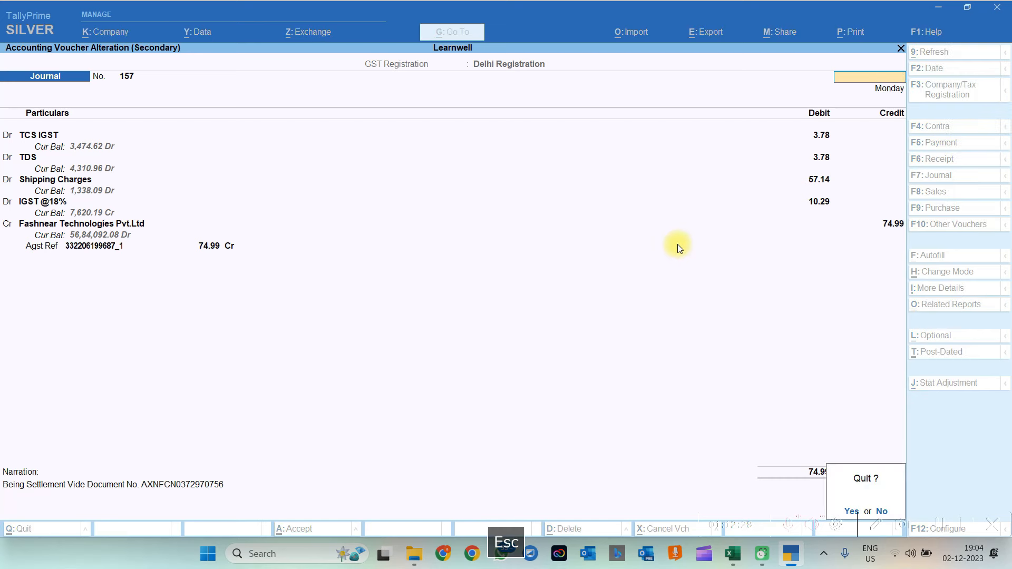
pyautogui.press('Escape')
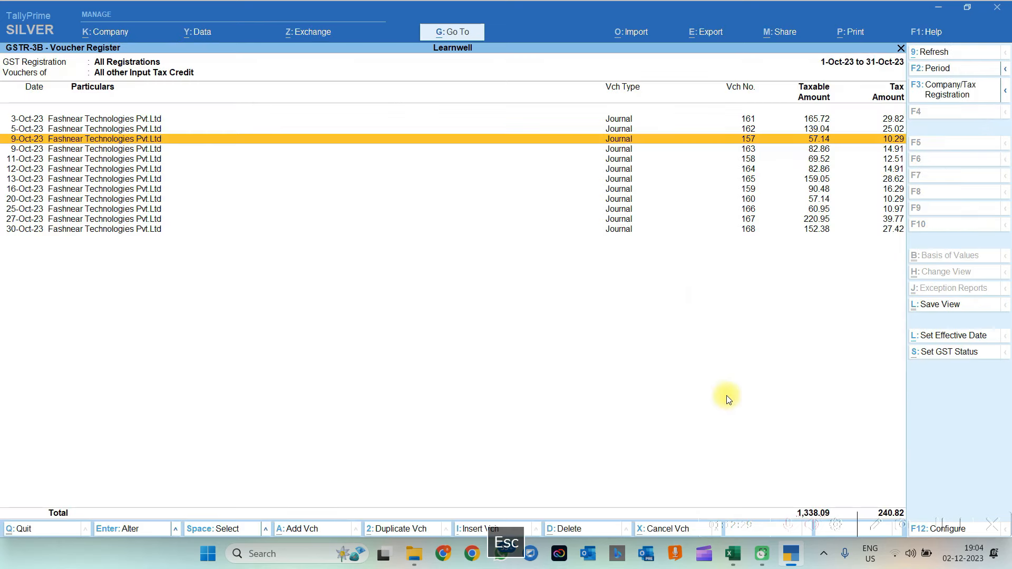
# Switch to File Explorer, open the Myntra folder inside Entry and look into its Order Flow subfolder.
pyautogui.click(733, 554)
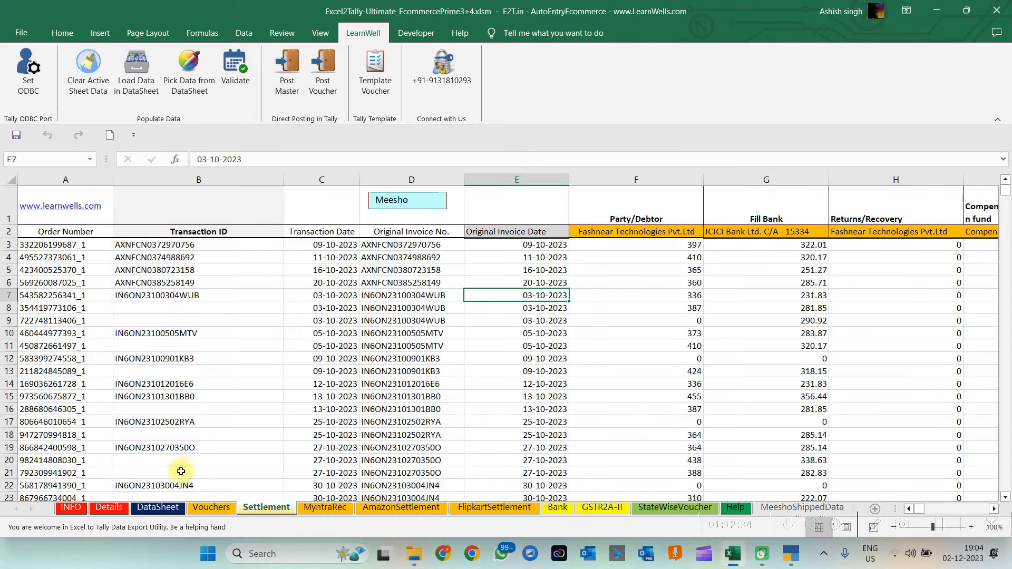
pyautogui.moveTo(414, 554)
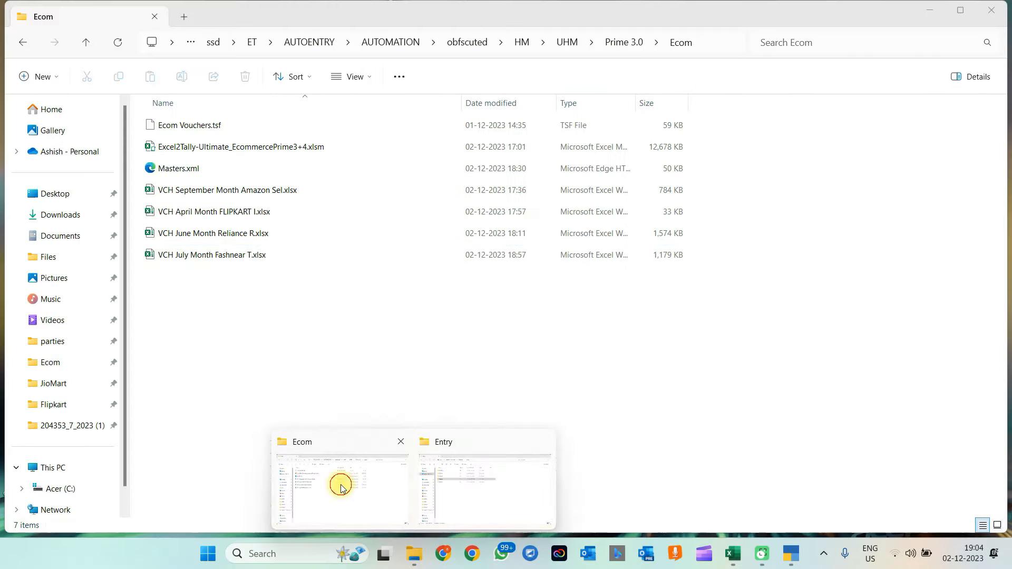
pyautogui.click(339, 481)
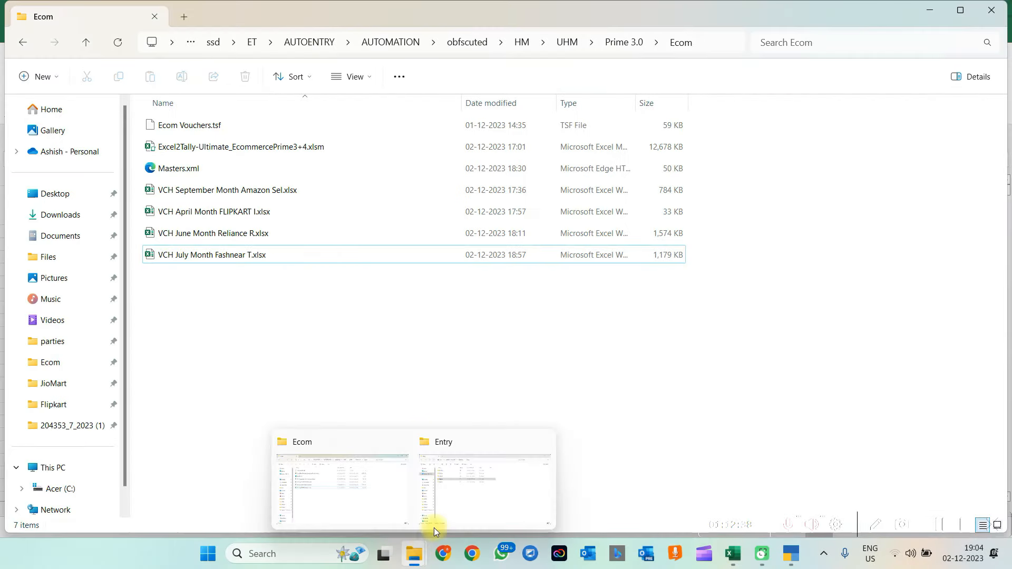
pyautogui.click(452, 492)
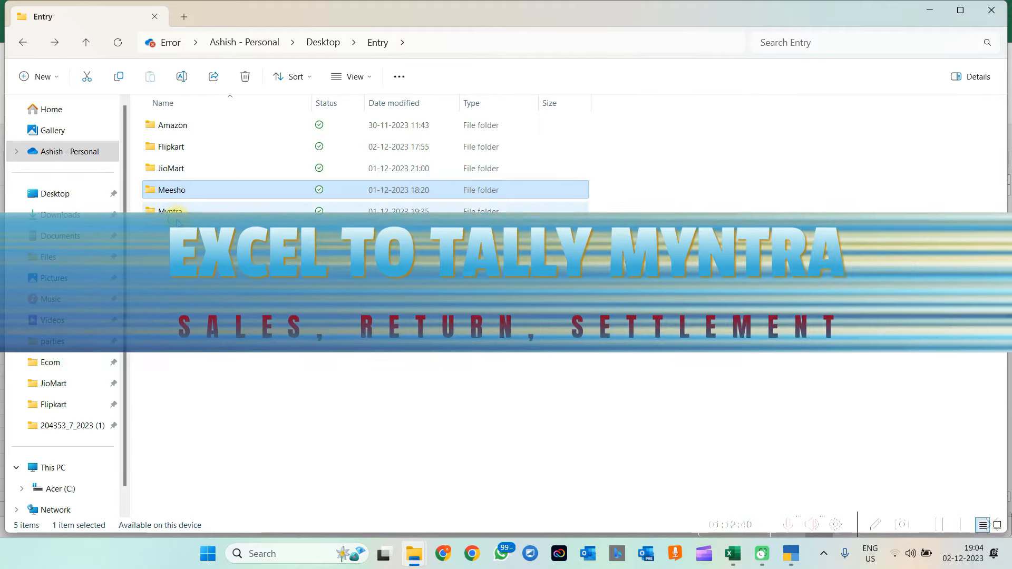
pyautogui.doubleClick(176, 211)
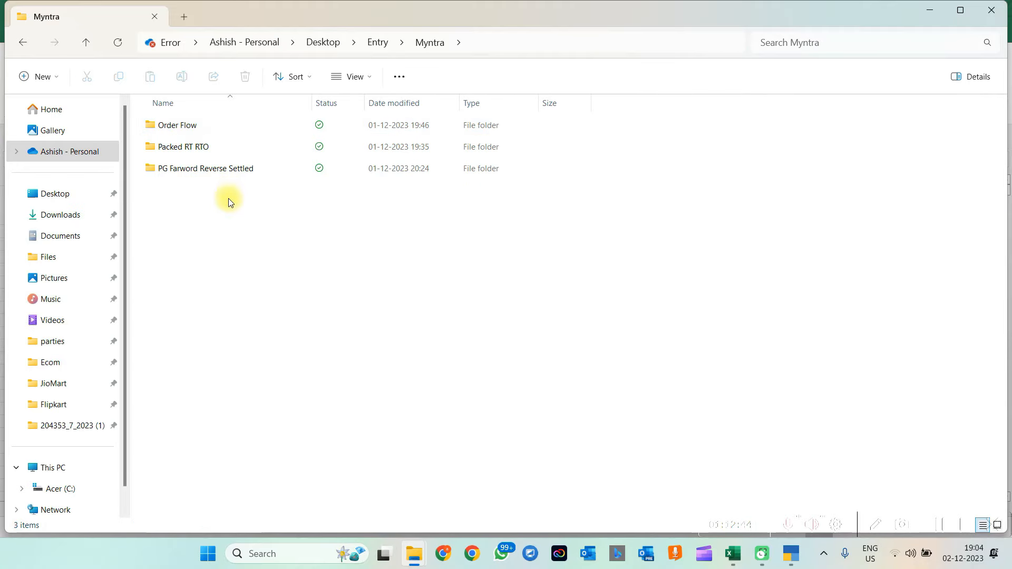
pyautogui.doubleClick(194, 128)
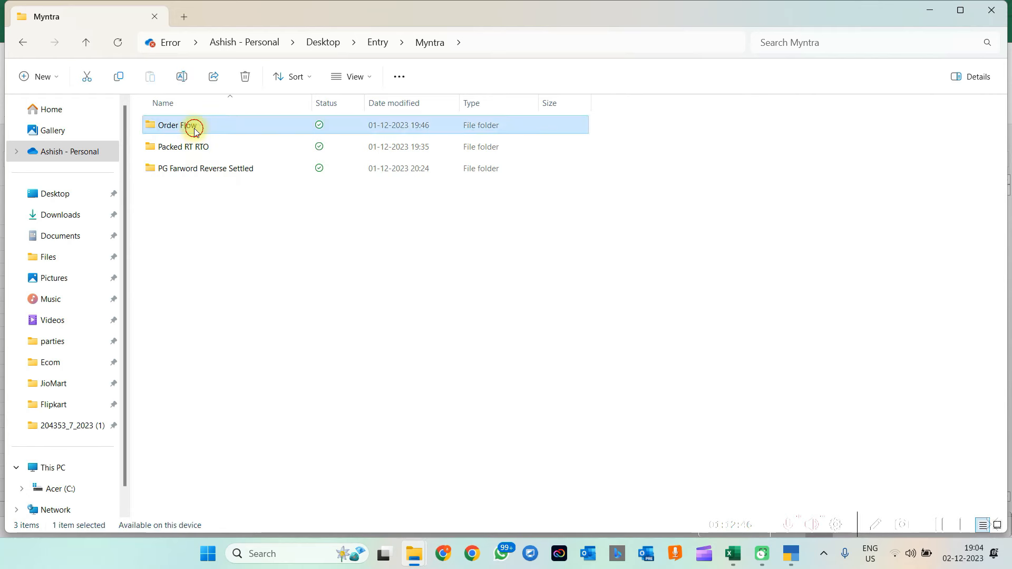
pyautogui.click(23, 43)
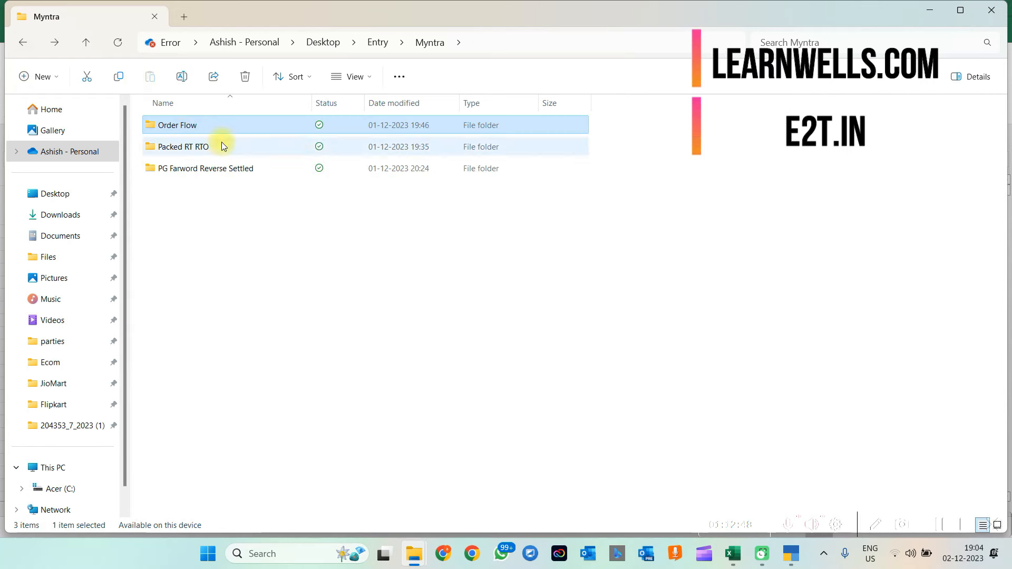
# Open the Packed RT RTO folder and review the GSTR report Packed, RT and RTO CSV files.
pyautogui.doubleClick(187, 146)
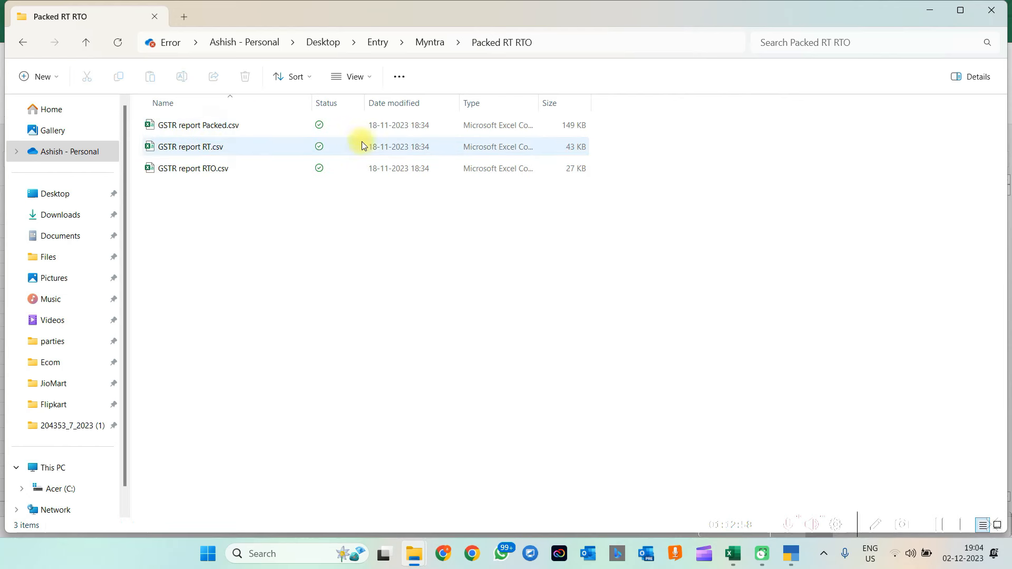
pyautogui.moveTo(652, 123); pyautogui.dragTo(269, 295)
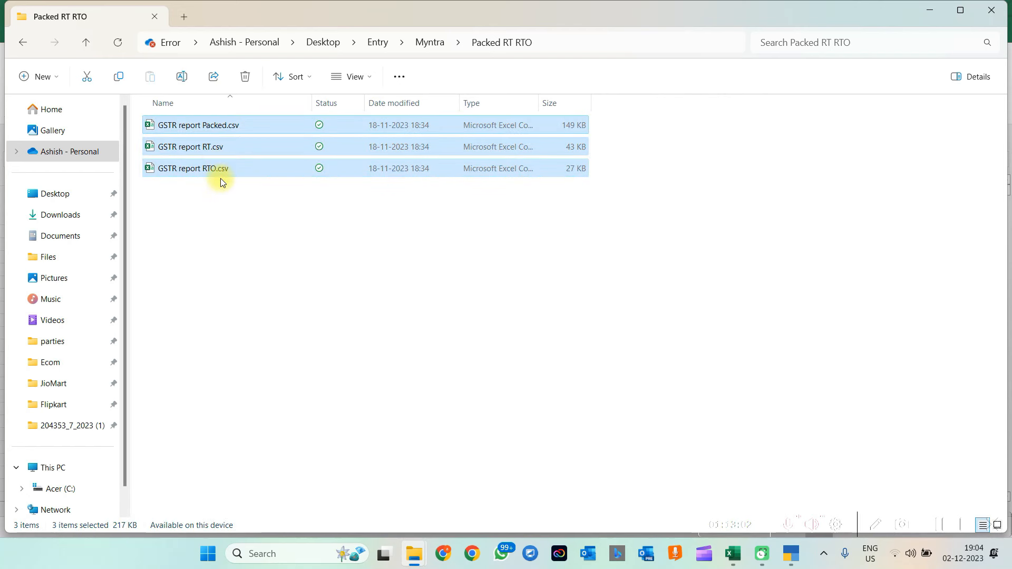
pyautogui.moveTo(236, 211); pyautogui.dragTo(210, 125)
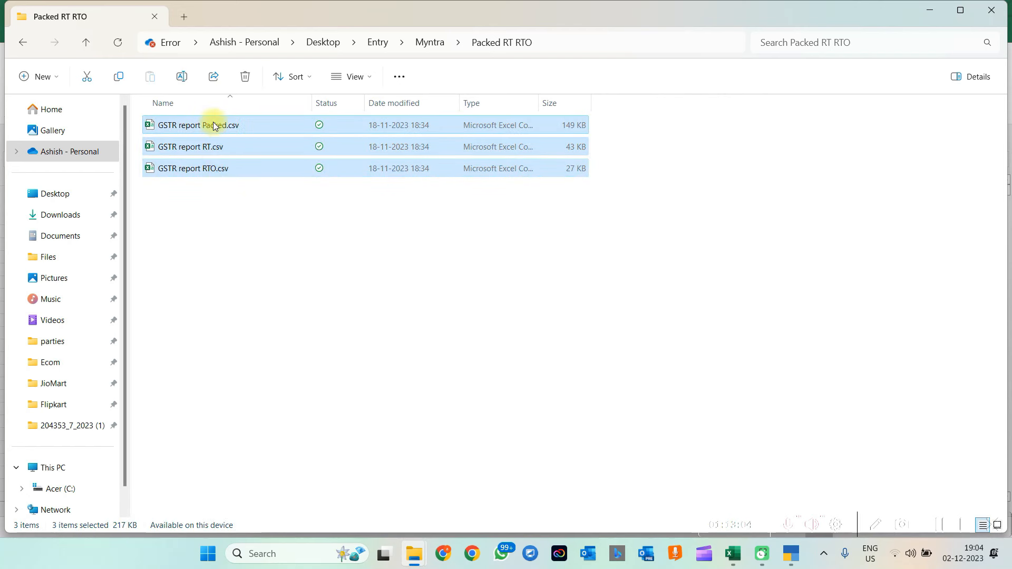
pyautogui.click(260, 213)
pyautogui.click(219, 133)
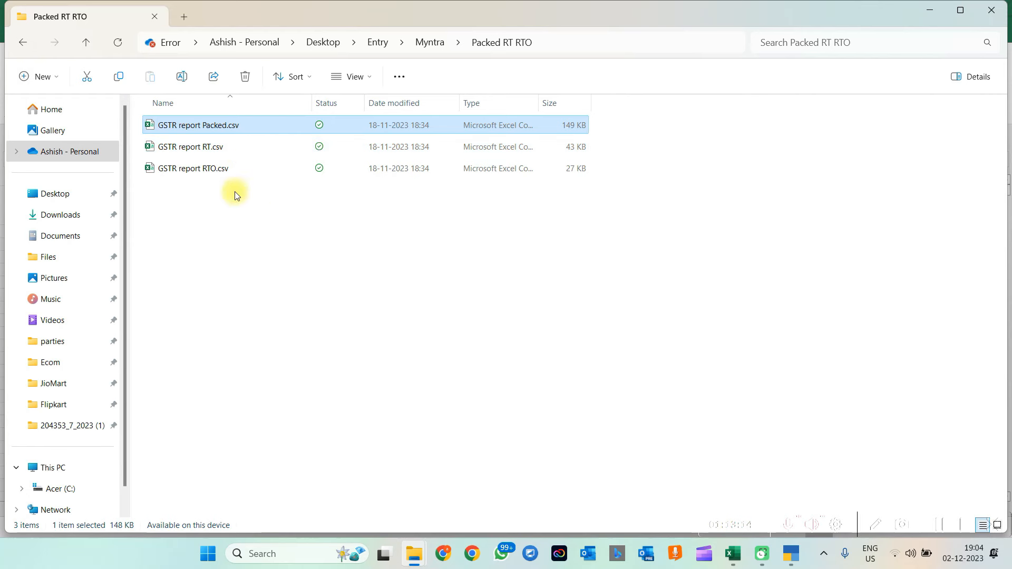
# Open Myntra's PG Farword Reverse Settled folder and review its settlement report files.
pyautogui.click(16, 46)
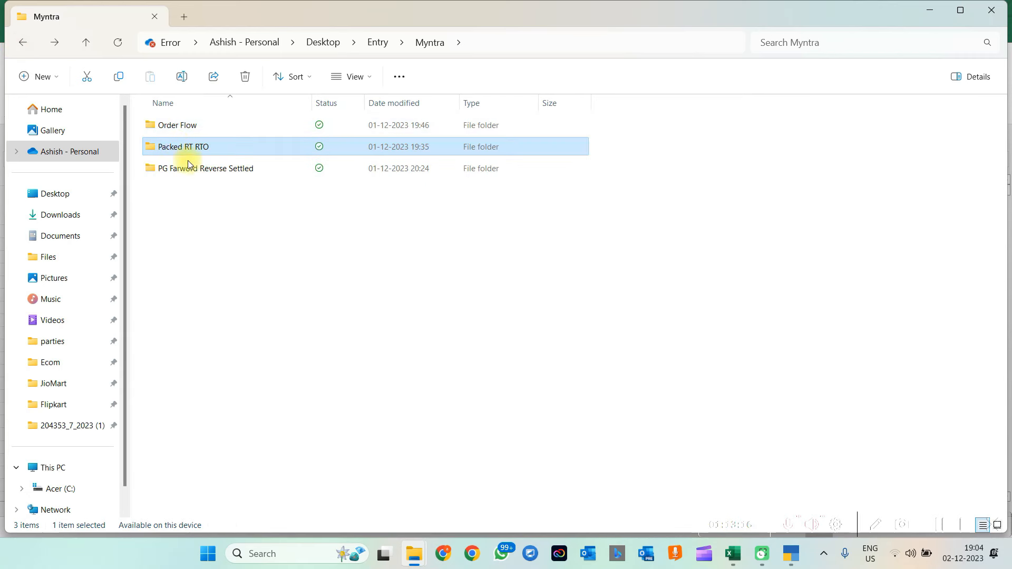
pyautogui.doubleClick(189, 169)
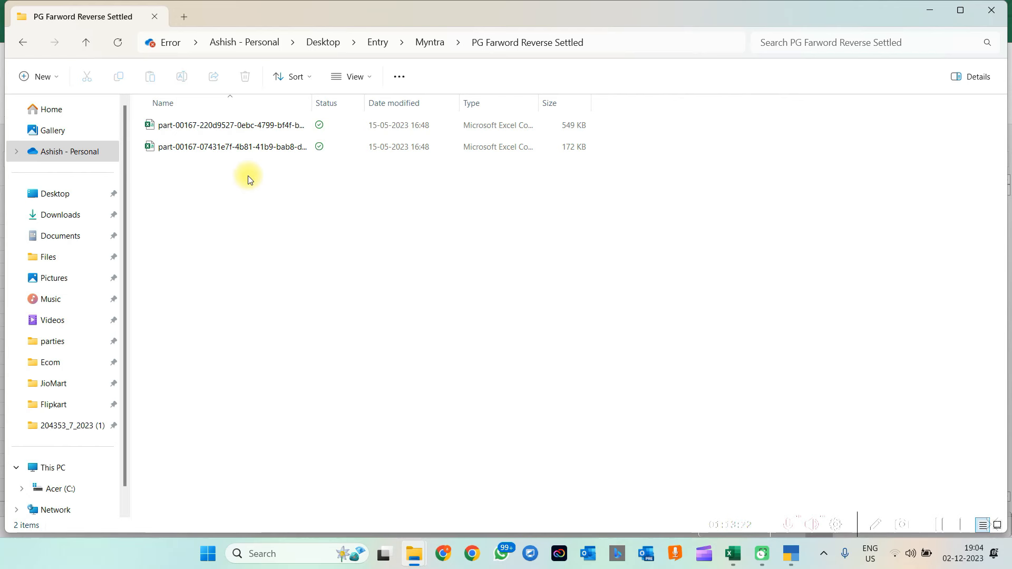
pyautogui.click(419, 149)
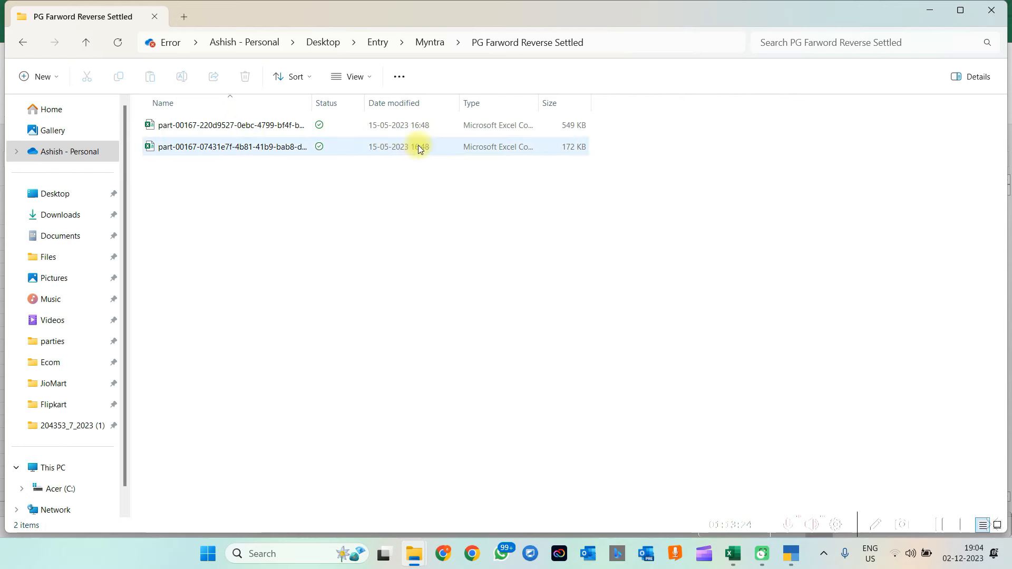
pyautogui.moveTo(643, 122); pyautogui.dragTo(425, 204)
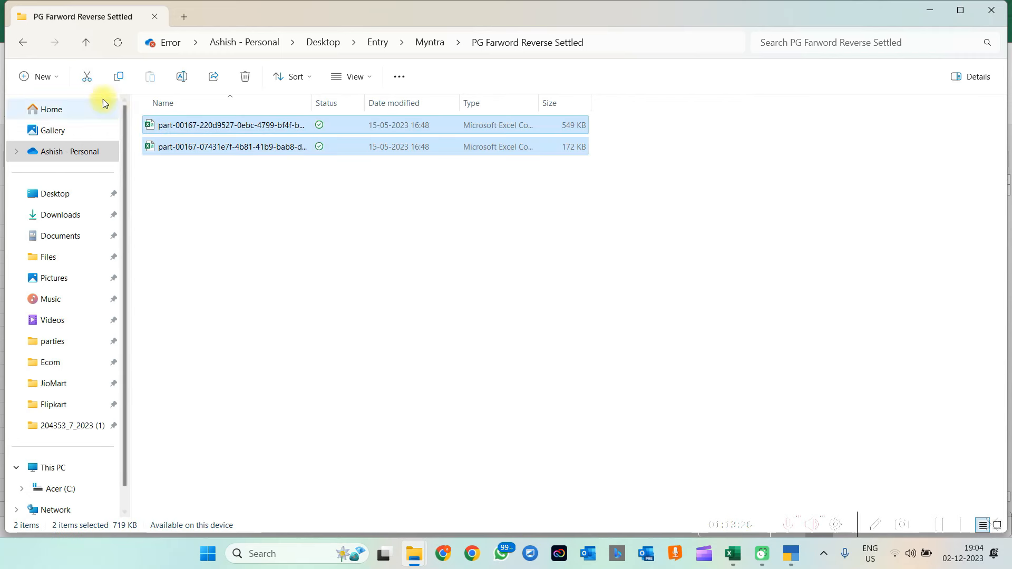
# Review the April Order Flow.csv file in Myntra's Order Flow folder and the reports in the PG Farword Reverse Settled folder.
pyautogui.click(21, 44)
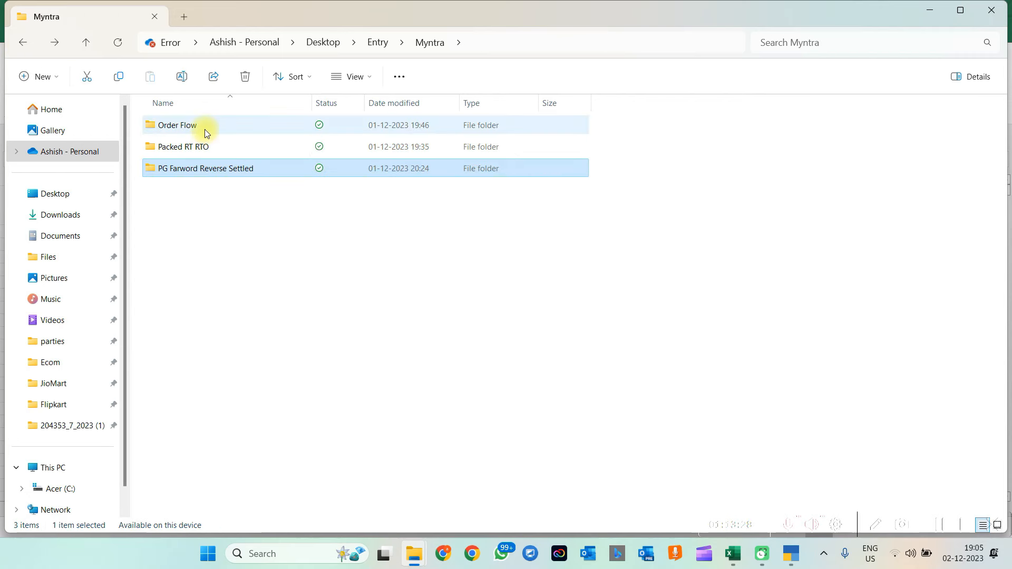
pyautogui.click(205, 130)
pyautogui.doubleClick(210, 129)
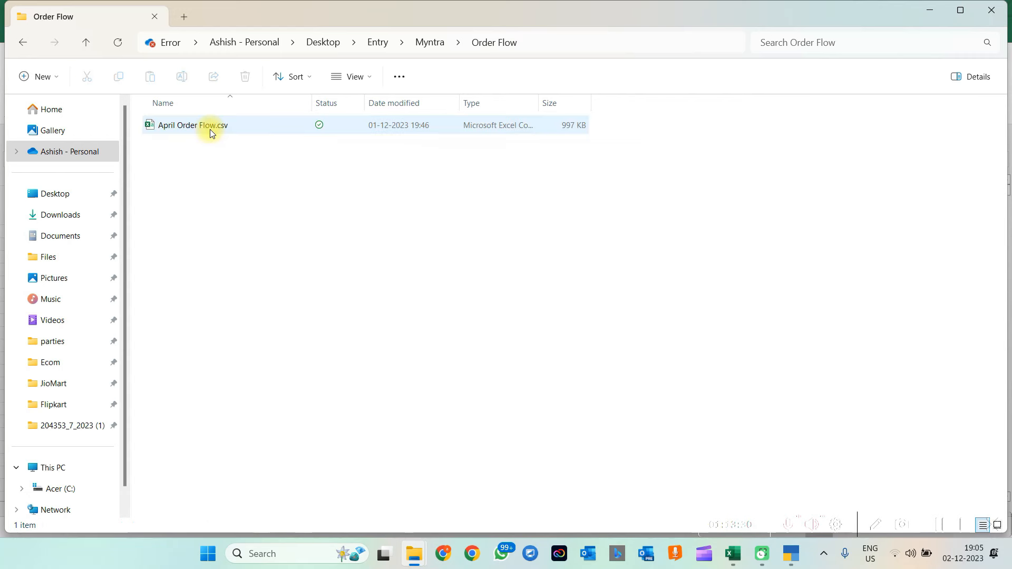
pyautogui.click(207, 129)
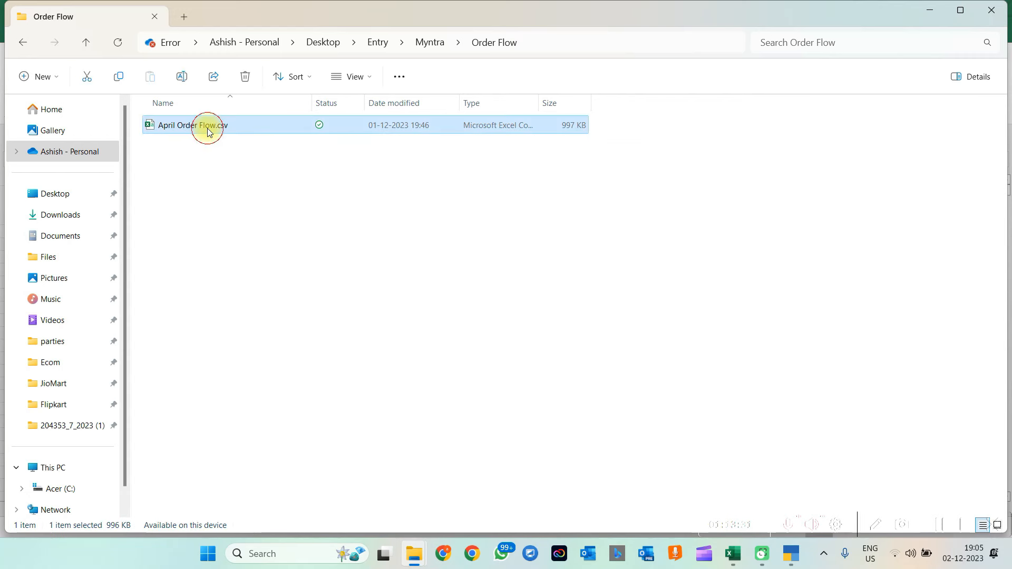
pyautogui.click(21, 44)
pyautogui.doubleClick(215, 167)
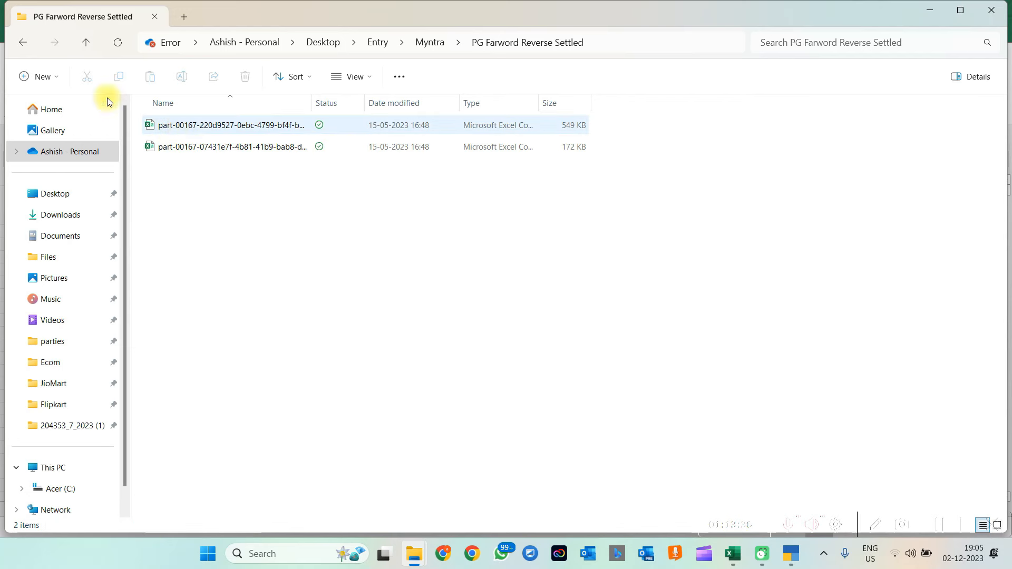
pyautogui.click(24, 44)
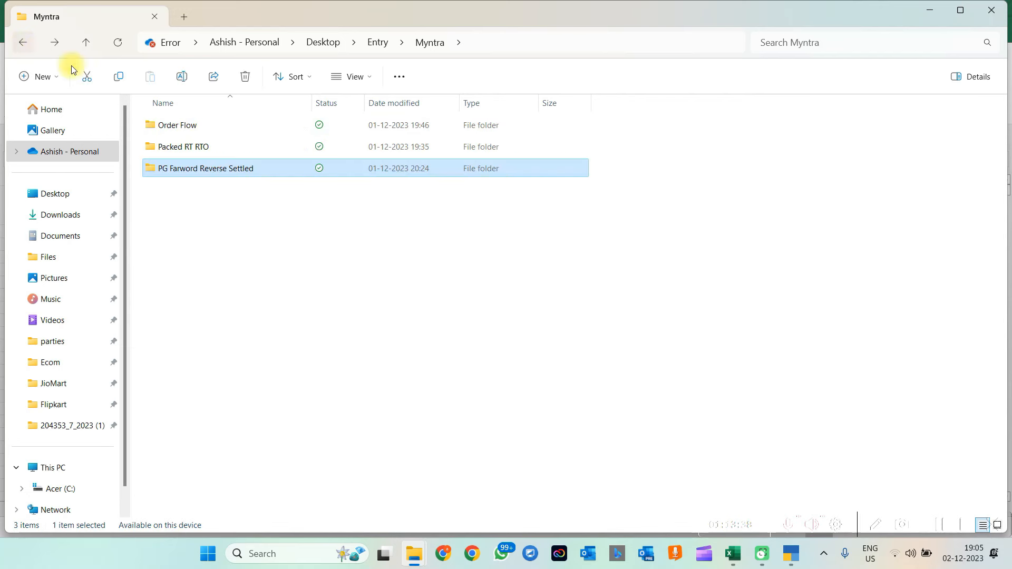
# Open GSTR report Packed.csv from the Packed RT RTO folder and look over its order data.
pyautogui.click(167, 148)
pyautogui.doubleClick(166, 148)
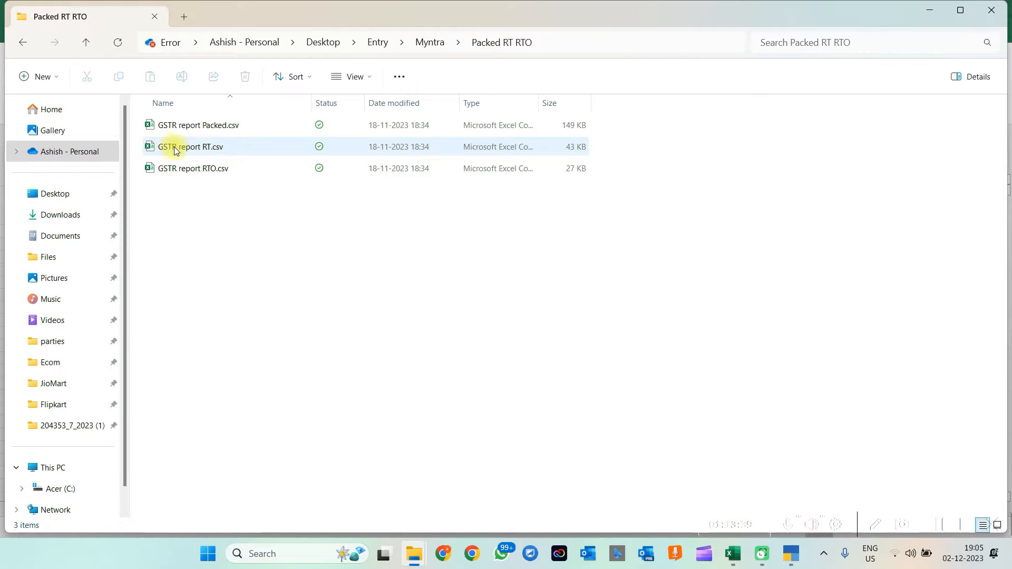
pyautogui.click(197, 132)
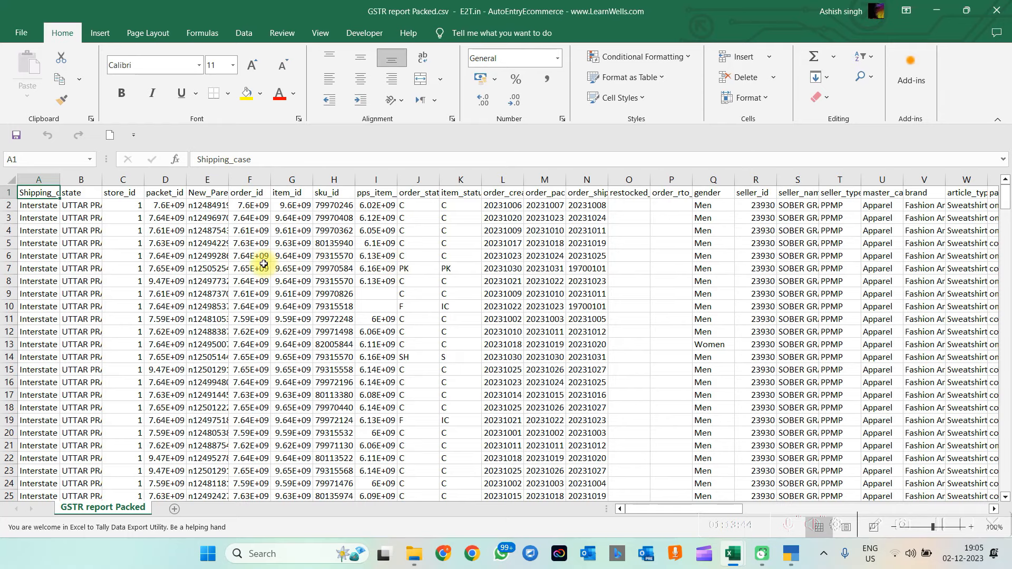
pyautogui.click(232, 244)
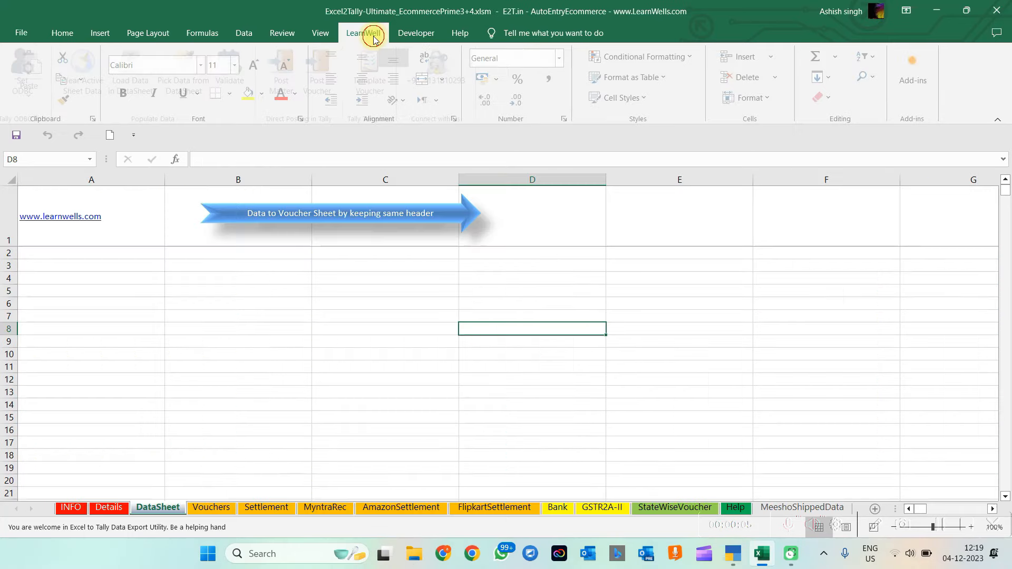
# Load April Order Flow.csv from Myntra's Order Flow folder into the Excel2Tally DataSheet, discarding the clipboard contents.
pyautogui.click(362, 30)
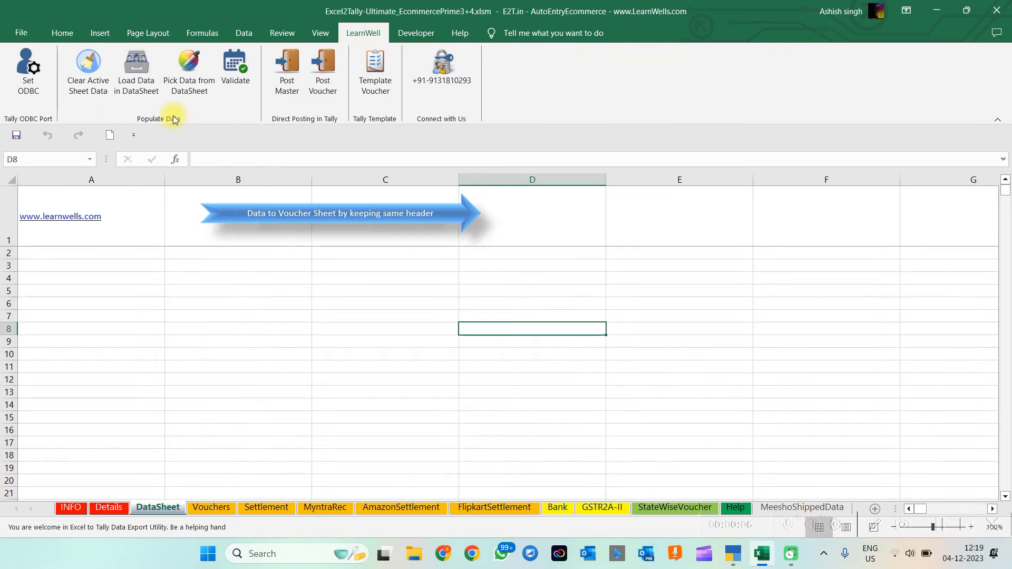
pyautogui.click(135, 89)
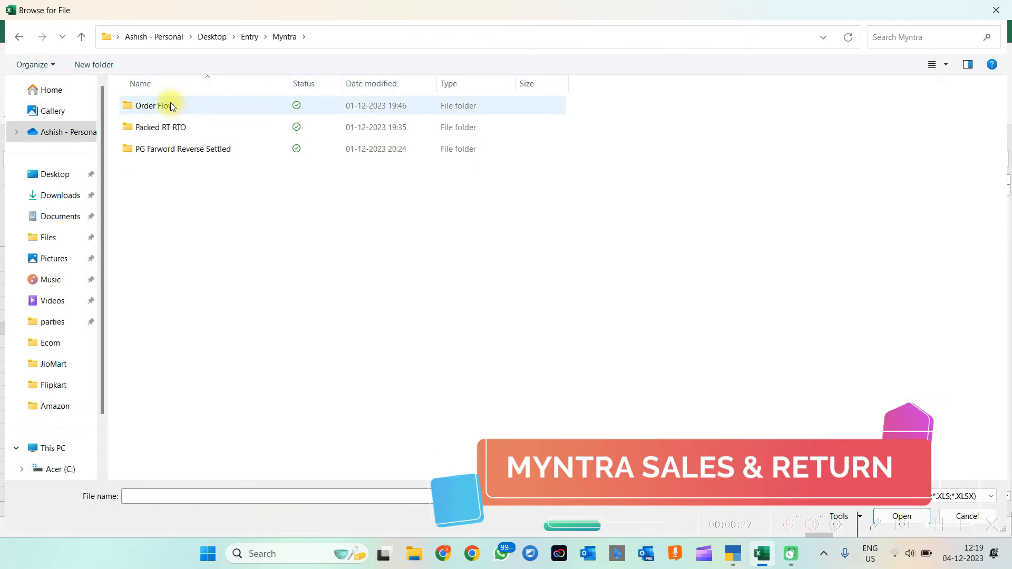
pyautogui.doubleClick(170, 106)
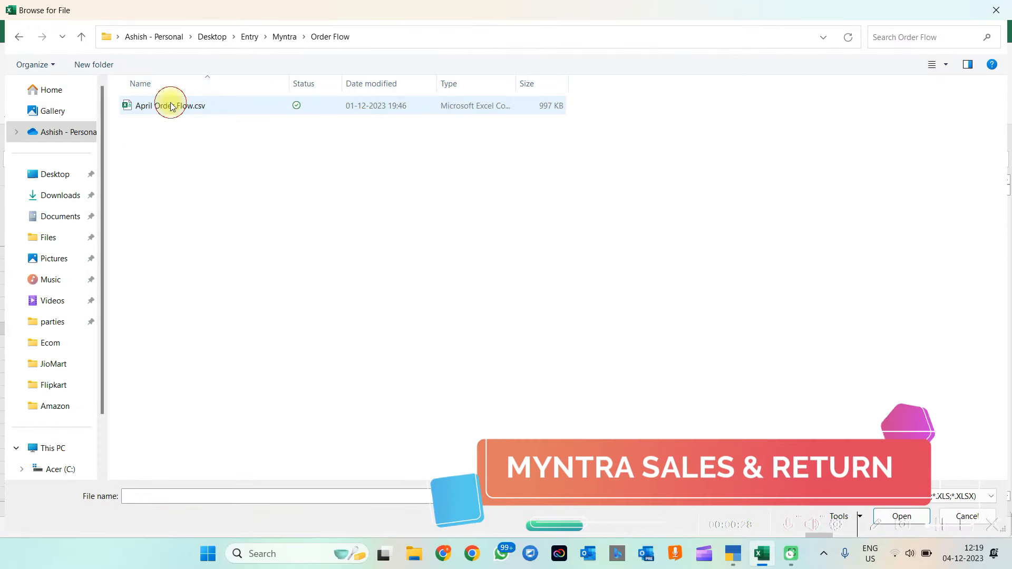
pyautogui.doubleClick(203, 105)
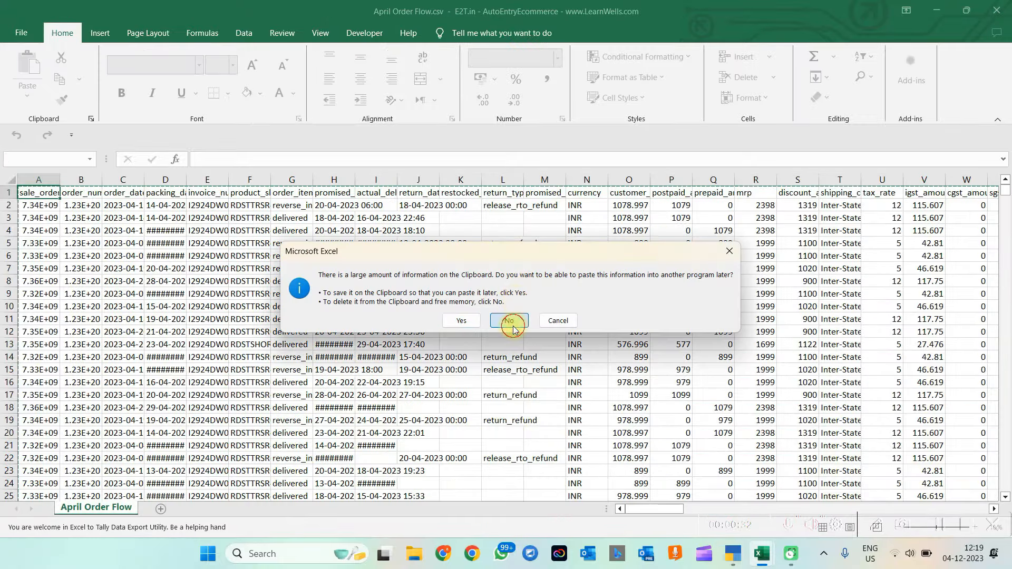
pyautogui.click(513, 326)
# Populate the Vouchers sheet with the Myntra order flow data from the DataSheet and check the filled rows.
pyautogui.click(212, 508)
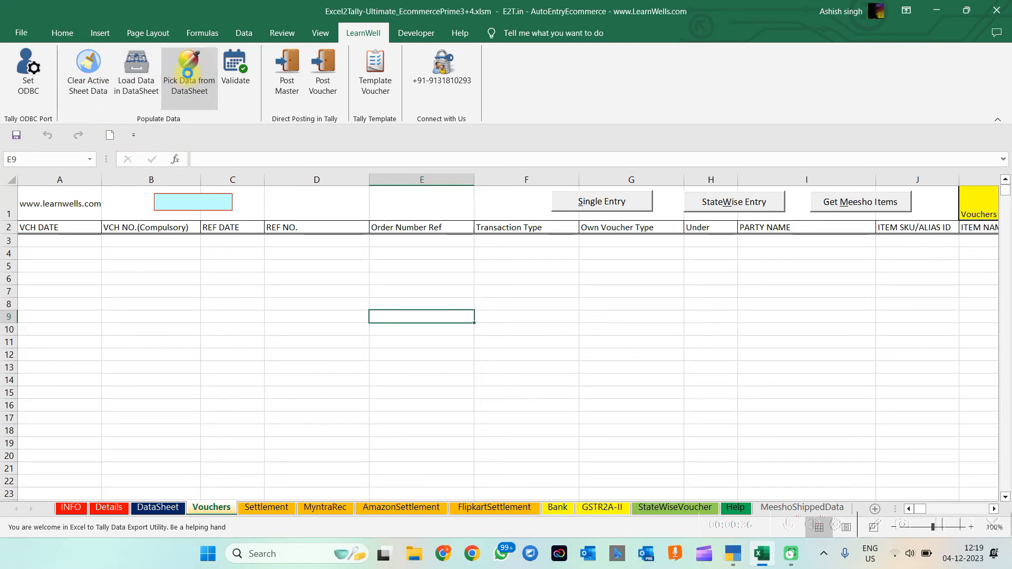
pyautogui.click(188, 74)
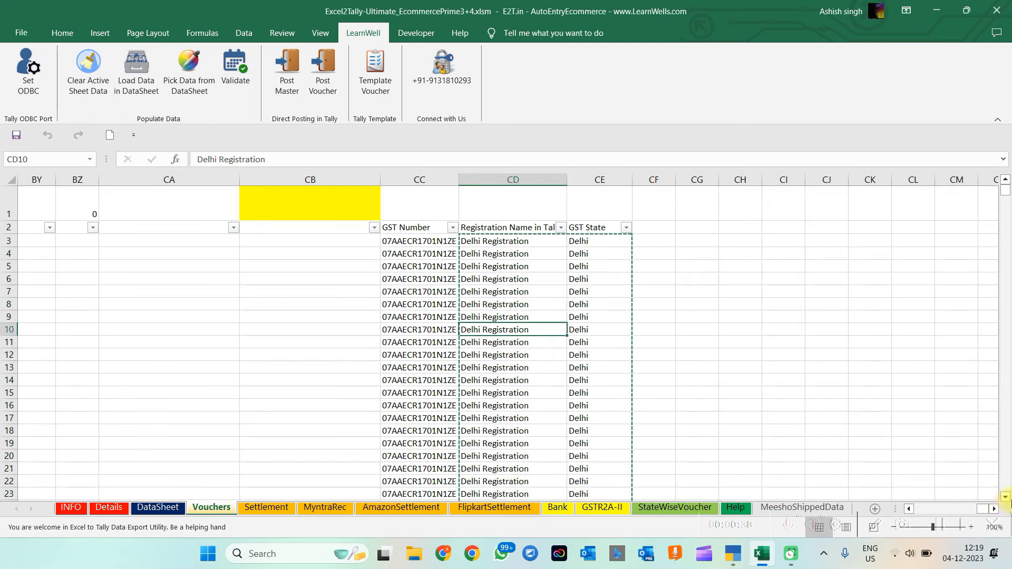
pyautogui.moveTo(984, 509); pyautogui.dragTo(917, 509)
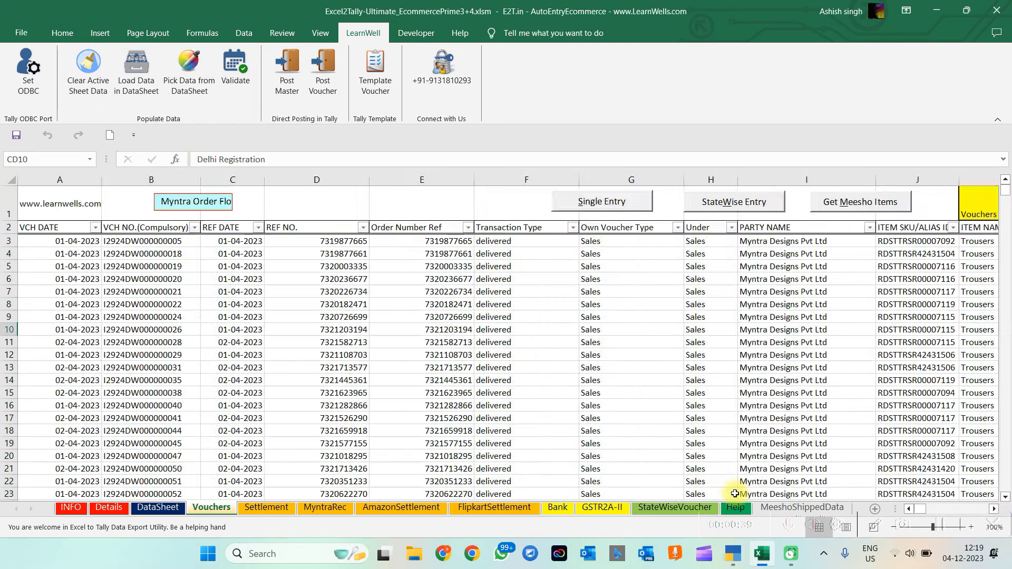
pyautogui.click(442, 367)
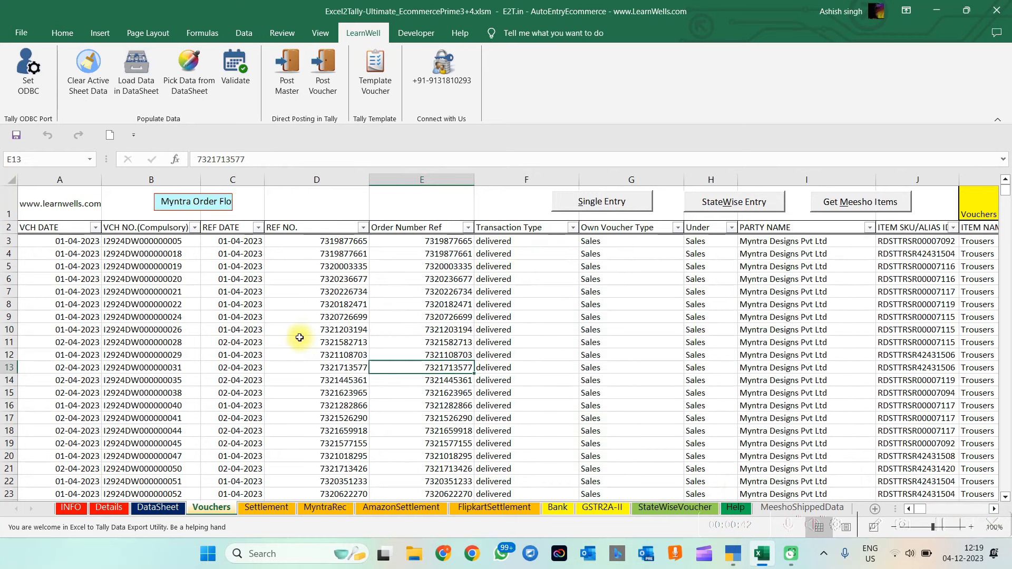
pyautogui.click(614, 293)
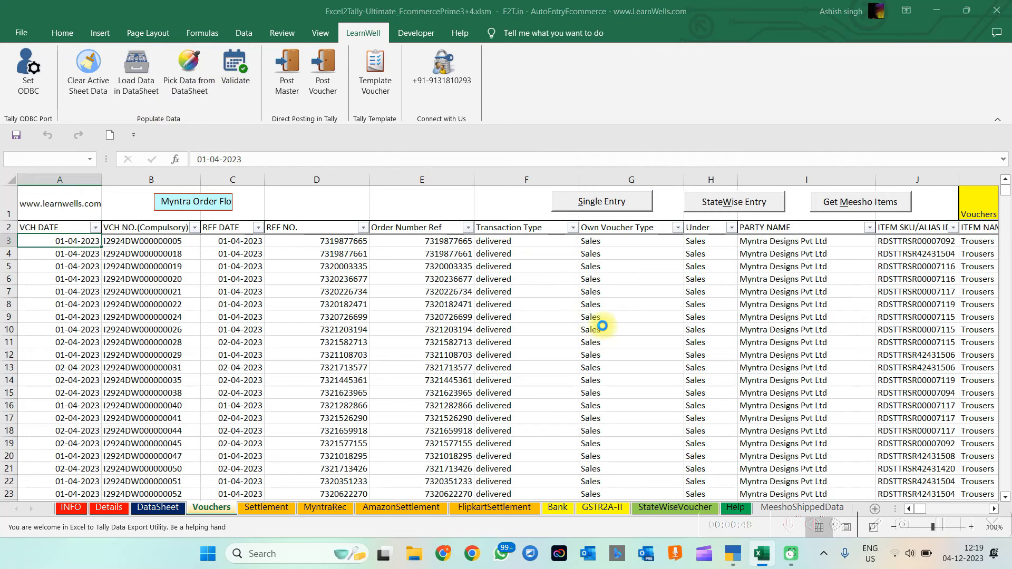
pyautogui.click(534, 324)
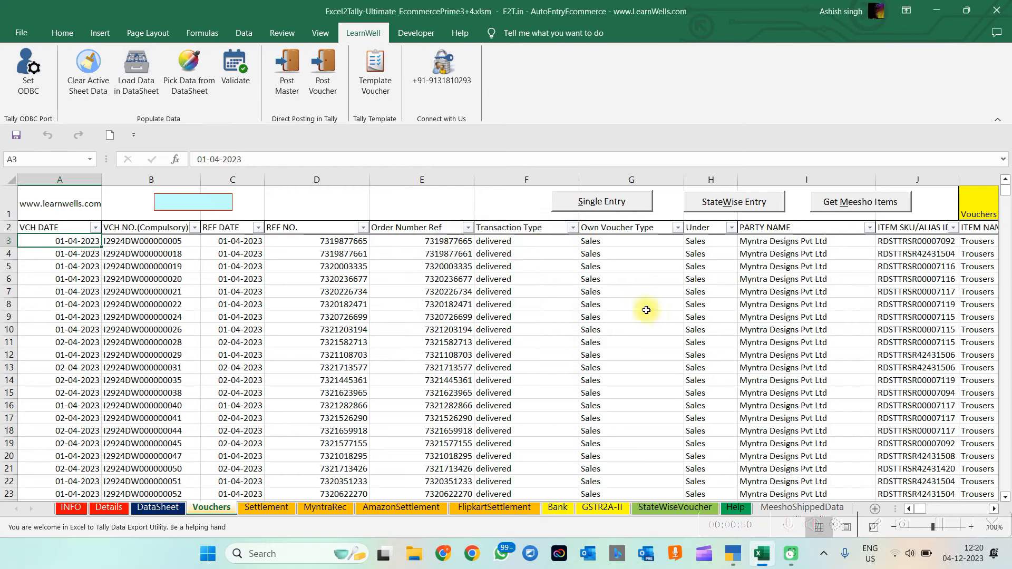
# Post the masters to Tally without saving the XML file, and create the voucher template from the Vouchers sheet.
pyautogui.click(289, 70)
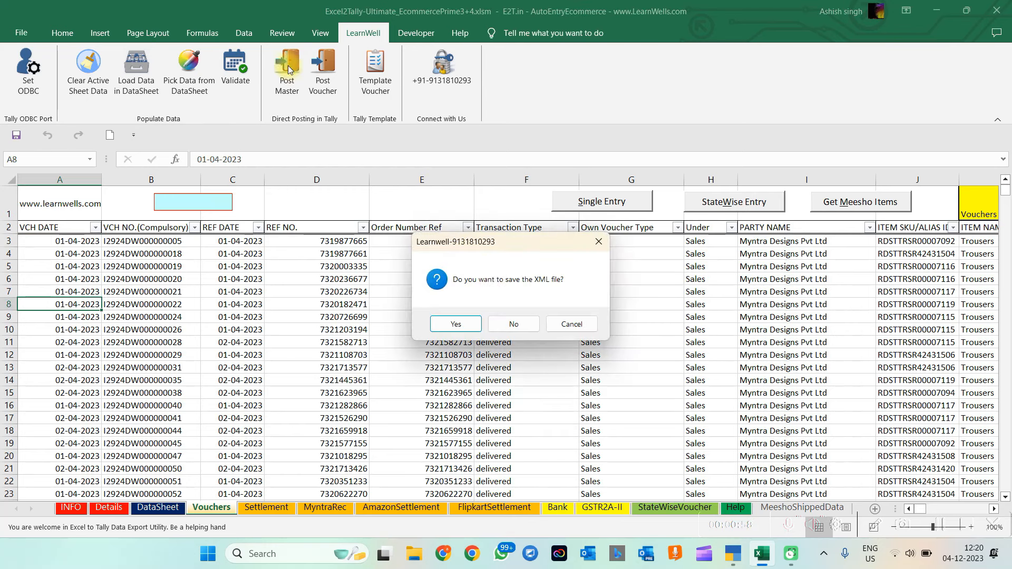
pyautogui.click(509, 324)
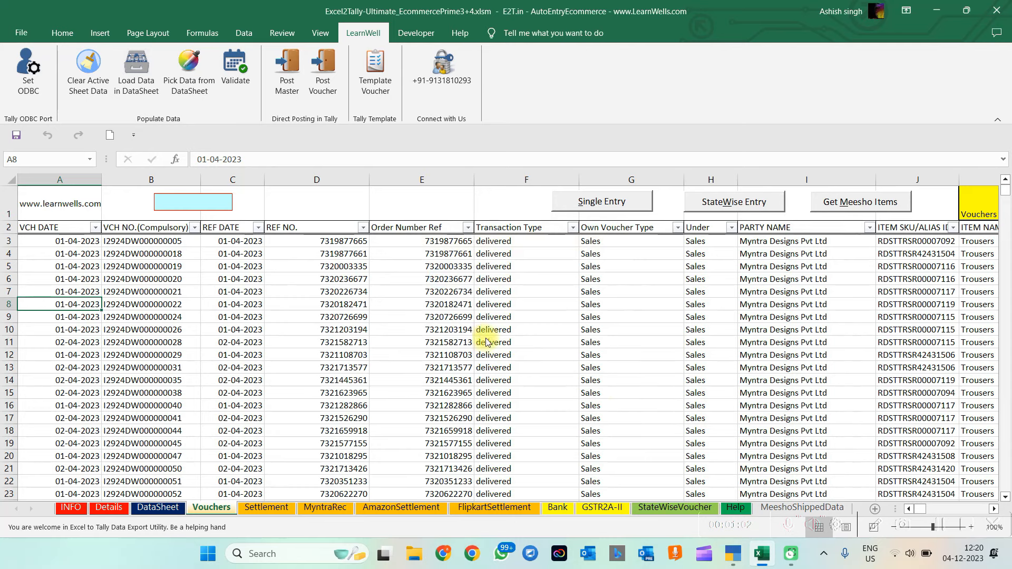
pyautogui.click(439, 308)
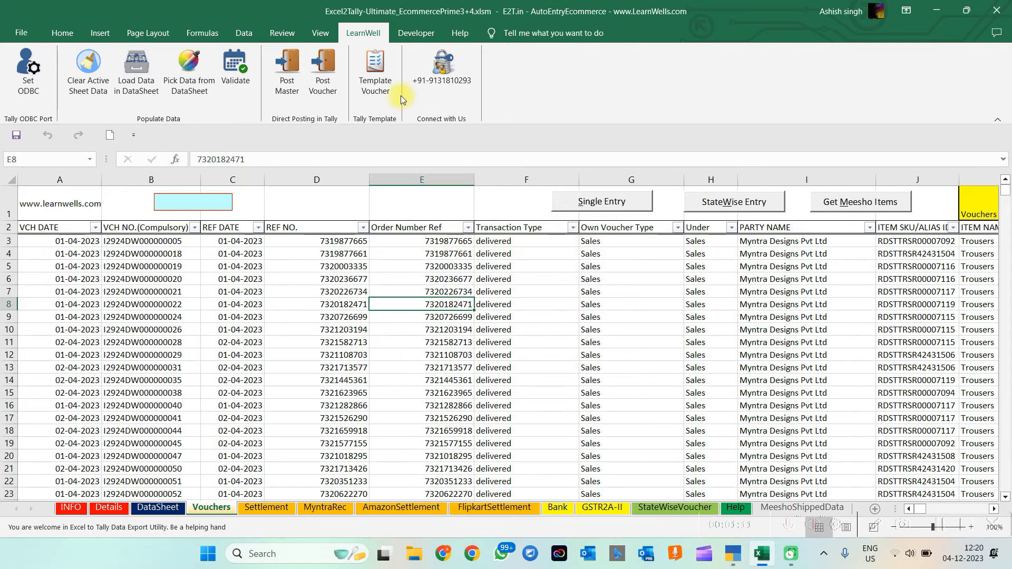
pyautogui.click(386, 87)
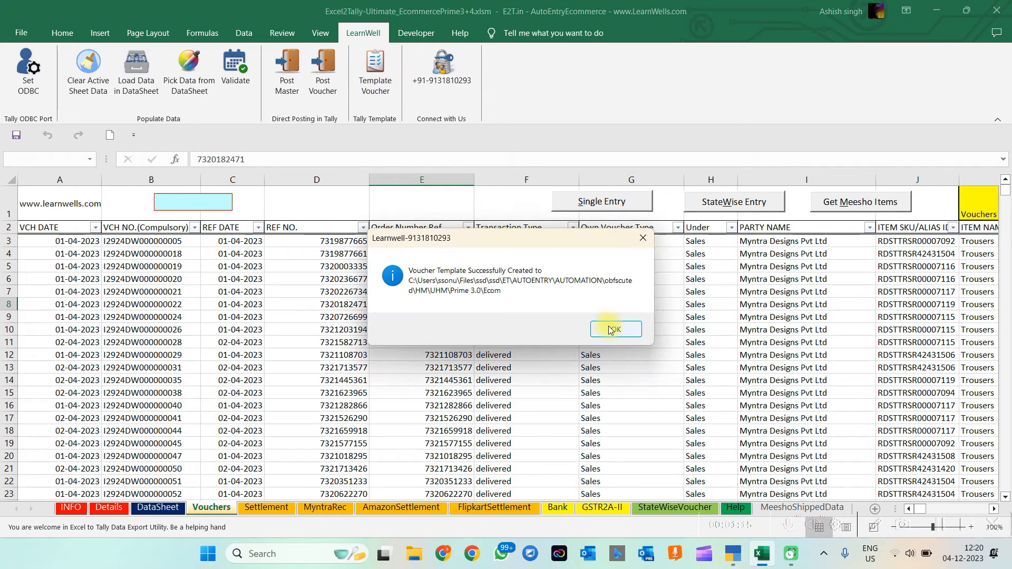
pyautogui.click(608, 326)
# Switch to TallyPrime and choose VCH April Month Myntra Des.xlsx as the file for a transactions import.
pyautogui.click(733, 554)
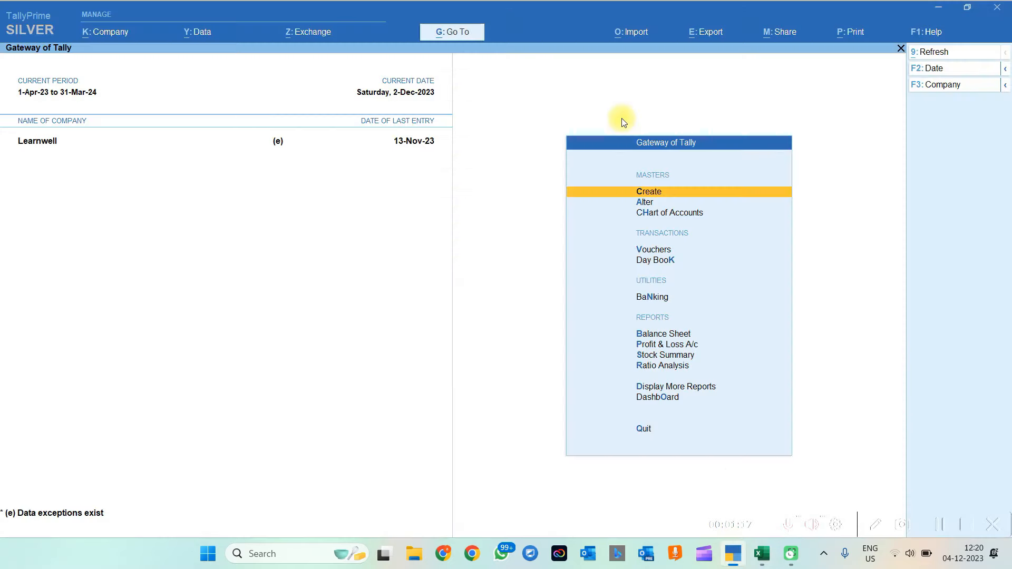
pyautogui.click(632, 36)
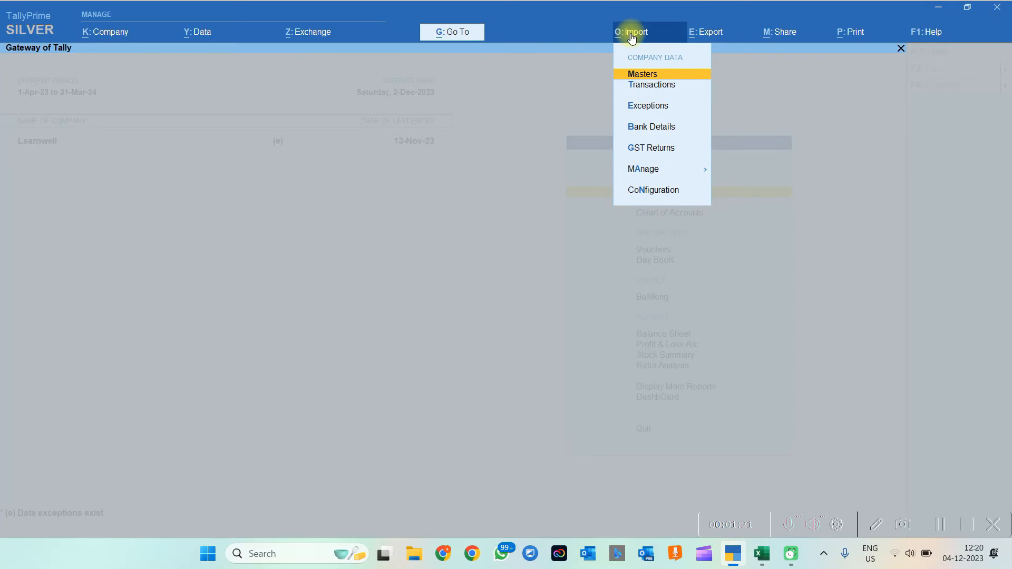
pyautogui.press('Down')
pyautogui.press('Return')
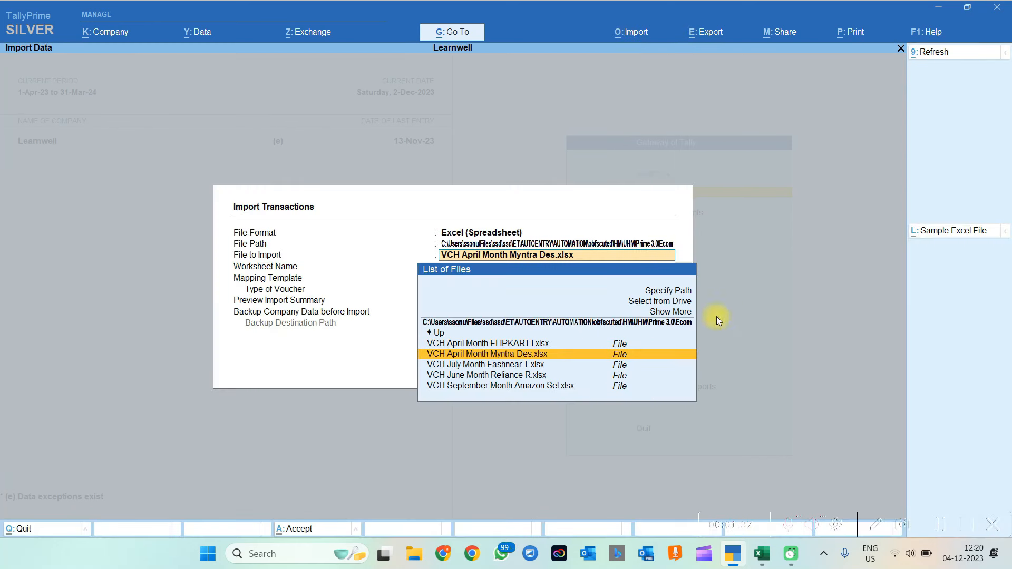
pyautogui.click(560, 355)
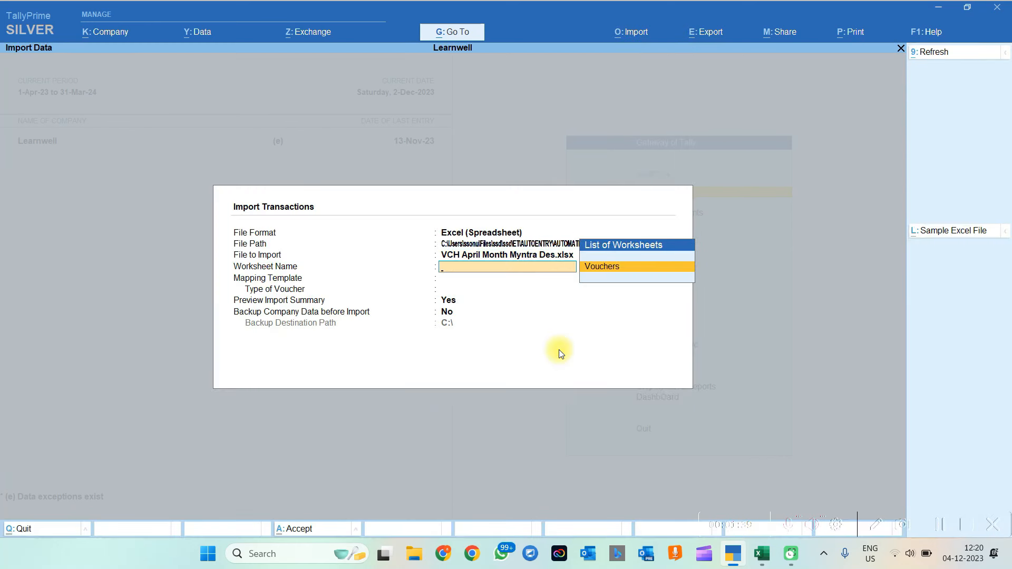
# Import the Vouchers worksheet as accounting vouchers with the Ecom Vouchers mapping template, without backing up company data.
pyautogui.press('Return')
pyautogui.press('Down')
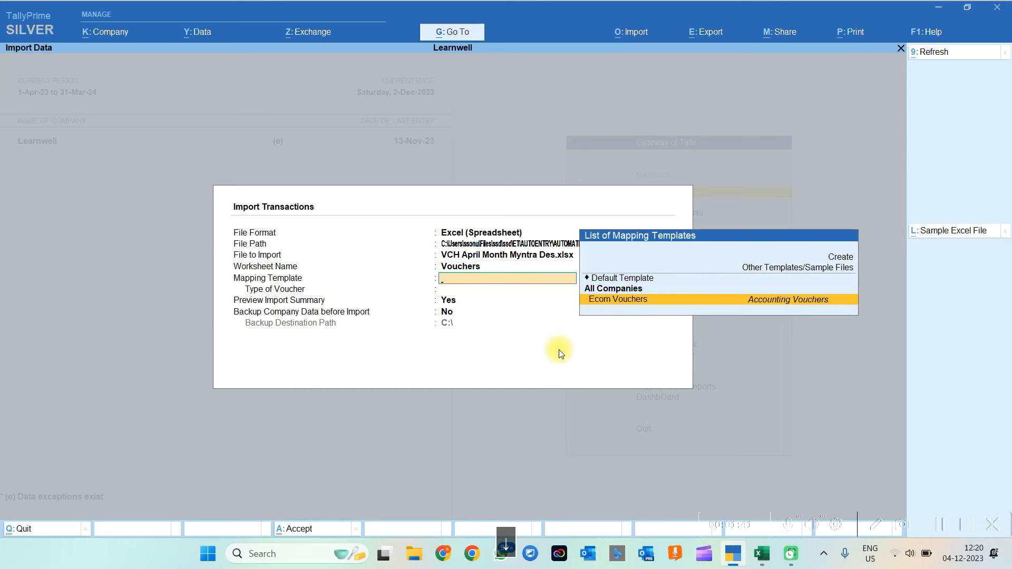
pyautogui.press('Return')
pyautogui.press('Return')
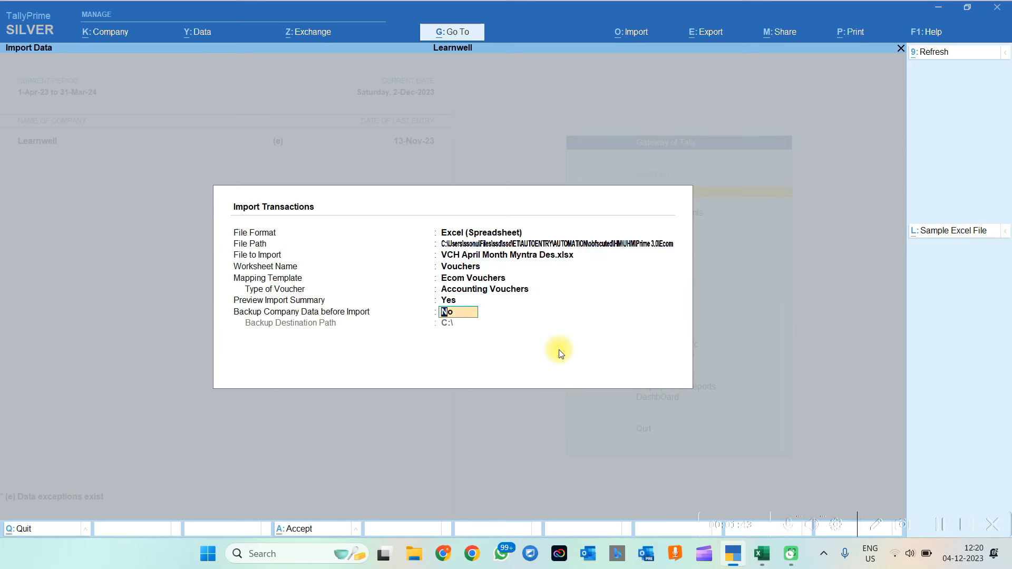
pyautogui.press('Return')
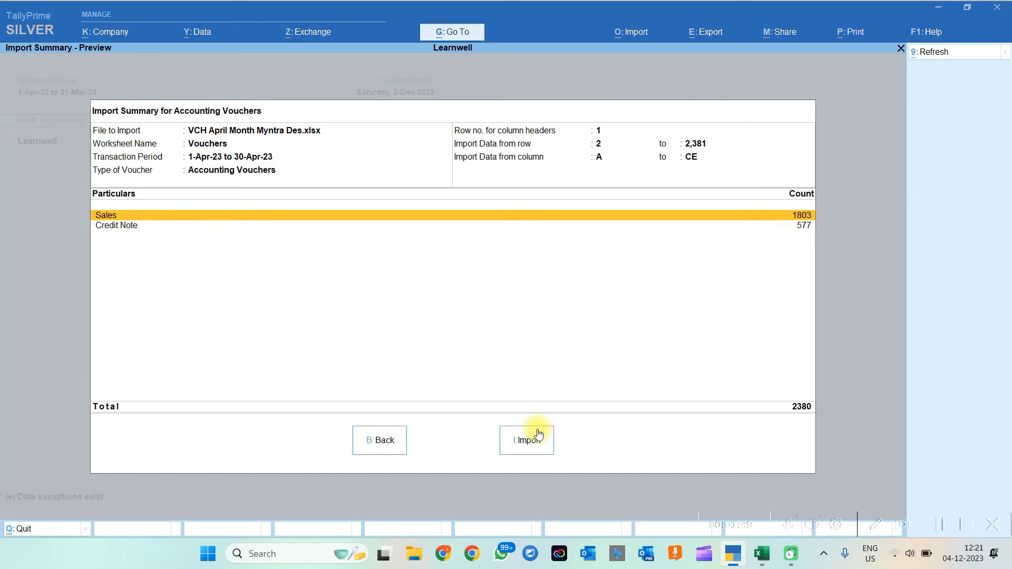
pyautogui.click(538, 447)
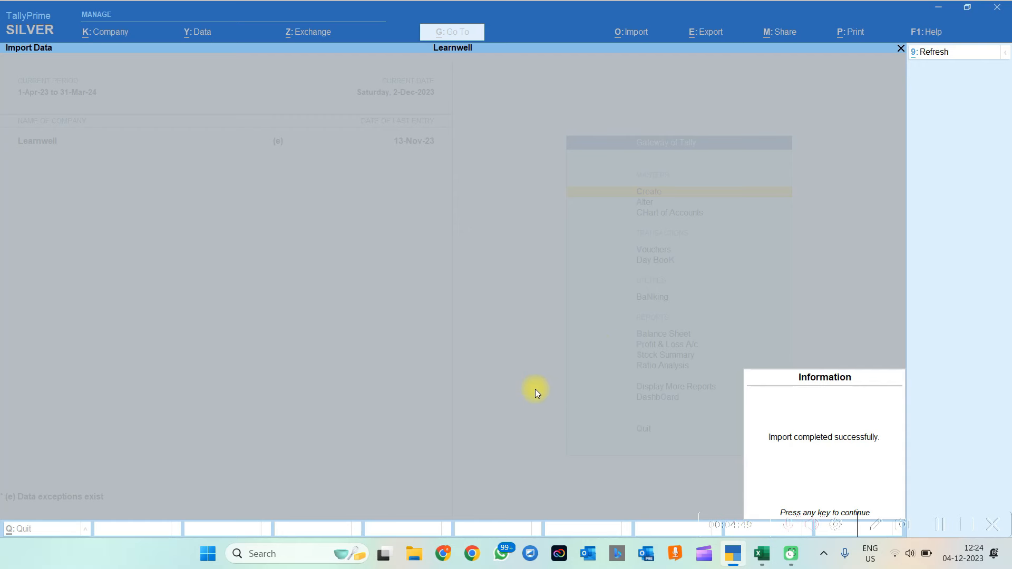
# Display the ledger vouchers of Myntra Designs Pvt Ltd and open sales voucher I2924DW000000022 of 1-Apr-23.
pyautogui.press('Return')
pyautogui.write('dal')
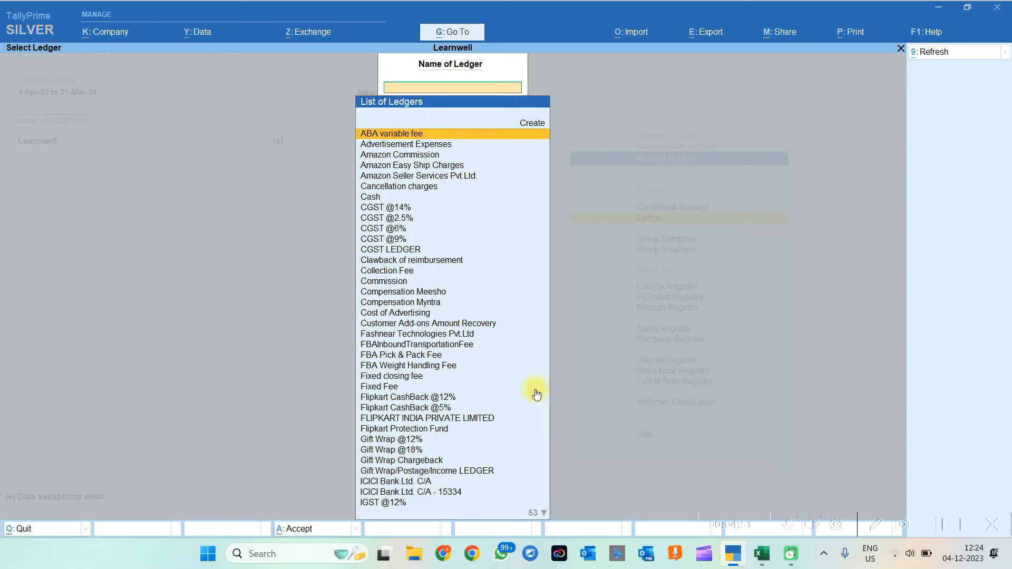
pyautogui.write('Mynt')
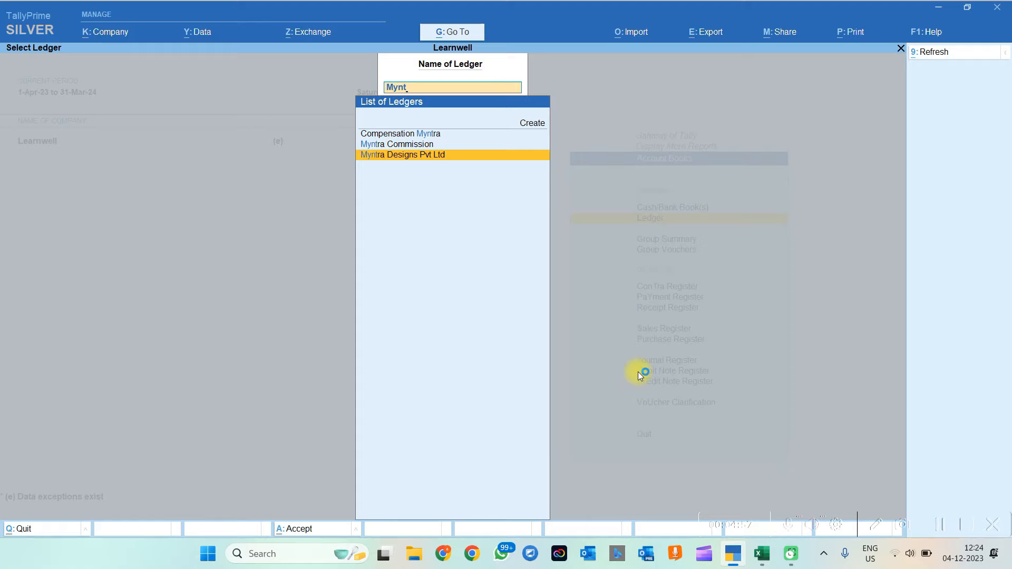
pyautogui.press('Return')
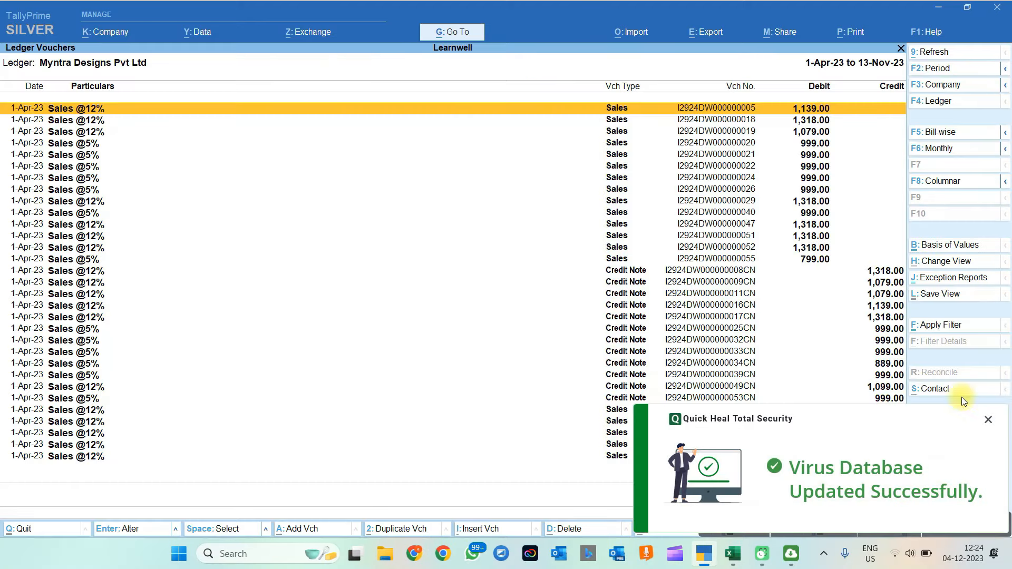
pyautogui.click(994, 419)
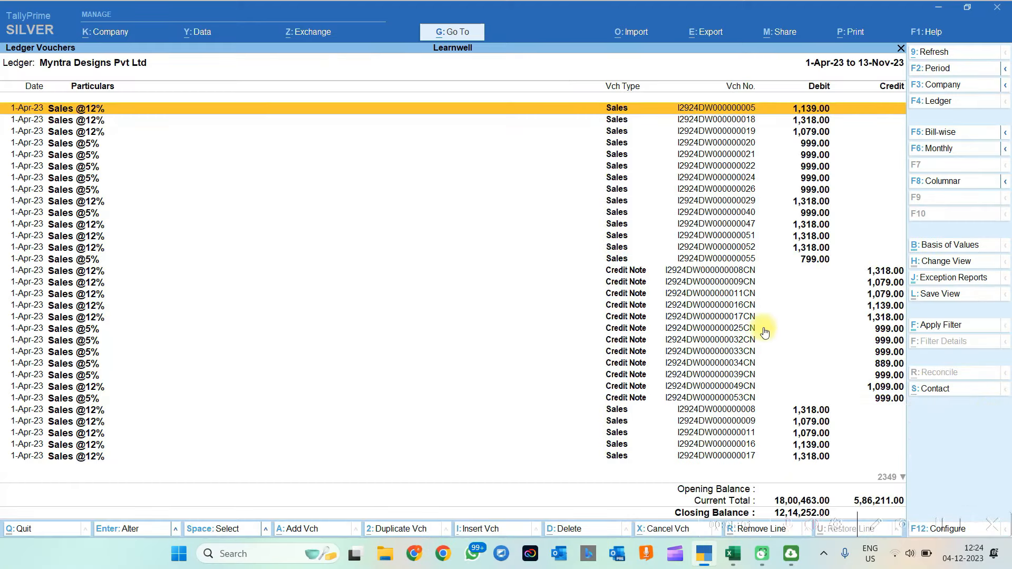
pyautogui.doubleClick(778, 168)
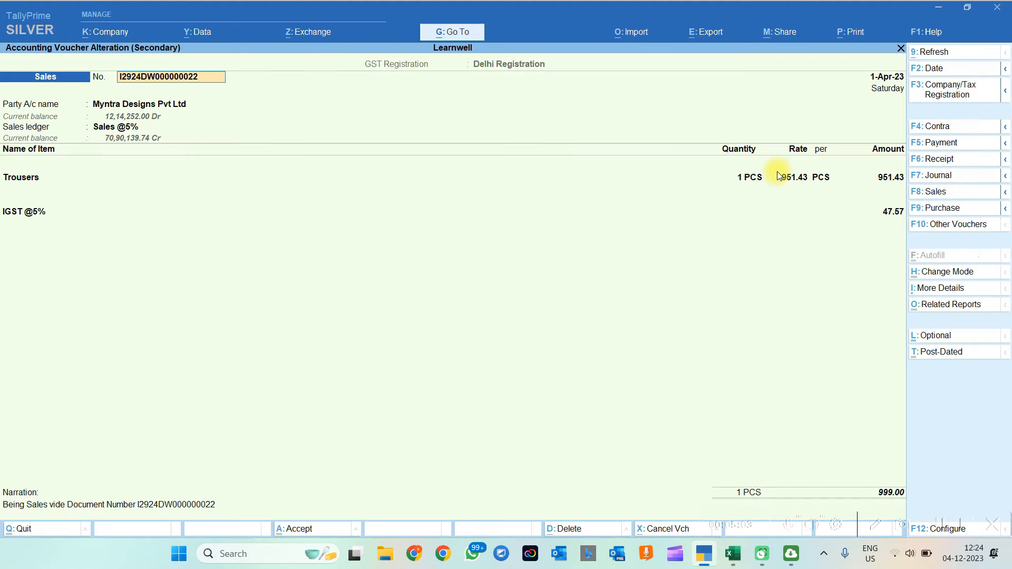
# Close the sales voucher, return to the Excel2Tally workbook and clear the existing order data from the DataSheet.
pyautogui.press('Escape')
pyautogui.hotkey('alt', 'Tab')
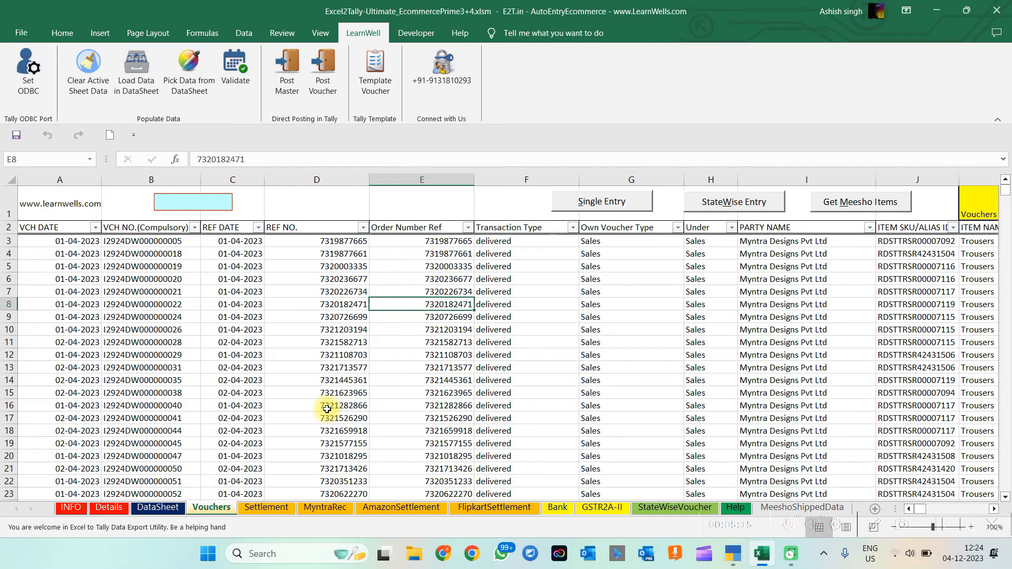
pyautogui.click(156, 508)
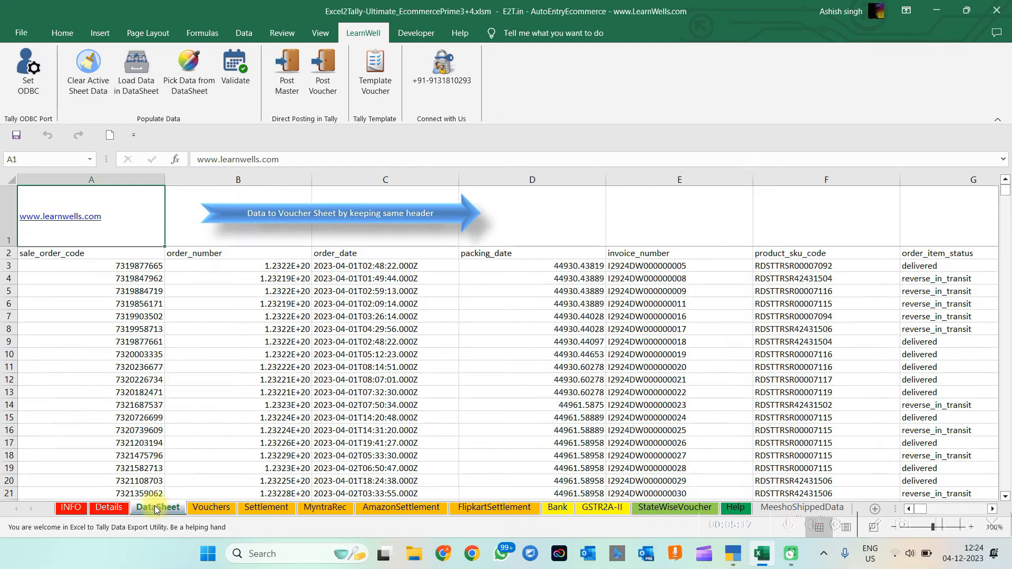
pyautogui.click(207, 406)
pyautogui.click(105, 90)
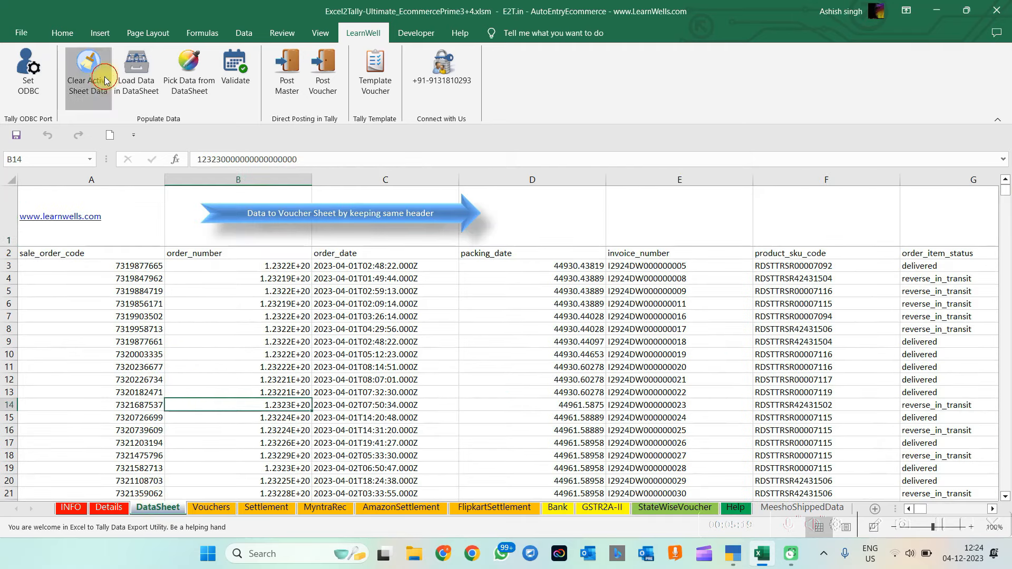
# Load part-00167-220d9527-0ebc-4799-bf4f-b7868aca45c1.c000 (3).csv from Myntra's PG Farword Reverse Settled folder into the DataSheet, discarding the clipboard contents.
pyautogui.click(146, 76)
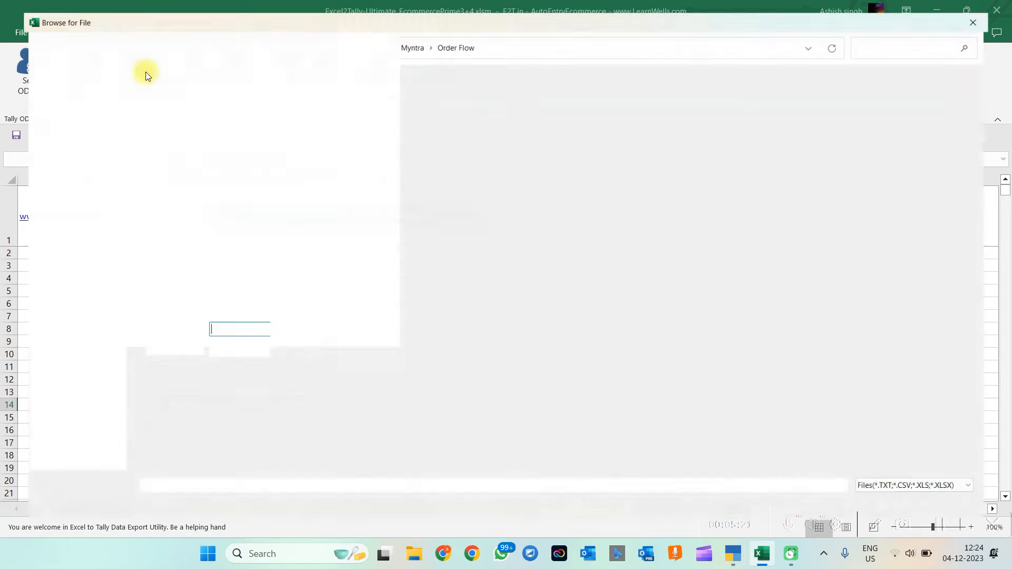
pyautogui.click(415, 38)
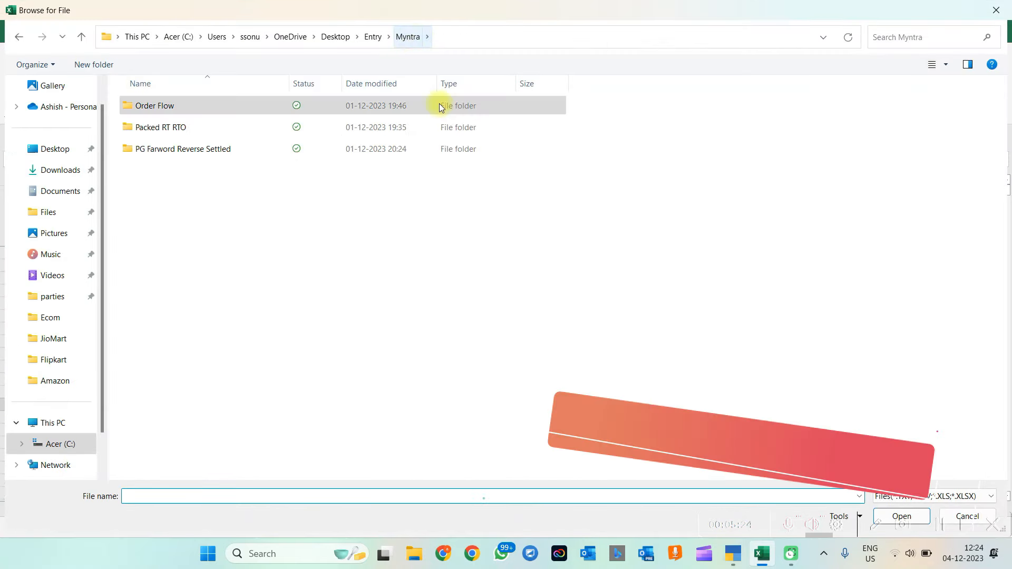
pyautogui.doubleClick(172, 151)
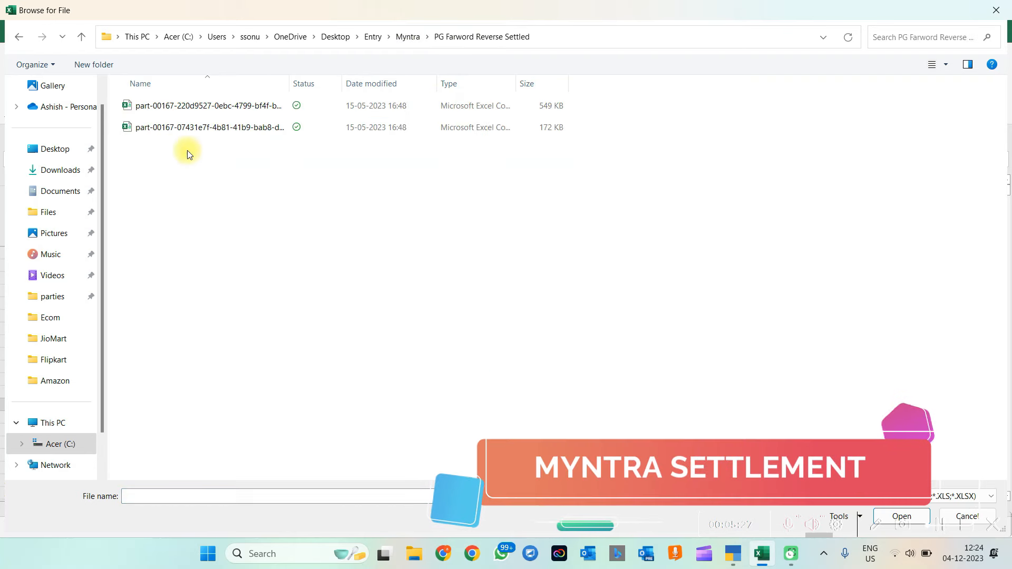
pyautogui.click(207, 108)
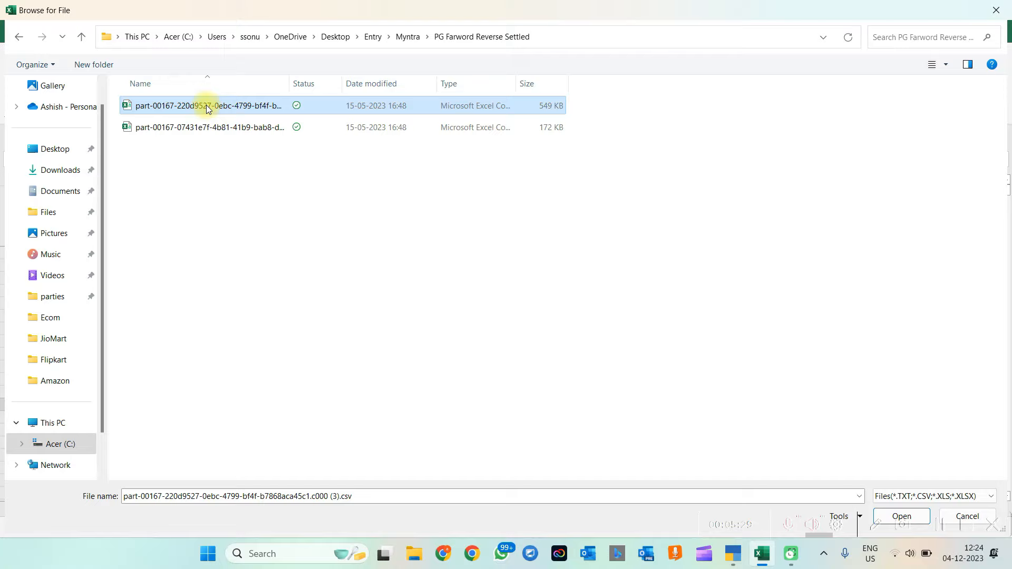
pyautogui.click(219, 129)
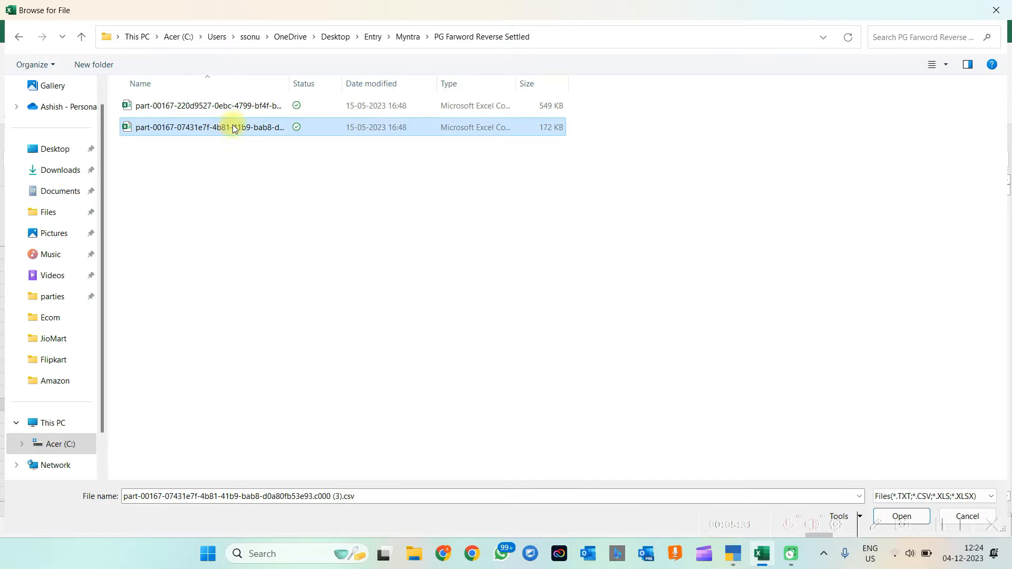
pyautogui.doubleClick(255, 106)
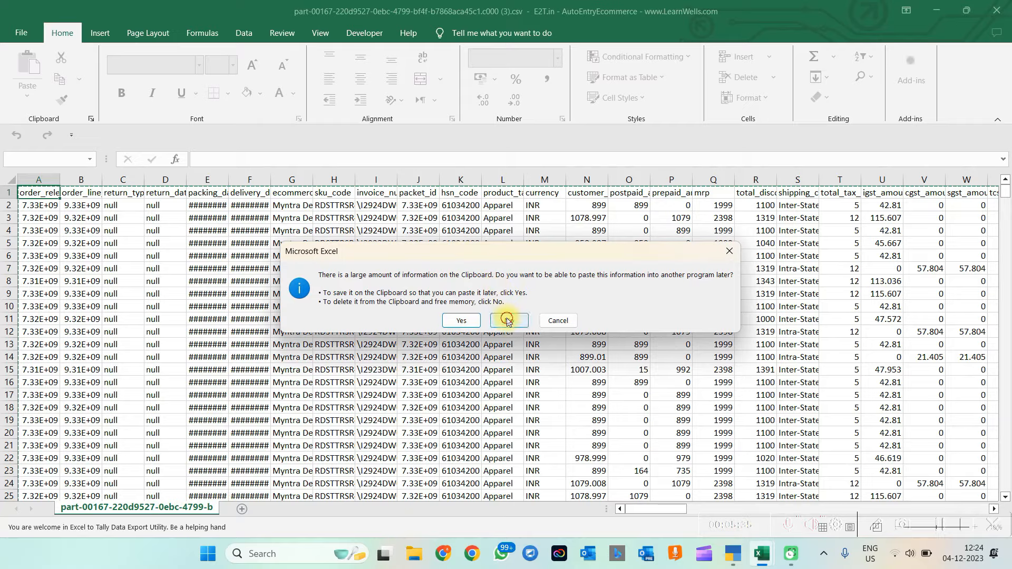
pyautogui.click(506, 320)
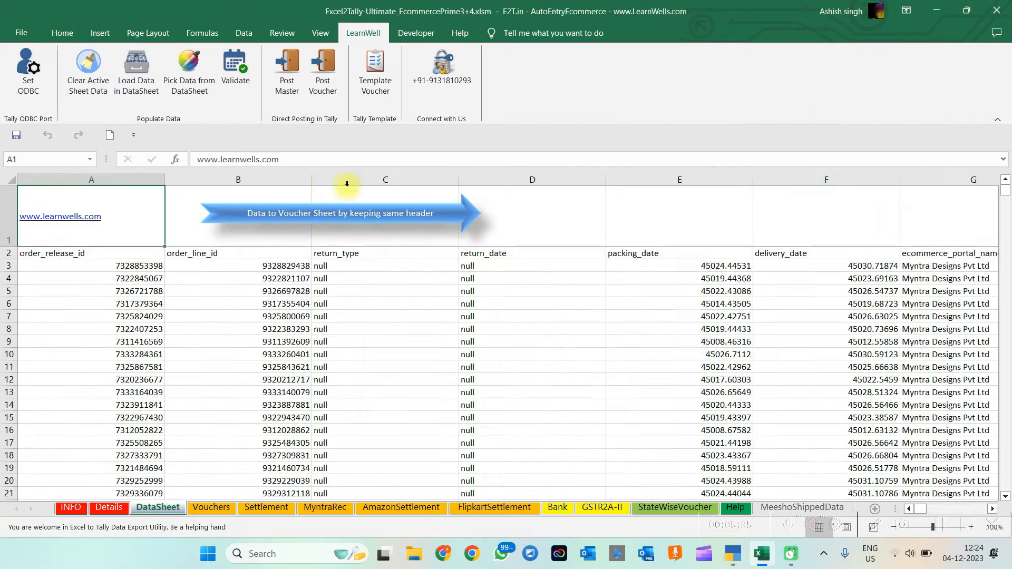
pyautogui.click(146, 81)
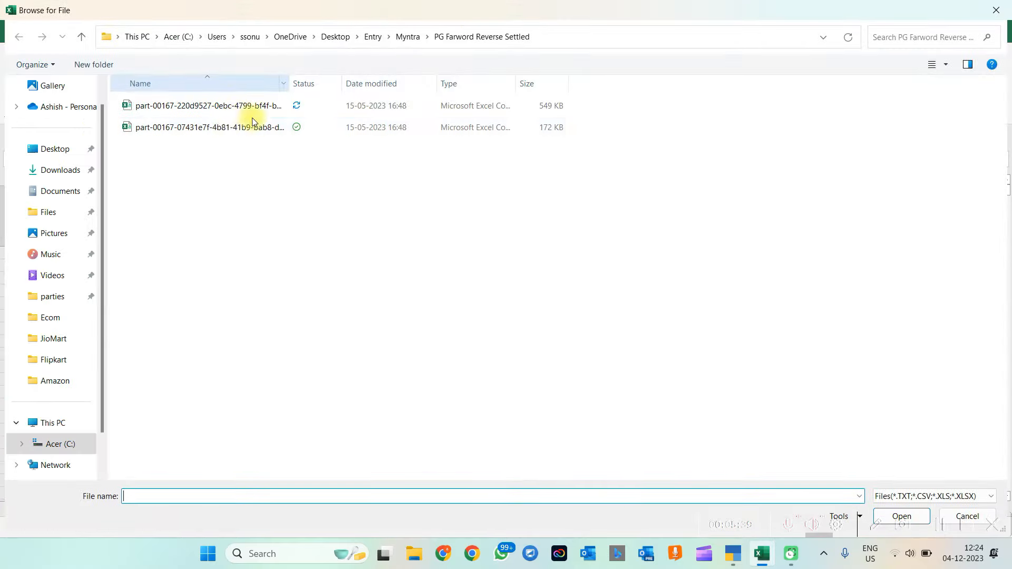
pyautogui.doubleClick(225, 128)
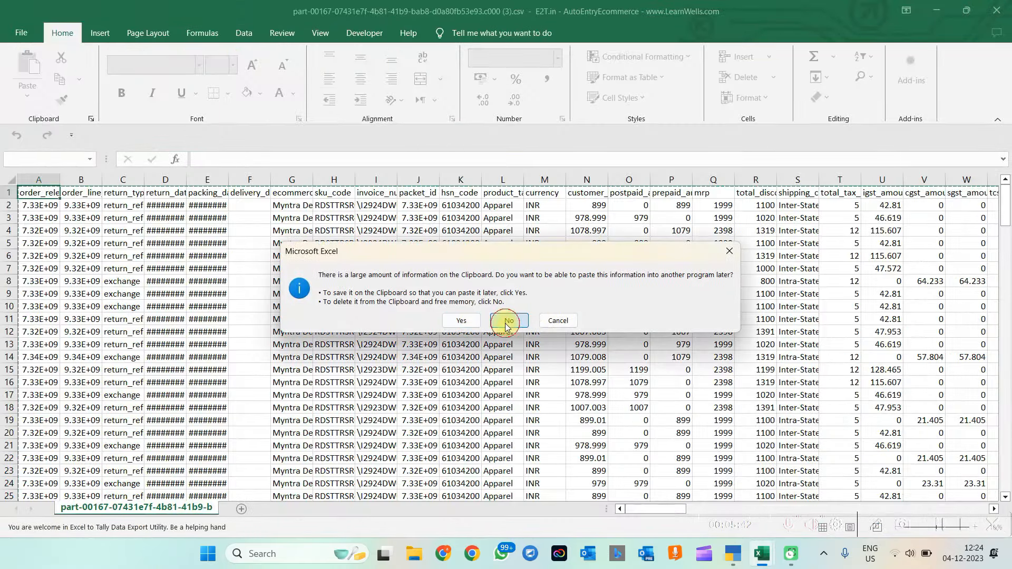
pyautogui.click(507, 322)
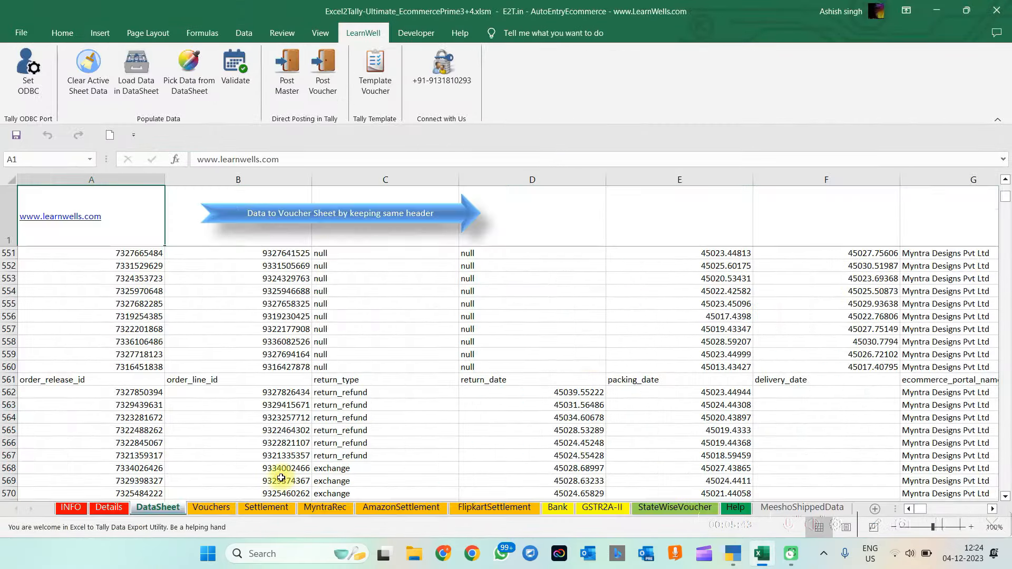
# Fill the Settlement sheet with the Myntra data from the DataSheet.
pyautogui.click(264, 511)
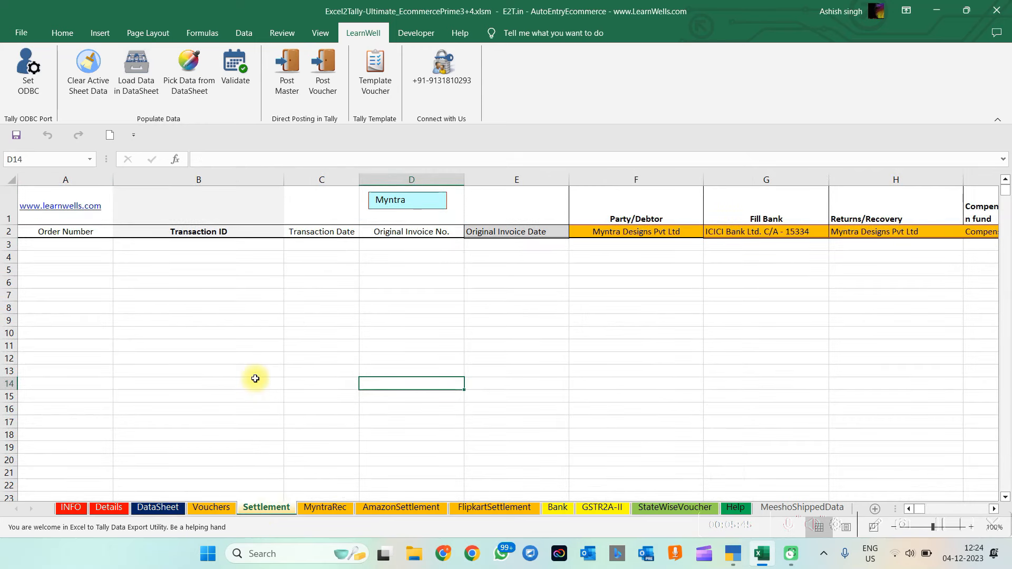
pyautogui.click(176, 85)
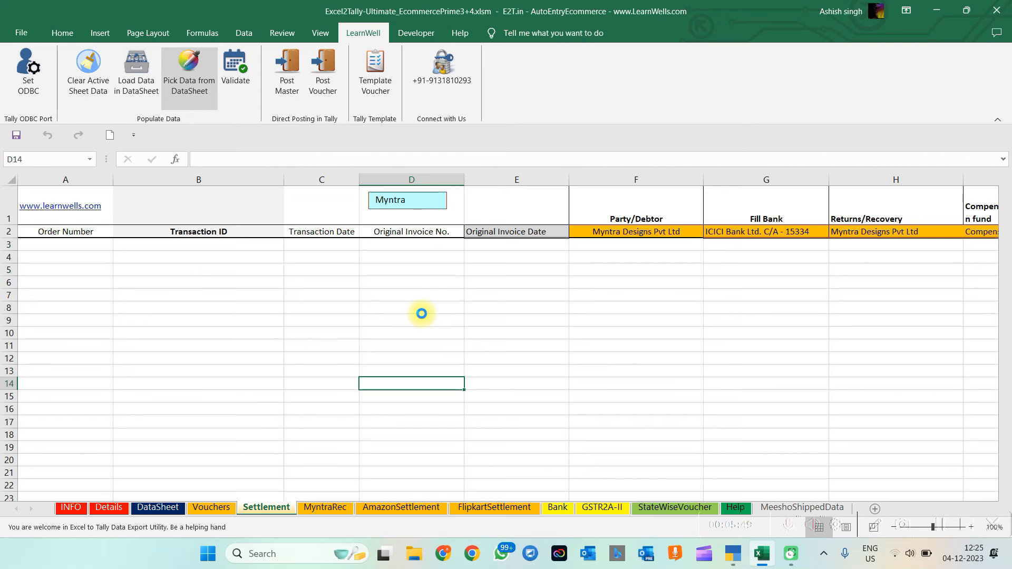
# Review the Settlement sheet's columns across the party, bank, TCS/TDS, charges and GST sections, and return to the order numbers.
pyautogui.click(387, 298)
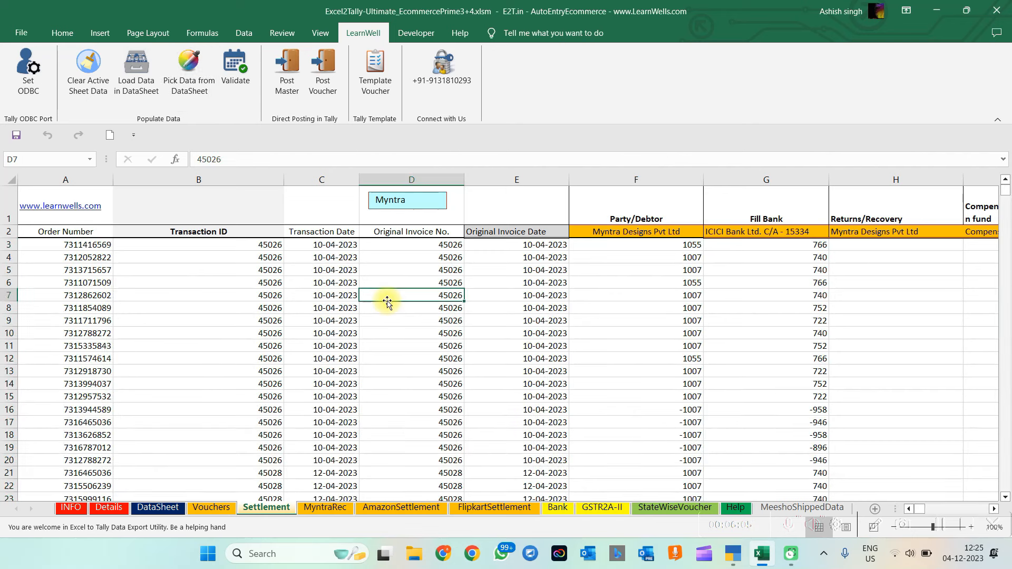
pyautogui.press('Right')
pyautogui.press('Right')
pyautogui.press('Right')
pyautogui.press('Right')
pyautogui.press('Right')
pyautogui.press('Right')
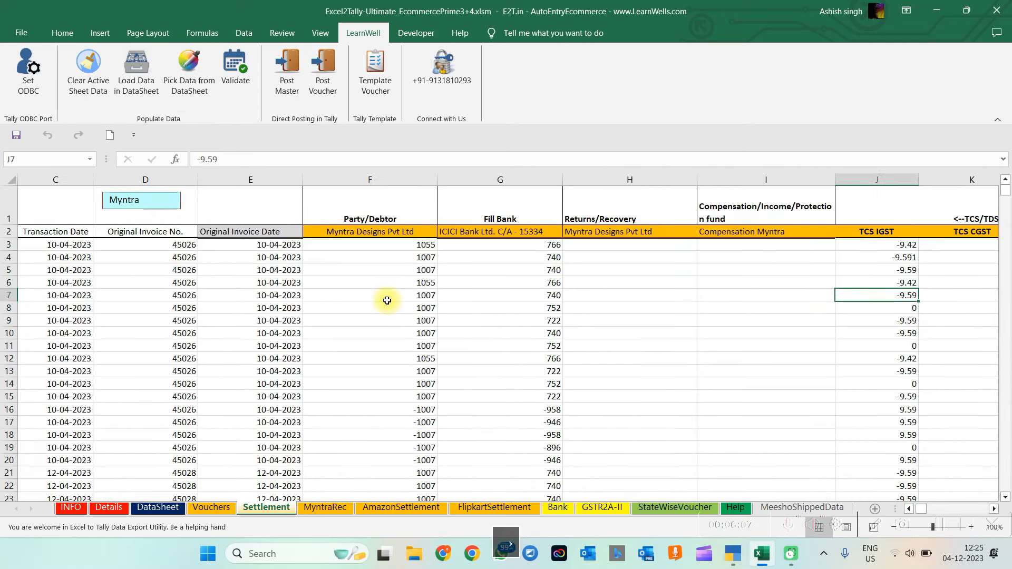
pyautogui.press('Right')
pyautogui.press('Right')
pyautogui.press('Right')
pyautogui.press('Right')
pyautogui.press('Right')
pyautogui.press('Right')
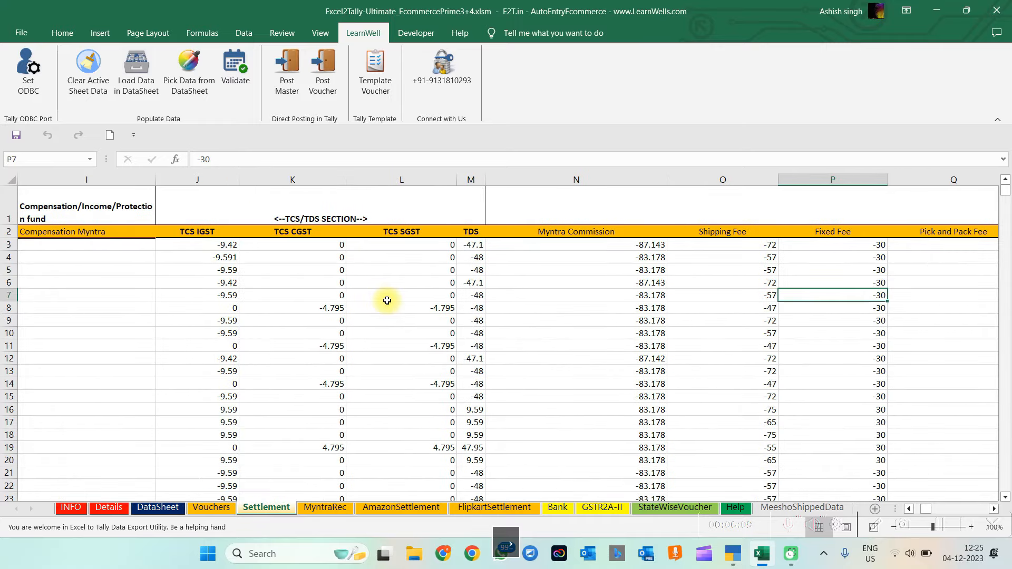
pyautogui.press('Right')
pyautogui.press('Right')
pyautogui.press('Right')
pyautogui.press('Right')
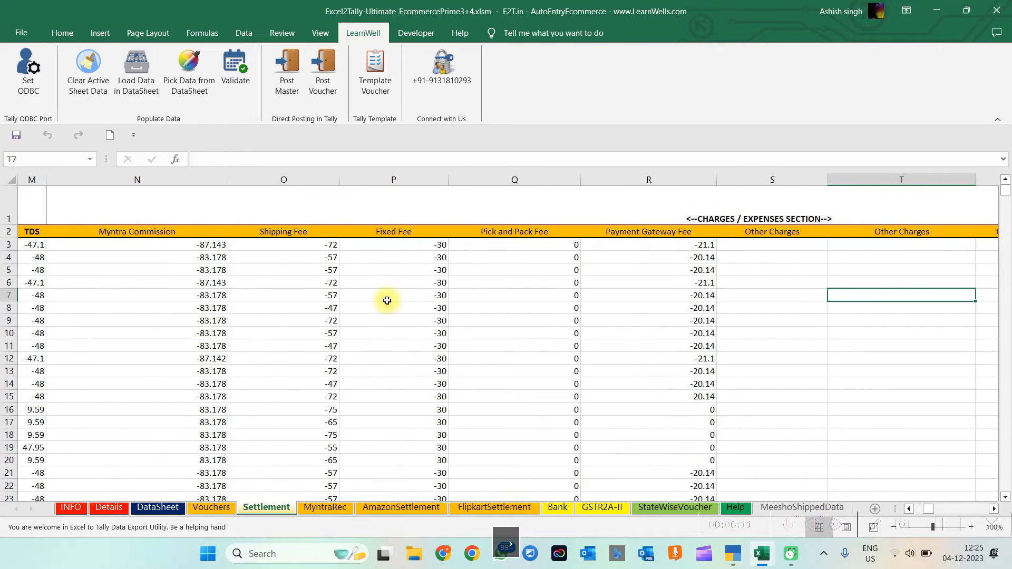
pyautogui.press('Right')
pyautogui.press('Right')
pyautogui.press('Right')
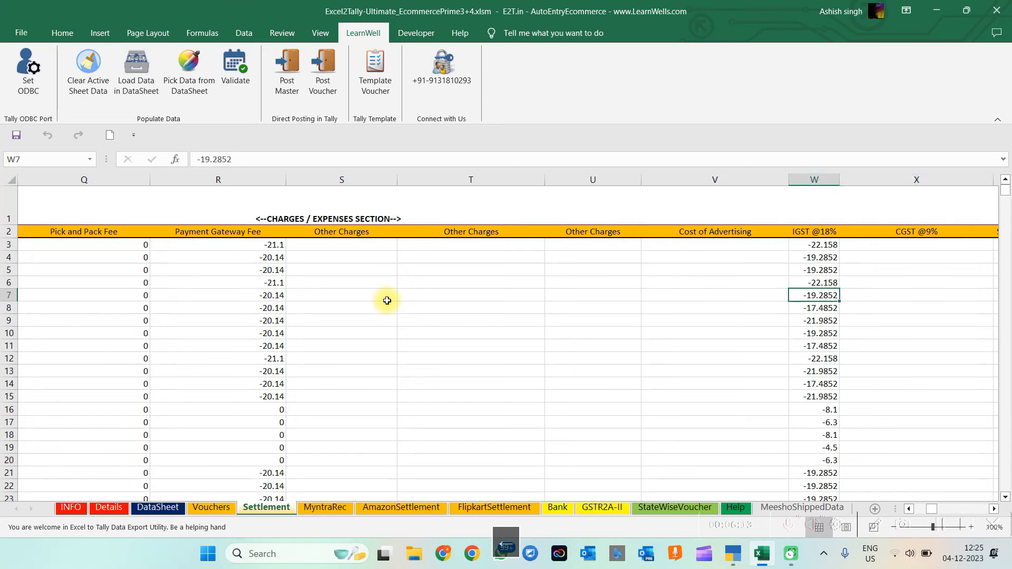
pyautogui.press('Left')
pyautogui.press('Left')
pyautogui.press('Left')
pyautogui.press('Left')
pyautogui.press('Left')
pyautogui.press('Left')
pyautogui.press('Left')
pyautogui.press('Left')
pyautogui.press('Left')
pyautogui.press('Left')
pyautogui.press('Left')
pyautogui.press('Left')
pyautogui.press('Left')
pyautogui.press('Left')
pyautogui.press('Left')
pyautogui.press('Left')
pyautogui.press('Left')
pyautogui.press('Left')
pyautogui.press('Left')
pyautogui.press('Left')
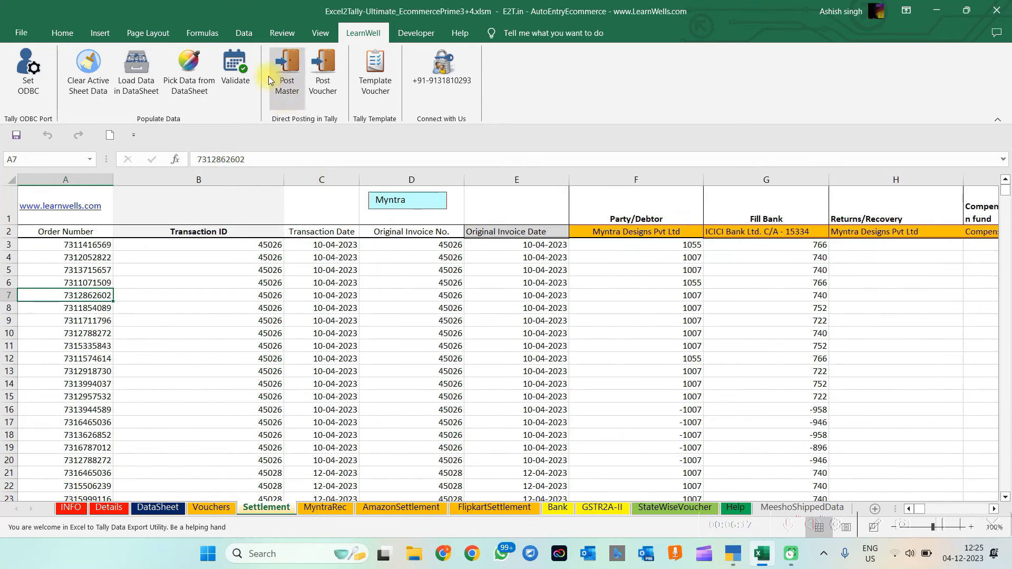
# Validate the settlement data and post its masters to Tally.
pyautogui.click(235, 65)
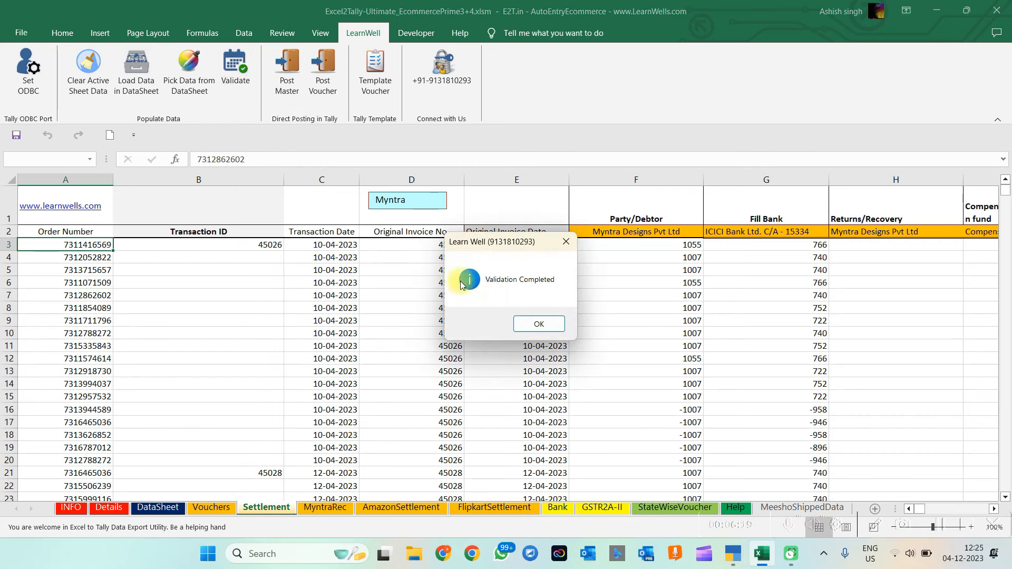
pyautogui.click(539, 325)
pyautogui.click(287, 66)
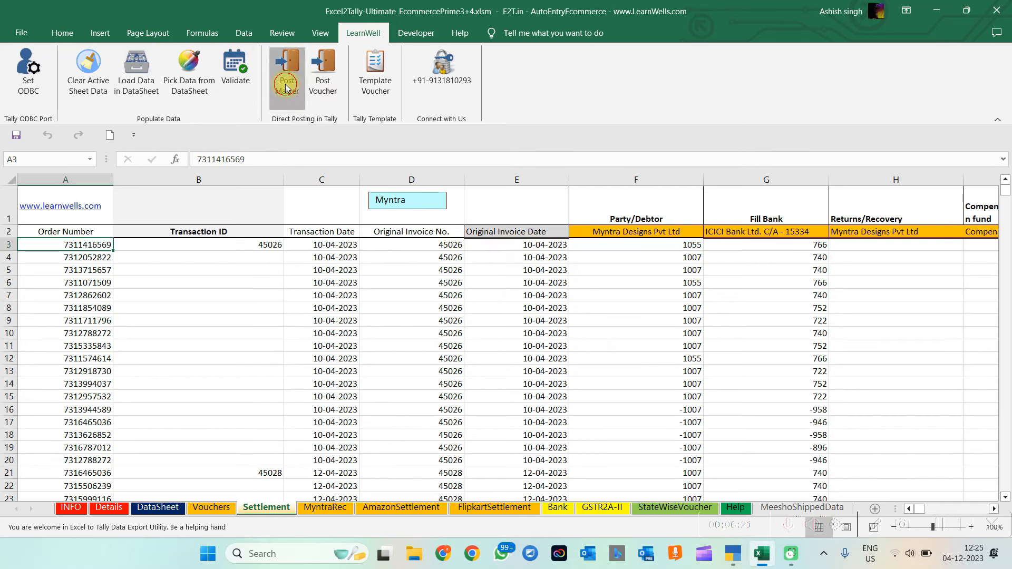
pyautogui.click(514, 326)
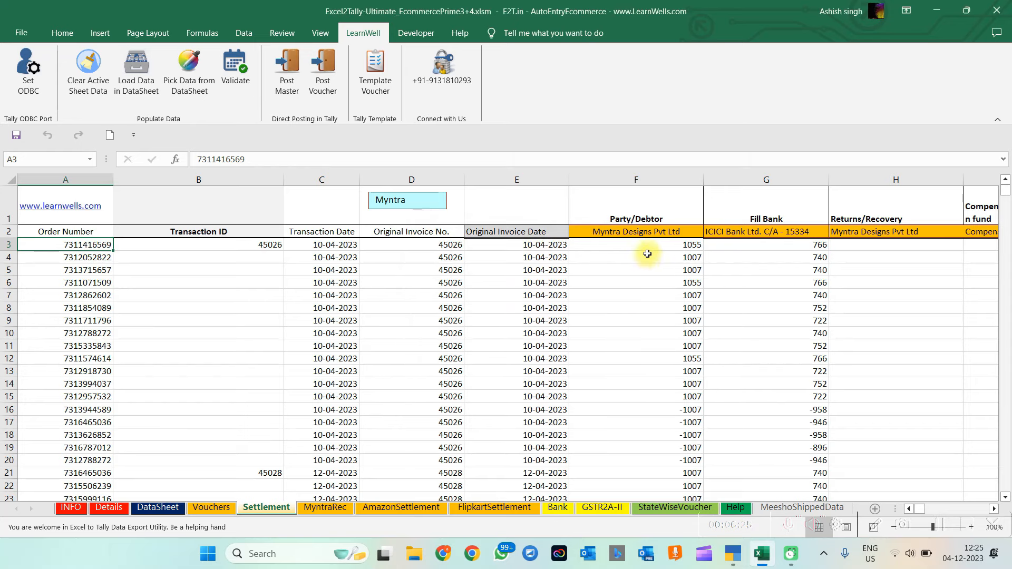
# Check the ledger names in the Settlement sheet's header row, from the party ledger to Payment Gateway Fee.
pyautogui.click(661, 232)
pyautogui.press('Right')
pyautogui.press('Right')
pyautogui.press('Right')
pyautogui.press('Right')
pyautogui.press('Right')
pyautogui.press('Right')
pyautogui.press('Right')
pyautogui.press('Right')
pyautogui.press('Right')
pyautogui.press('Right')
pyautogui.press('Right')
pyautogui.press('Right')
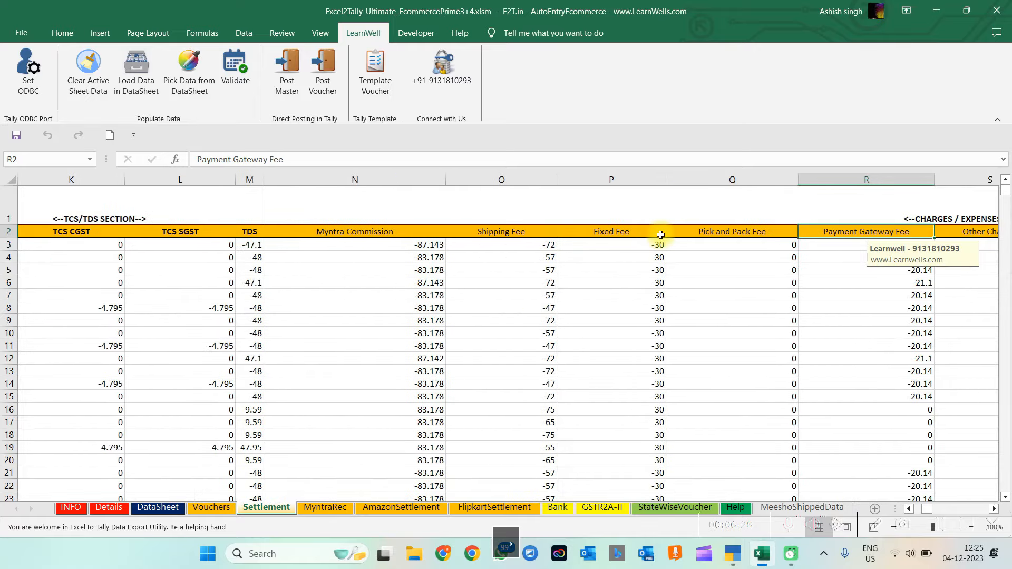
pyautogui.click(510, 244)
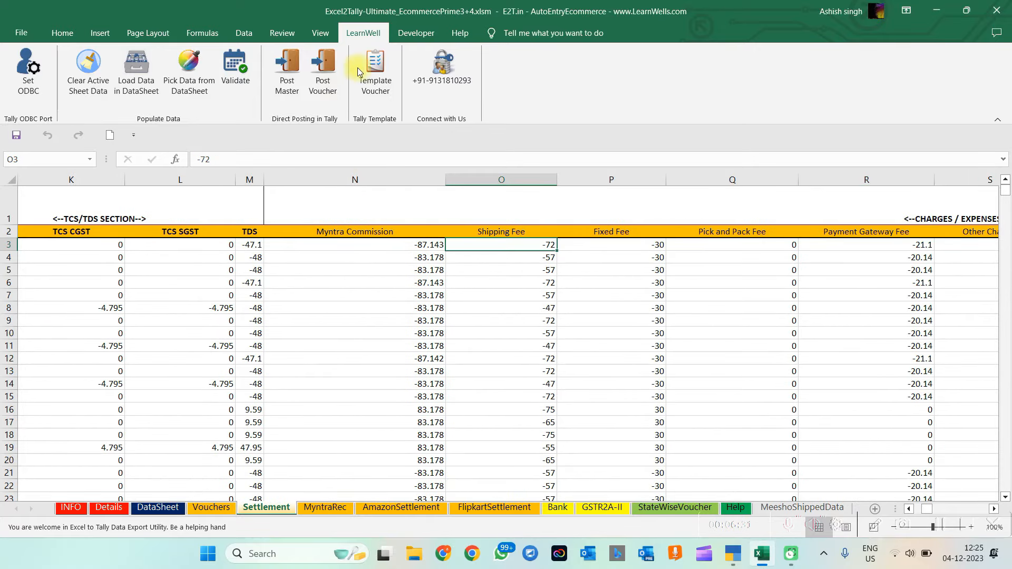
# Post the settlement's Receipt and Journal IGST vouchers to Tally without saving the XML files.
pyautogui.click(323, 69)
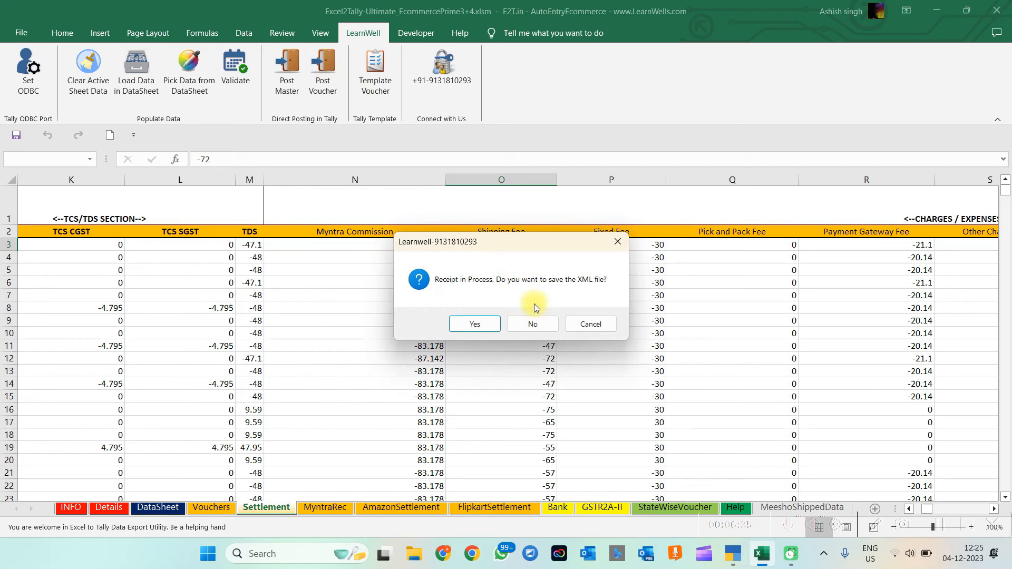
pyautogui.click(533, 324)
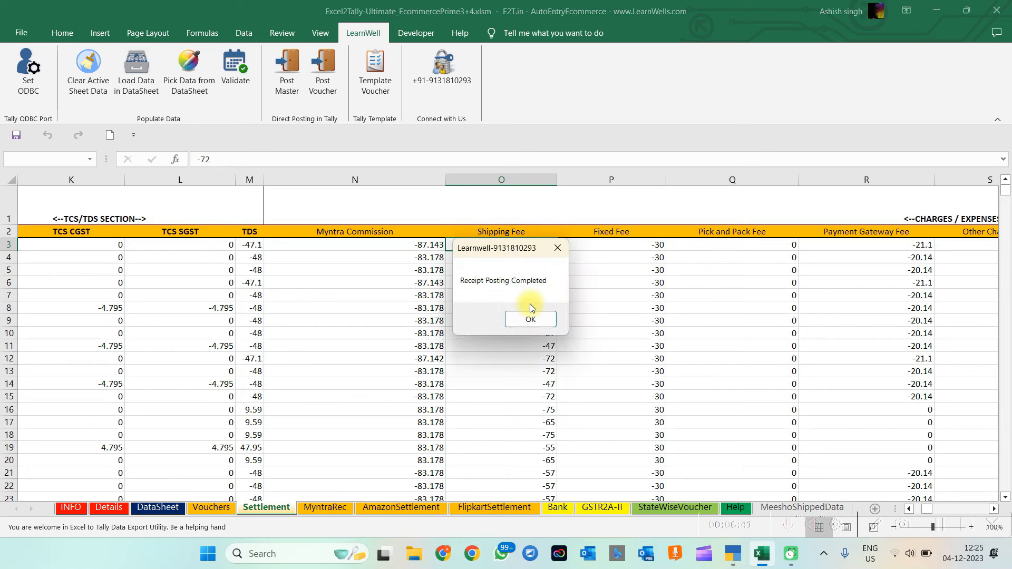
pyautogui.click(530, 318)
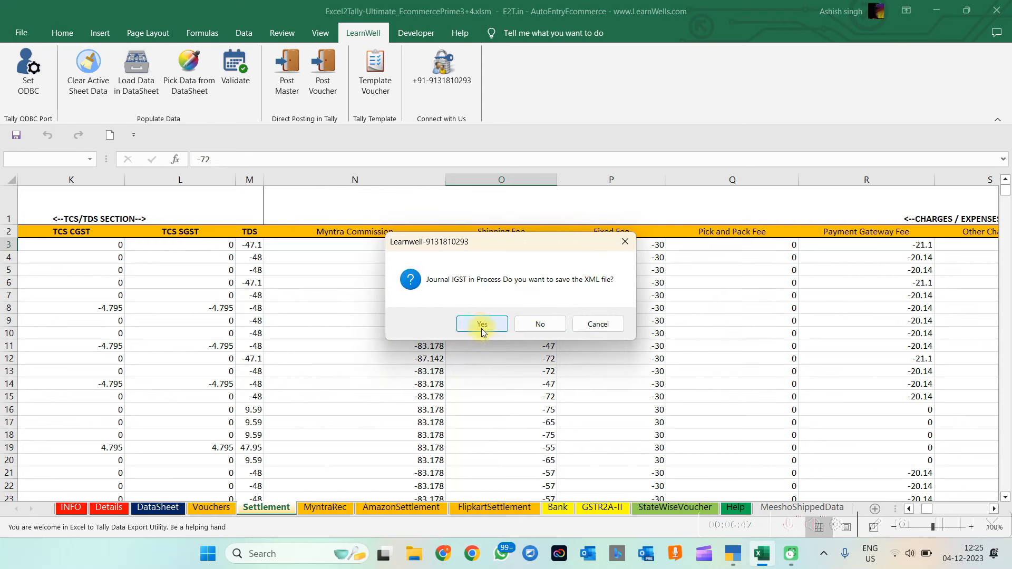
pyautogui.click(548, 327)
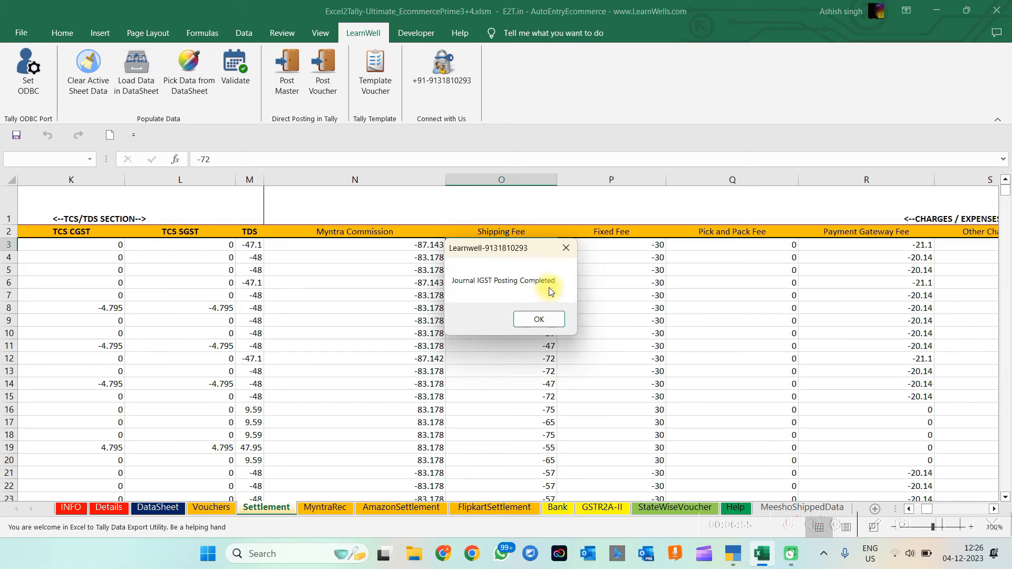
pyautogui.click(539, 320)
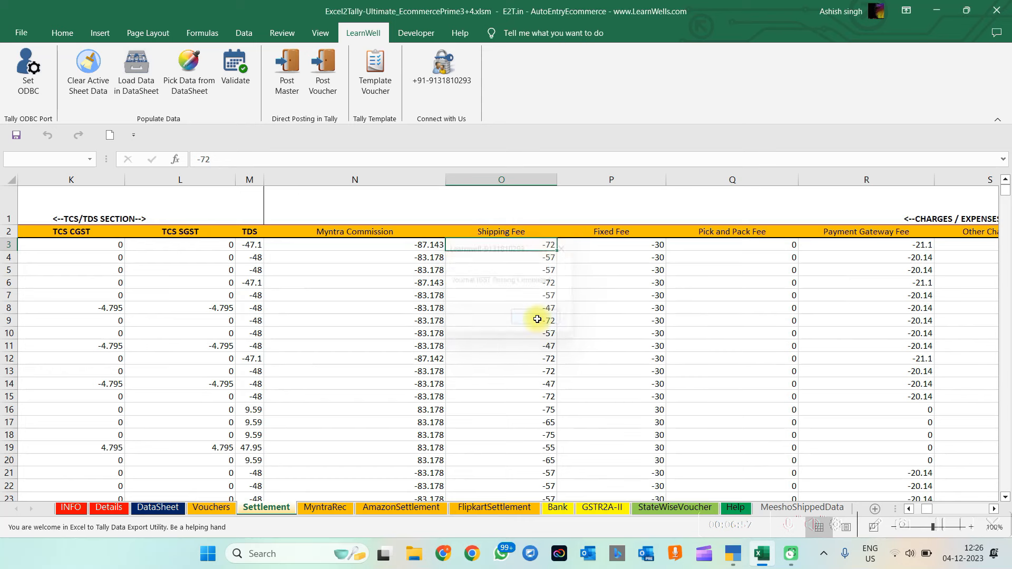
# Switch to TallyPrime and look through the Myntra Designs Pvt Ltd ledger vouchers for the ICICI Bank receipt of 10-Apr-23.
pyautogui.click(735, 562)
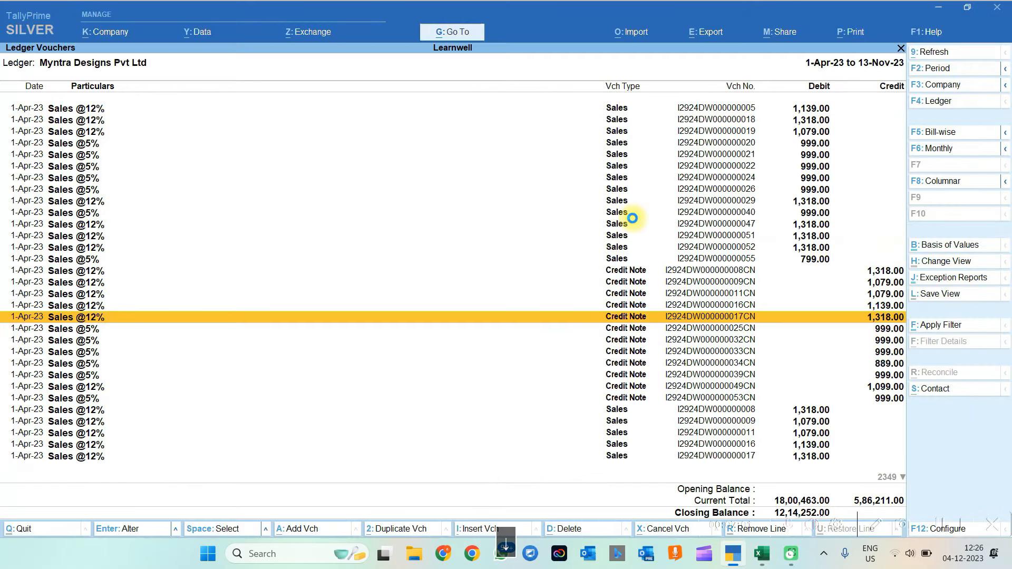
pyautogui.press('Down')
pyautogui.press('Down')
pyautogui.press('Down')
pyautogui.press('Down')
pyautogui.press('Down')
pyautogui.press('Down')
pyautogui.press('Down')
pyautogui.press('Down')
pyautogui.press('Down')
pyautogui.press('Down')
pyautogui.press('Down')
pyautogui.press('Down')
pyautogui.press('Down')
pyautogui.press('Down')
pyautogui.press('Down')
pyautogui.press('Down')
pyautogui.press('Down')
pyautogui.press('Down')
pyautogui.press('Down')
pyautogui.press('Down')
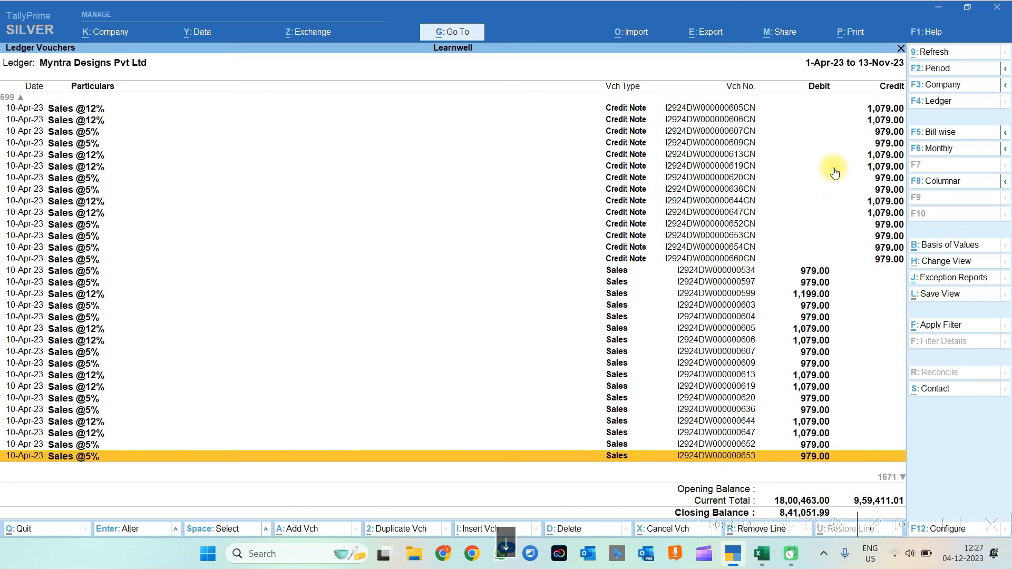
pyautogui.press('Down')
pyautogui.press('Down')
pyautogui.press('Down')
pyautogui.press('Down')
pyautogui.press('Down')
pyautogui.press('Down')
pyautogui.press('Up')
pyautogui.press('Up')
pyautogui.press('Up')
pyautogui.press('Up')
pyautogui.press('Up')
pyautogui.press('Up')
pyautogui.press('Up')
pyautogui.press('Up')
pyautogui.press('Up')
pyautogui.press('Up')
pyautogui.press('Up')
pyautogui.press('Up')
pyautogui.press('Up')
pyautogui.press('Up')
pyautogui.press('Up')
pyautogui.press('Up')
pyautogui.press('Up')
pyautogui.press('Up')
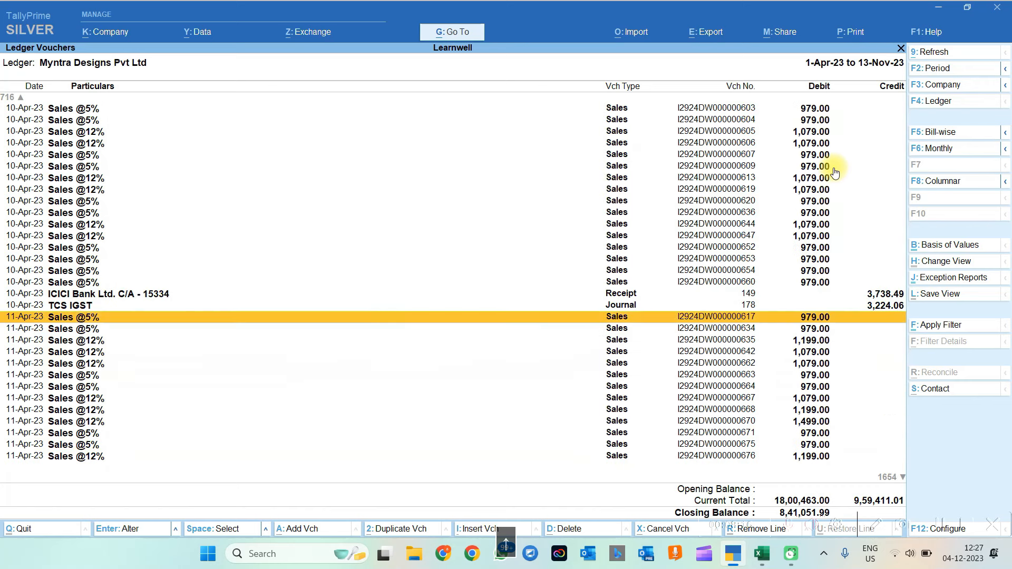
pyautogui.press('Down')
pyautogui.press('Down')
pyautogui.press('Down')
pyautogui.press('Down')
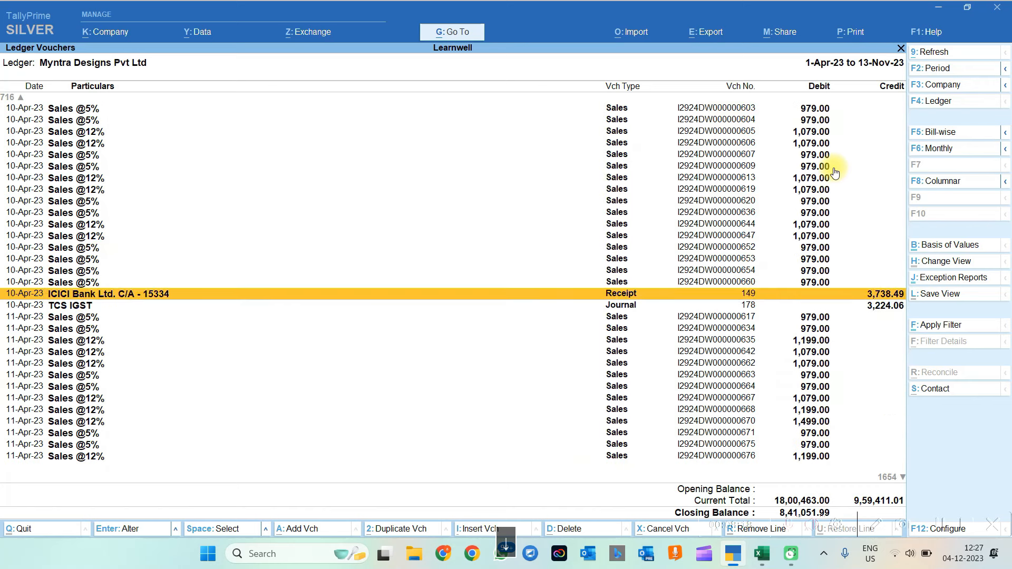
# Inspect the ICICI Bank receipt and the TCS IGST journal dated 10-Apr-23 in the Myntra Designs Pvt Ltd ledger.
pyautogui.press('Return')
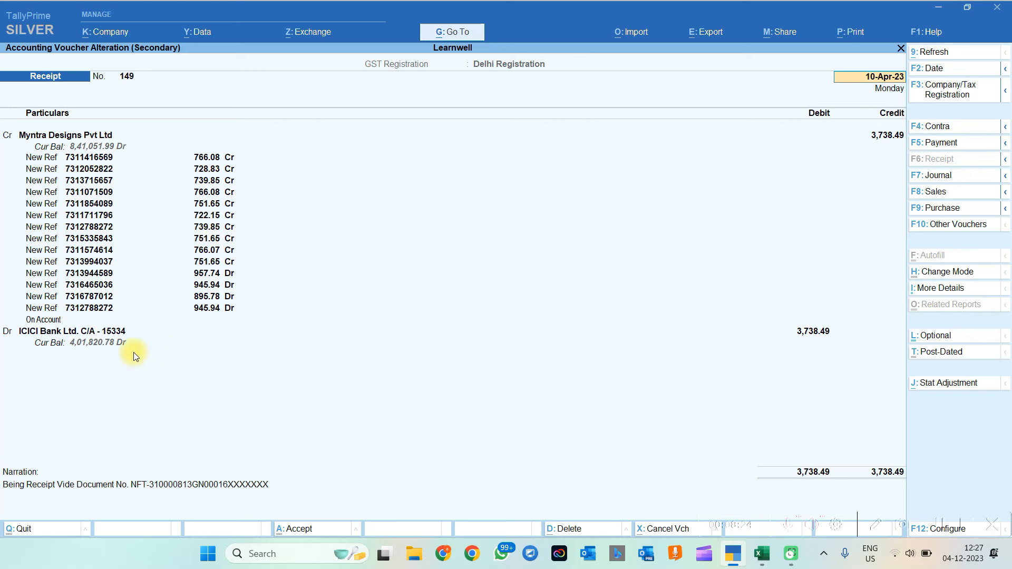
pyautogui.press('Escape')
pyautogui.press('Return')
pyautogui.press('Down')
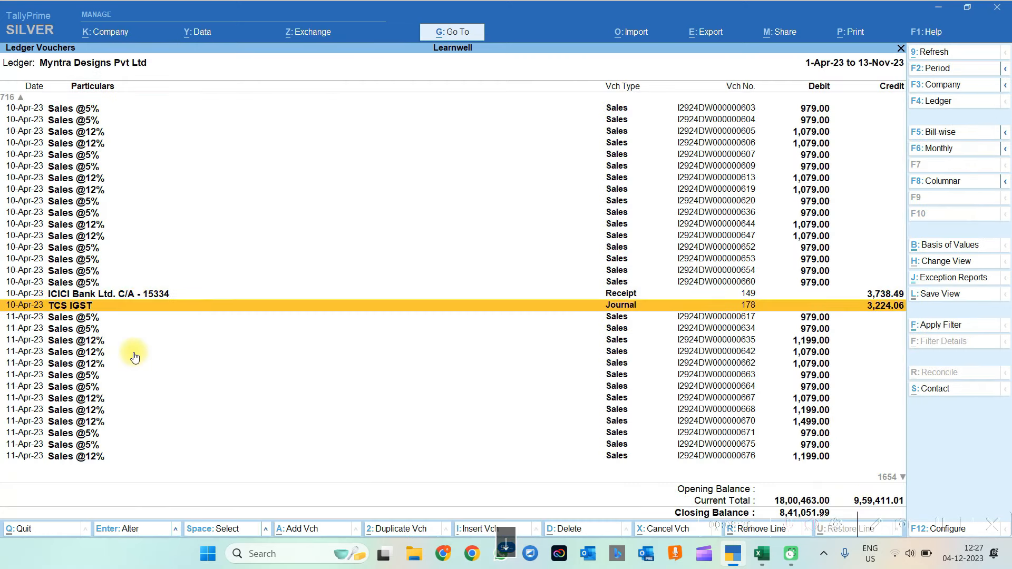
pyautogui.press('Return')
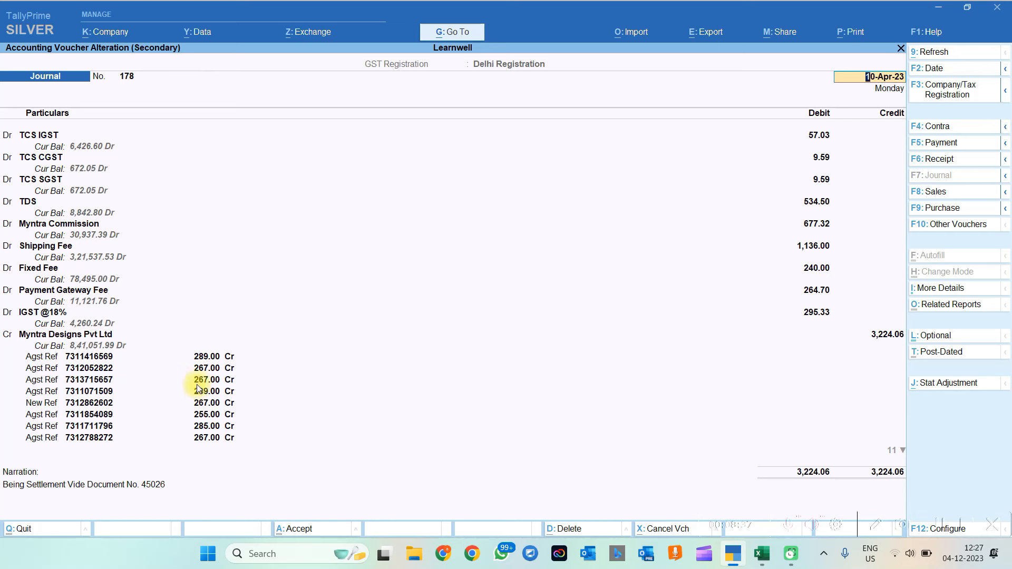
pyautogui.press('Escape')
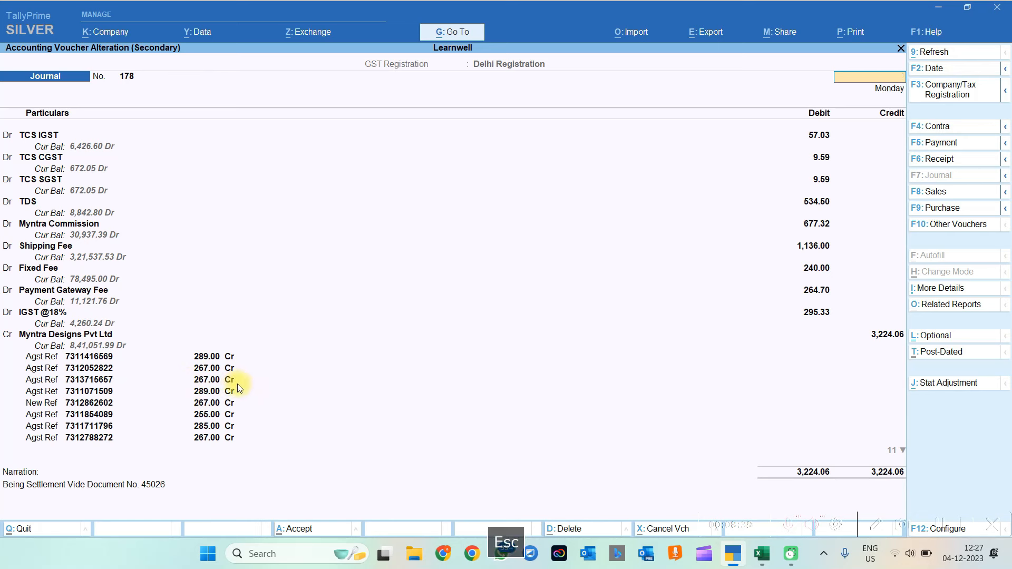
pyautogui.press('Escape')
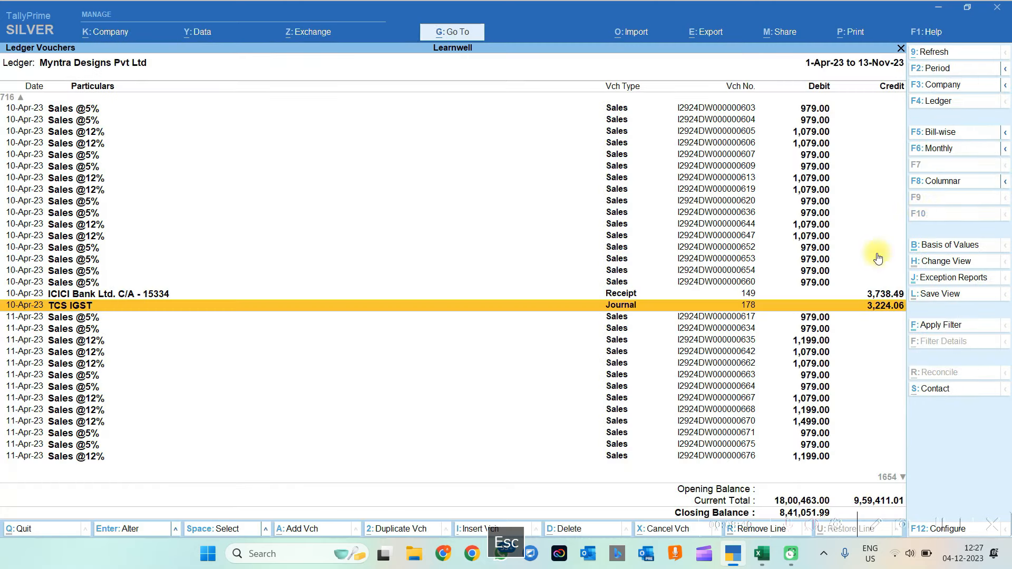
# View the Myntra Designs Pvt Ltd ledger's bill-wise outstanding amounts and return to the Gateway of Tally.
pyautogui.click(938, 133)
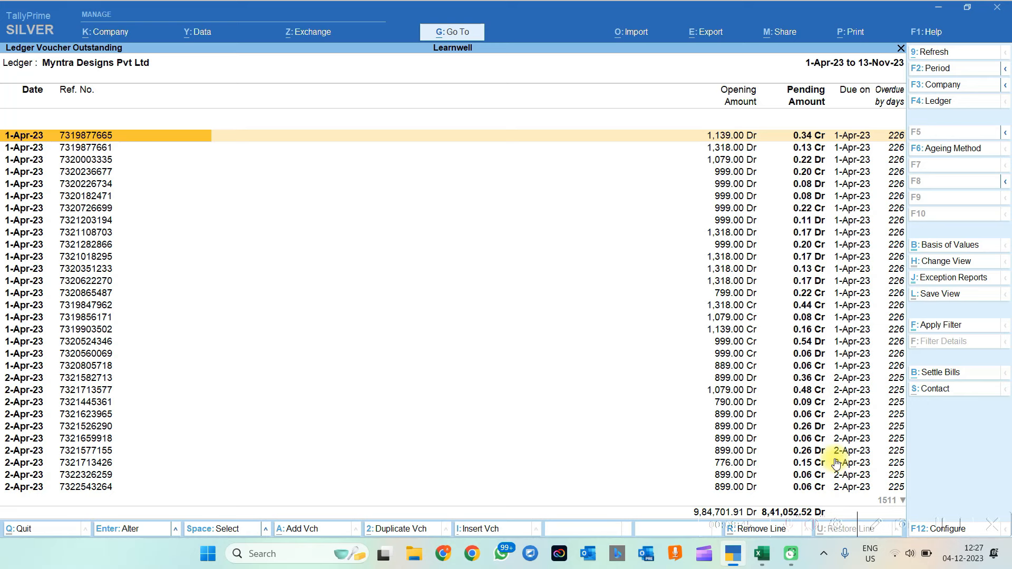
pyautogui.press('Escape')
pyautogui.press('Escape')
pyautogui.press('Escape')
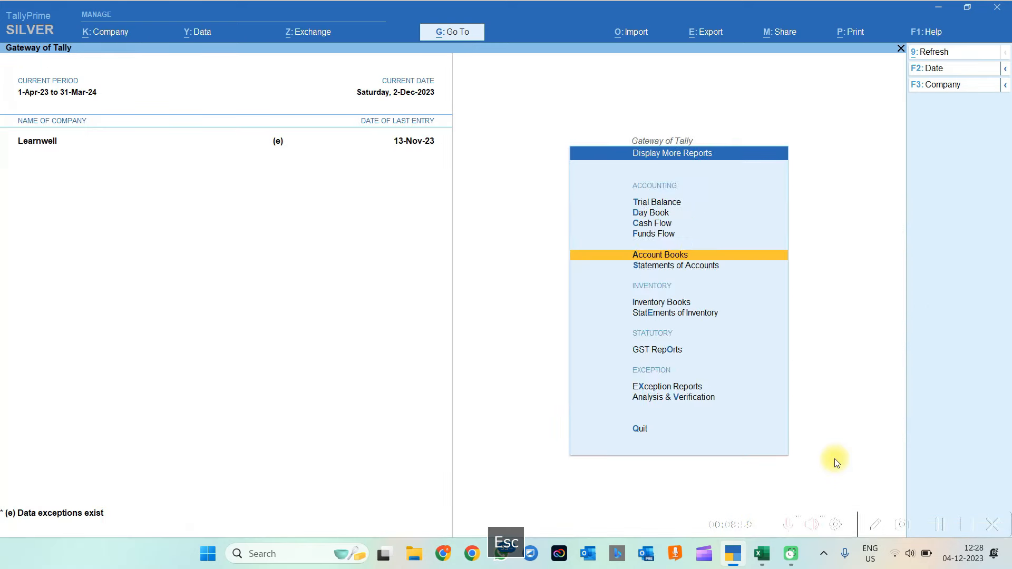
pyautogui.press('Escape')
pyautogui.press('Escape')
pyautogui.press('Escape')
# Open the GSTR-1 report for April 2023 and check its B2C (Small) Invoices line.
pyautogui.press('d')
pyautogui.press('g')
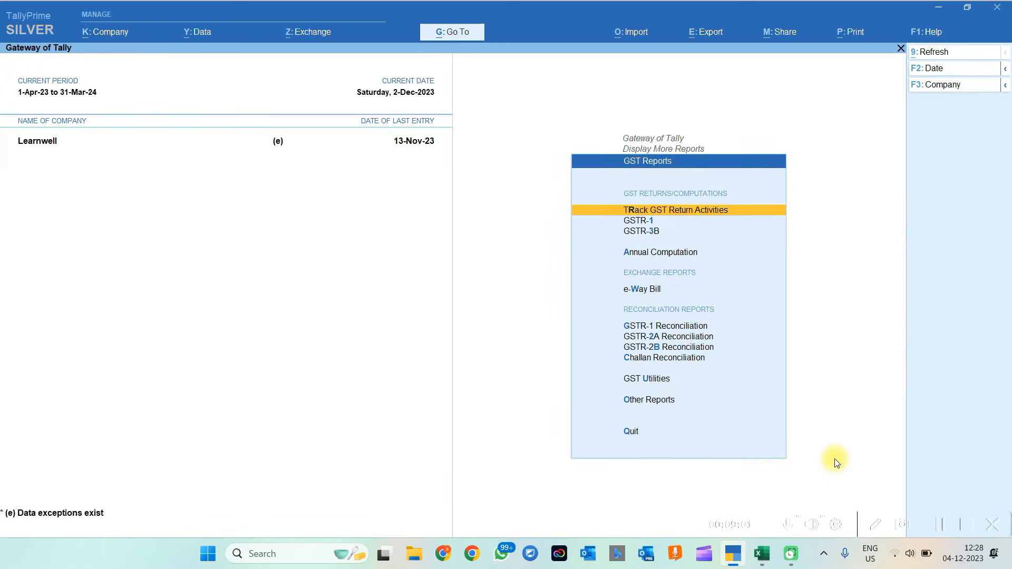
pyautogui.press('Down')
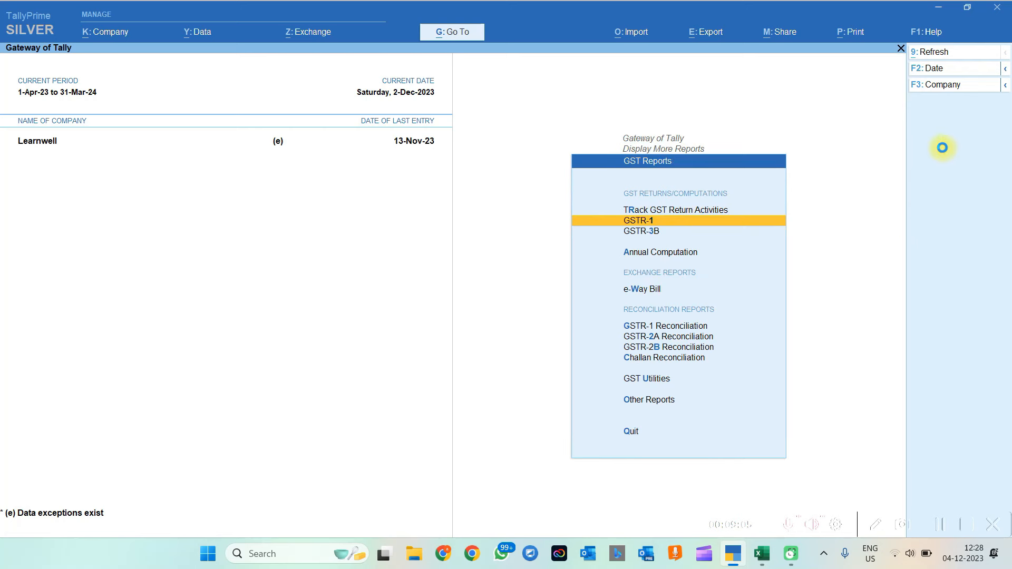
pyautogui.press('Return')
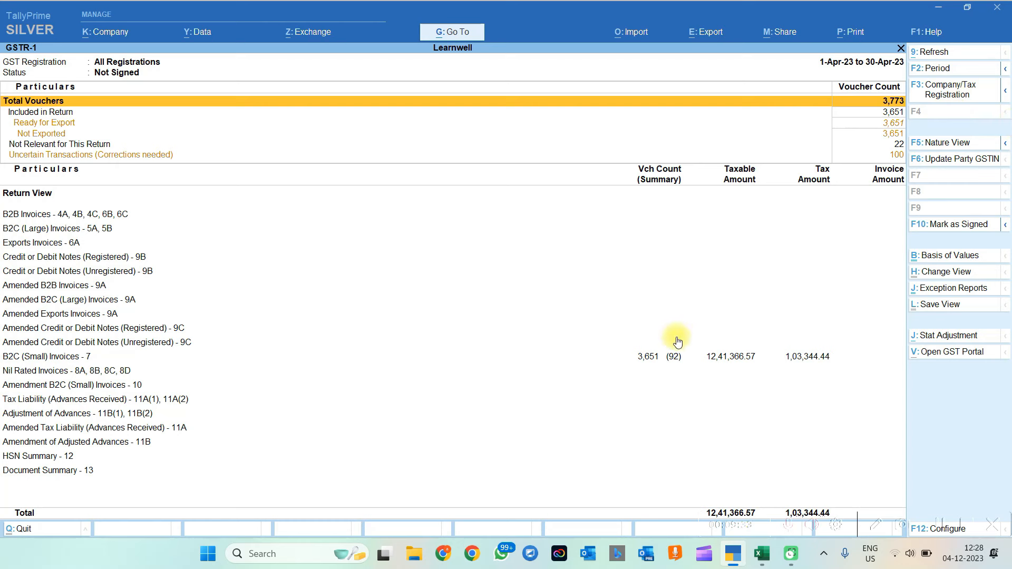
pyautogui.click(670, 360)
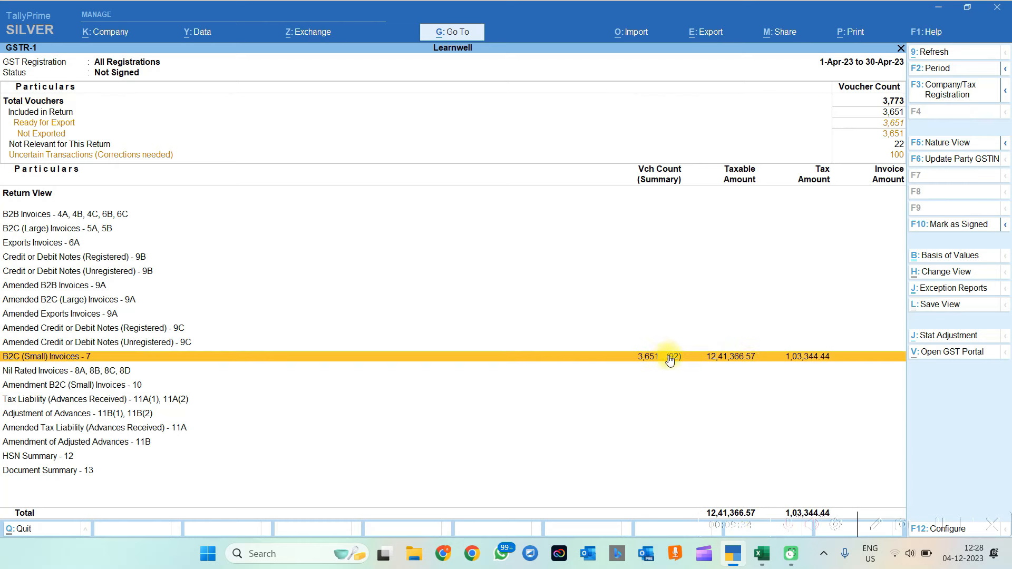
# Accept as is all uncertain GSTR-1 transactions with a mismatch between expected and modified tax amount, and close the report.
pyautogui.click(895, 157)
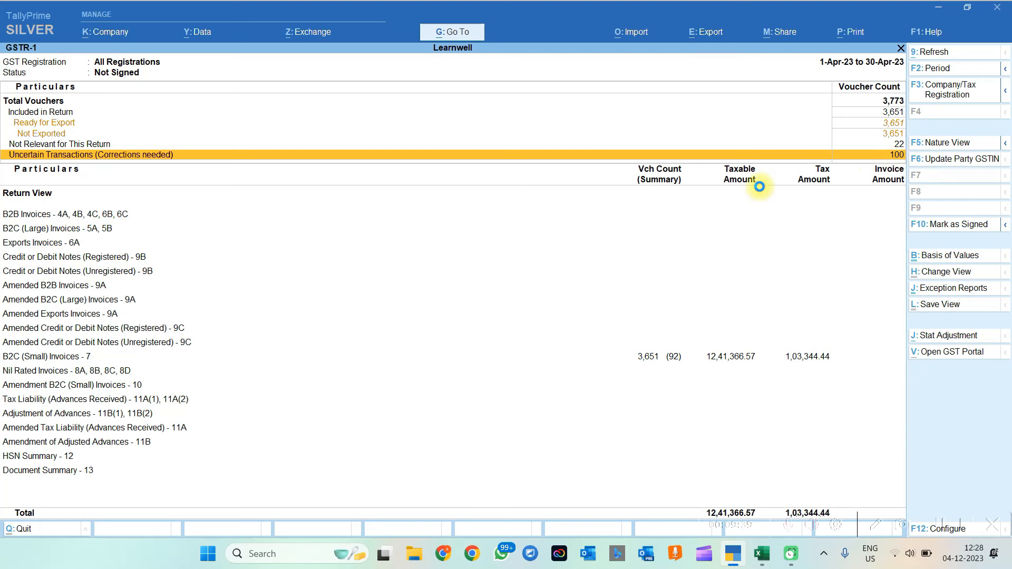
pyautogui.click(869, 200)
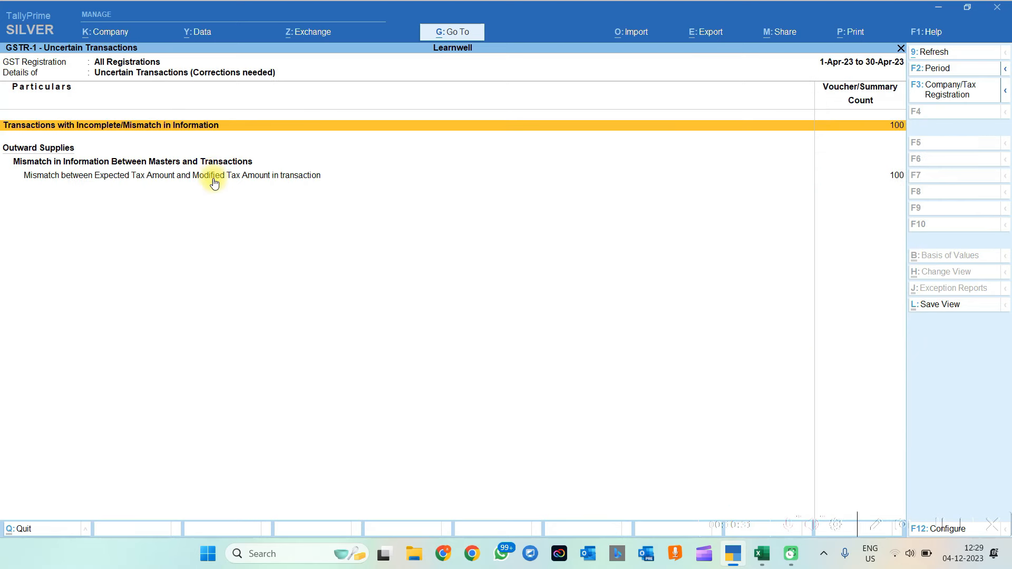
pyautogui.click(213, 179)
pyautogui.click(572, 179)
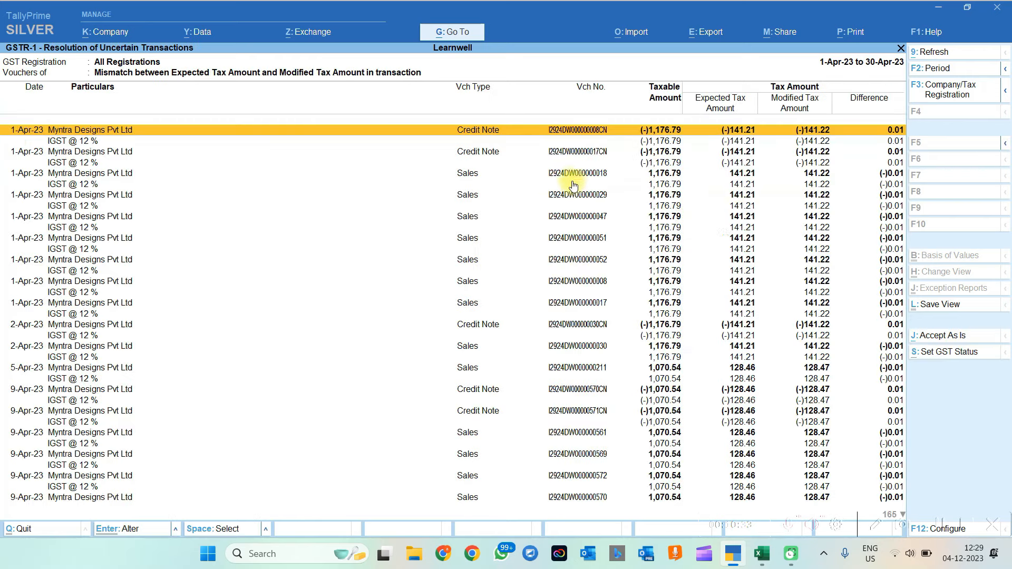
pyautogui.hotkey('ctrl', 'space')
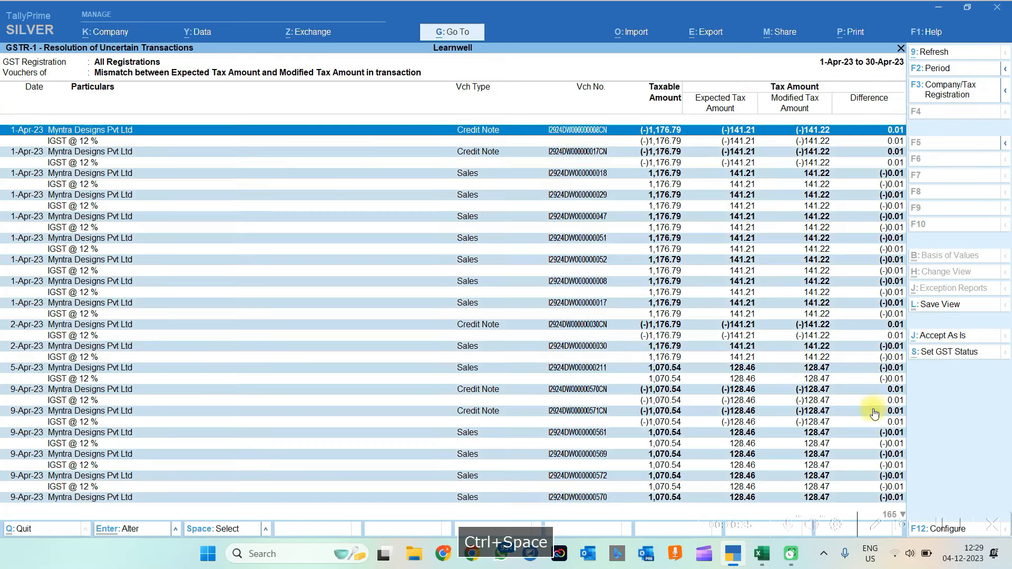
pyautogui.click(932, 337)
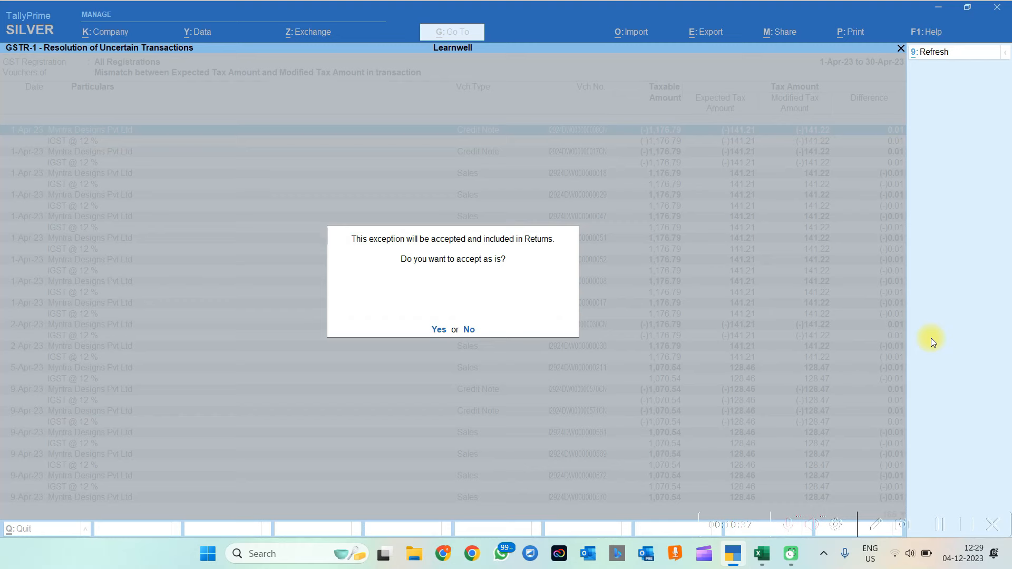
pyautogui.press('Return')
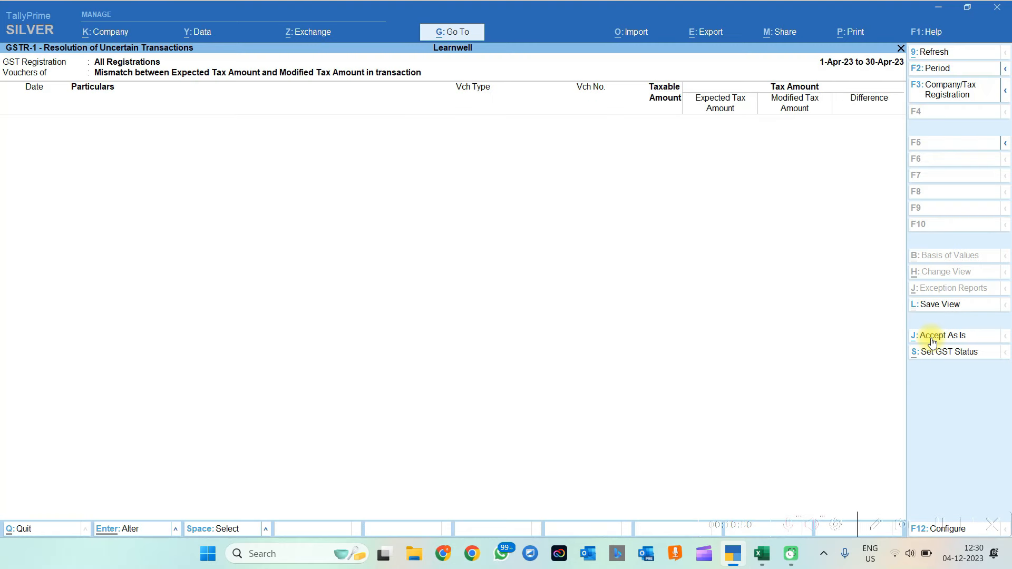
pyautogui.press('Escape')
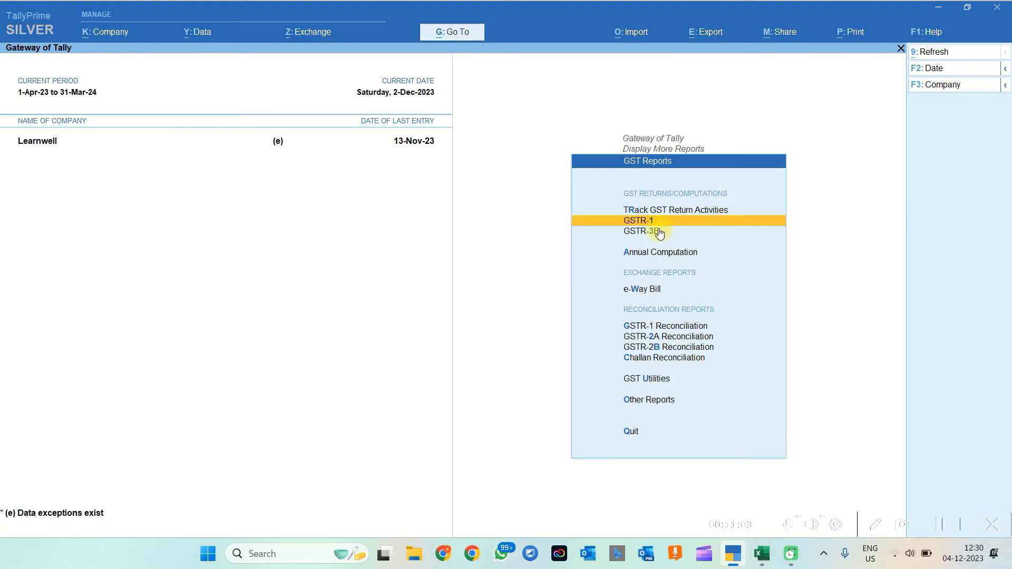
# Open the GSTR-3B report and set its period from 1-4-2023 to 30-4-2023.
pyautogui.click(658, 231)
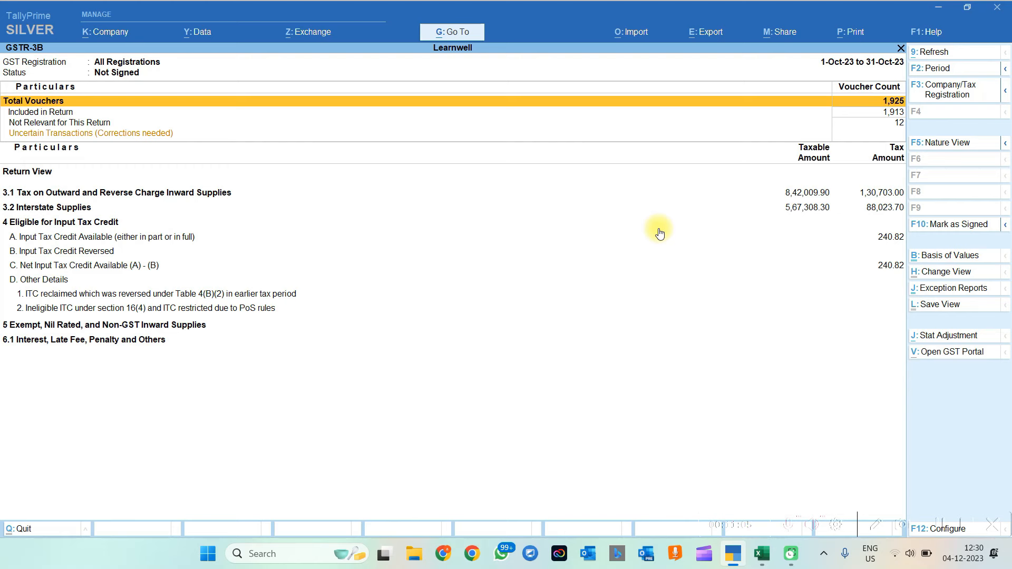
pyautogui.press('Down')
pyautogui.press('Down')
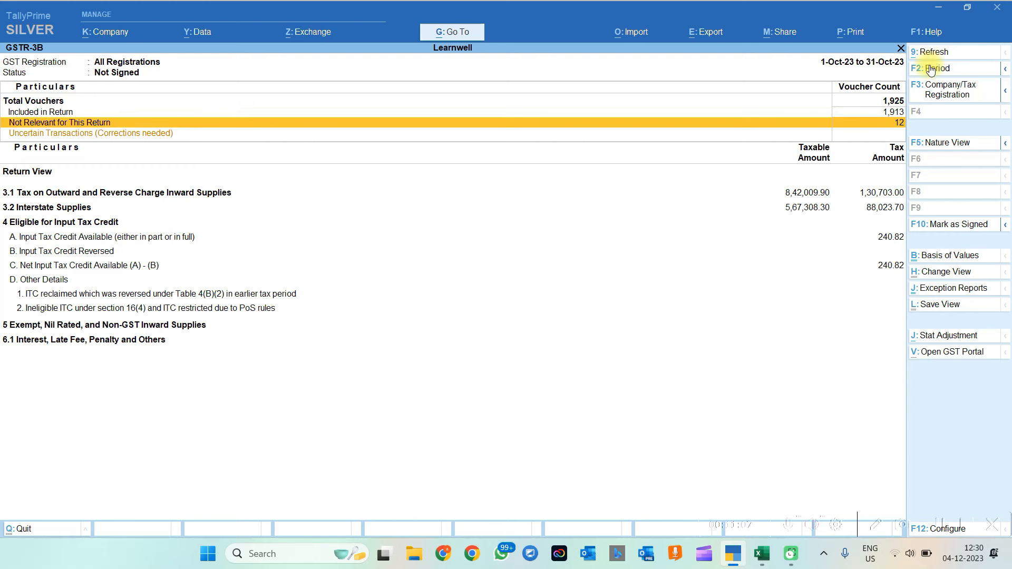
pyautogui.click(930, 68)
pyautogui.press('Return')
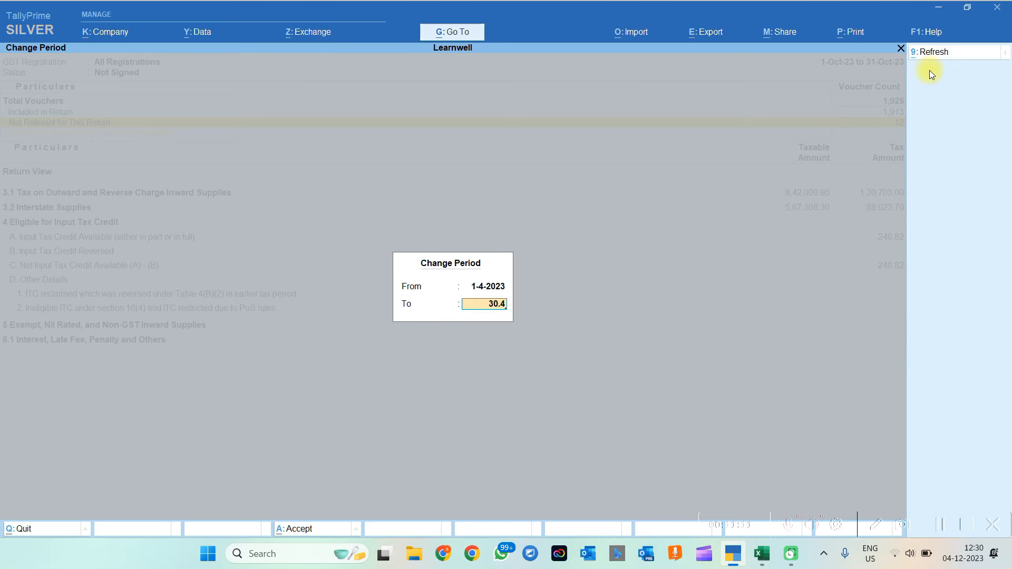
pyautogui.press('Return')
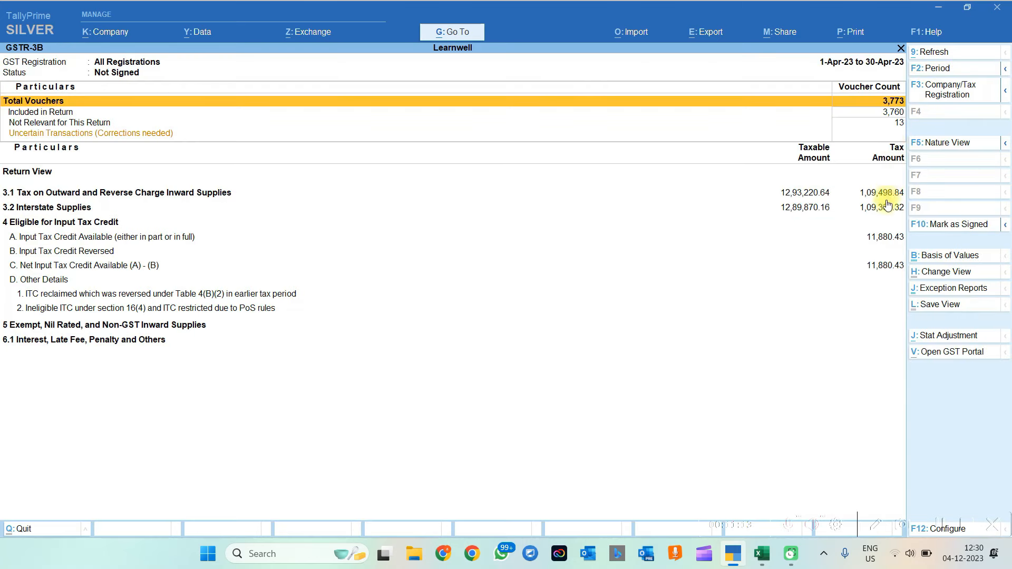
# Drill down from Input Tax Credit Available to the voucher register of All other Input Tax Credit.
pyautogui.click(883, 241)
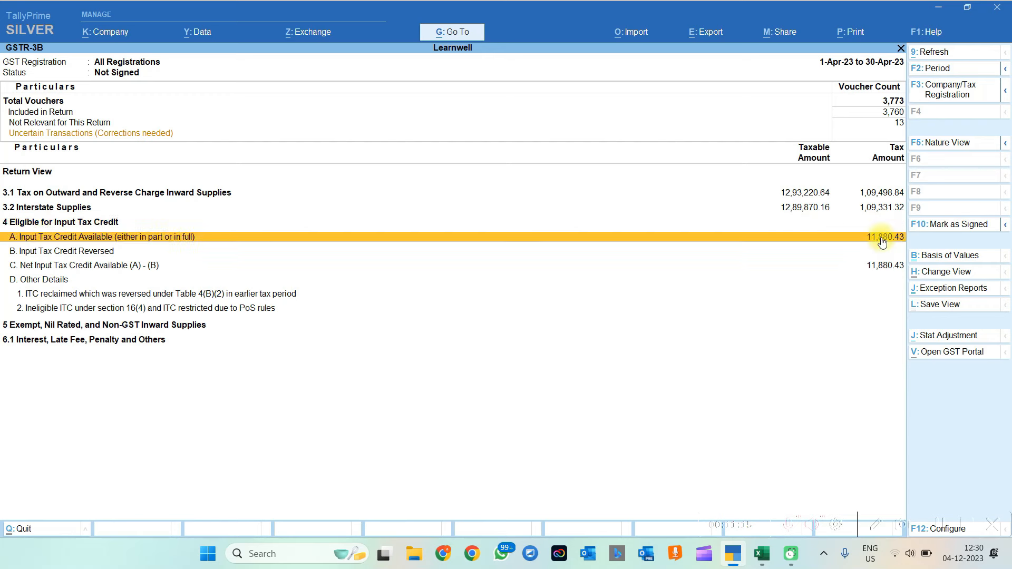
pyautogui.click(880, 237)
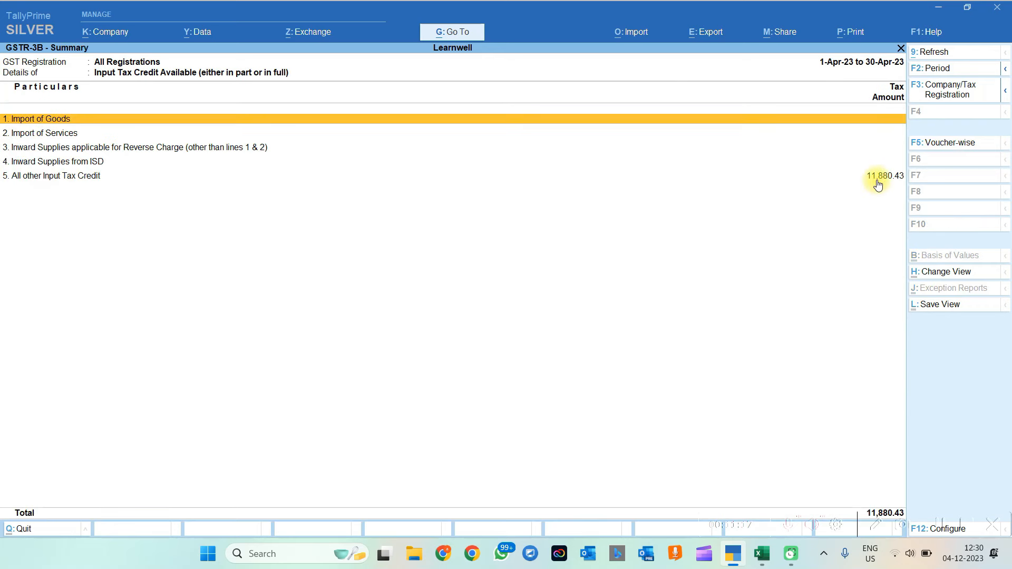
pyautogui.press('Return')
pyautogui.press('Escape')
pyautogui.press('Down')
pyautogui.press('Down')
pyautogui.press('Down')
pyautogui.press('Down')
pyautogui.press('Return')
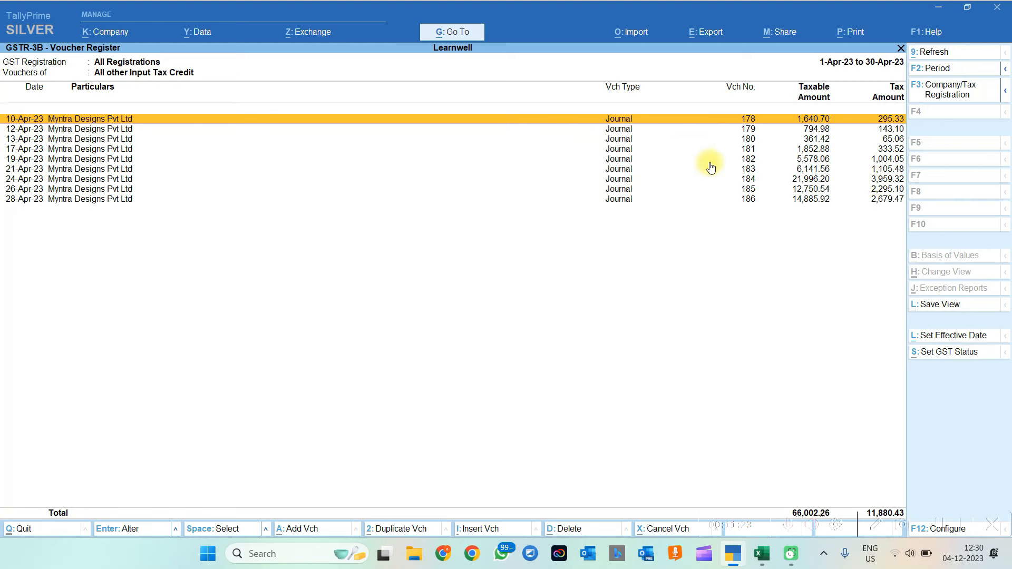
# Inspect the Myntra journal of 10-Apr-23 from the input tax credit register and leave the report.
pyautogui.press('Return')
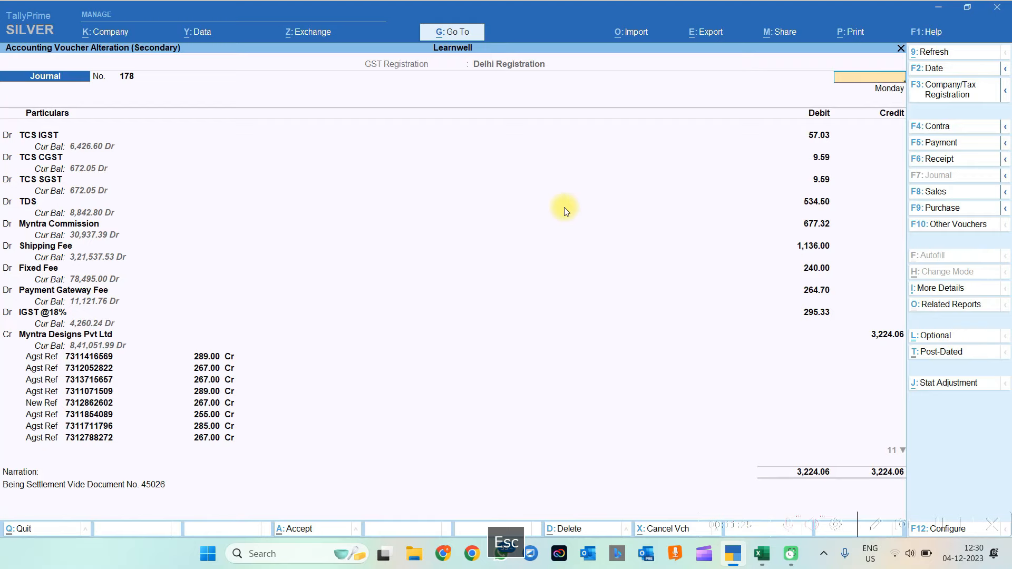
pyautogui.press('Escape')
pyautogui.press('Escape')
pyautogui.press('Escape')
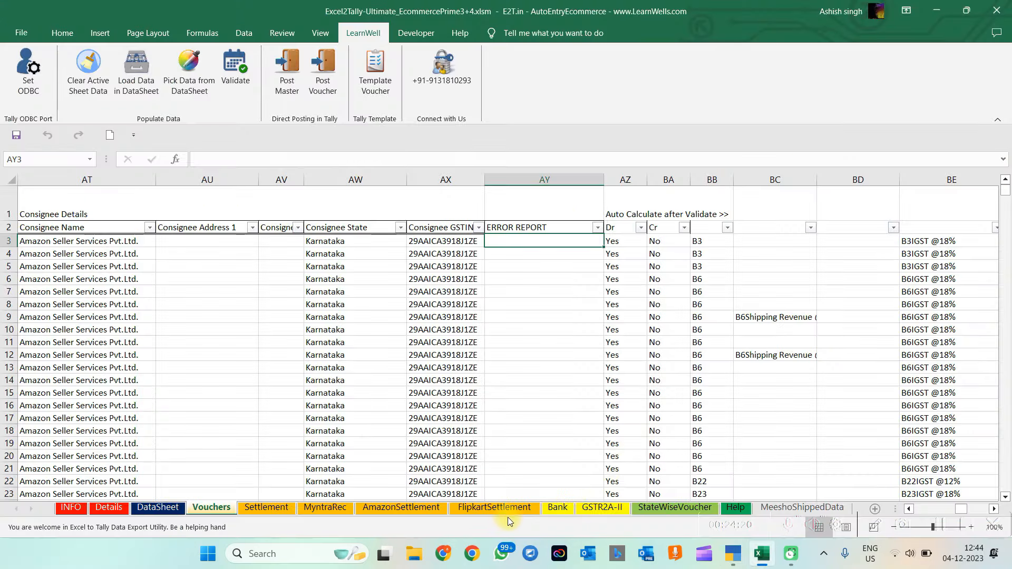
# Review the bank transactions and their BANK SUSPENSE ledger names in the Excel2Tally workbook's Bank sheet.
pyautogui.click(556, 507)
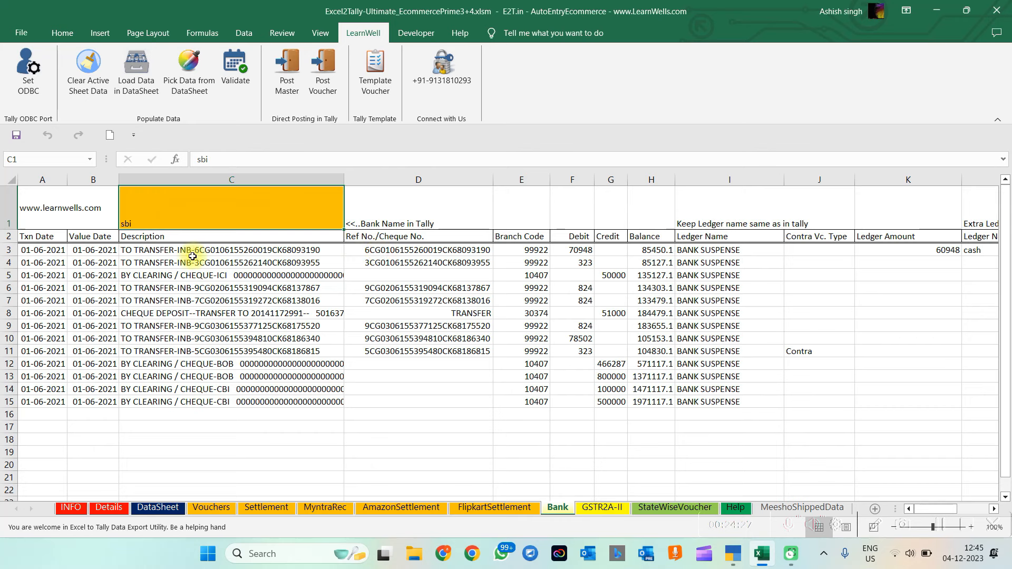
pyautogui.moveTo(95, 263); pyautogui.dragTo(630, 369)
pyautogui.moveTo(728, 273); pyautogui.dragTo(729, 398)
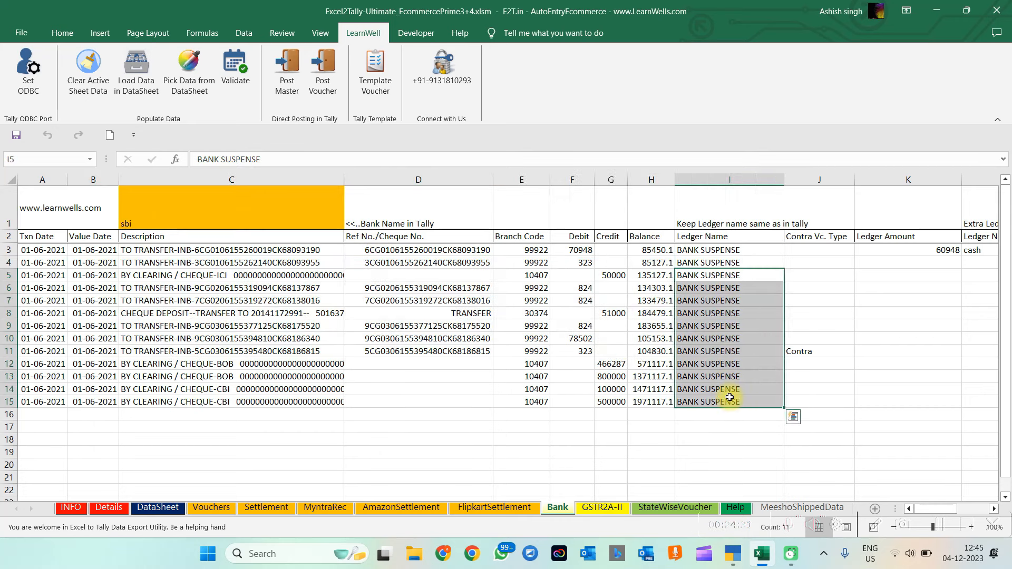
# Switch to the GSTR2A-II sheet and view the source file selection for picking data, leaving without choosing a file.
pyautogui.click(597, 509)
pyautogui.click(481, 323)
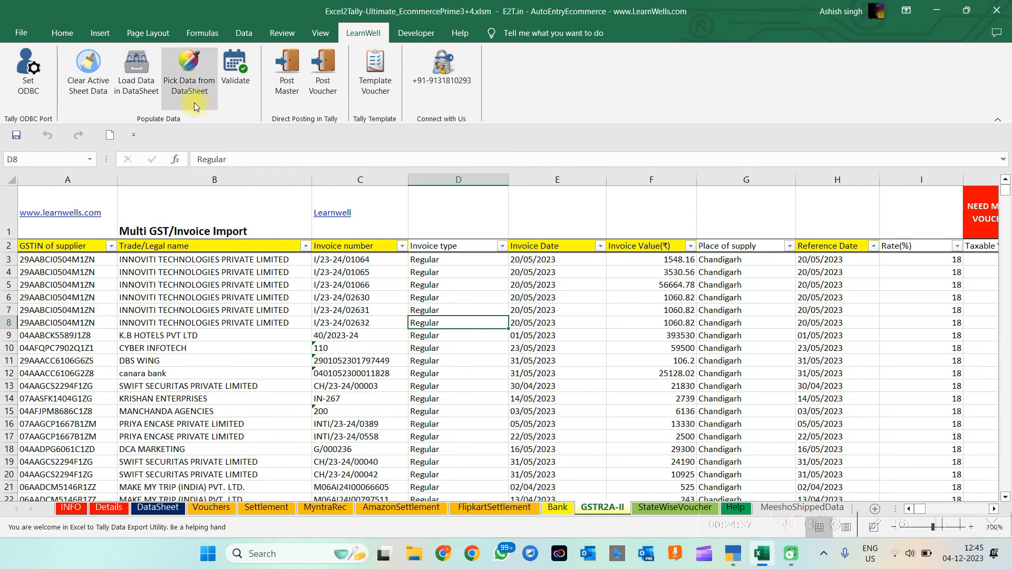
pyautogui.click(184, 77)
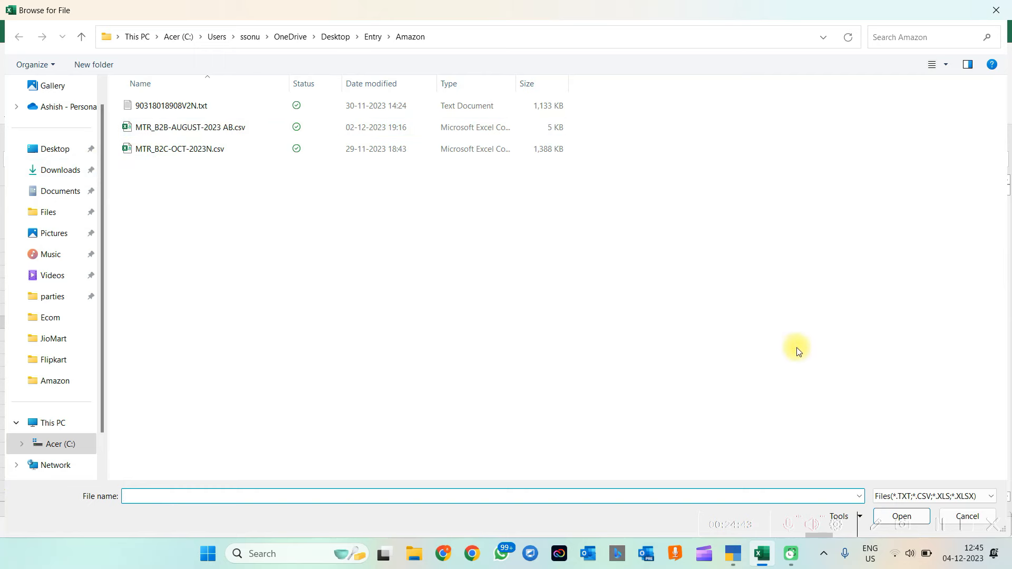
pyautogui.click(996, 11)
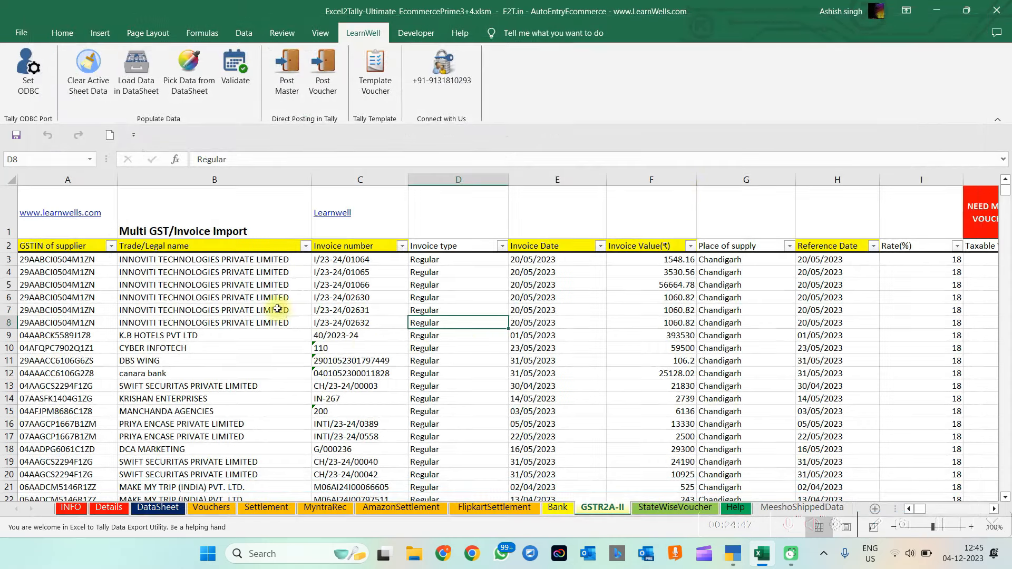
# Examine the GSTR2A-II sheet's invoice and tax columns and the setting for multi GST/tax voucher entry.
pyautogui.moveTo(186, 280); pyautogui.dragTo(840, 337)
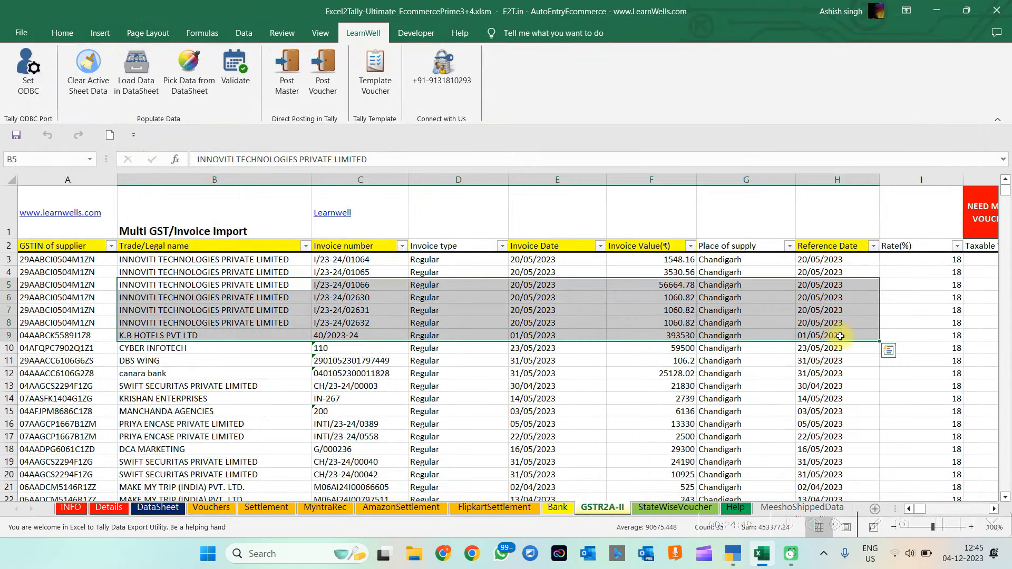
pyautogui.press('Right')
pyautogui.press('Right')
pyautogui.press('Right')
pyautogui.press('Right')
pyautogui.press('Right')
pyautogui.press('Right')
pyautogui.press('Right')
pyautogui.press('Right')
pyautogui.press('Right')
pyautogui.press('Right')
pyautogui.press('Right')
pyautogui.press('Right')
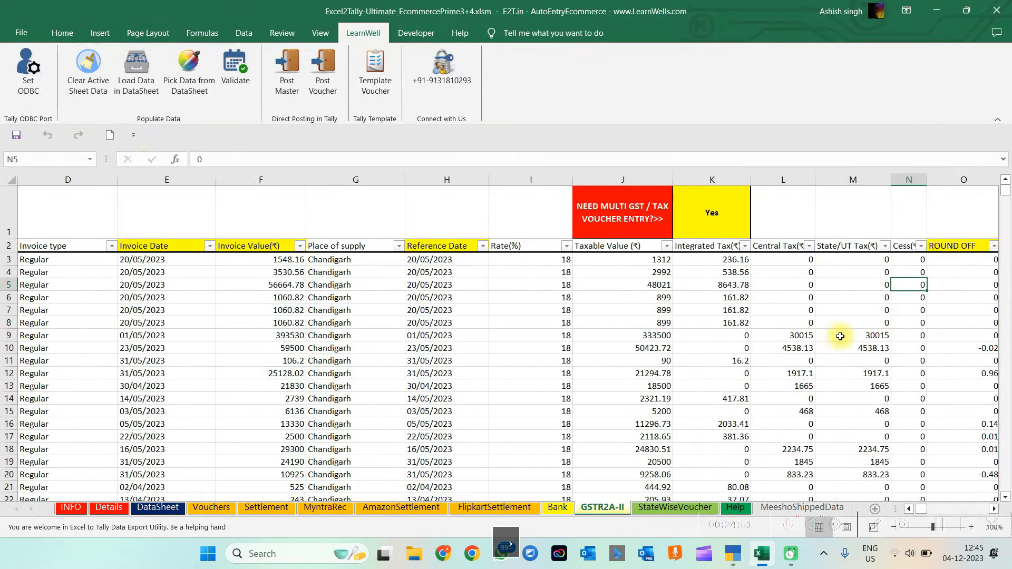
pyautogui.press('Right')
pyautogui.press('Right')
pyautogui.click(614, 214)
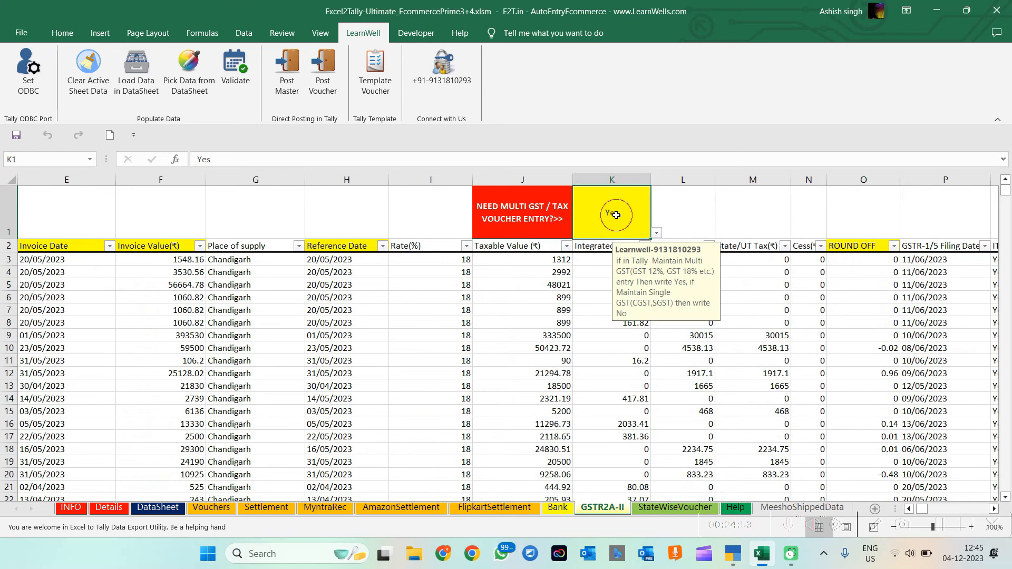
# Set the multi GST/tax voucher entry option in the GSTR2A-II sheet to Yes.
pyautogui.click(656, 236)
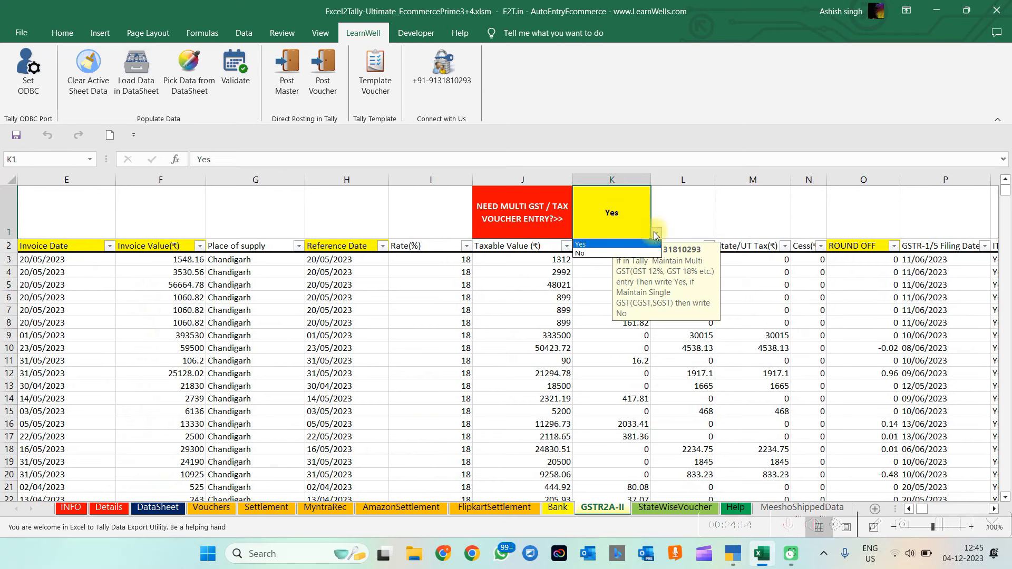
pyautogui.click(599, 245)
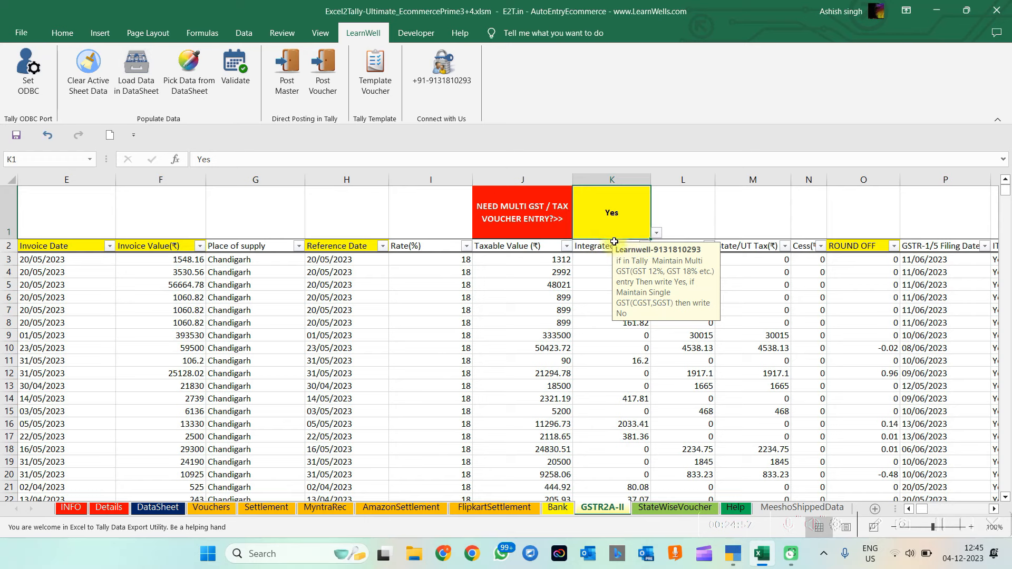
# Examine the auto-calculated taxable, IGST, CGST and SGST ledger columns for multi GST entry, and the single GST entry columns beside them.
pyautogui.click(566, 319)
pyautogui.press('Right')
pyautogui.press('Right')
pyautogui.press('Right')
pyautogui.press('Right')
pyautogui.press('Right')
pyautogui.press('Right')
pyautogui.press('Right')
pyautogui.press('Right')
pyautogui.press('Right')
pyautogui.press('Right')
pyautogui.press('Right')
pyautogui.press('Right')
pyautogui.press('Right')
pyautogui.press('Right')
pyautogui.press('Right')
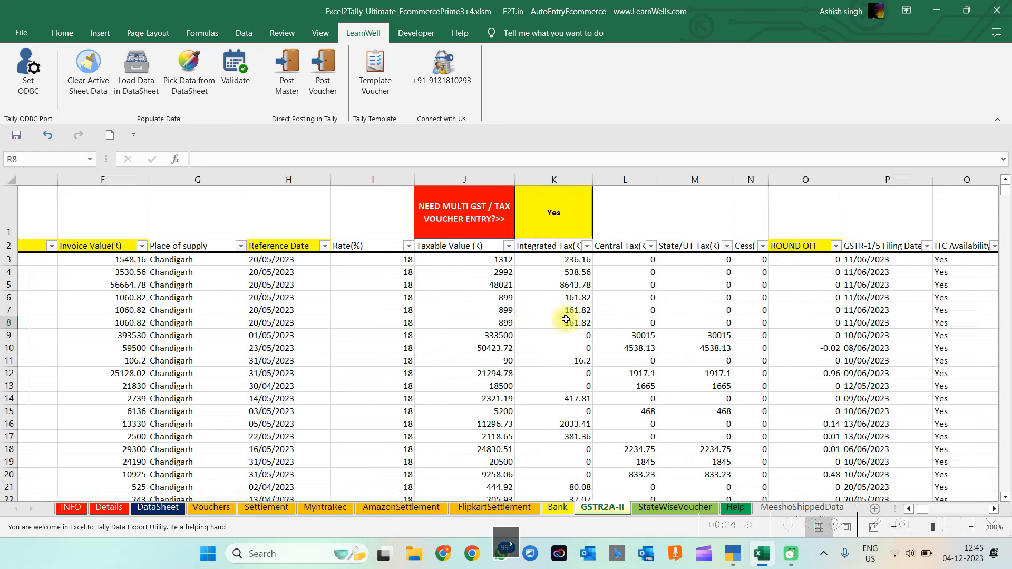
pyautogui.press('Right')
pyautogui.press('Right')
pyautogui.press('Right')
pyautogui.press('Right')
pyautogui.press('Right')
pyautogui.press('Right')
pyautogui.press('Right')
pyautogui.press('Right')
pyautogui.press('Right')
pyautogui.press('Right')
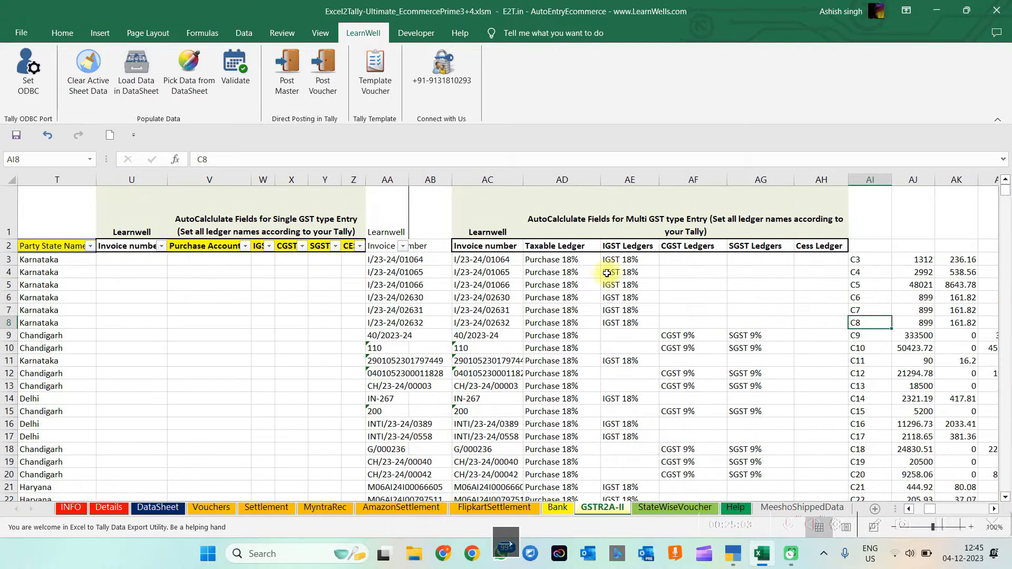
pyautogui.moveTo(545, 259); pyautogui.dragTo(878, 512)
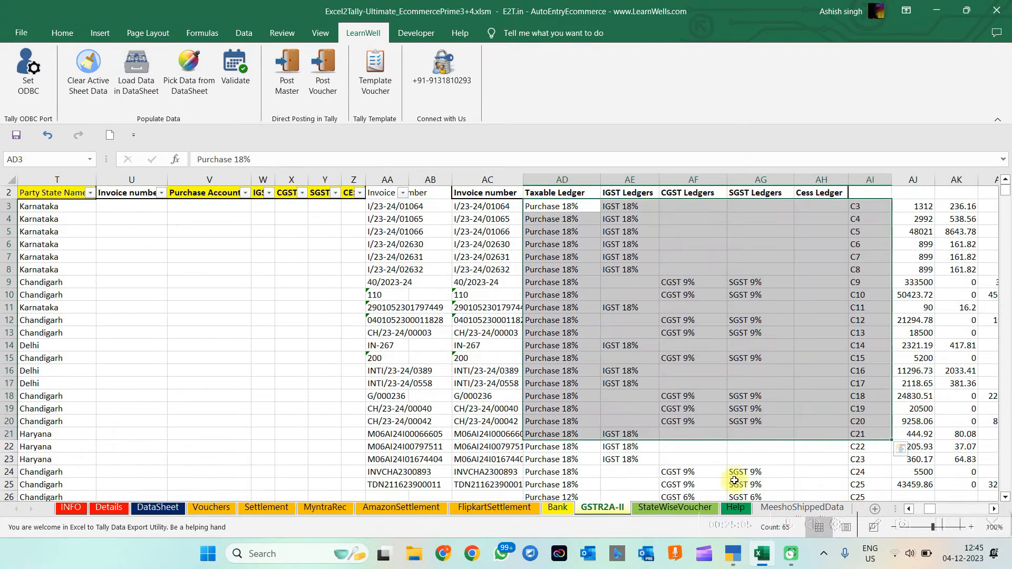
pyautogui.click(508, 324)
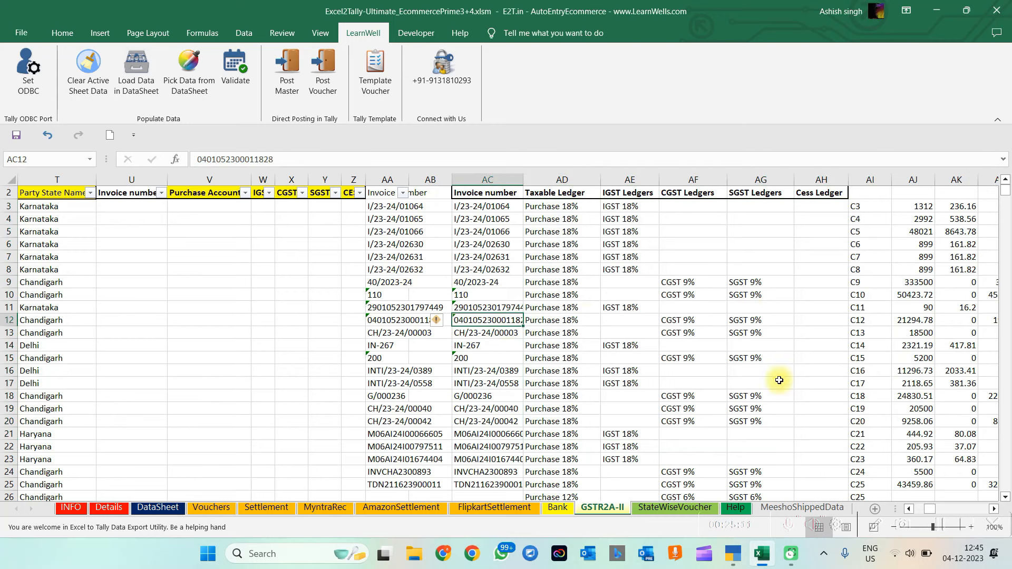
pyautogui.click(263, 408)
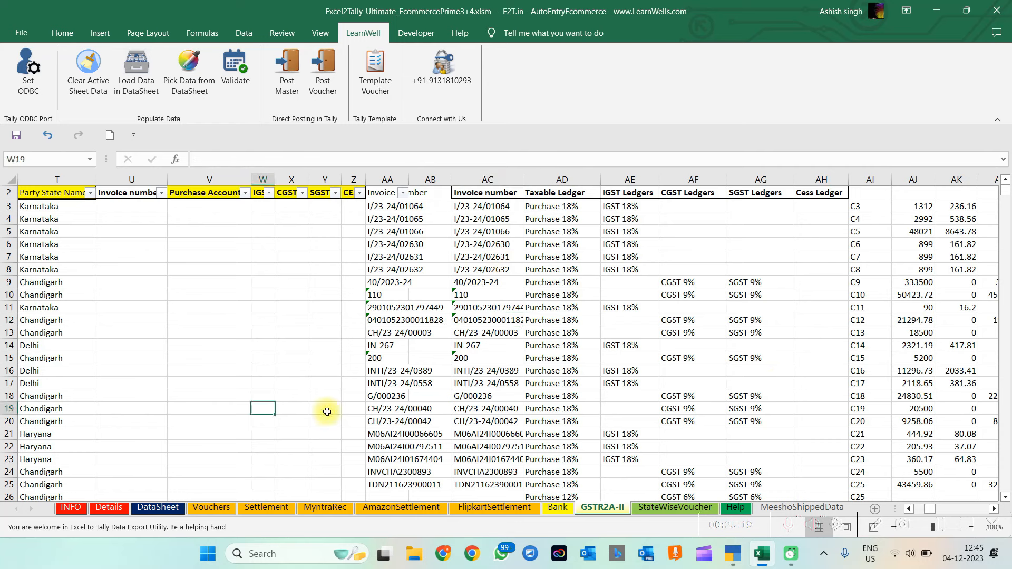